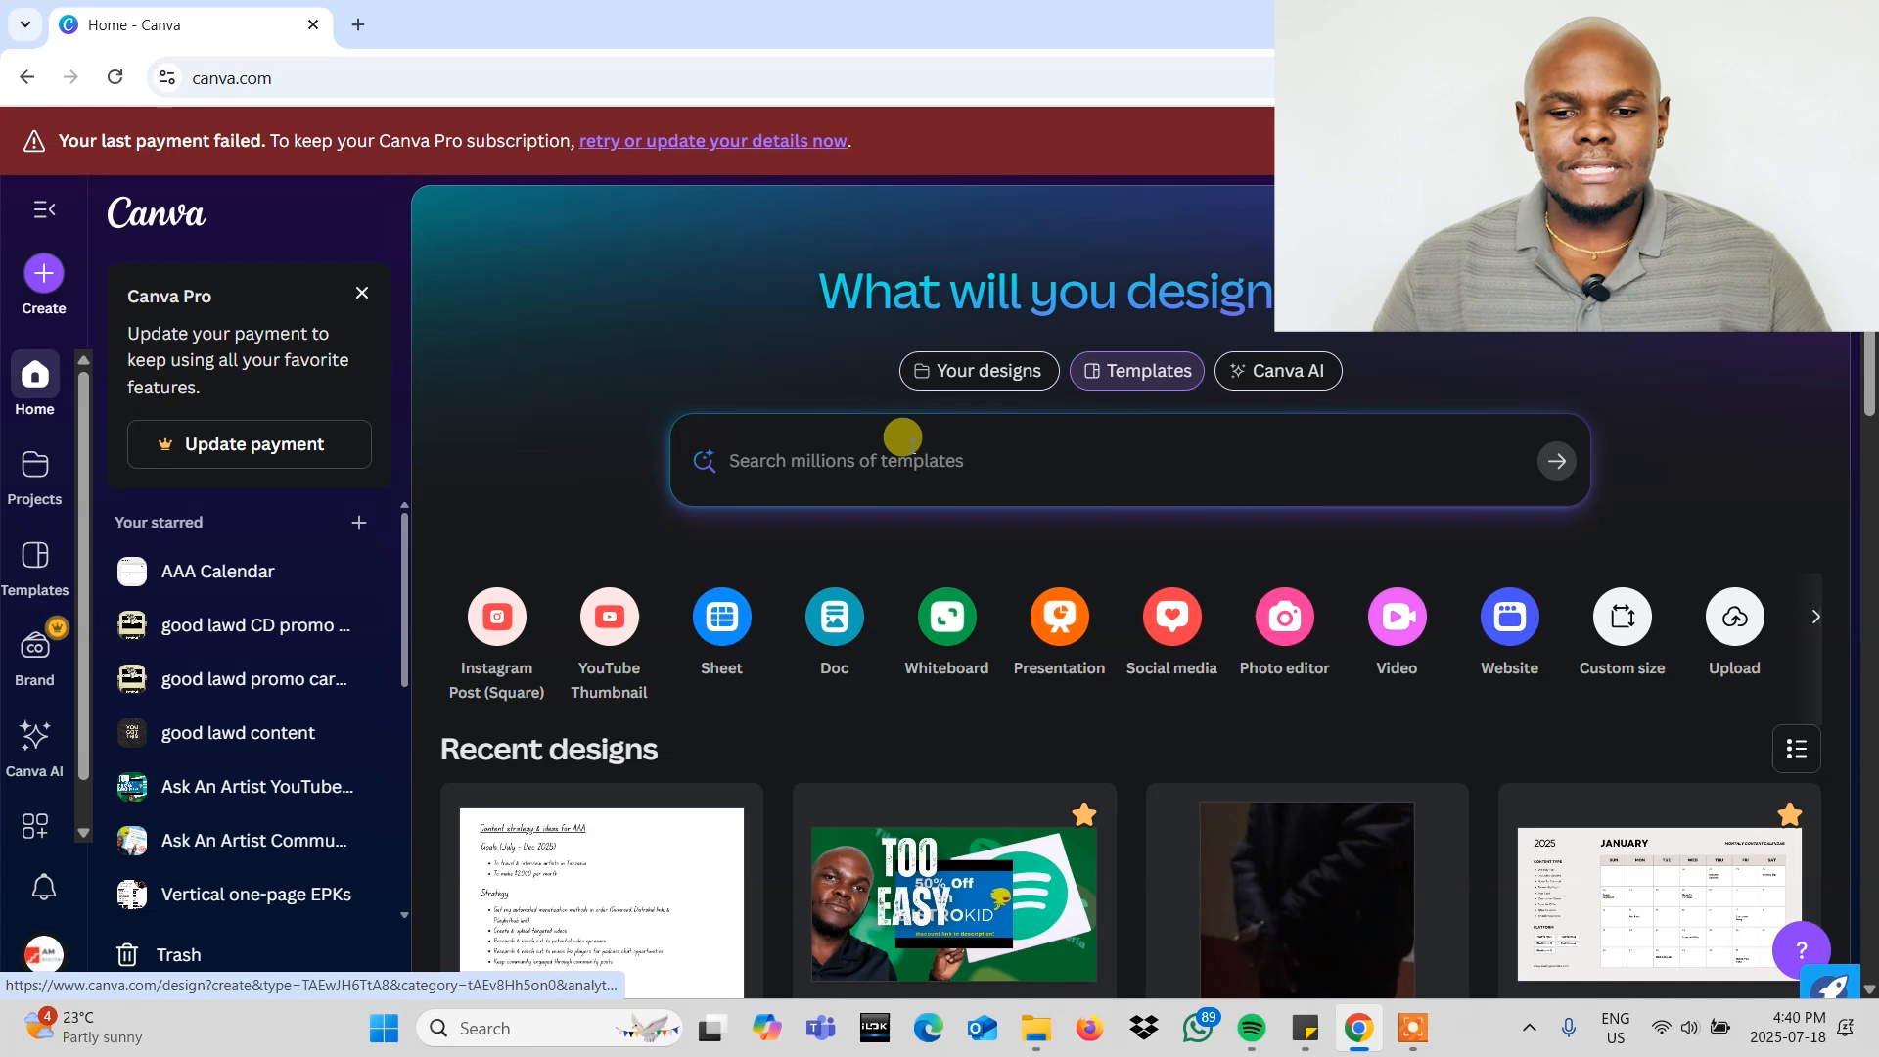
Step: Search the templates for "instagram reel" and create a blank design in that format
click(900, 446)
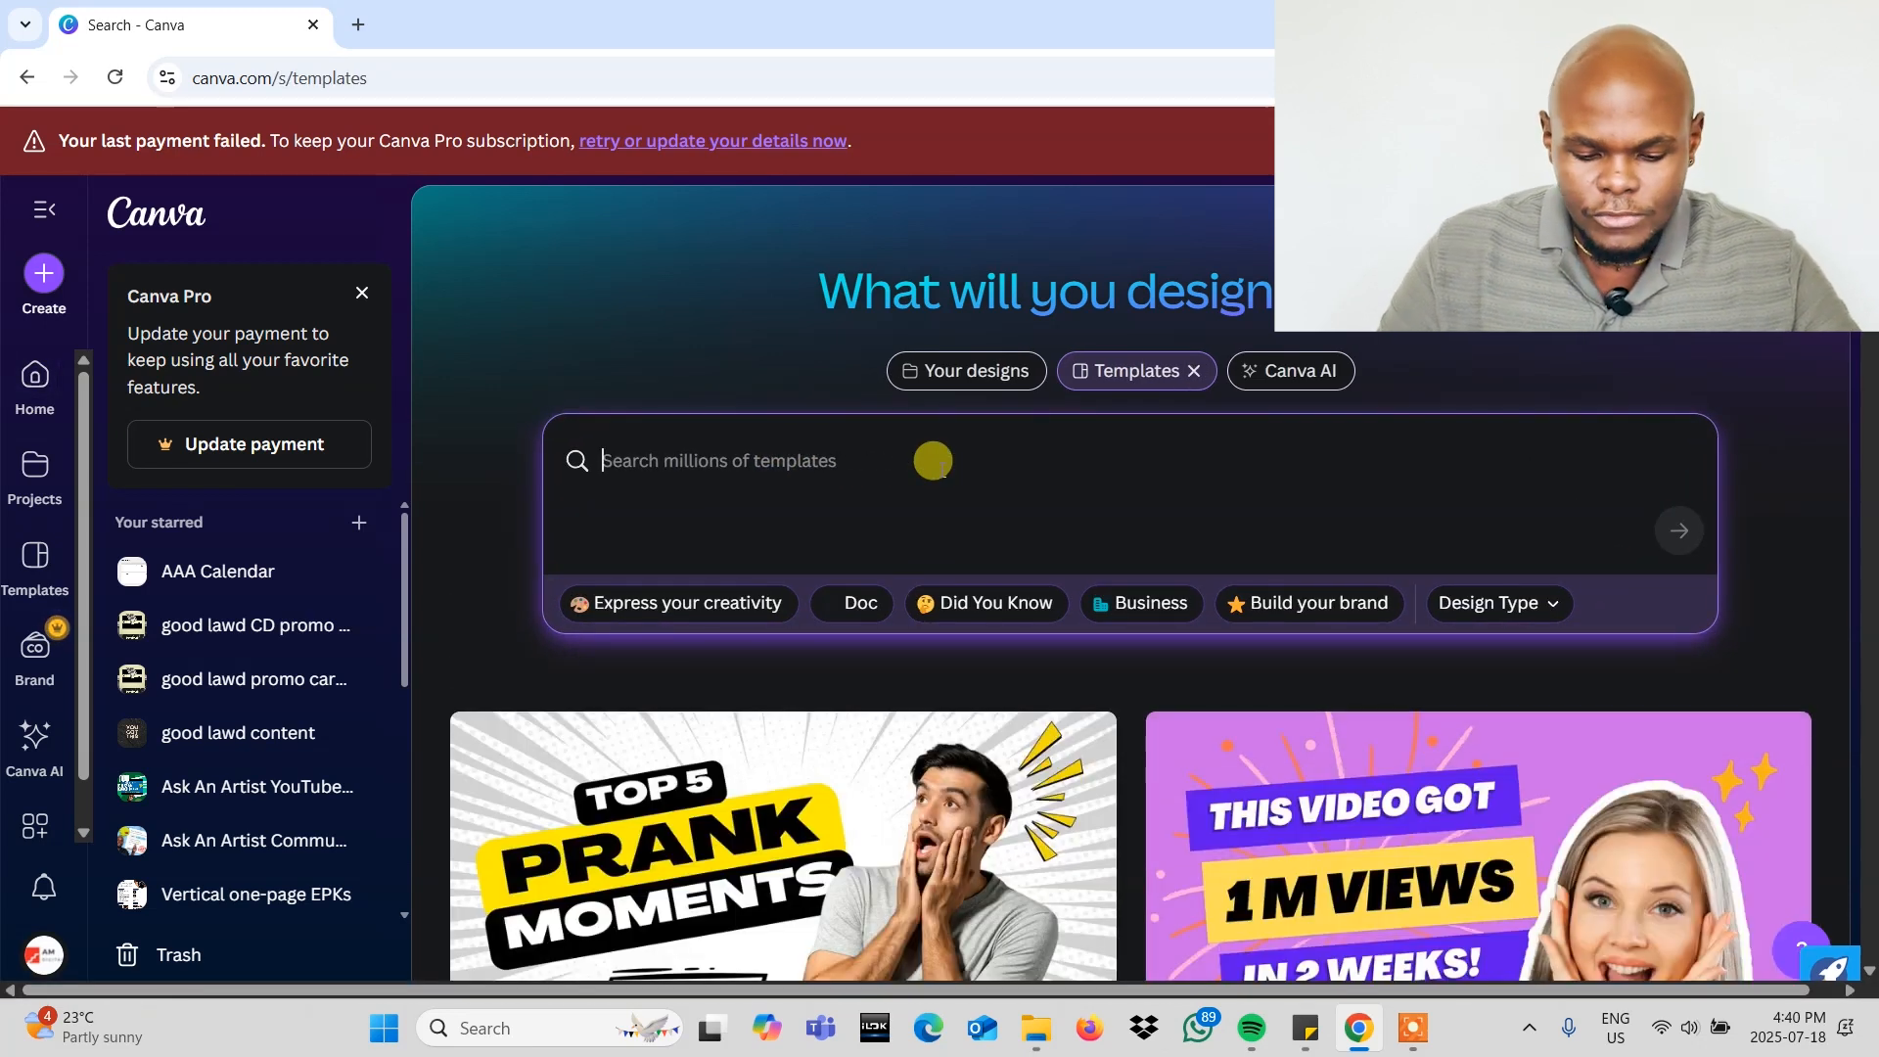
text(instagram reel)
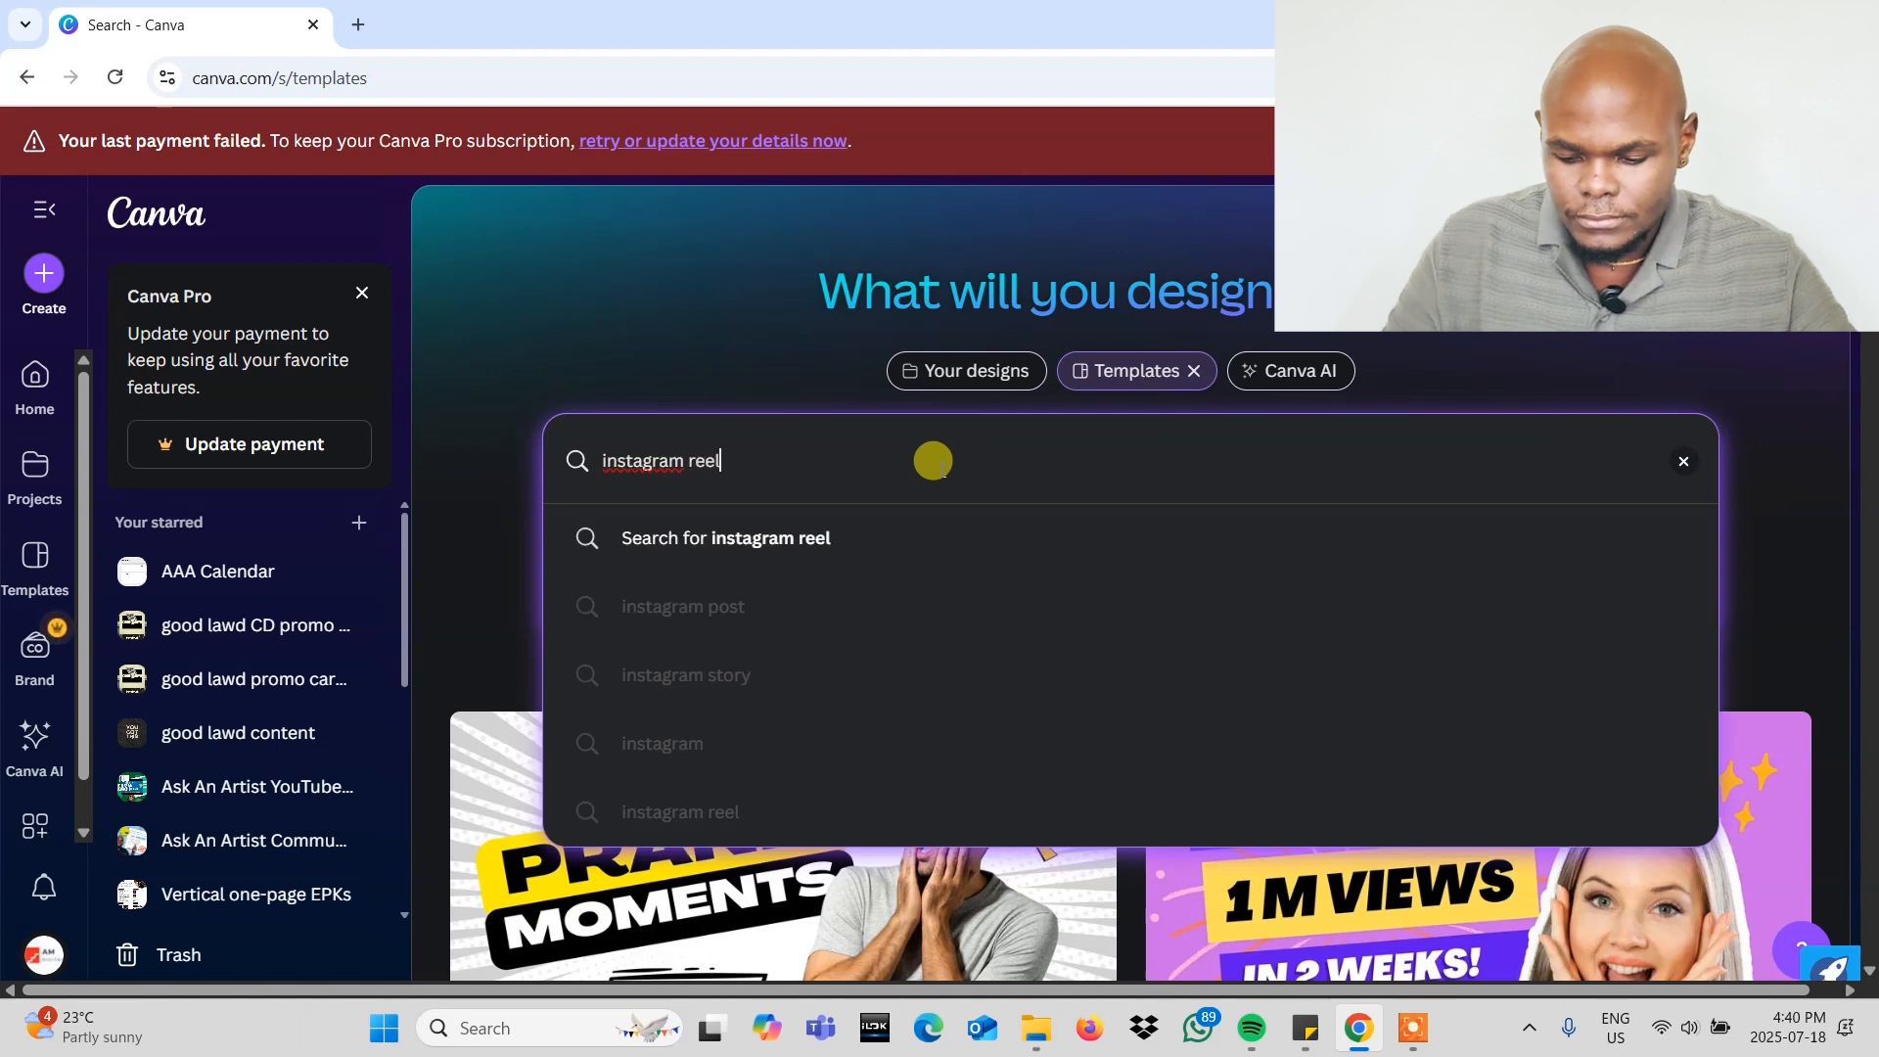
key(Return)
scroll(747, 361, down, 2)
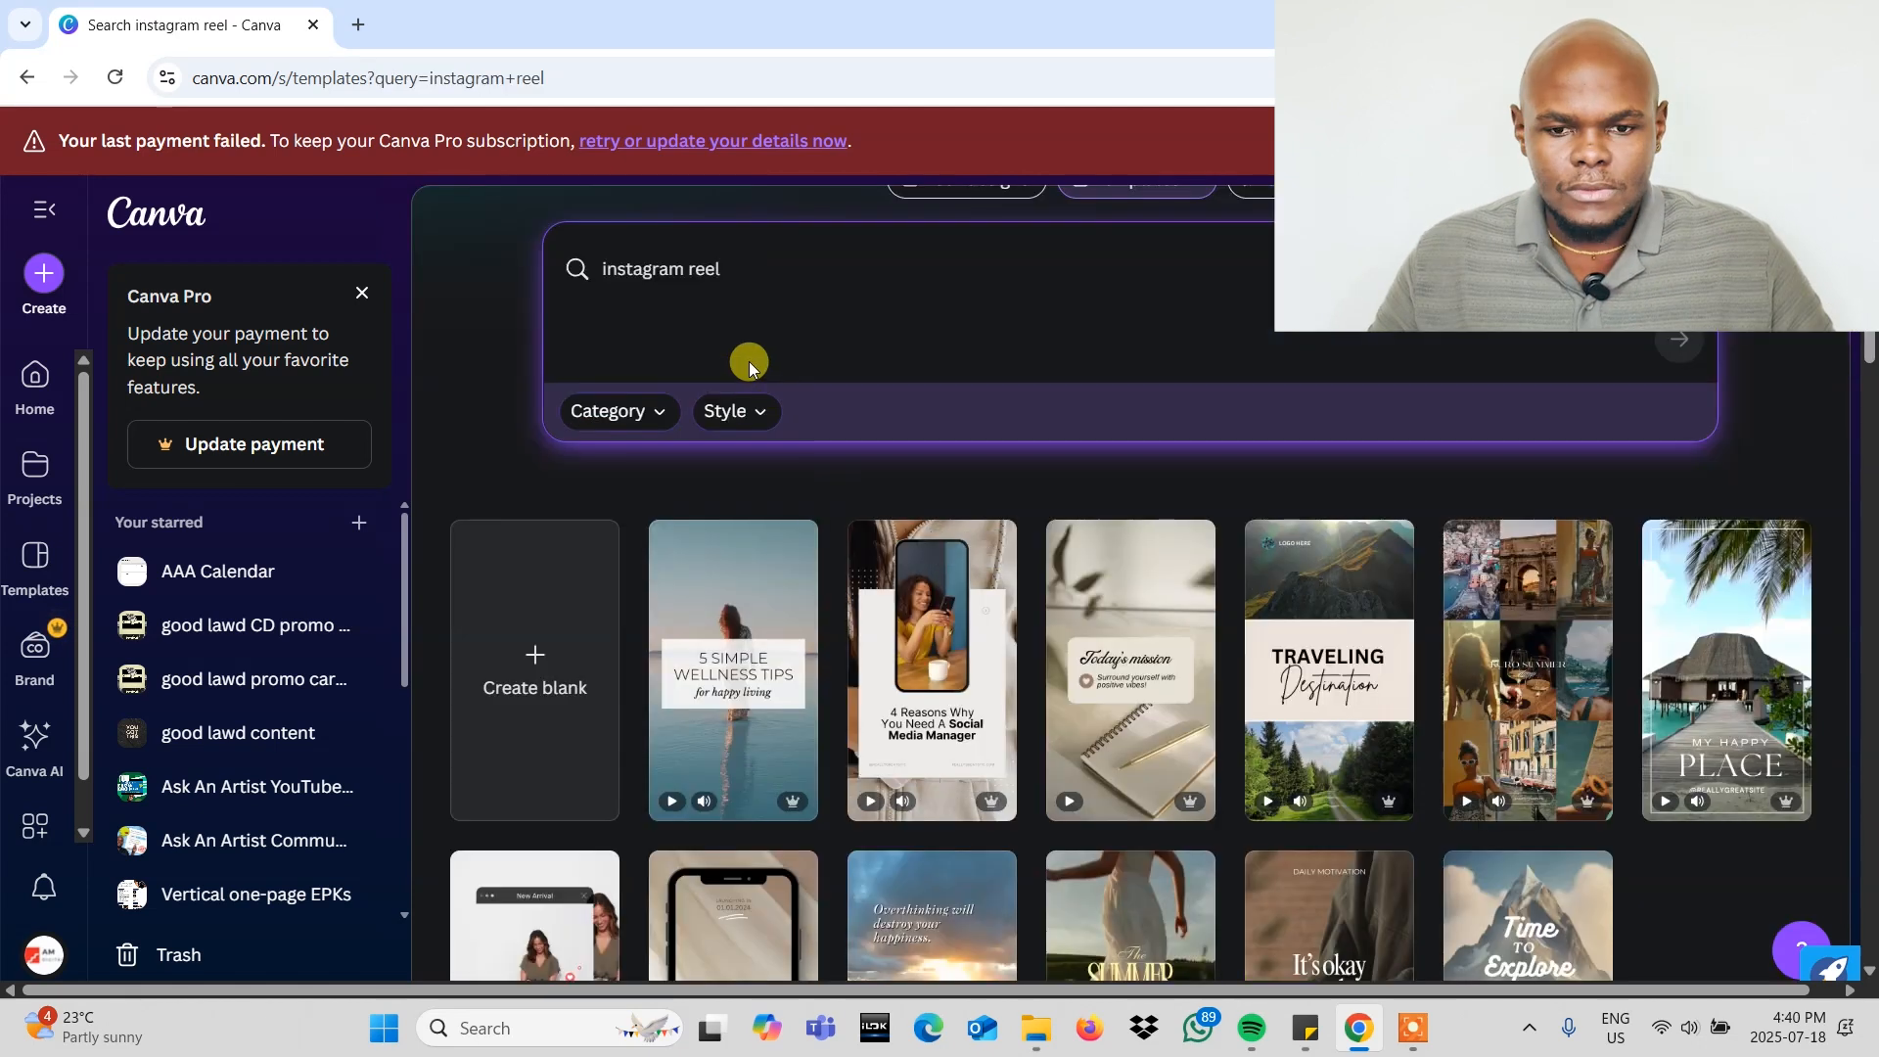
click(526, 678)
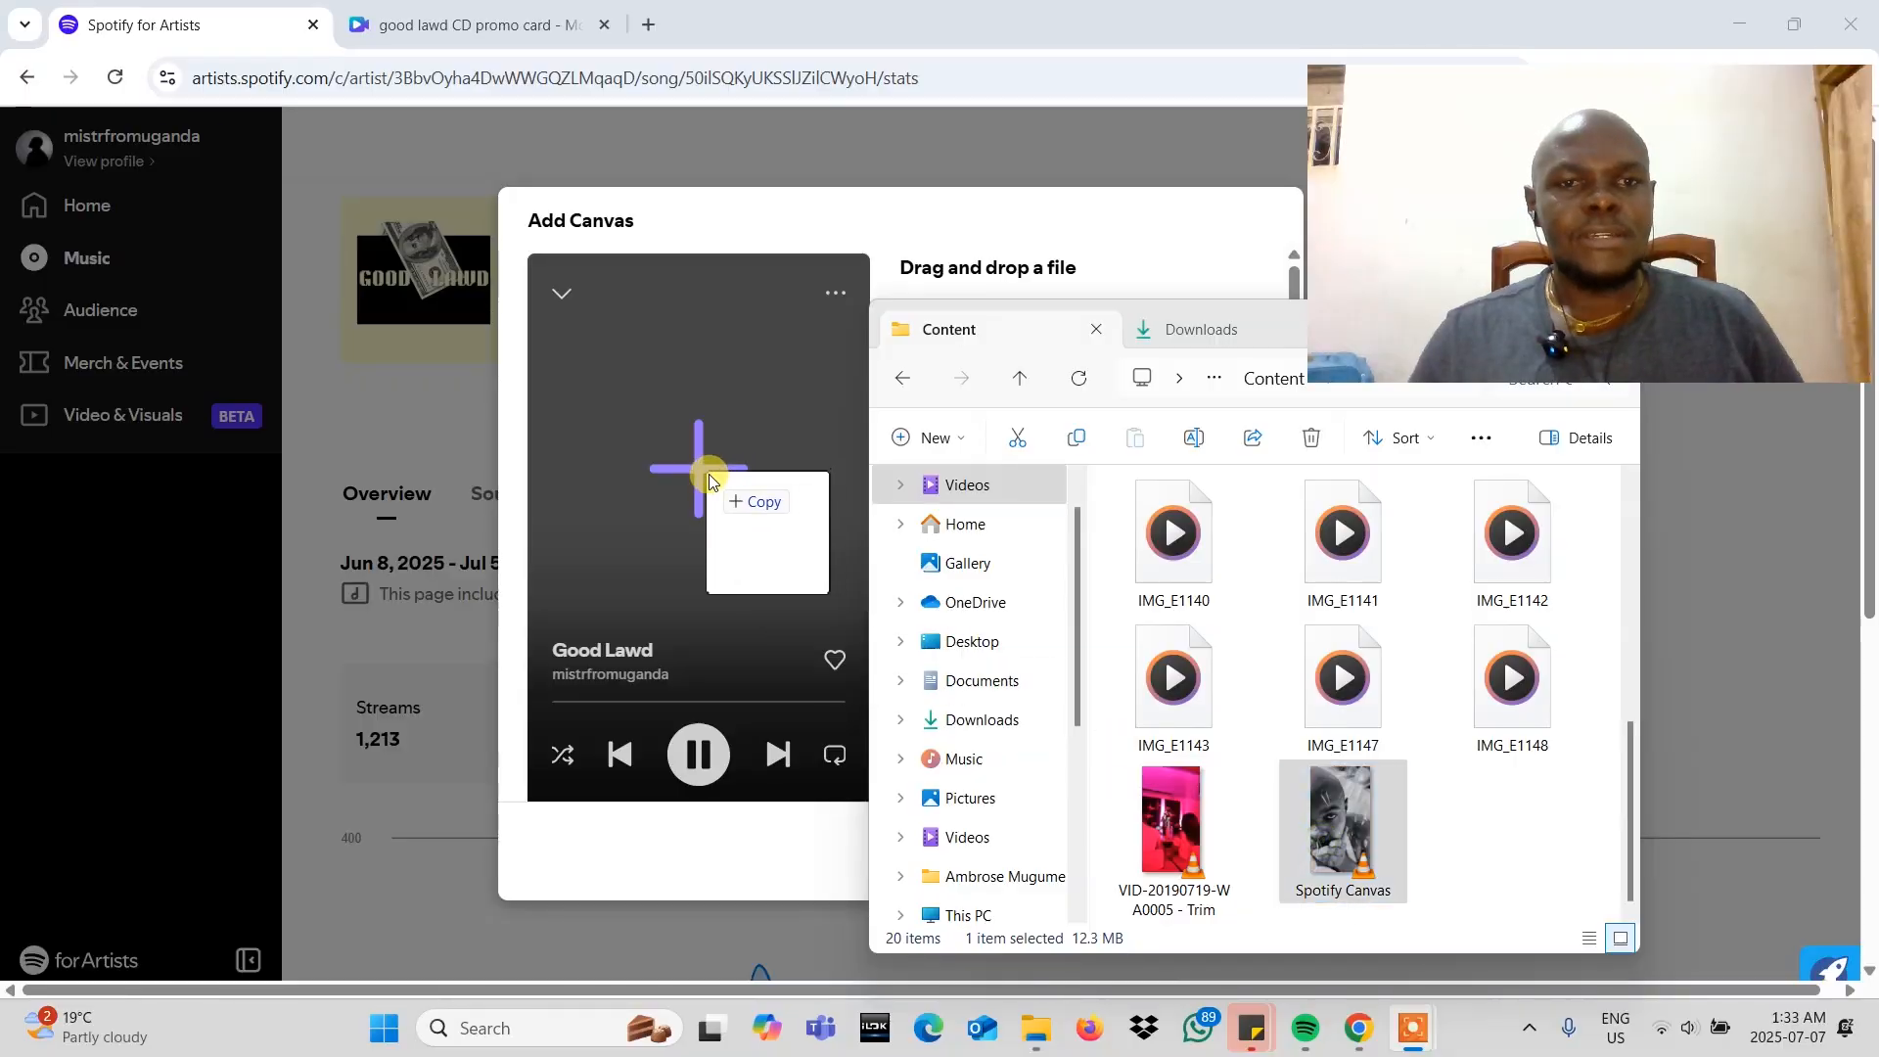
drag(709, 480, 710, 481)
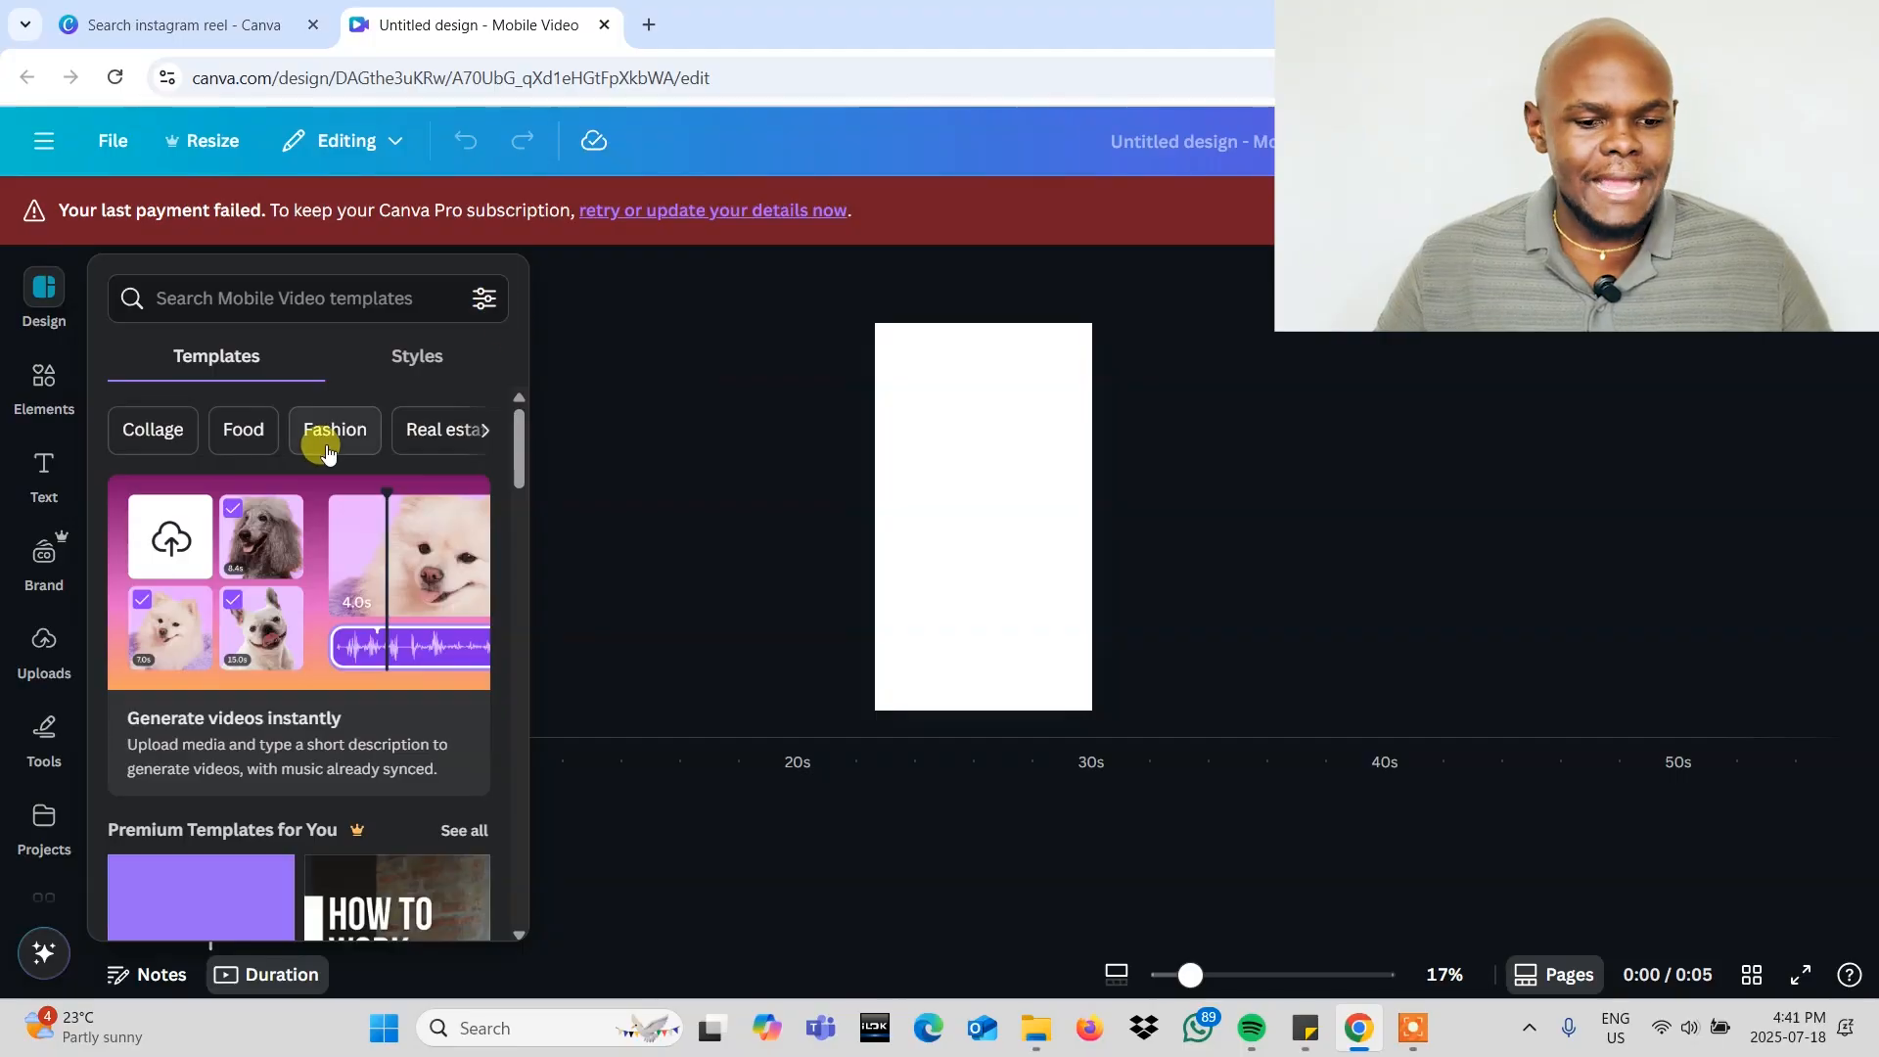
Step: Add the 16.9-second clip of the person standing on the patterned floor from the uploaded videos to the page
click(44, 656)
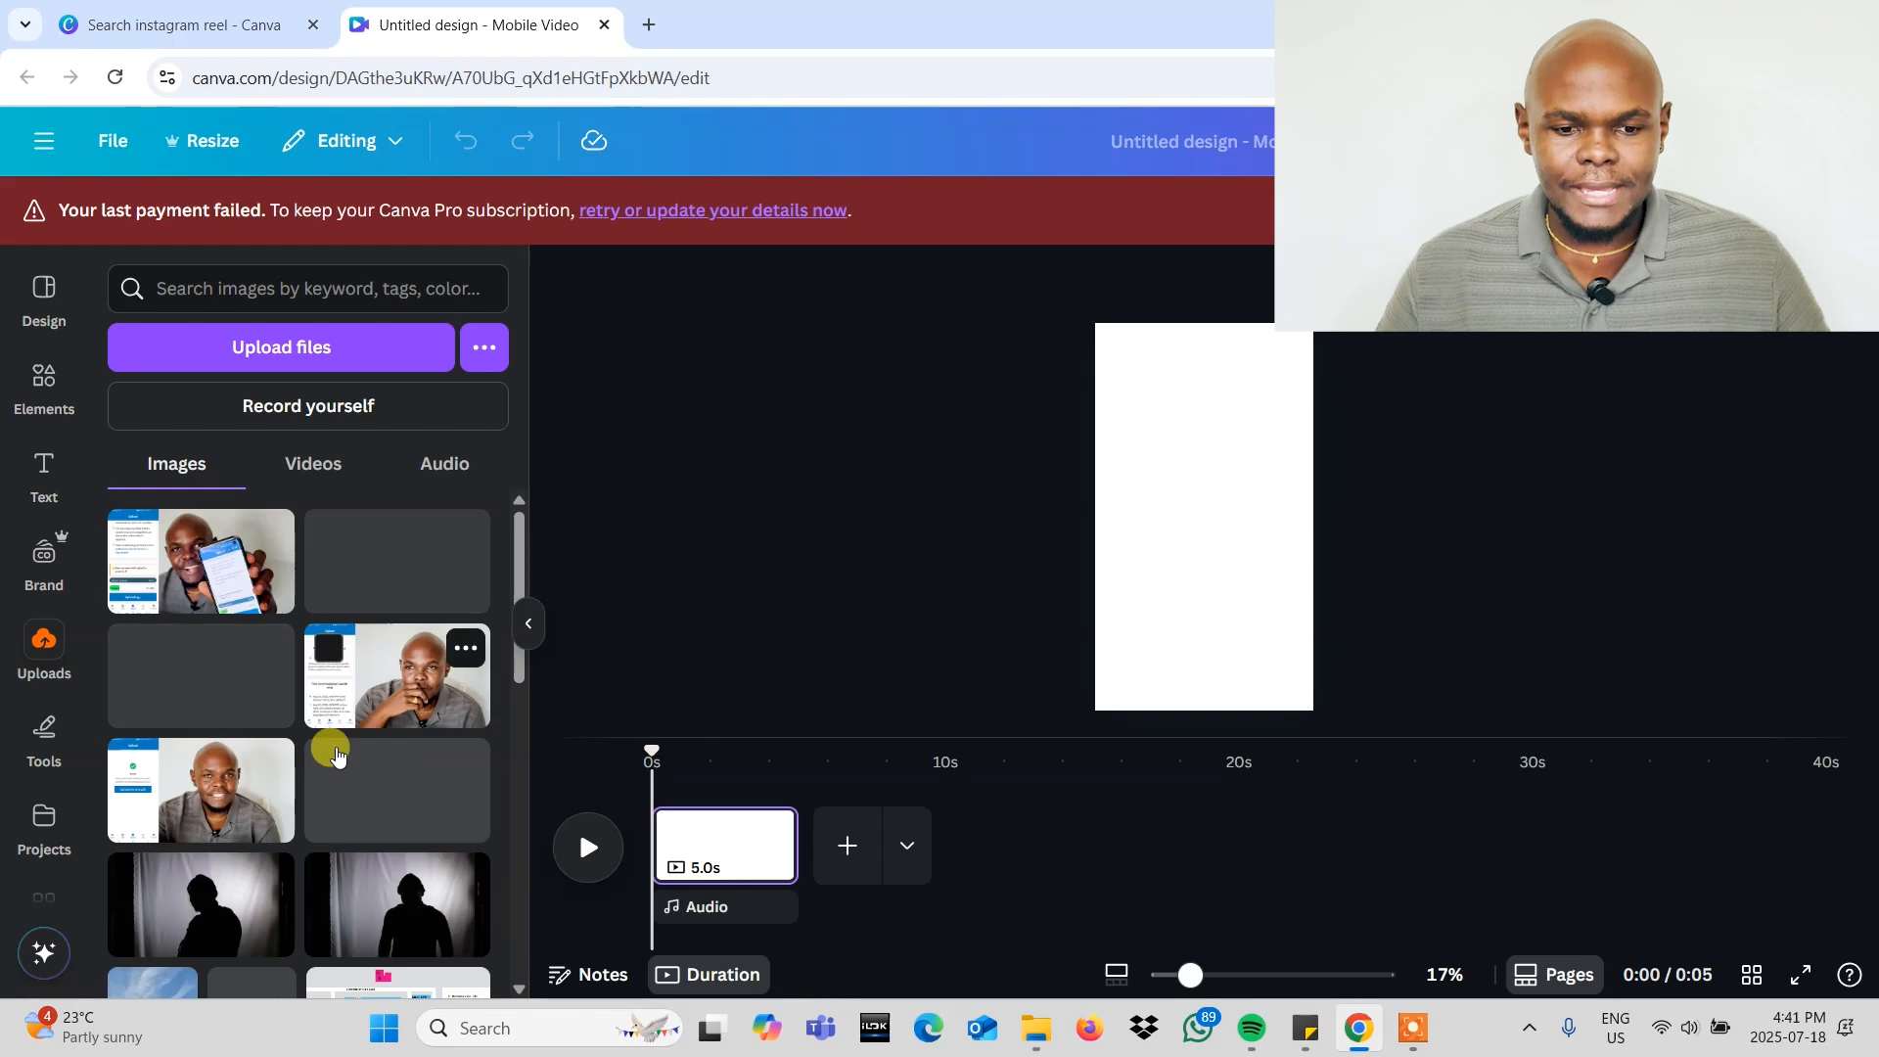
click(335, 466)
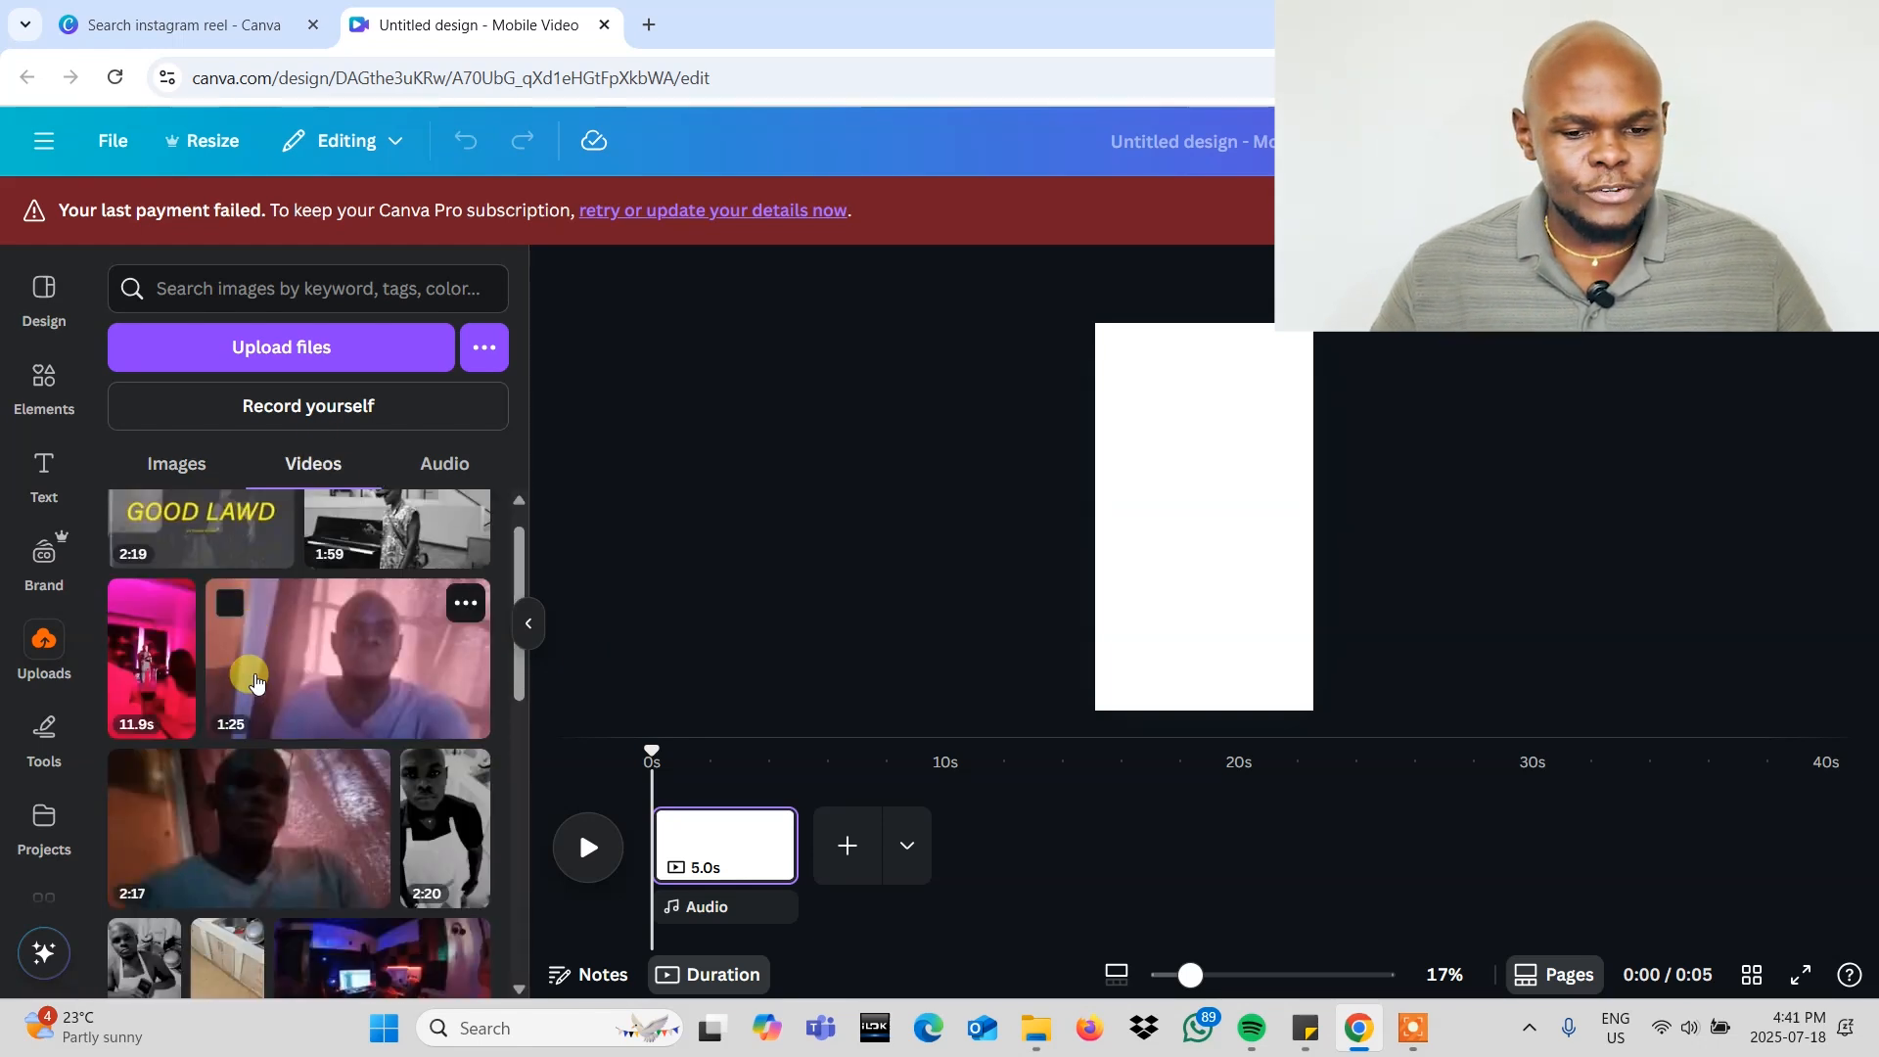
scroll(264, 685, down, 4)
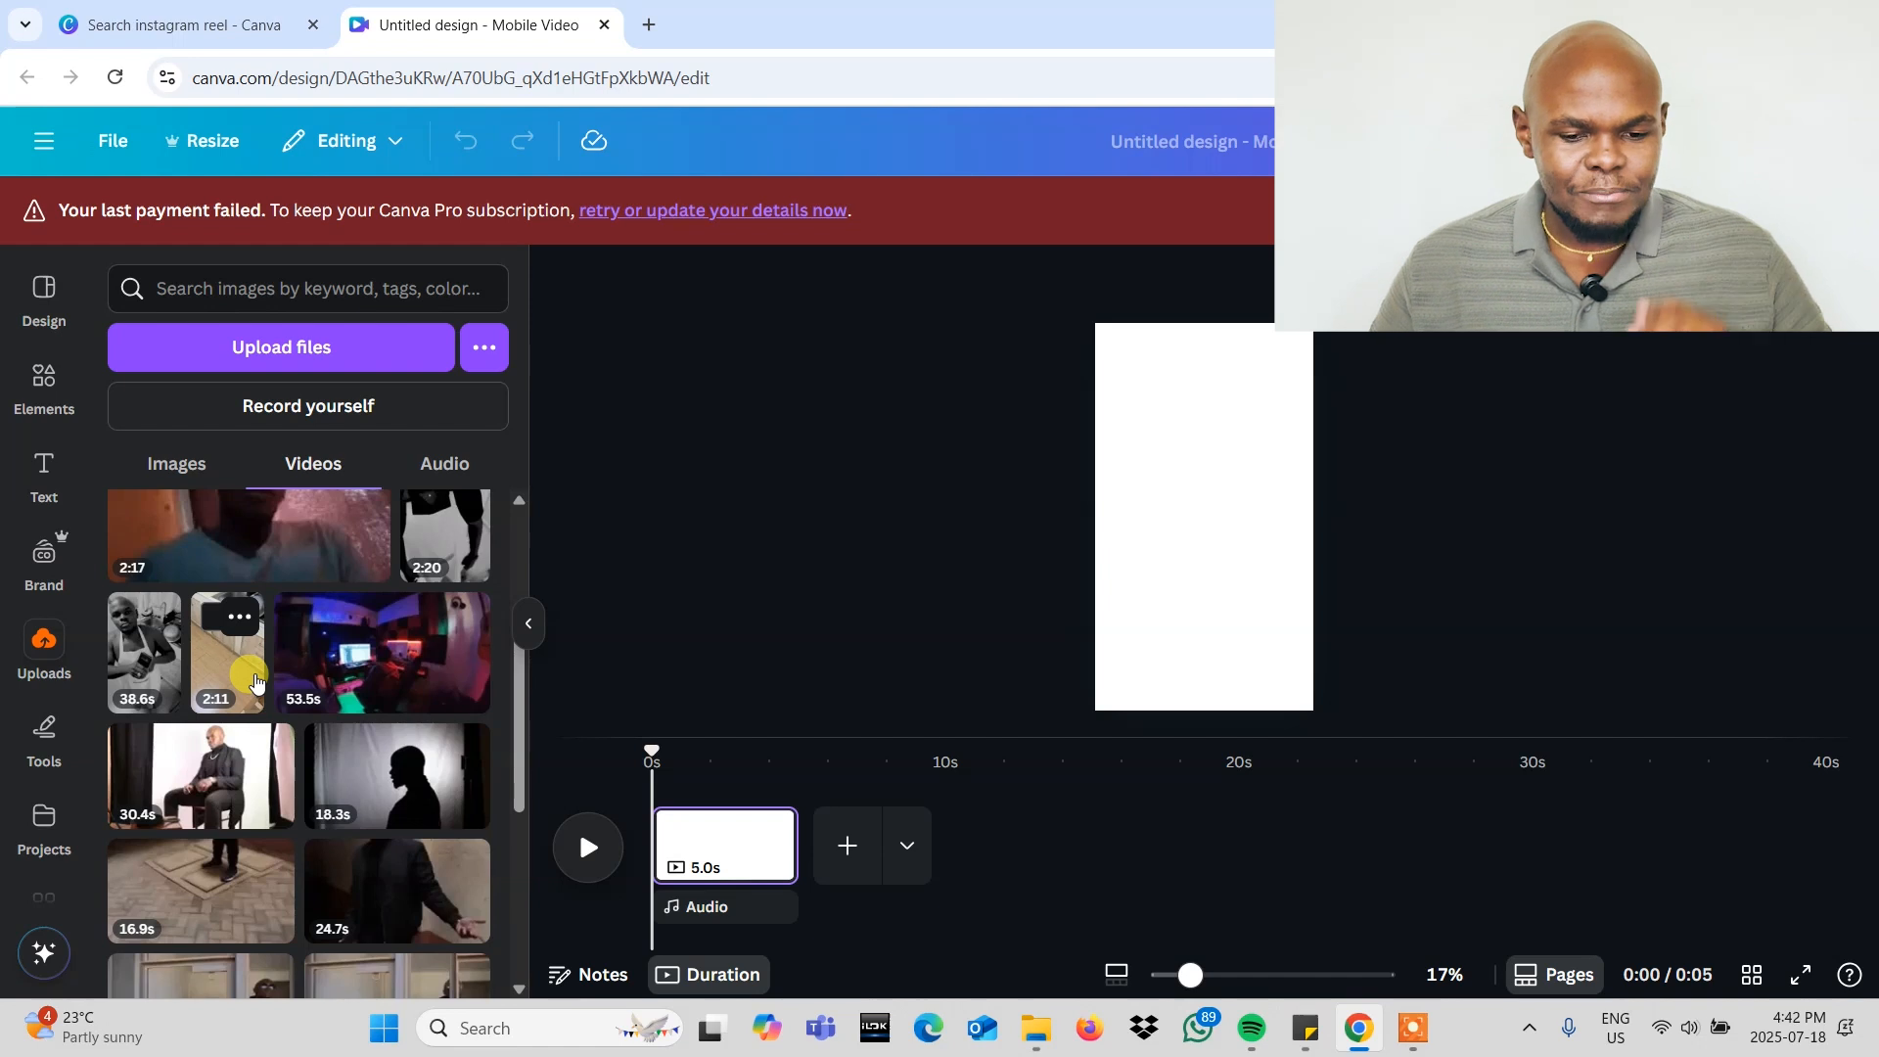
scroll(256, 683, down, 1)
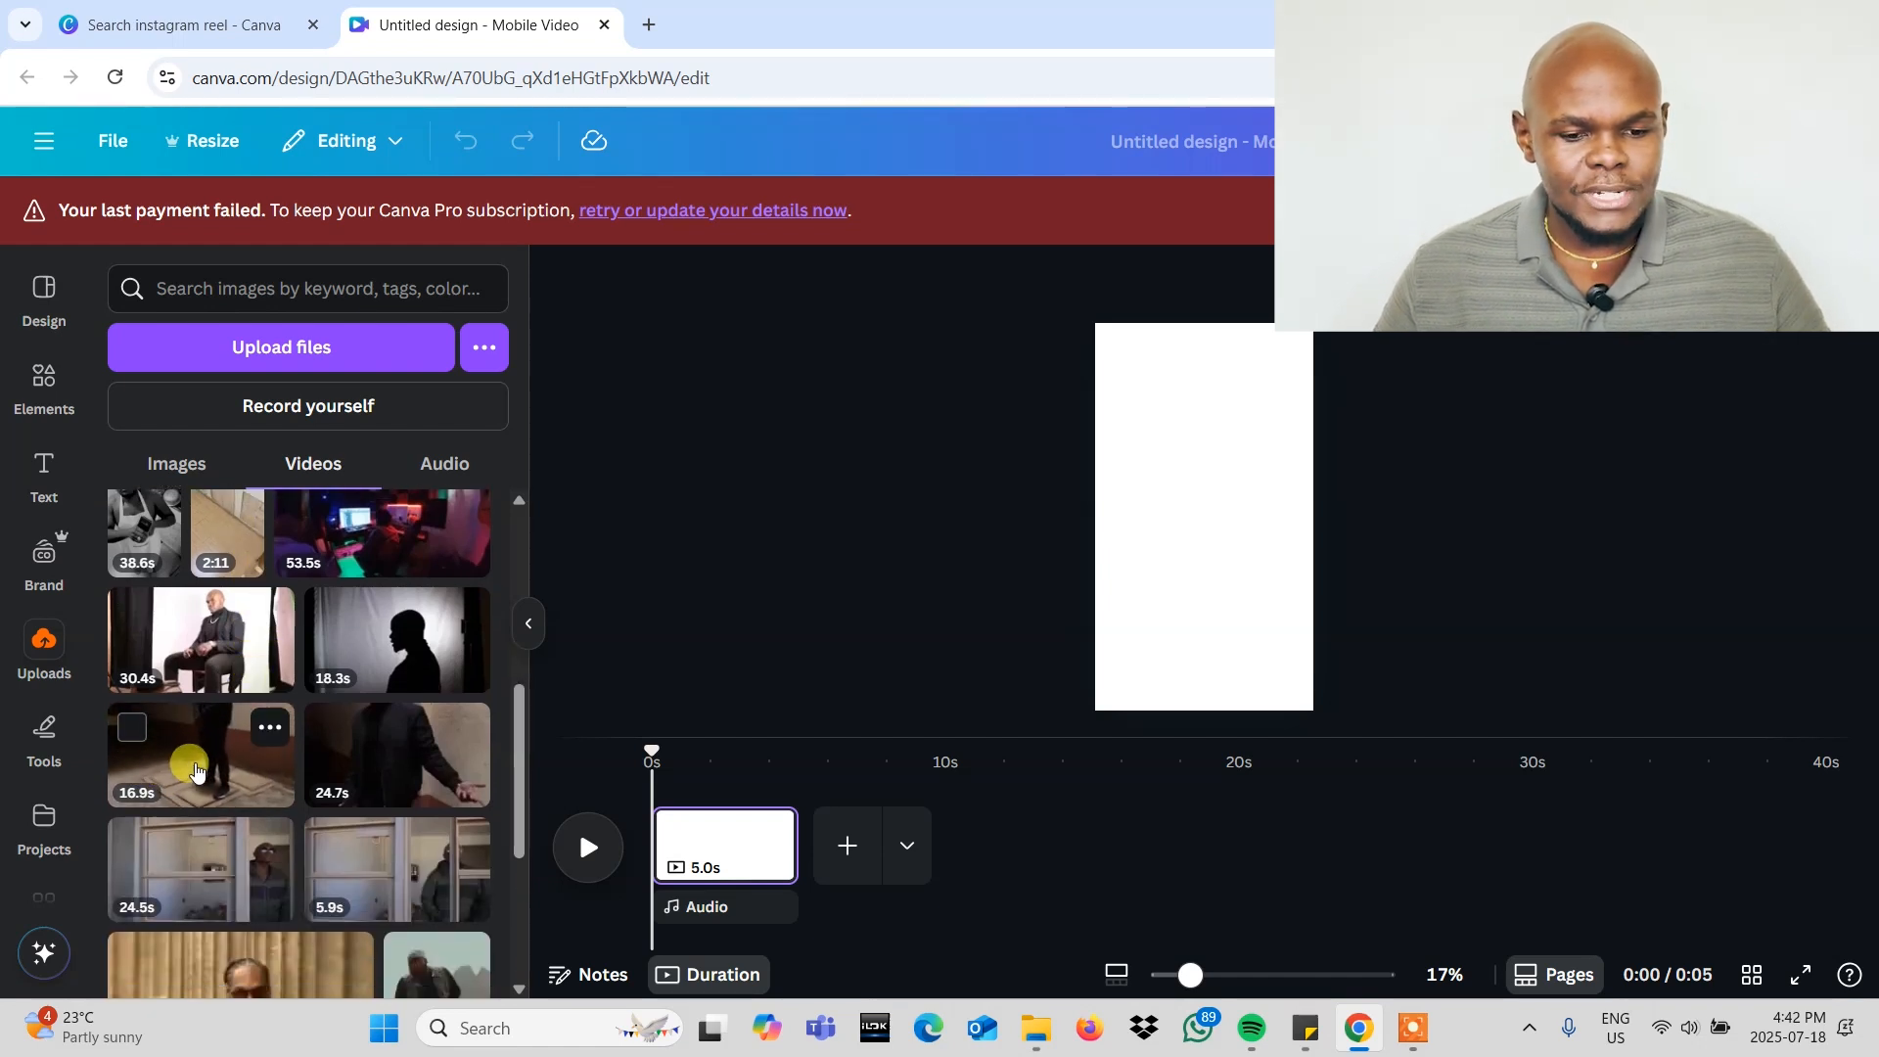
click(196, 762)
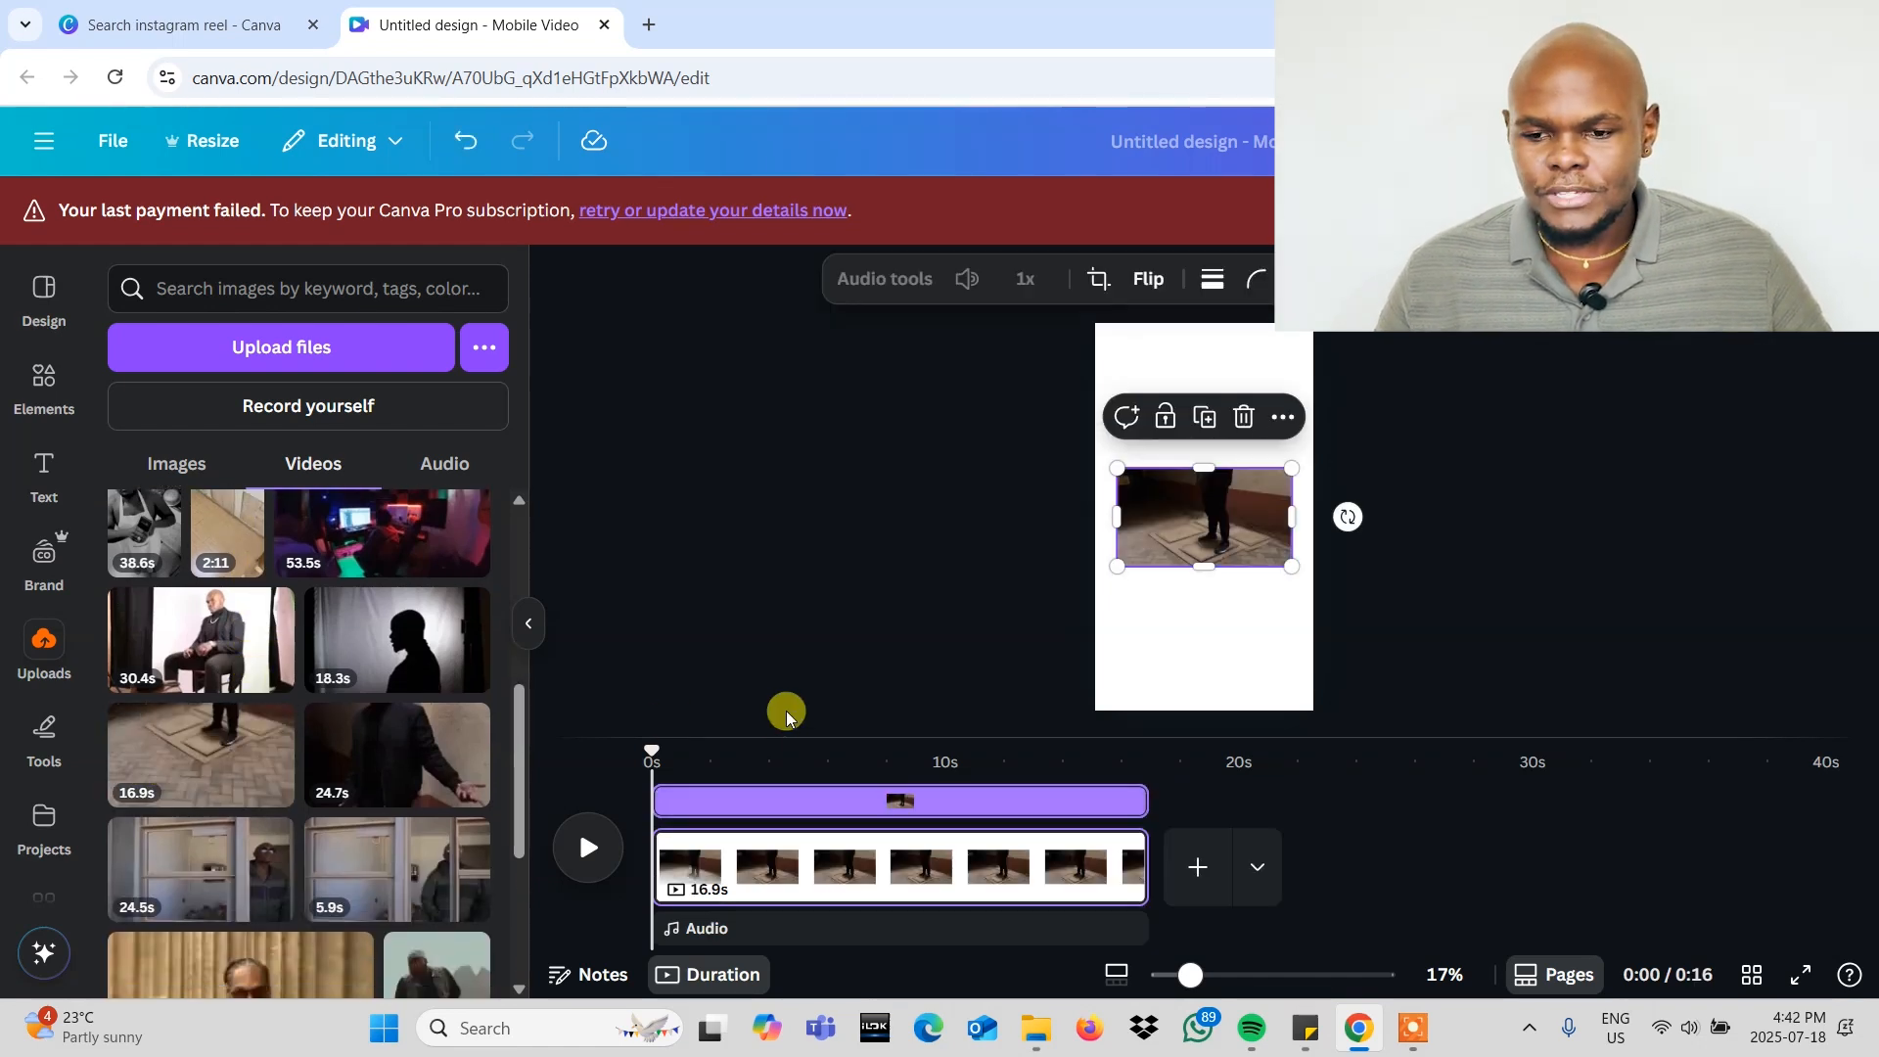
Step: Enlarge the clip until it fills the full height and width of the vertical page, and centre it horizontally
click(1252, 494)
drag(1390, 383, 1595, 323)
drag(1318, 428, 1070, 497)
drag(1442, 592, 1670, 721)
drag(1295, 532, 1179, 527)
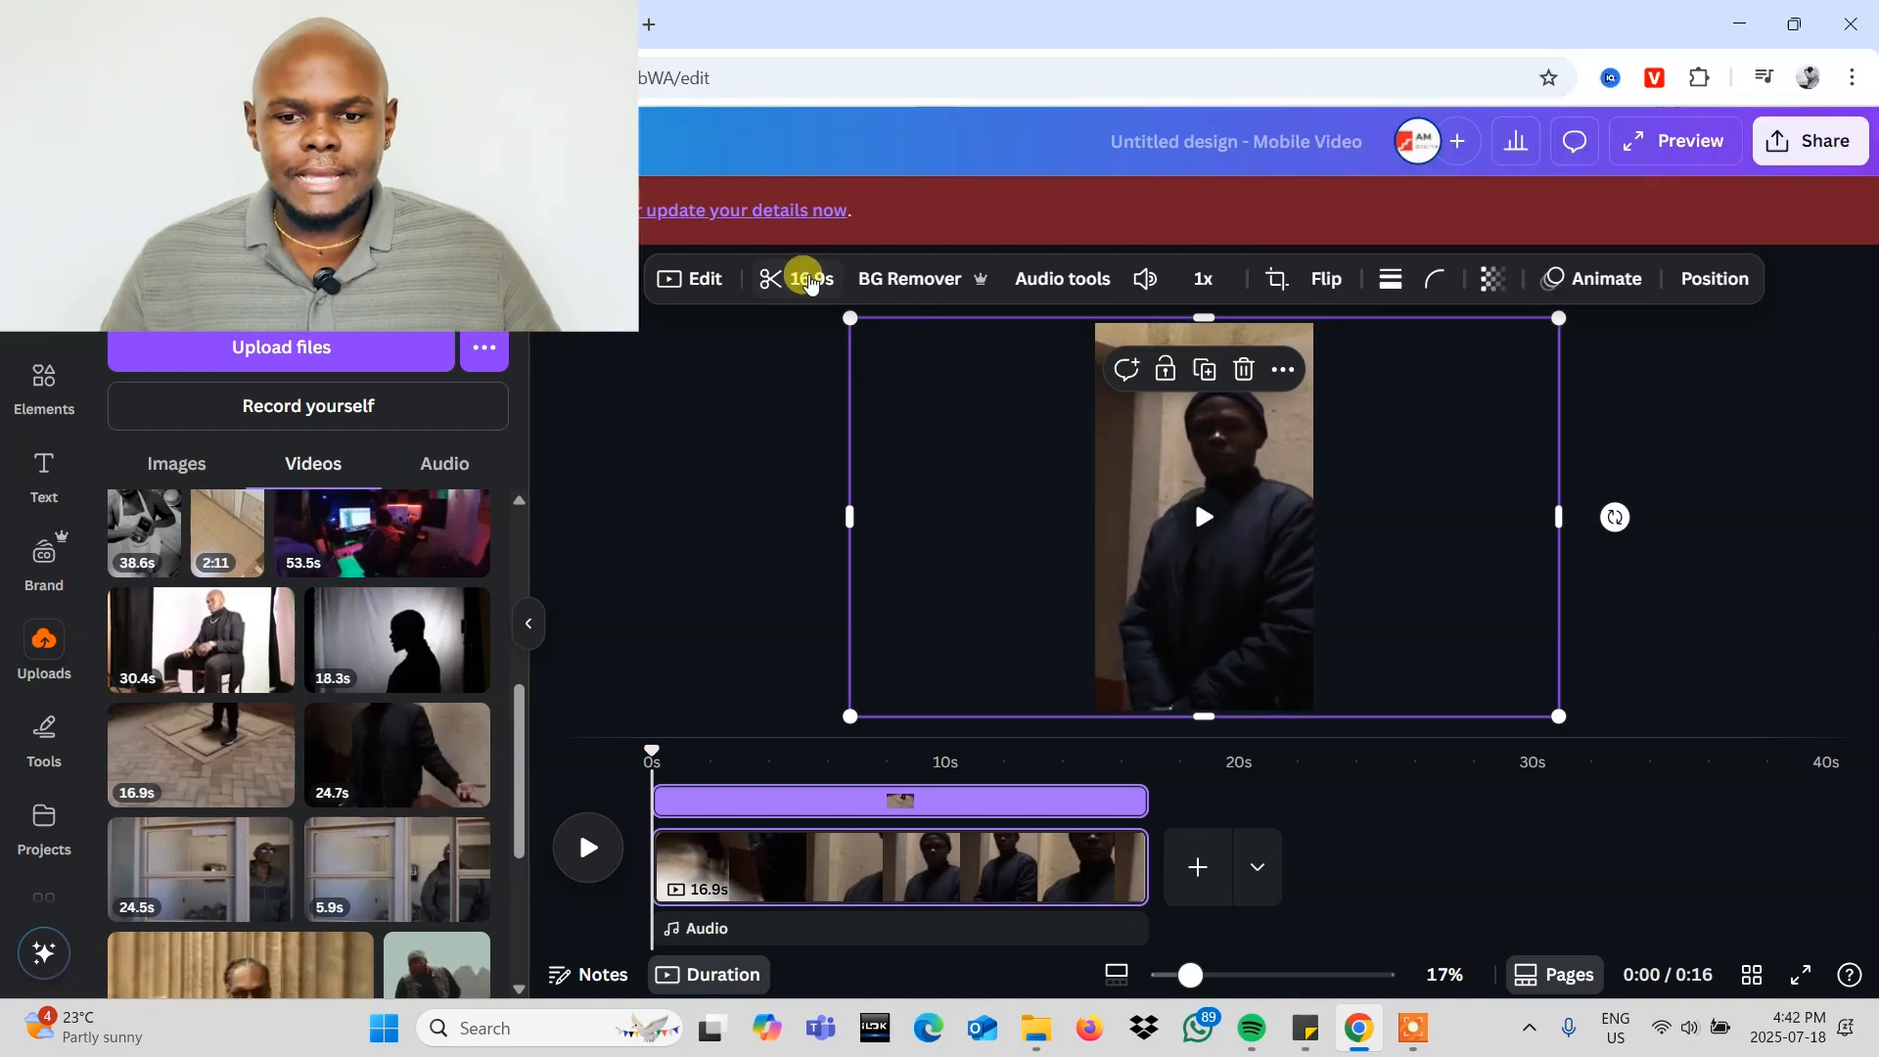
Step: Trim the clip at both ends, cutting about 4 seconds from its start and leaving 5.5 seconds in total
click(792, 281)
click(1177, 529)
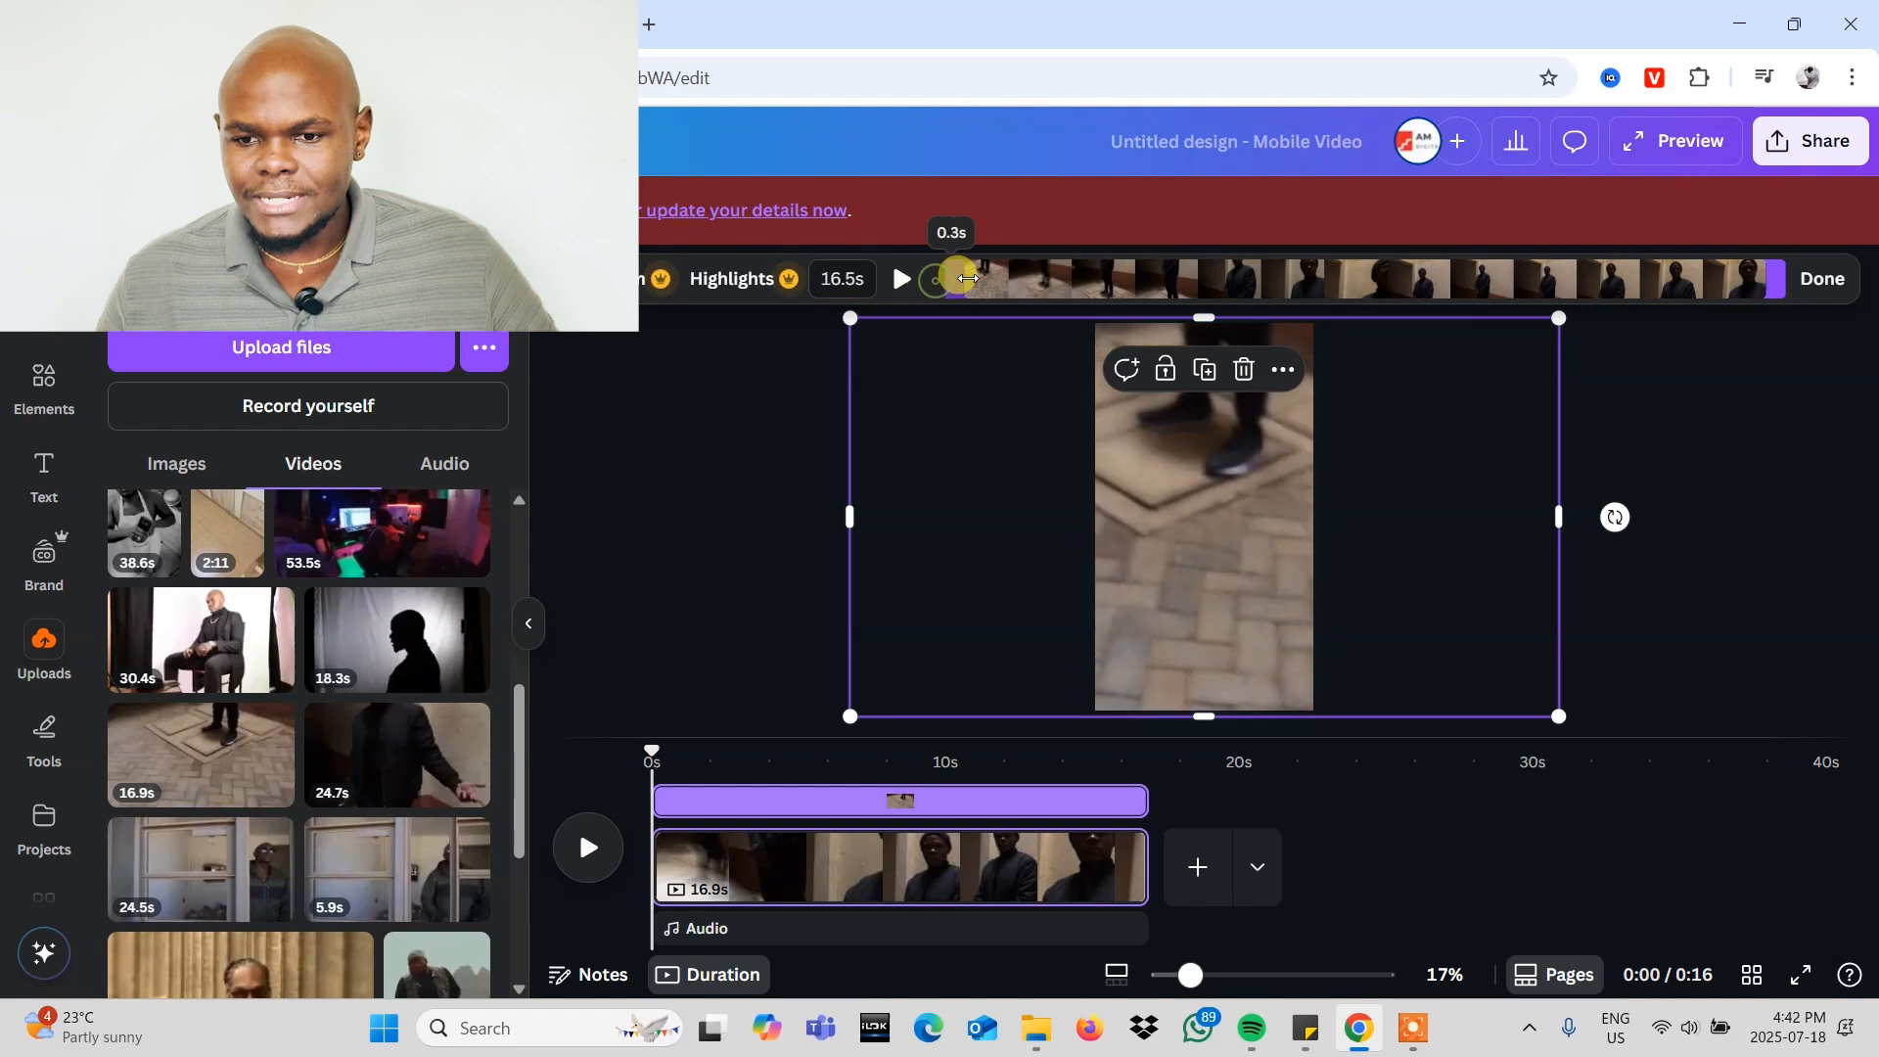
drag(967, 279, 1040, 284)
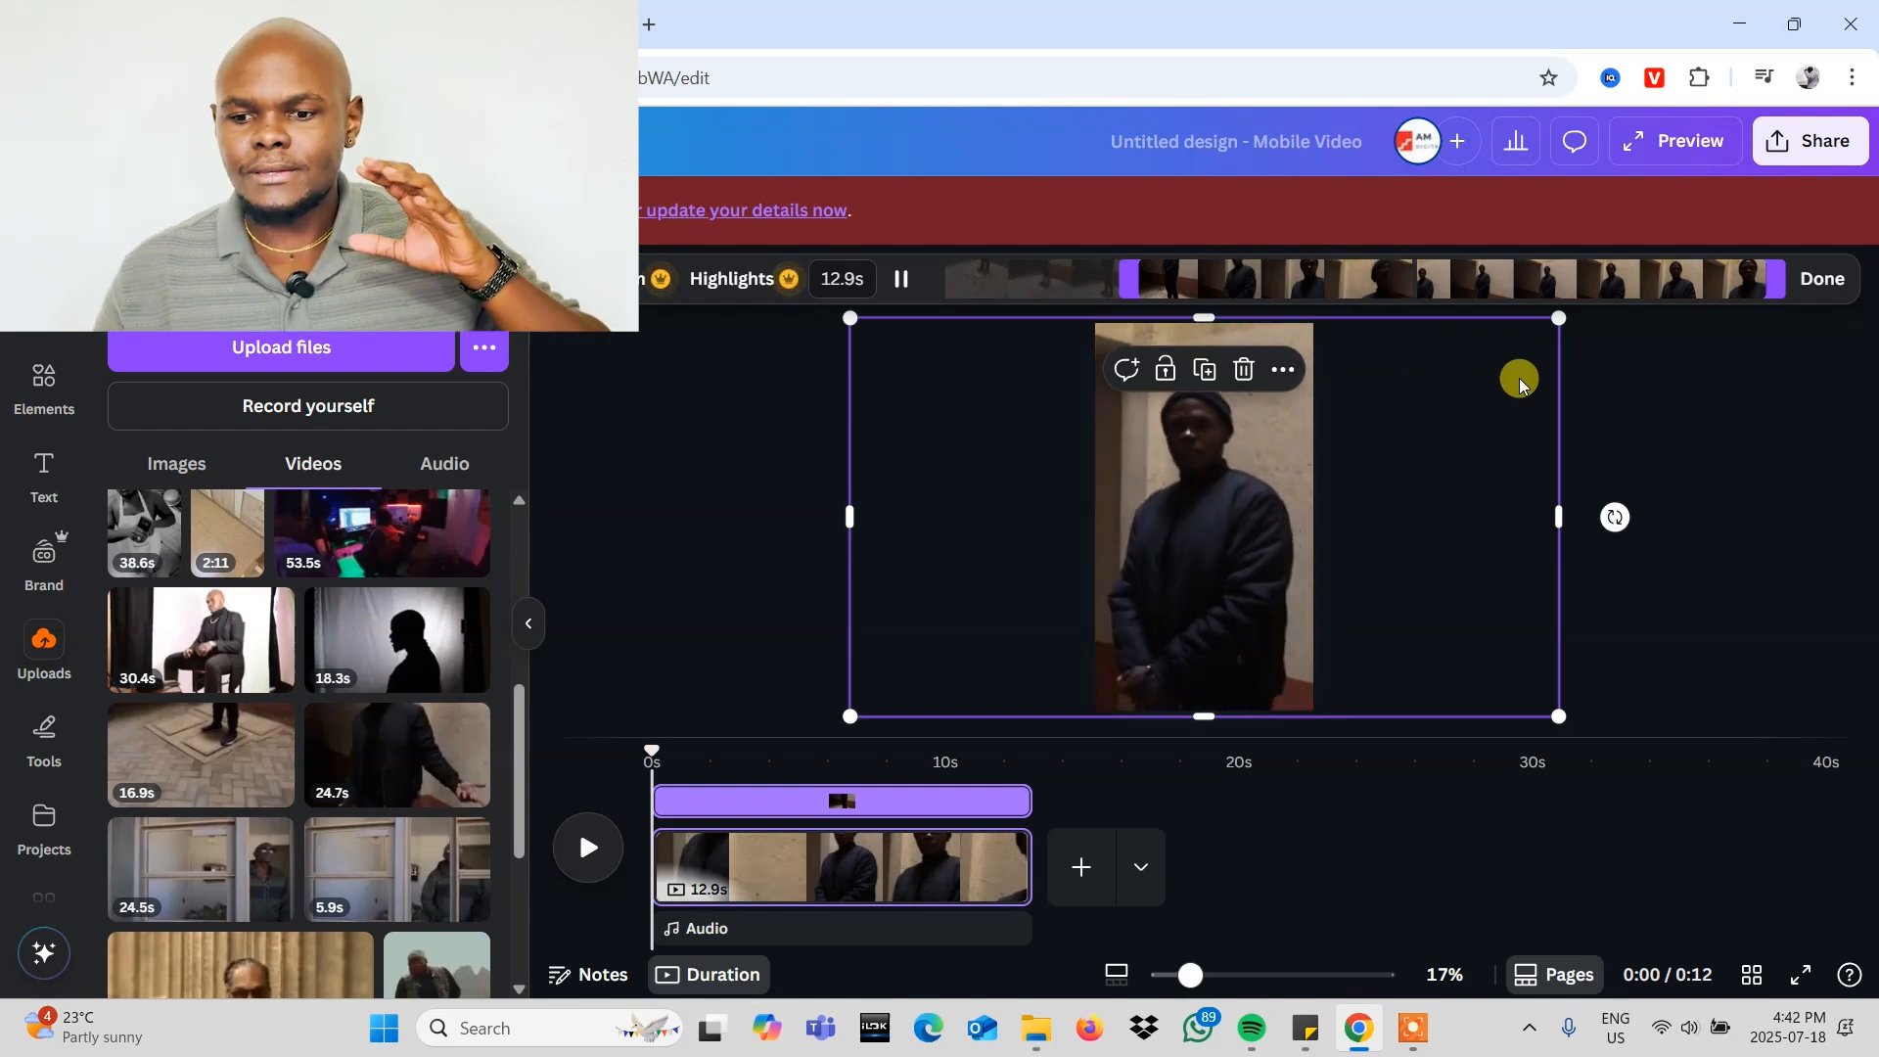
drag(1773, 283, 1379, 423)
click(1646, 392)
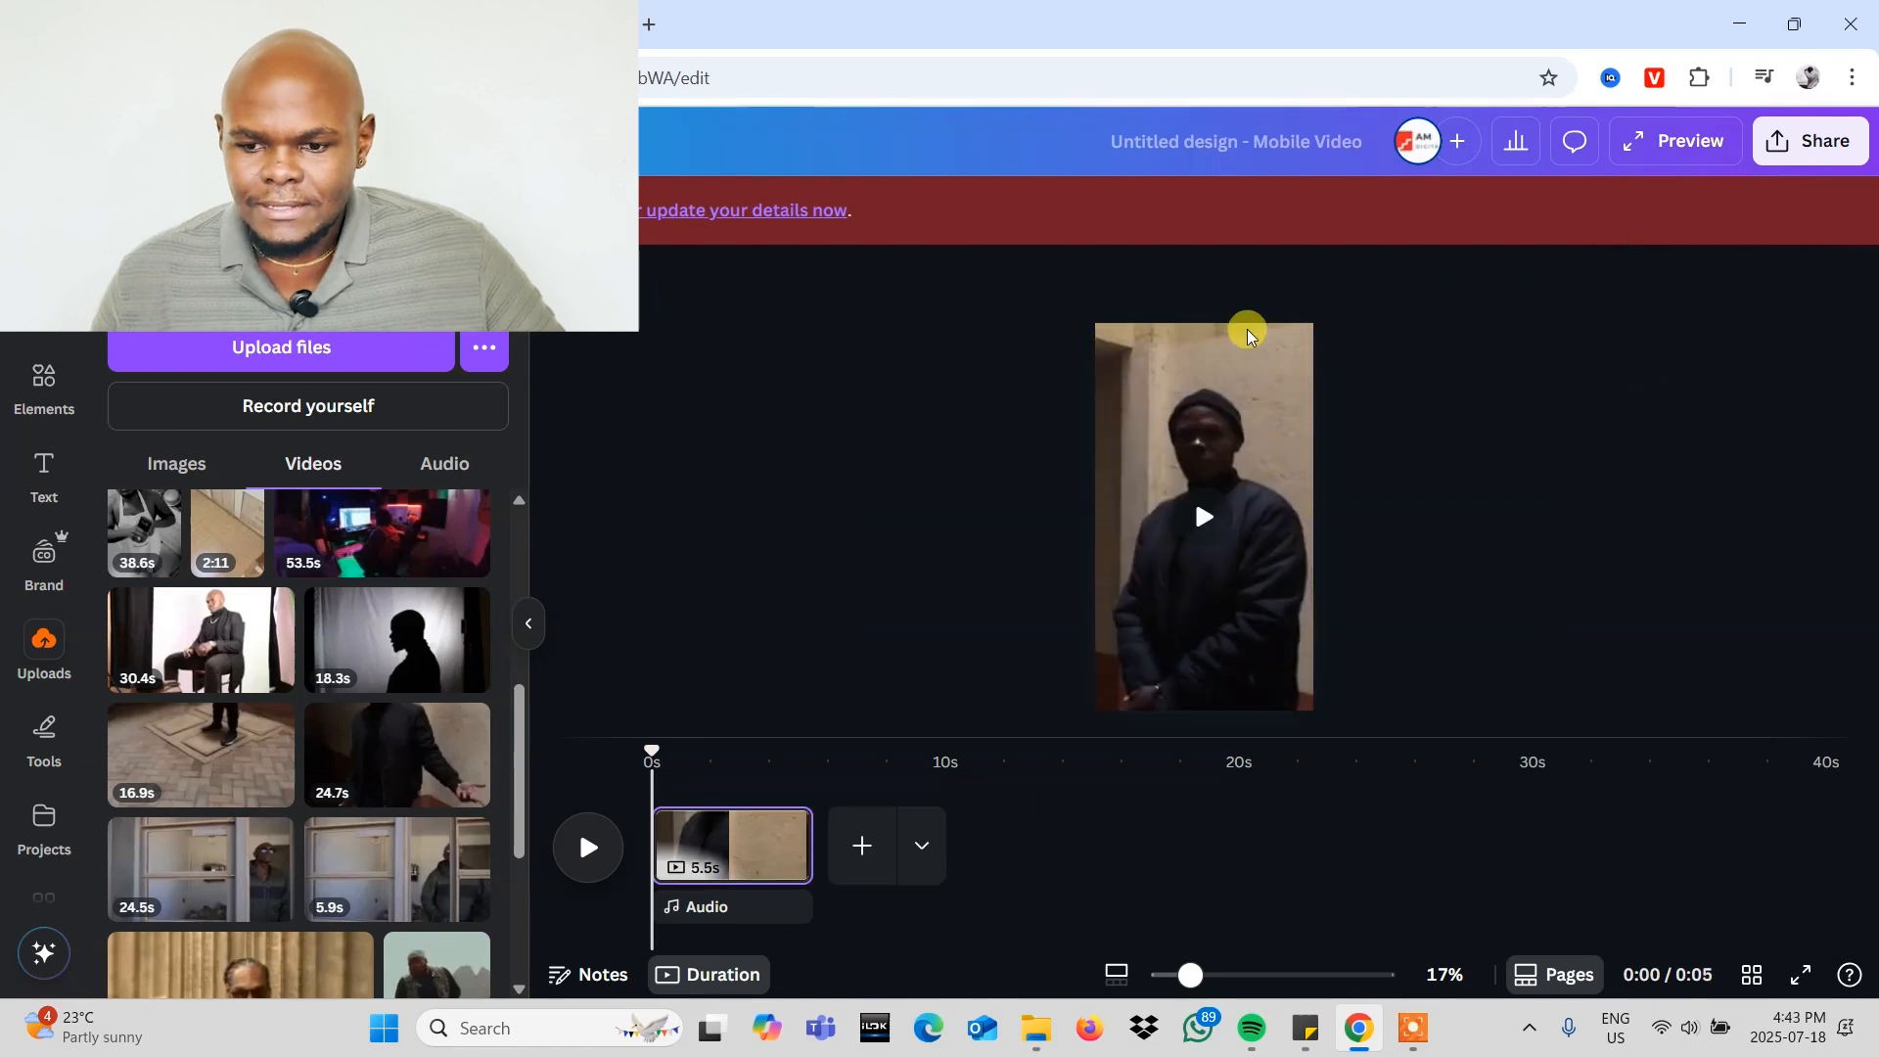
Step: Check the volume setting of the video clip and deselect the clip
click(1270, 424)
click(1138, 283)
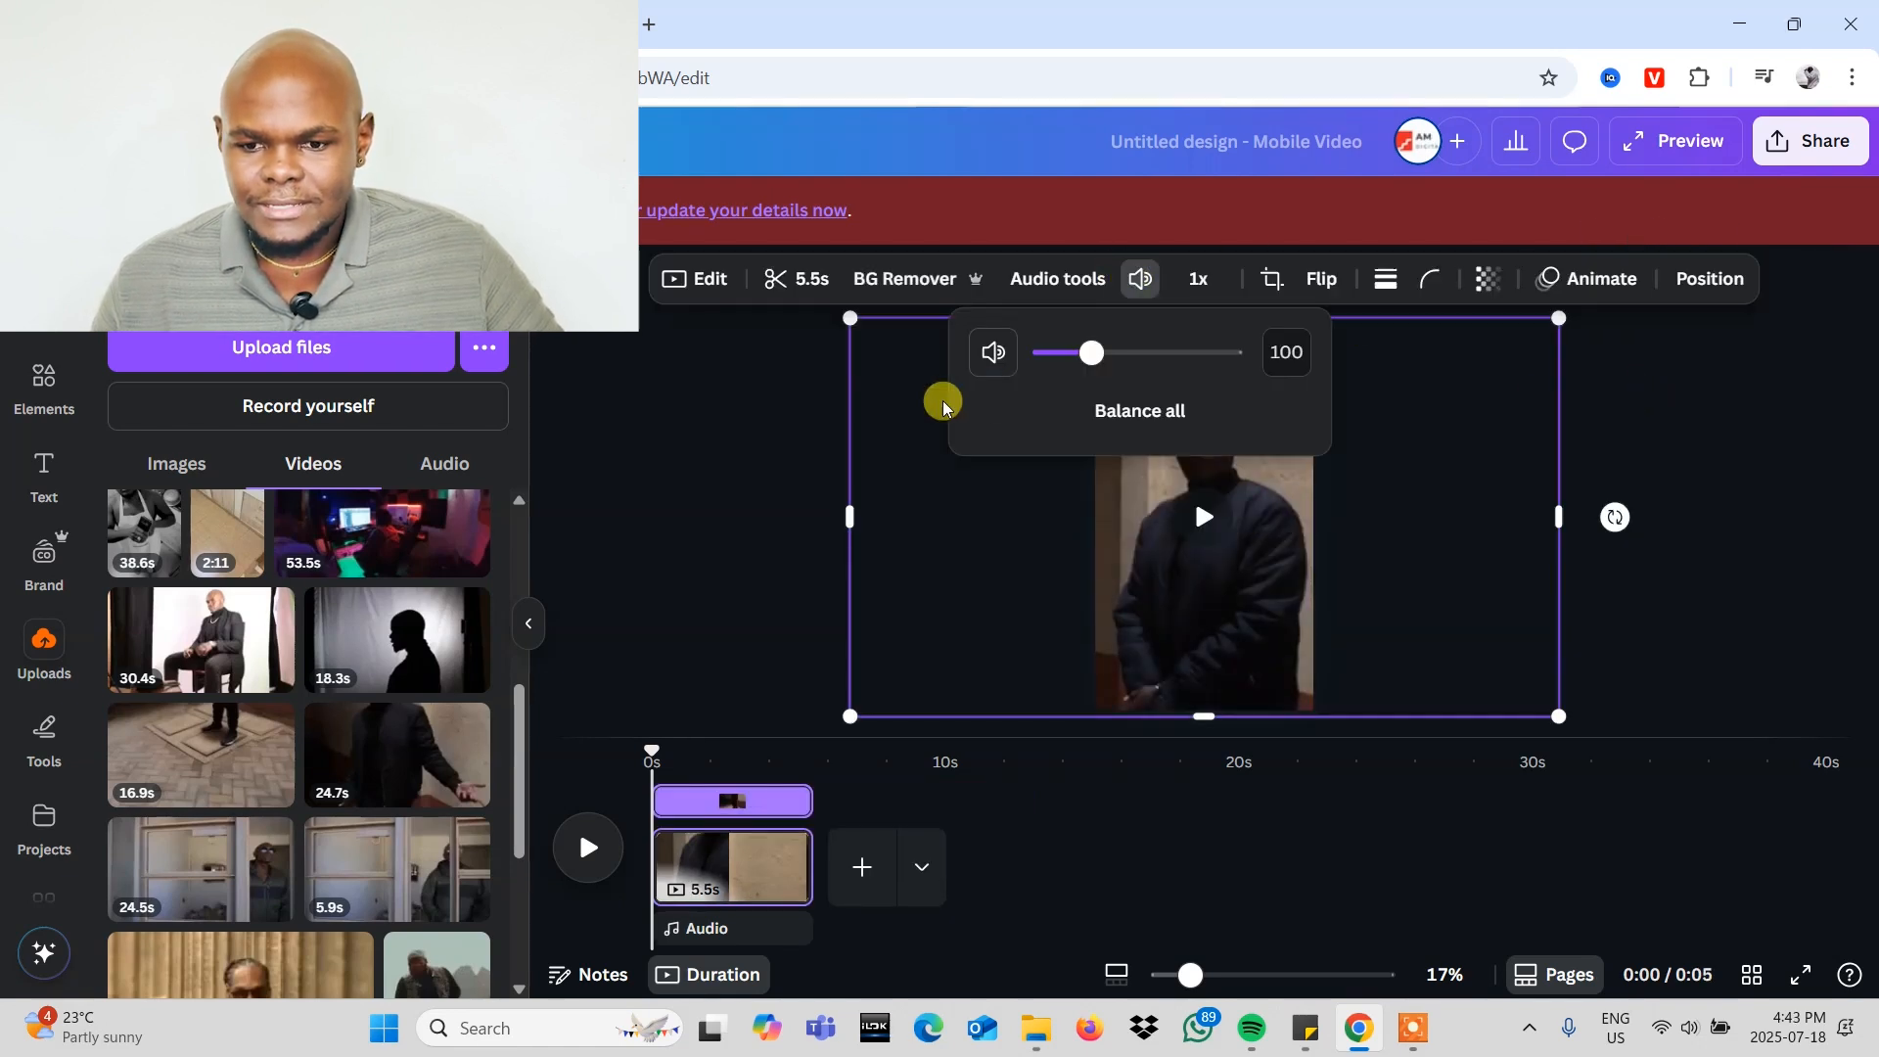
click(1625, 389)
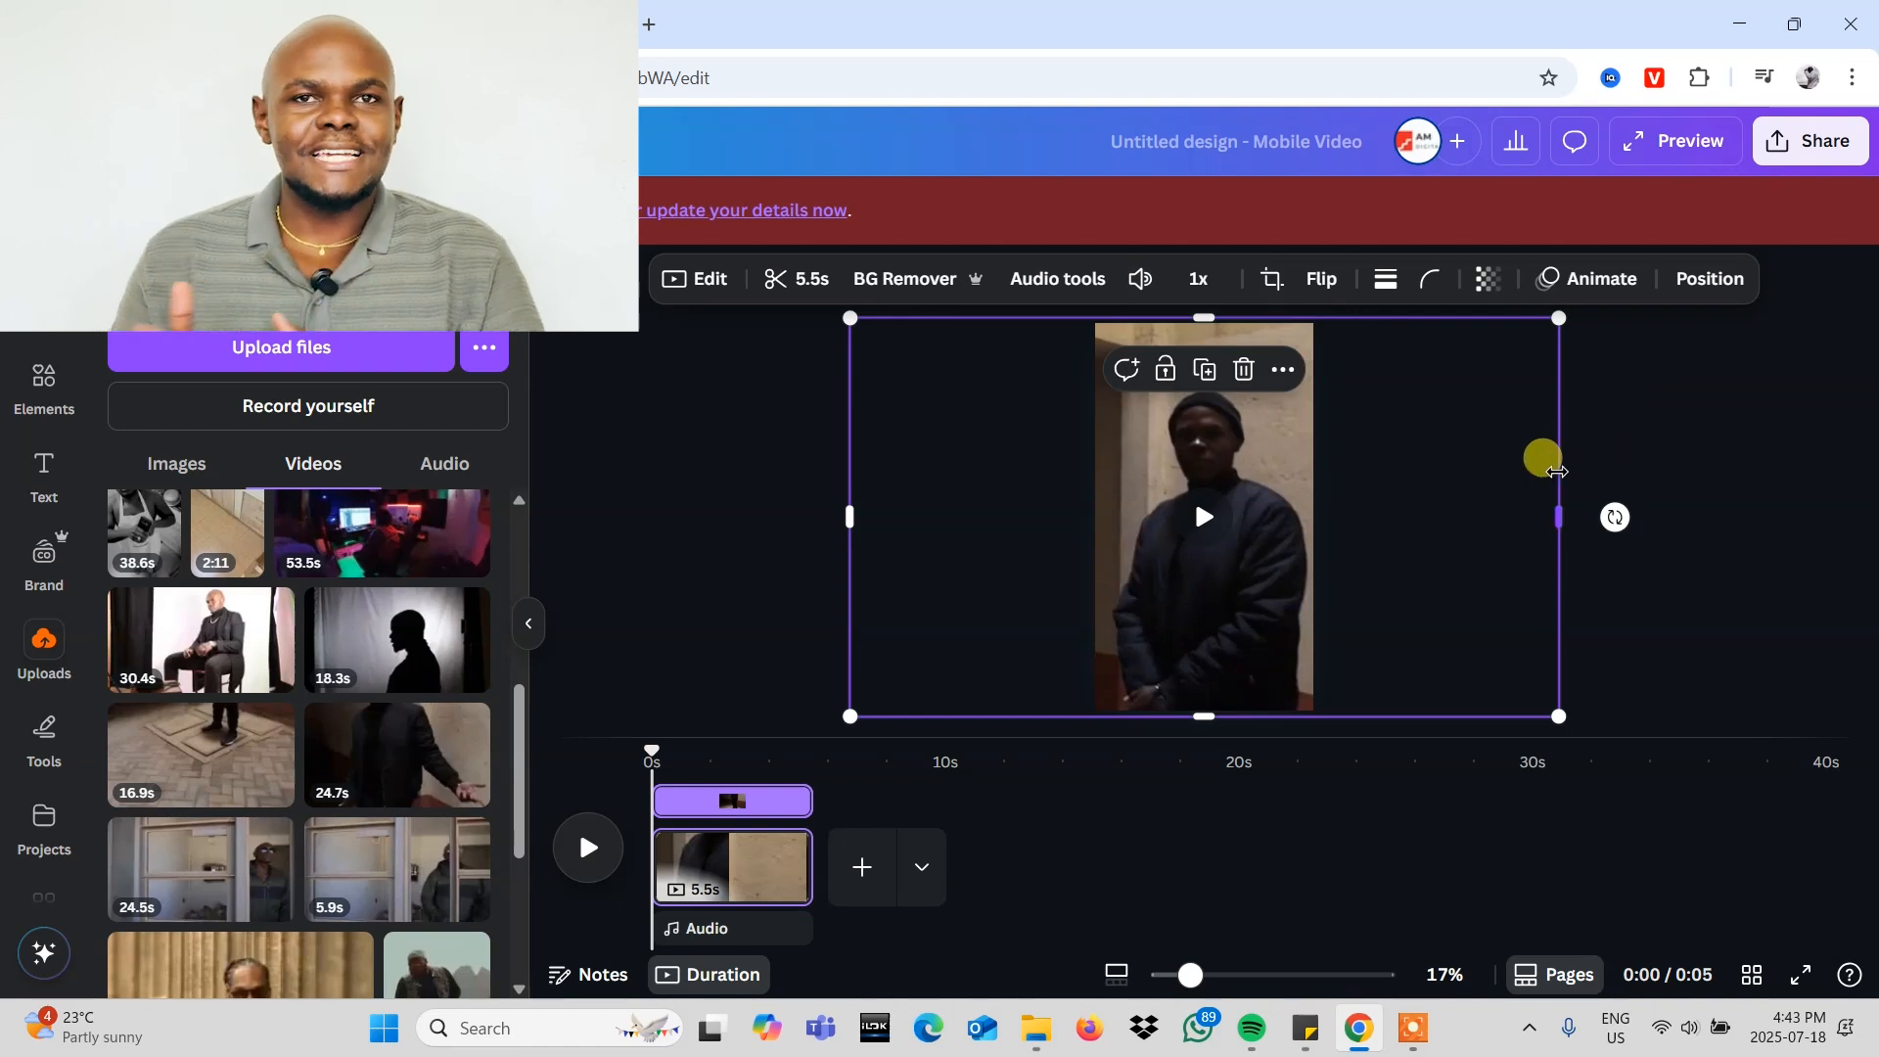
click(1635, 405)
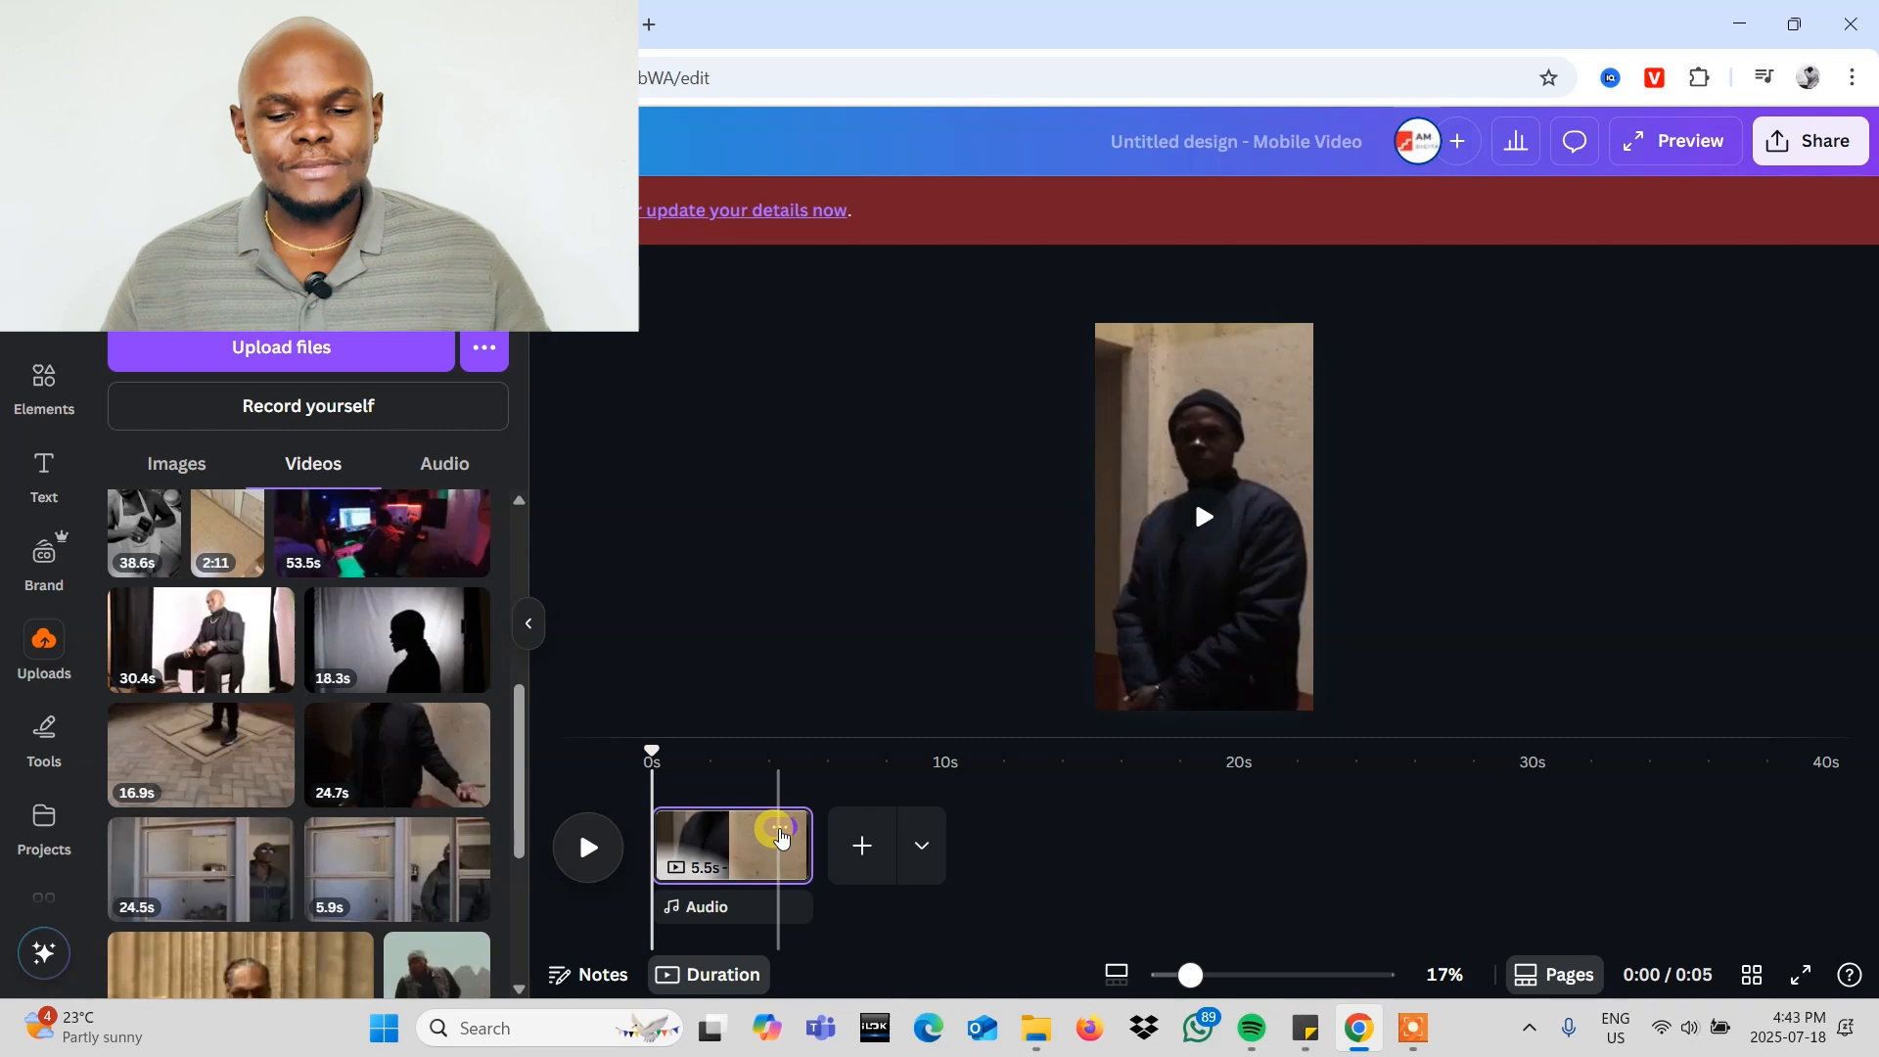
Step: Shorten the page to 5.0 seconds in the timeline and duplicate it
drag(811, 831, 797, 830)
right_click(767, 833)
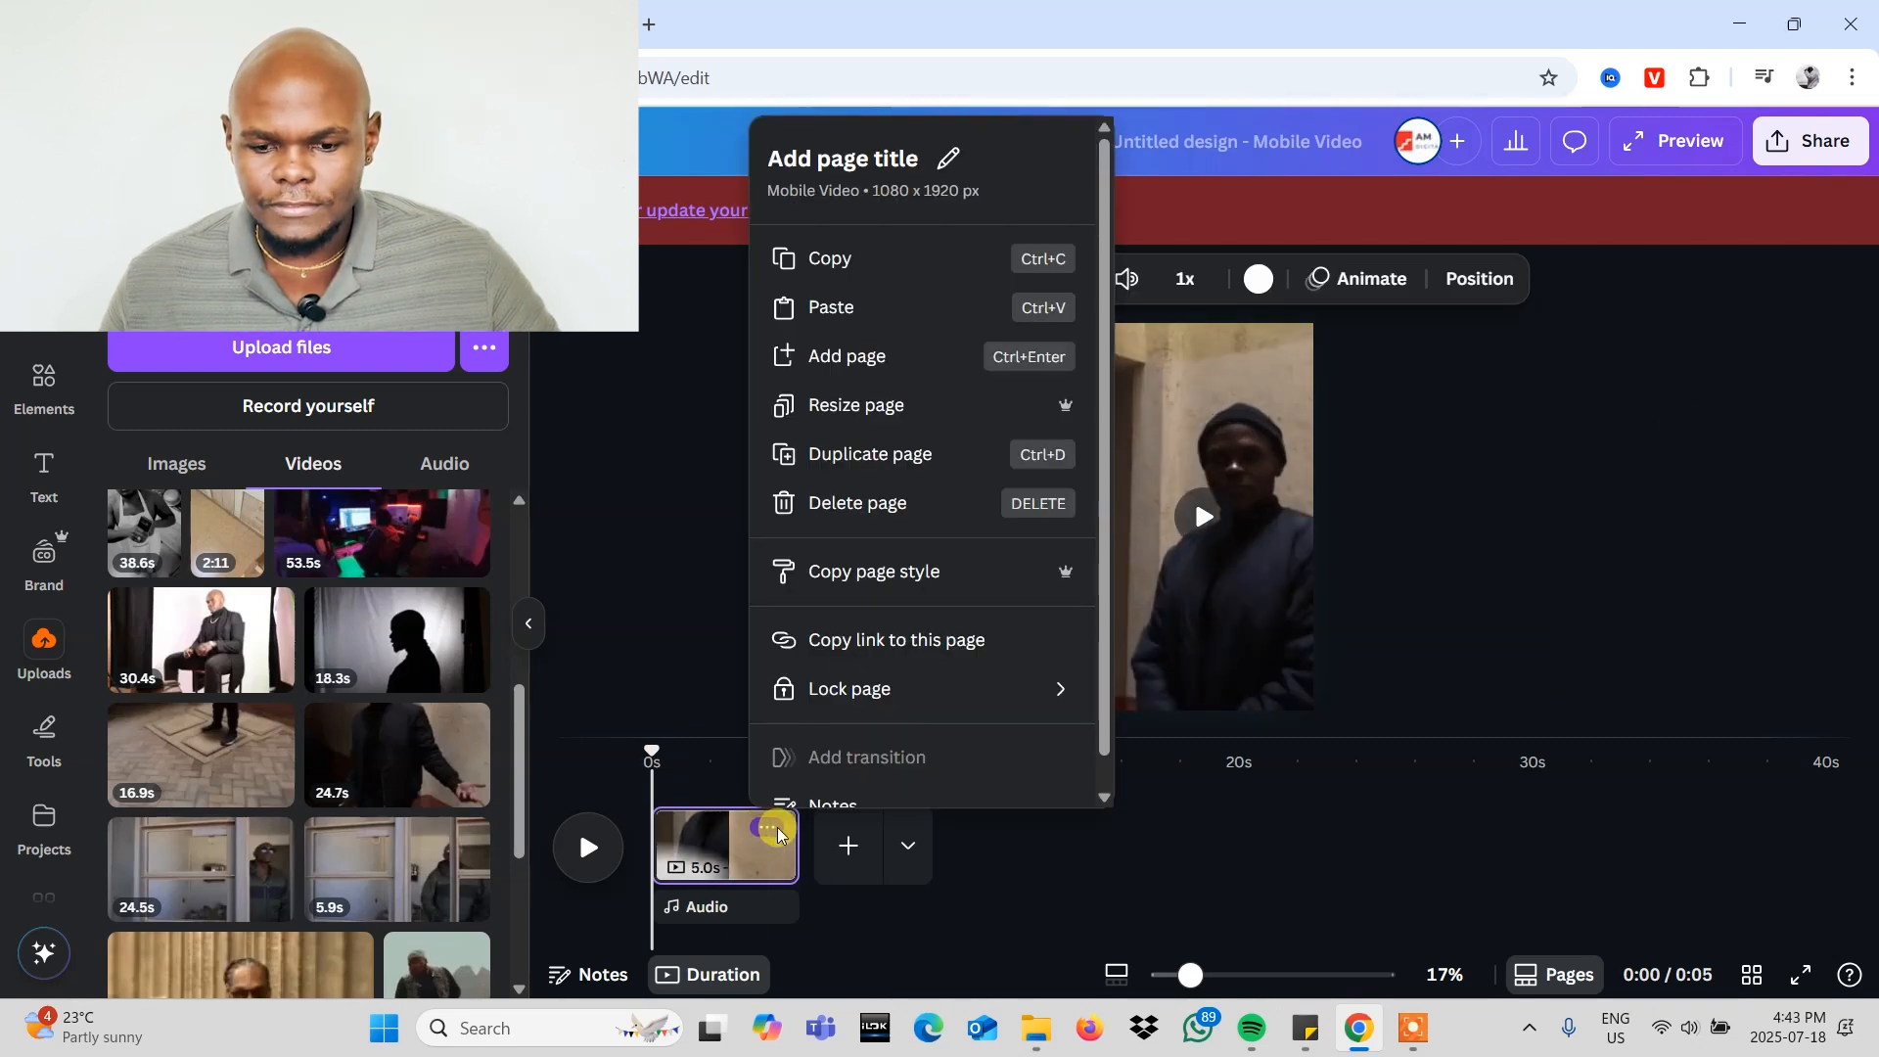
click(826, 454)
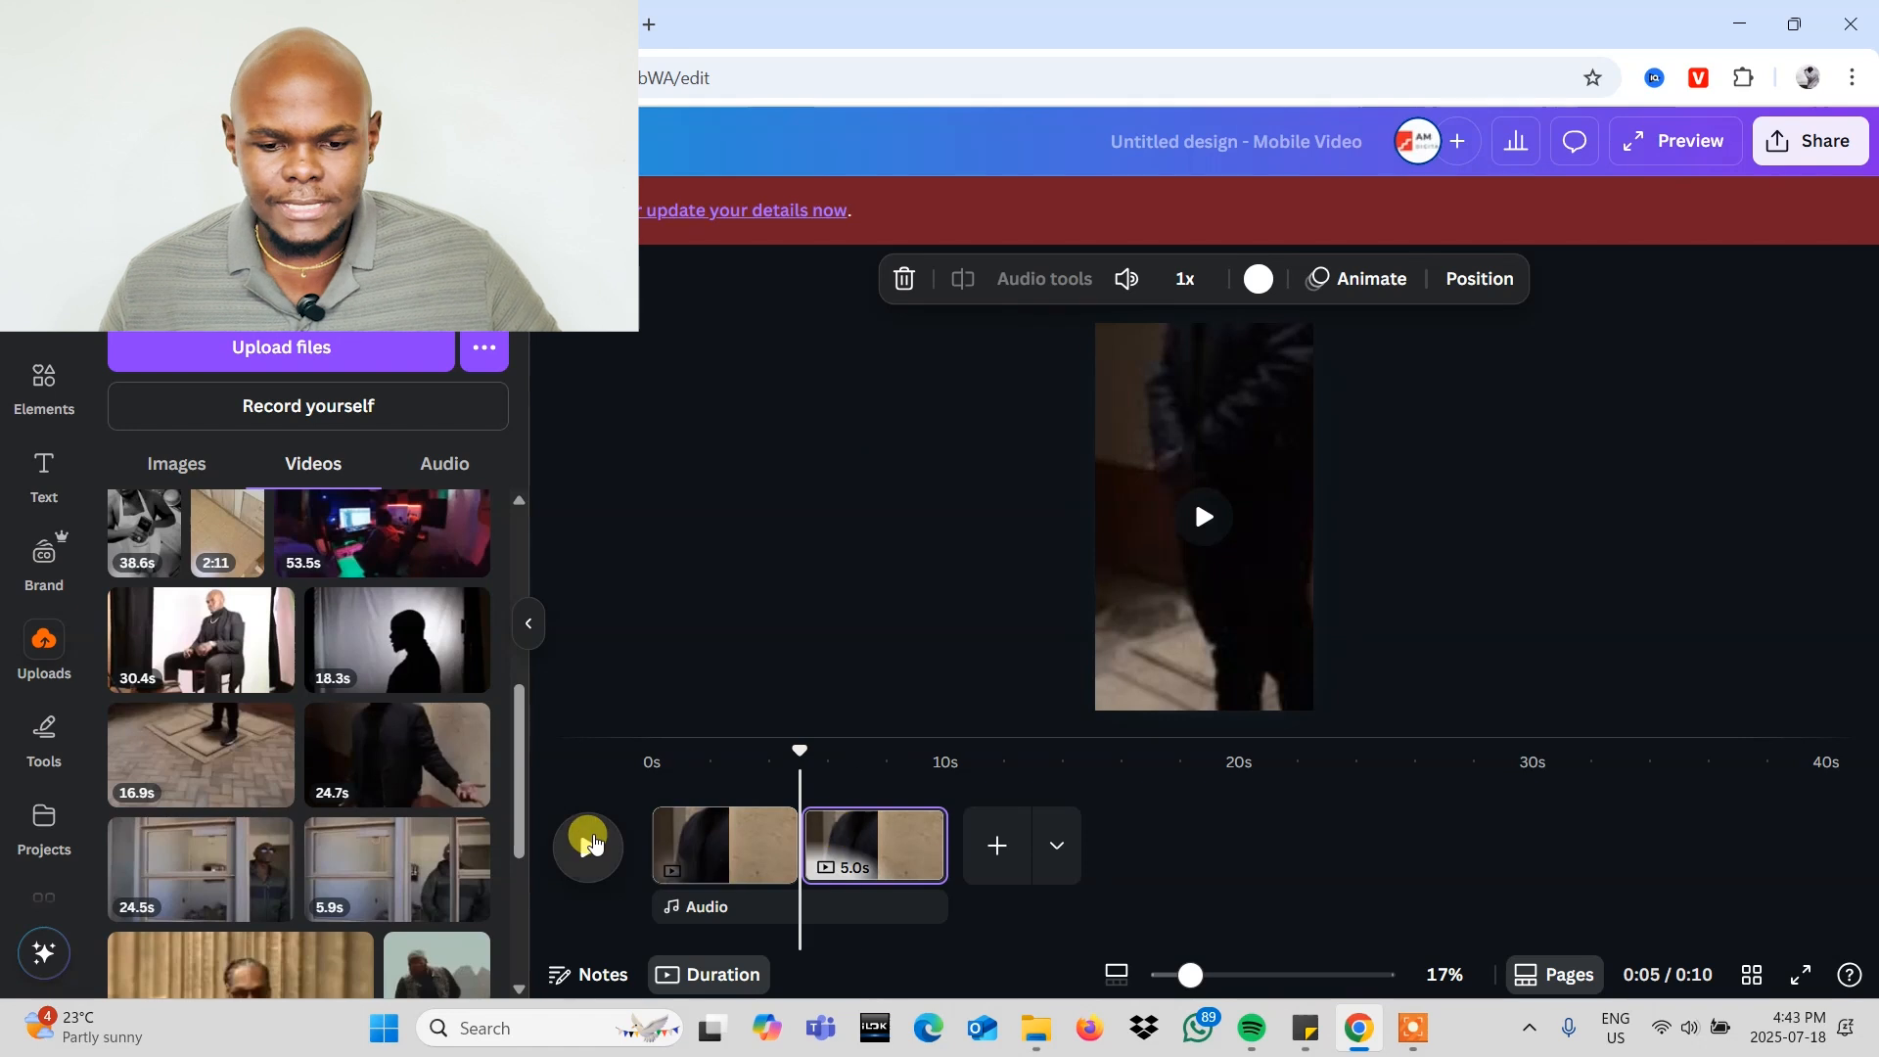
Step: Play the two pages from the beginning to check how the clip loops
click(654, 775)
click(587, 844)
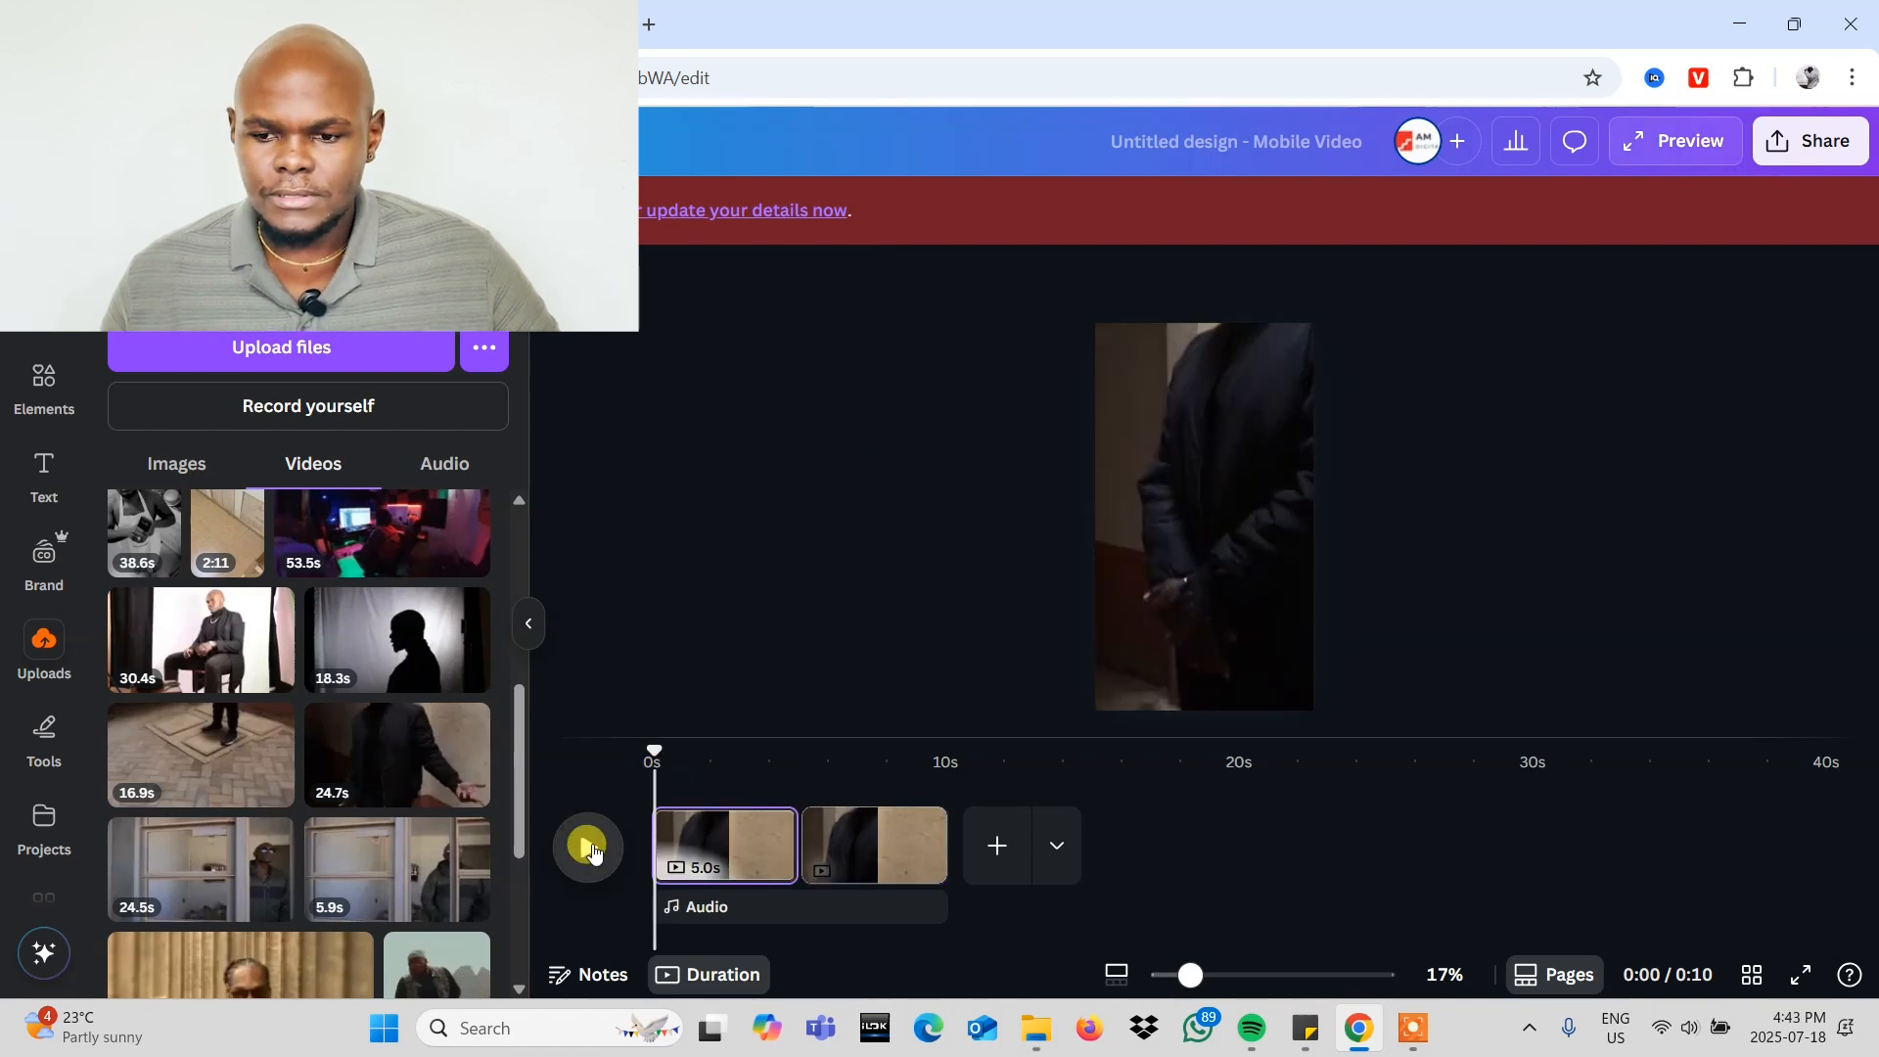
click(590, 847)
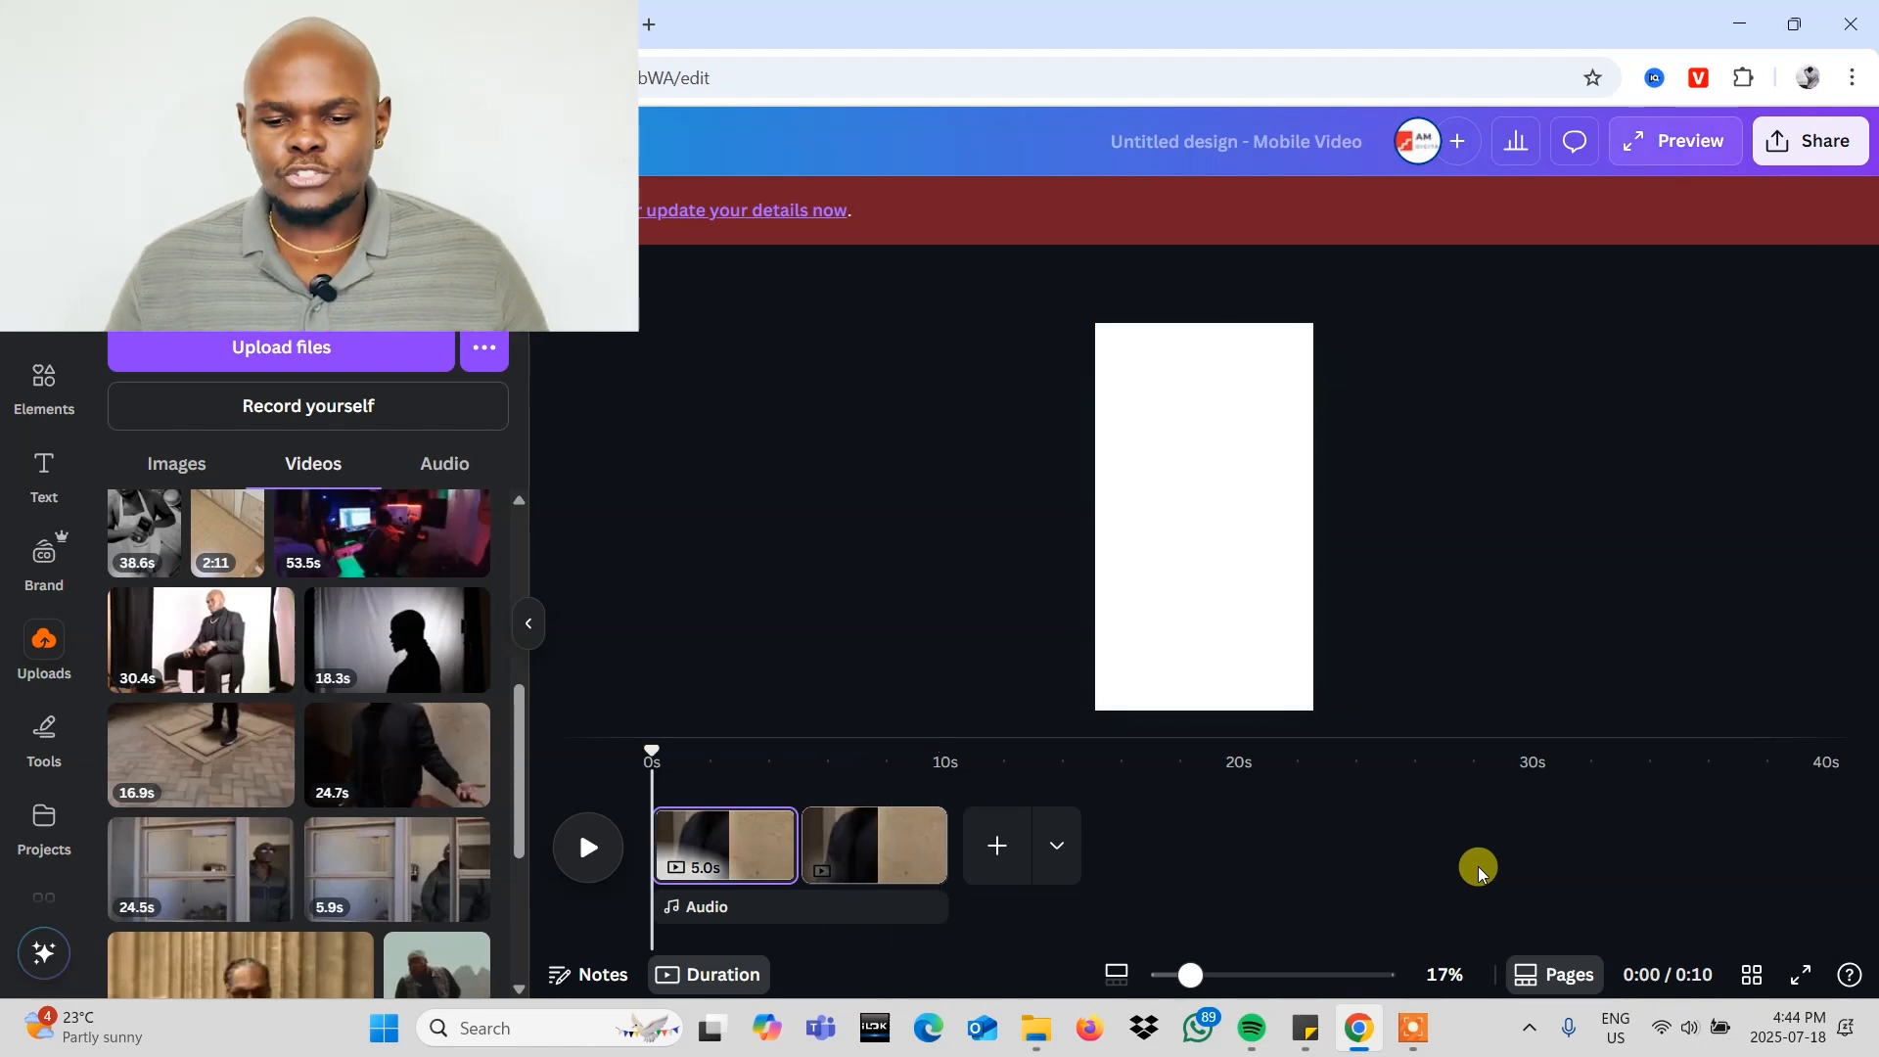
Step: Delete the duplicated second page and move the playhead back near the start of the remaining page
click(919, 843)
key(Delete)
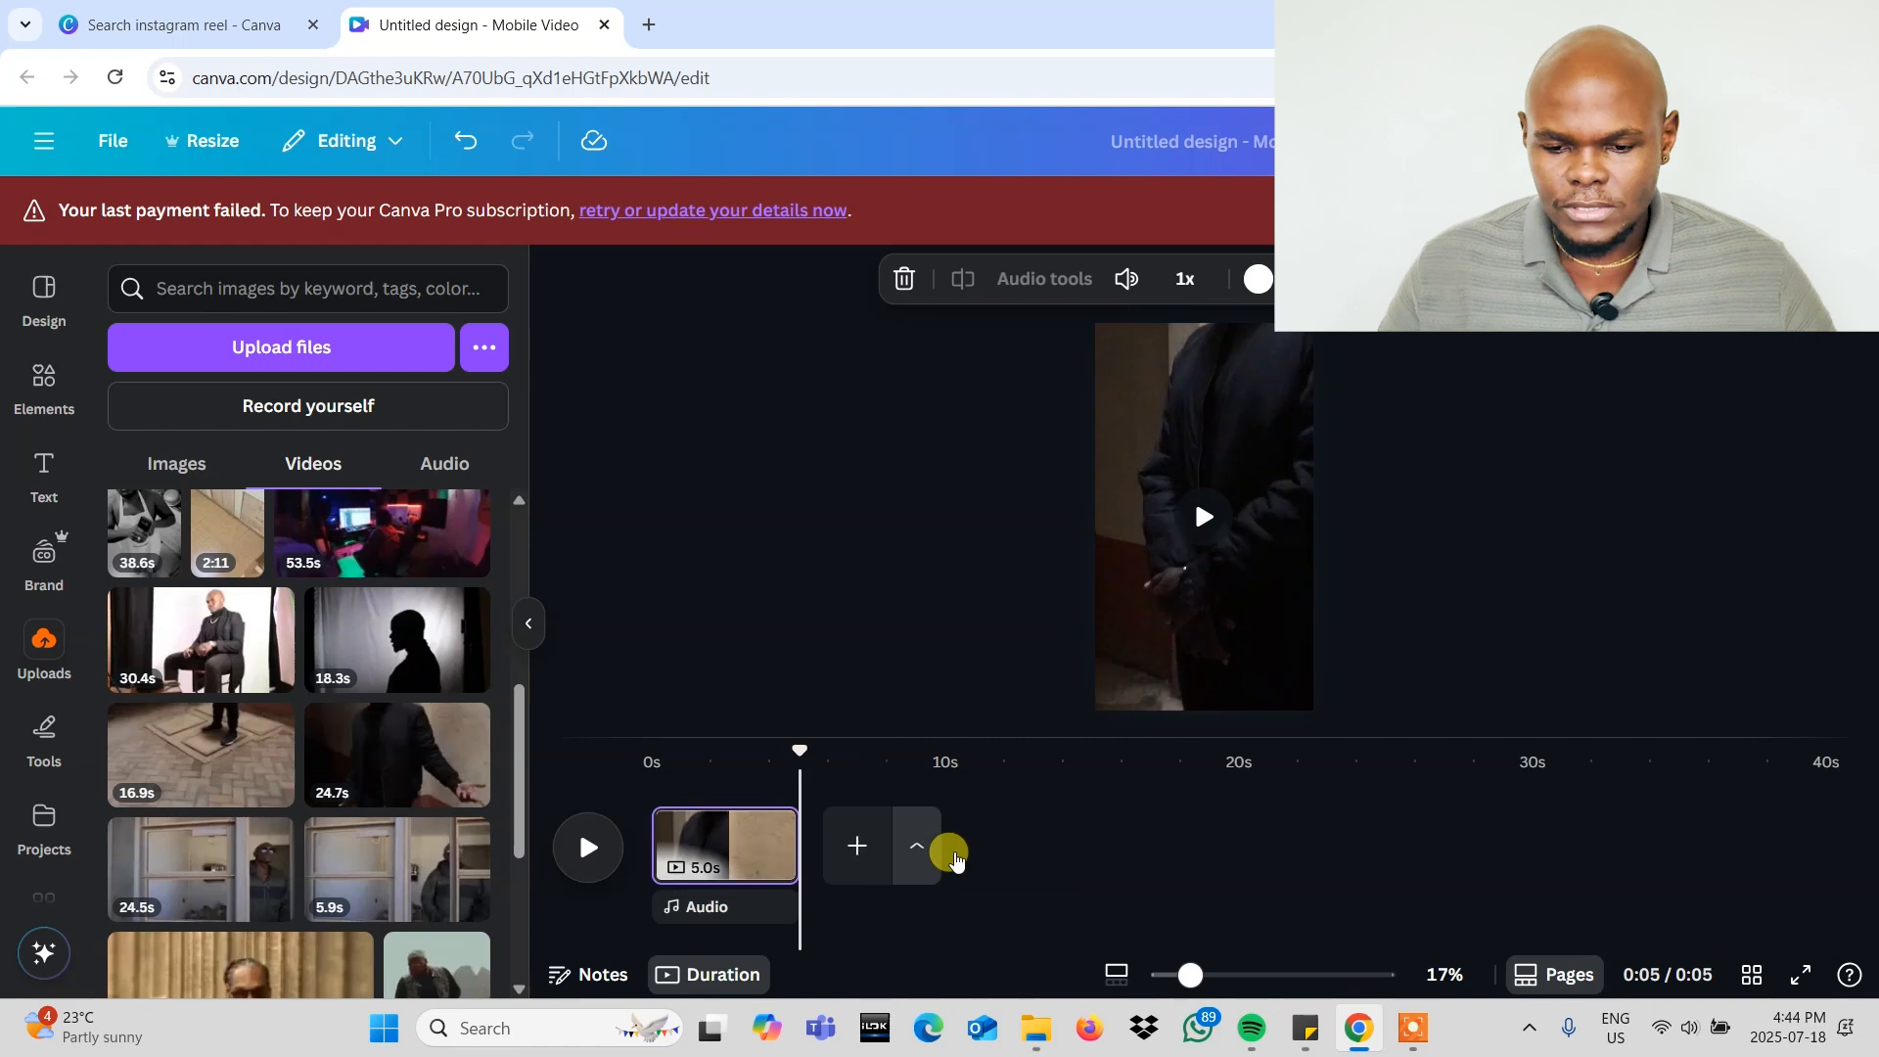
click(660, 777)
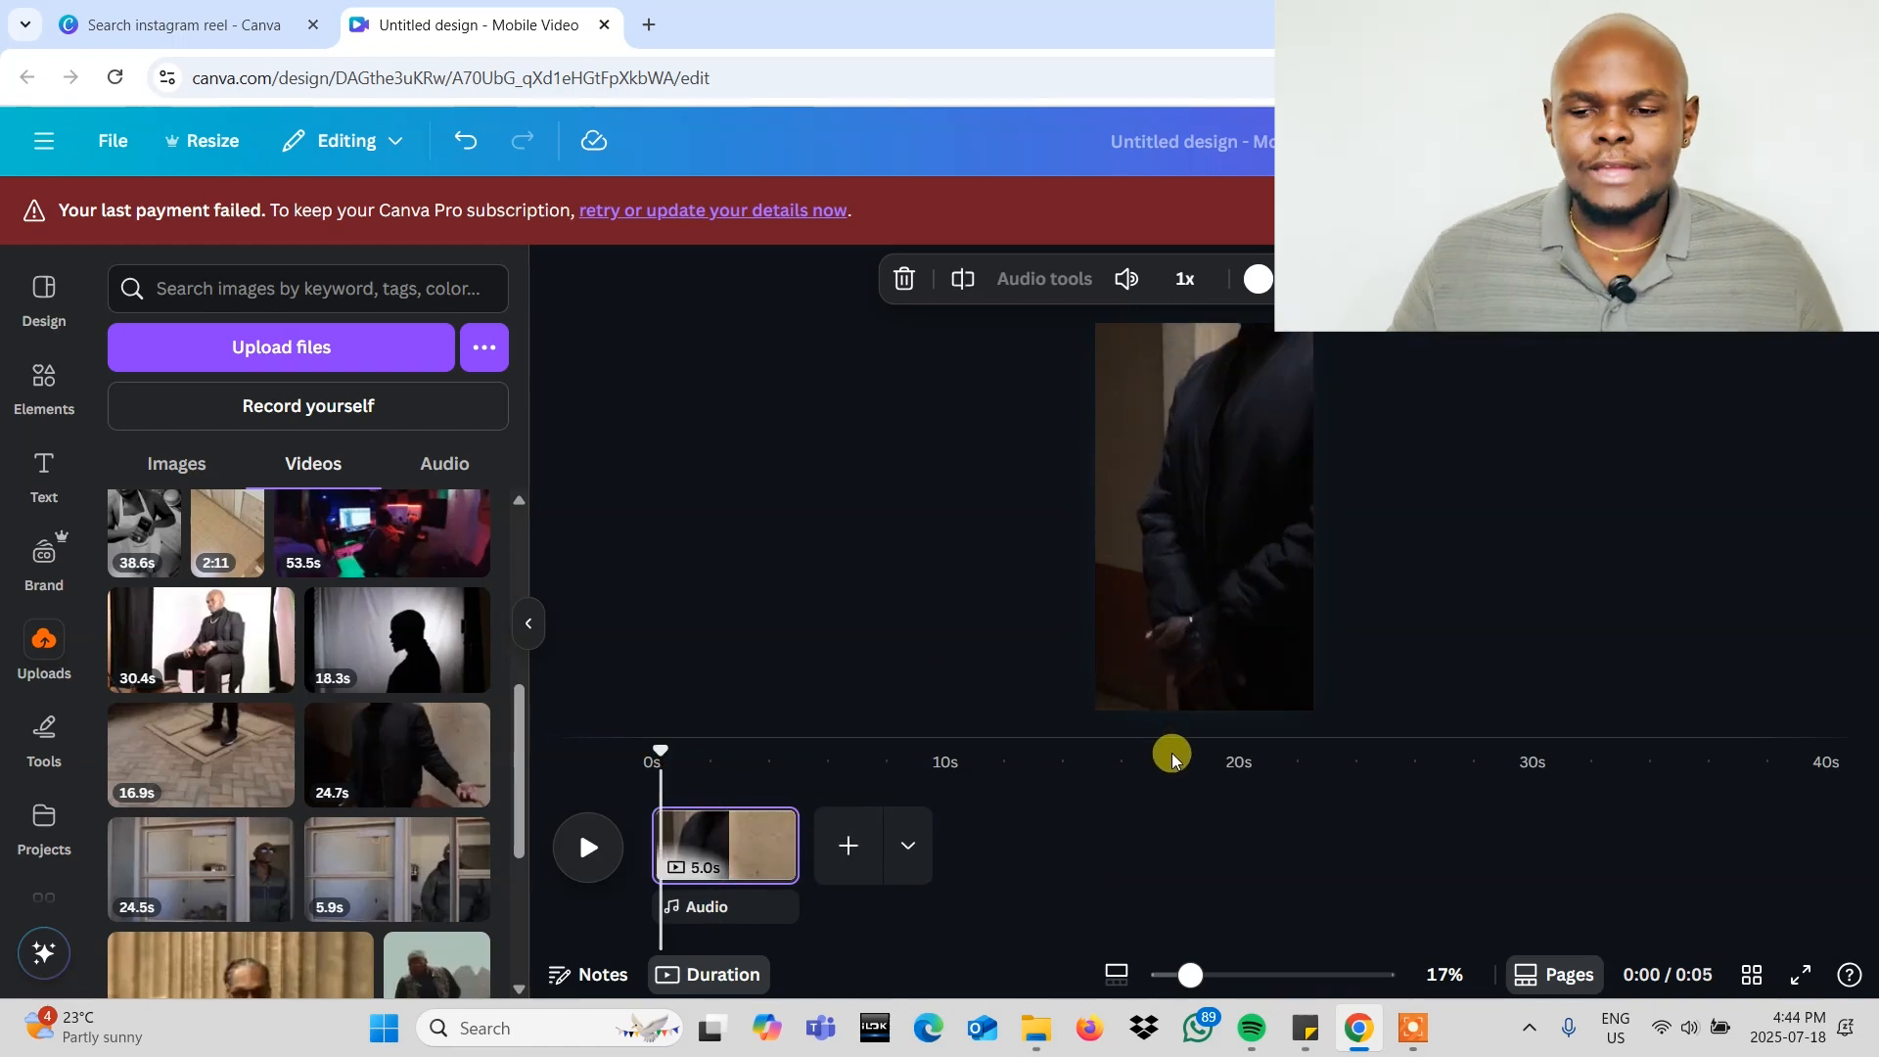
Step: Turn the video clip black and white by setting its saturation to -100, and play it from the beginning
click(1231, 434)
click(694, 283)
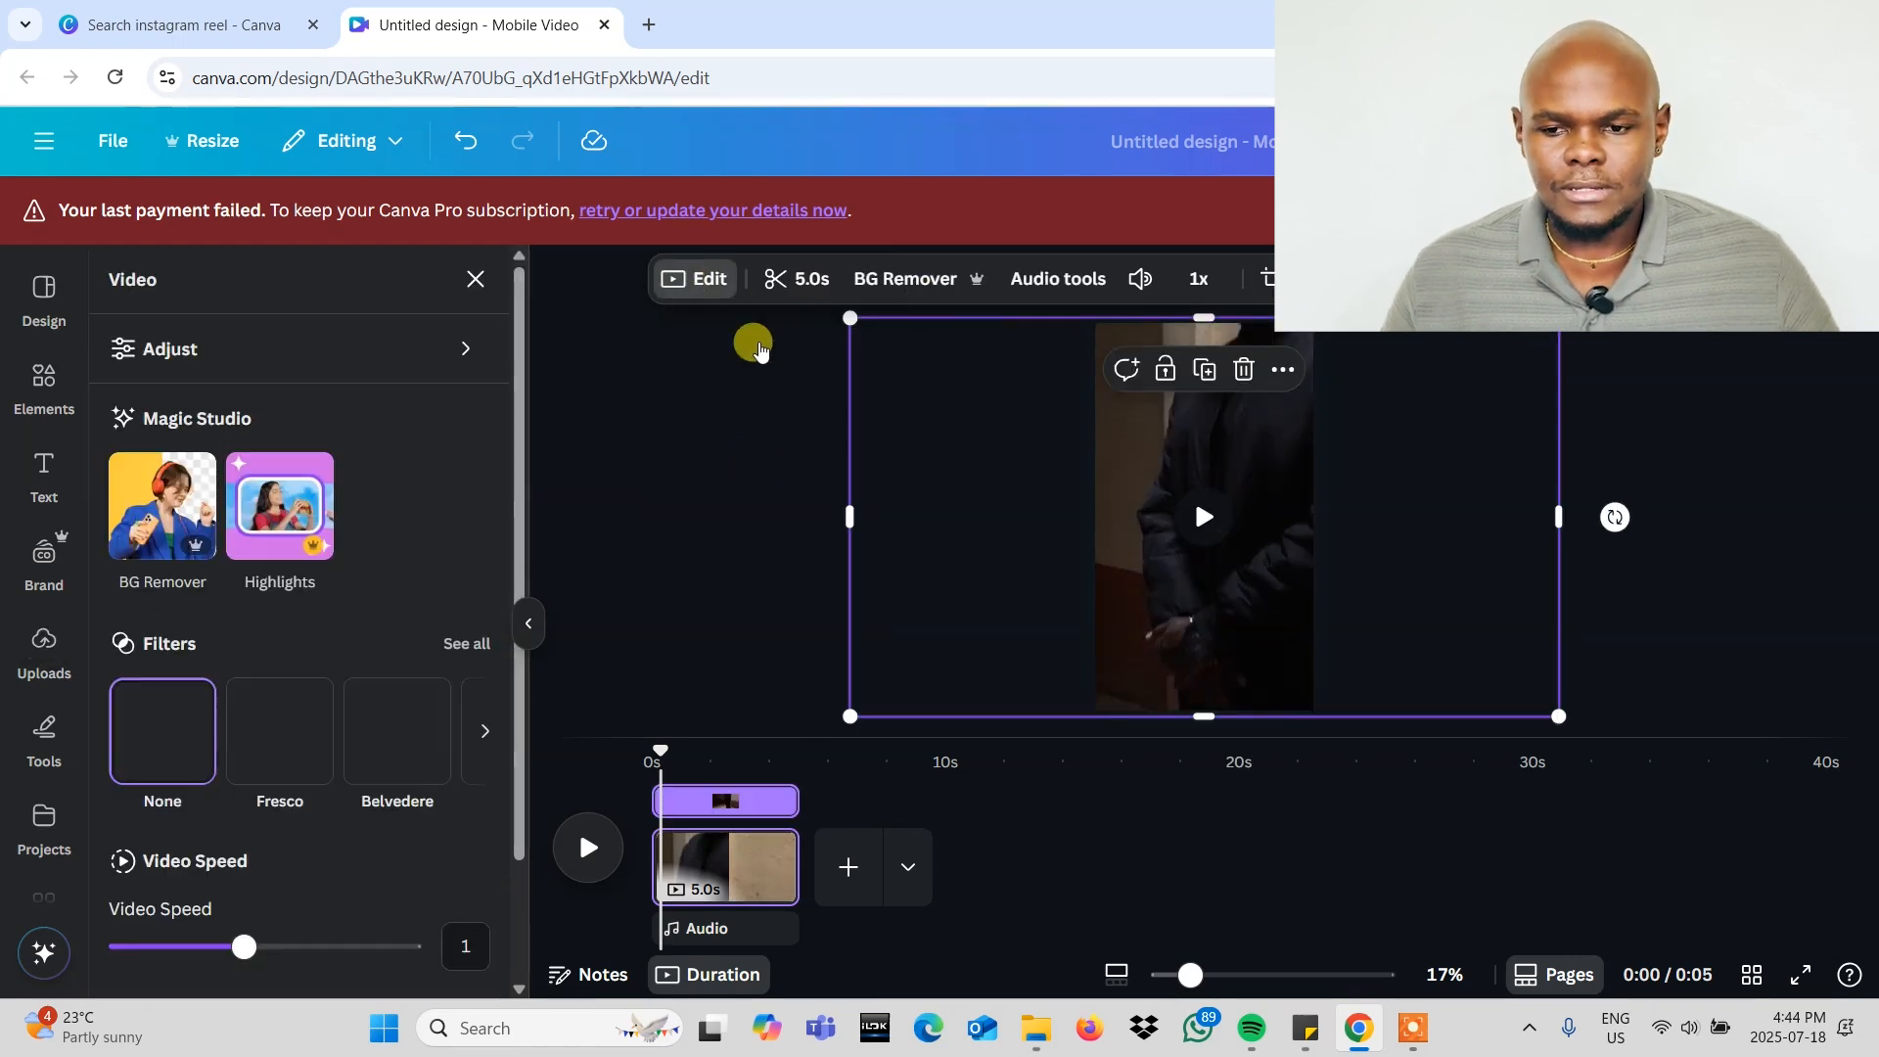
click(223, 370)
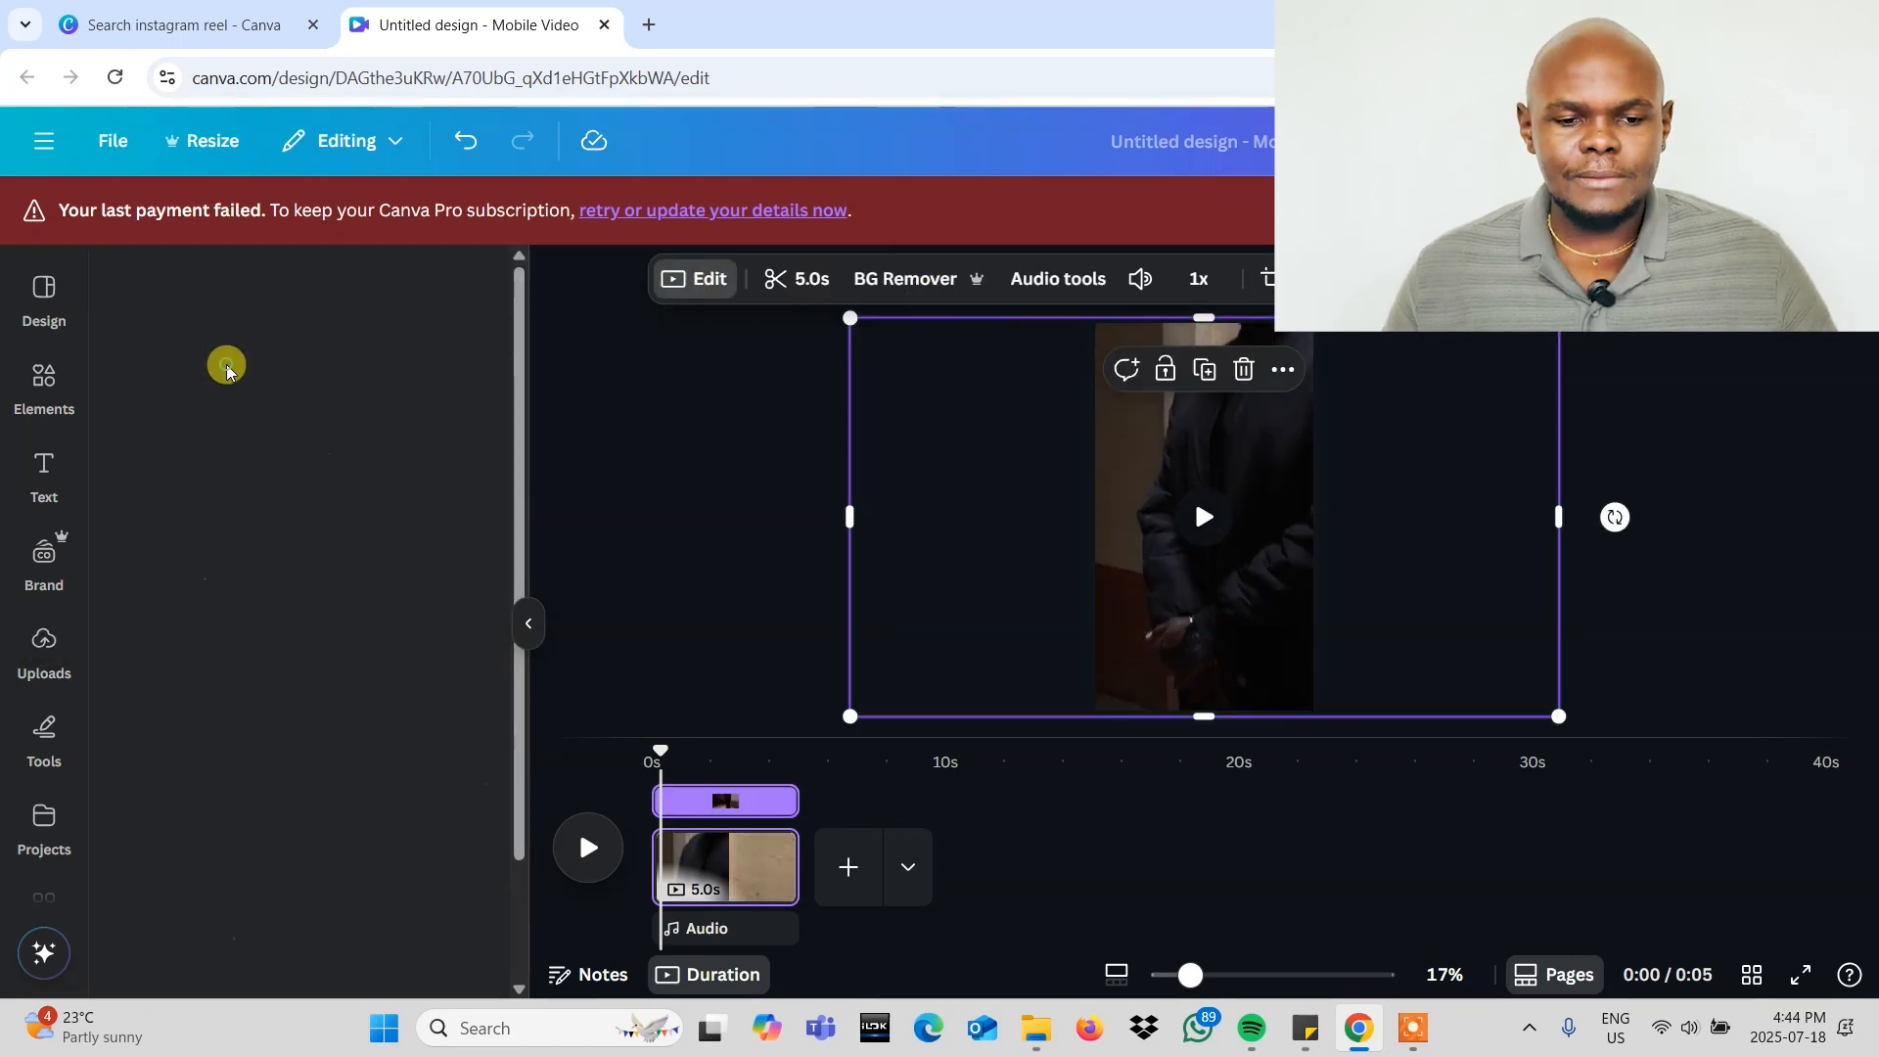
scroll(273, 724, down, 5)
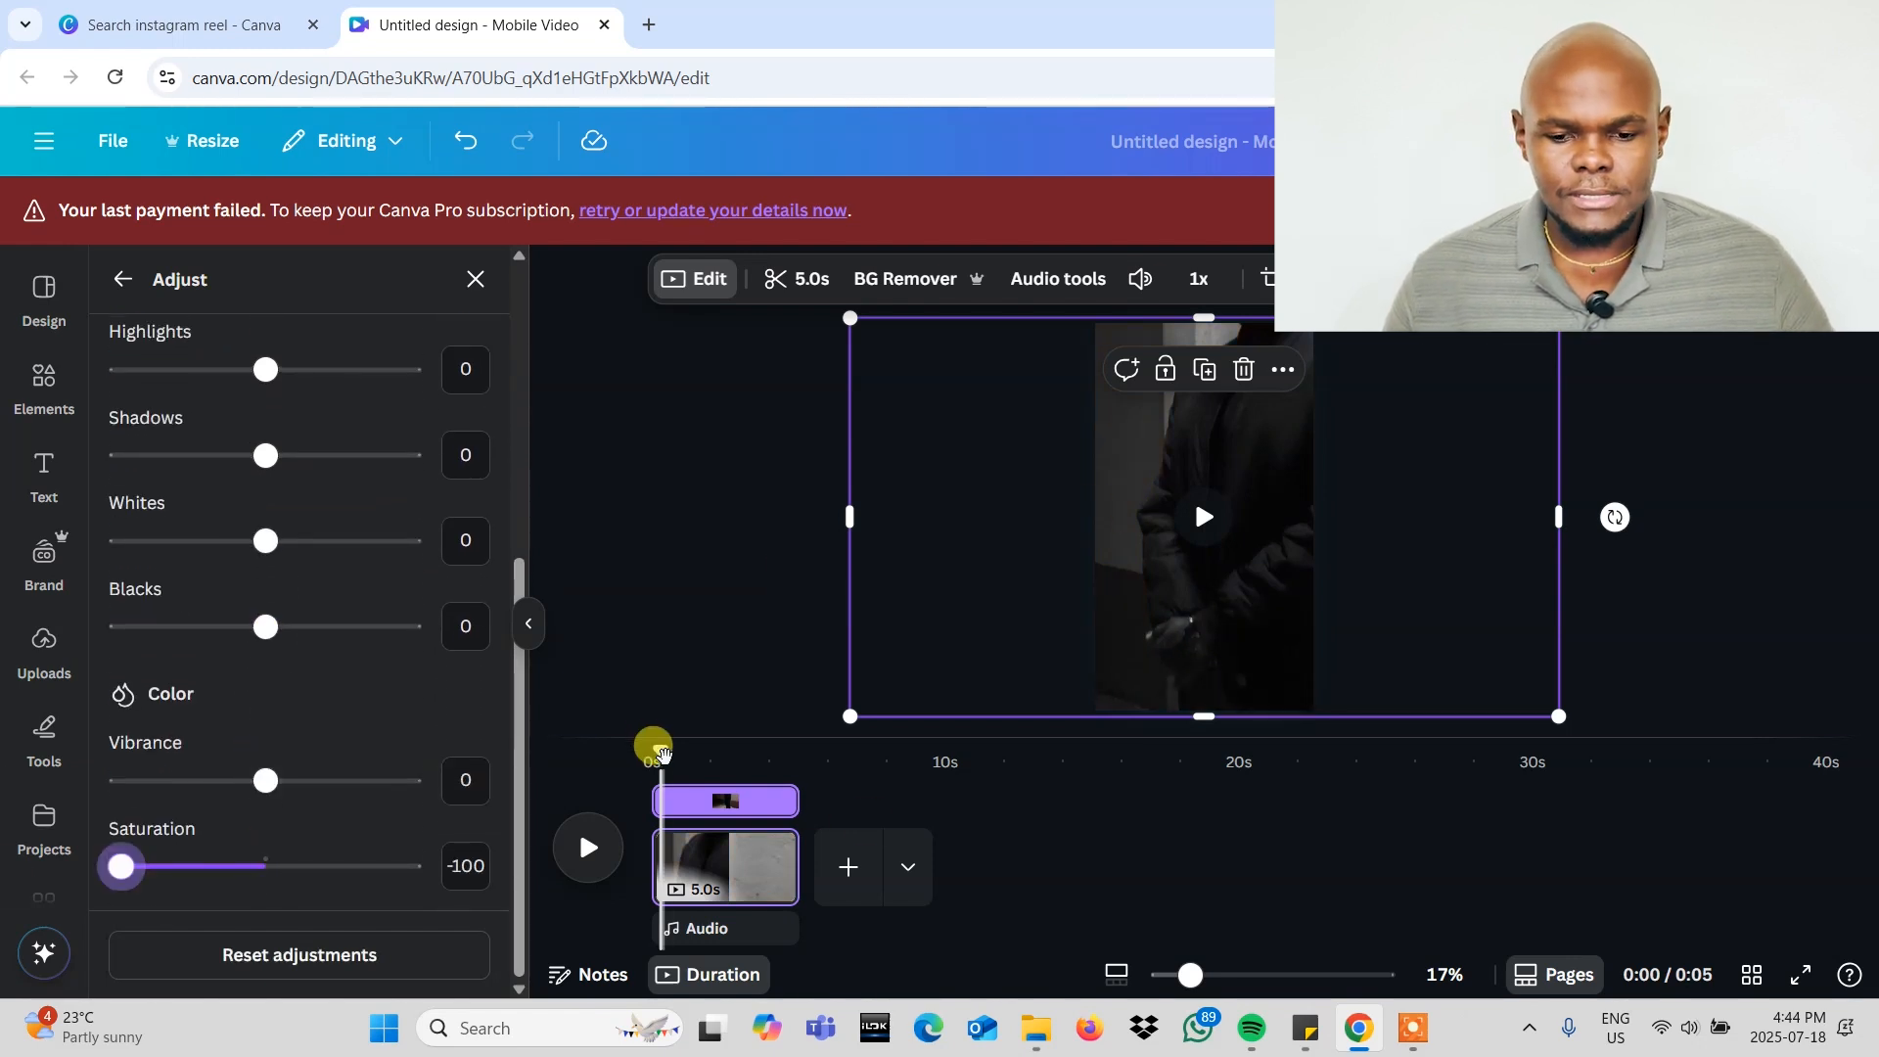
drag(662, 753, 648, 755)
click(588, 843)
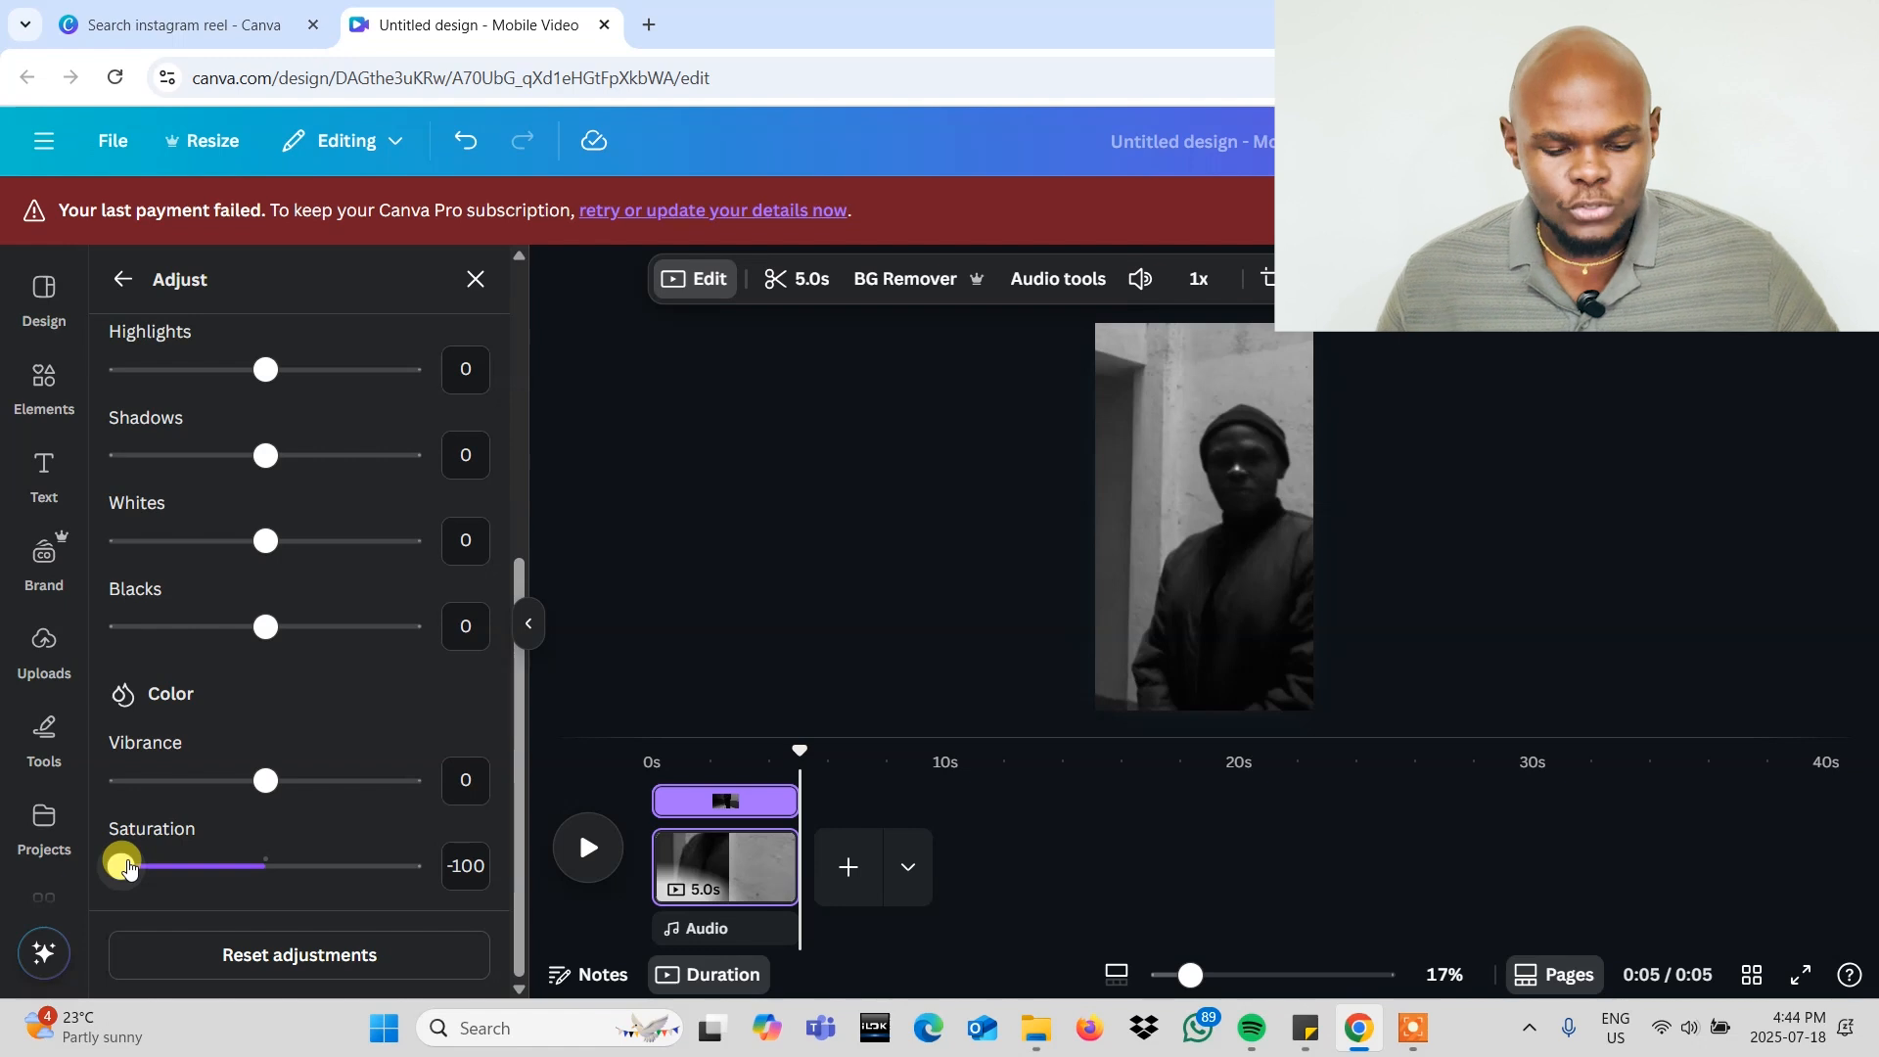
Step: Undo the clip's last saturation change
key(ctrl+z)
scroll(240, 706, up, 1)
scroll(241, 706, down, 1)
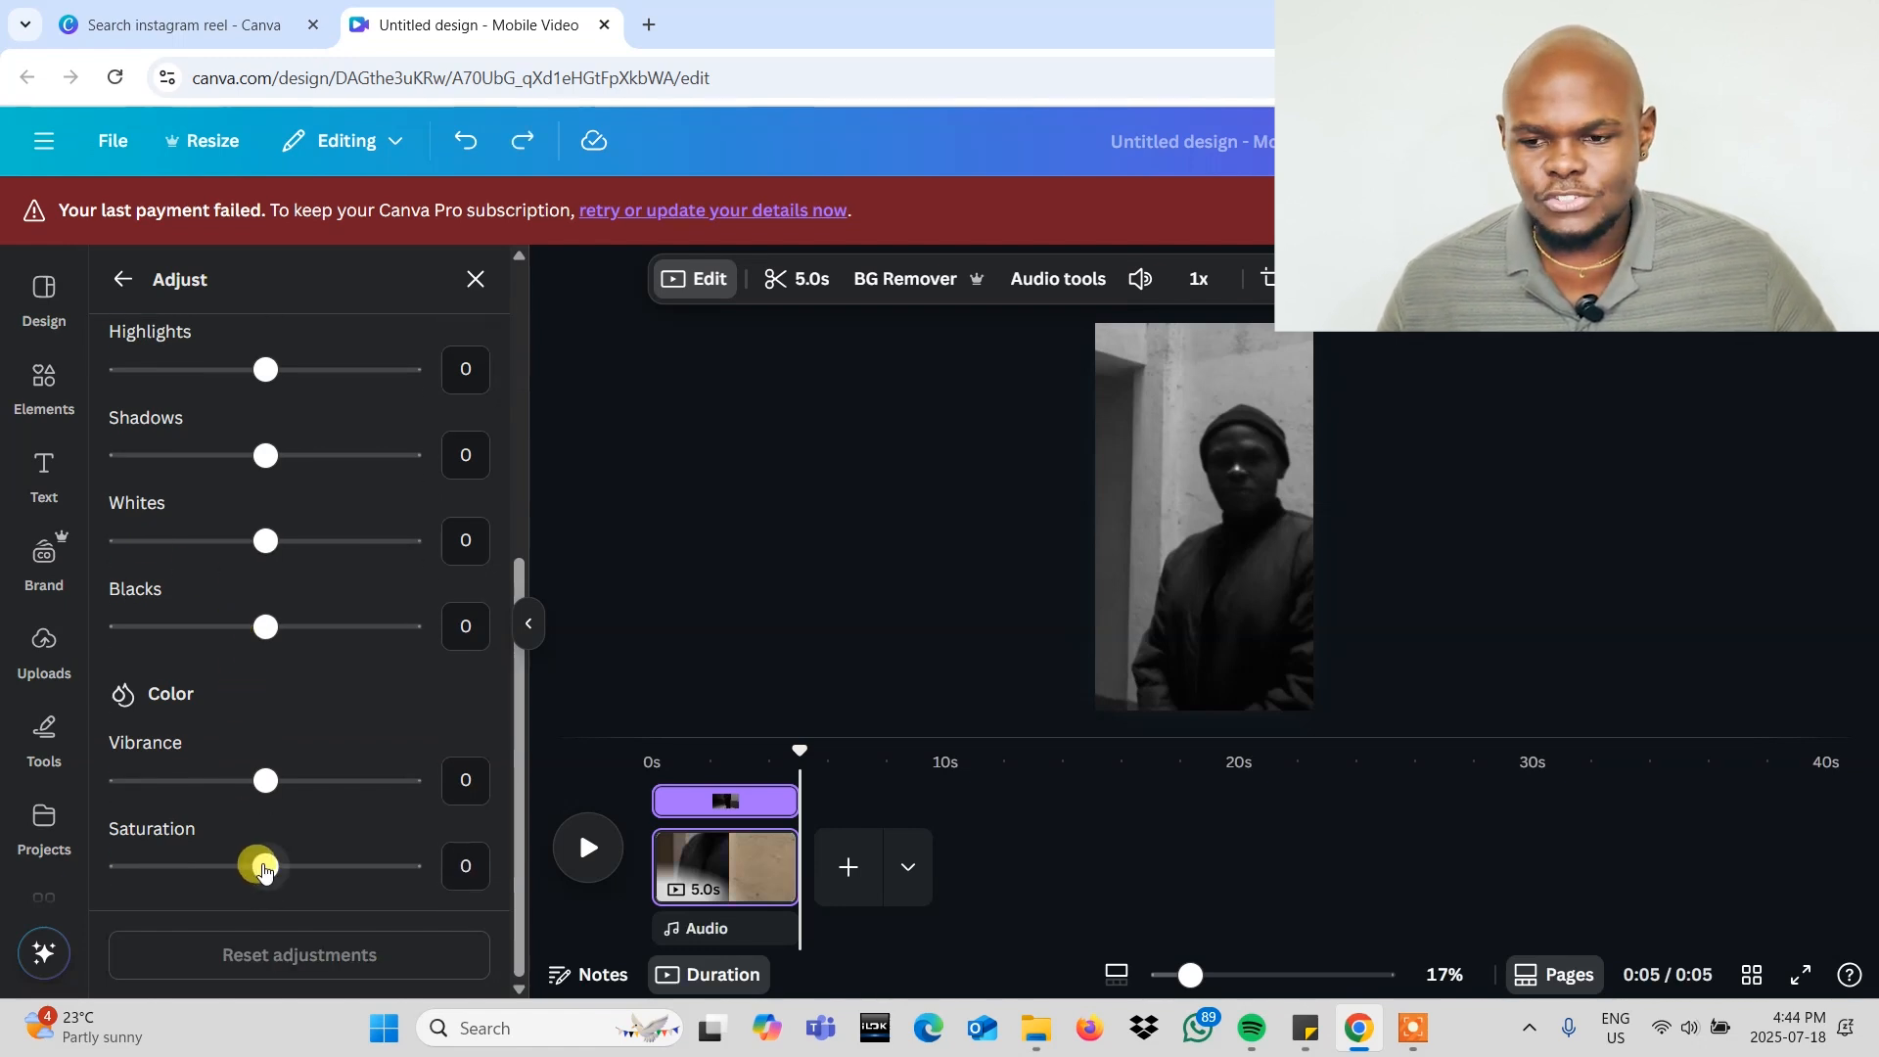
Step: Raise the video clip's saturation to 65 and play the result from near the start
click(711, 753)
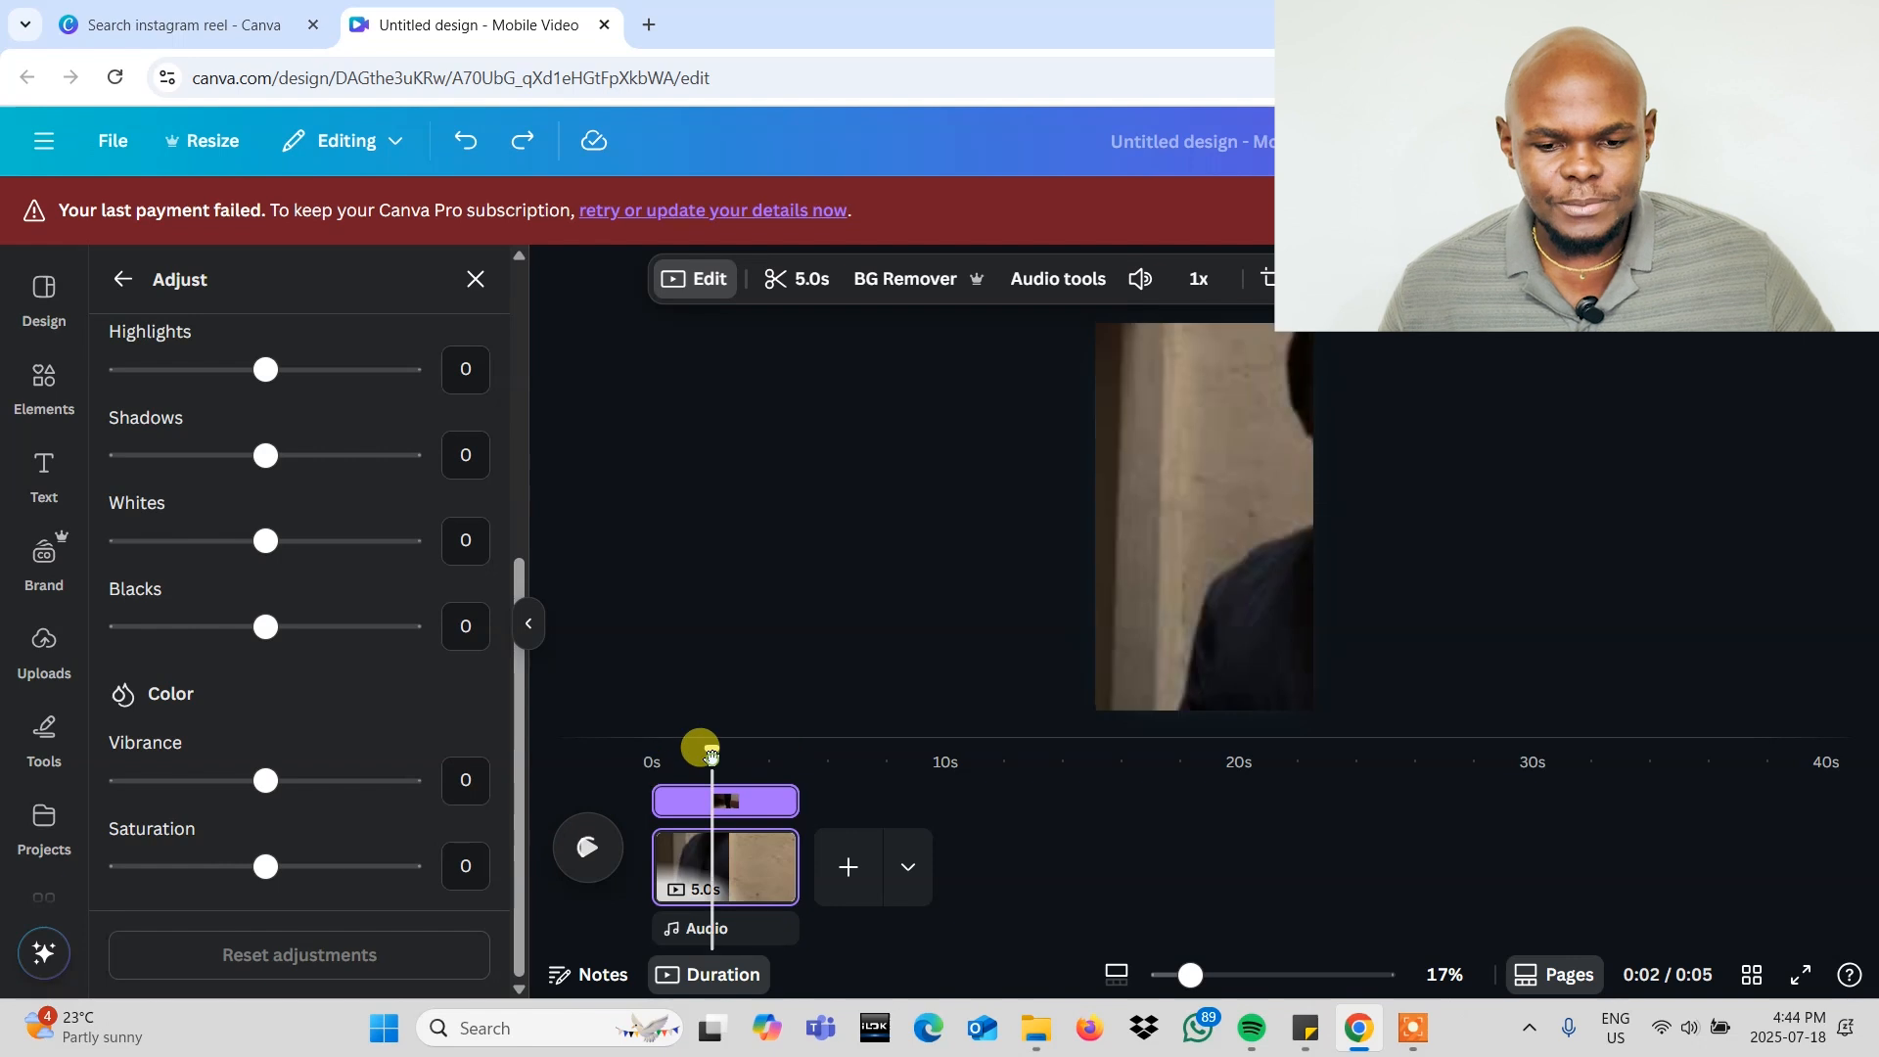
drag(271, 867, 299, 874)
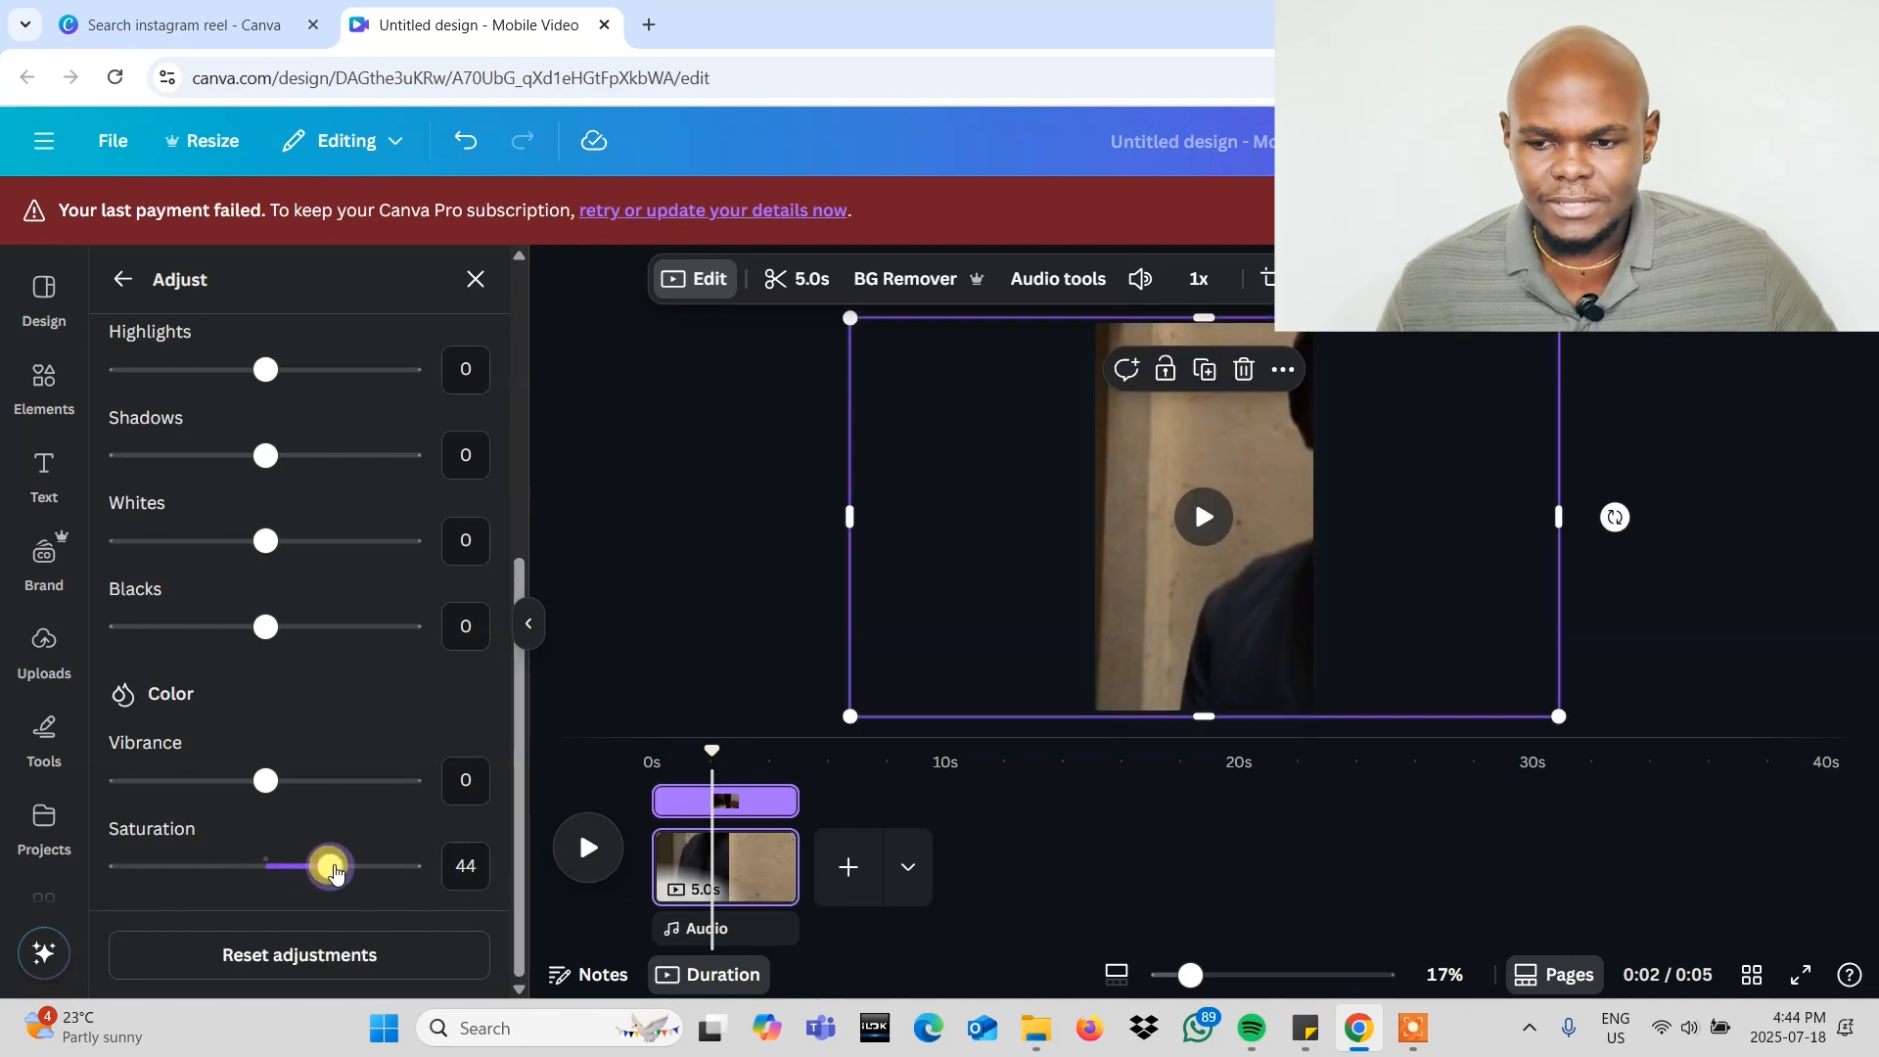
click(680, 769)
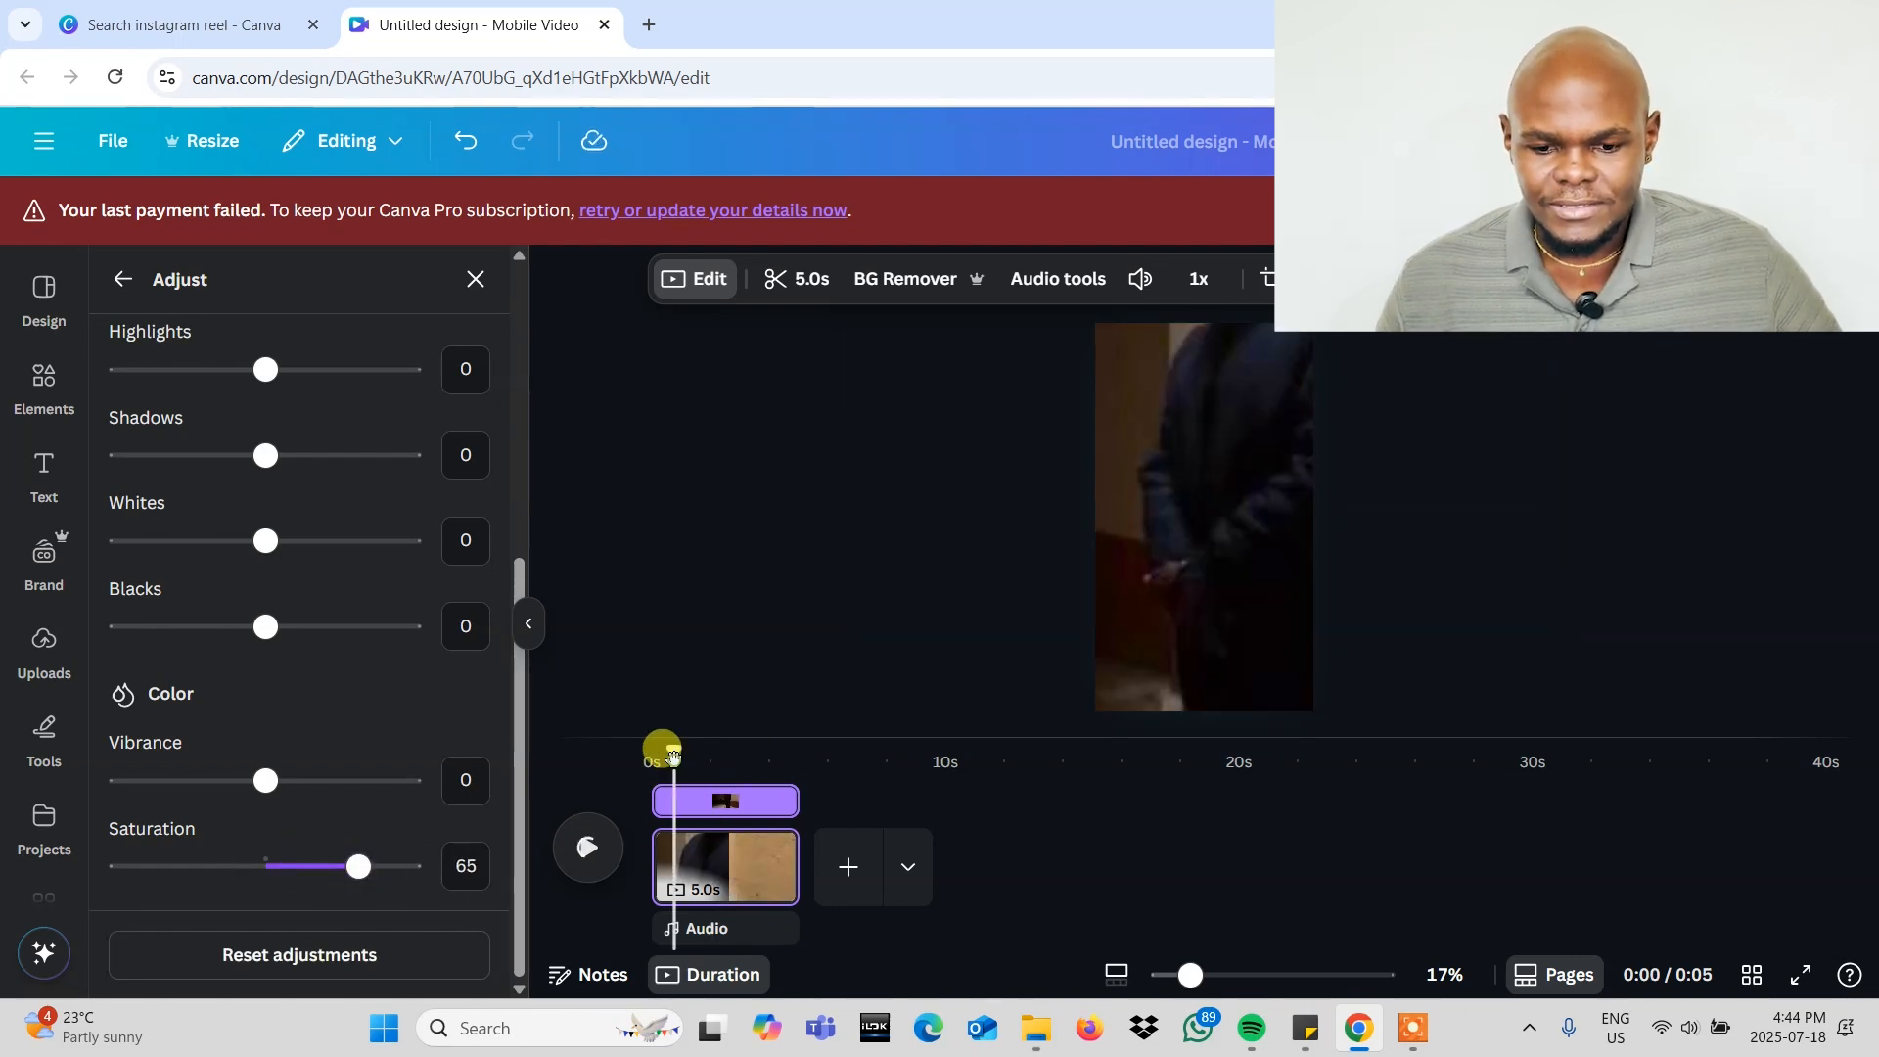
key(space)
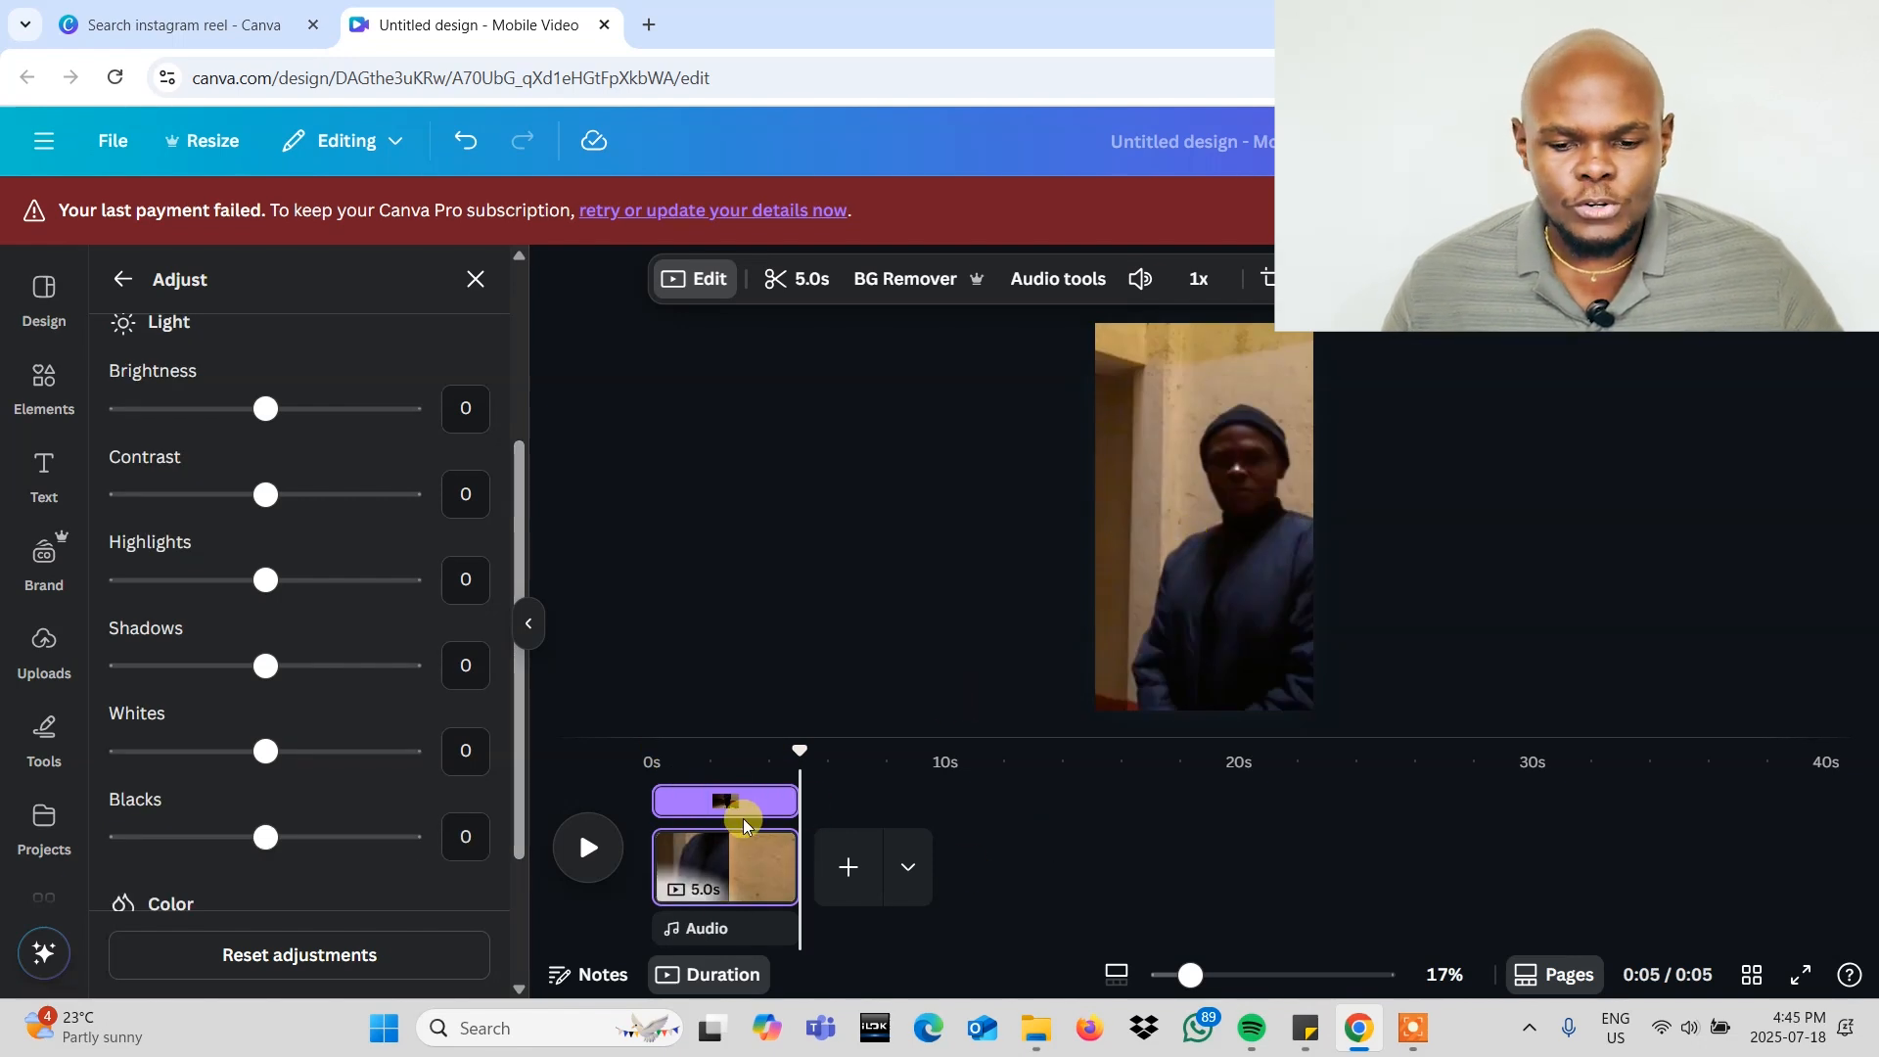
Step: Add a text box over the video clip and set its font to Fredoka
click(1230, 489)
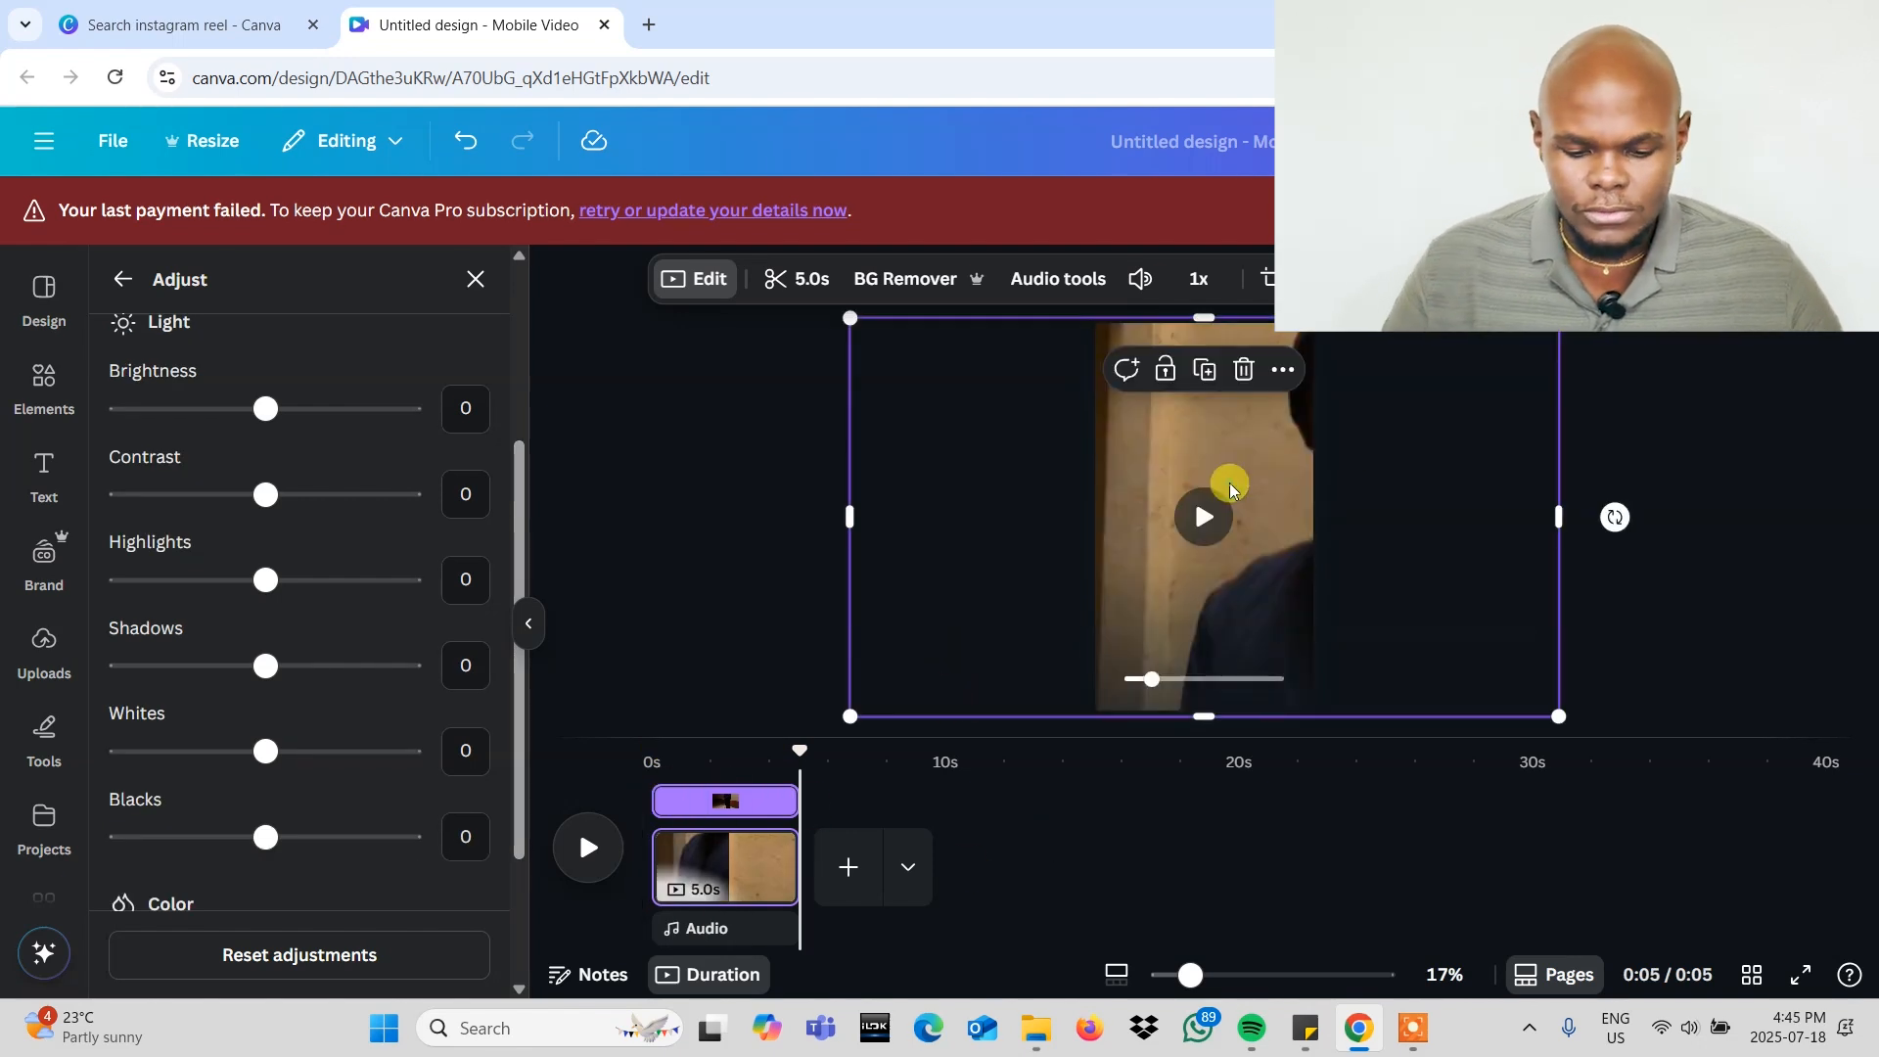
key(t)
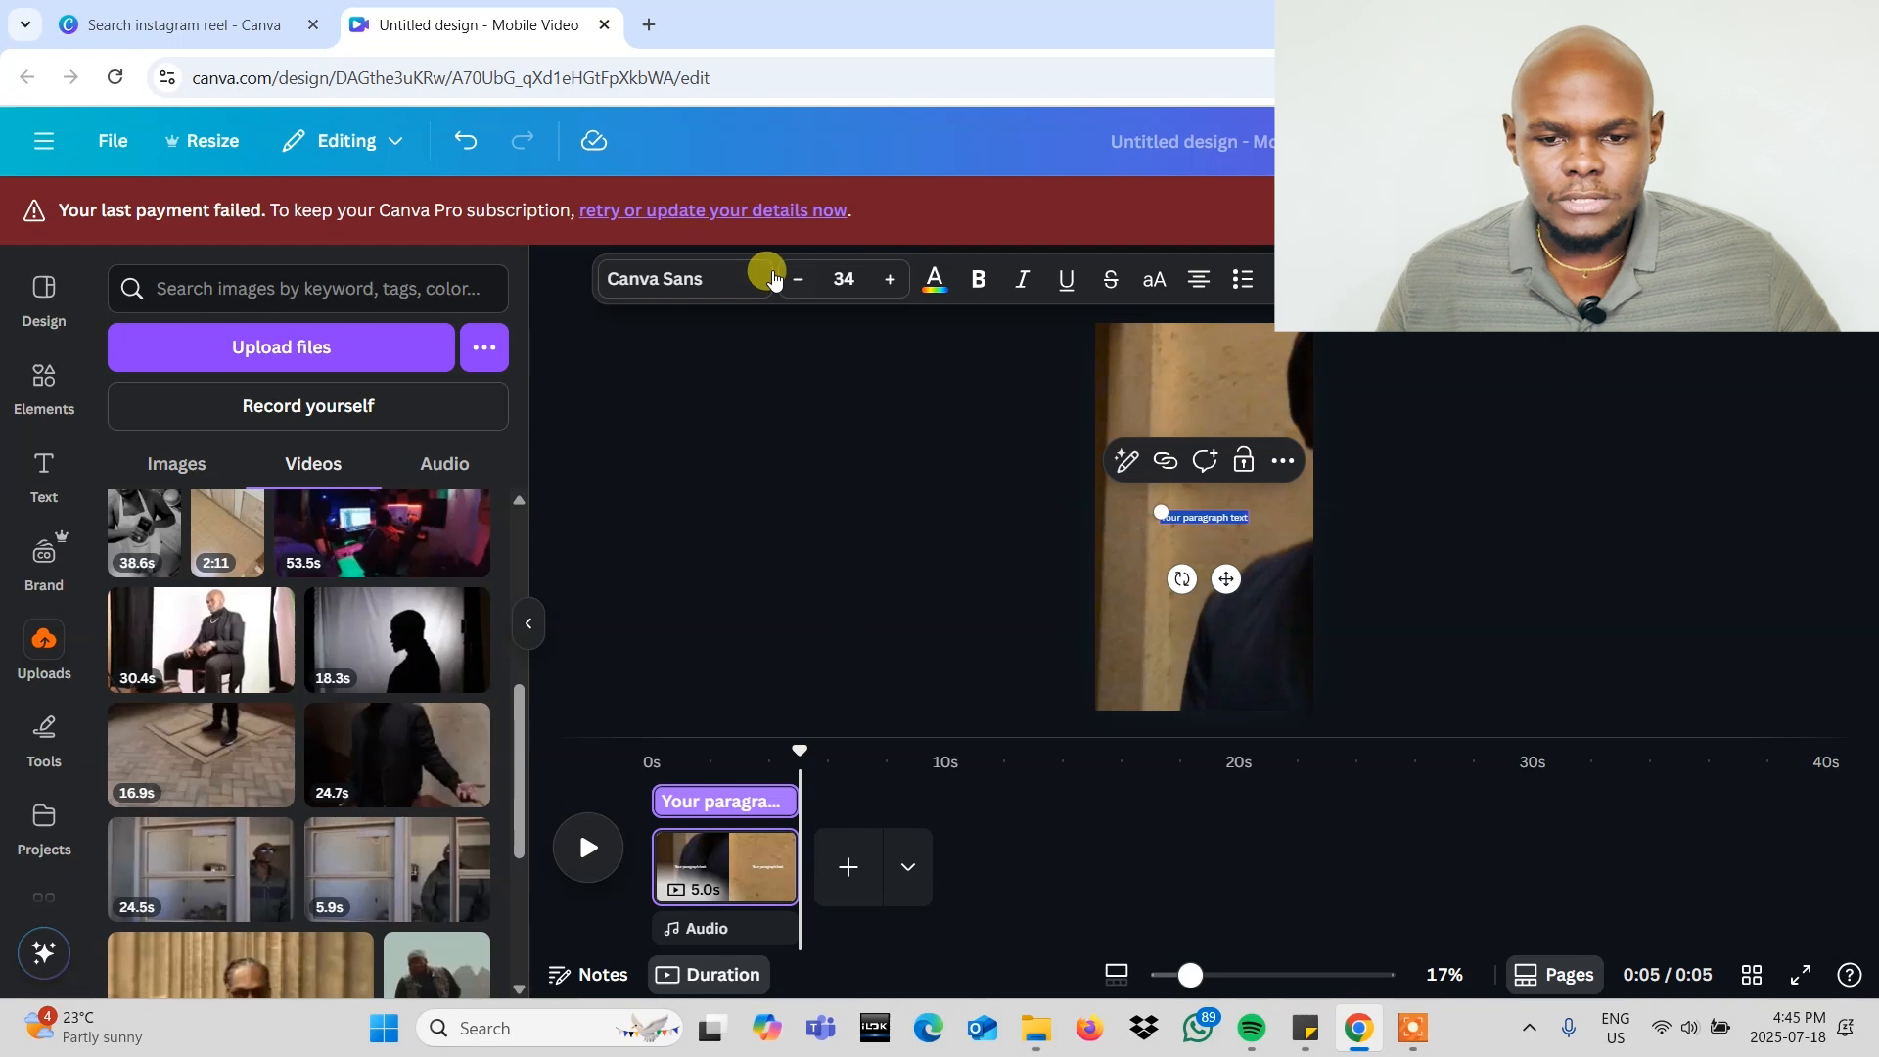
click(724, 280)
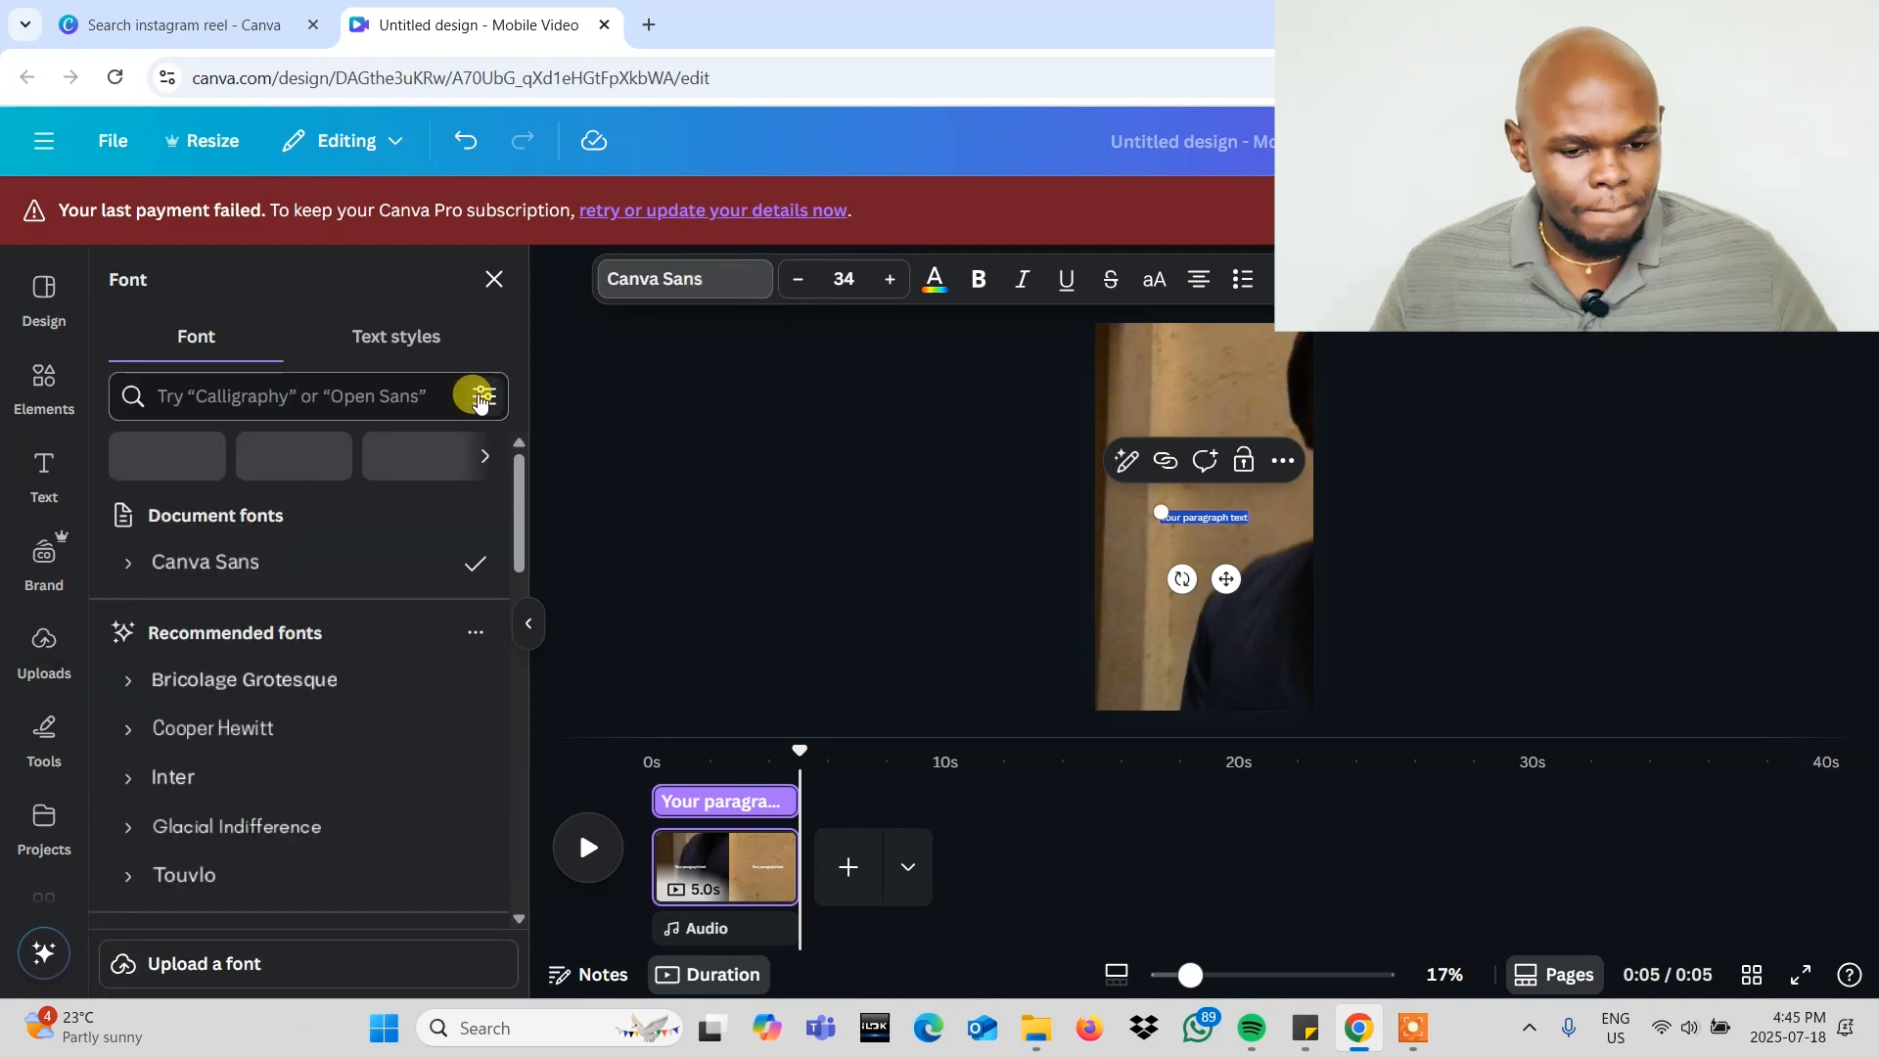
scroll(411, 572, down, 4)
scroll(416, 572, down, 7)
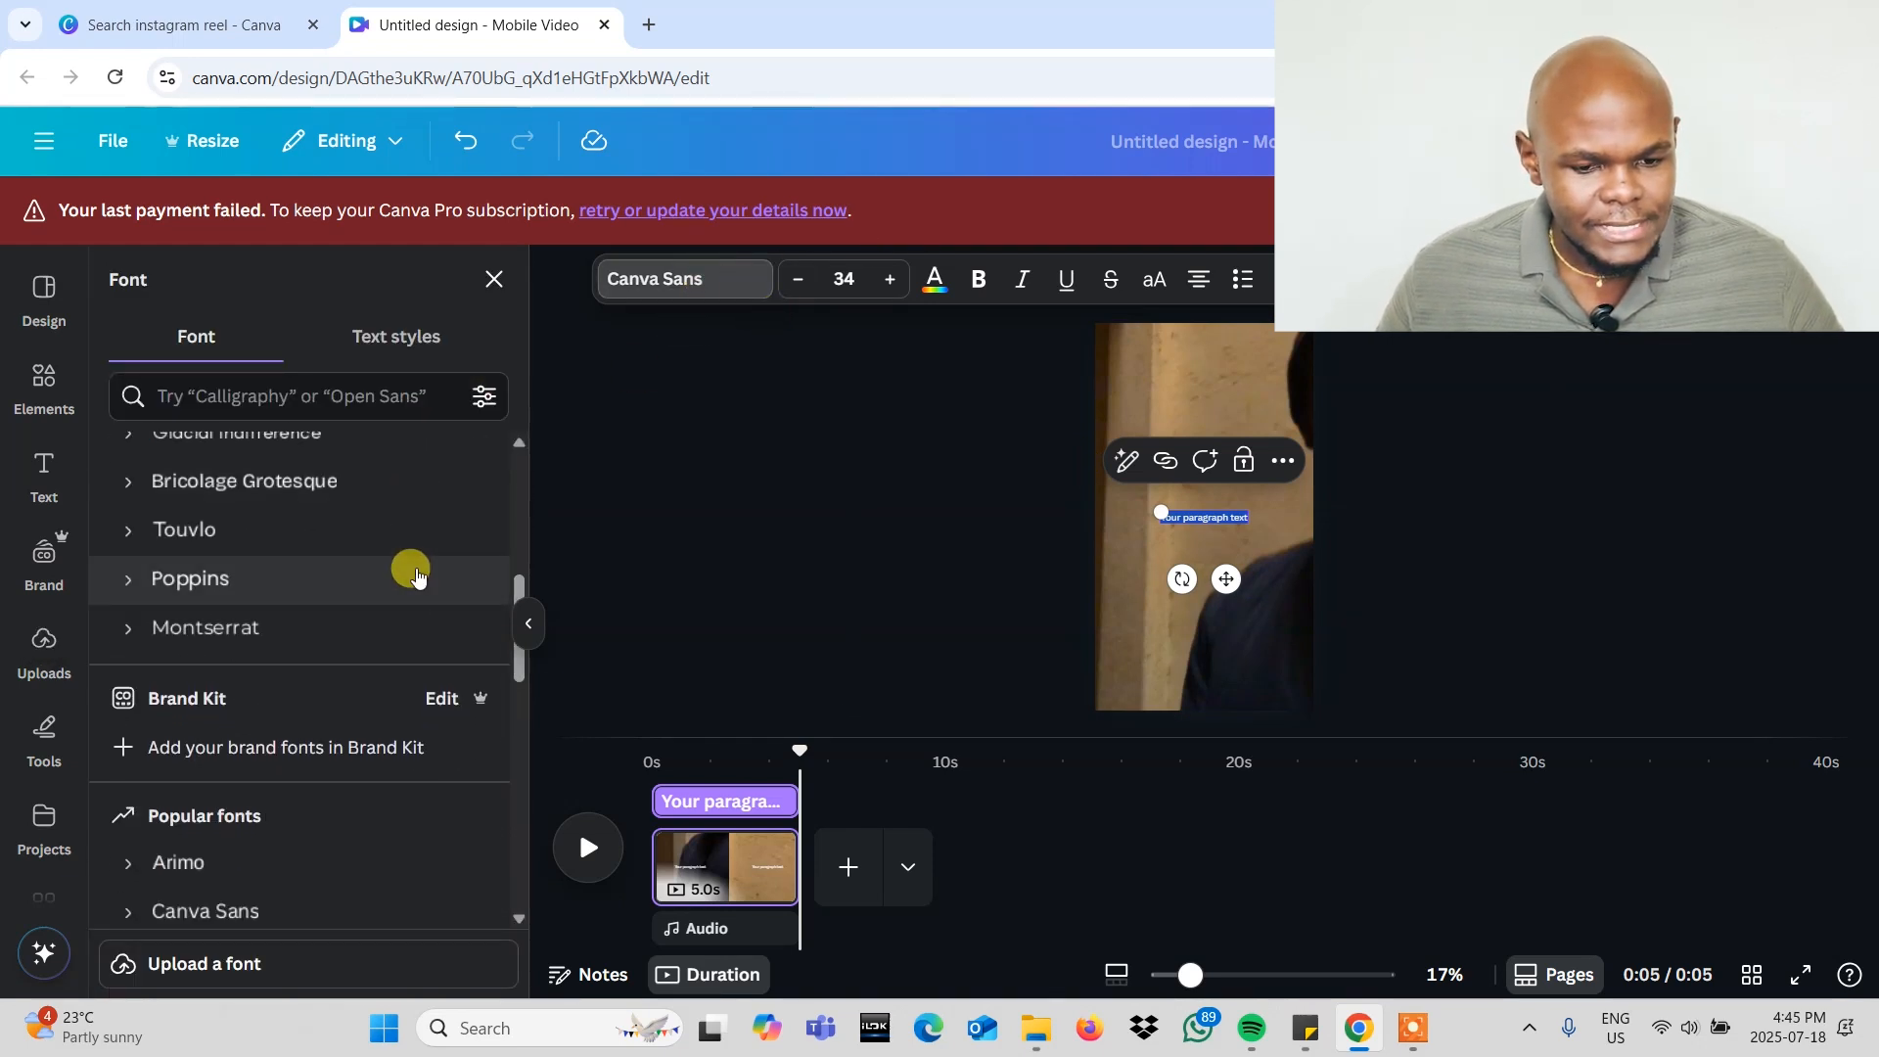
scroll(416, 573, down, 8)
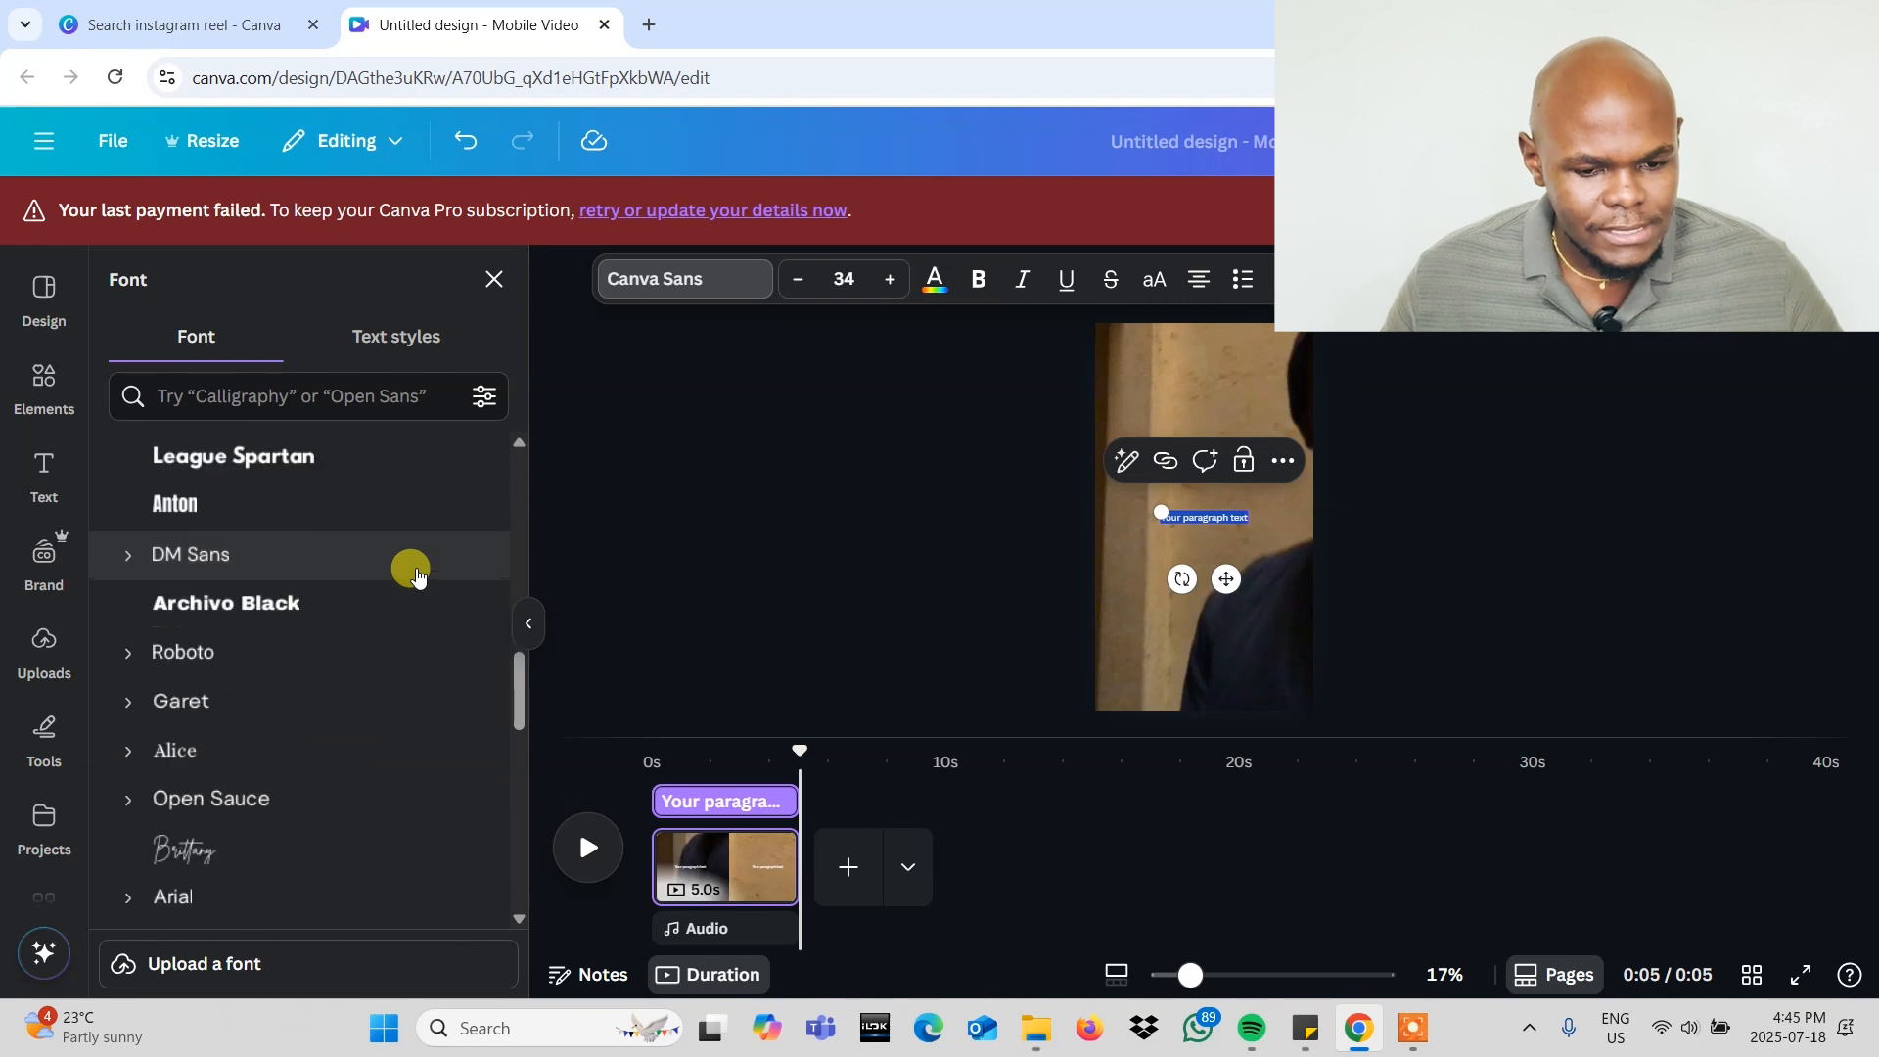
scroll(416, 576, down, 3)
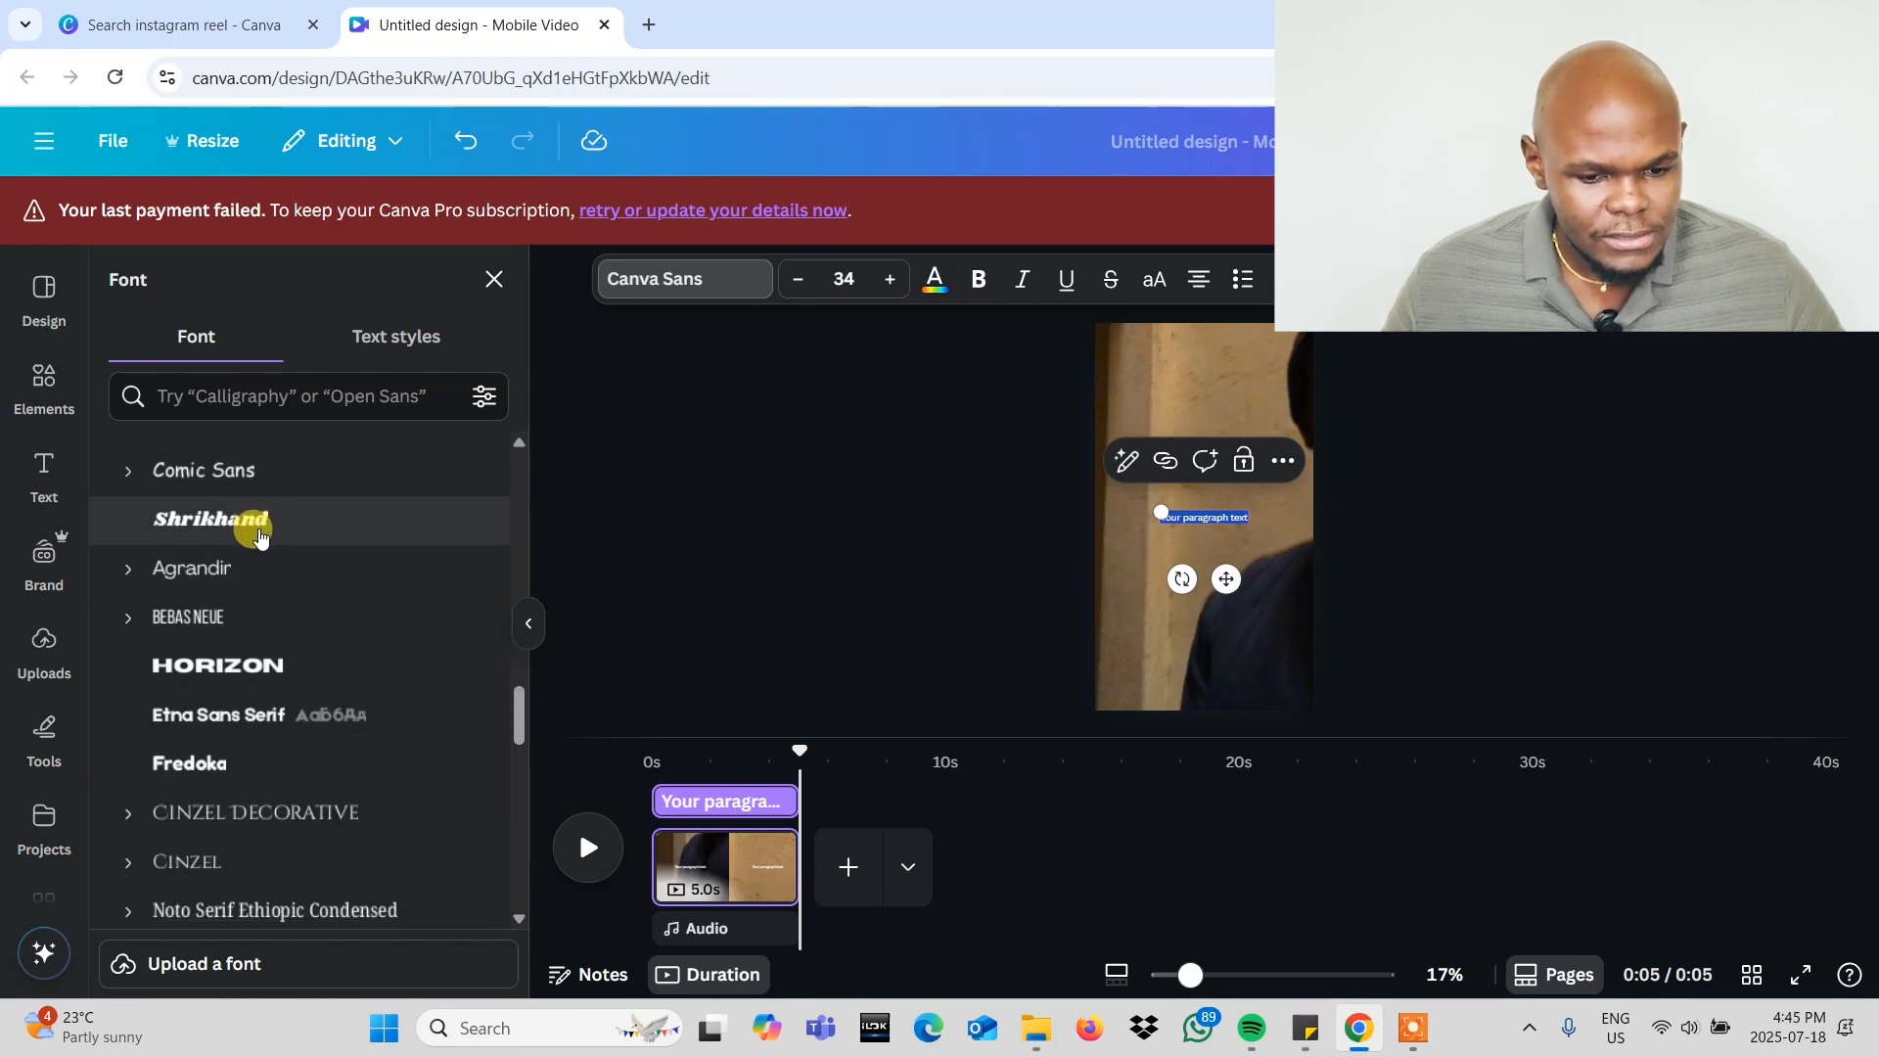
click(191, 762)
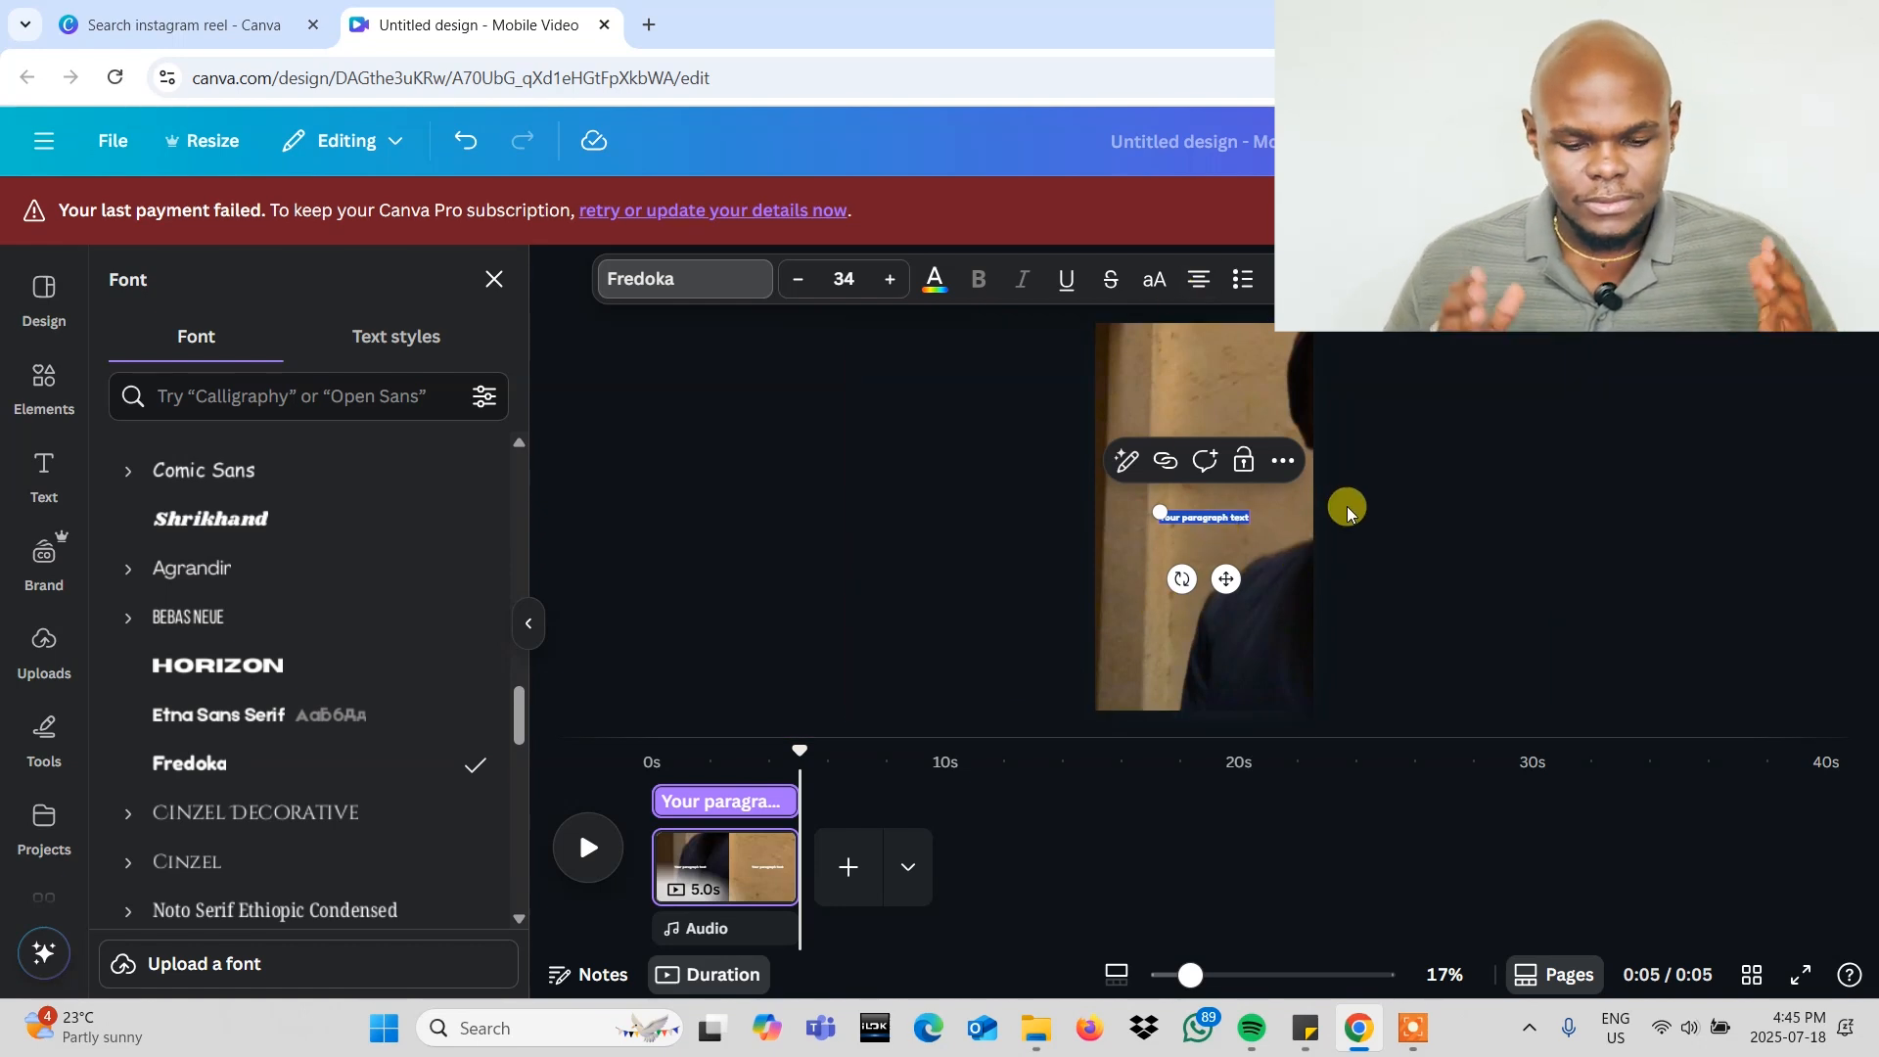
Step: Enter MESSIAH as the text and enlarge it to font size 128 across the middle of the frame
key(Caps_Lock)
text(MESS)
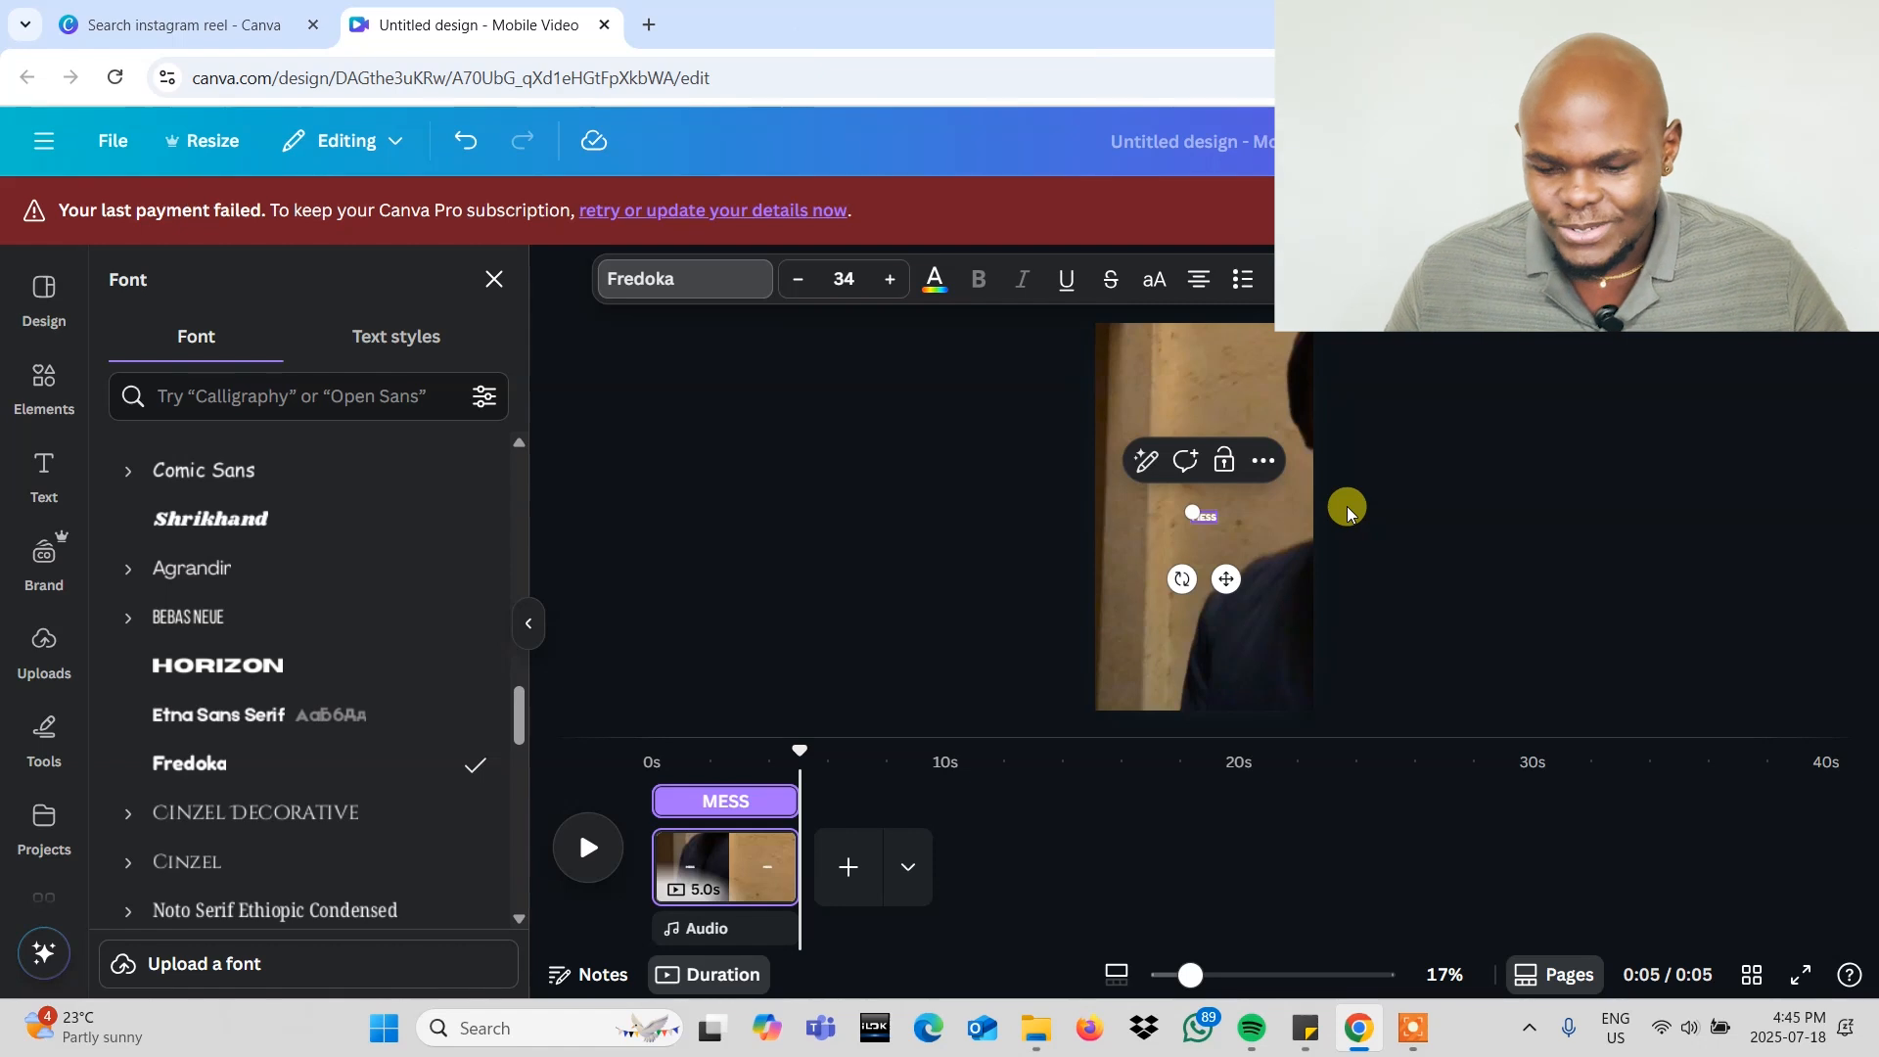
drag(1184, 512, 1065, 444)
drag(1170, 578, 1219, 578)
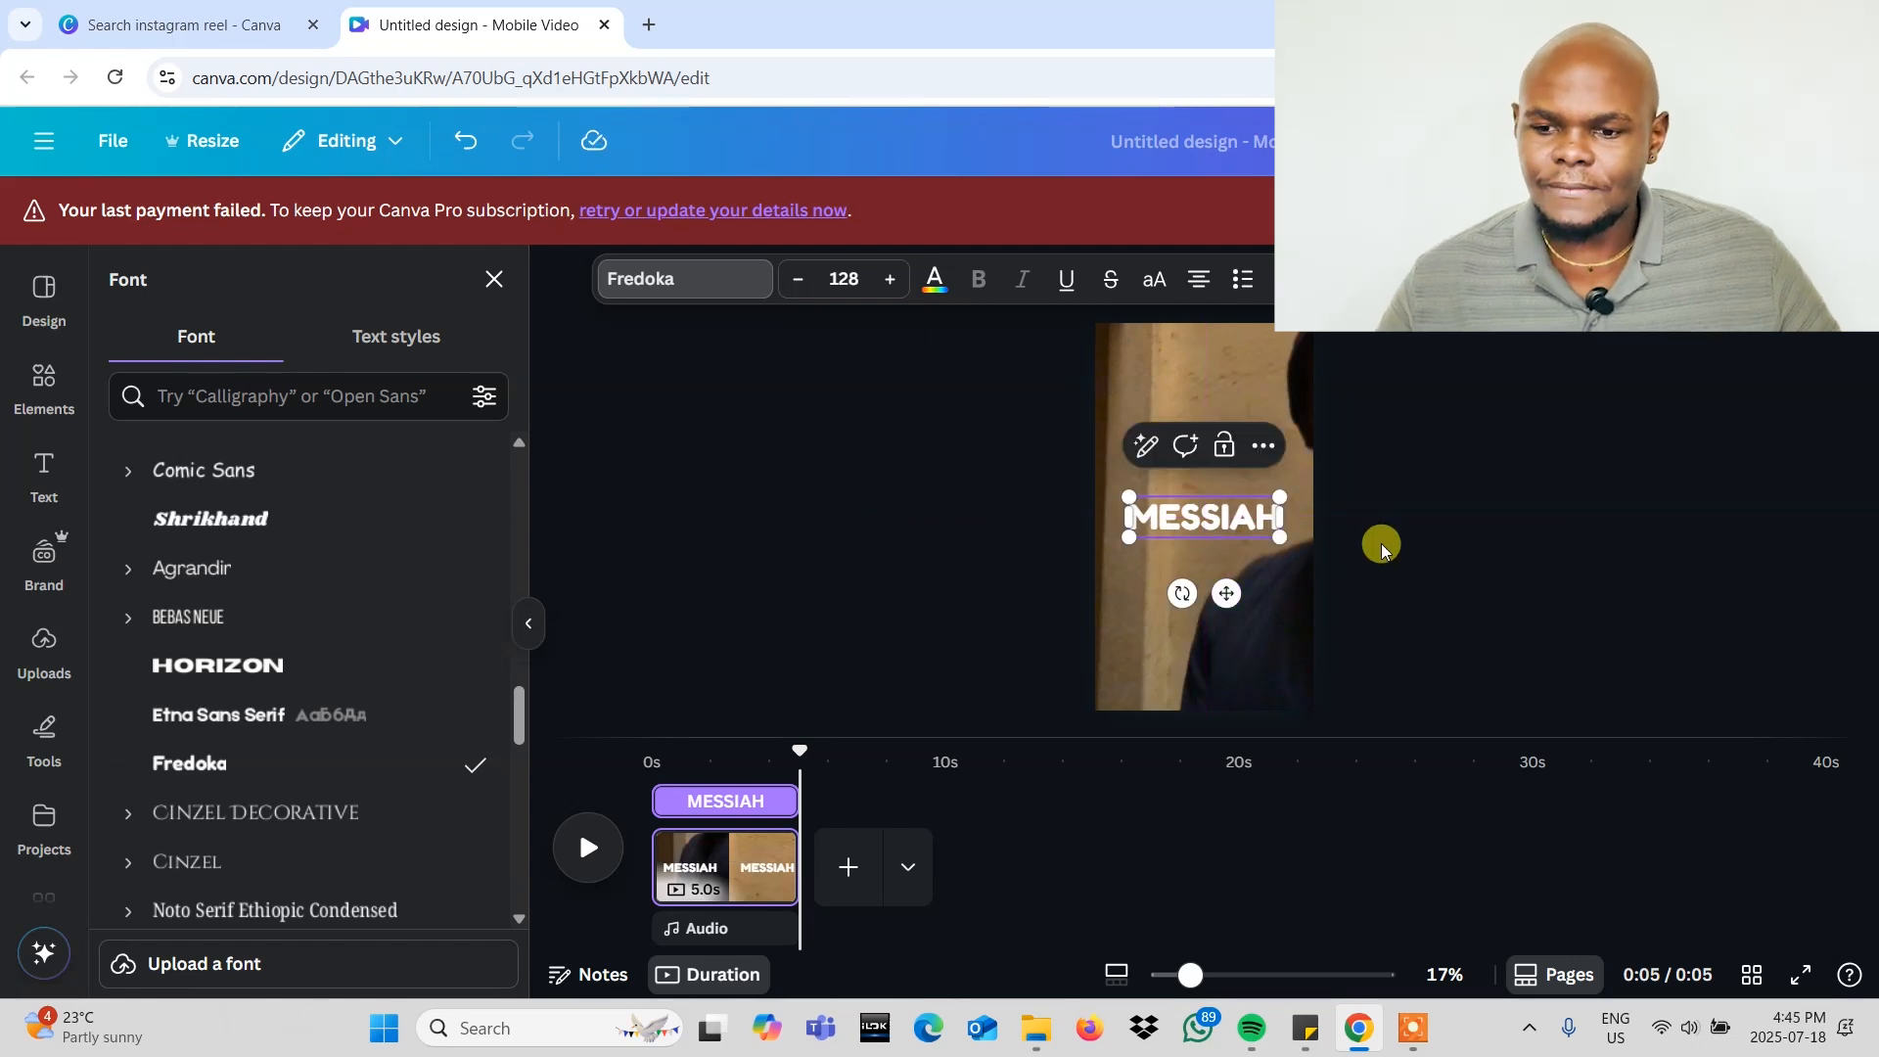
Step: Turn the video clip black and white by setting its saturation to -100, and play it with the title from the start
click(728, 753)
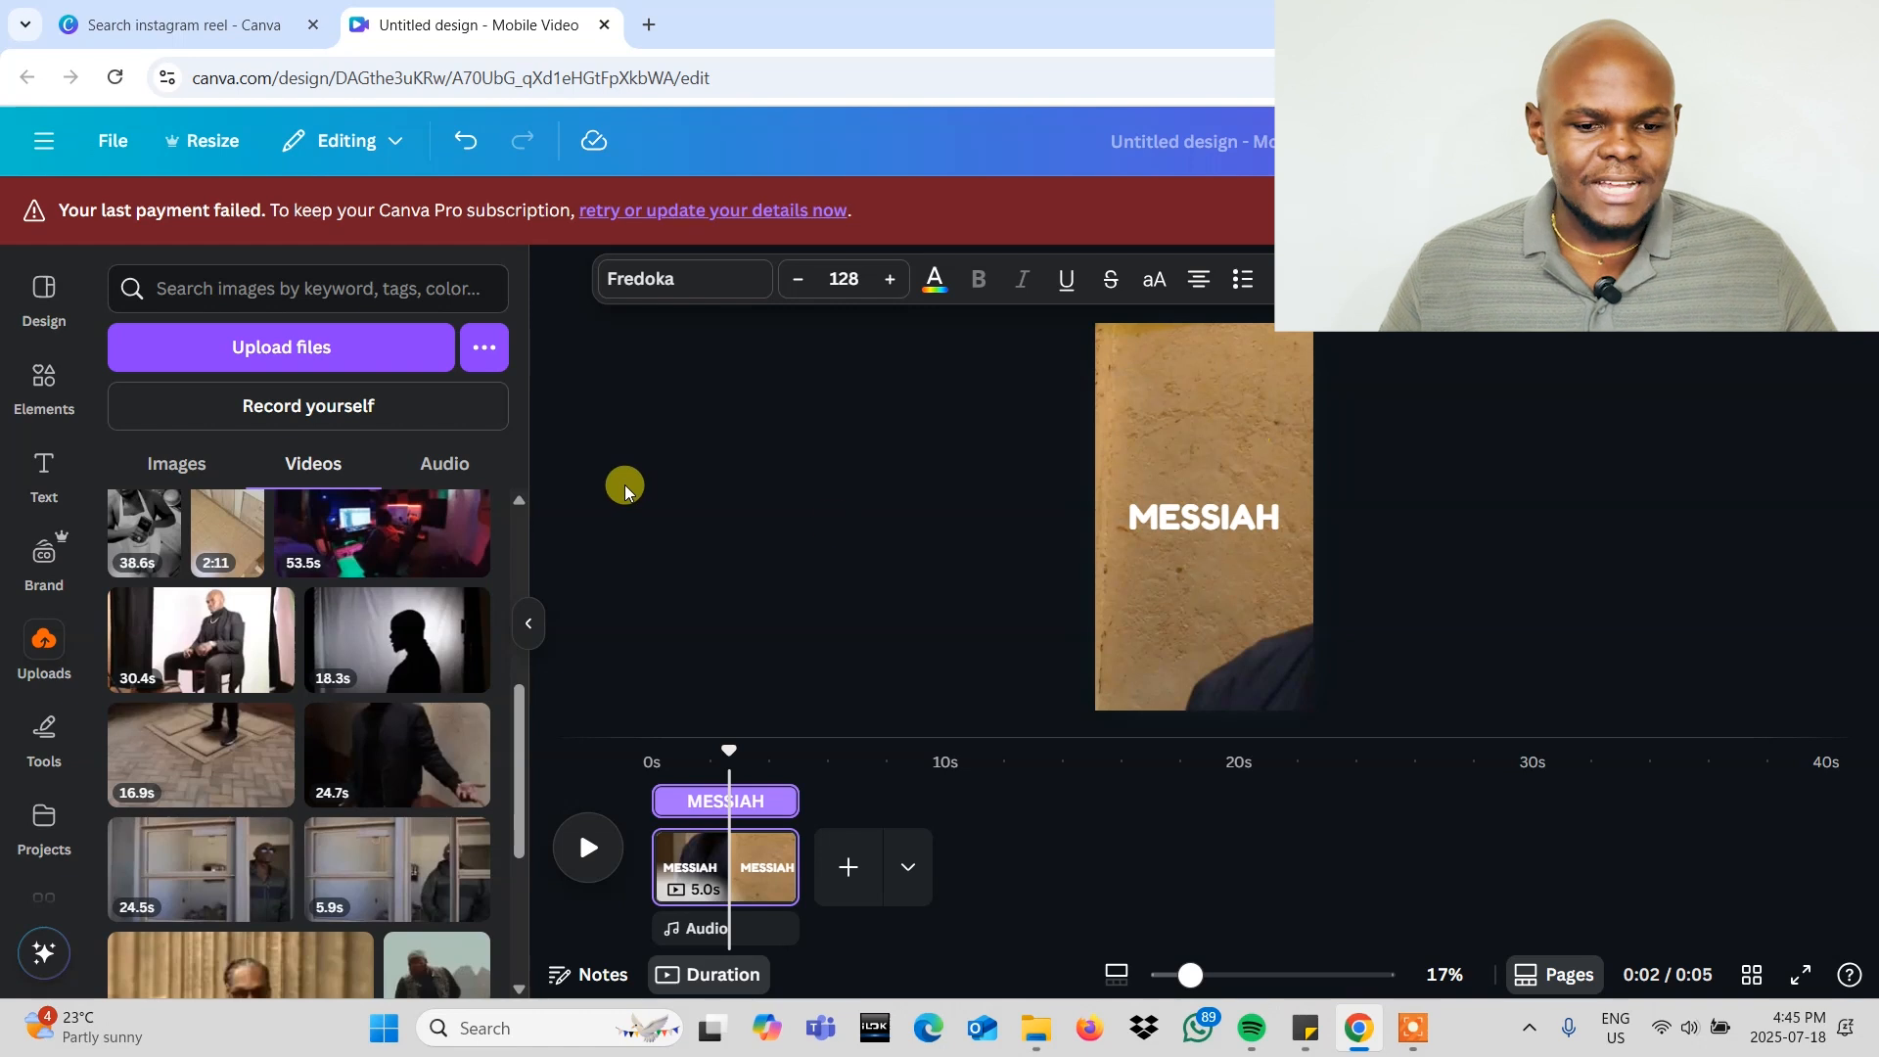
click(1267, 399)
click(660, 291)
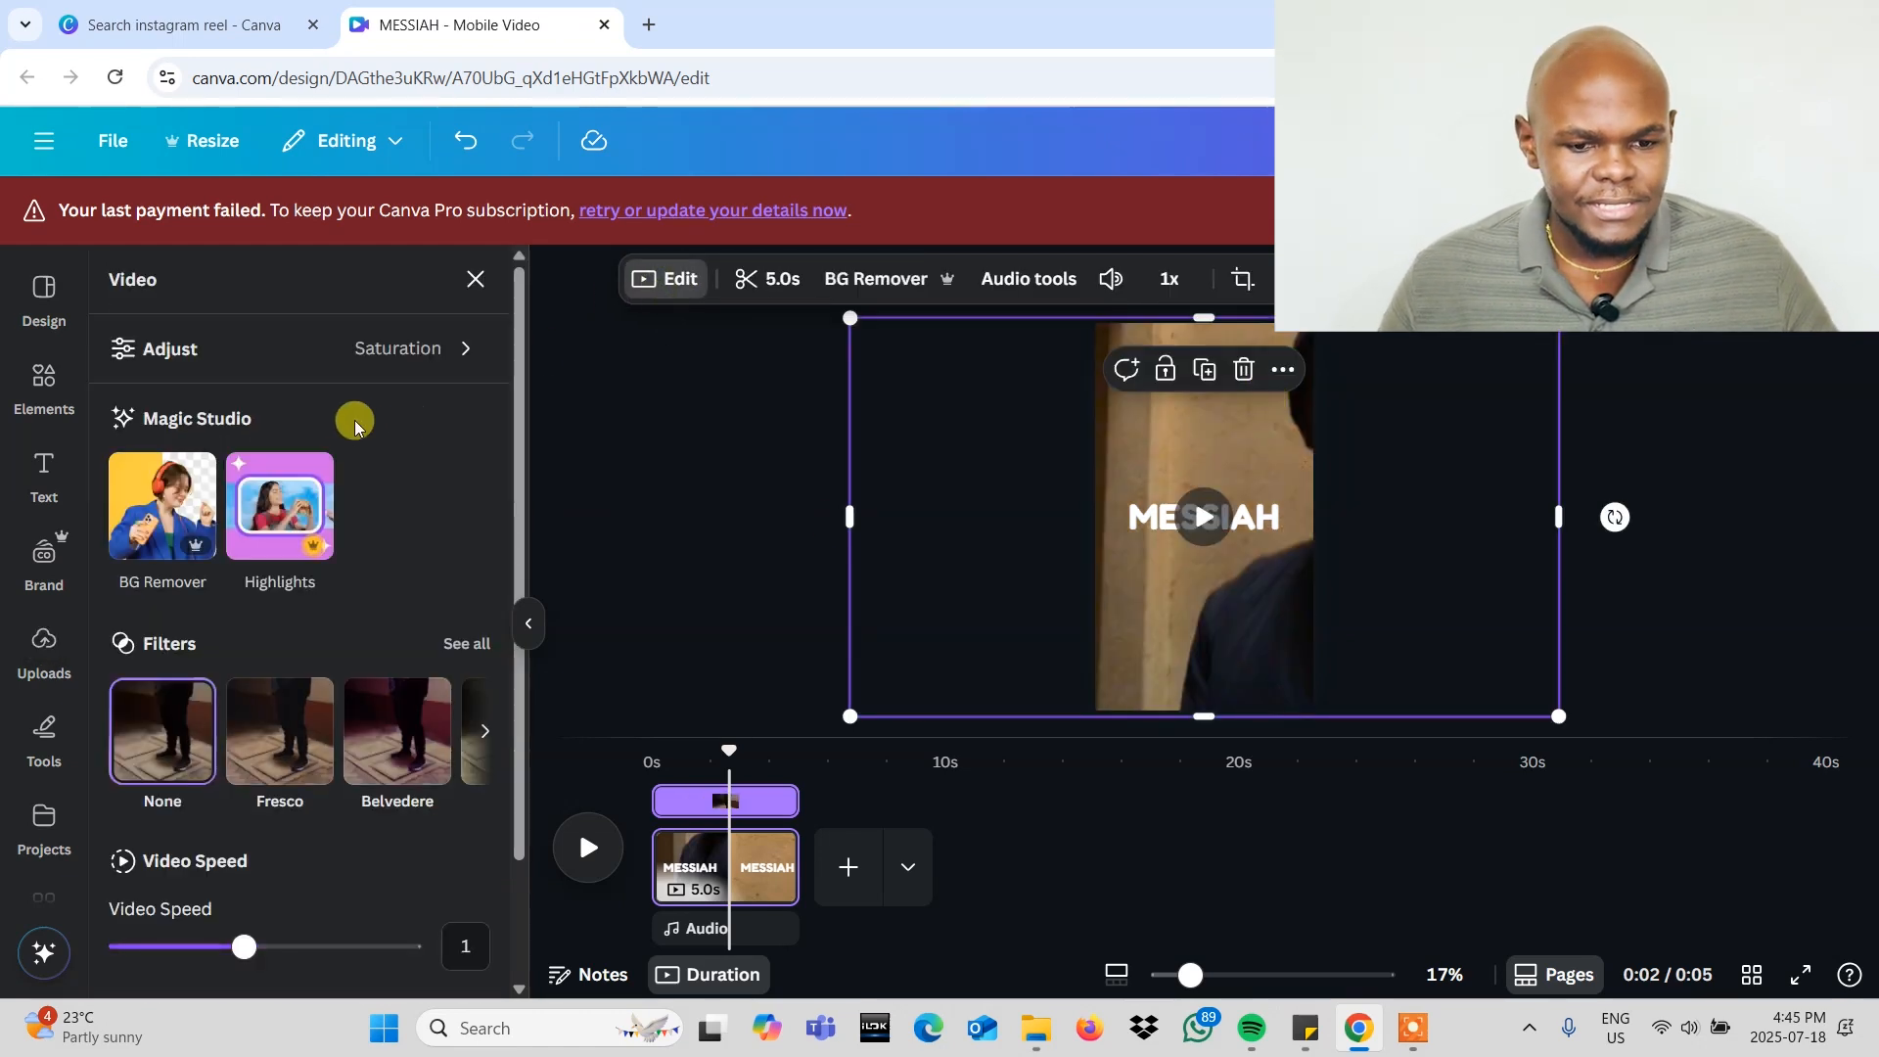
click(239, 354)
scroll(344, 718, down, 5)
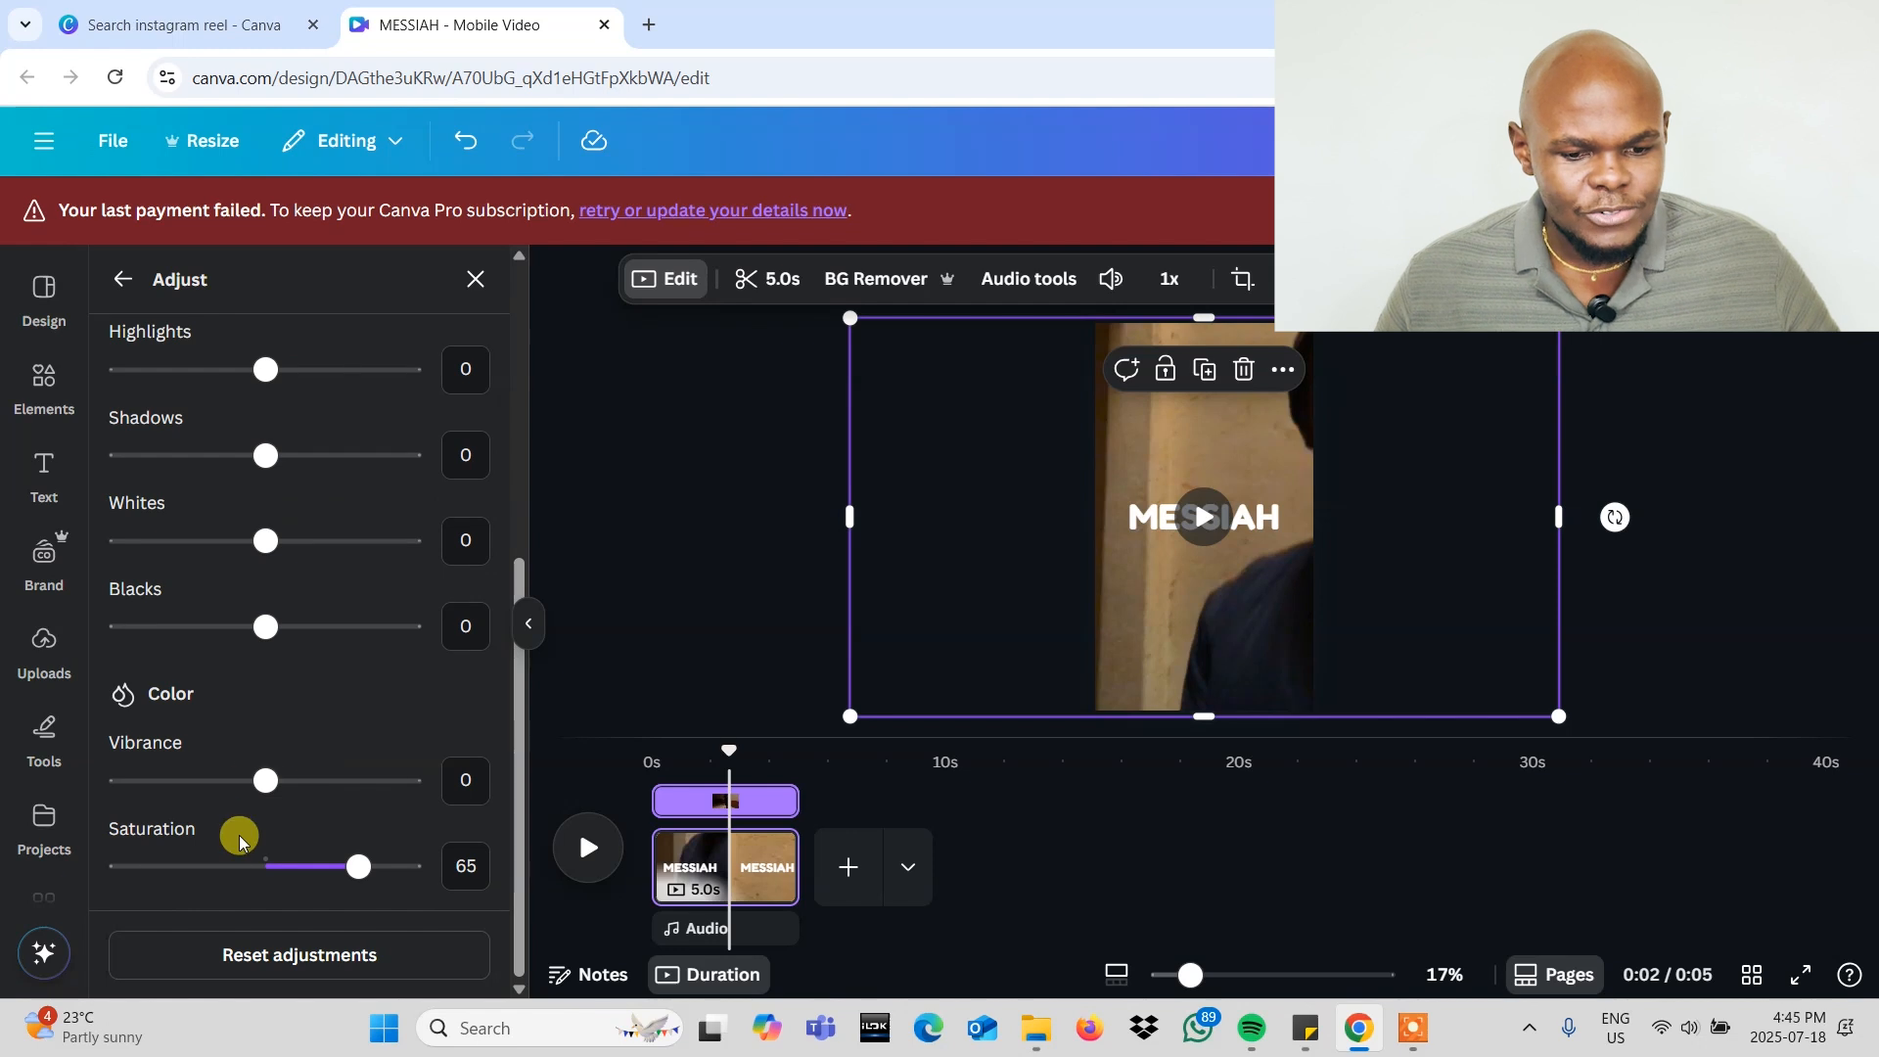
drag(359, 873, 121, 866)
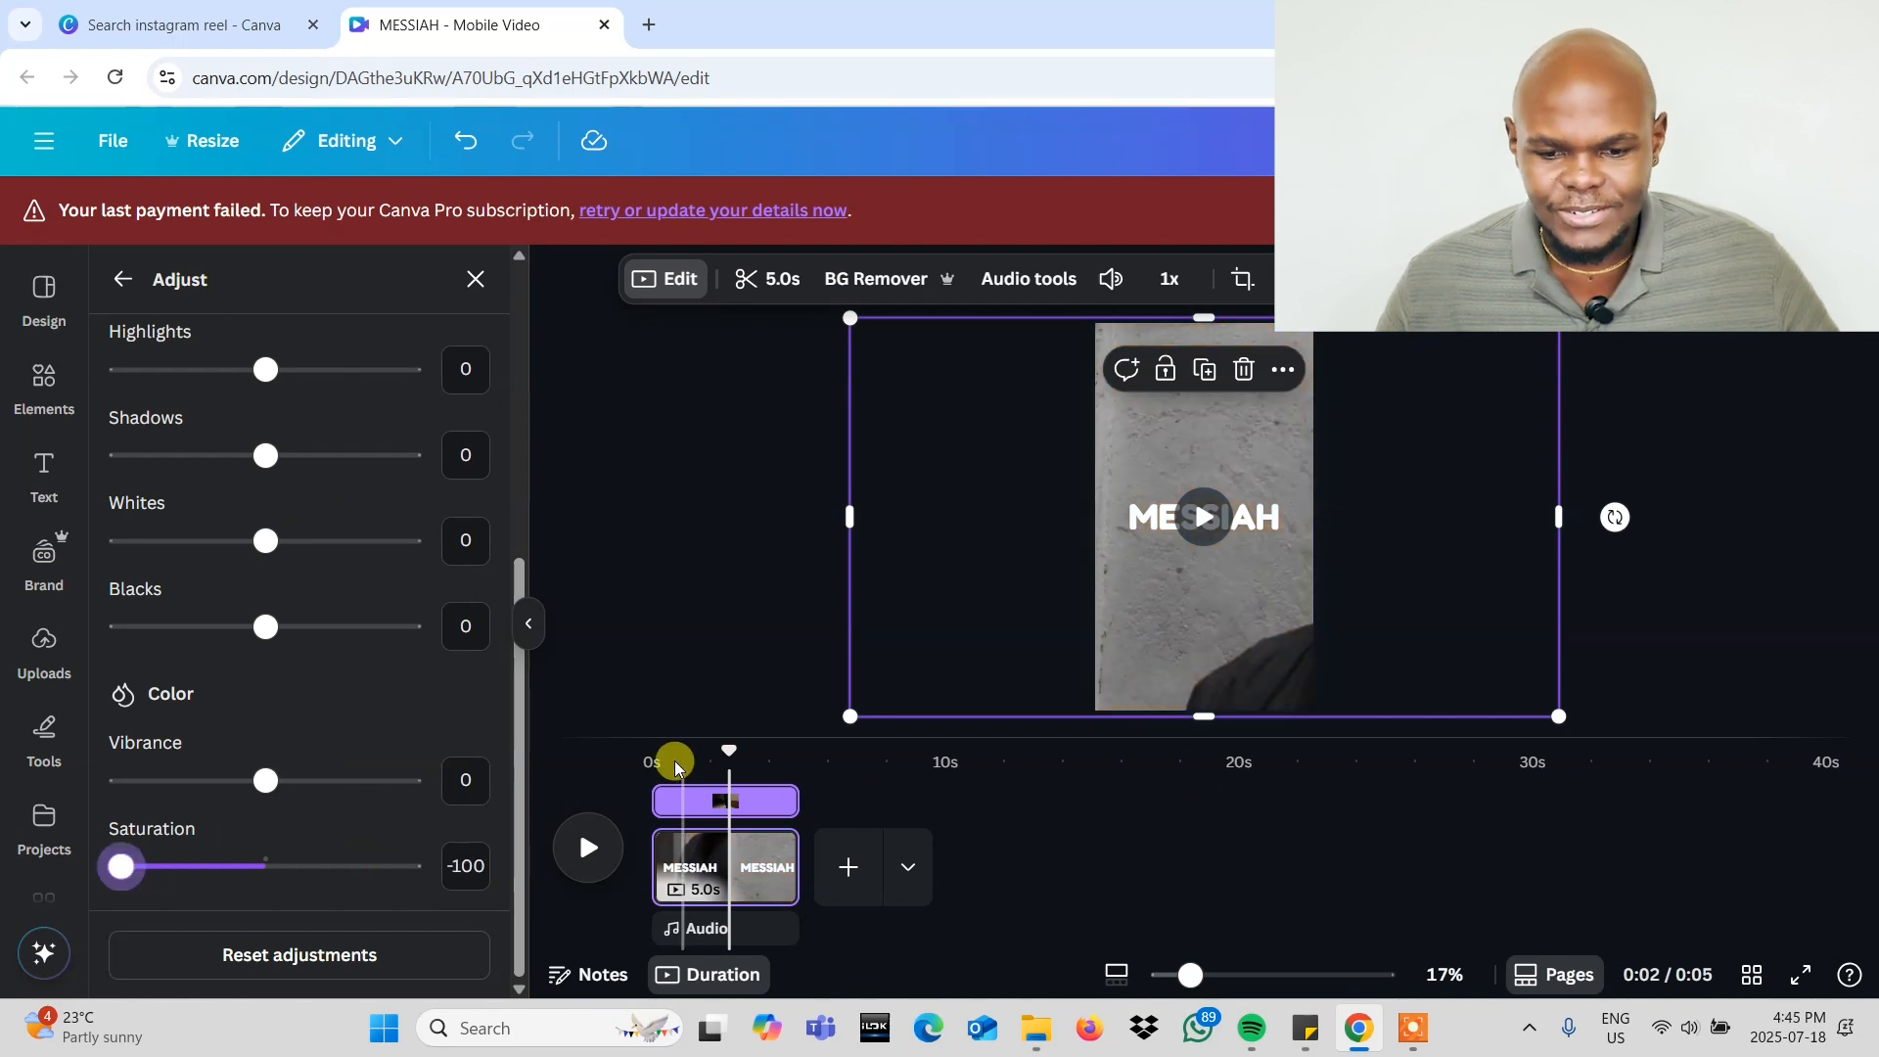
click(654, 756)
click(589, 848)
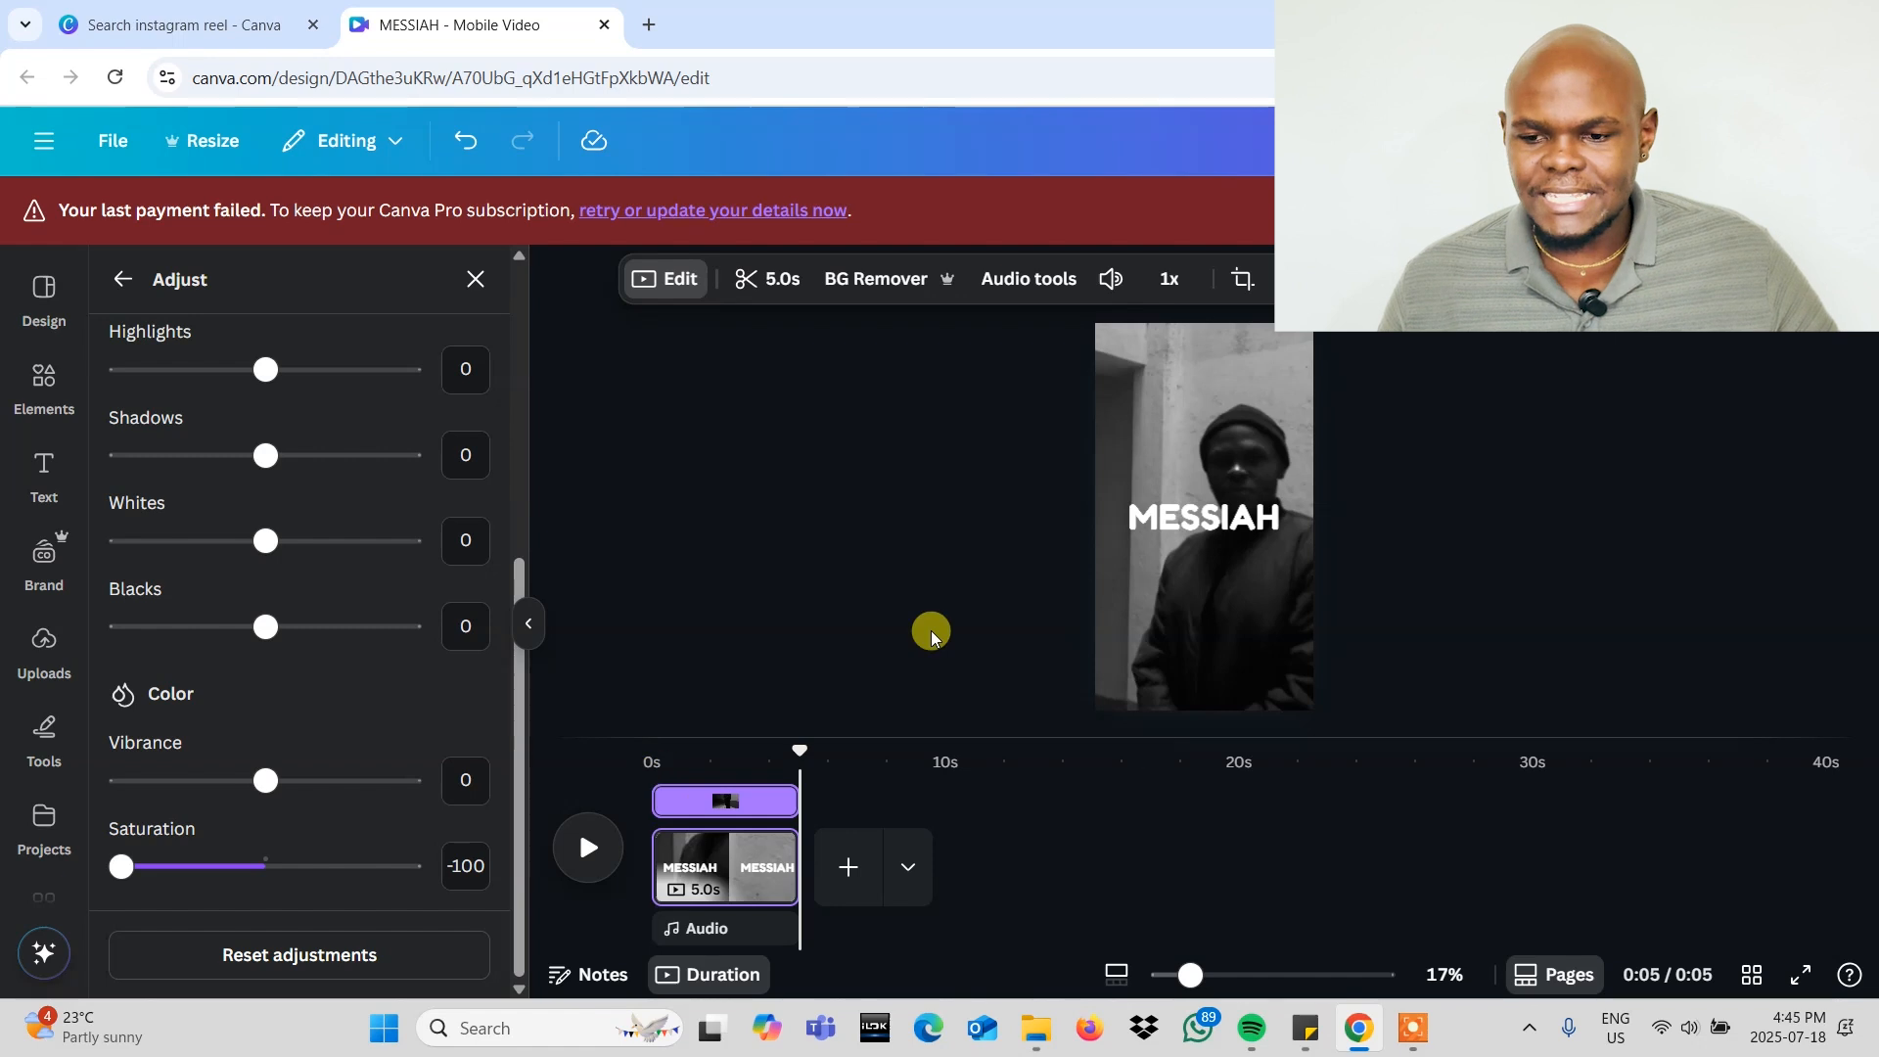
Step: Apply the Neon animation to the MESSIAH text
click(1211, 519)
click(1264, 516)
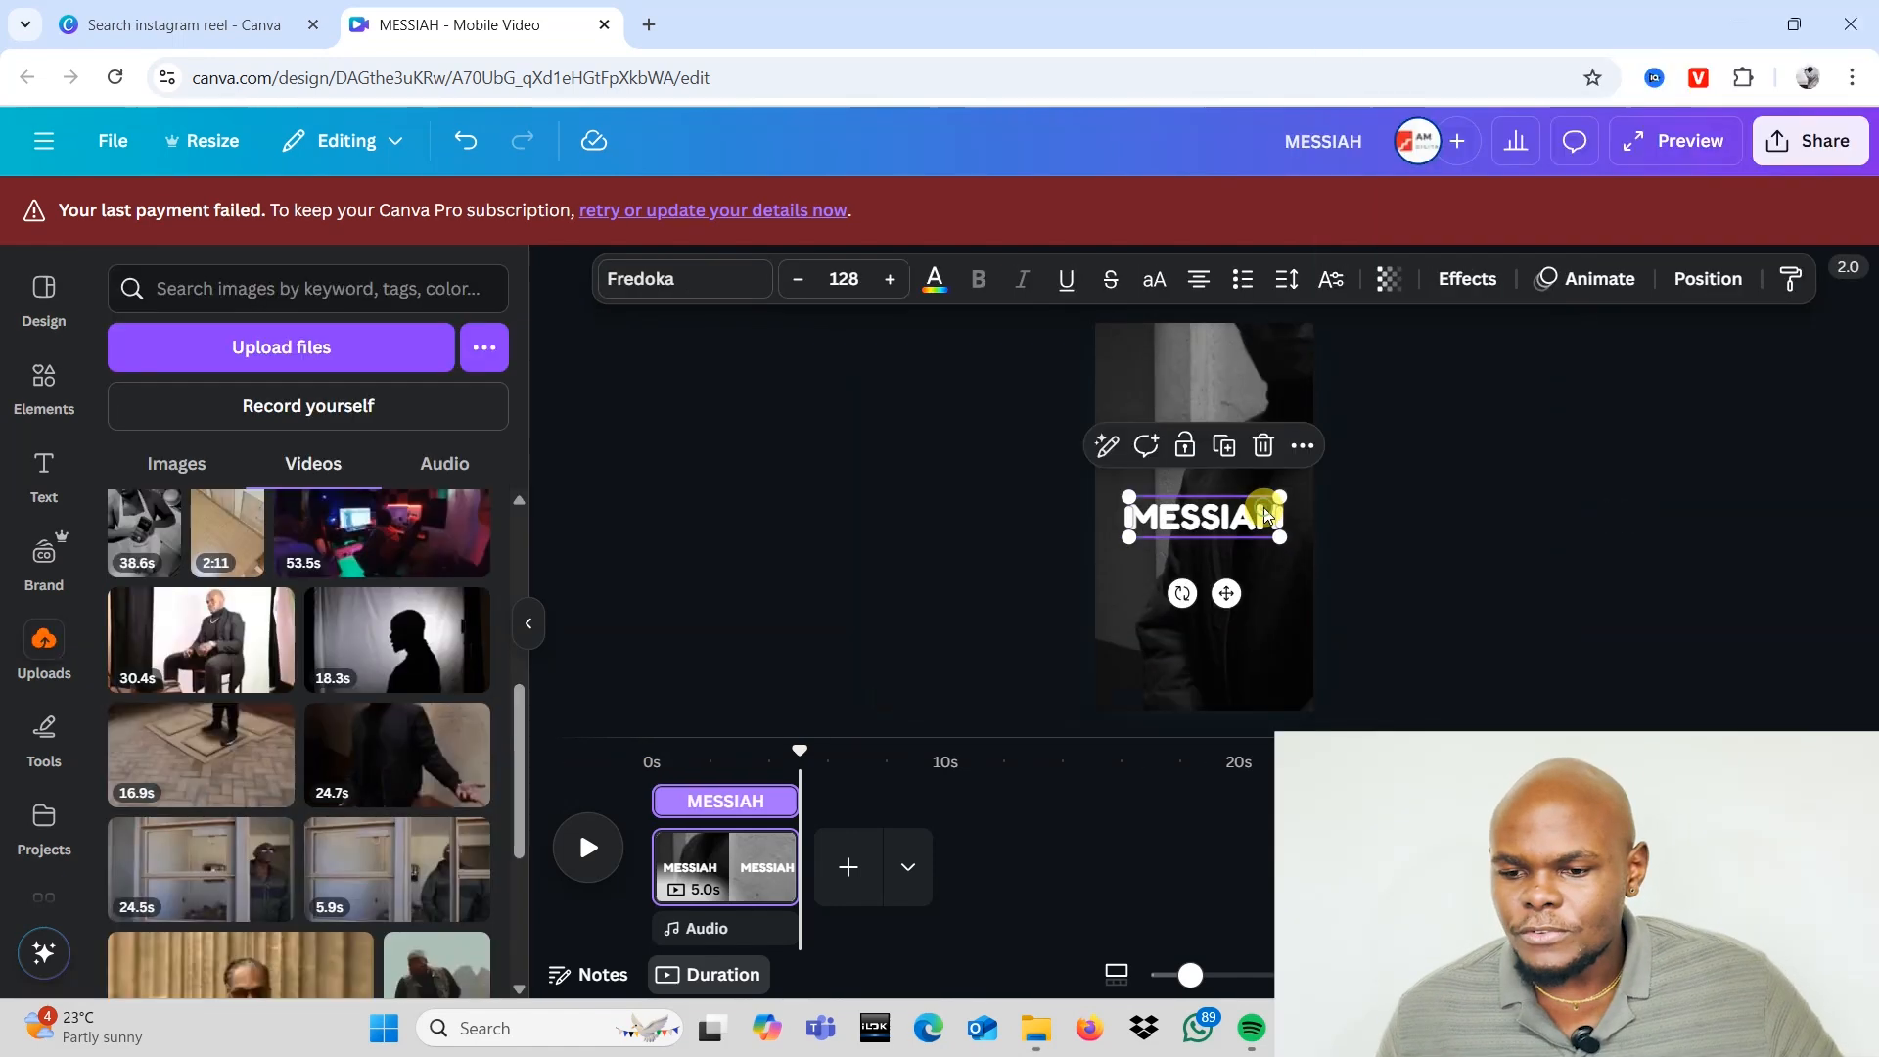
click(1465, 279)
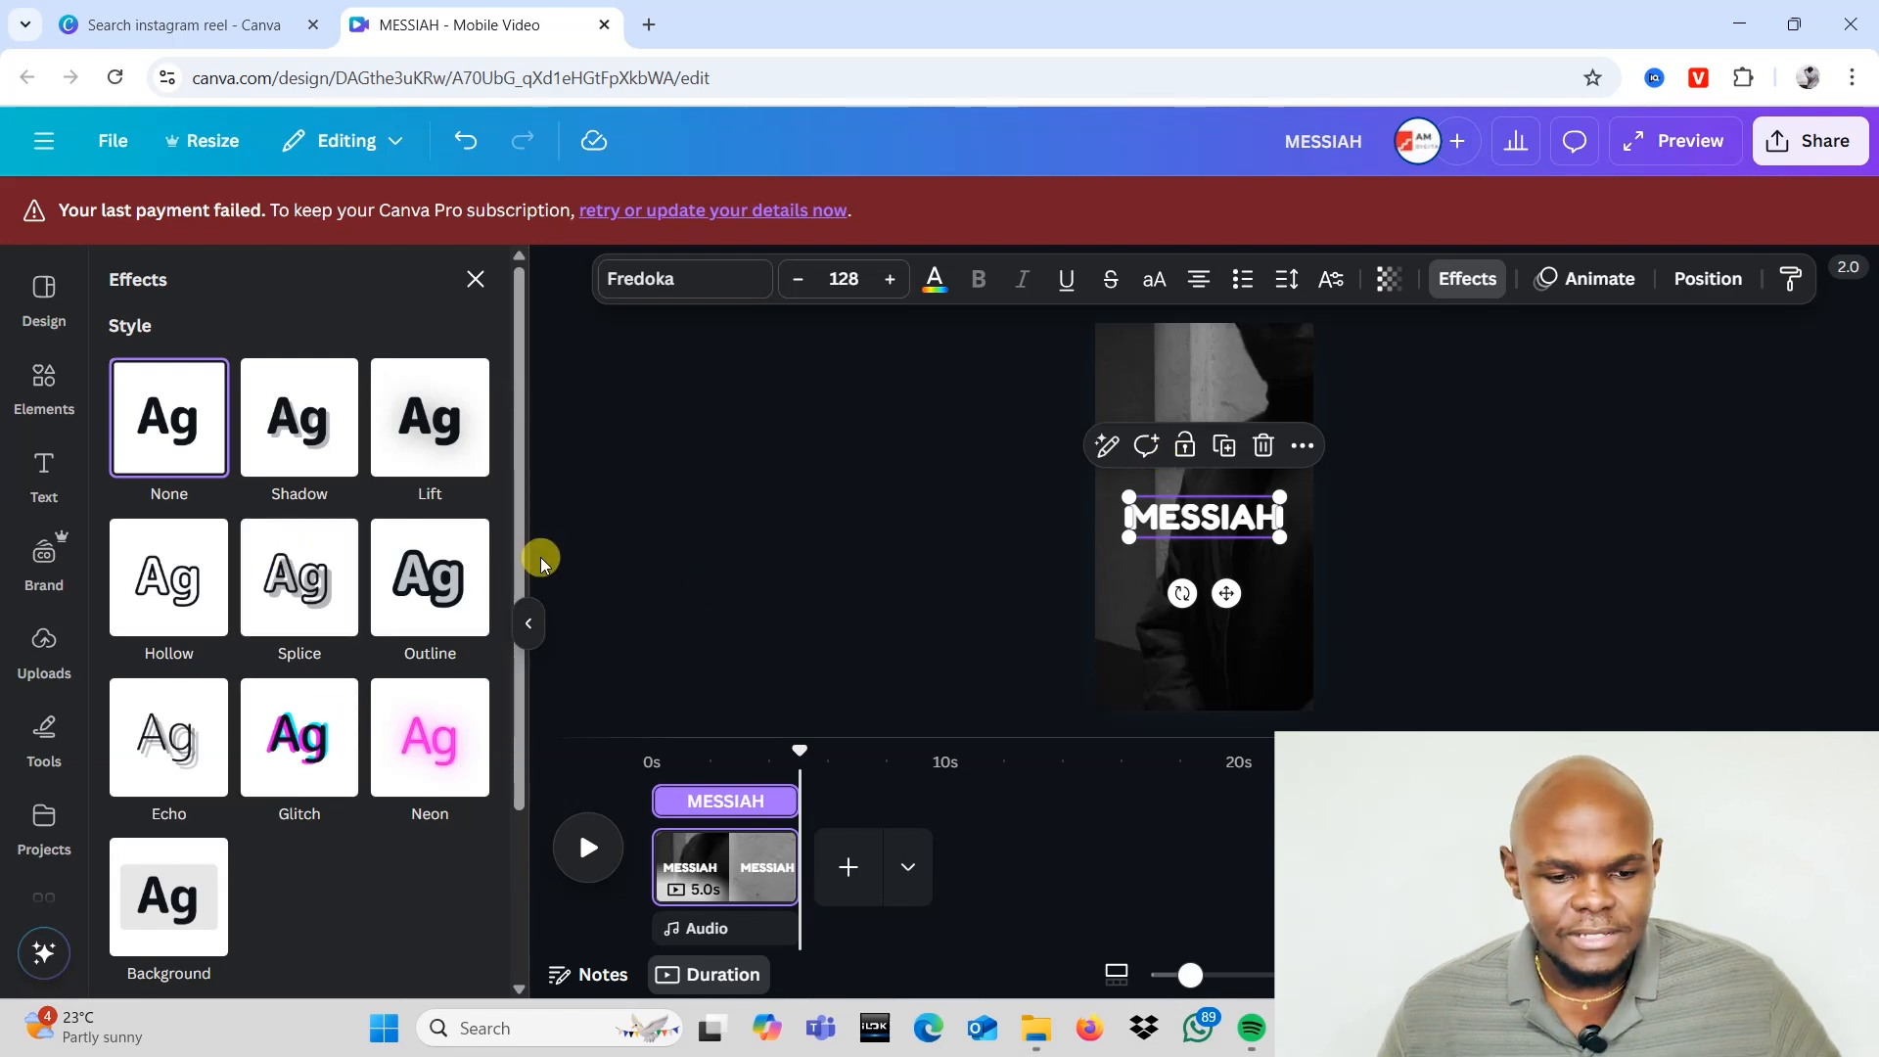
click(1589, 278)
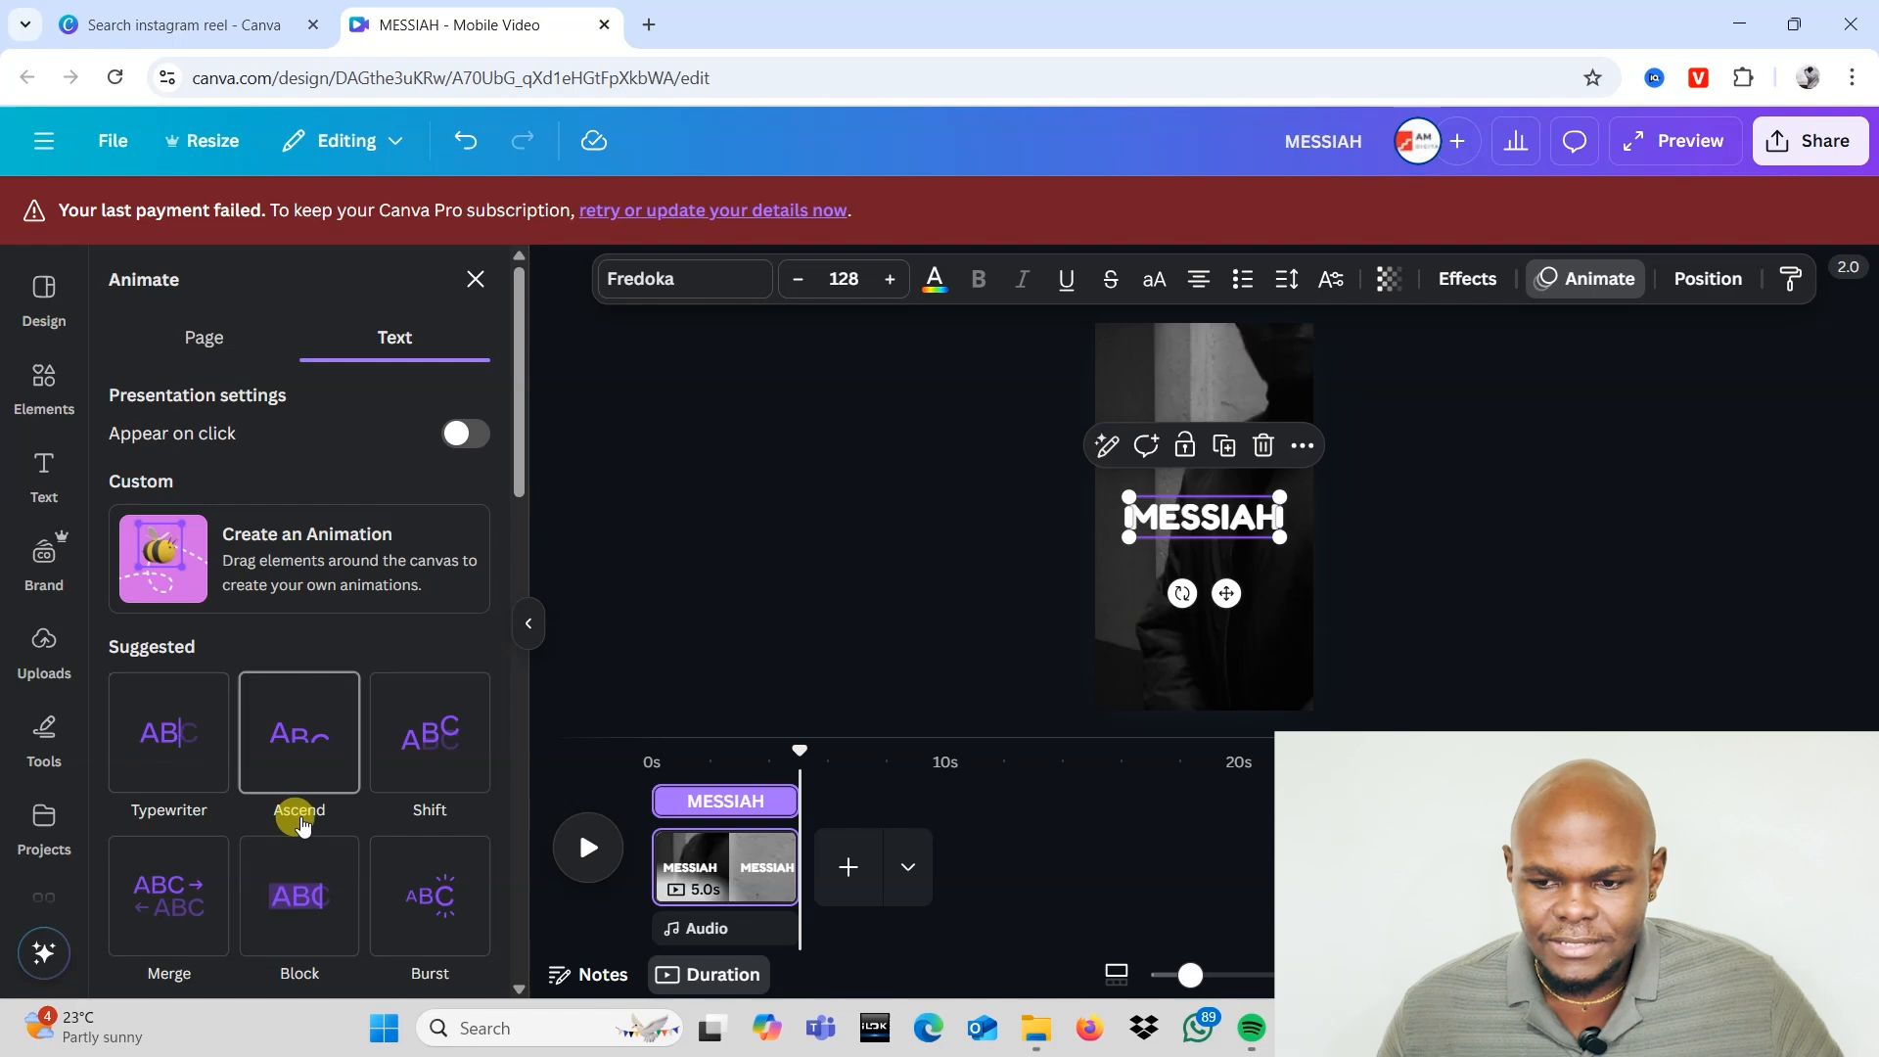
scroll(297, 818, down, 2)
scroll(301, 817, down, 4)
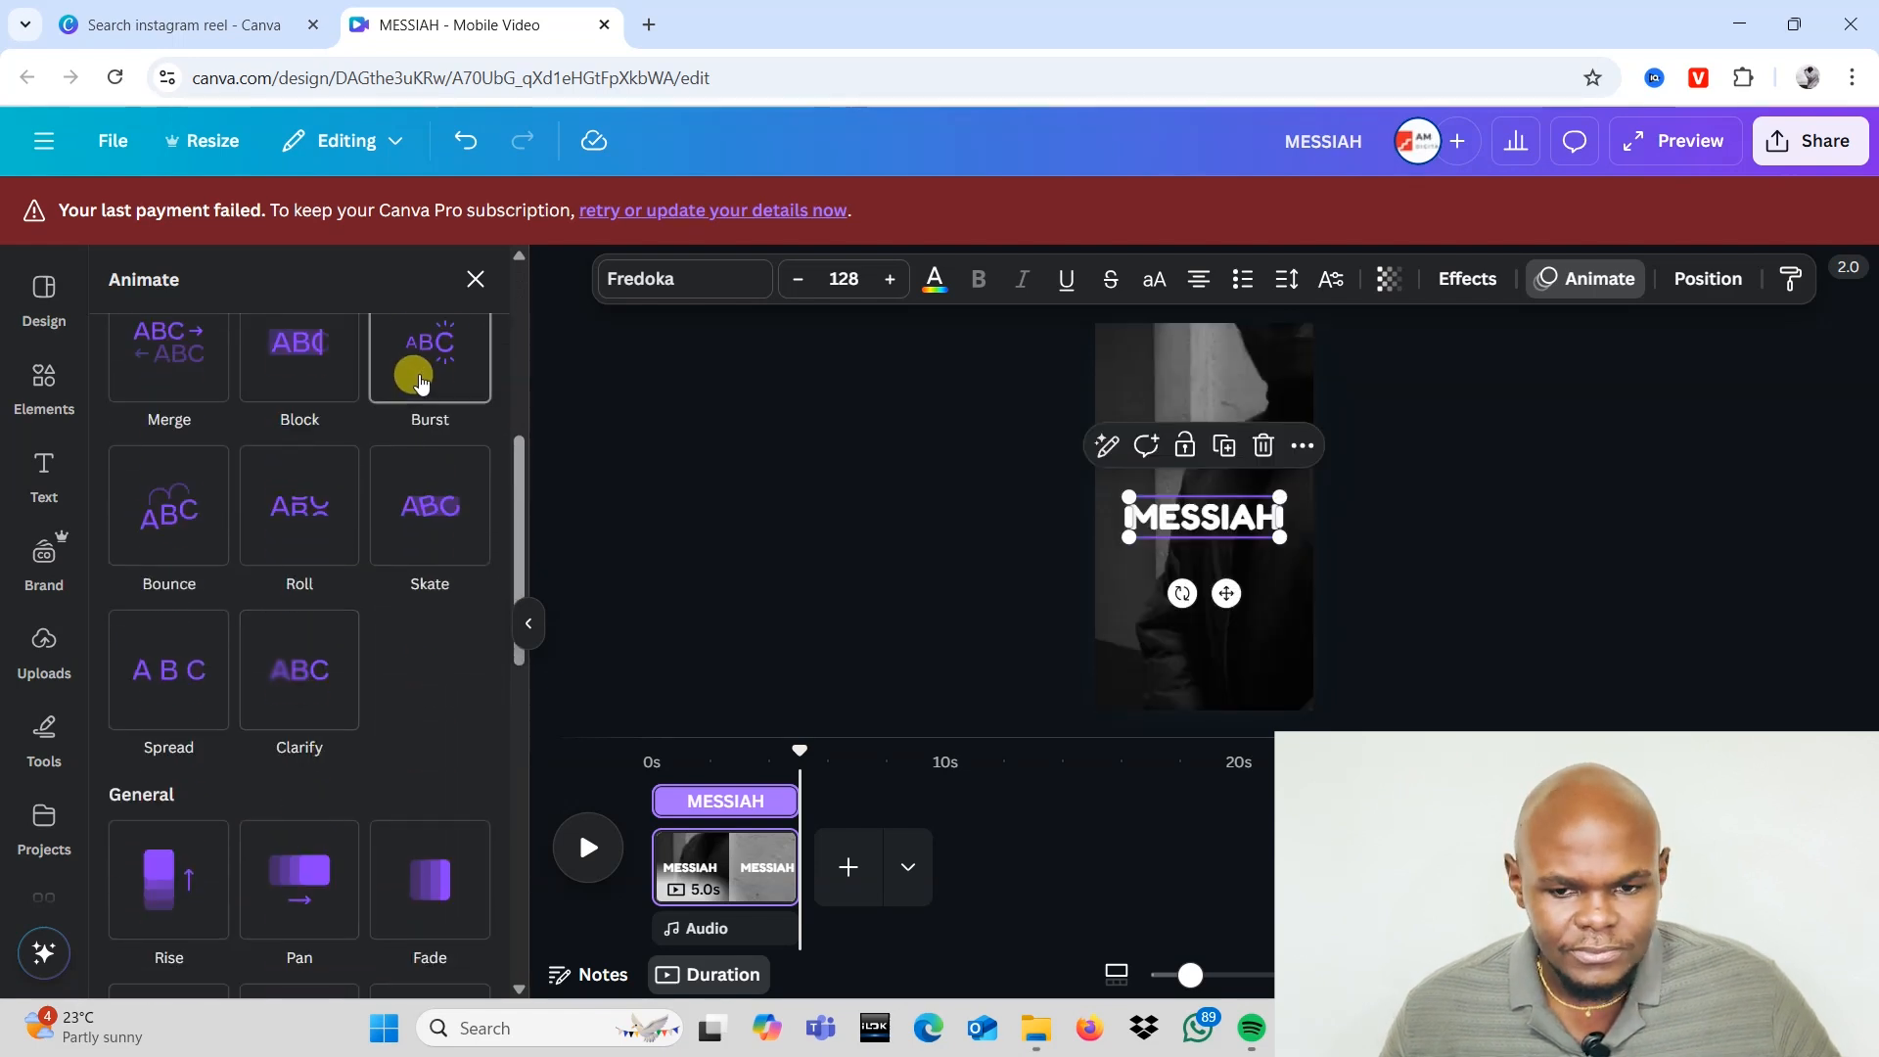
click(420, 382)
scroll(255, 697, down, 9)
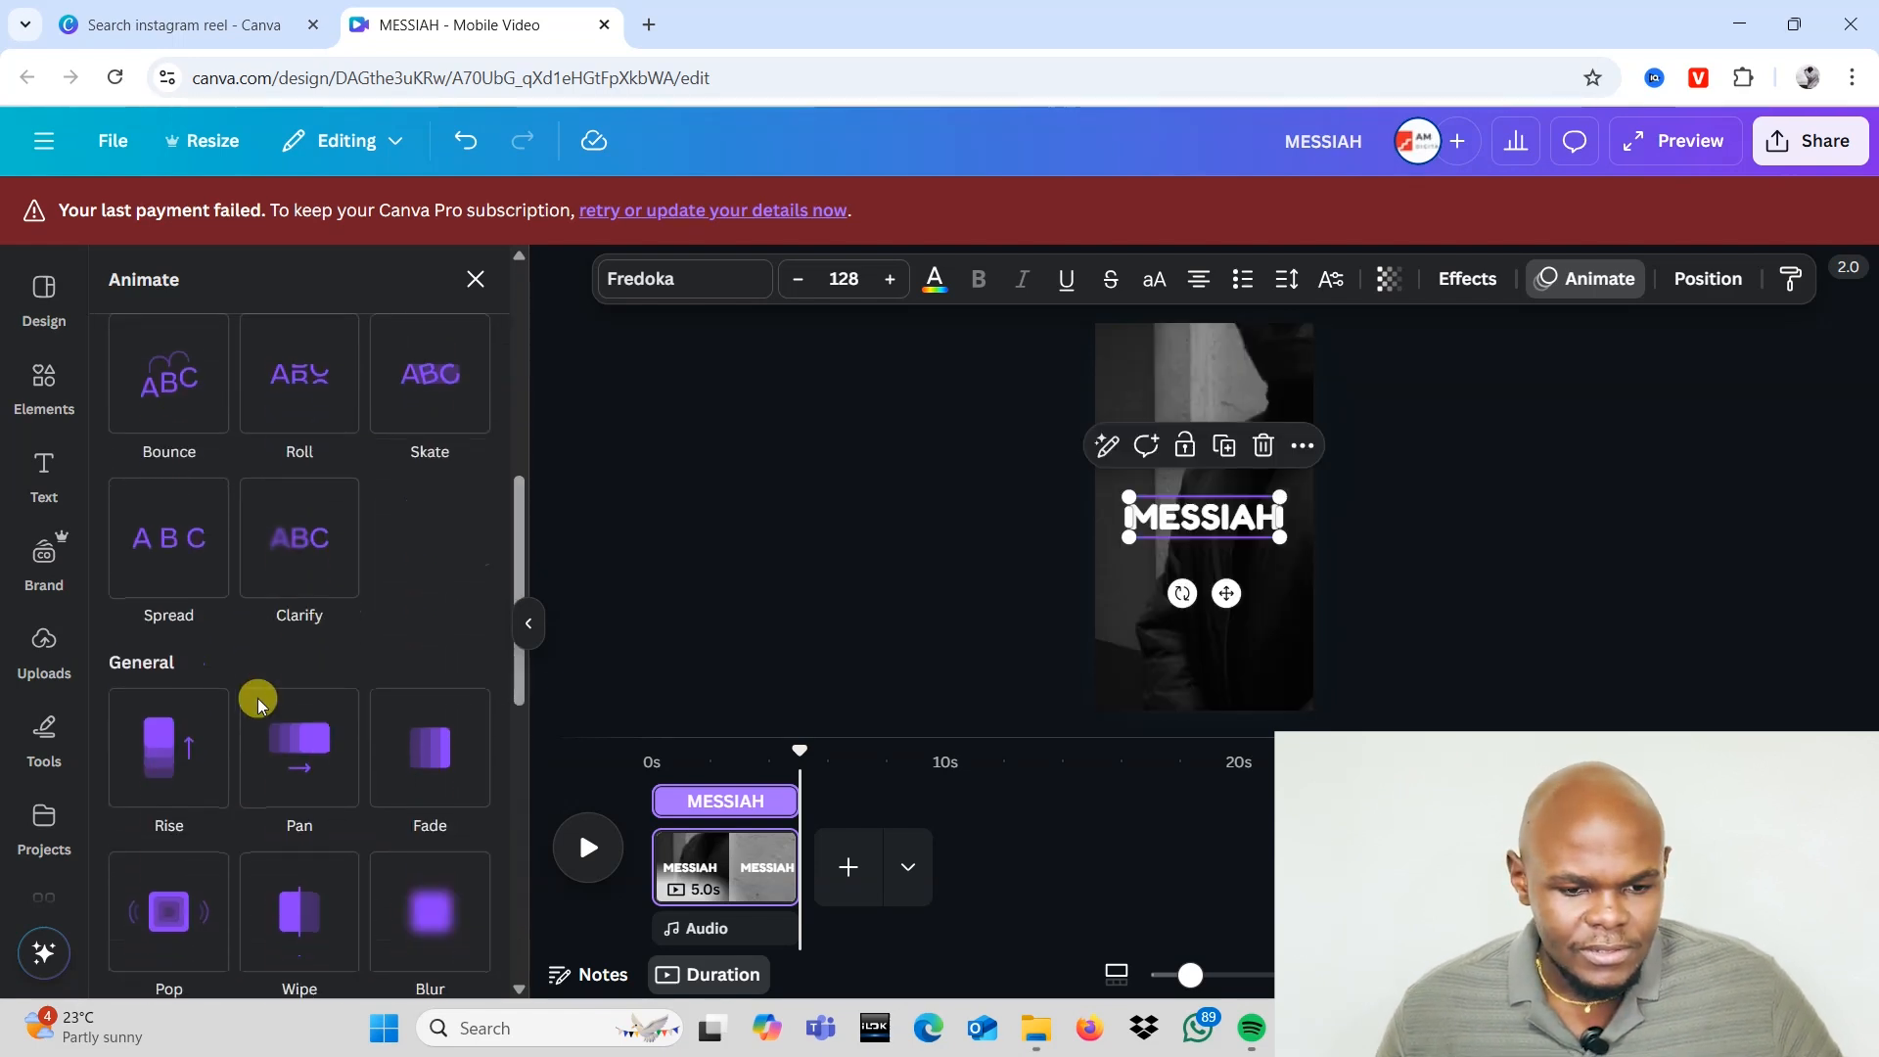
scroll(254, 701, down, 2)
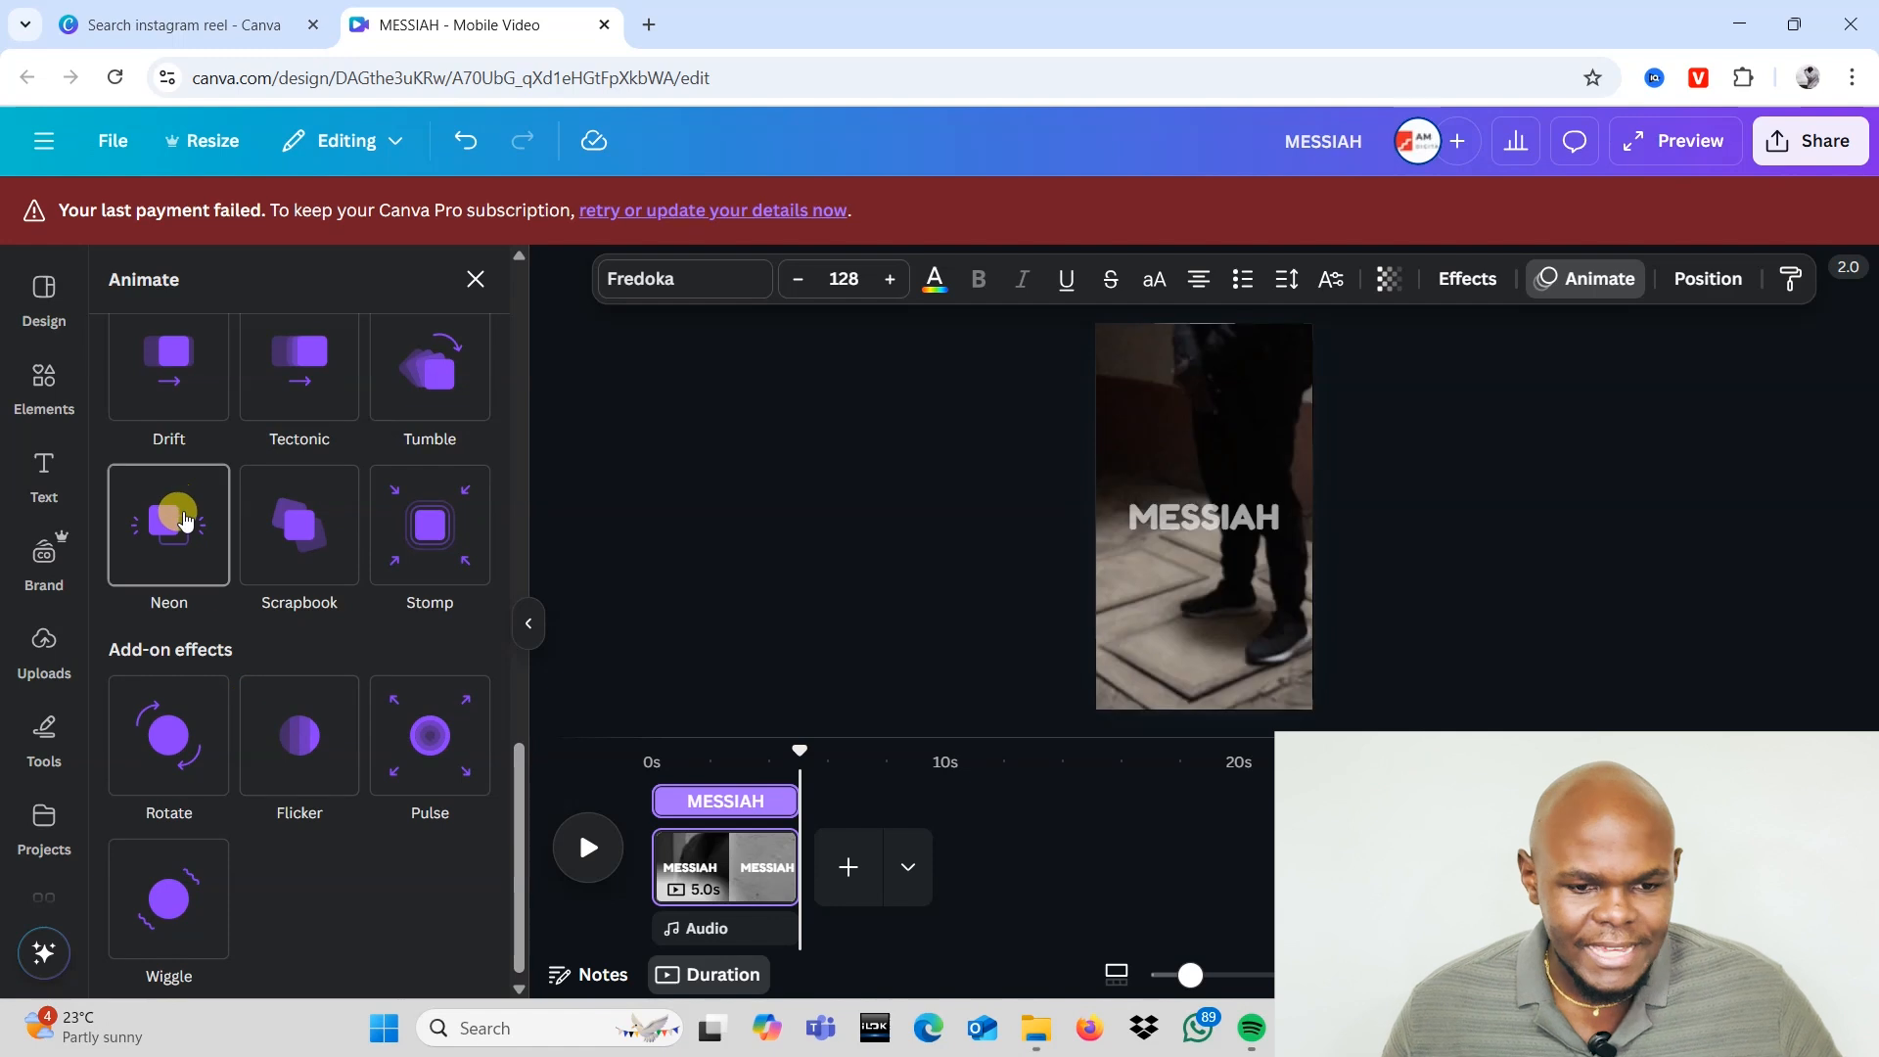
click(184, 524)
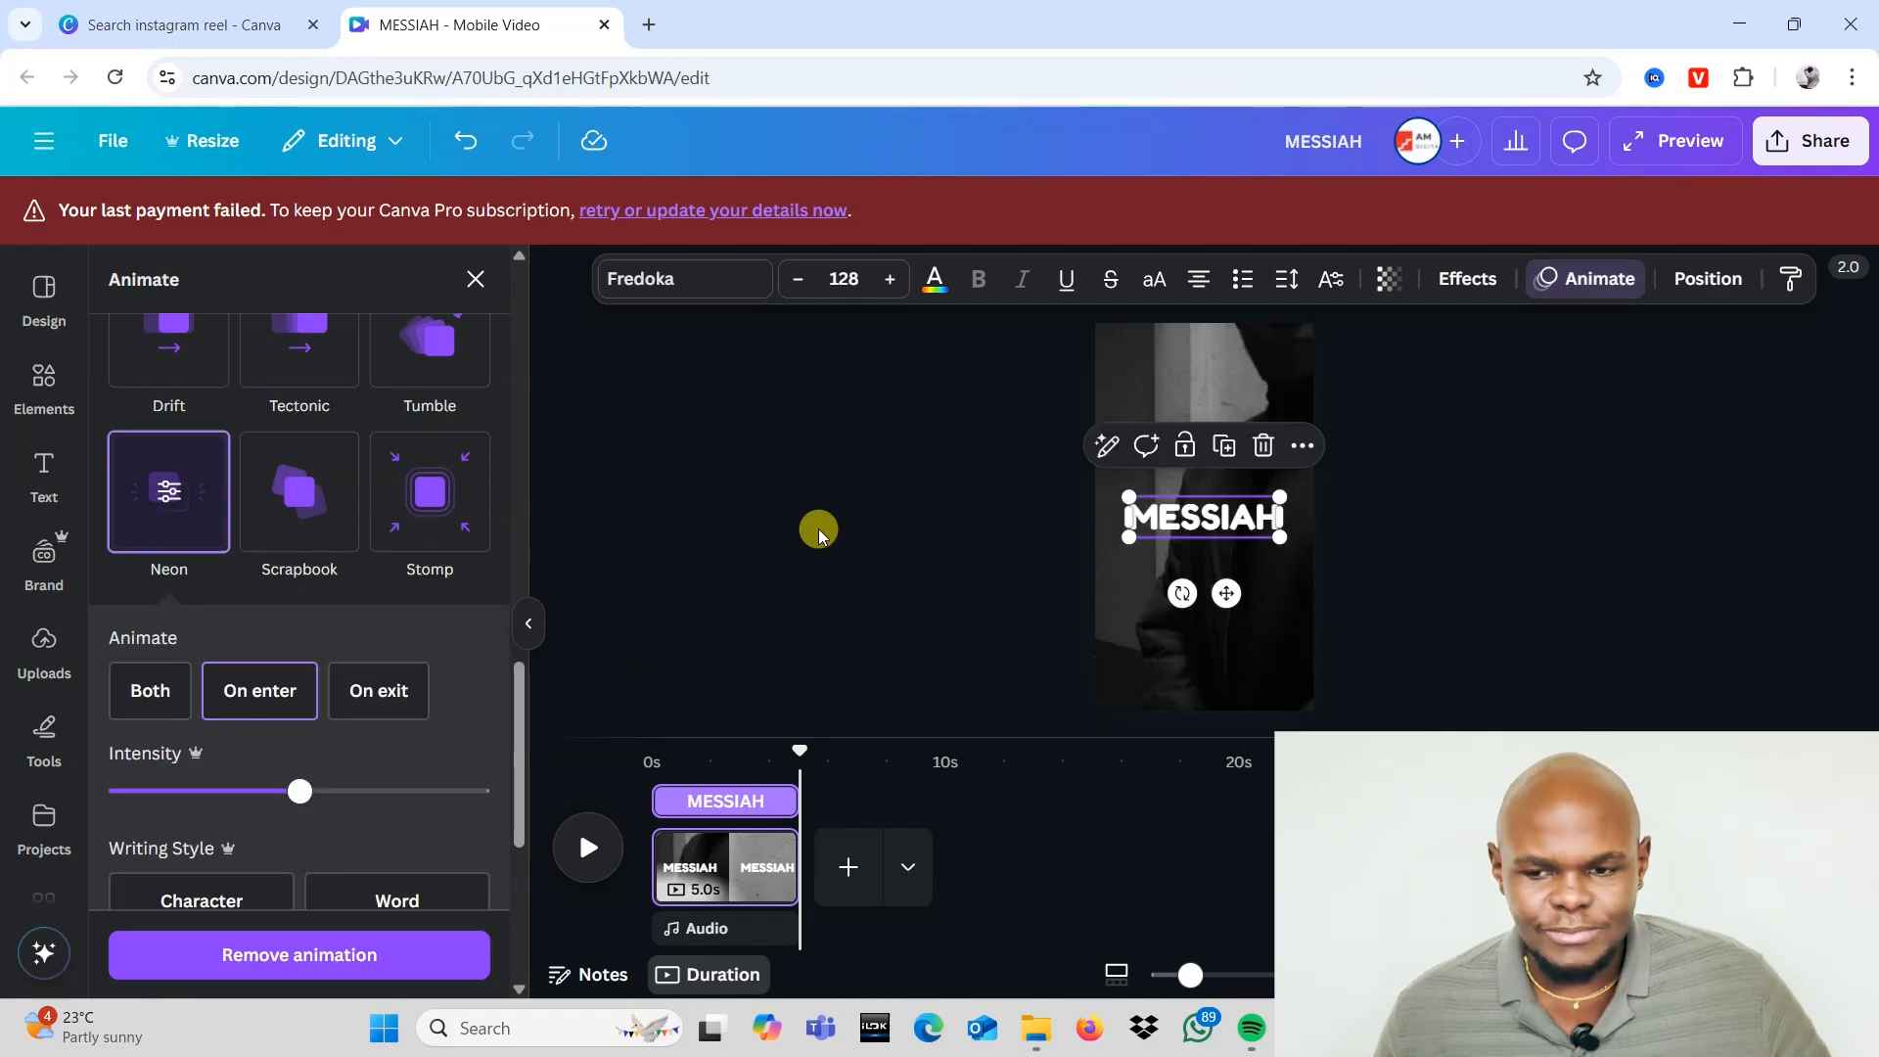
Step: Give the MESSIAH text the Neon style effect and play the video from the beginning
click(1468, 286)
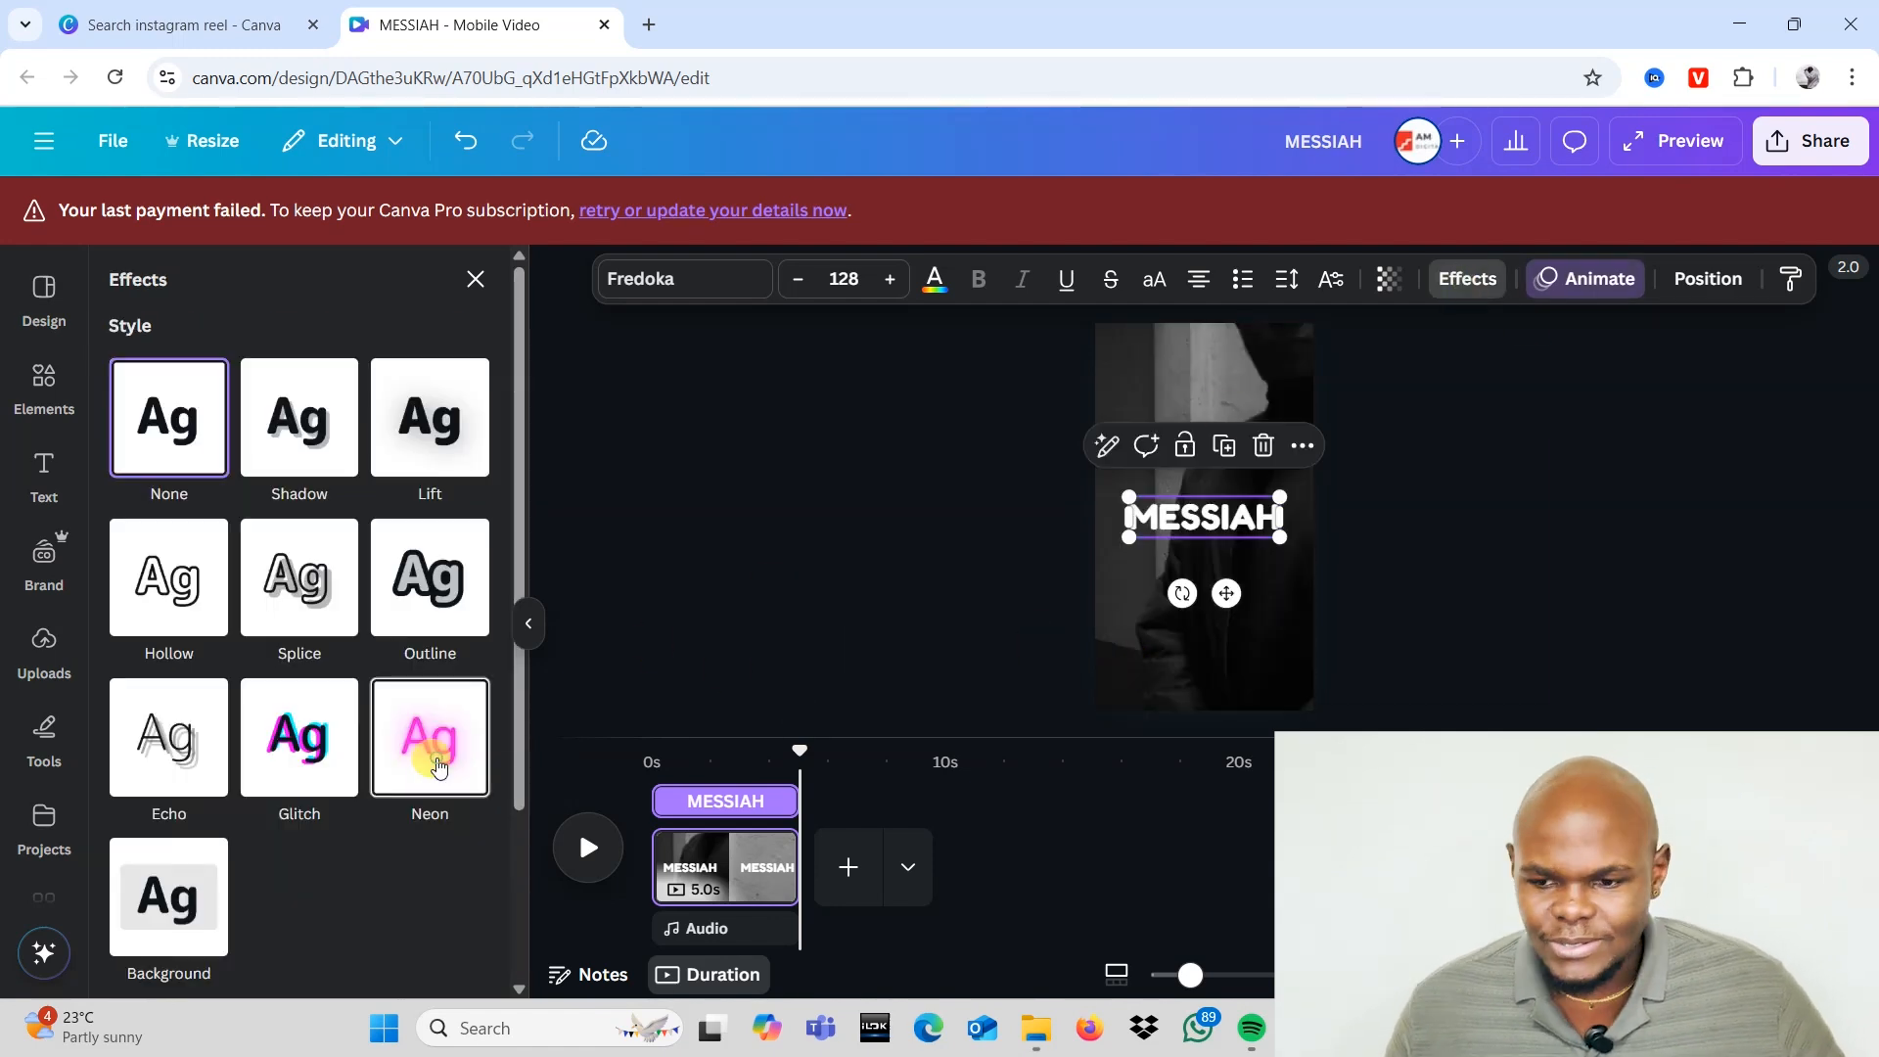
click(421, 729)
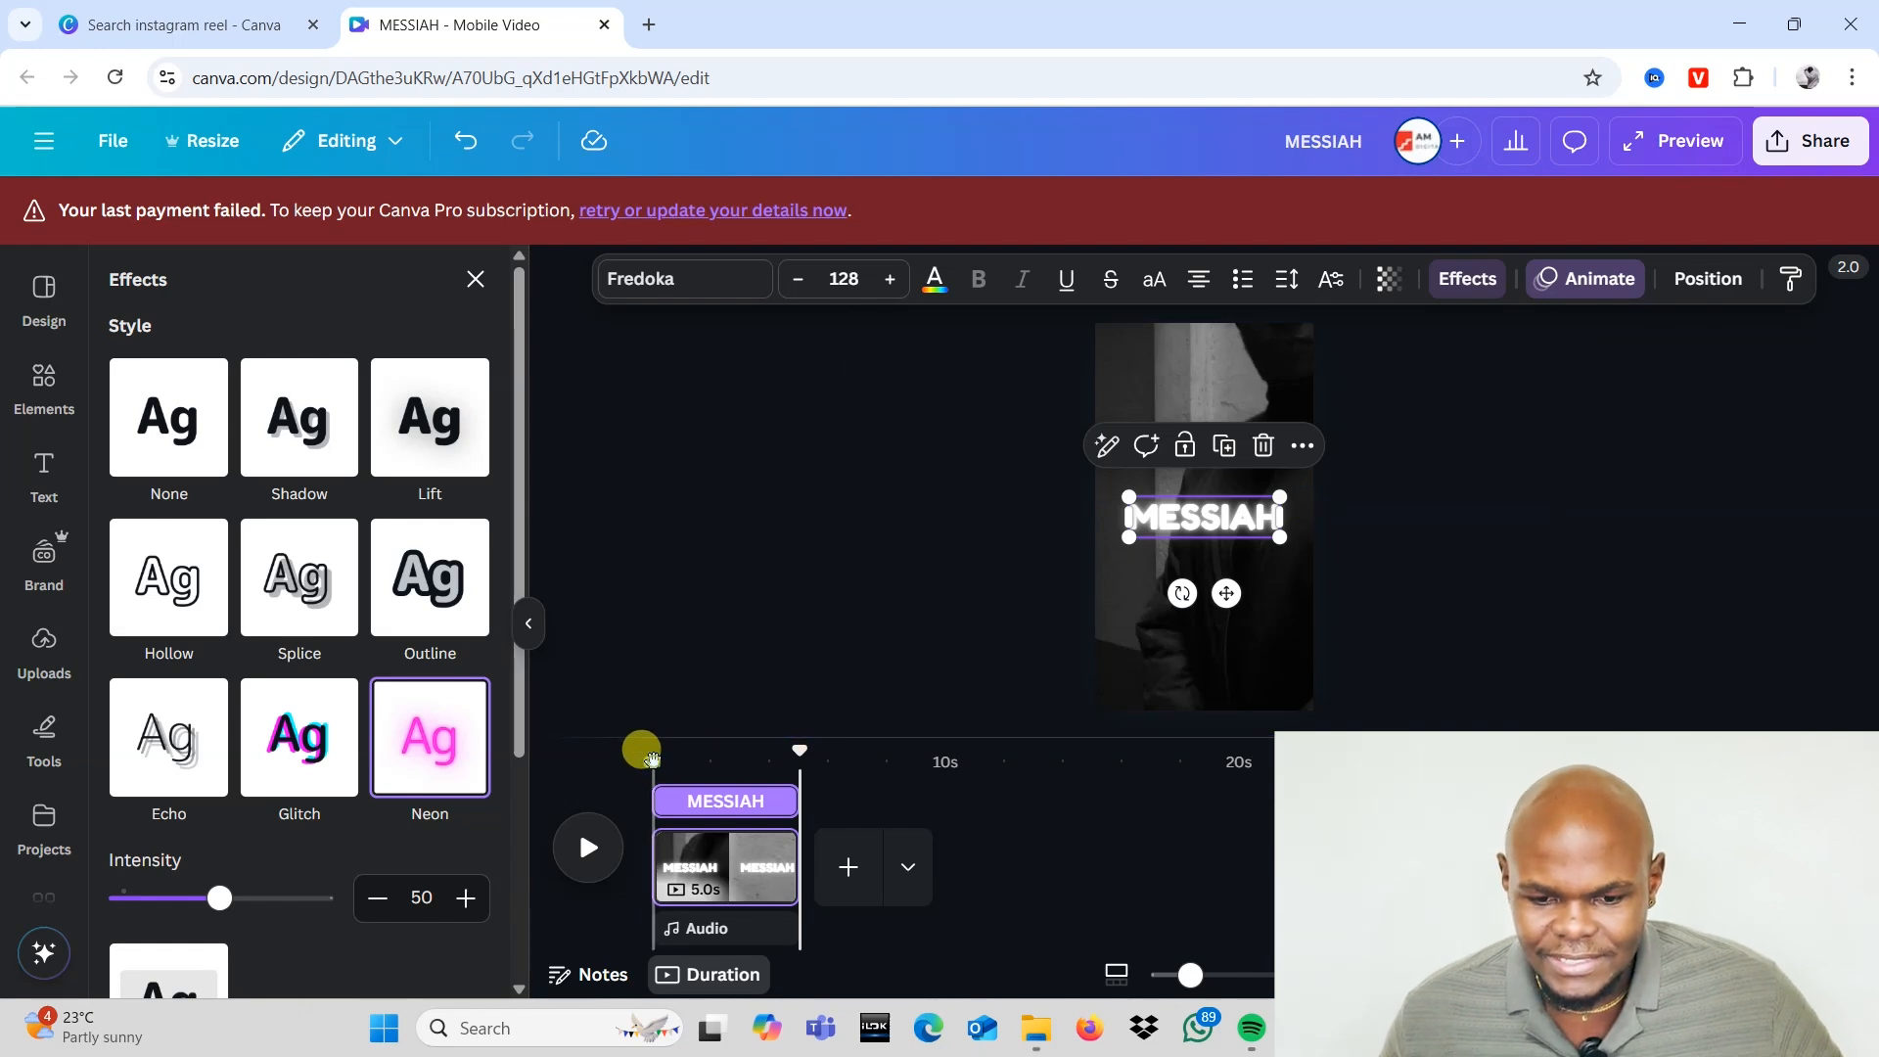
click(652, 760)
click(590, 846)
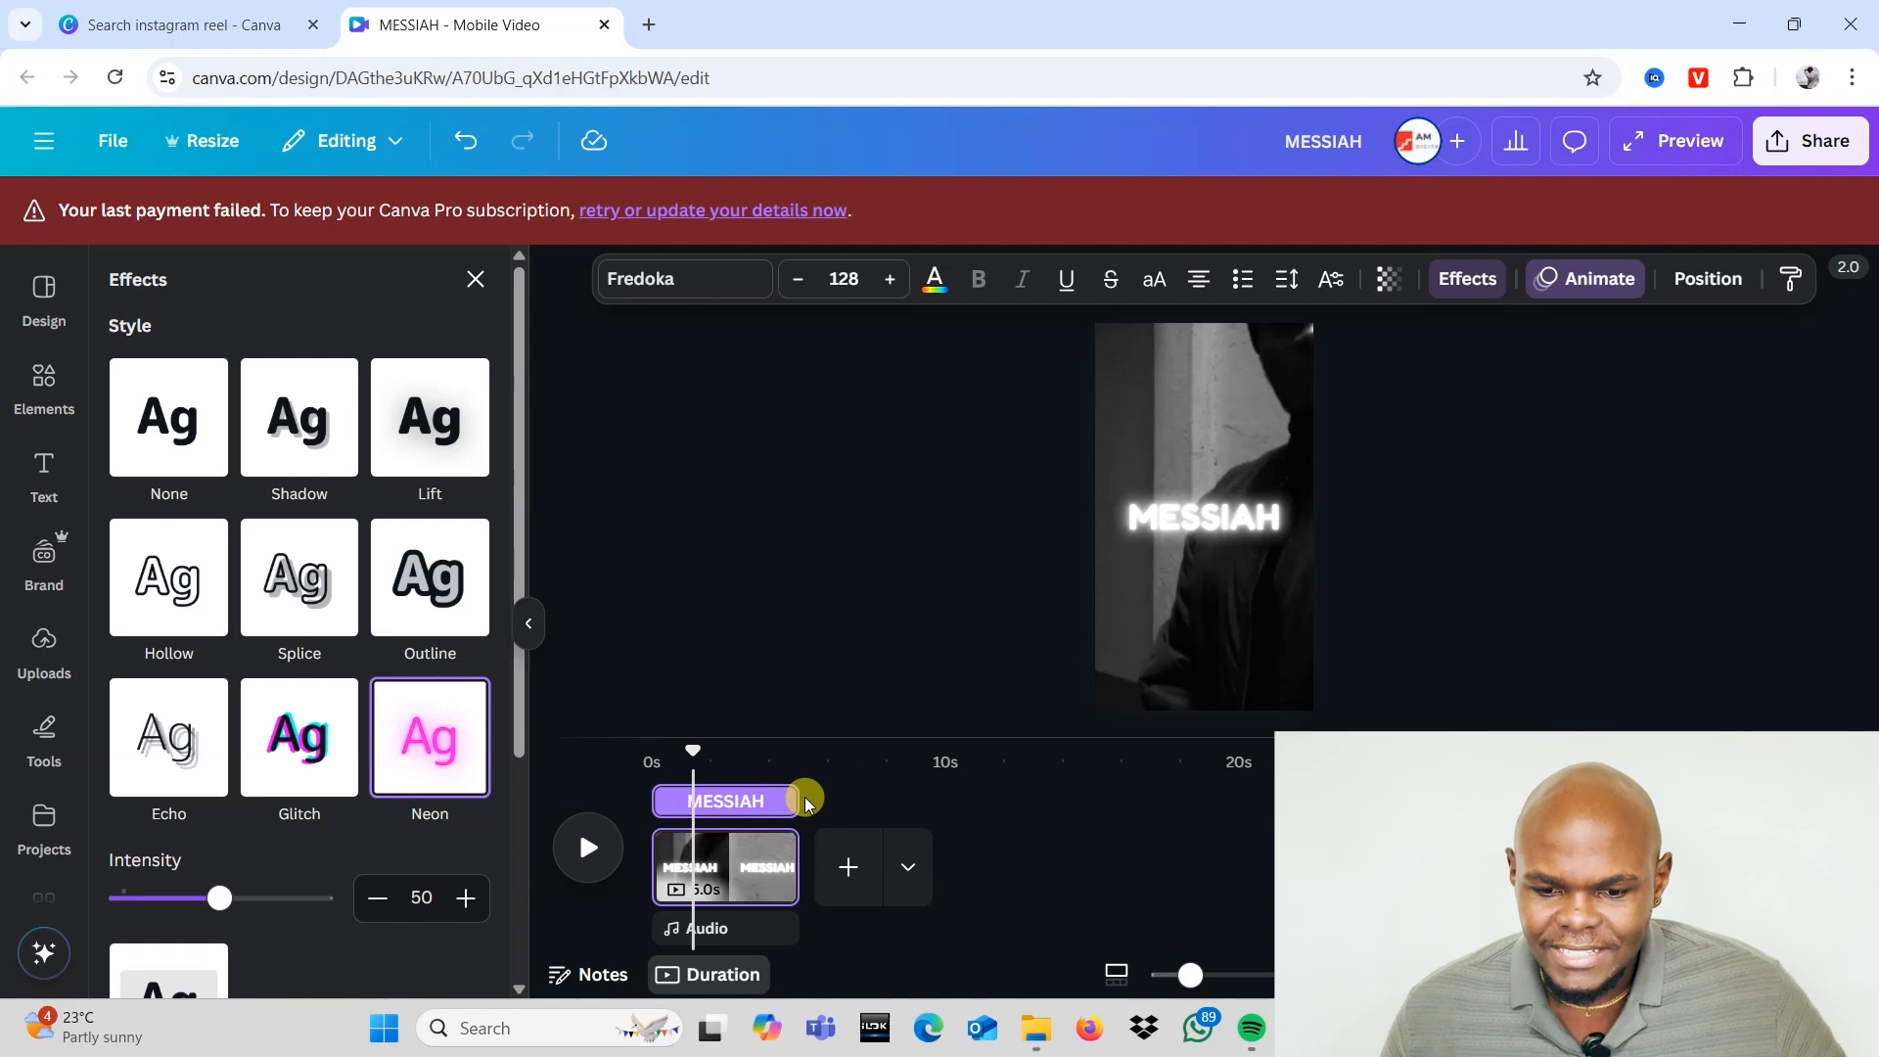
Step: Shorten the MESSIAH text on the timeline so it ends at the playhead, and preview the timing
drag(793, 801, 682, 812)
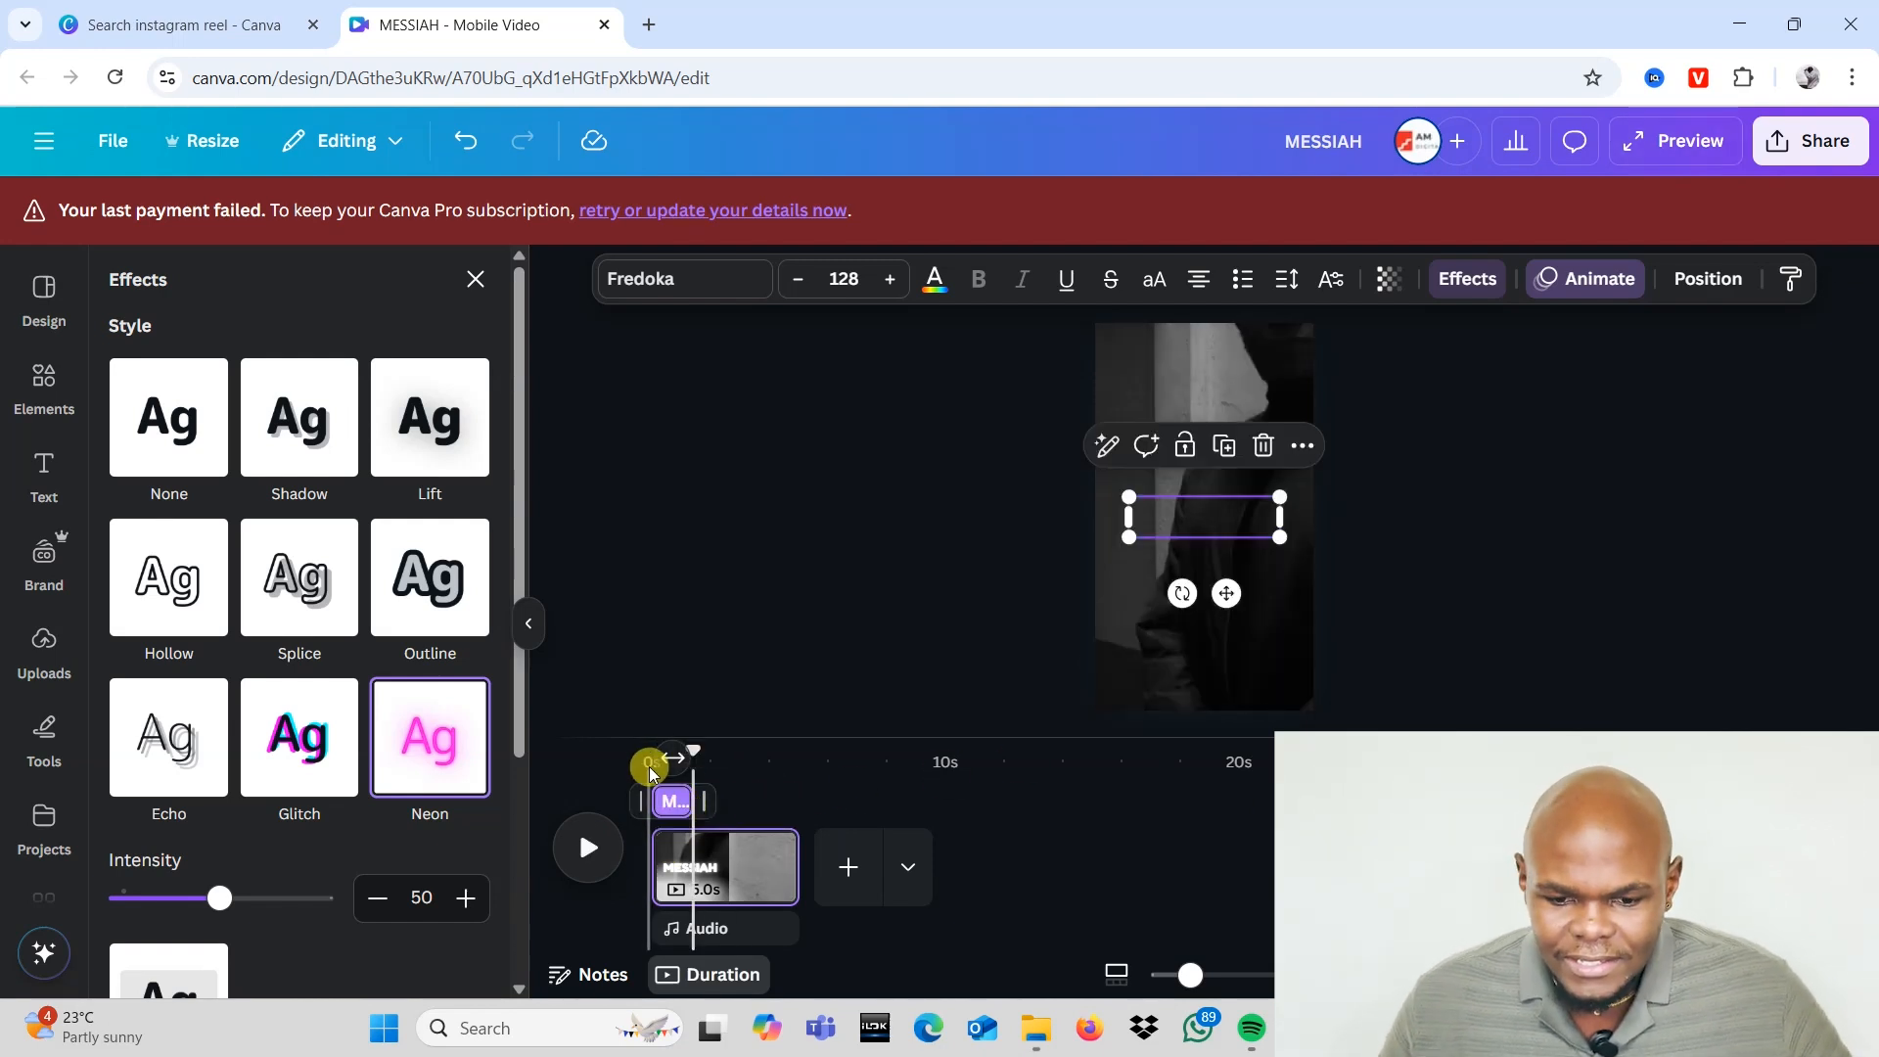
key(space)
key(space)
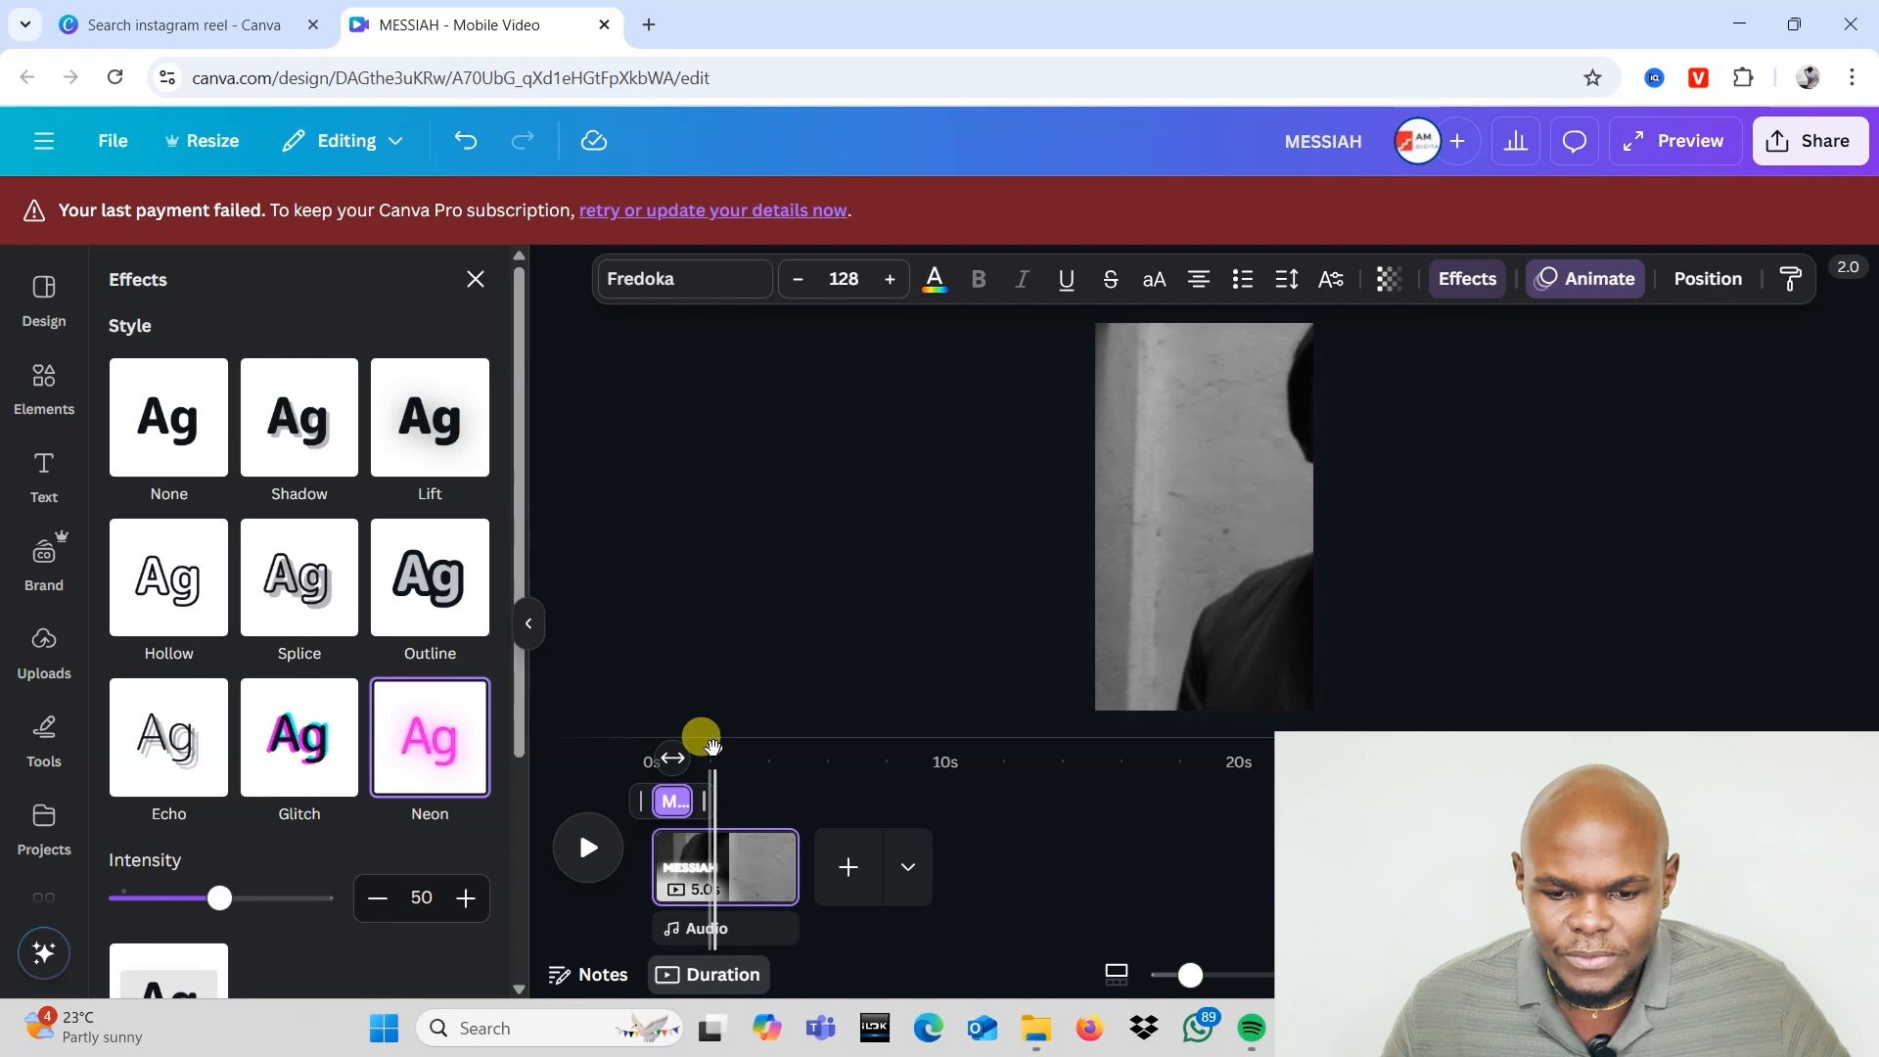
Step: Replay the opening of the video and set the MESSIAH text's Neon animation to Both enter and exit
click(631, 752)
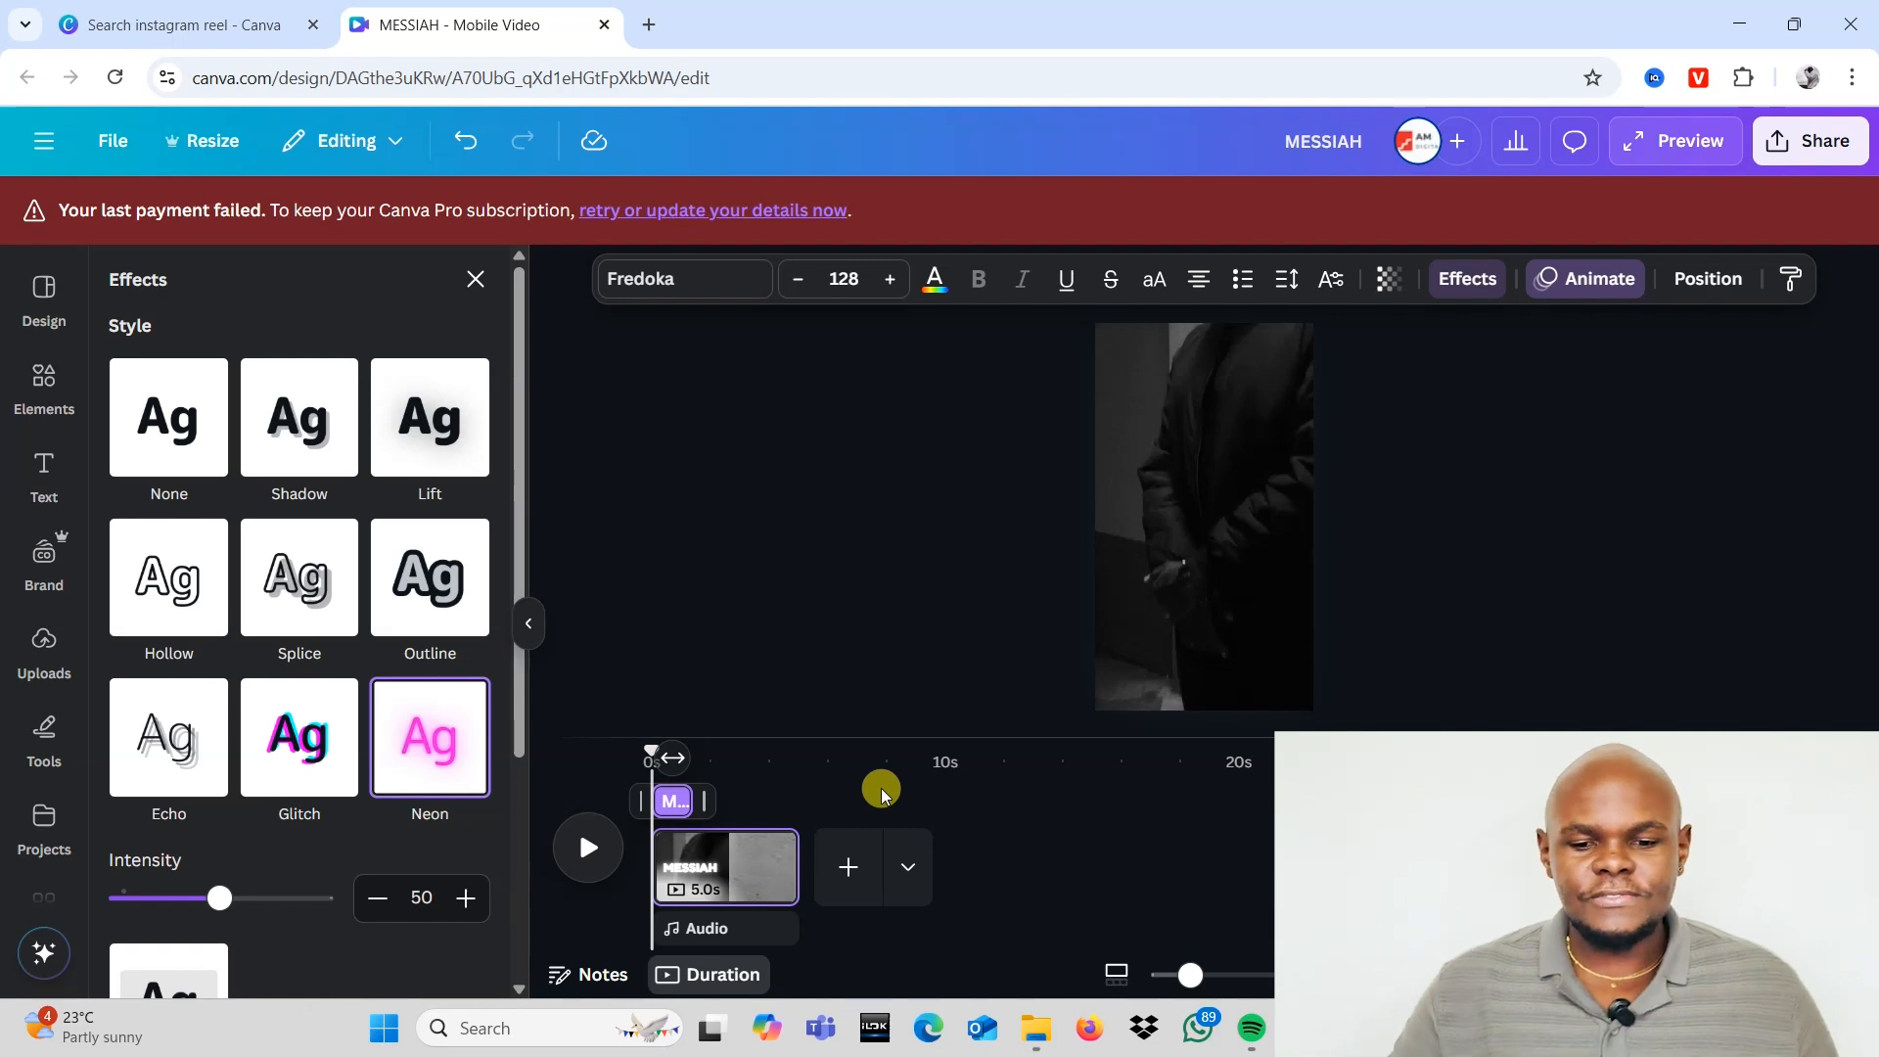
click(588, 849)
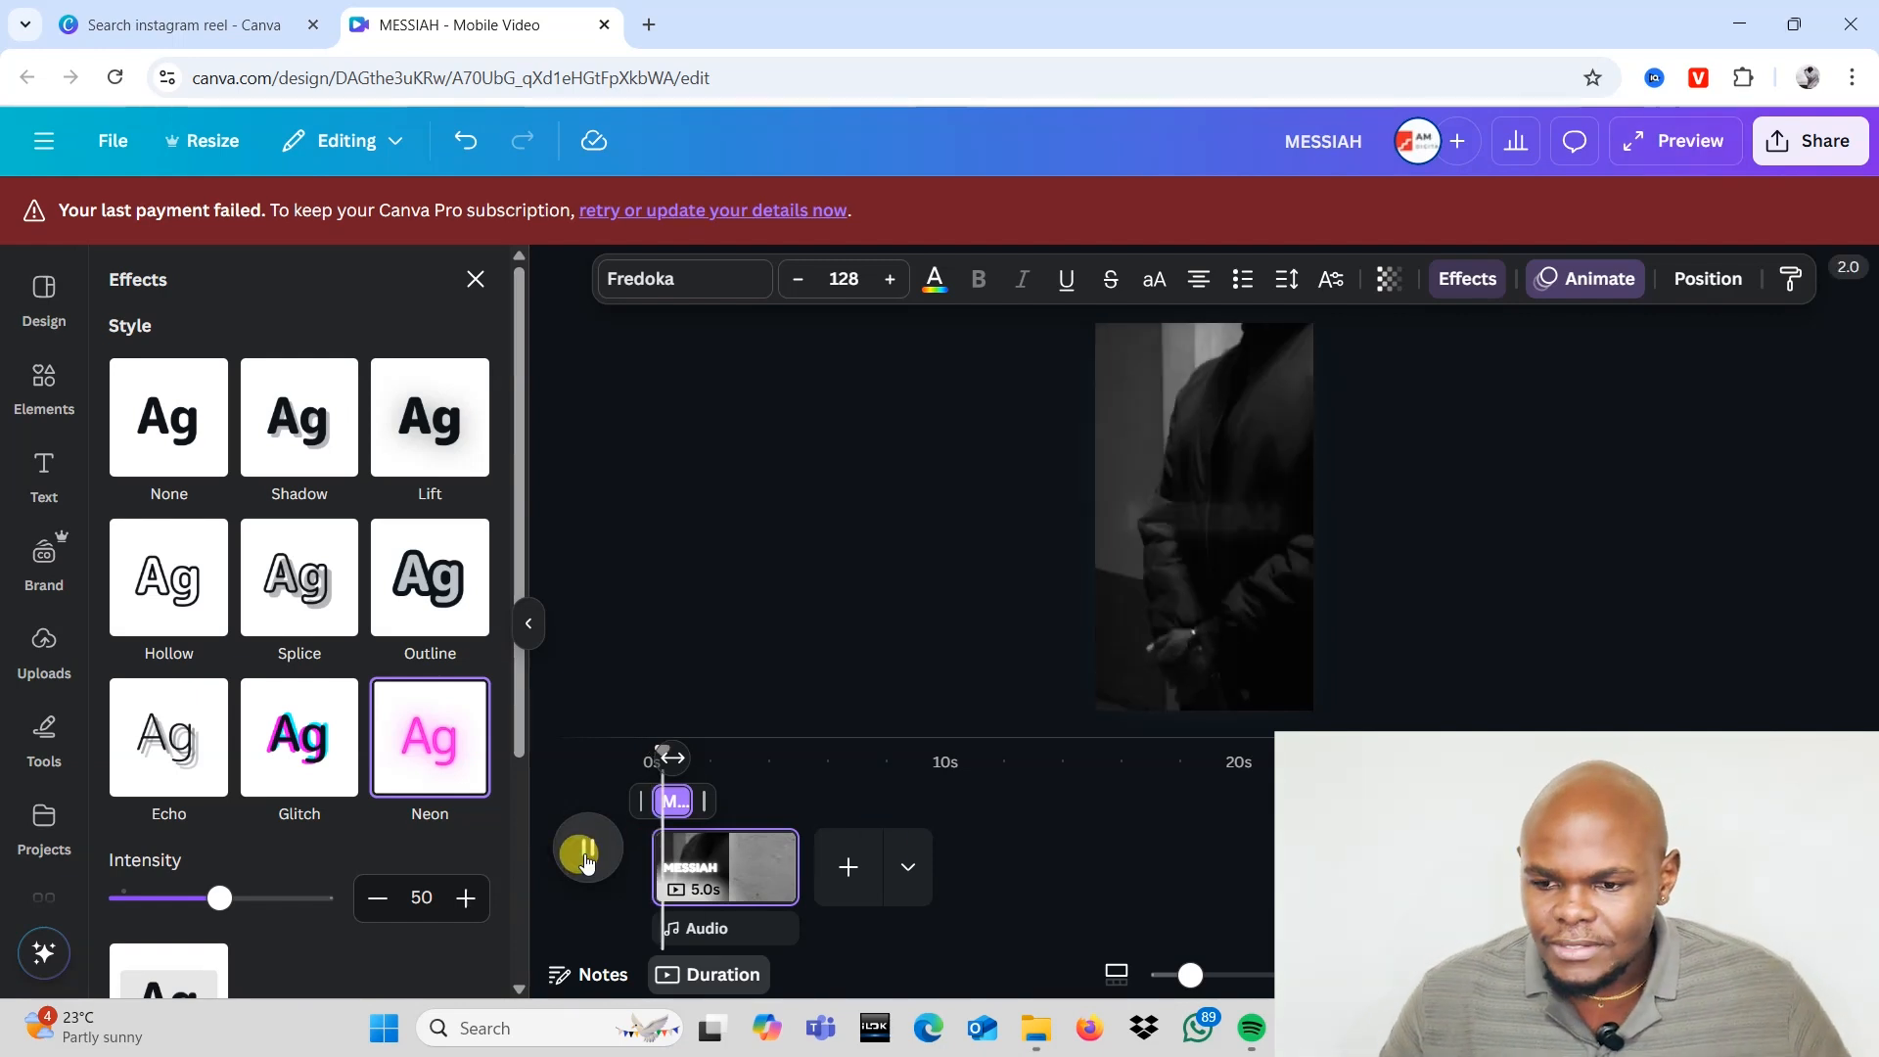
click(586, 852)
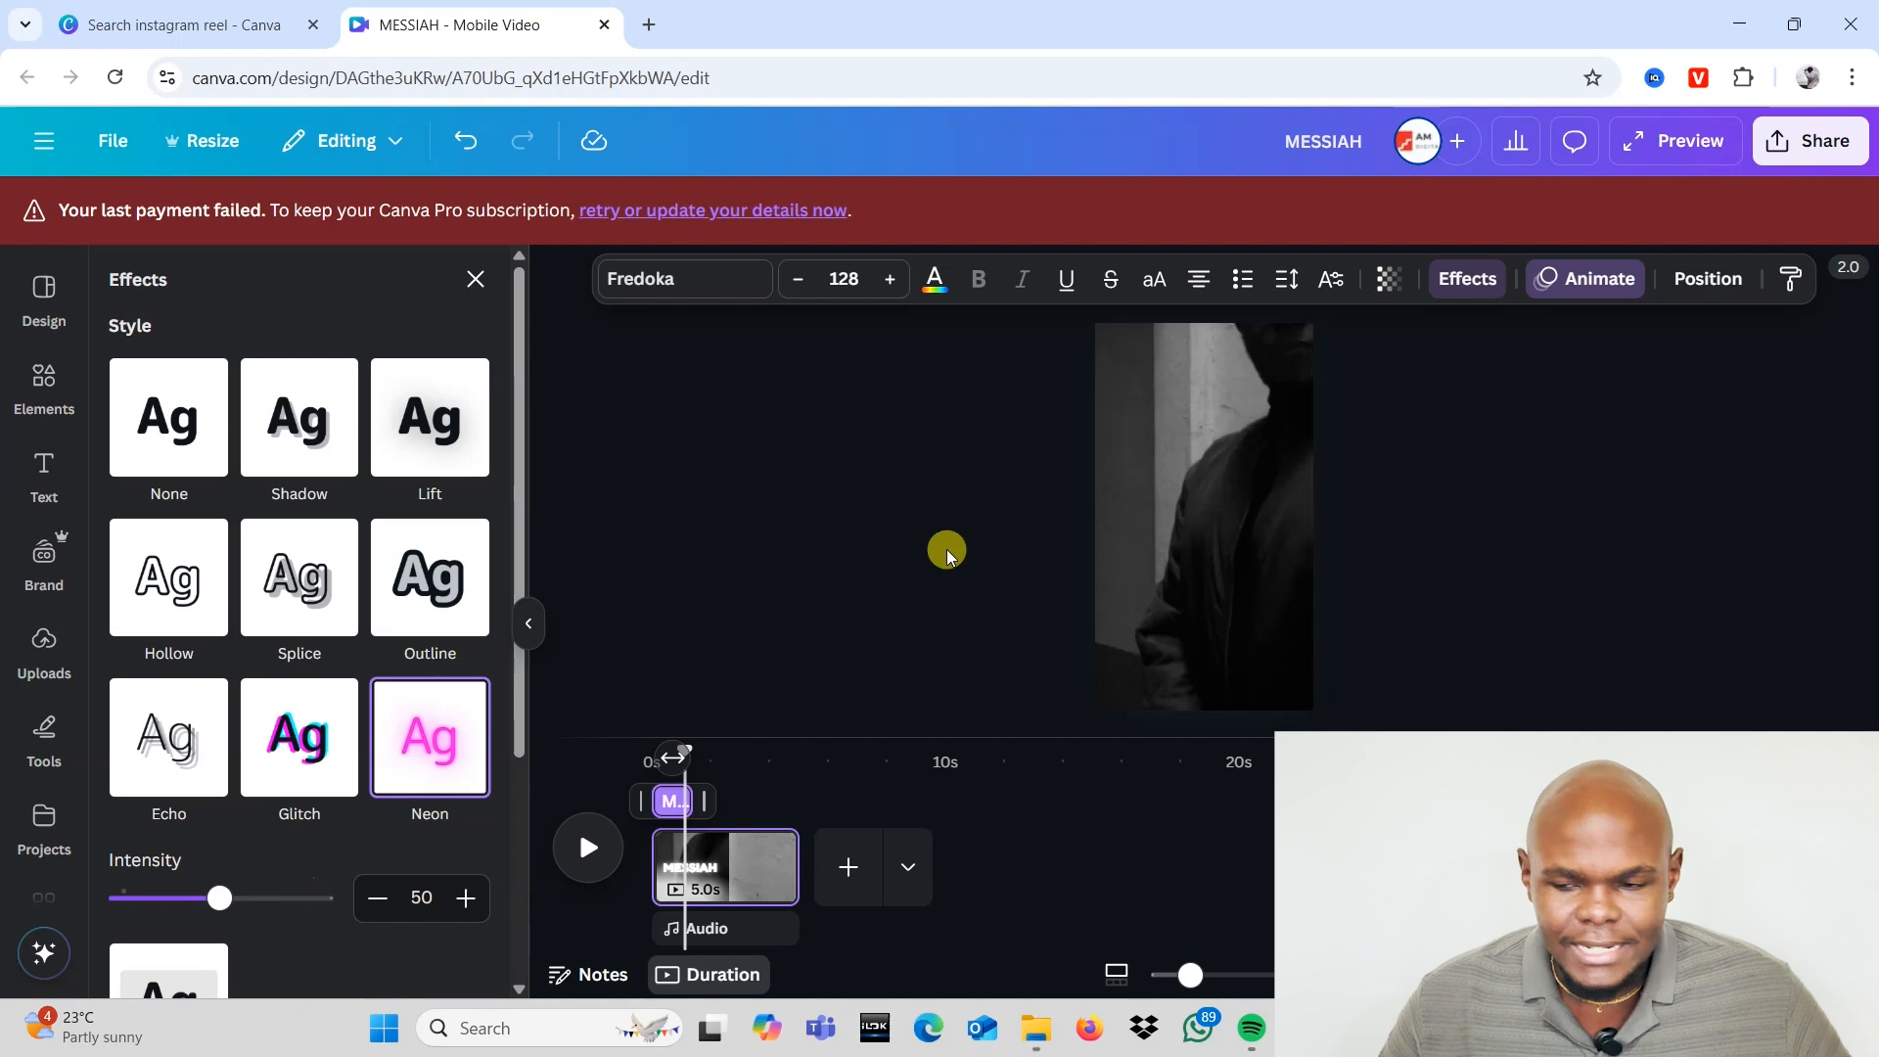
click(1585, 279)
scroll(369, 650, down, 5)
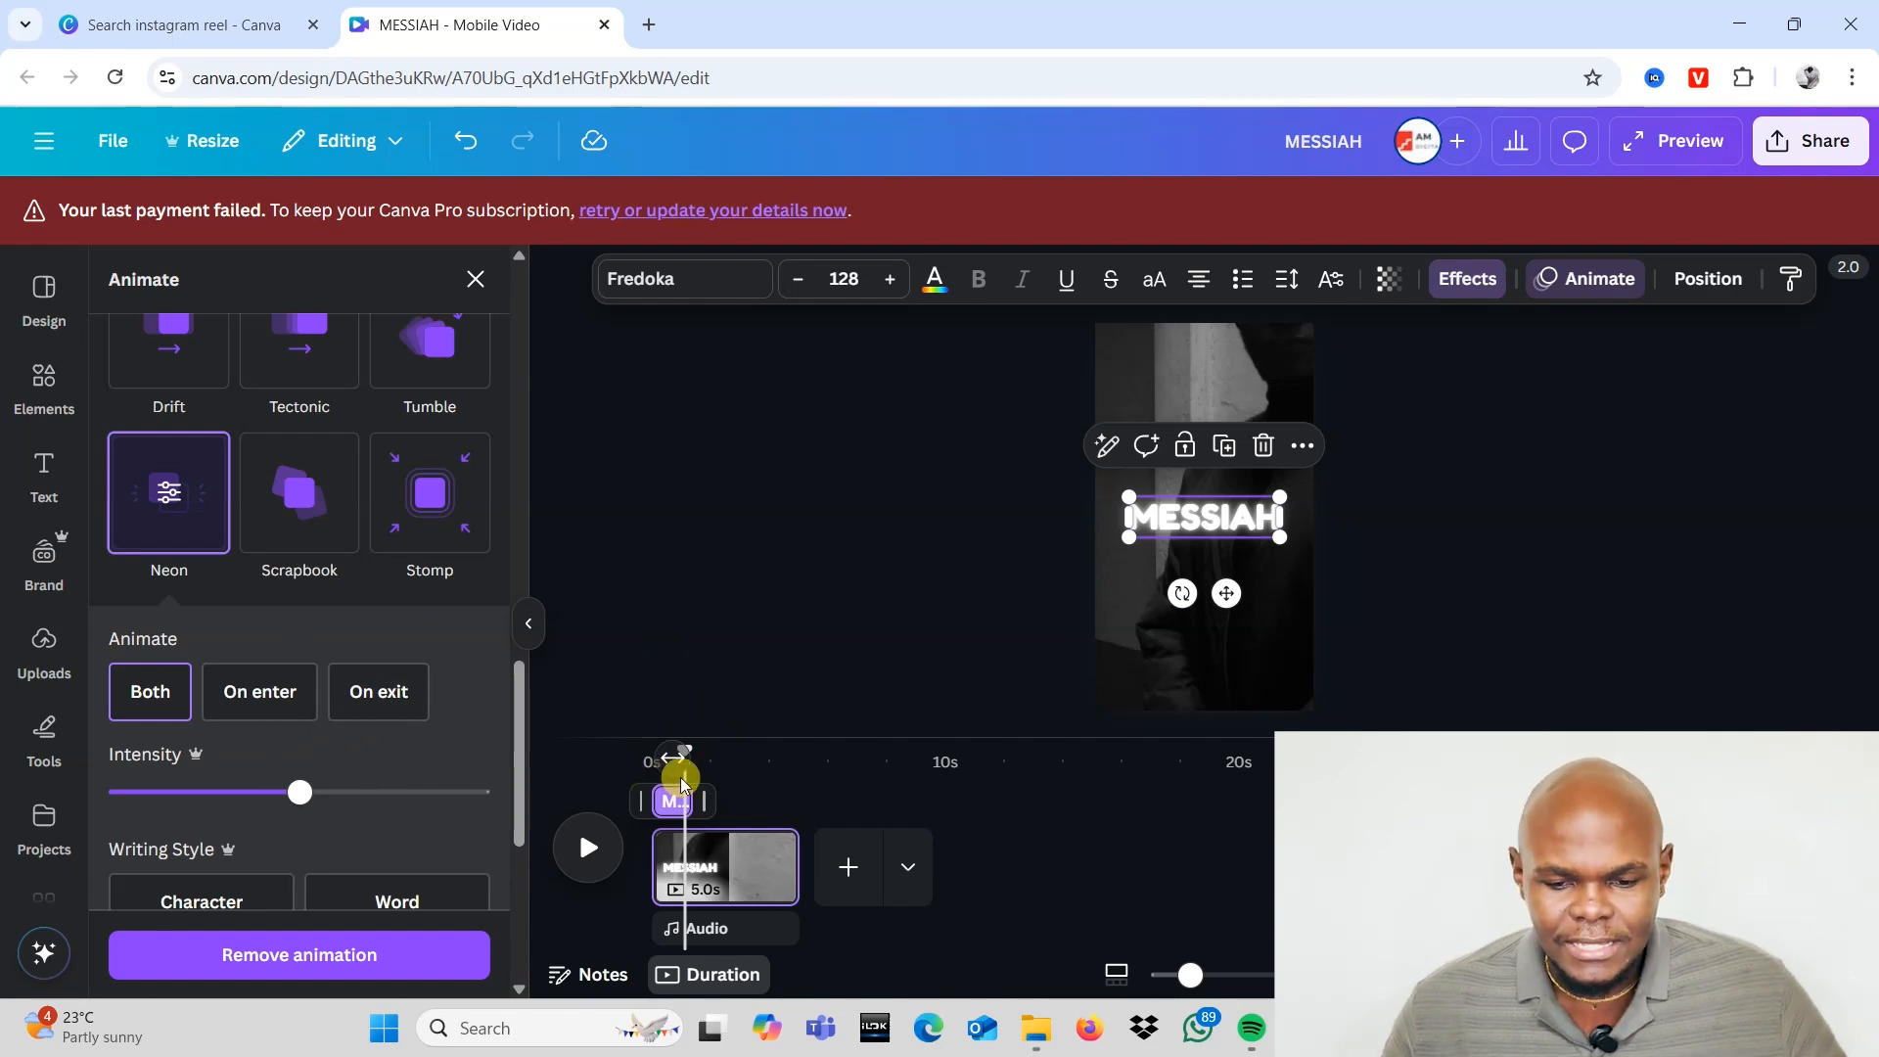
Step: Add a second text box and make it start on the timeline where the MESSIAH text ends
drag(690, 751, 698, 750)
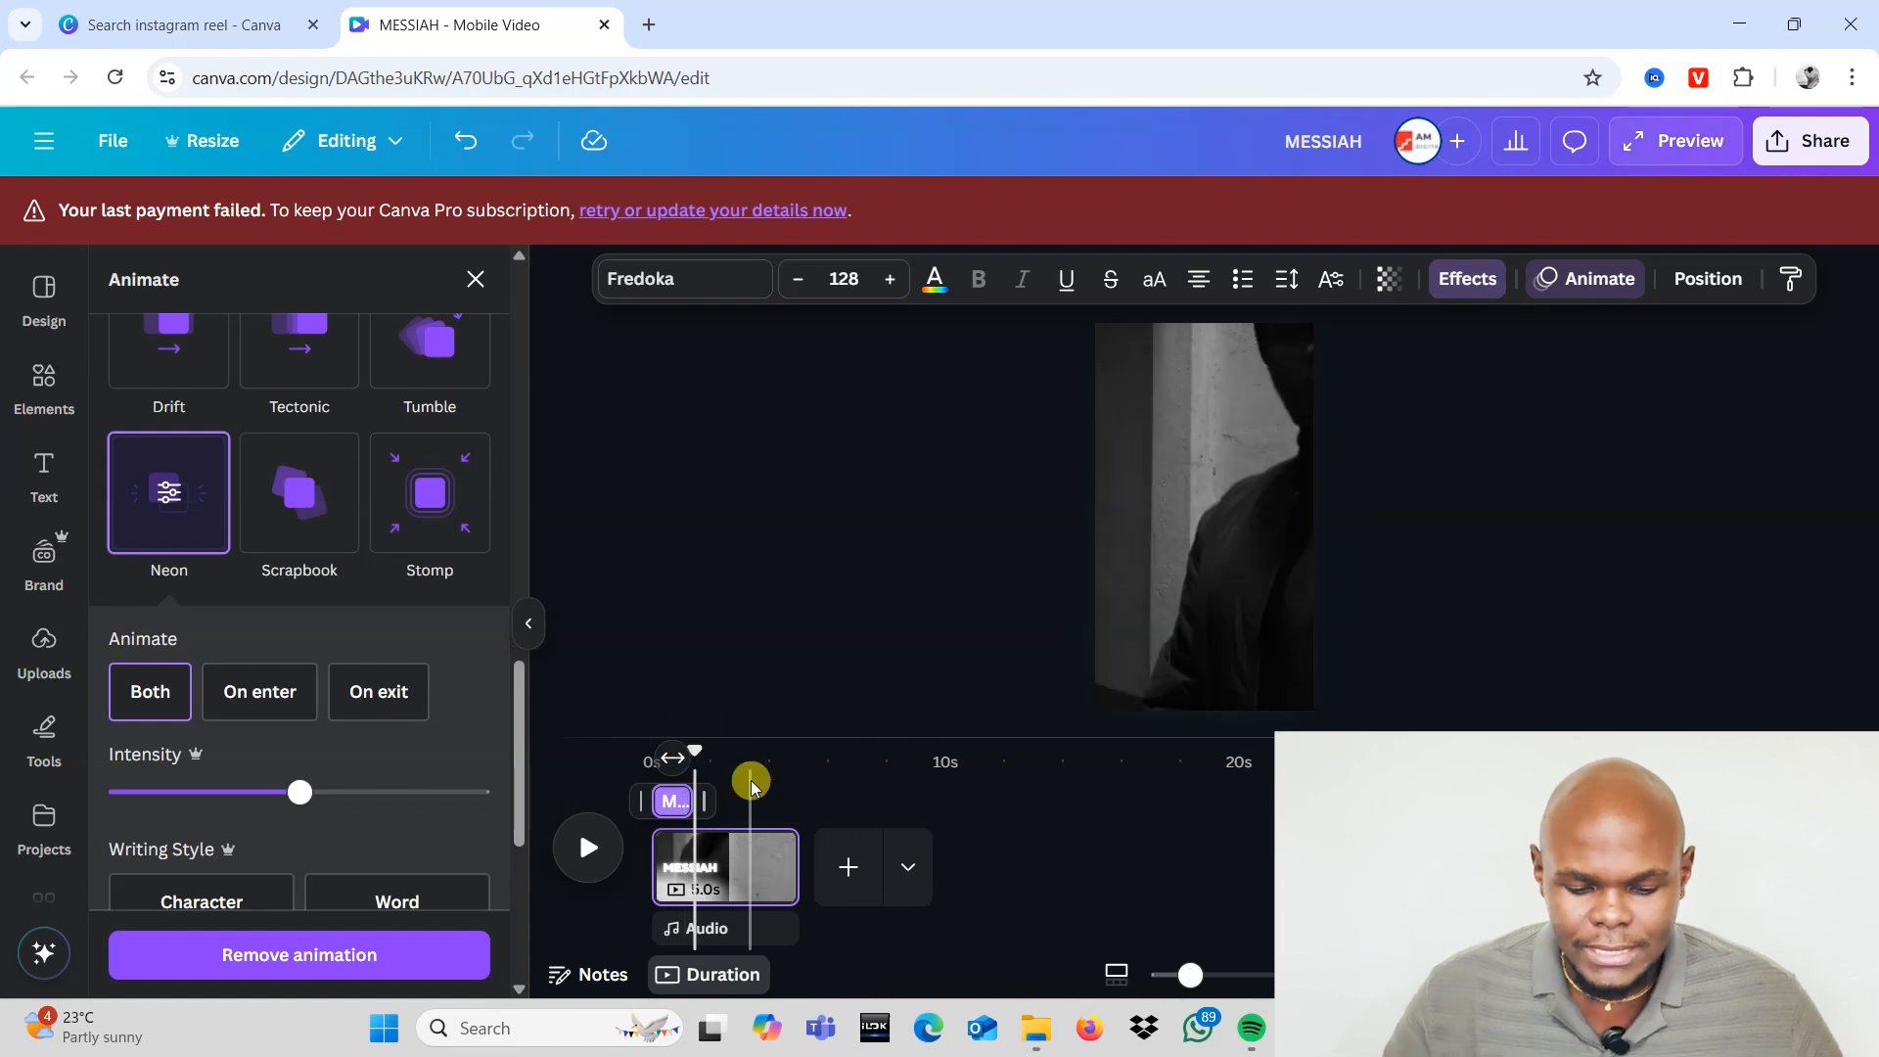
key(t)
drag(690, 788, 728, 805)
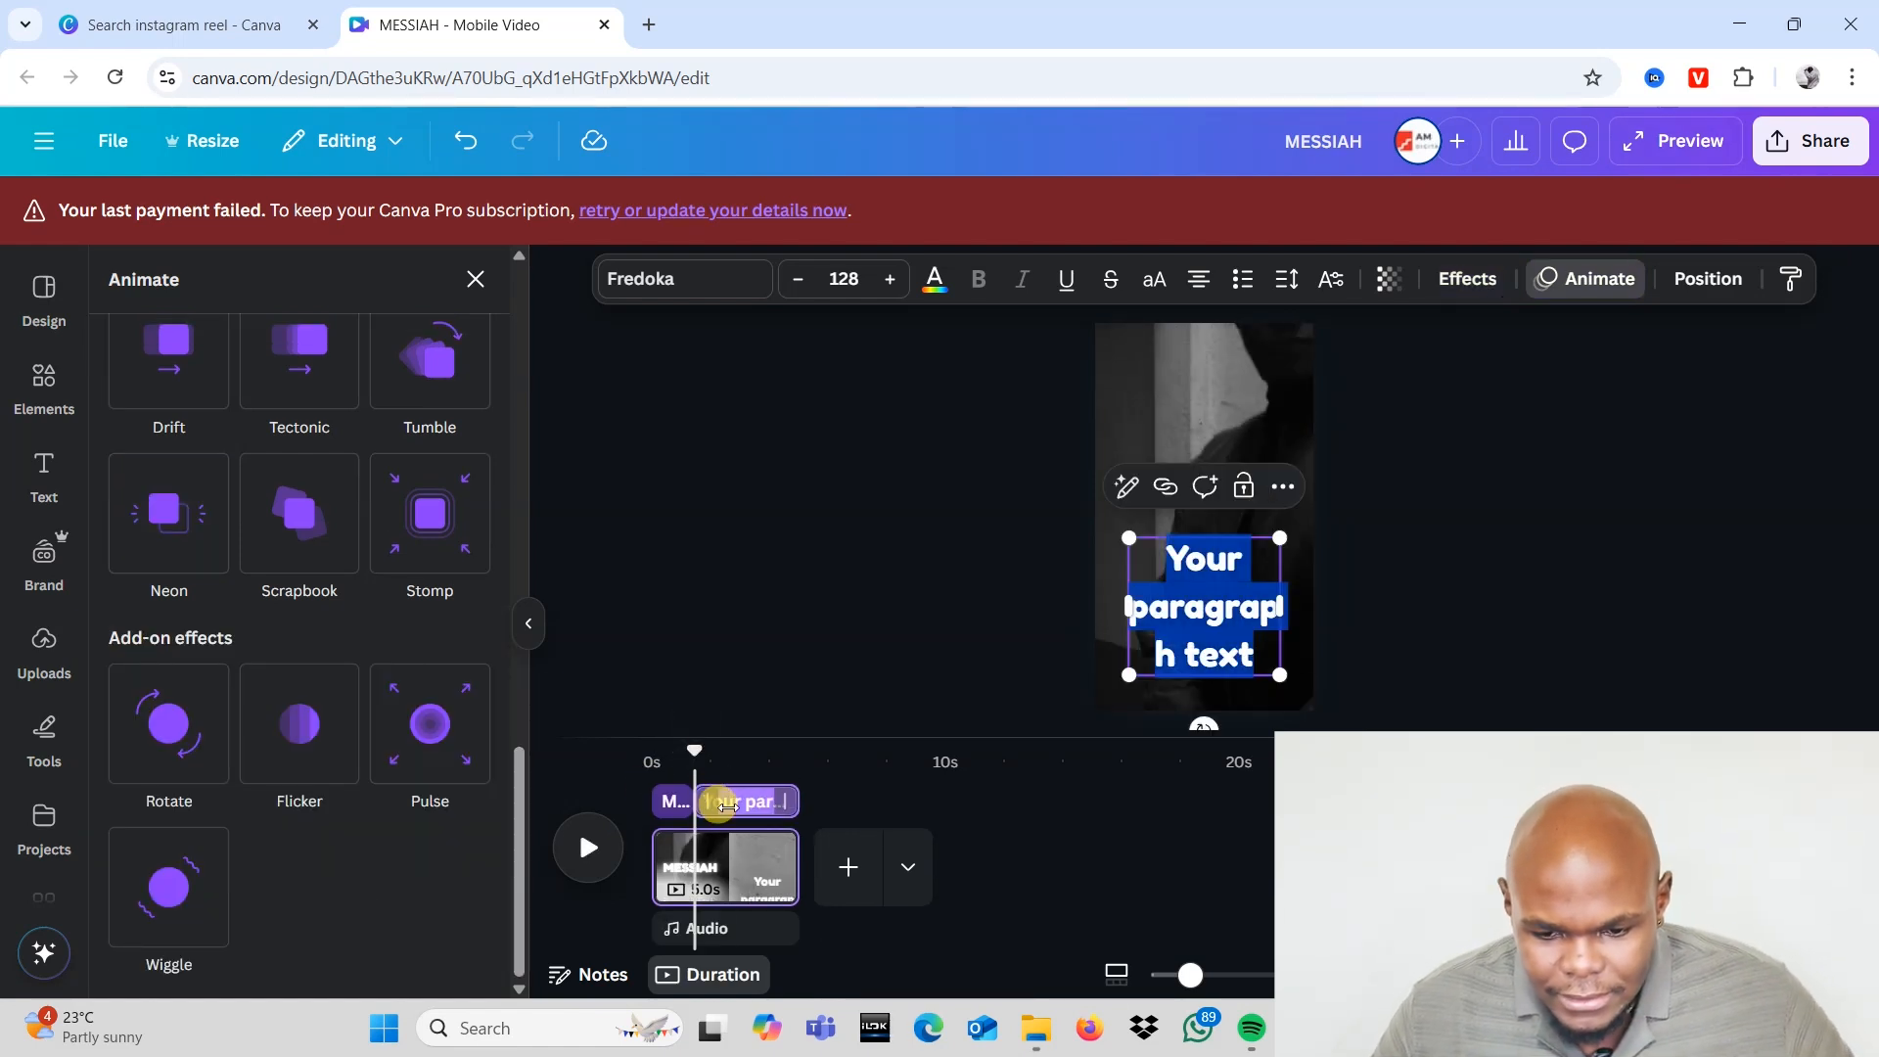
Step: Copy the MESSIAH text and paste it over the placeholder in the second text box
click(675, 778)
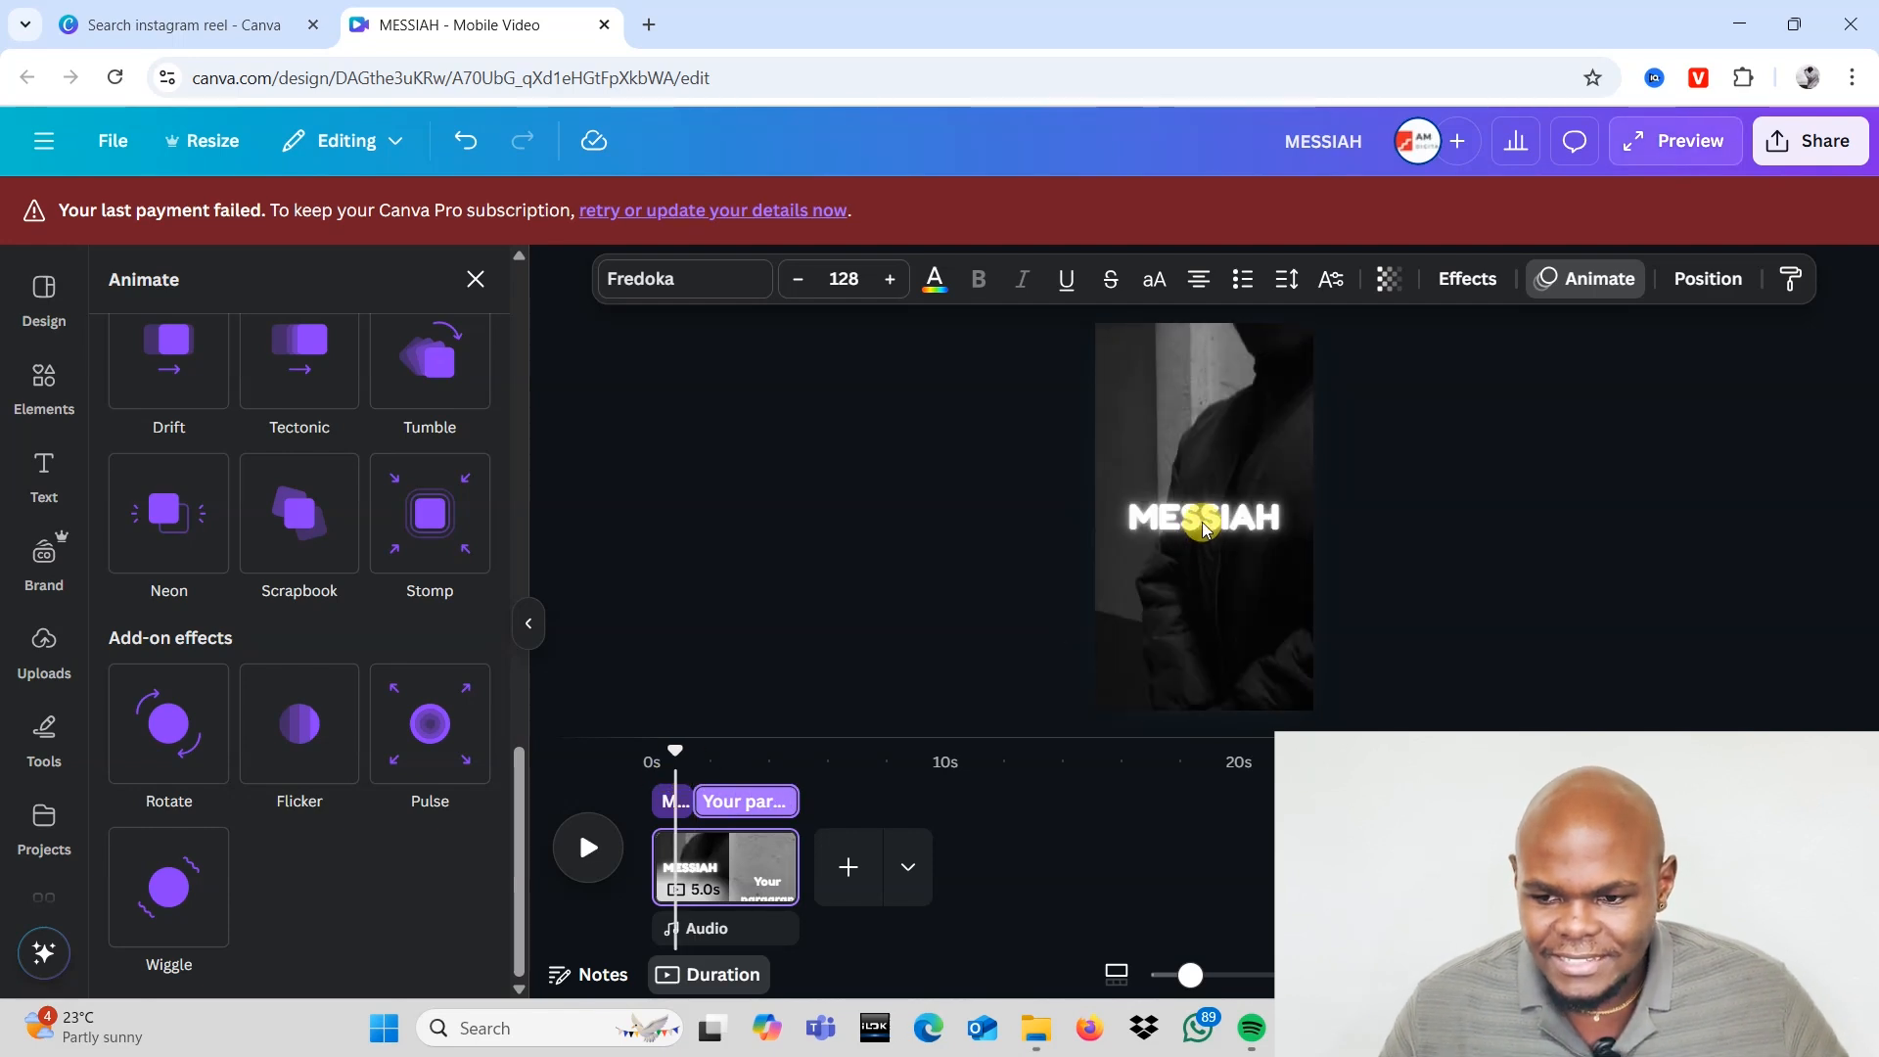
click(1203, 529)
double_click(1233, 524)
key(ctrl+c)
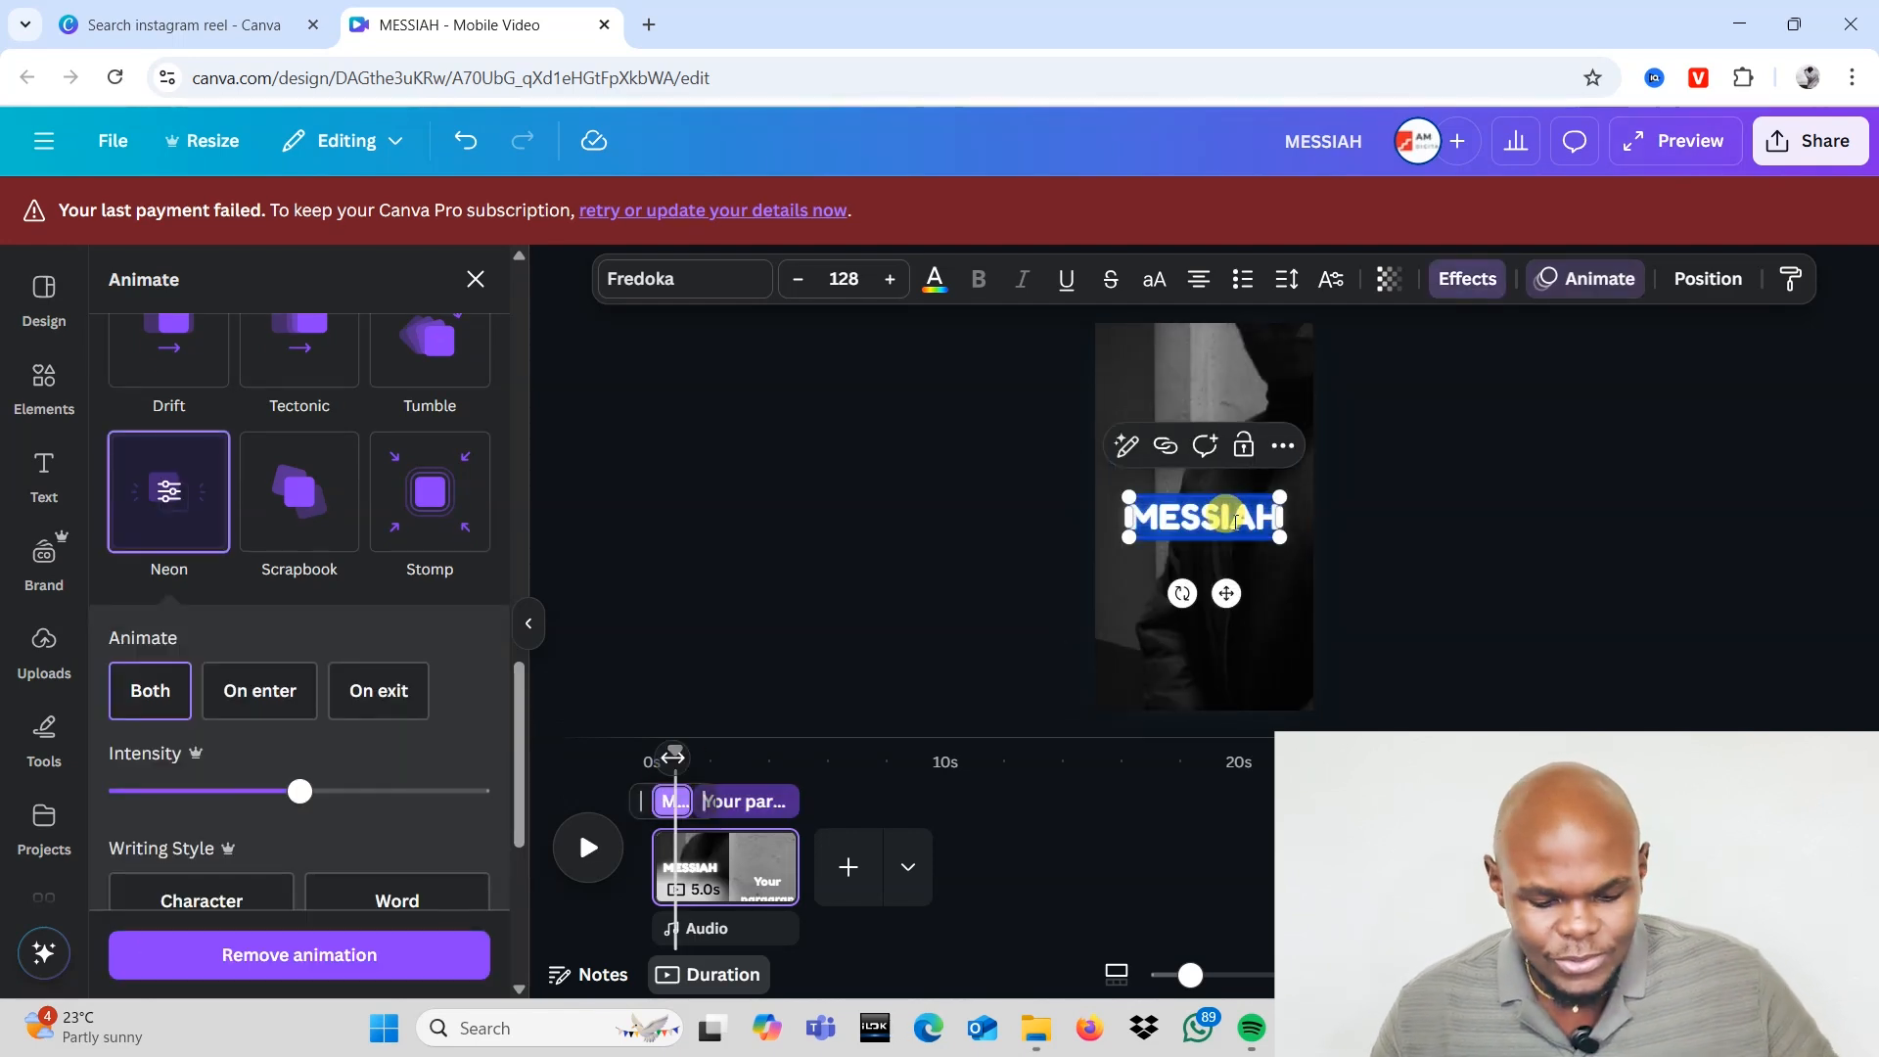
click(734, 773)
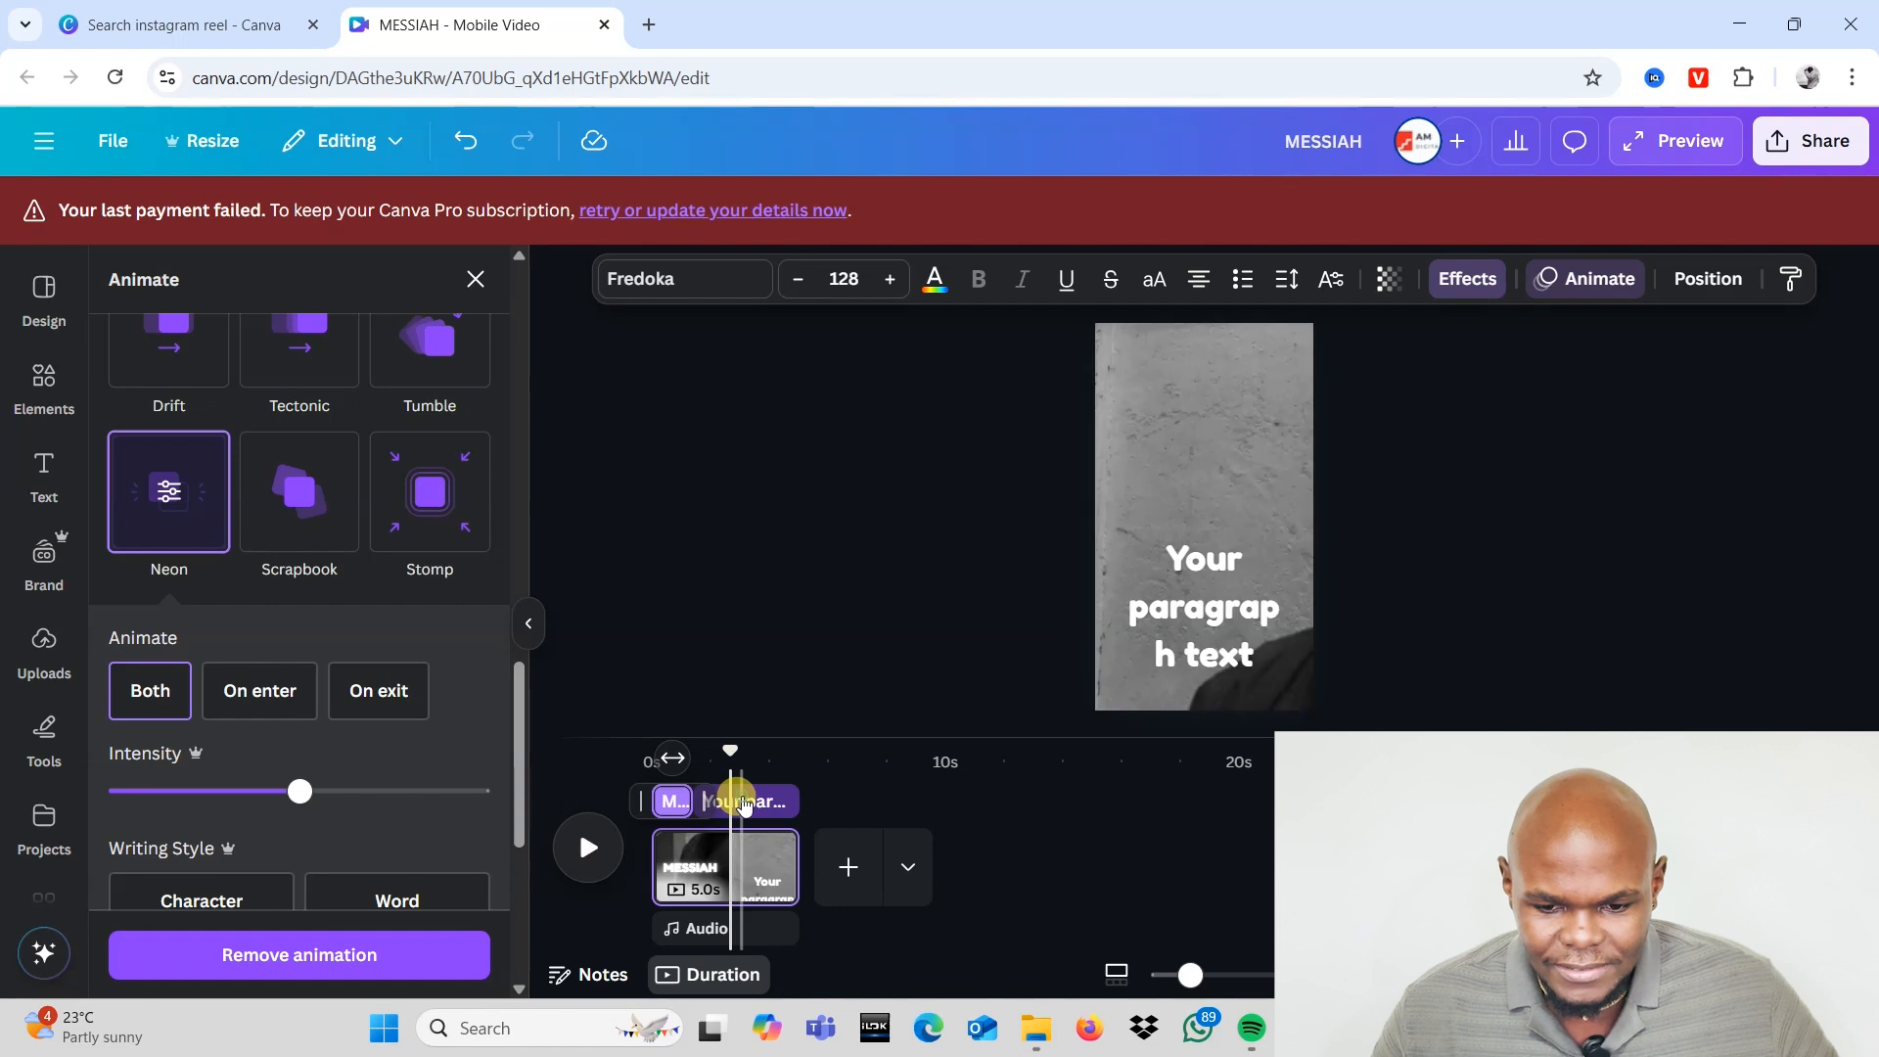
click(1150, 636)
double_click(1177, 622)
key(ctrl+v)
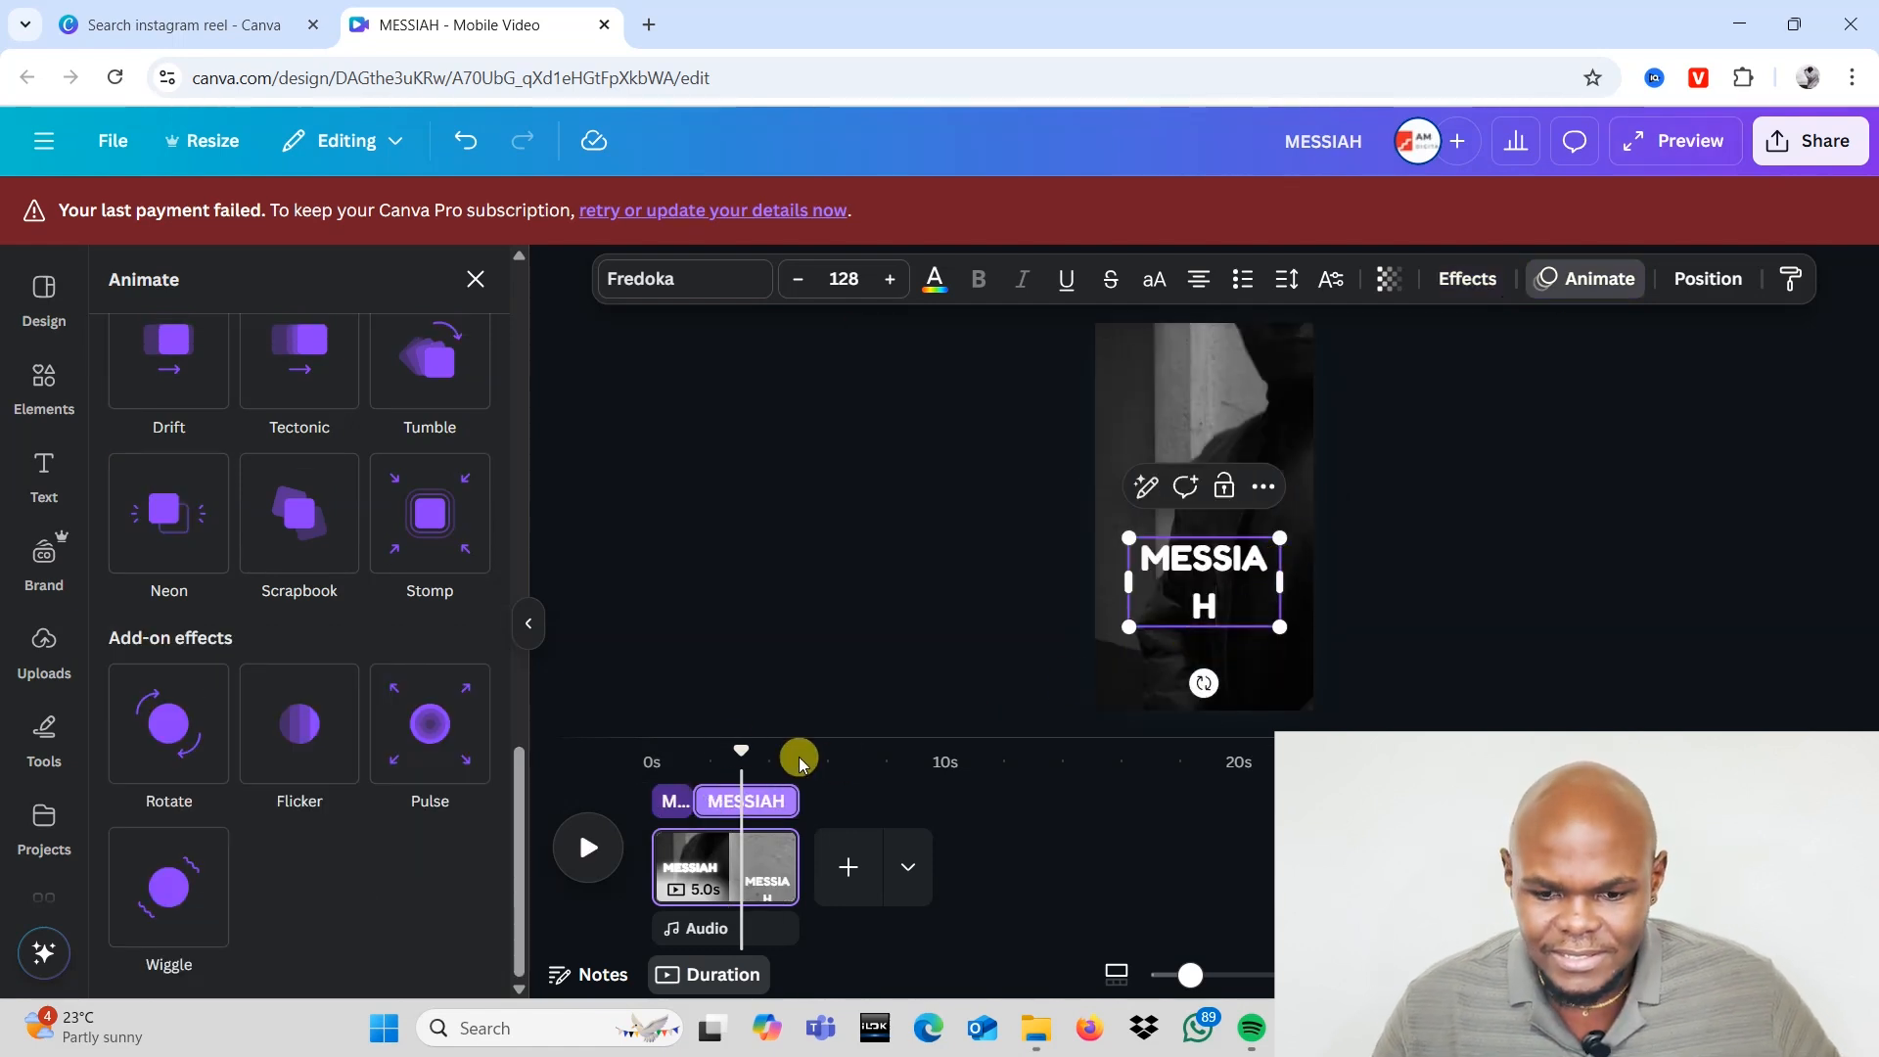
Step: Widen the second MESSIAH text box so the word fits on one line
click(669, 802)
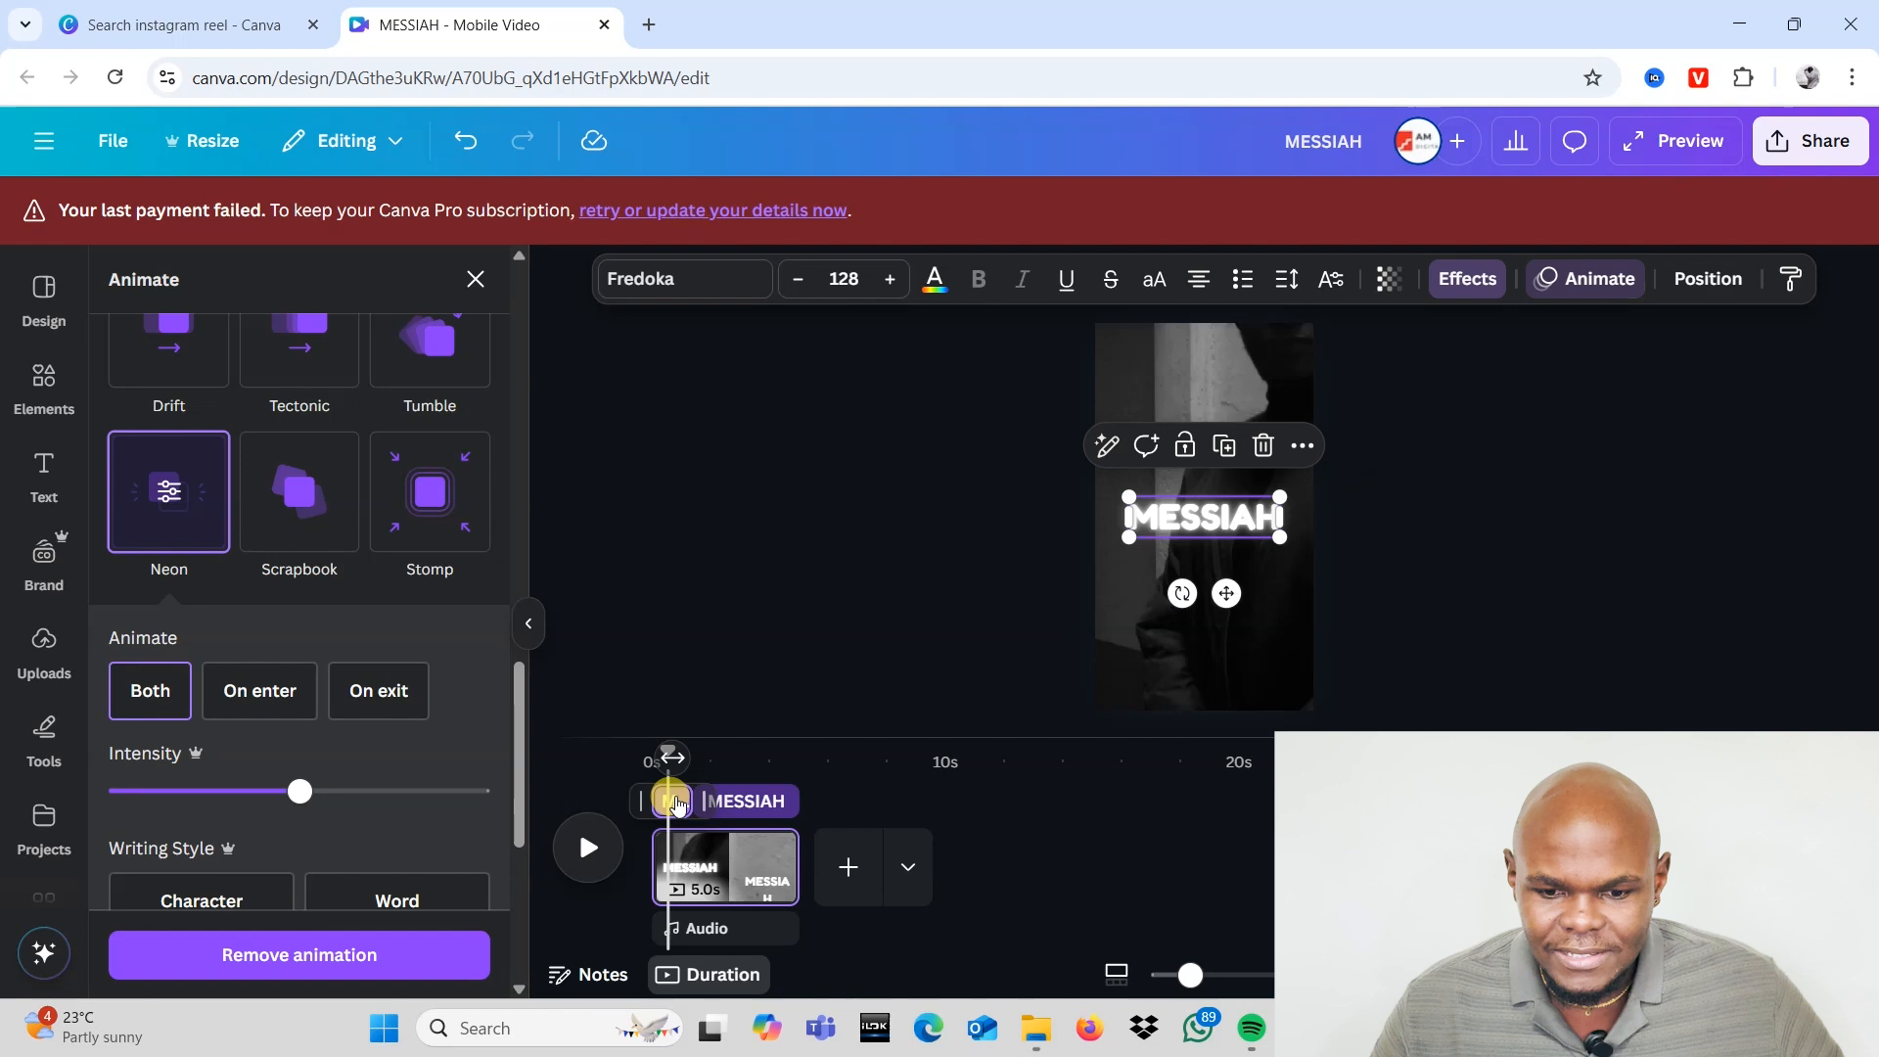
click(758, 757)
click(1235, 569)
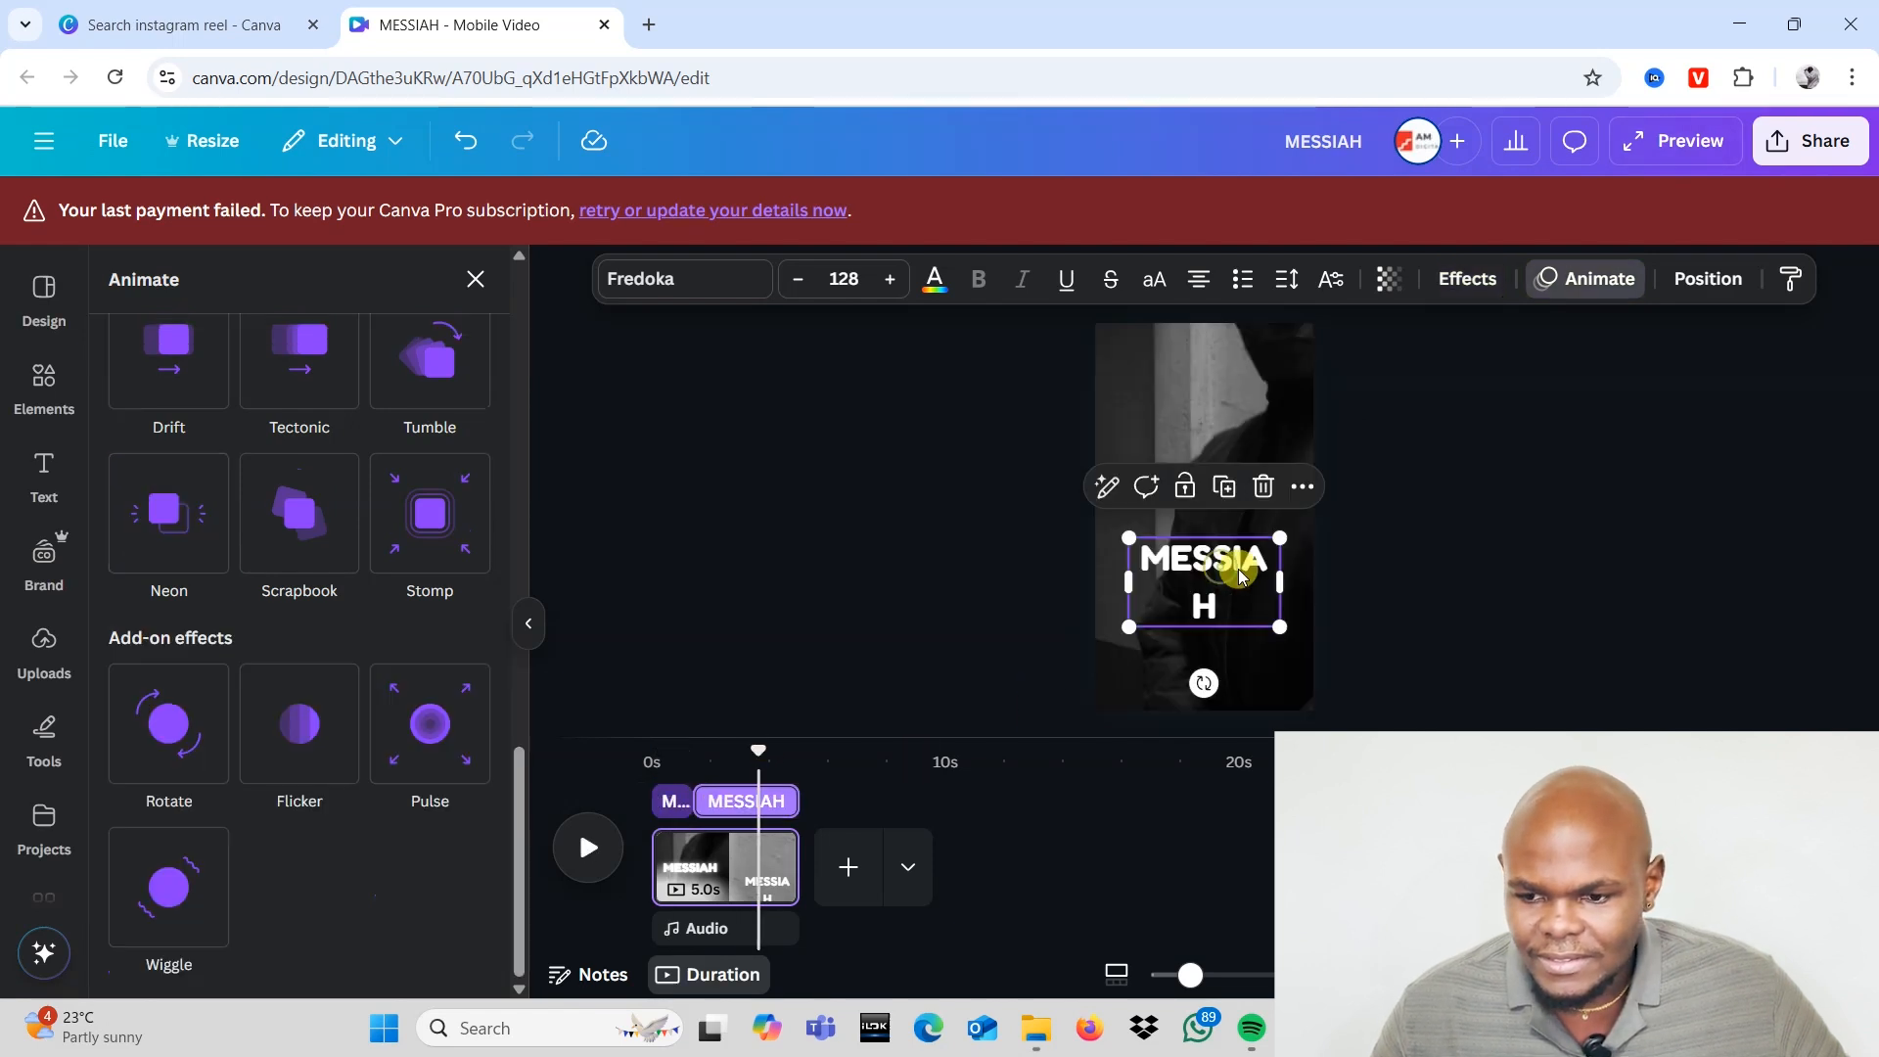
drag(1281, 578, 1292, 579)
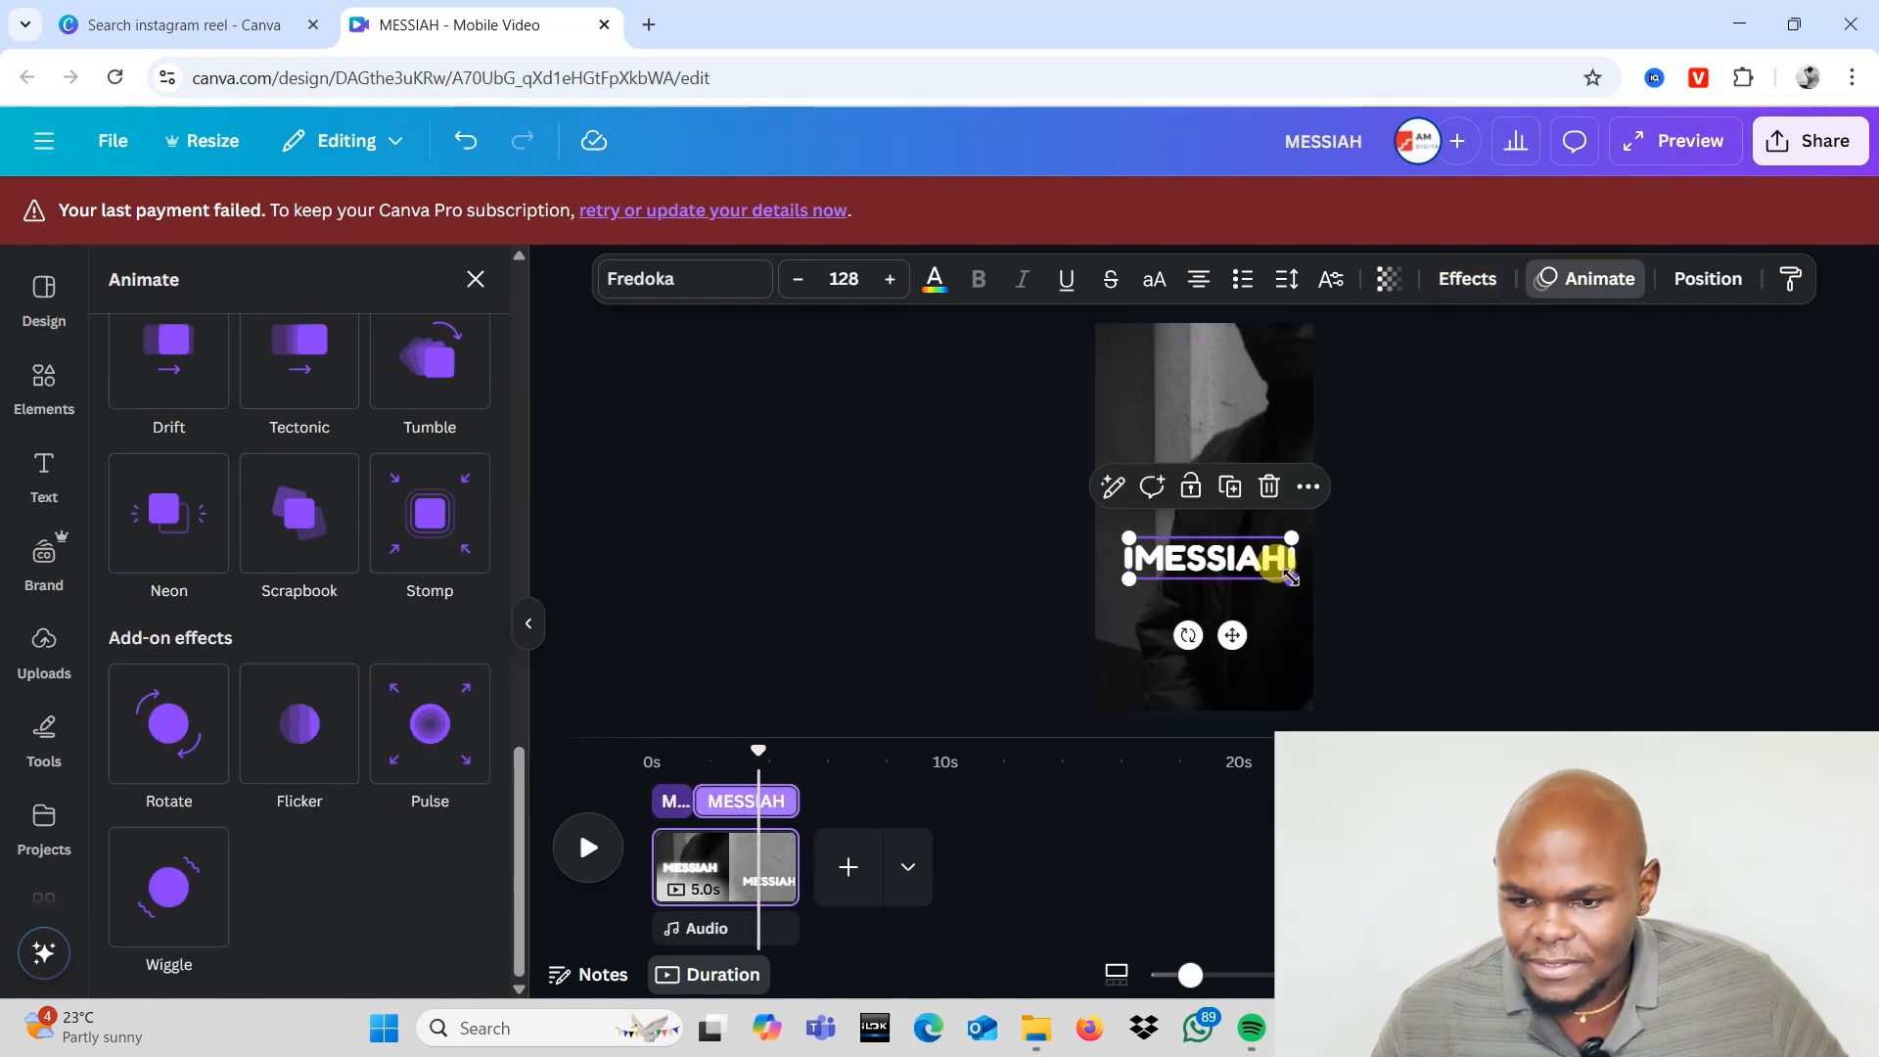
Step: Give the second MESSIAH text the Neon style effect and a Neon animation set to Both
click(1458, 284)
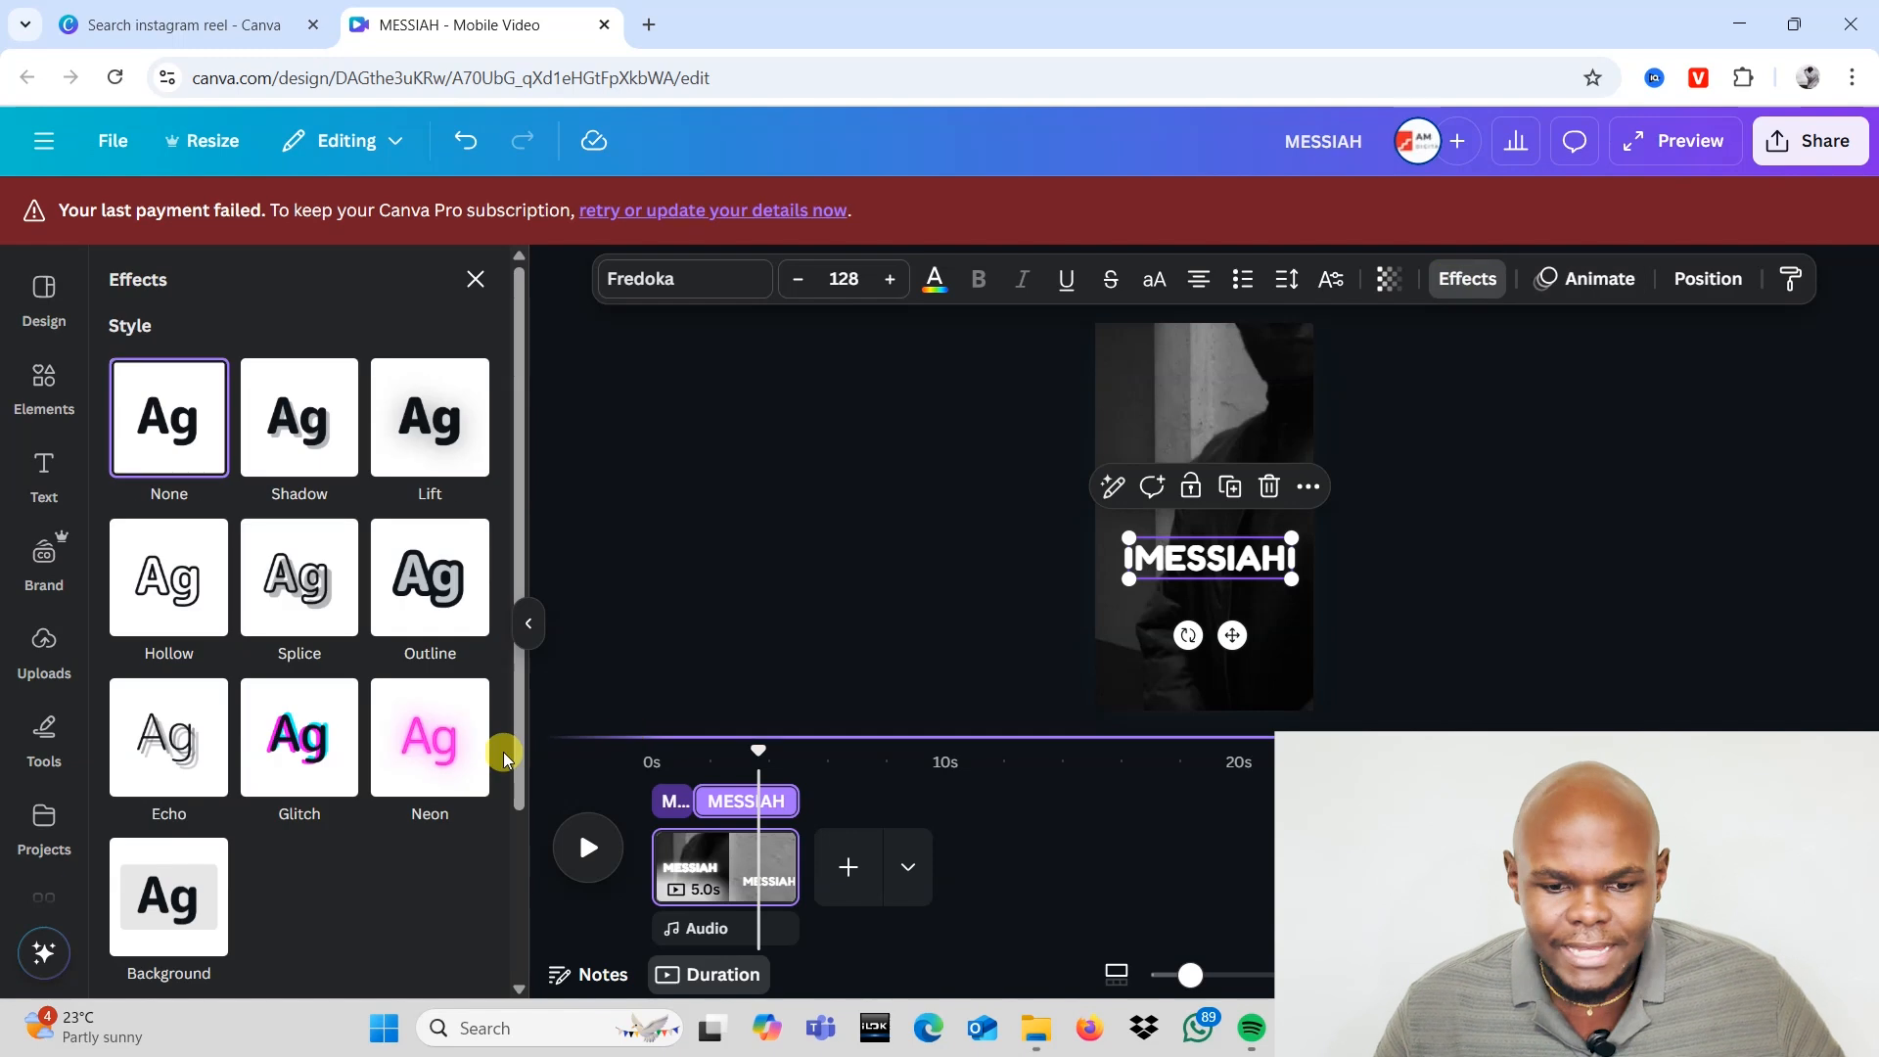
click(479, 753)
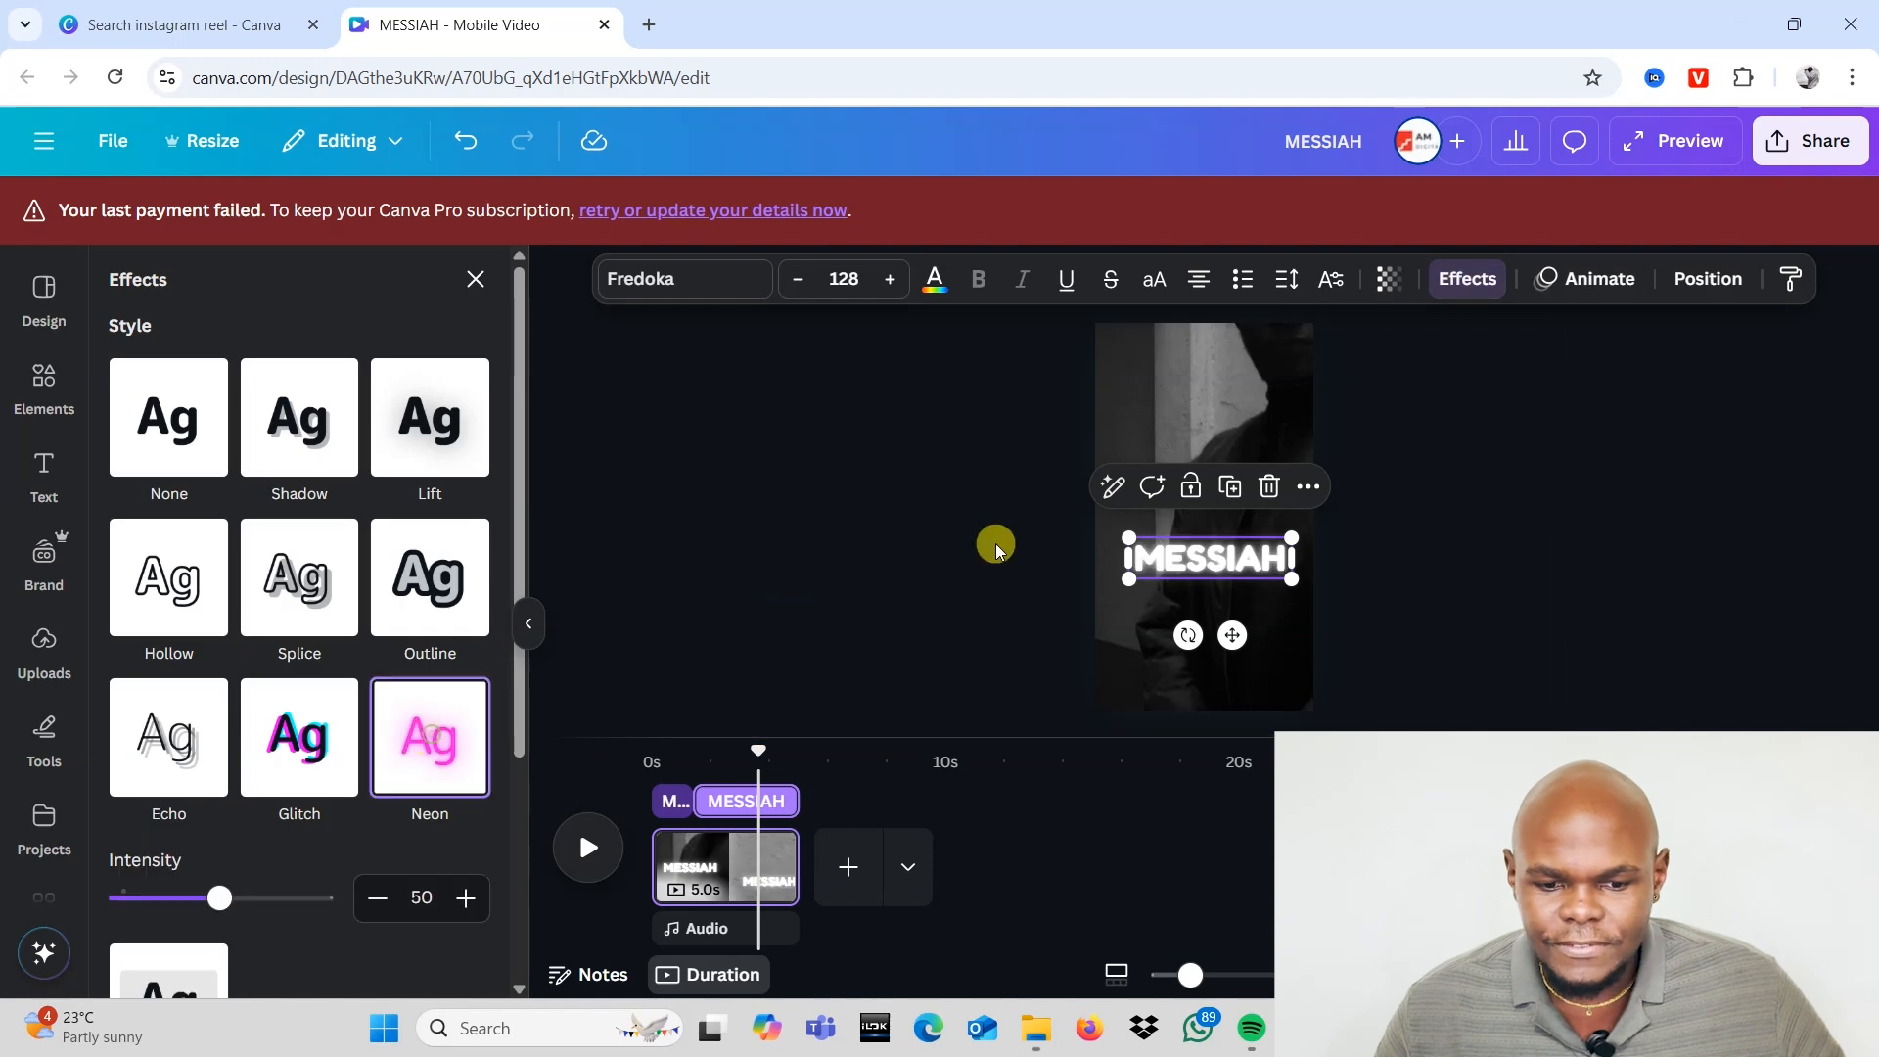
click(1585, 286)
scroll(482, 784, down, 10)
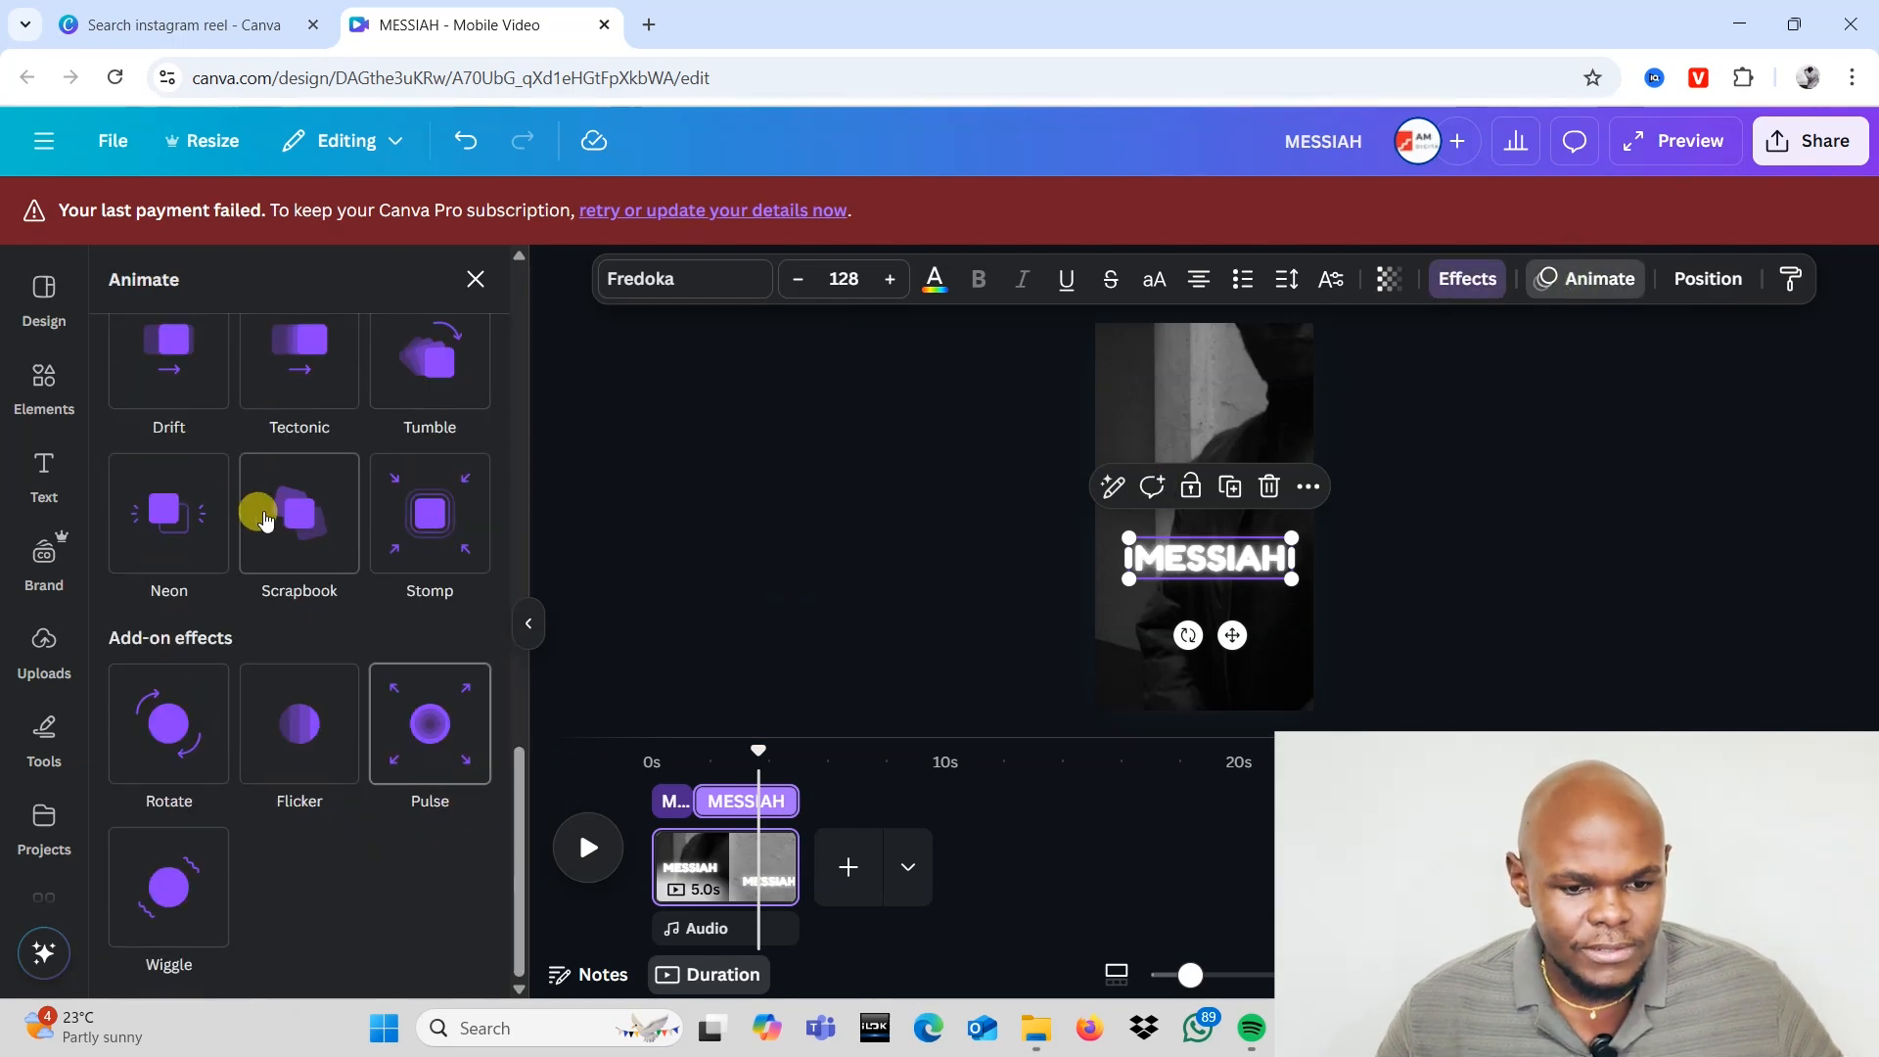
click(156, 524)
click(186, 706)
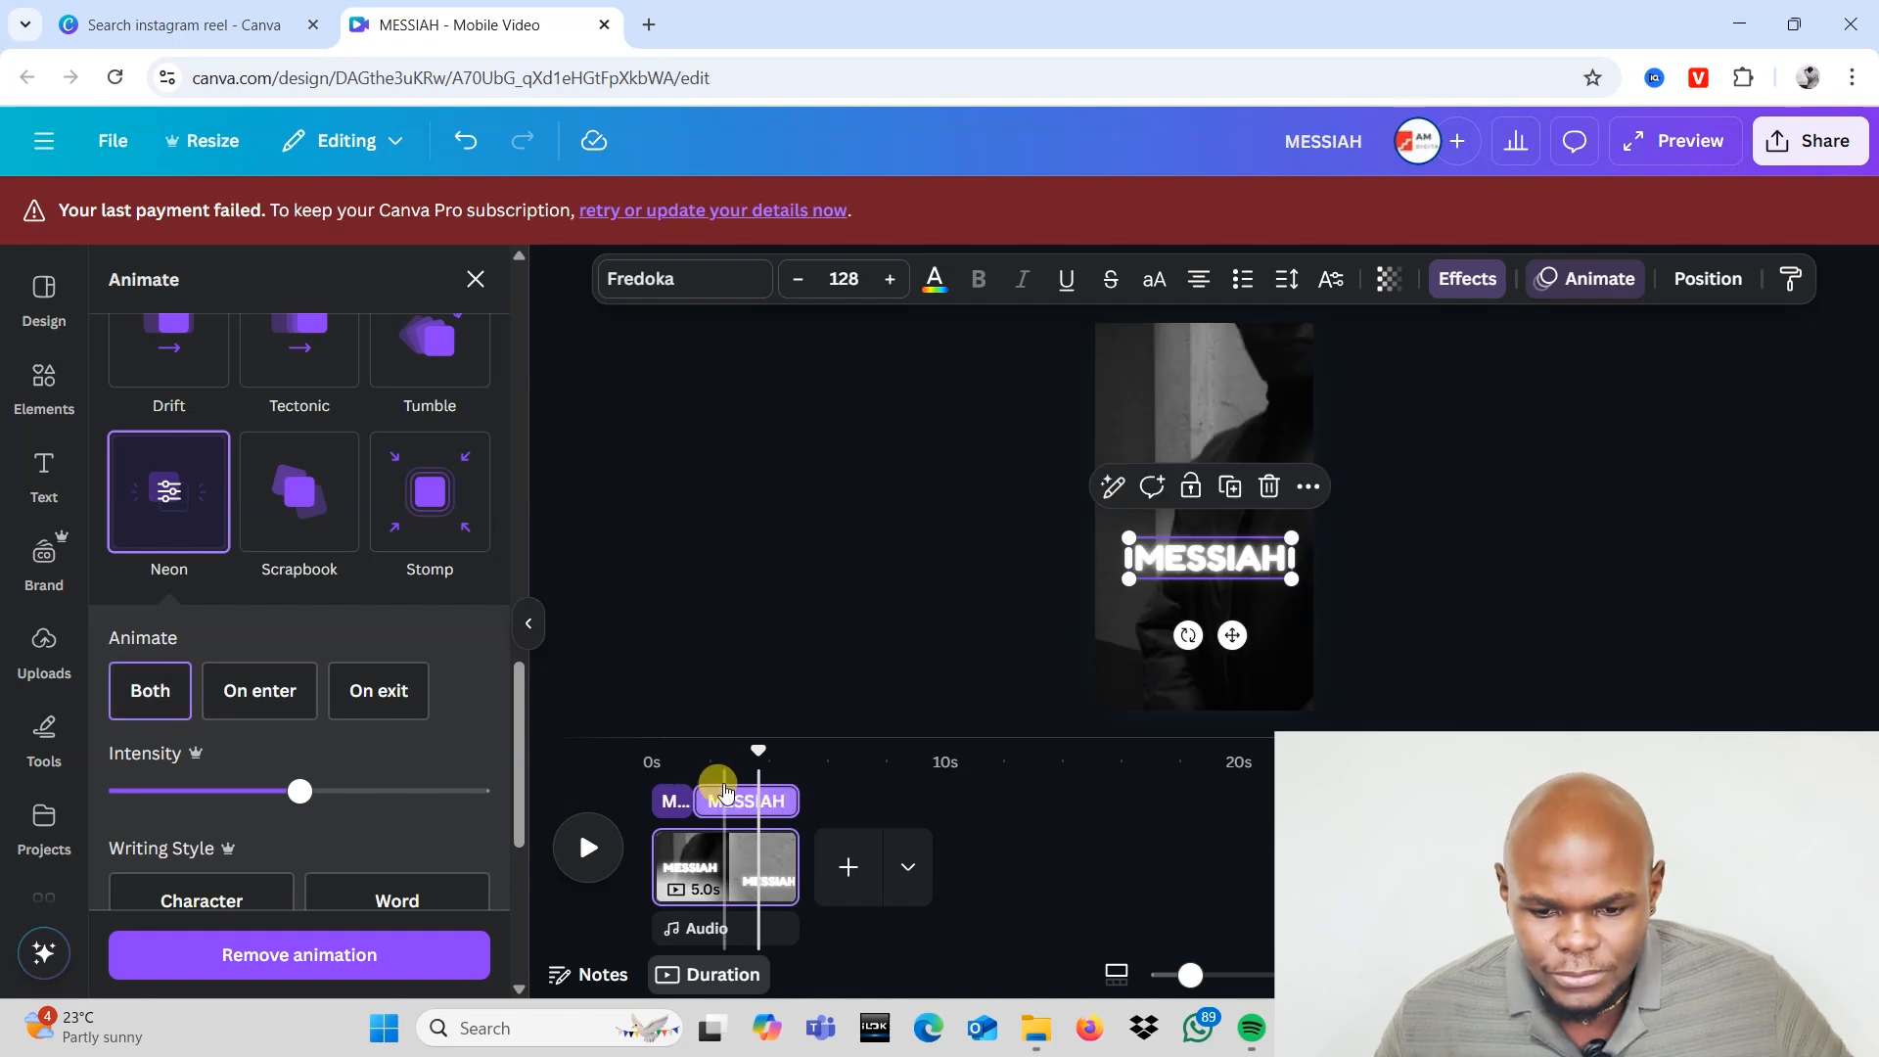
Step: Play the video from the beginning through the change from the first MESSIAH text to the second
click(654, 761)
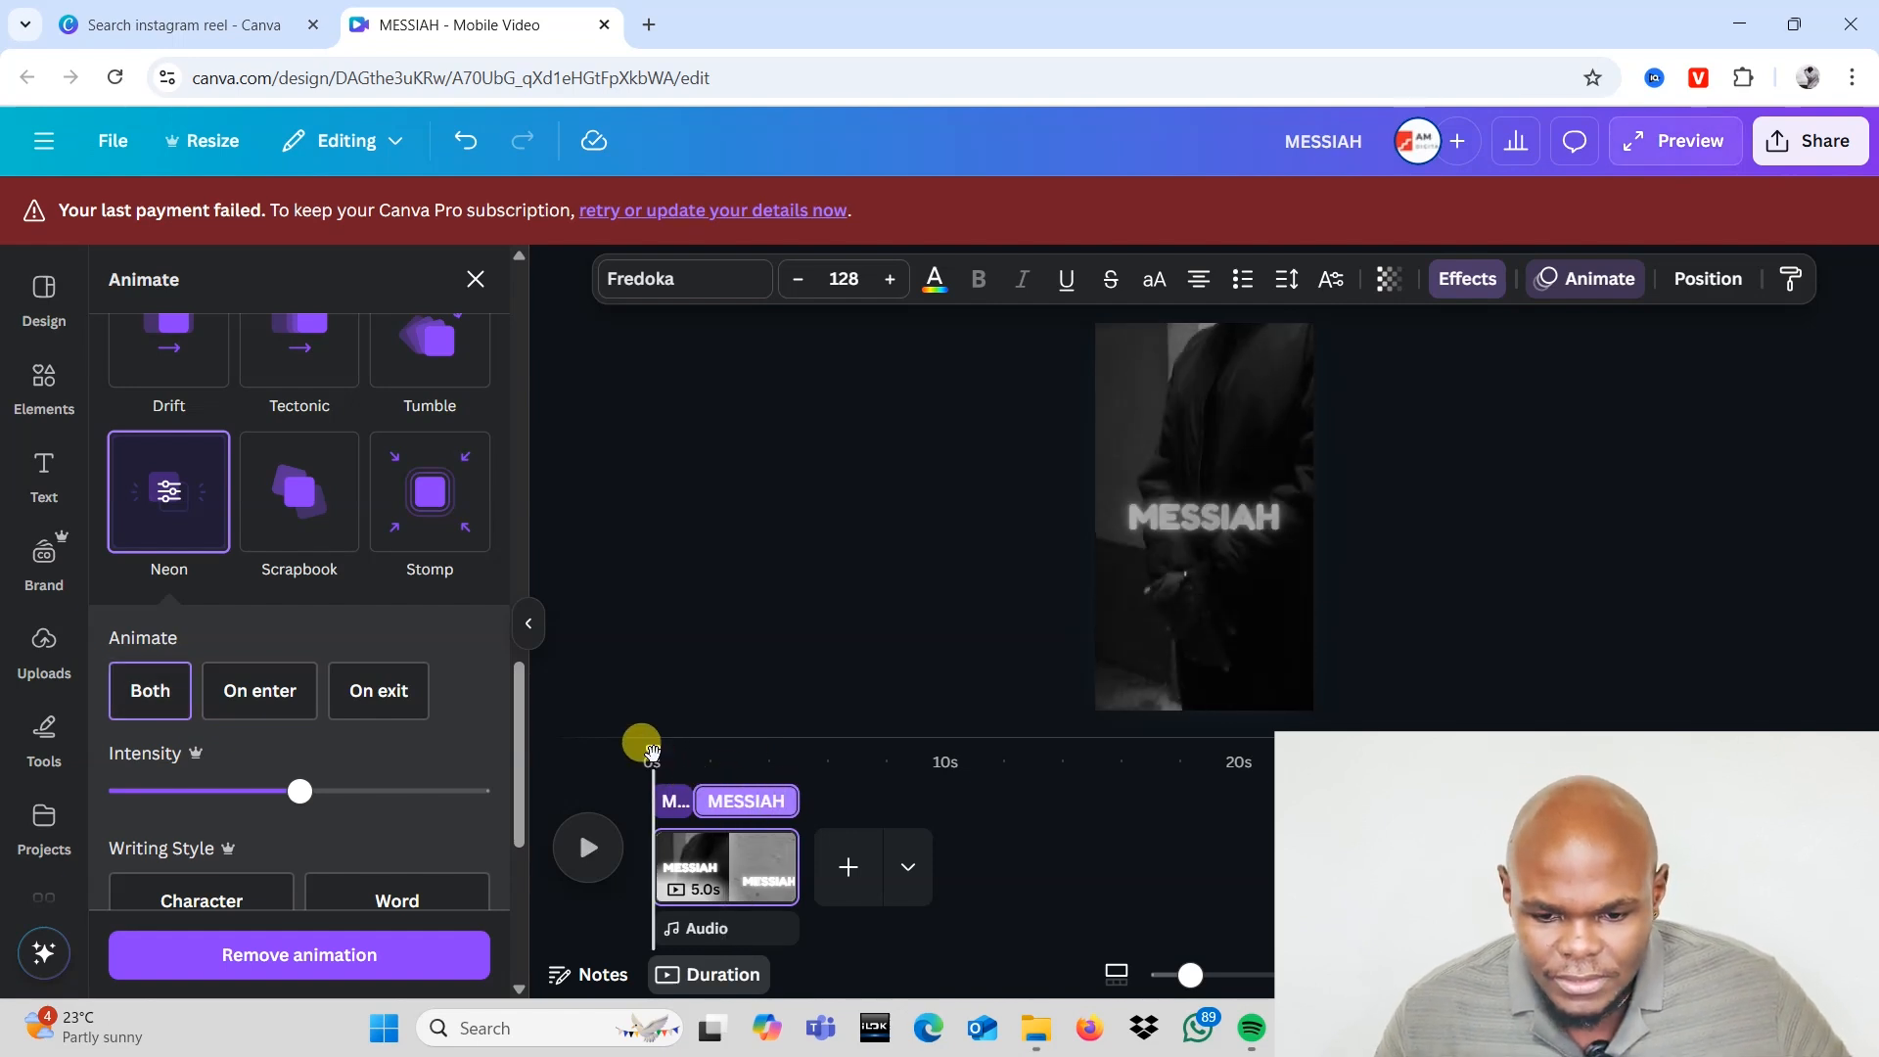
key(space)
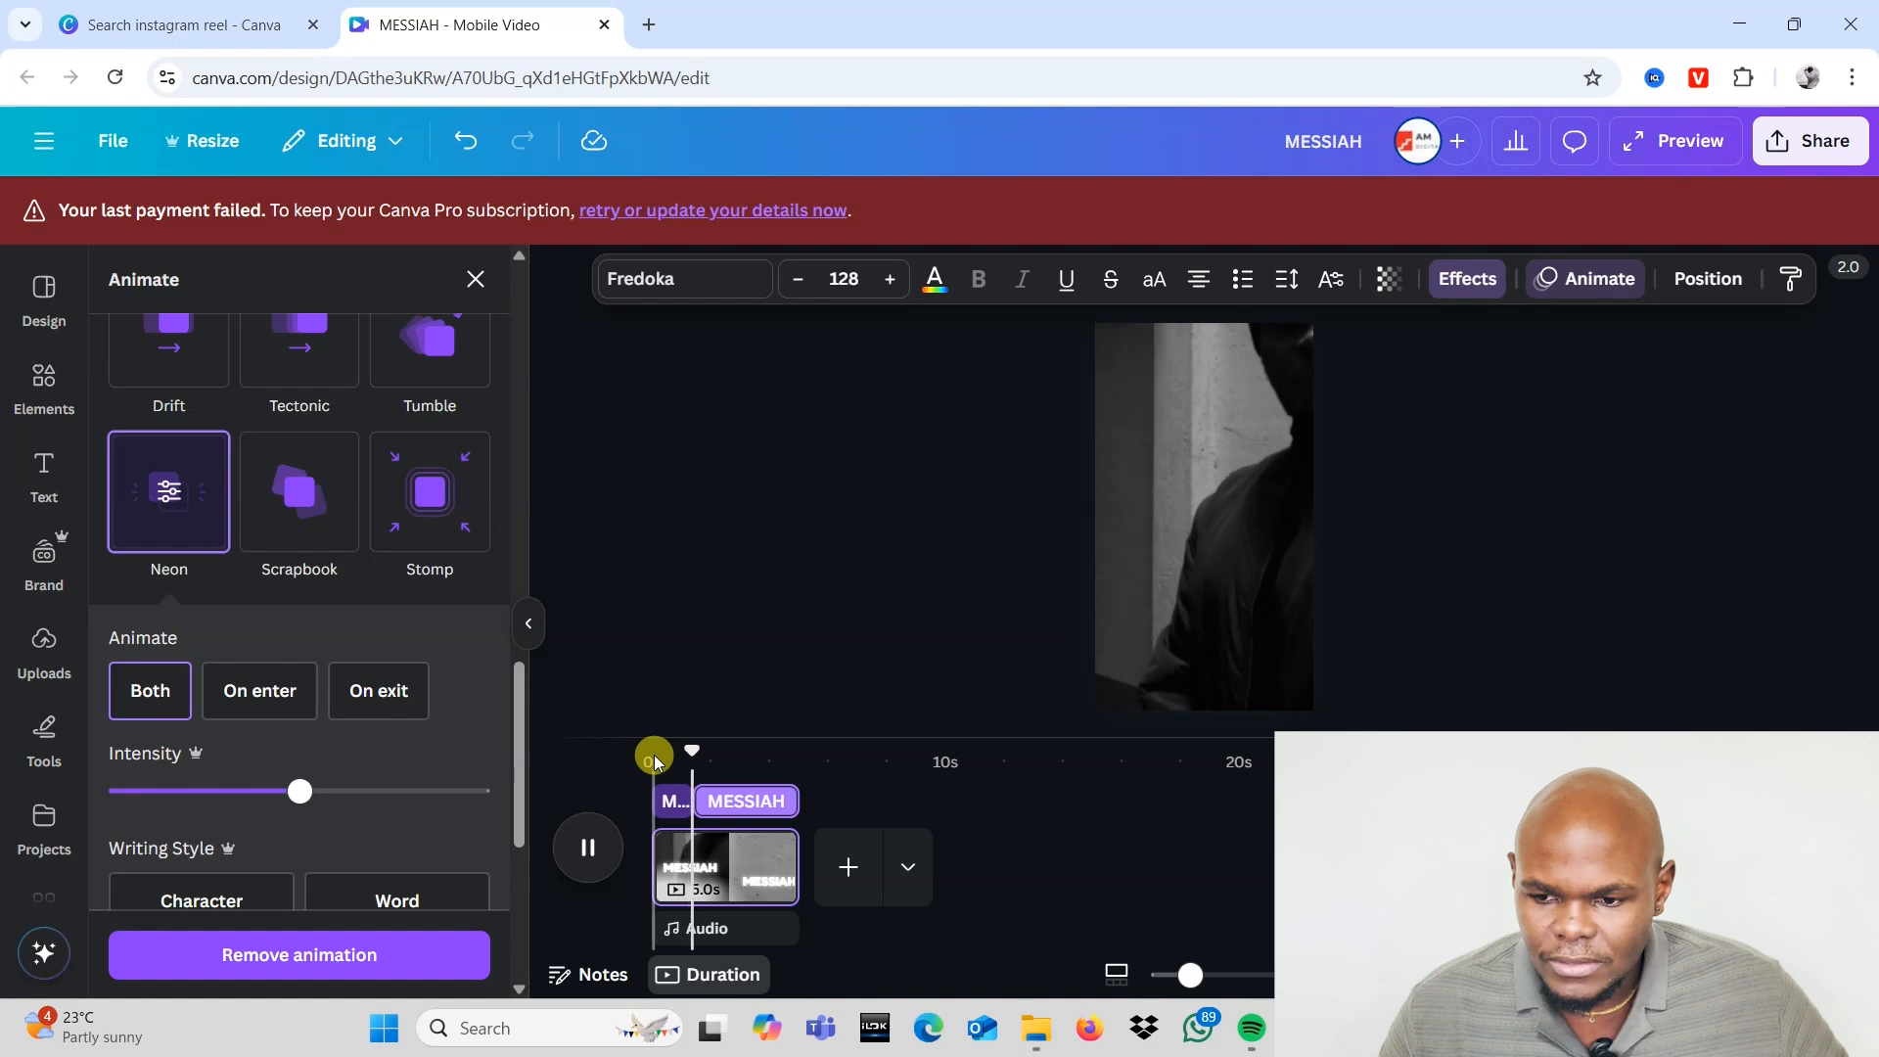
key(space)
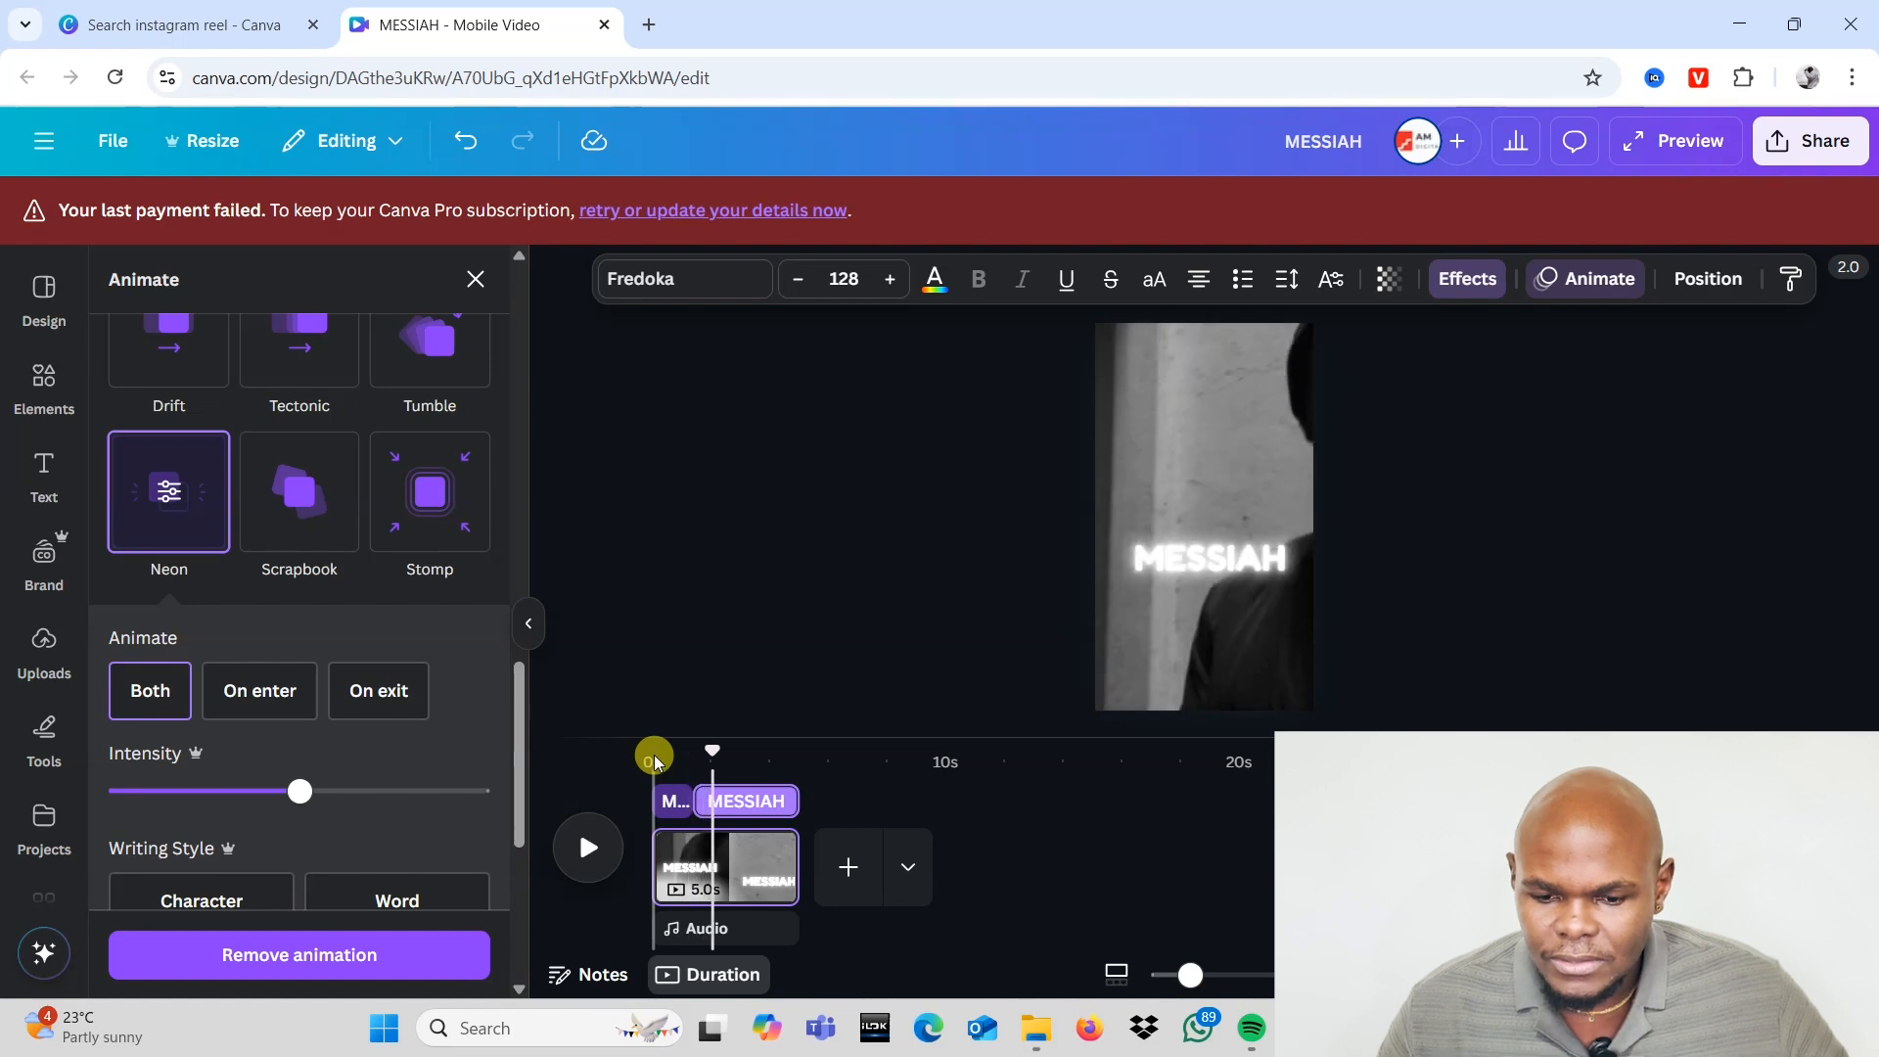
Step: Move the second MESSIAH text up to match the first one's position and replay the video from the start
click(1204, 572)
click(751, 812)
drag(1229, 636, 1225, 594)
key(space)
click(656, 766)
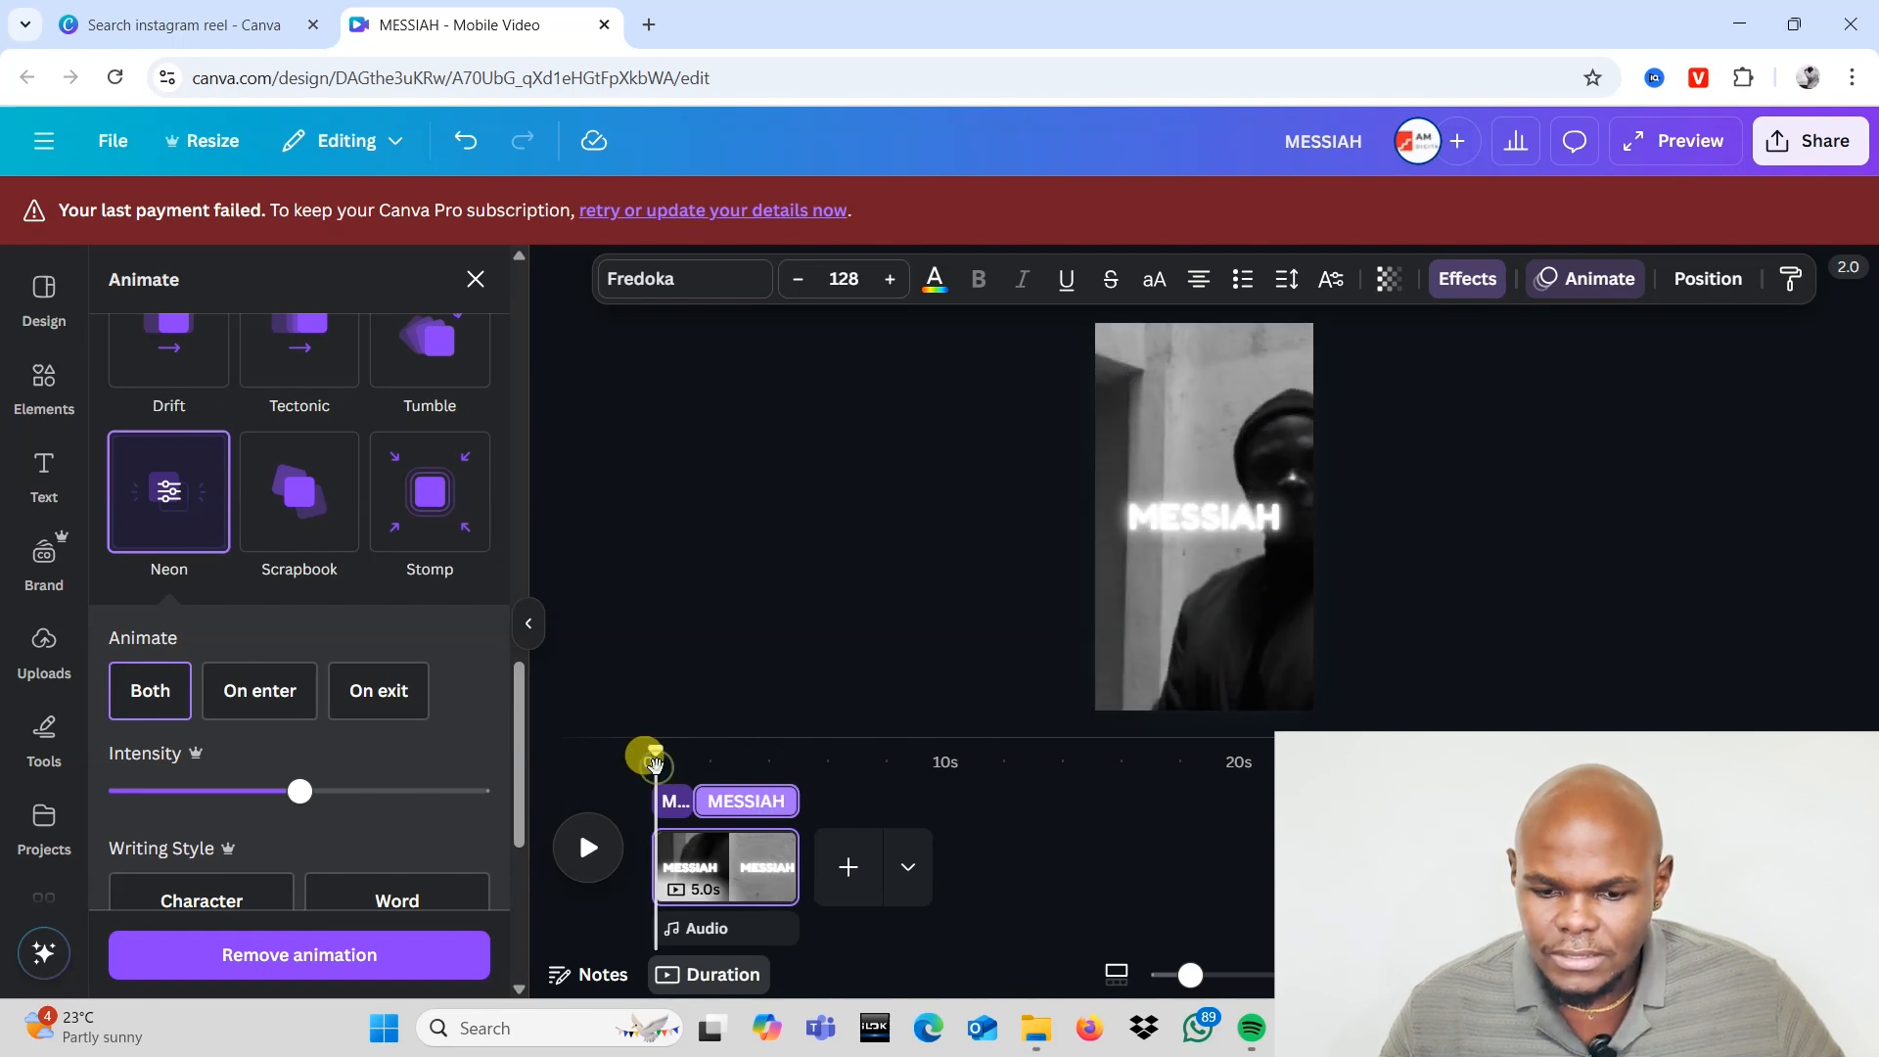
key(space)
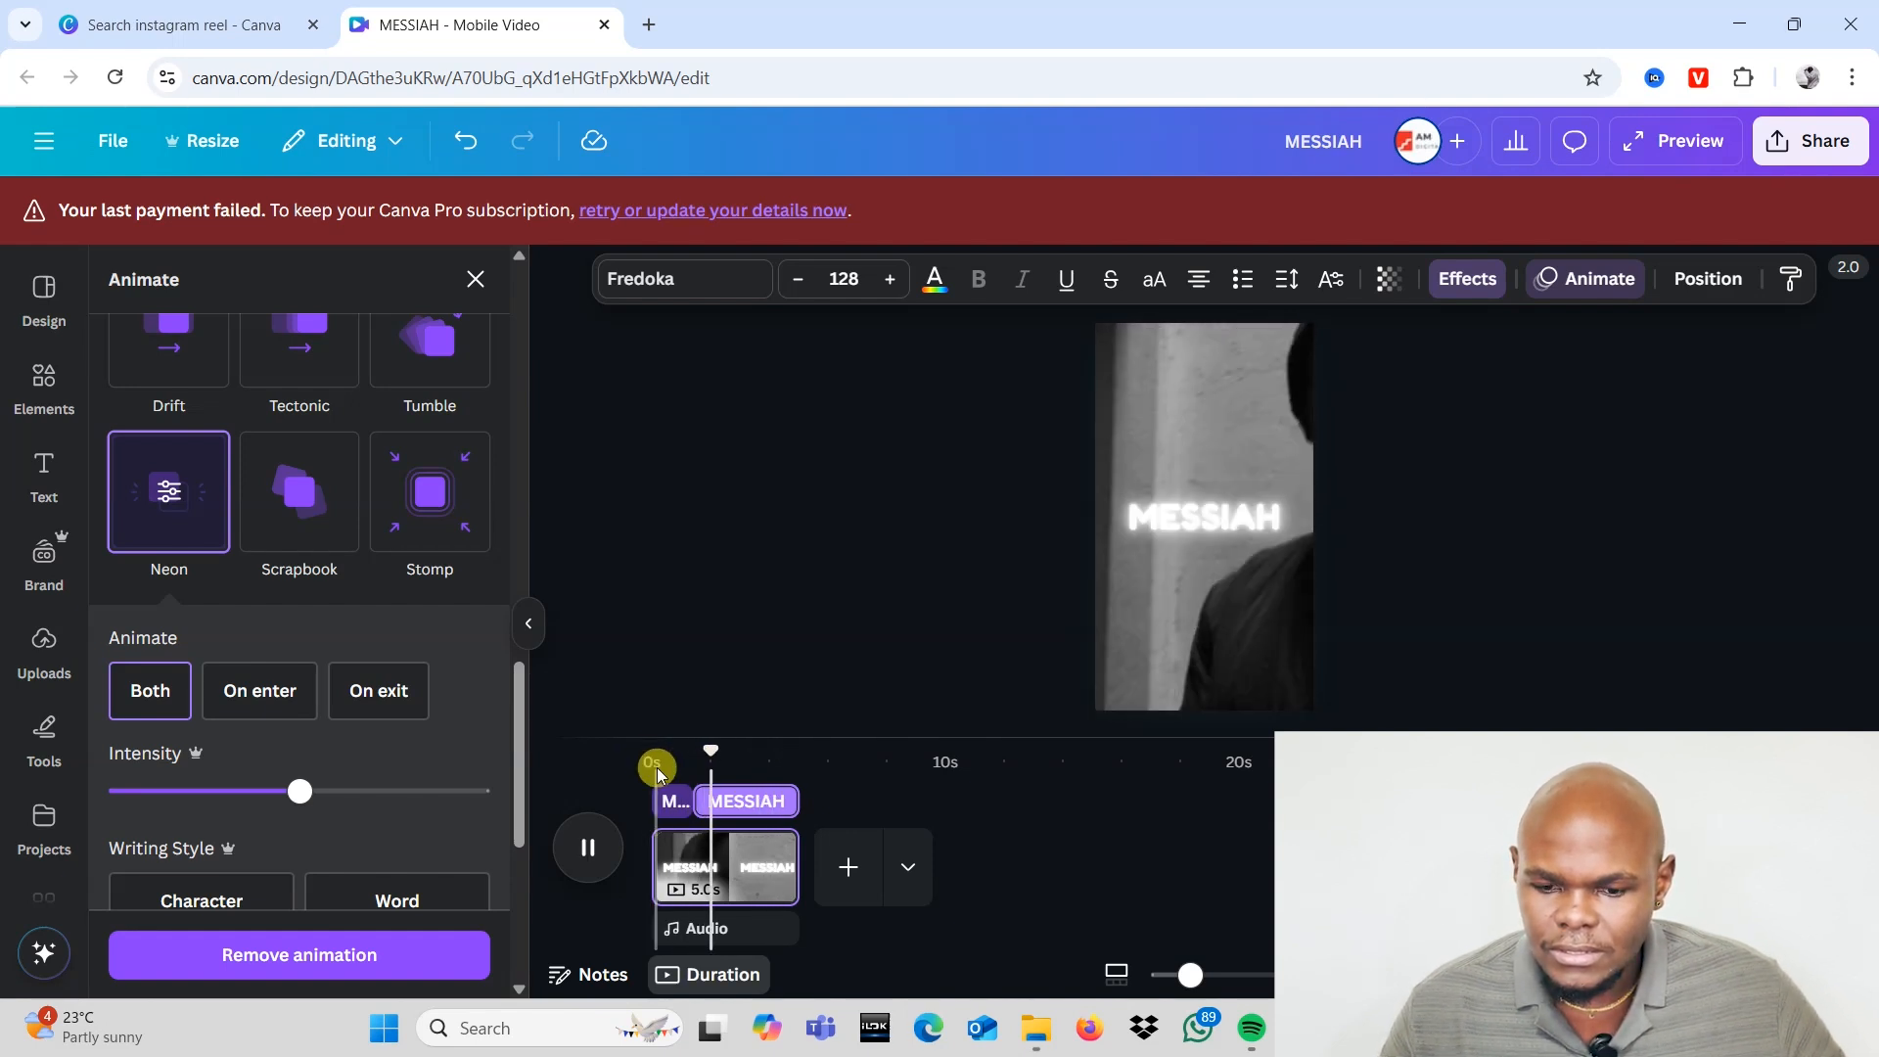
key(space)
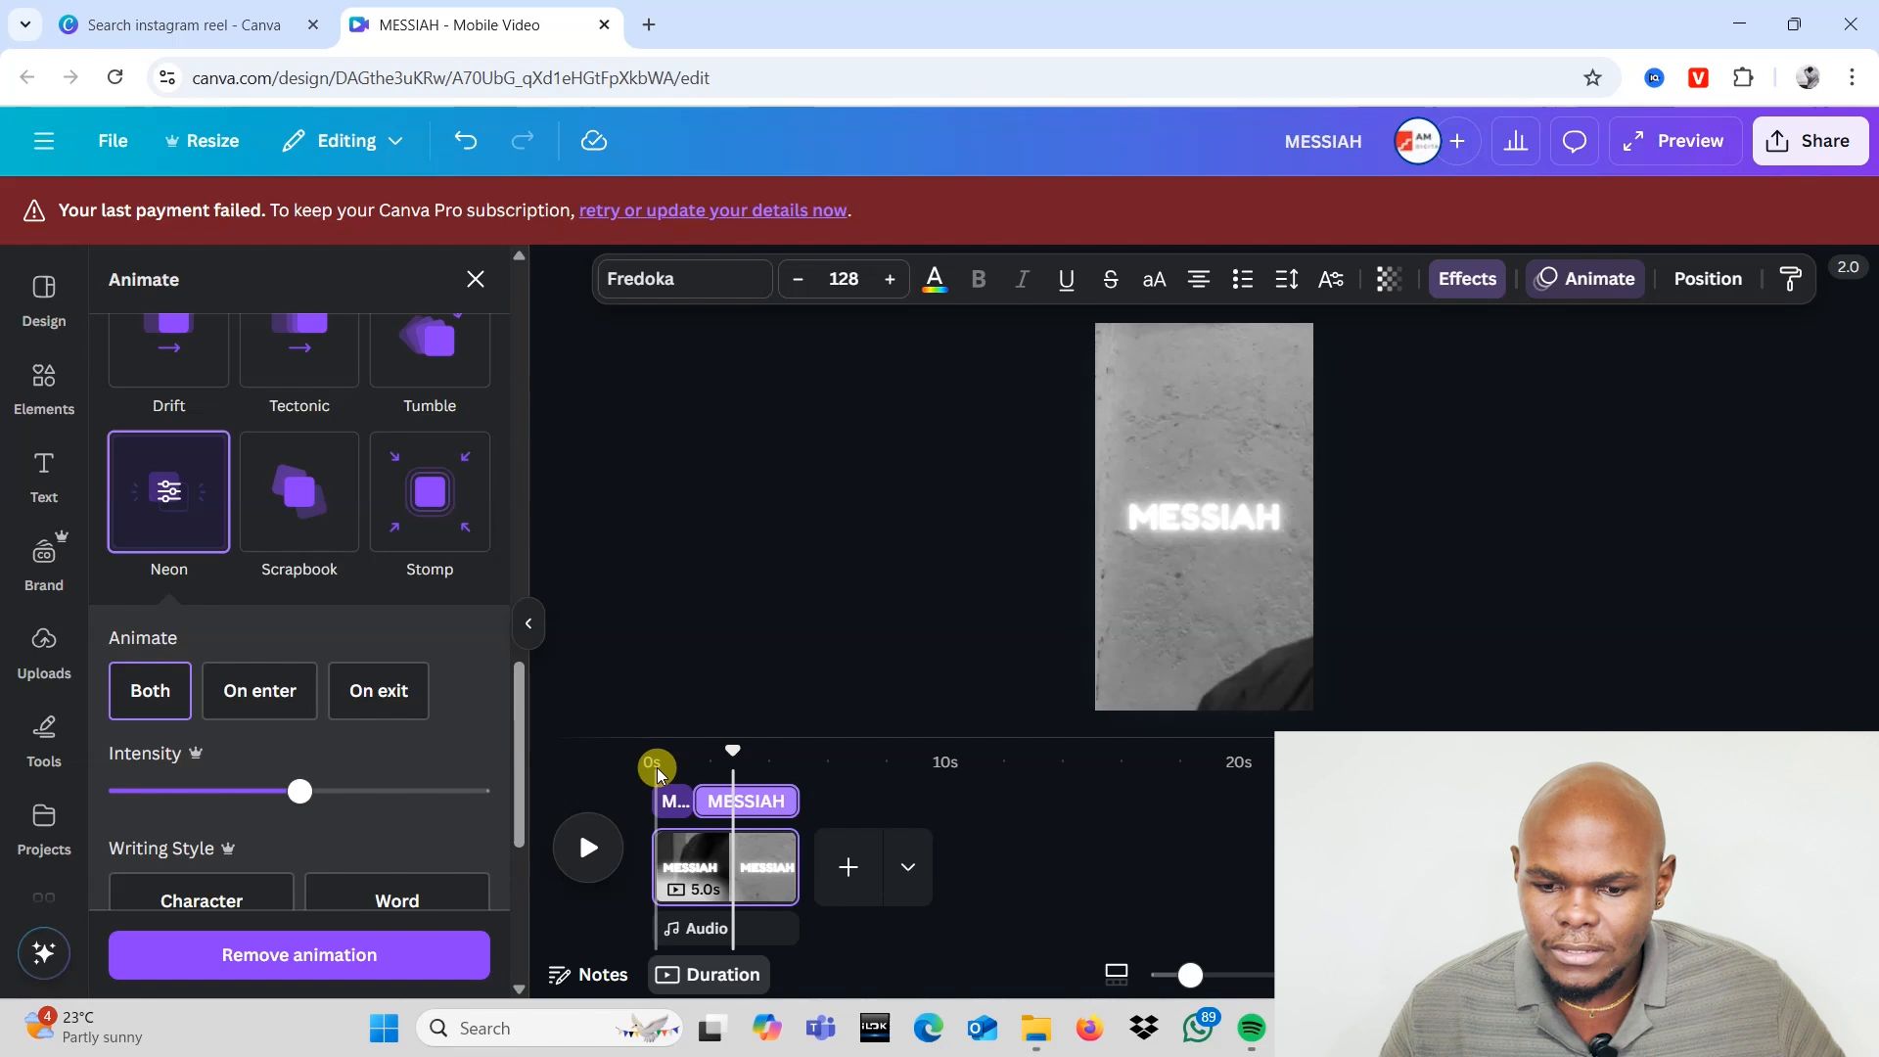
Step: Shorten the second MESSIAH text to end at the playhead and add a third text box reading MESSIAH after it
drag(796, 801, 744, 794)
key(t)
double_click(1278, 581)
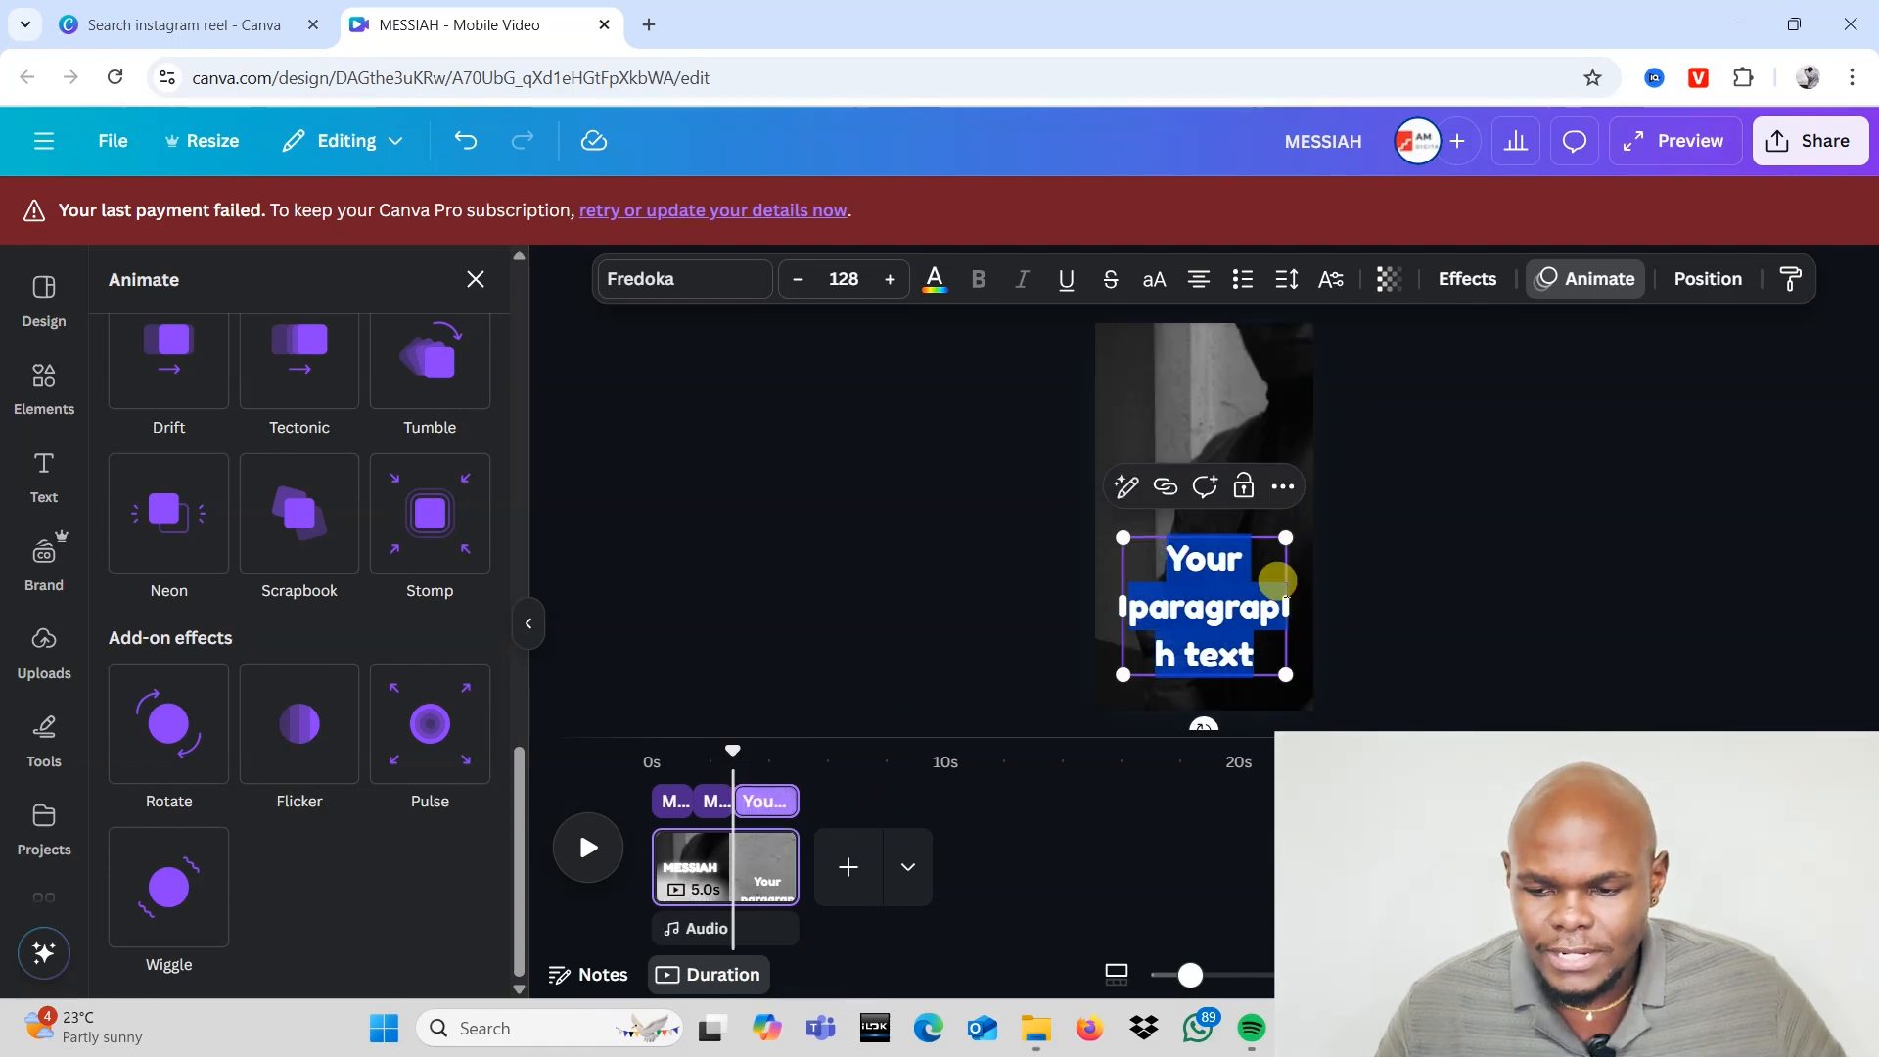
key(ctrl+v)
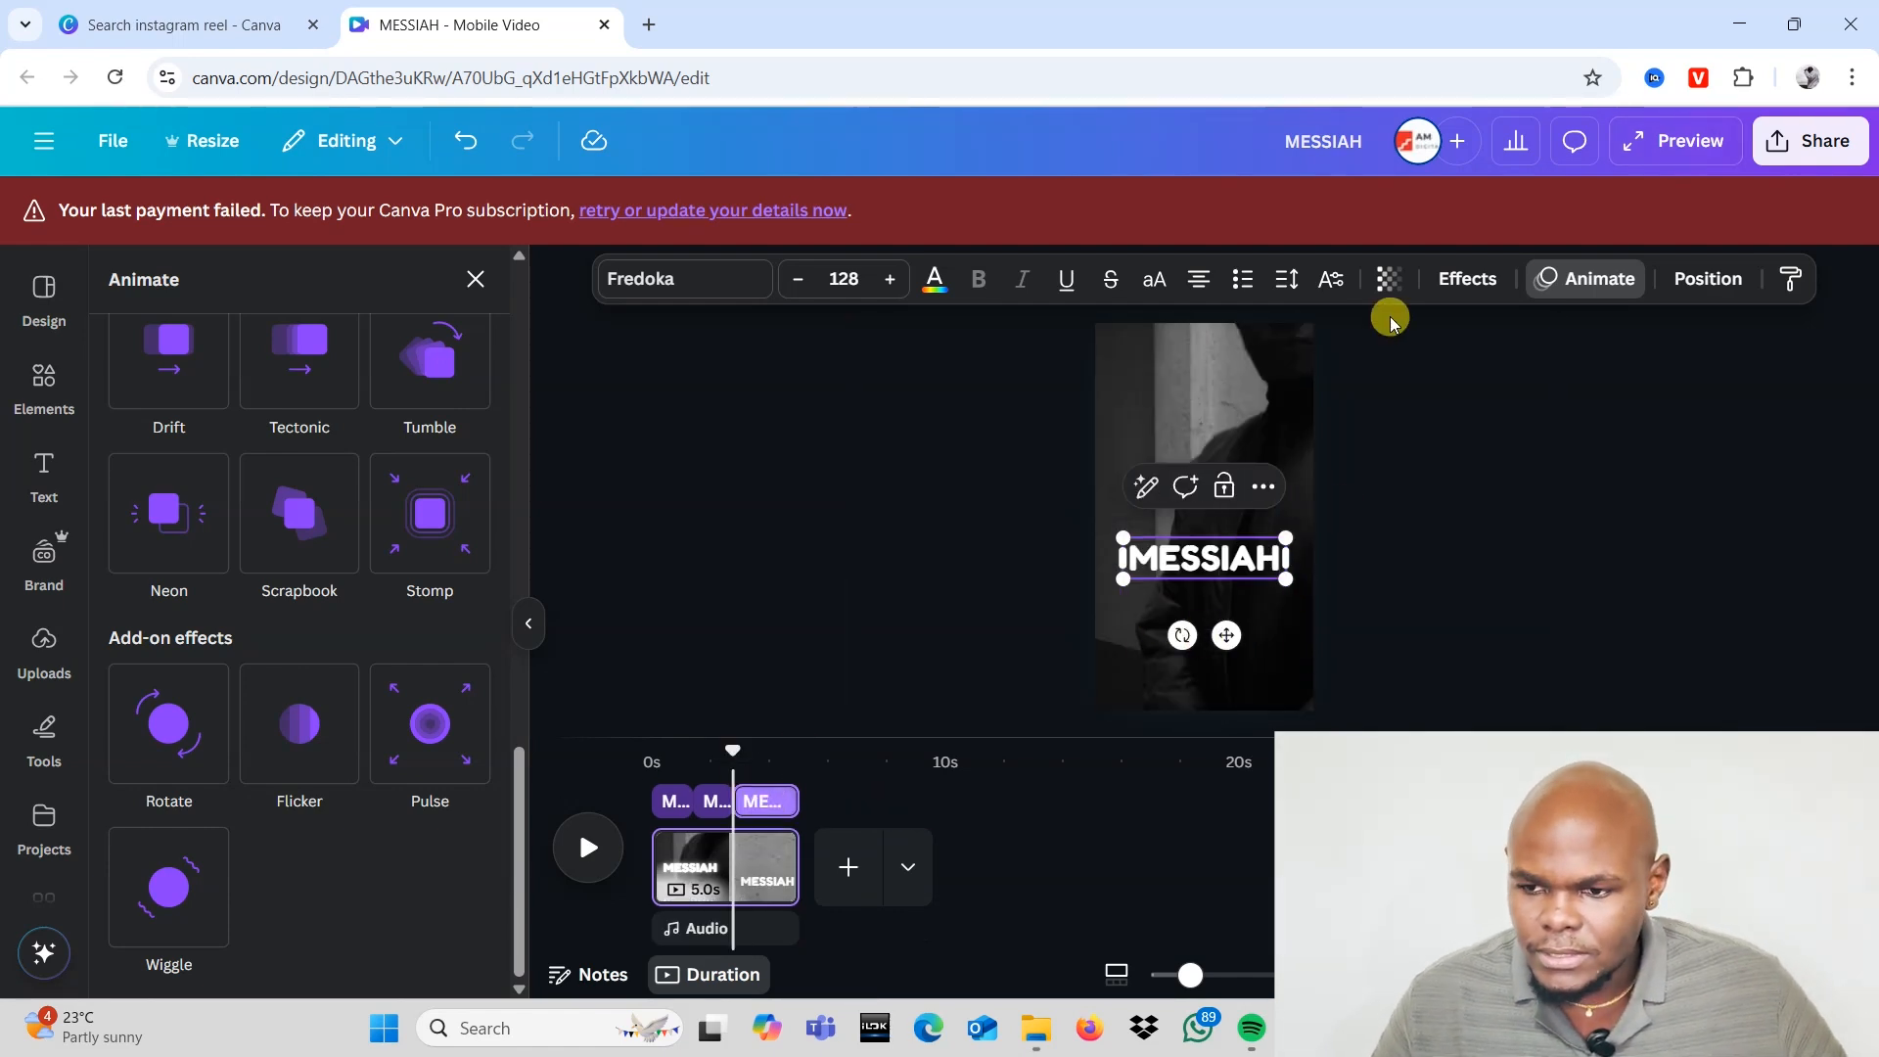
Step: Give the third MESSIAH text the Neon style effect and the Neon animation
click(1468, 280)
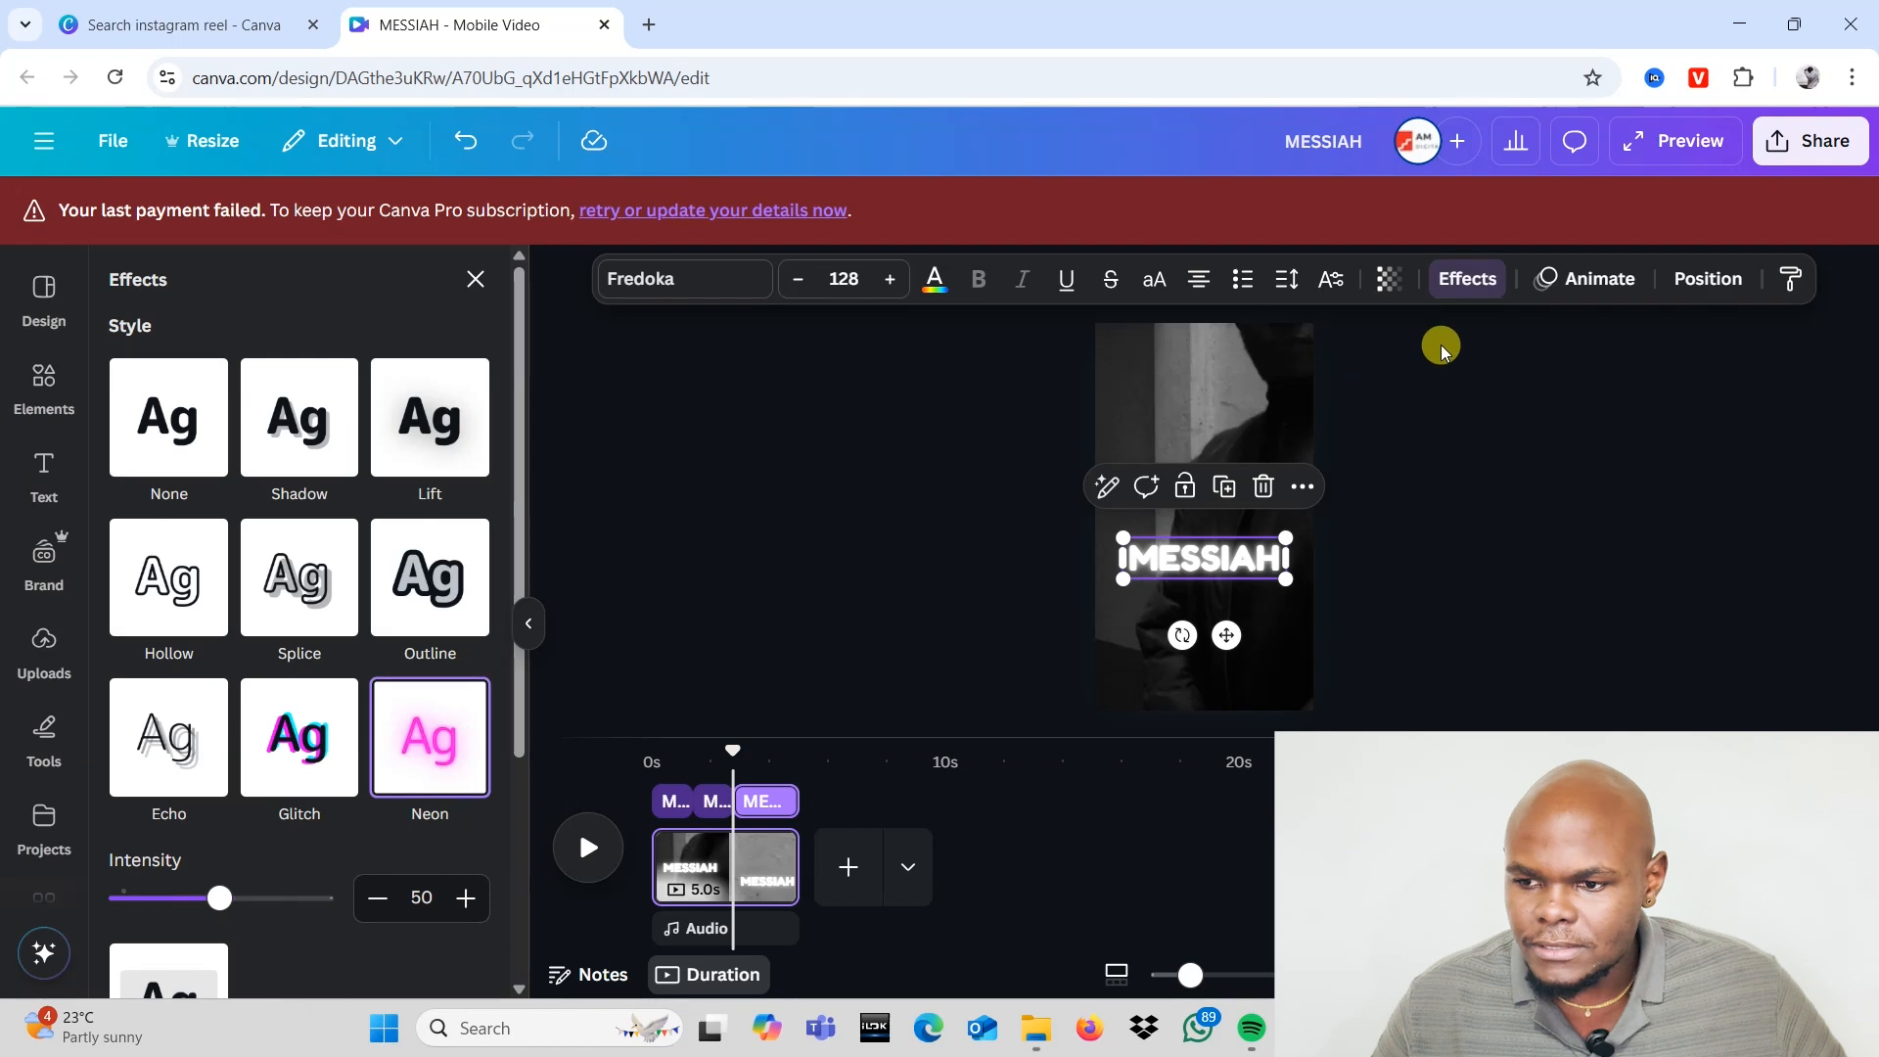
click(1568, 281)
scroll(417, 754, down, 8)
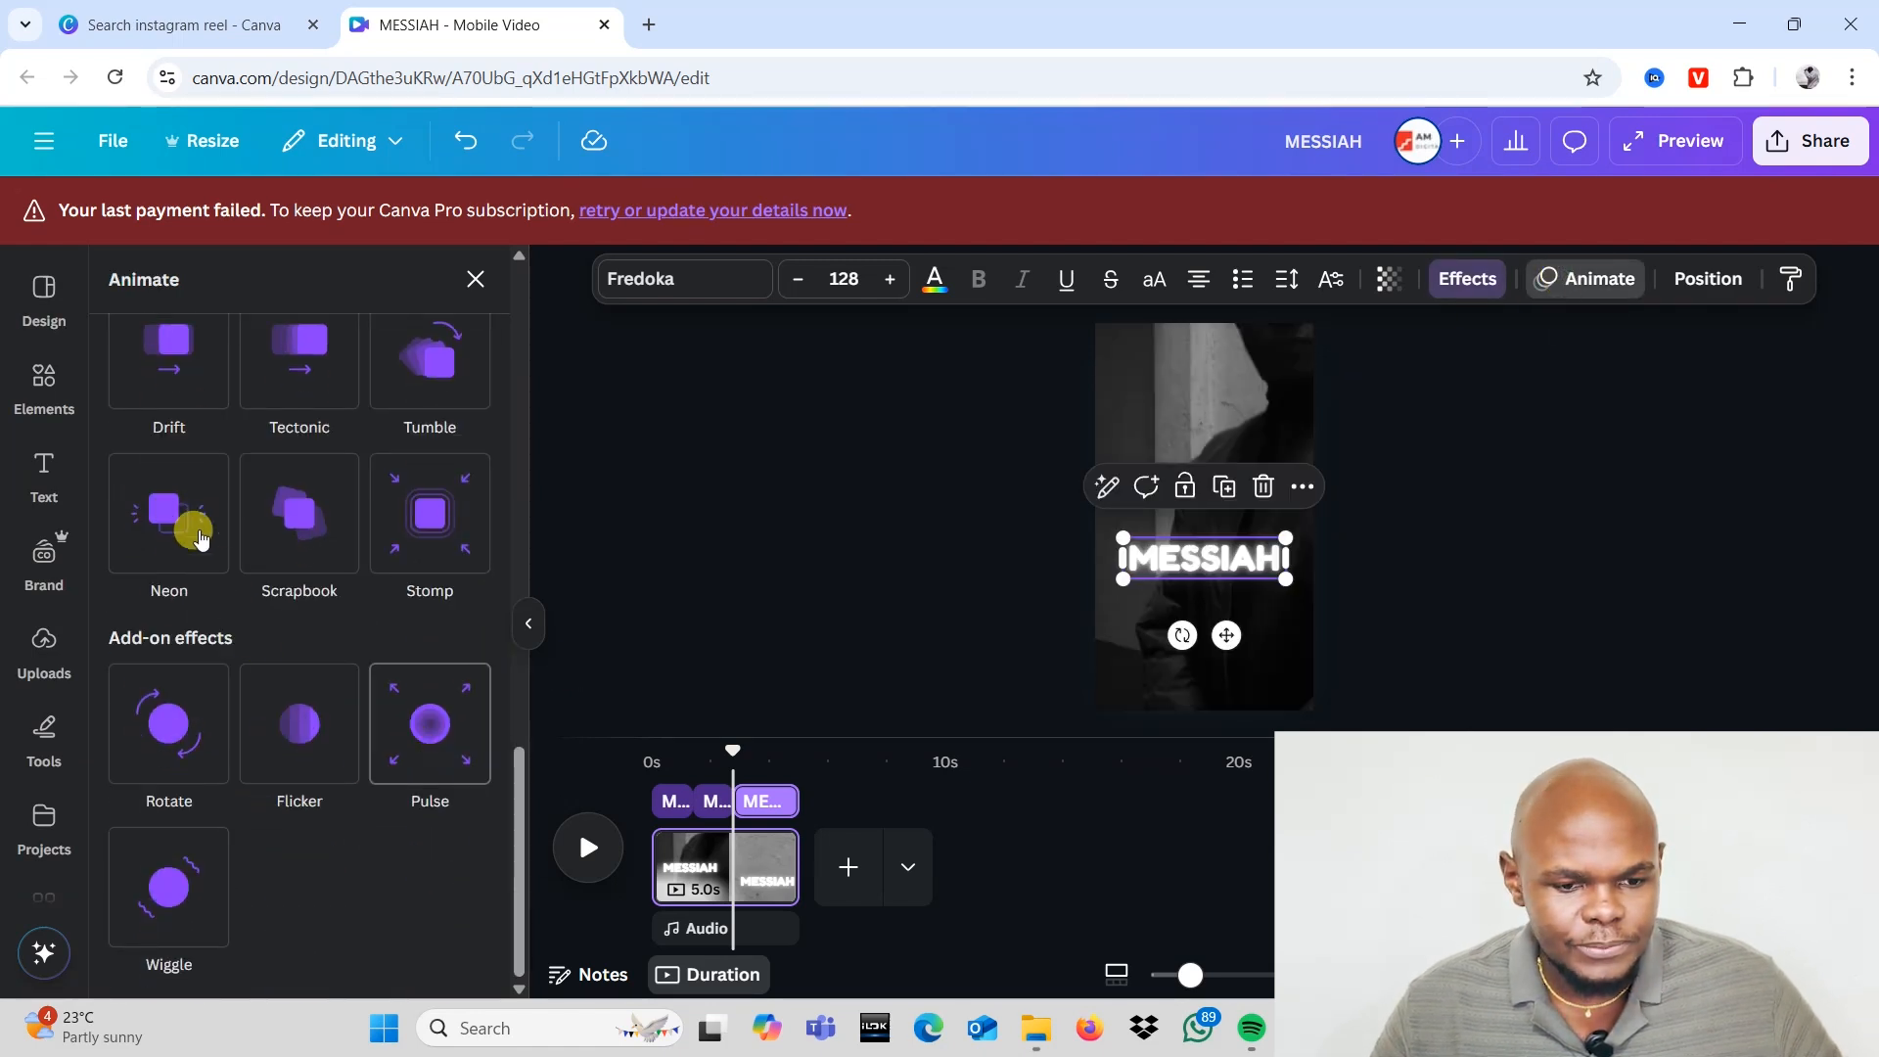
click(190, 519)
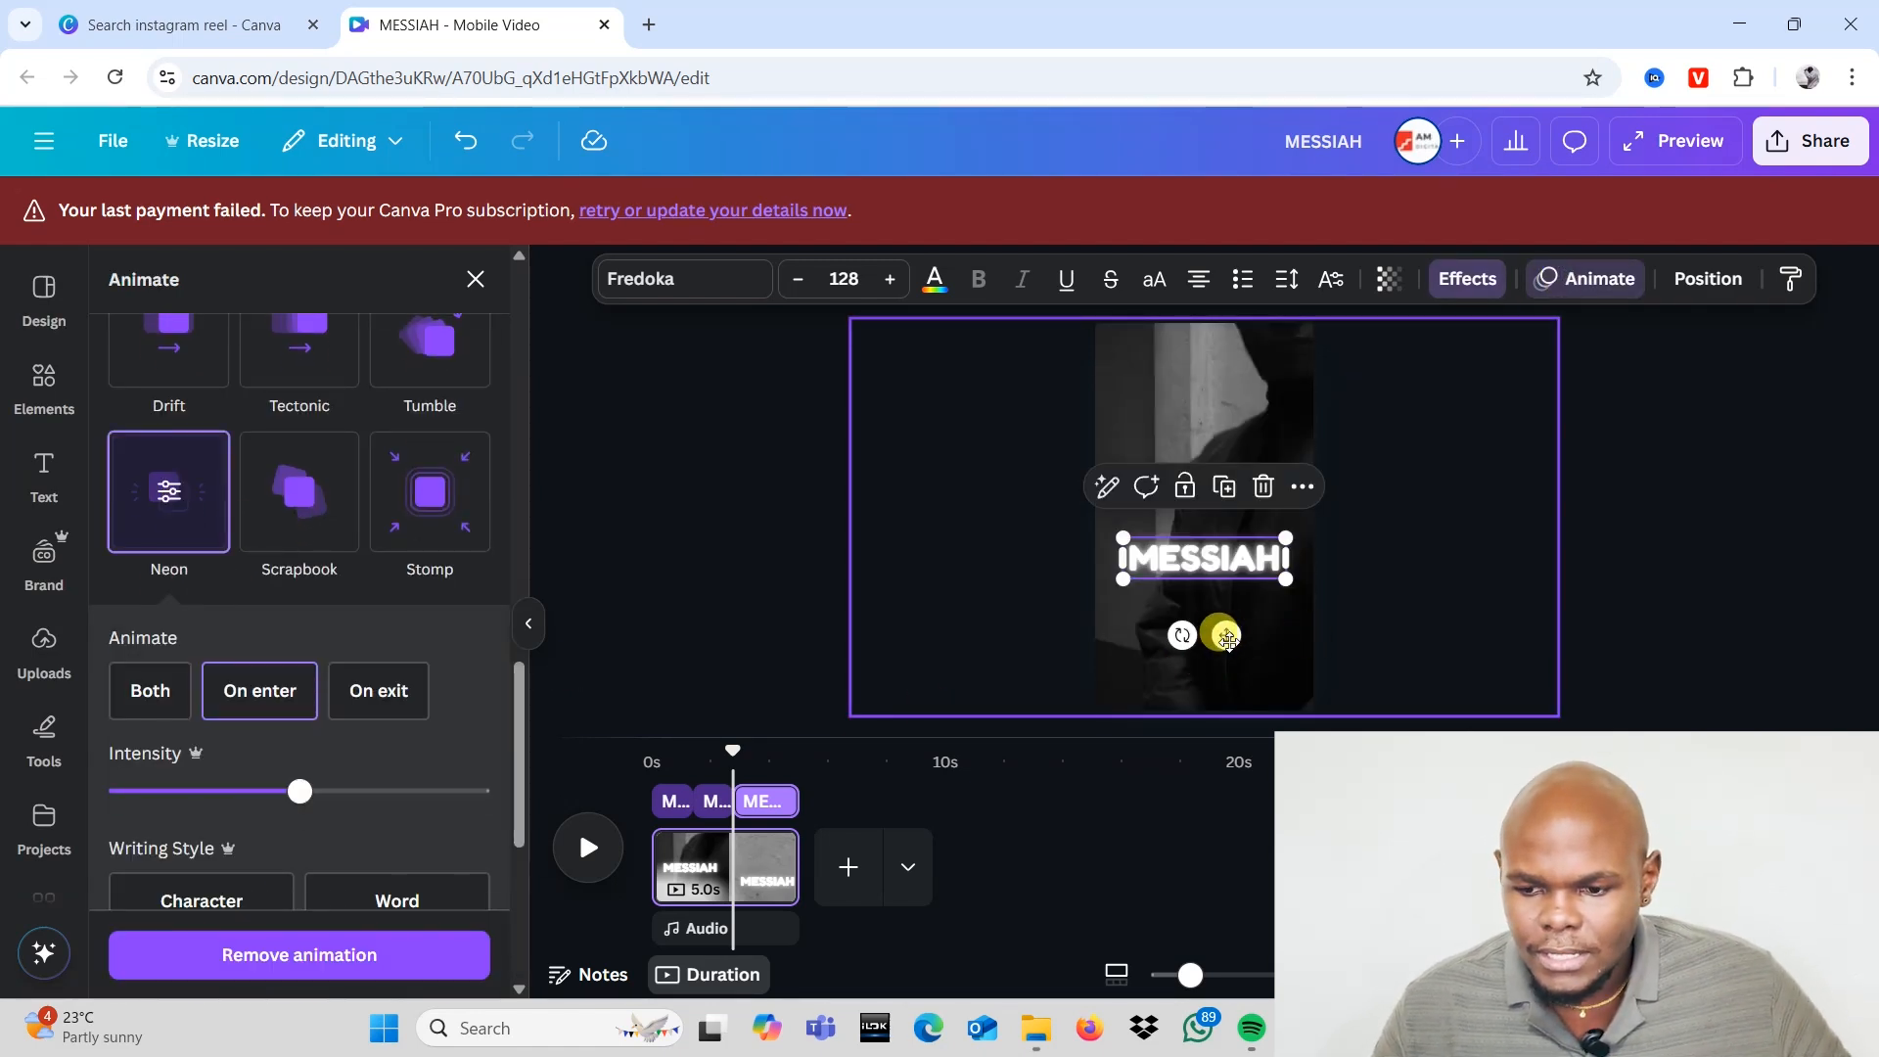
Step: Move the third MESSIAH text up to the same position as the earlier ones, comparing them along the timeline
drag(1226, 635, 1229, 576)
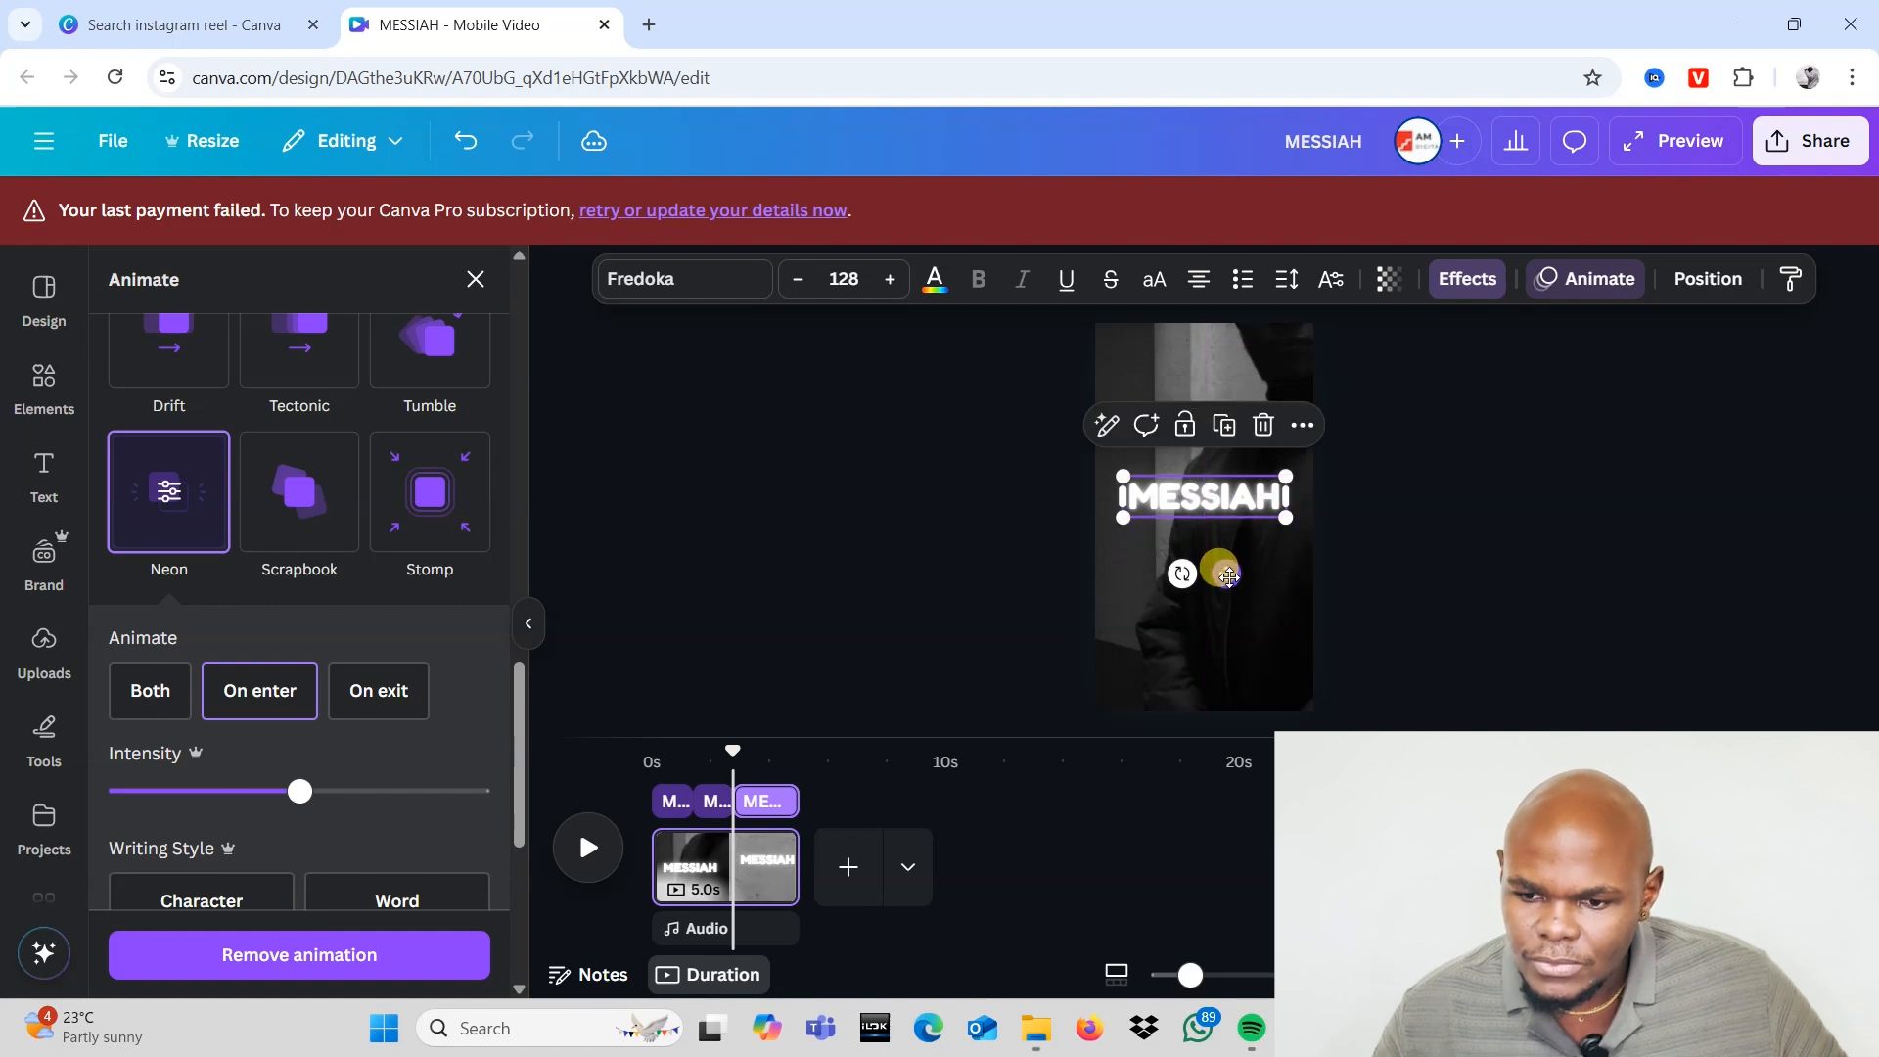
click(703, 765)
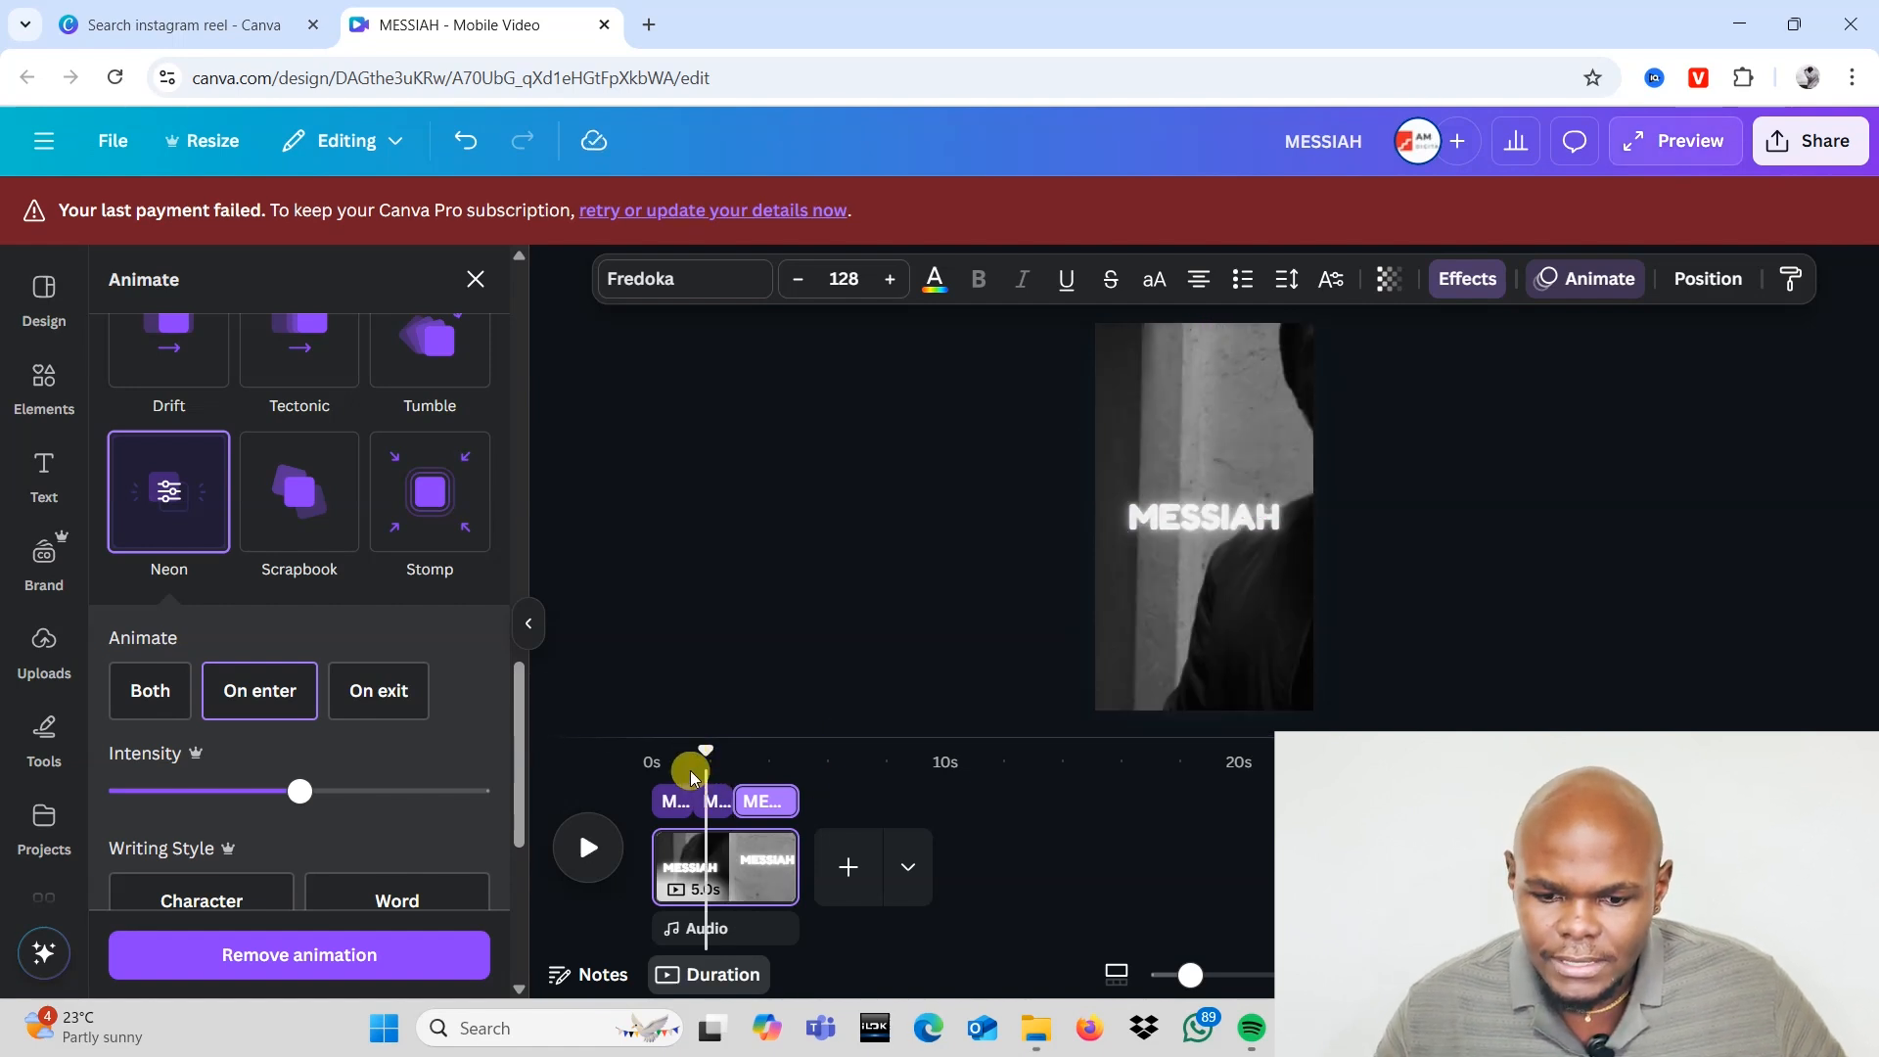
click(678, 760)
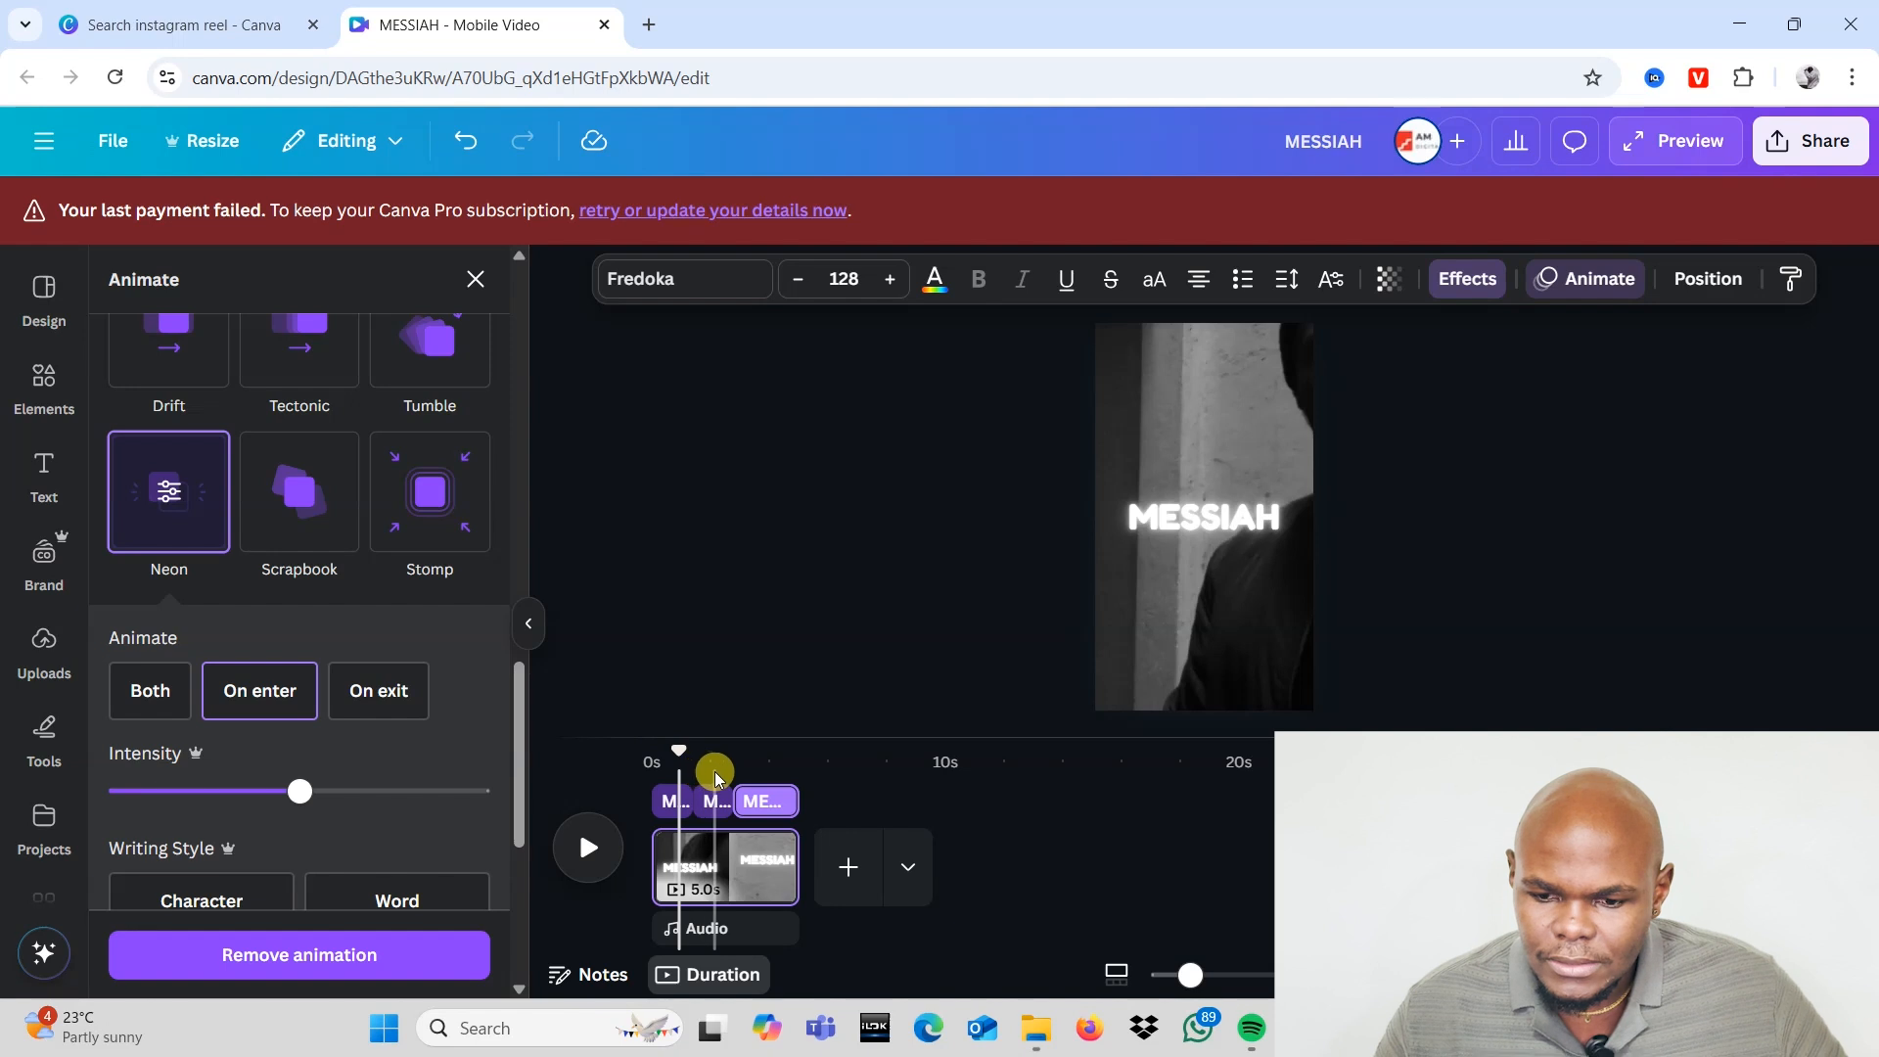
click(765, 771)
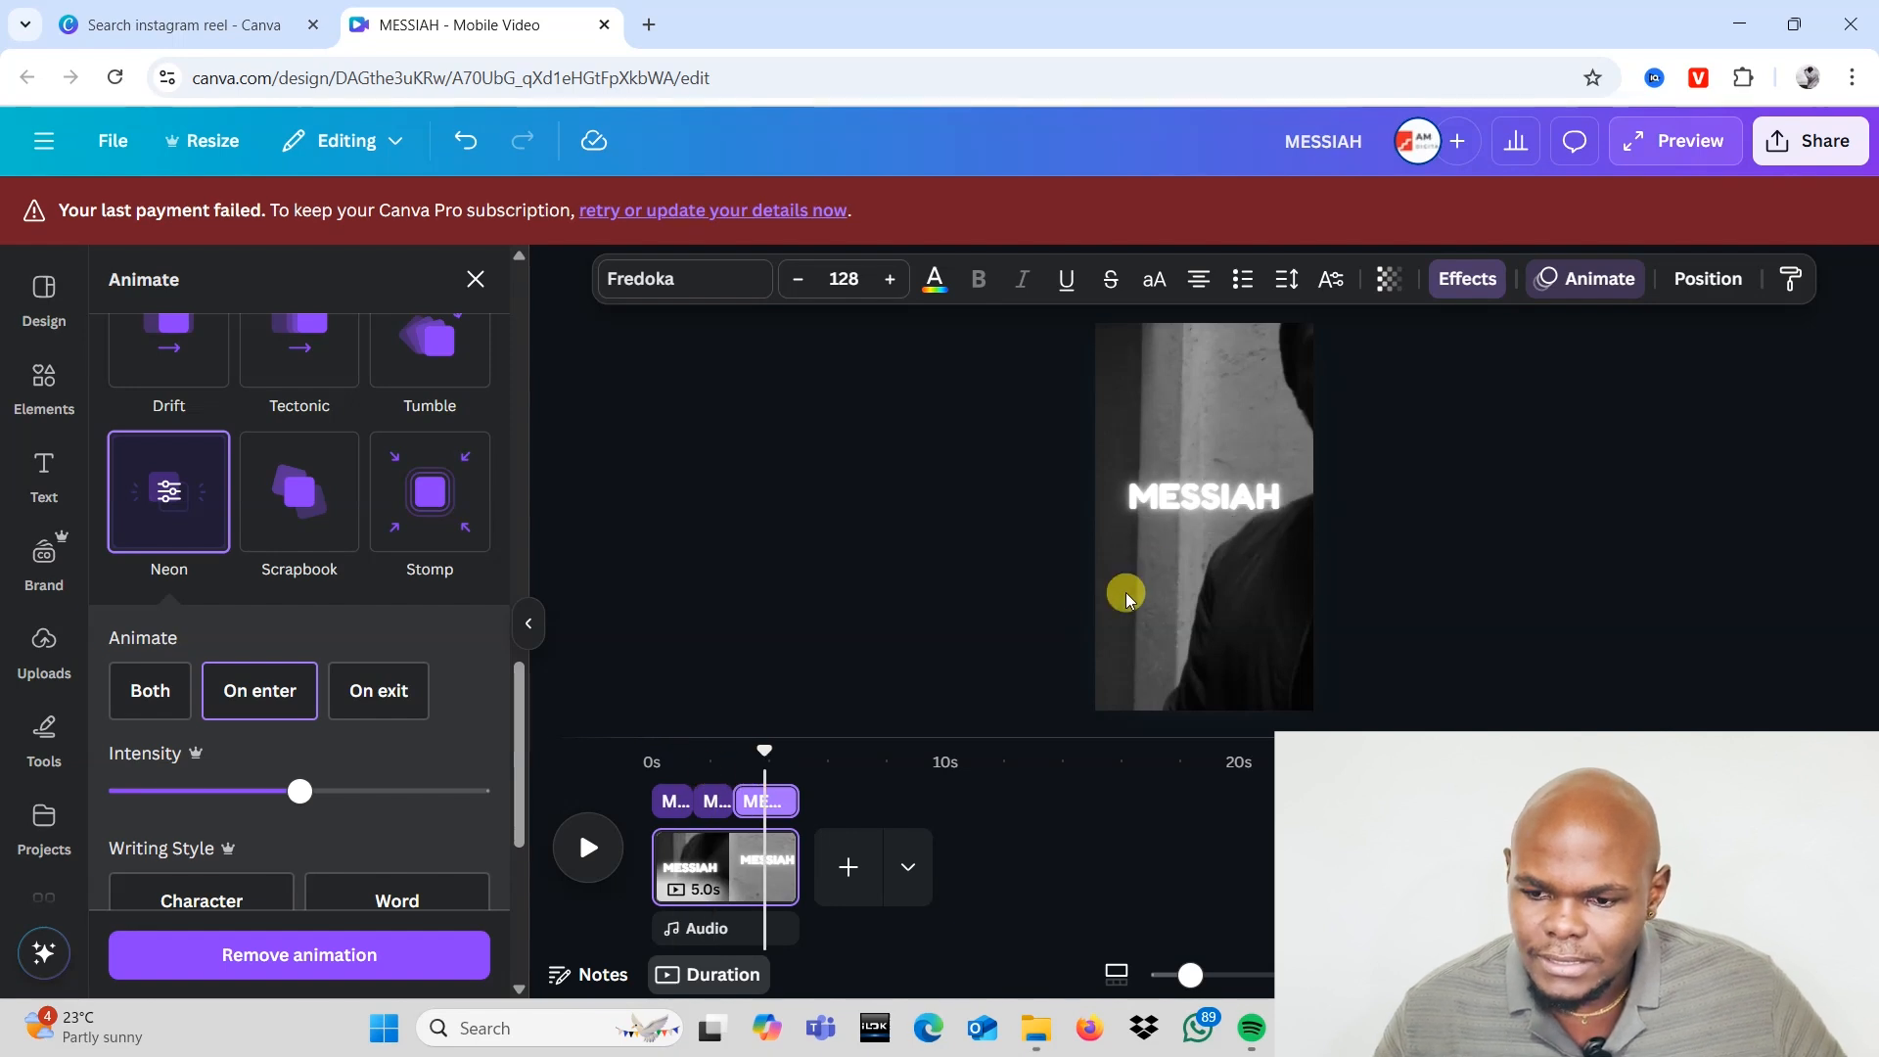
click(1192, 509)
mouse_move(1220, 567)
mouse_down()
mouse_move(1236, 605)
mouse_move(1226, 590)
mouse_up()
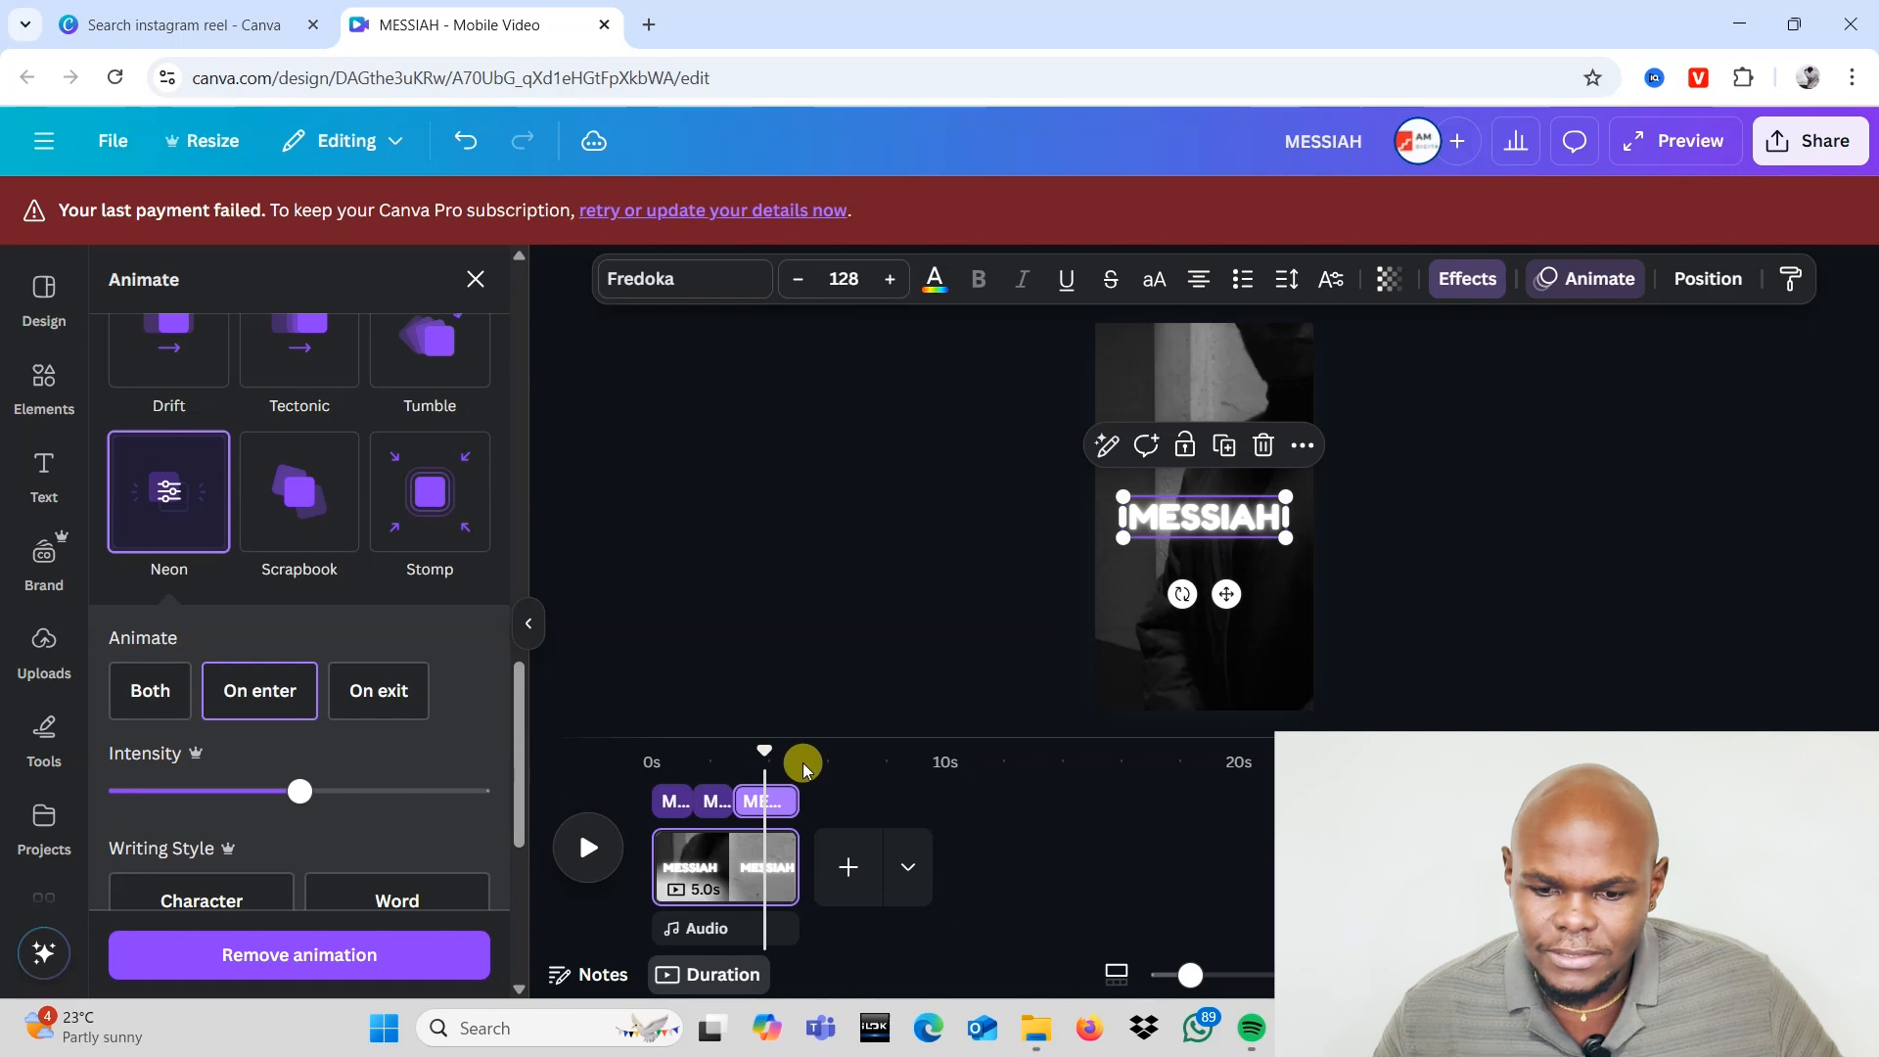
Step: Preview the change to the third MESSIAH text and play the whole video from the beginning
click(724, 773)
key(space)
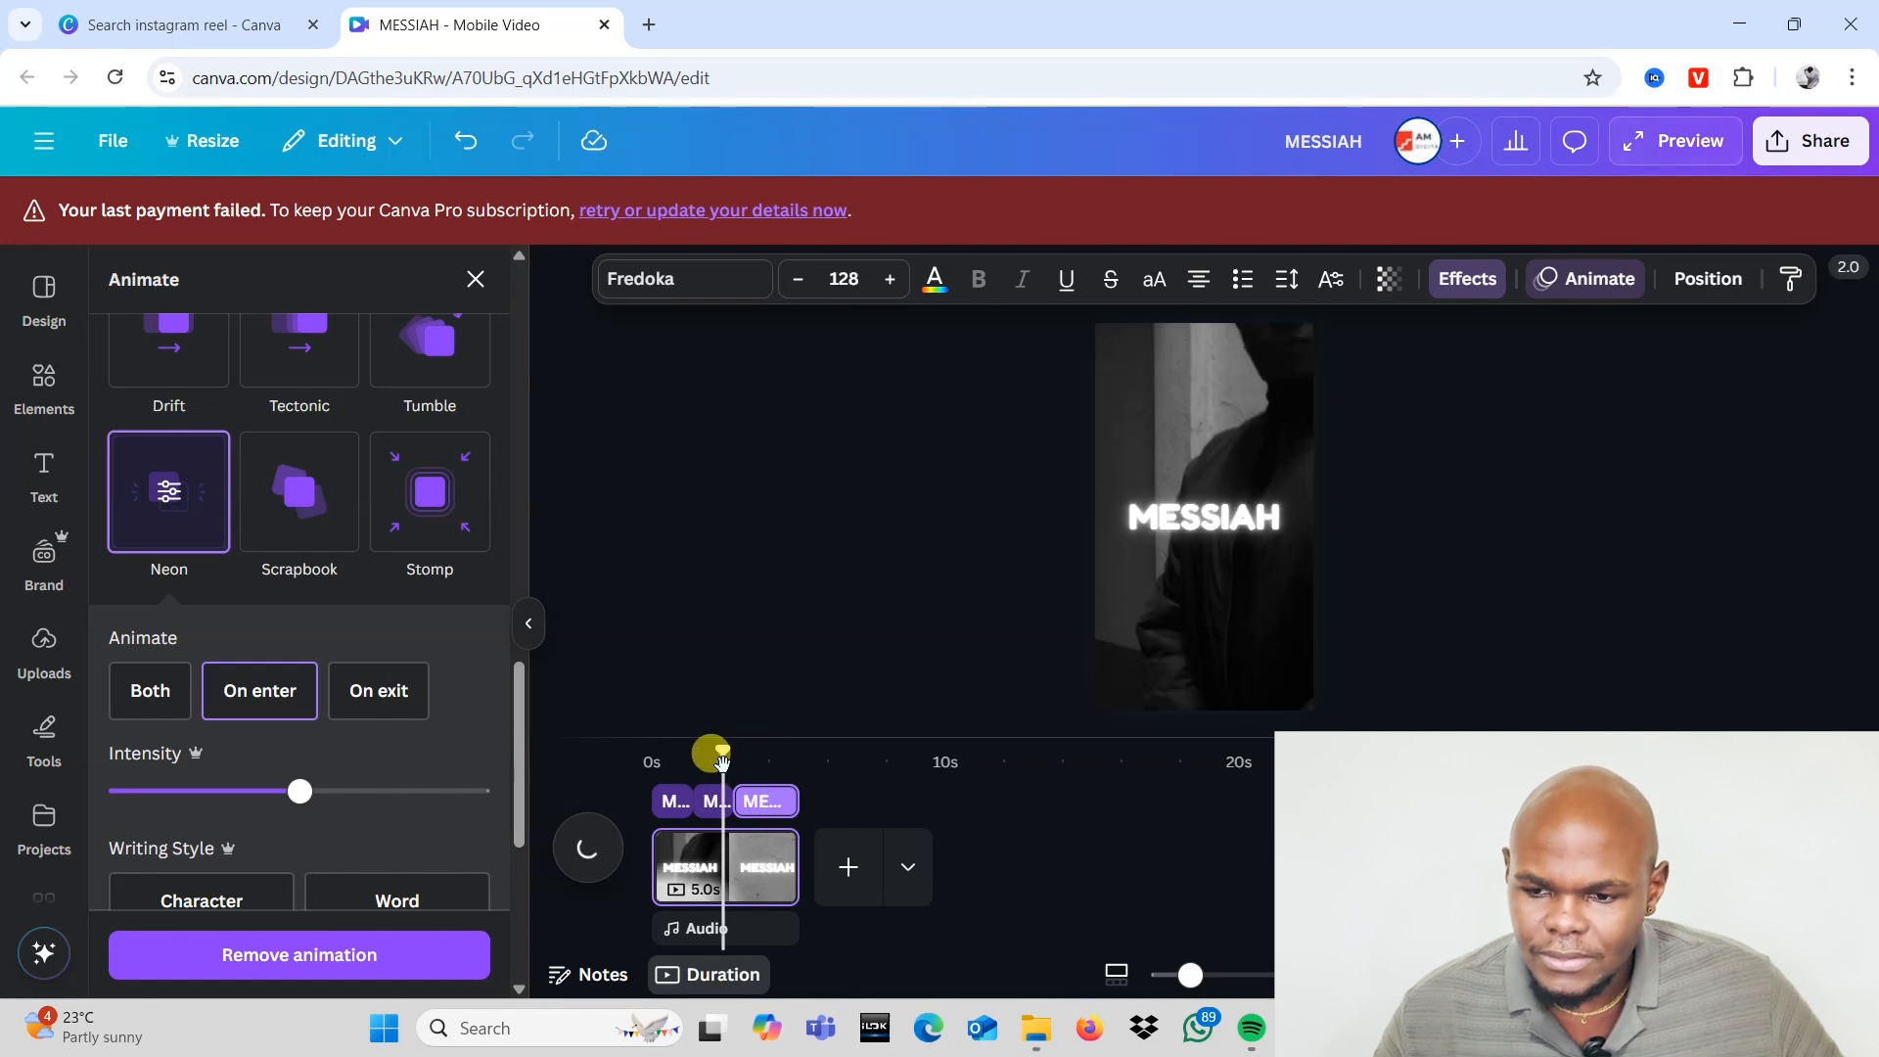
key(space)
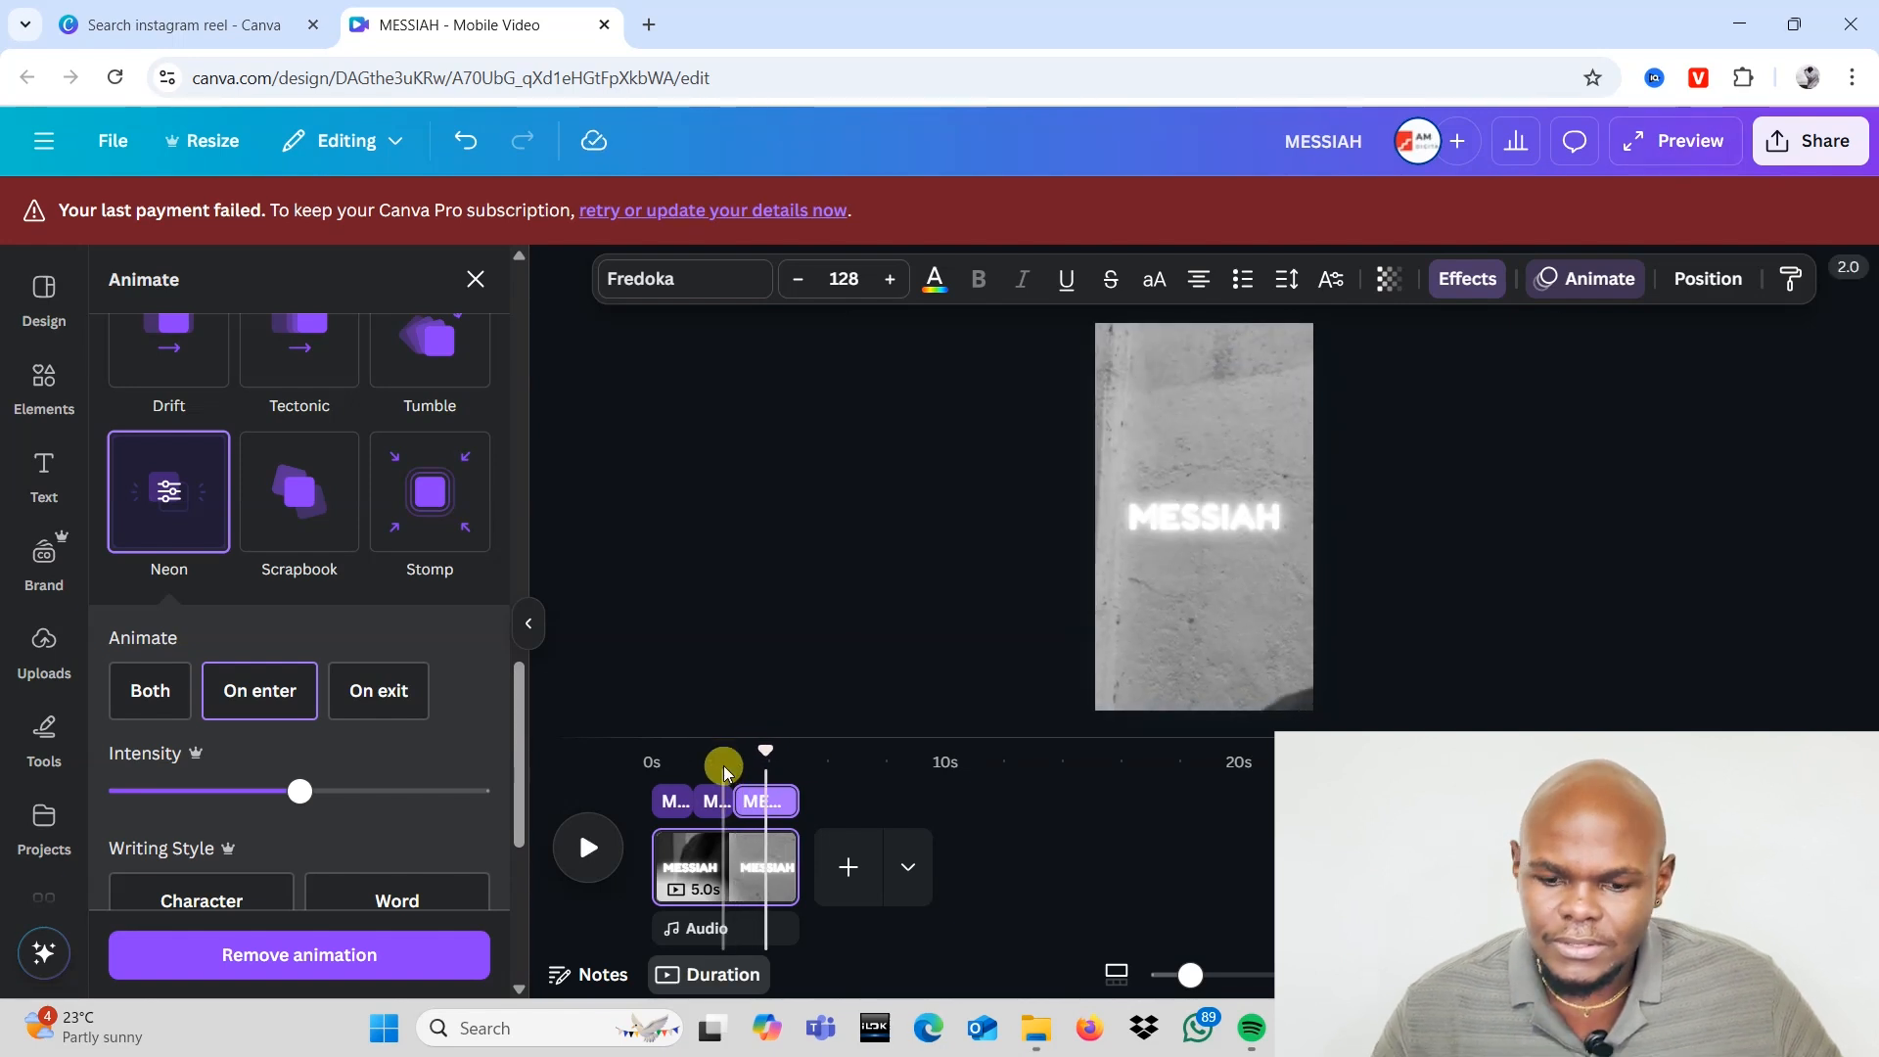
click(648, 772)
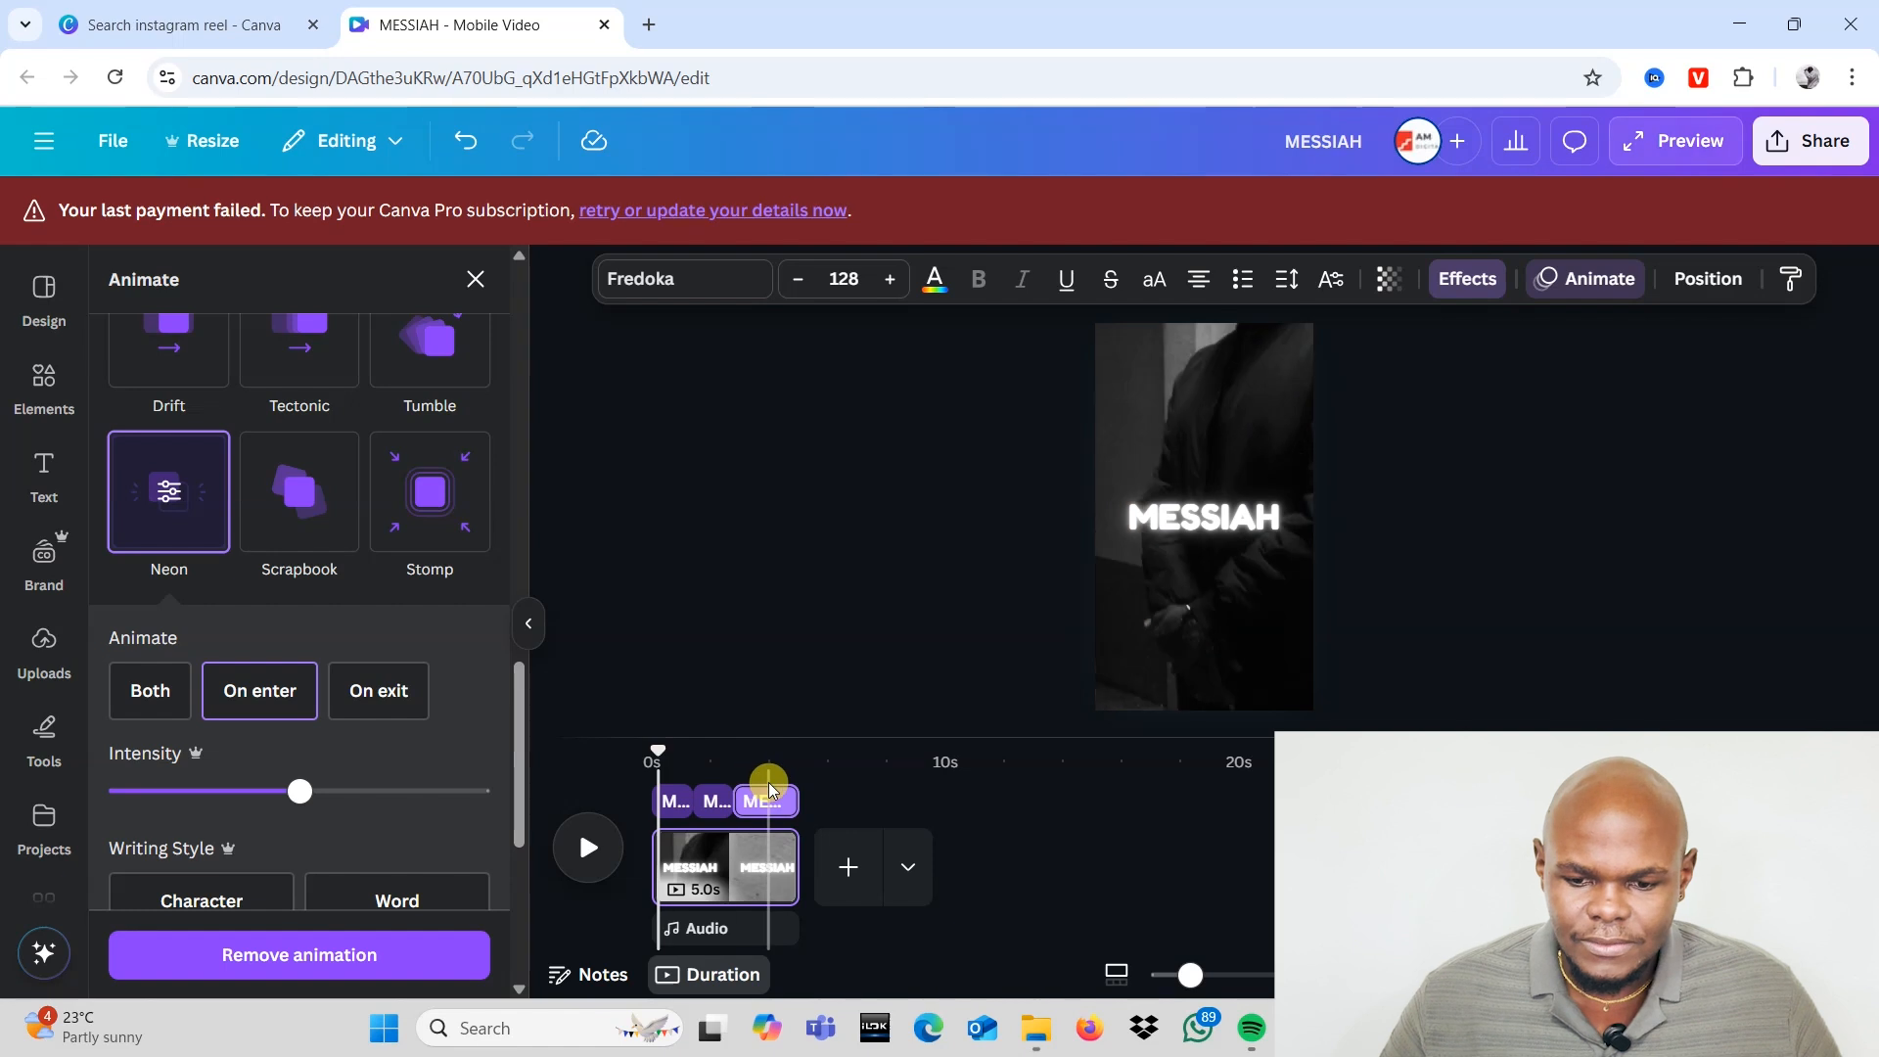
click(651, 759)
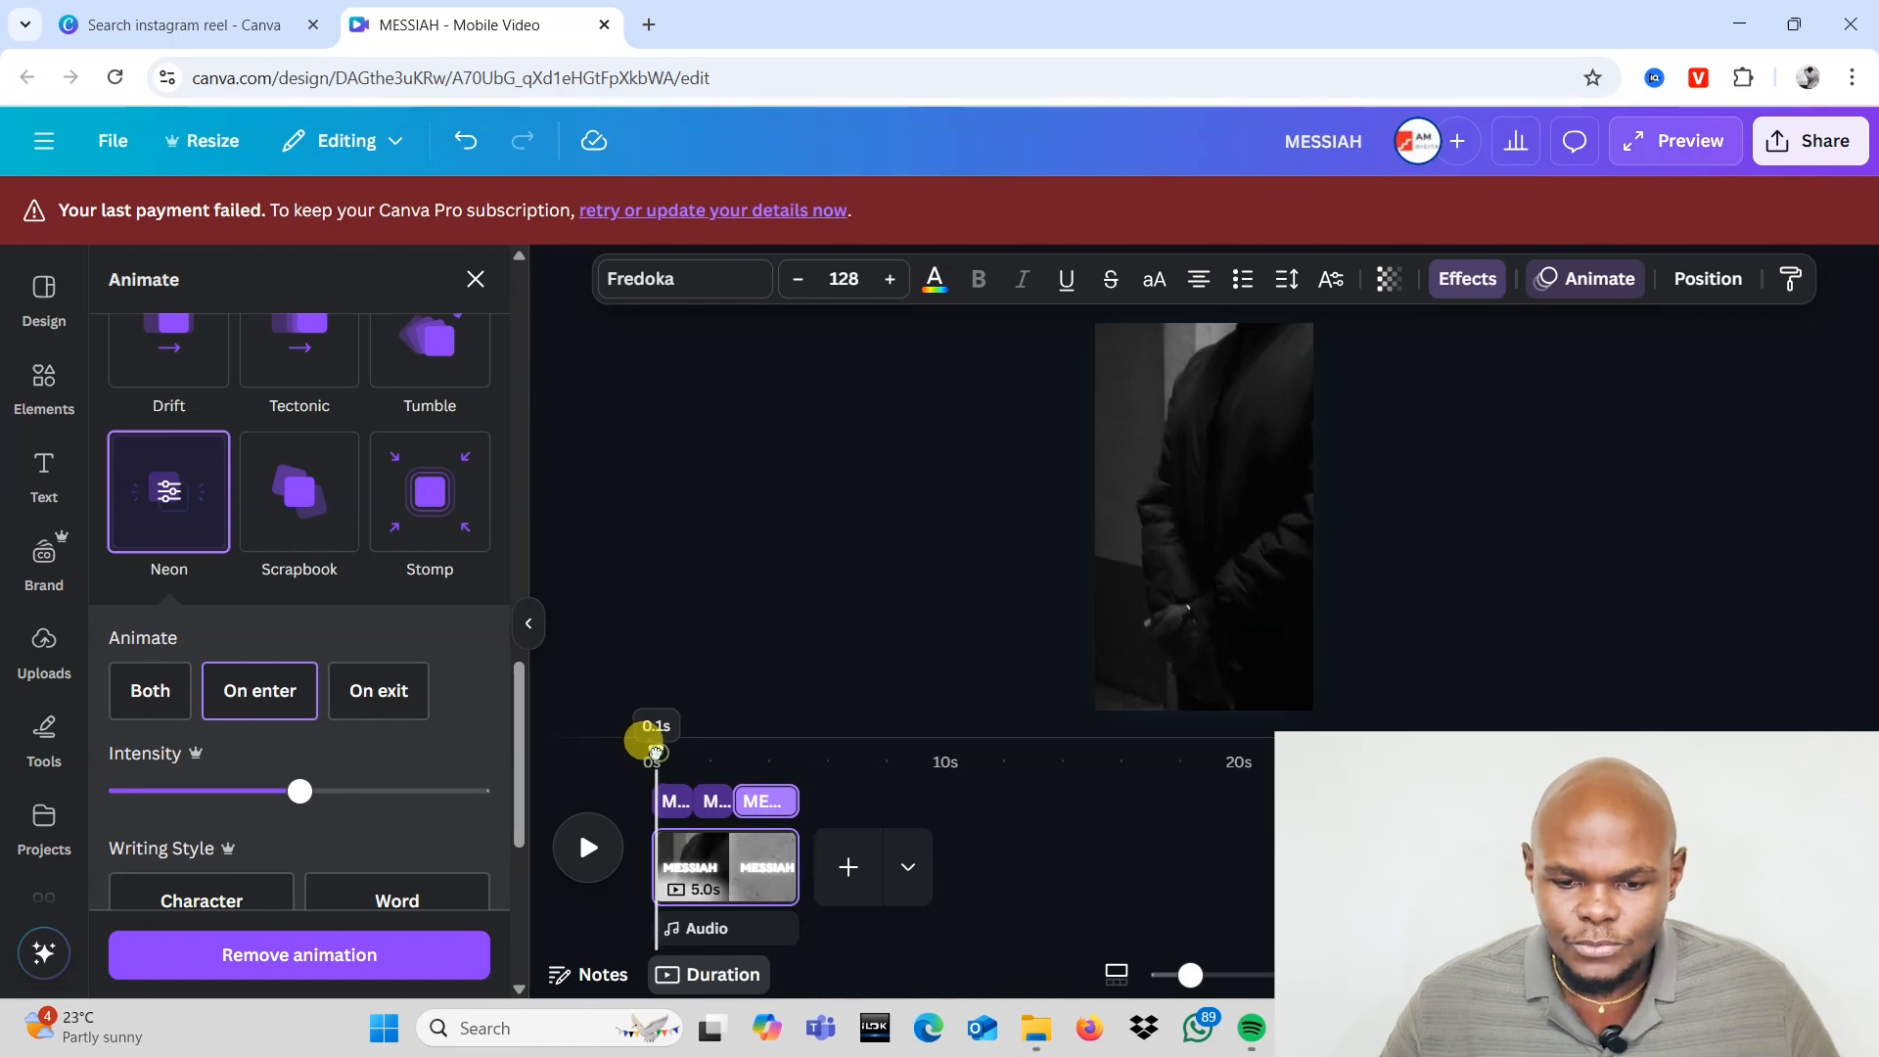
click(593, 859)
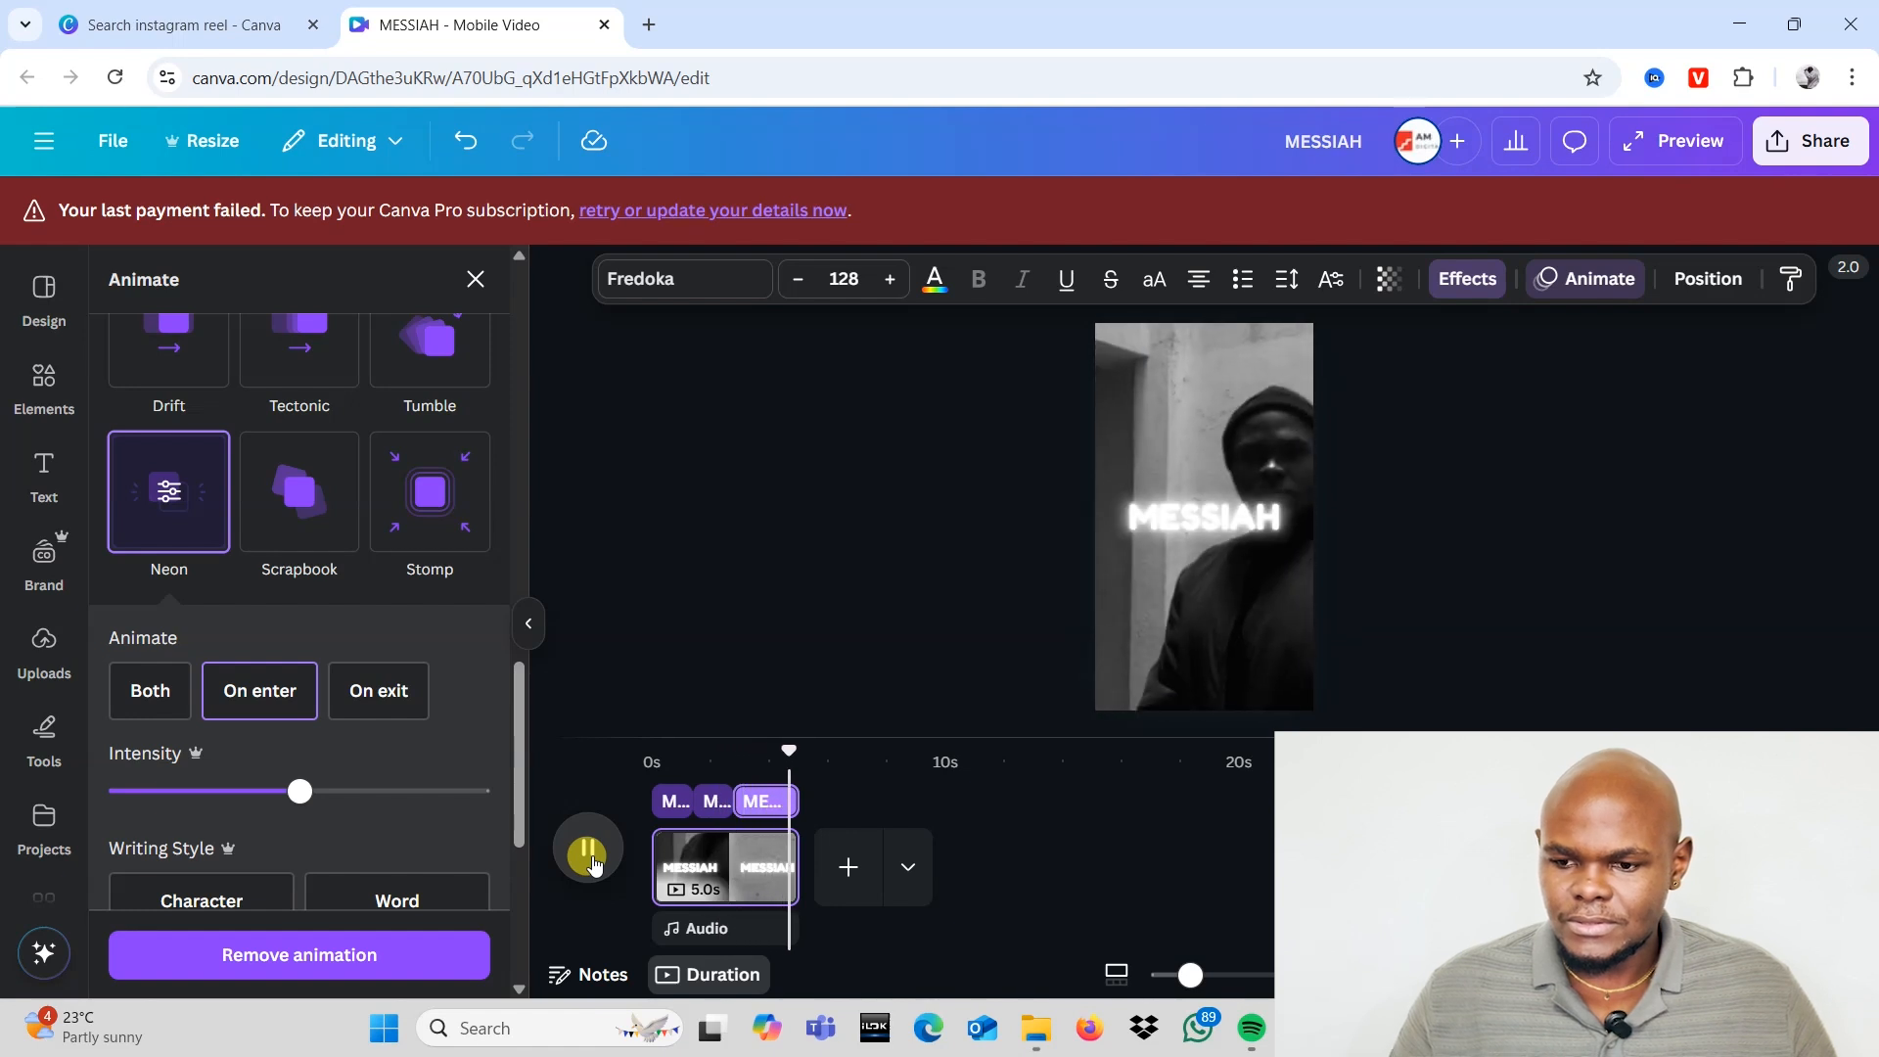
key(space)
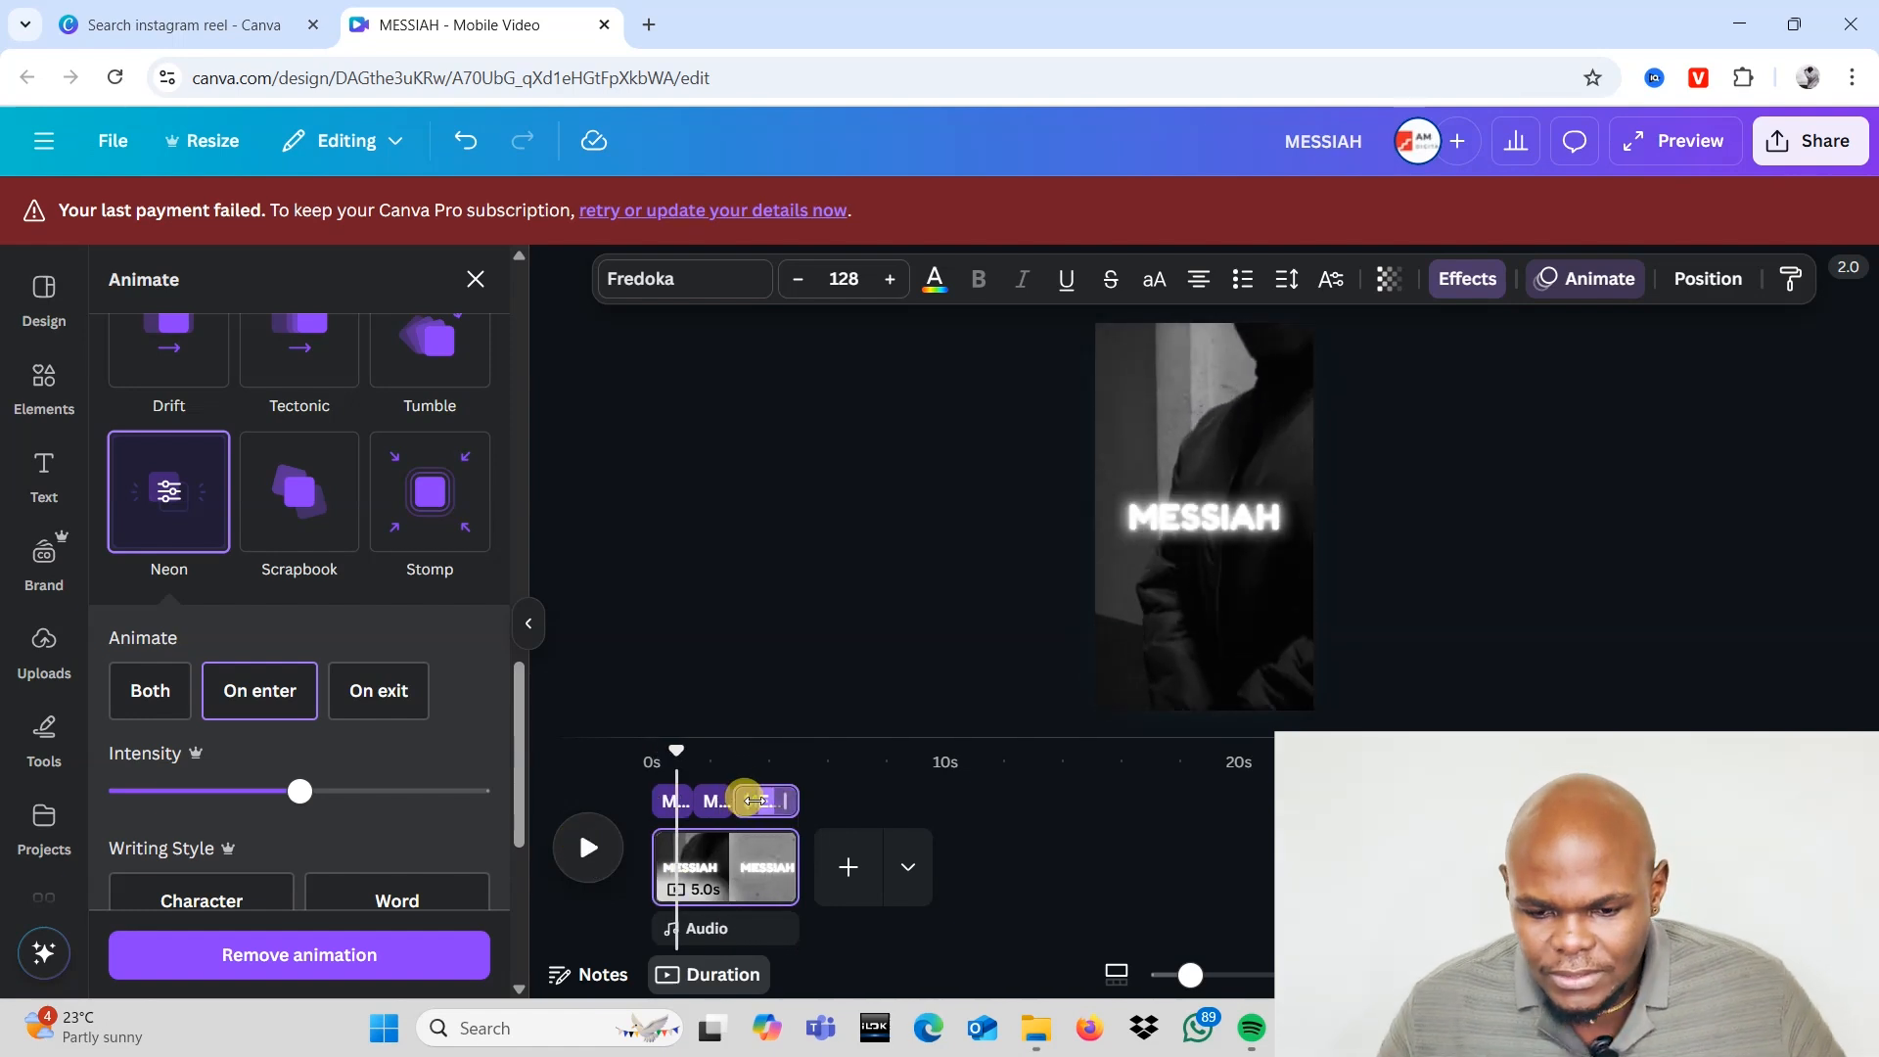
Step: Shorten the third MESSIAH text on the timeline so it ends before the clip does, with its Neon animation set to Both
click(792, 799)
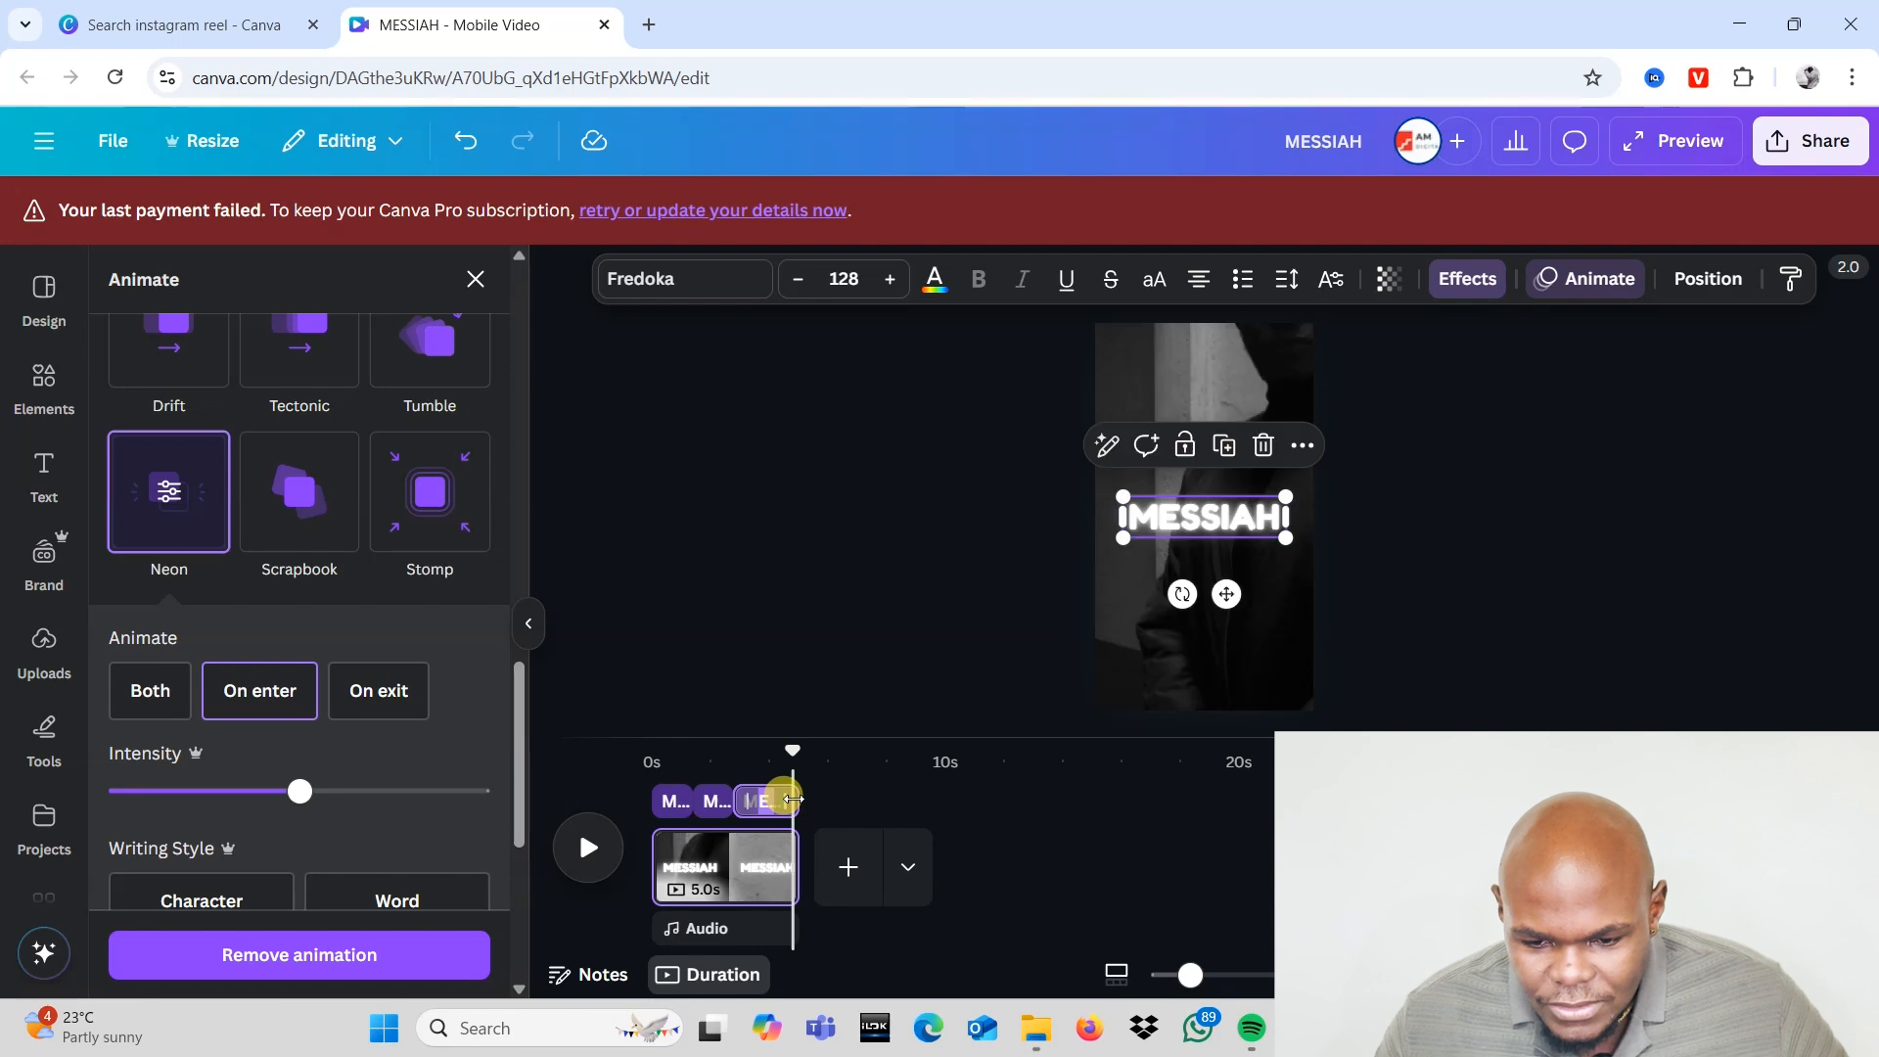
drag(786, 800, 766, 800)
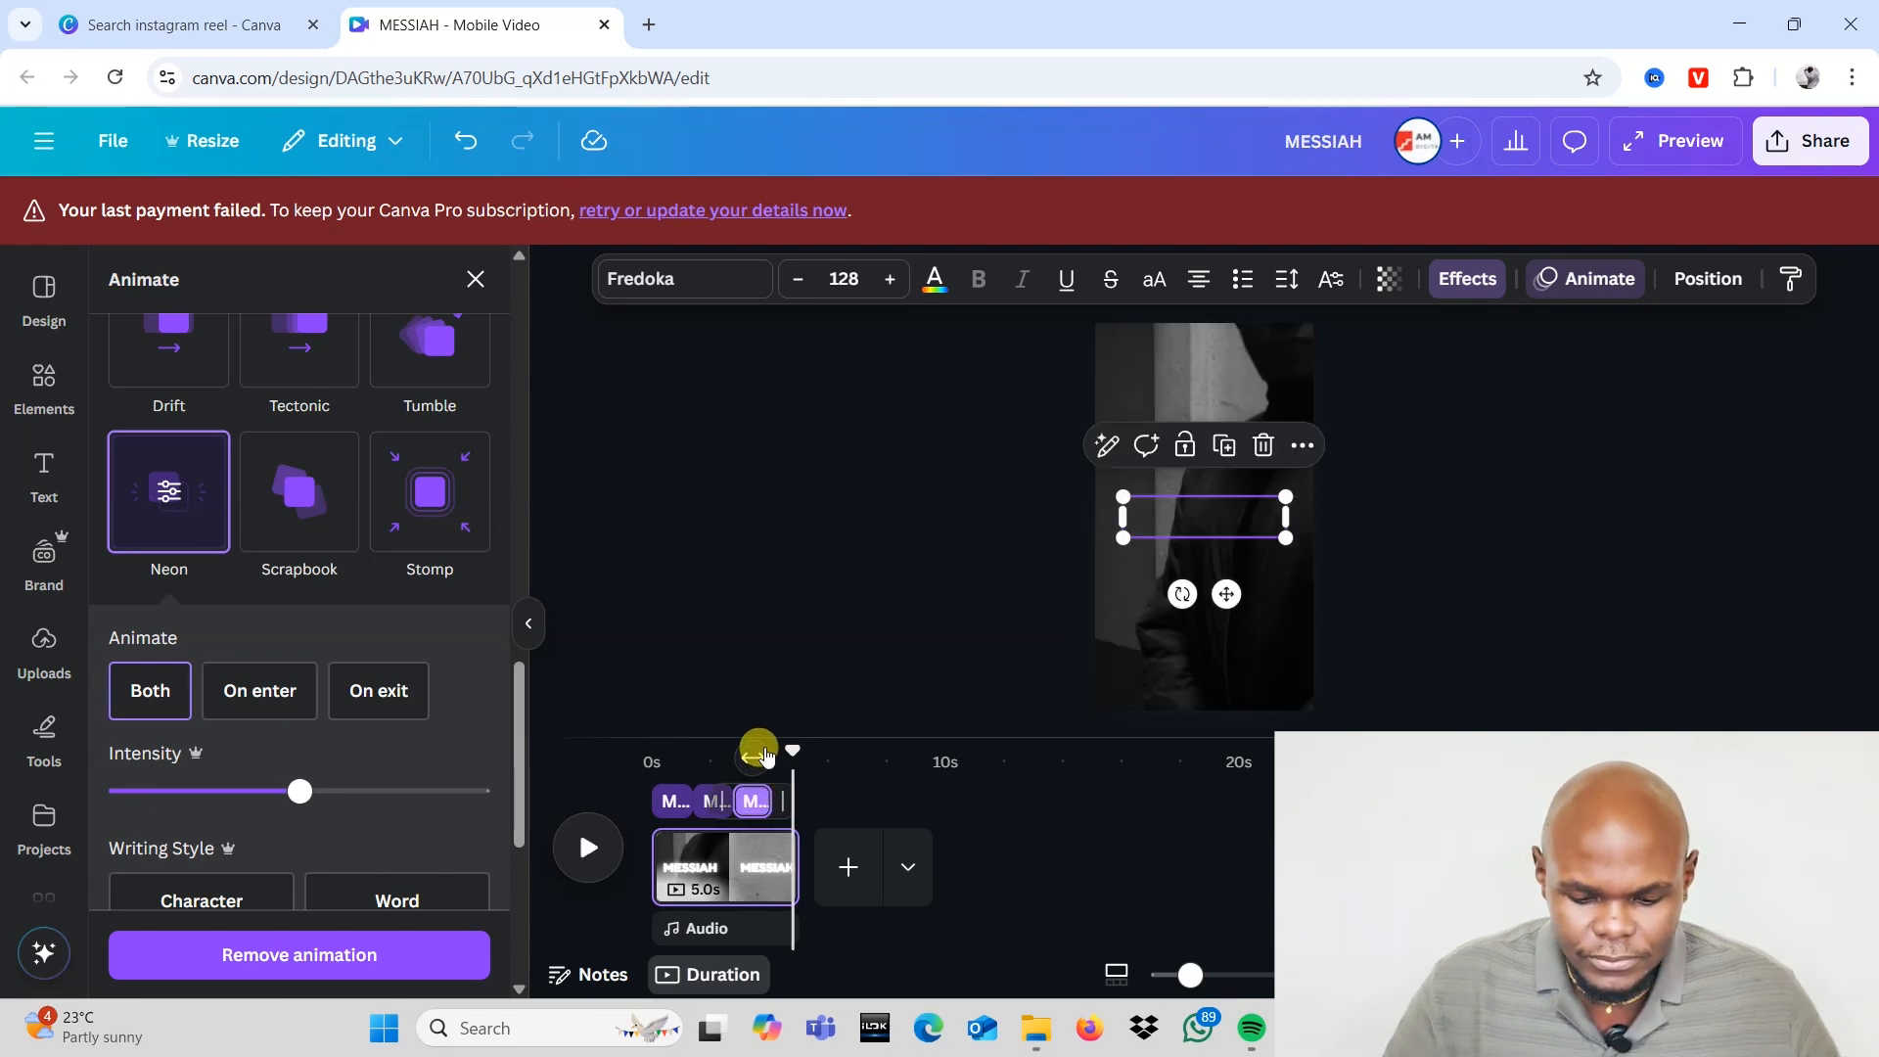
Step: Add a fourth MESSIAH text and place it at the end of the 5-second clip on the timeline
key(t)
drag(663, 788, 785, 801)
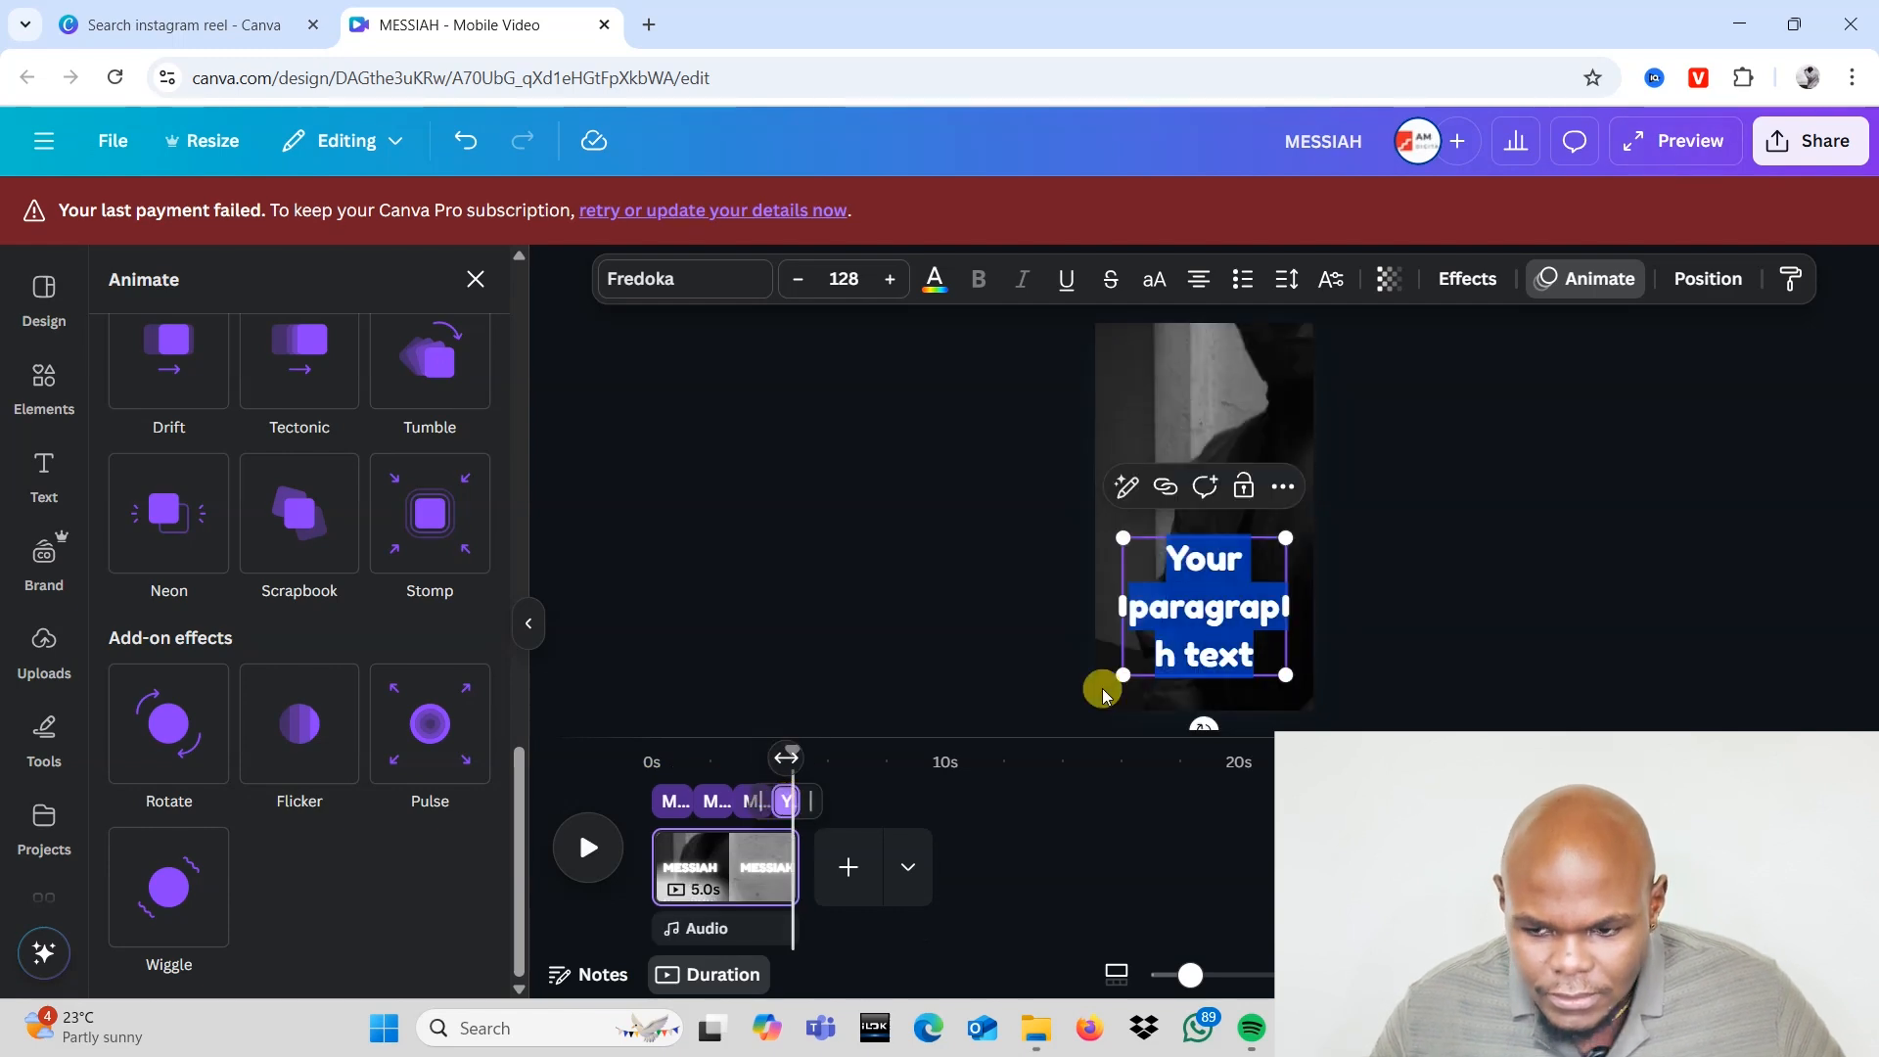
text(MESSIAH)
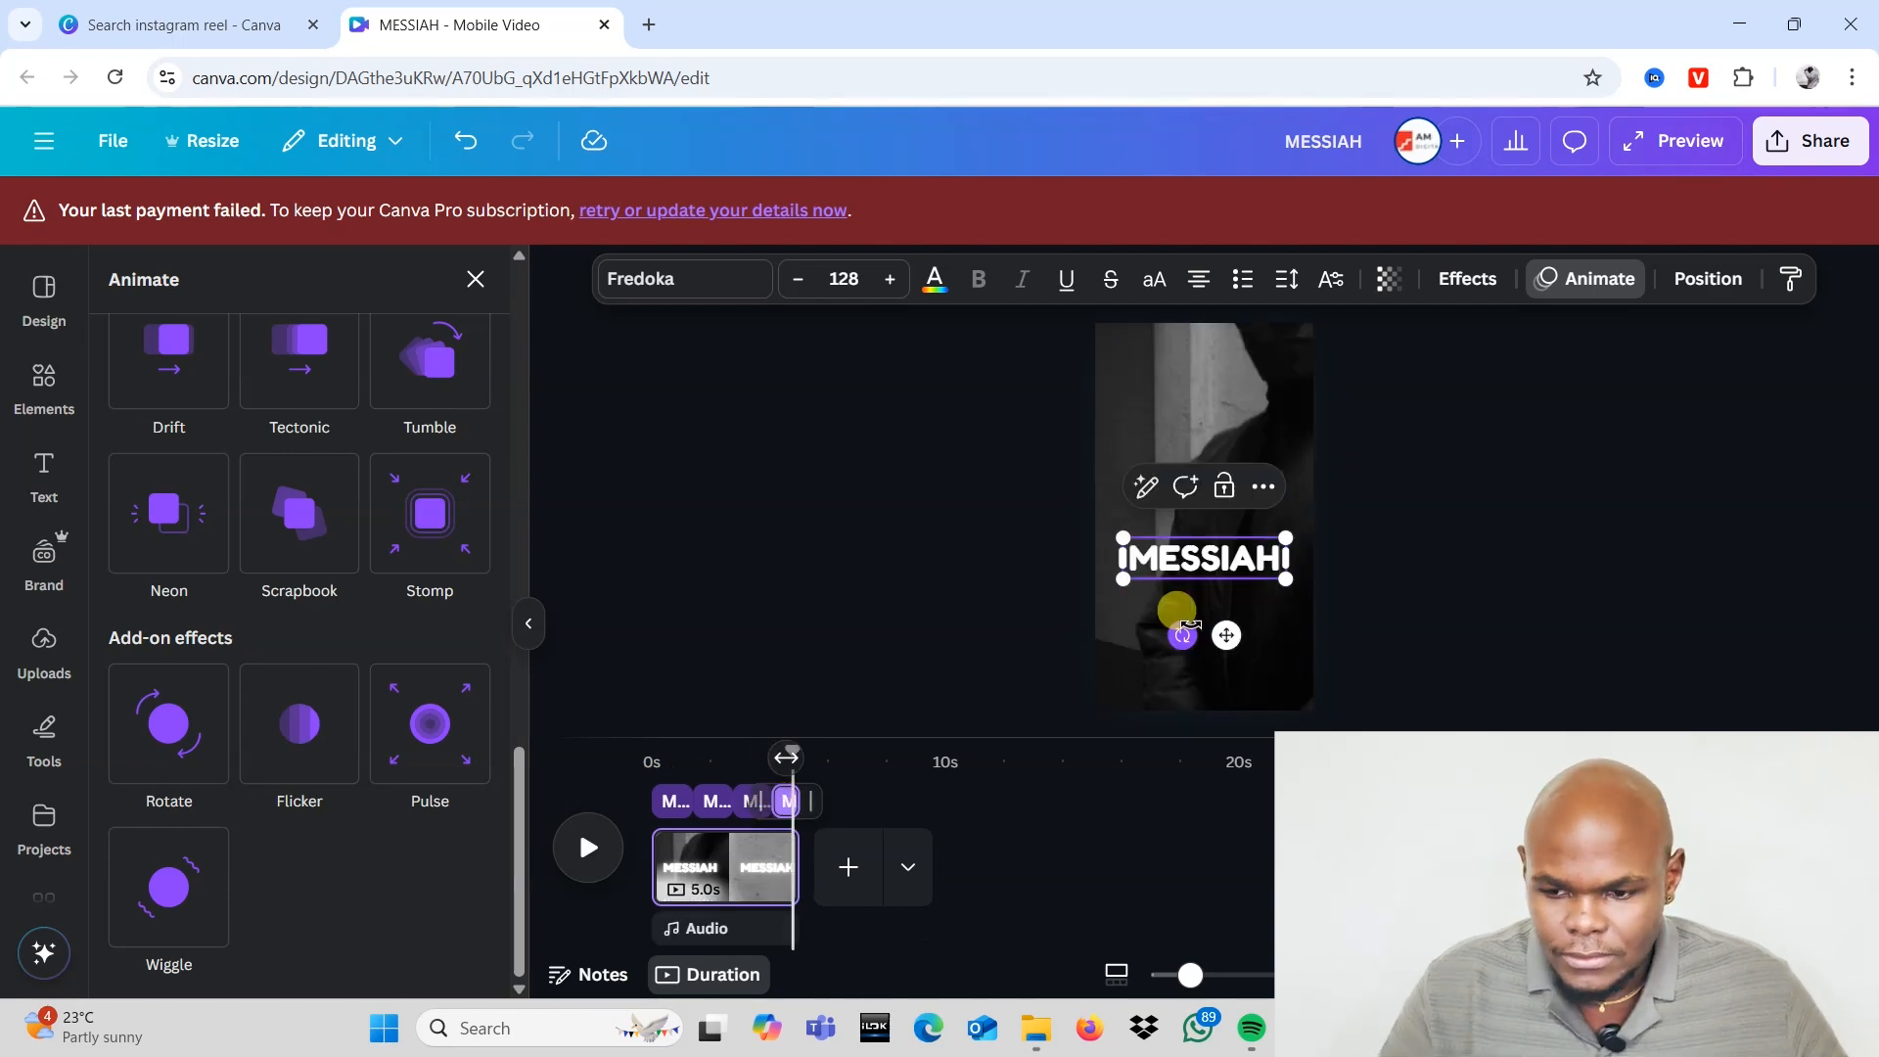
Step: Give the fourth MESSIAH text the Neon style effect and the Neon animation set to Both
click(1469, 274)
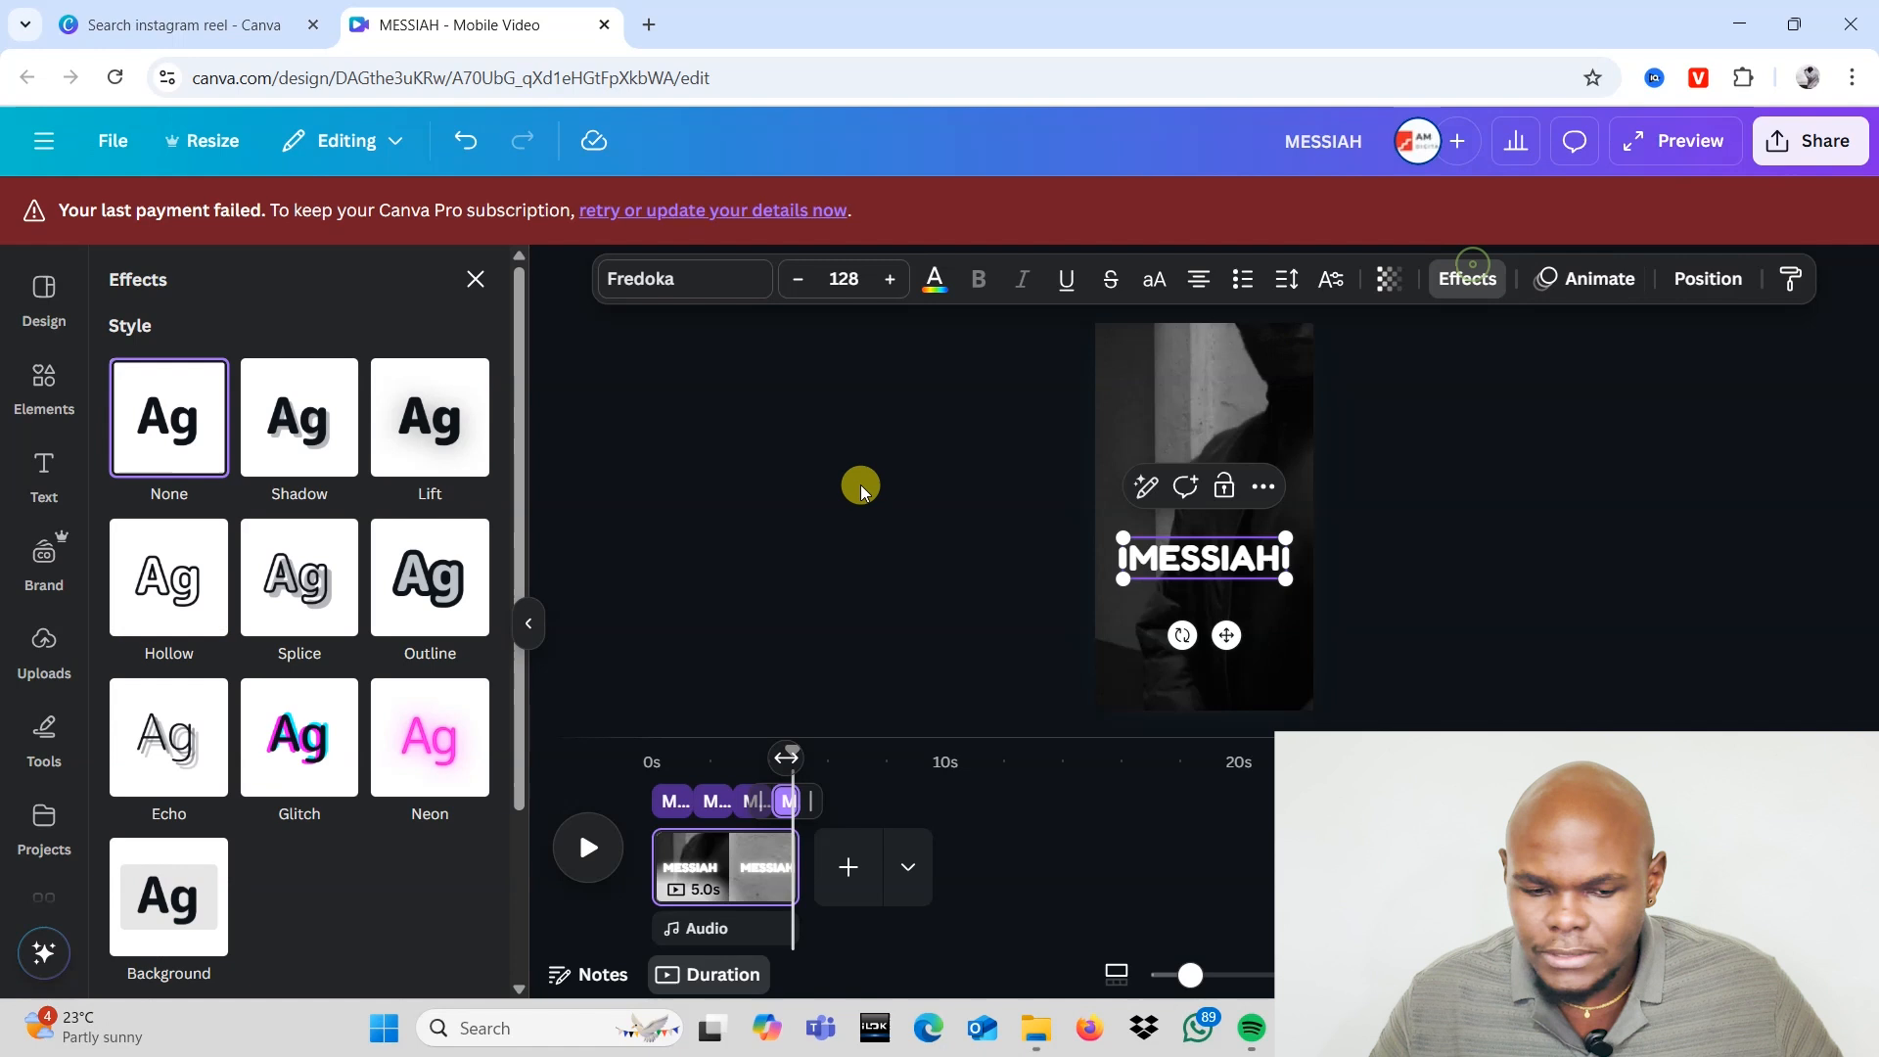
click(445, 651)
click(1583, 280)
scroll(392, 728, down, 3)
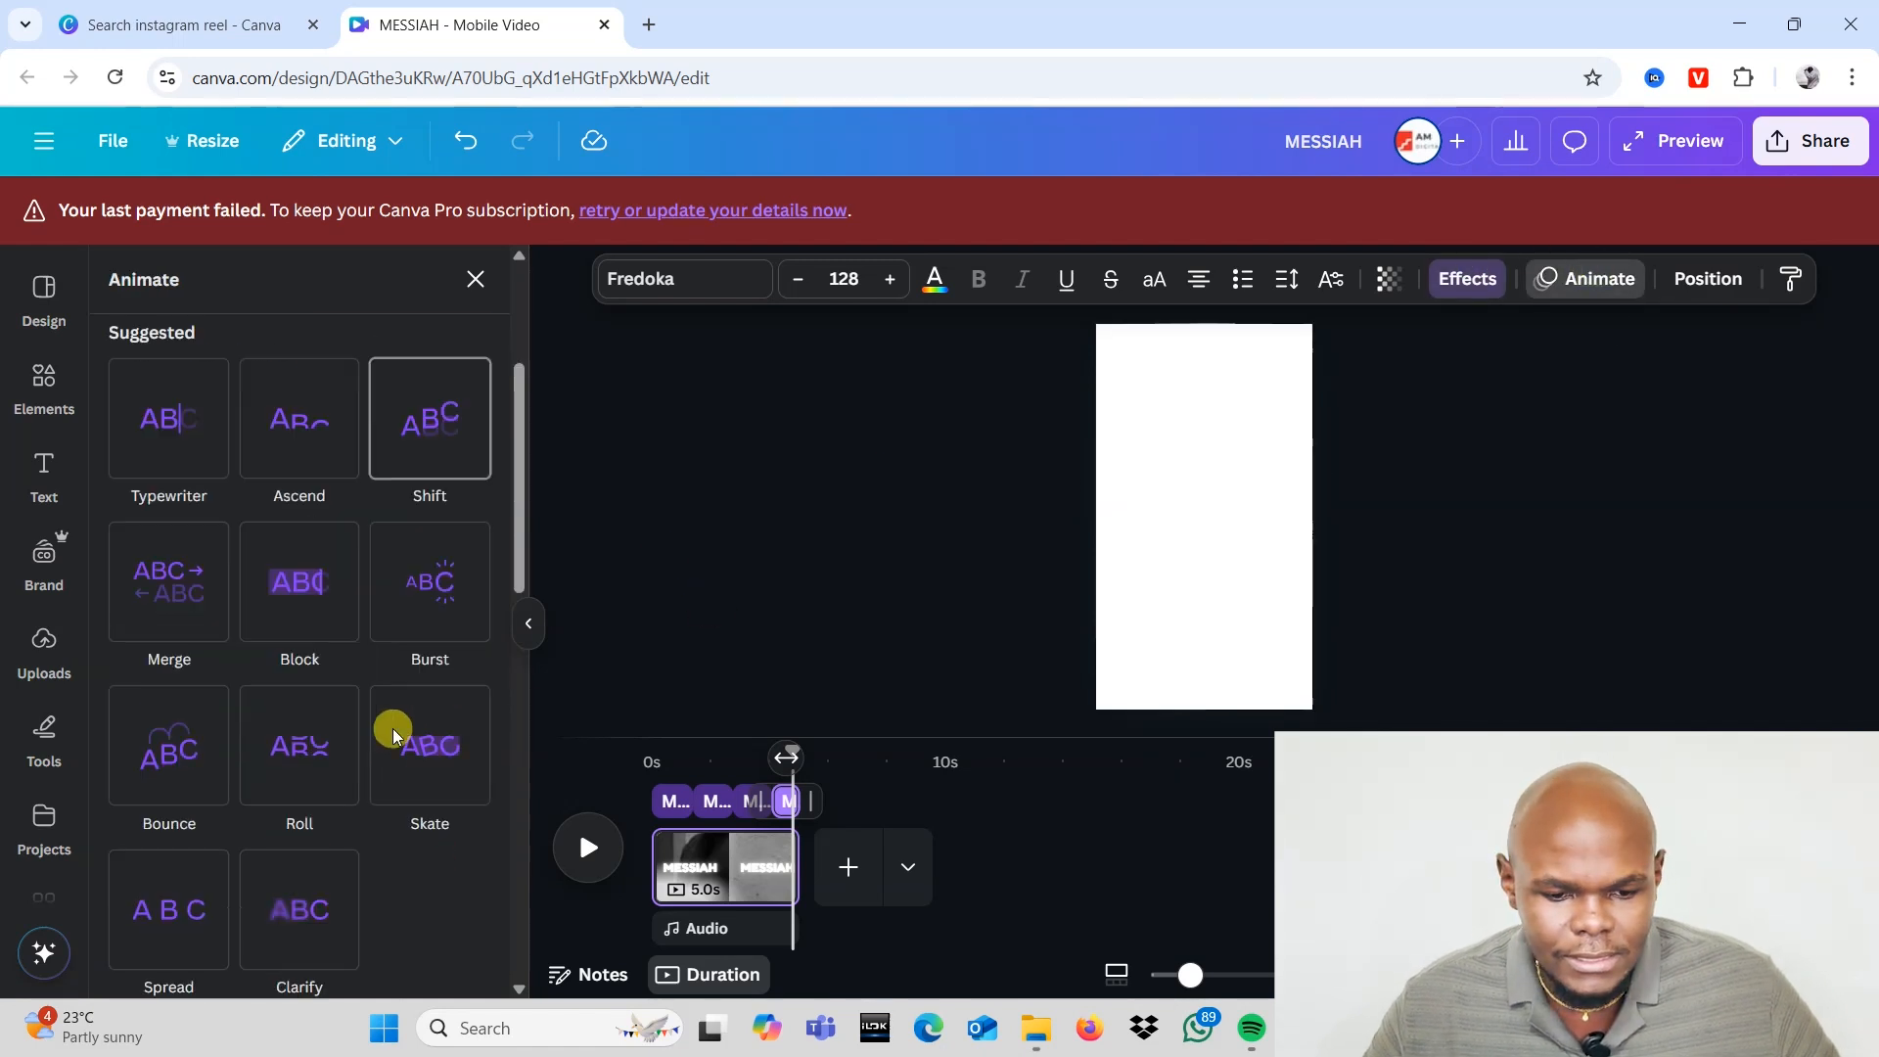
scroll(391, 729, down, 5)
click(161, 499)
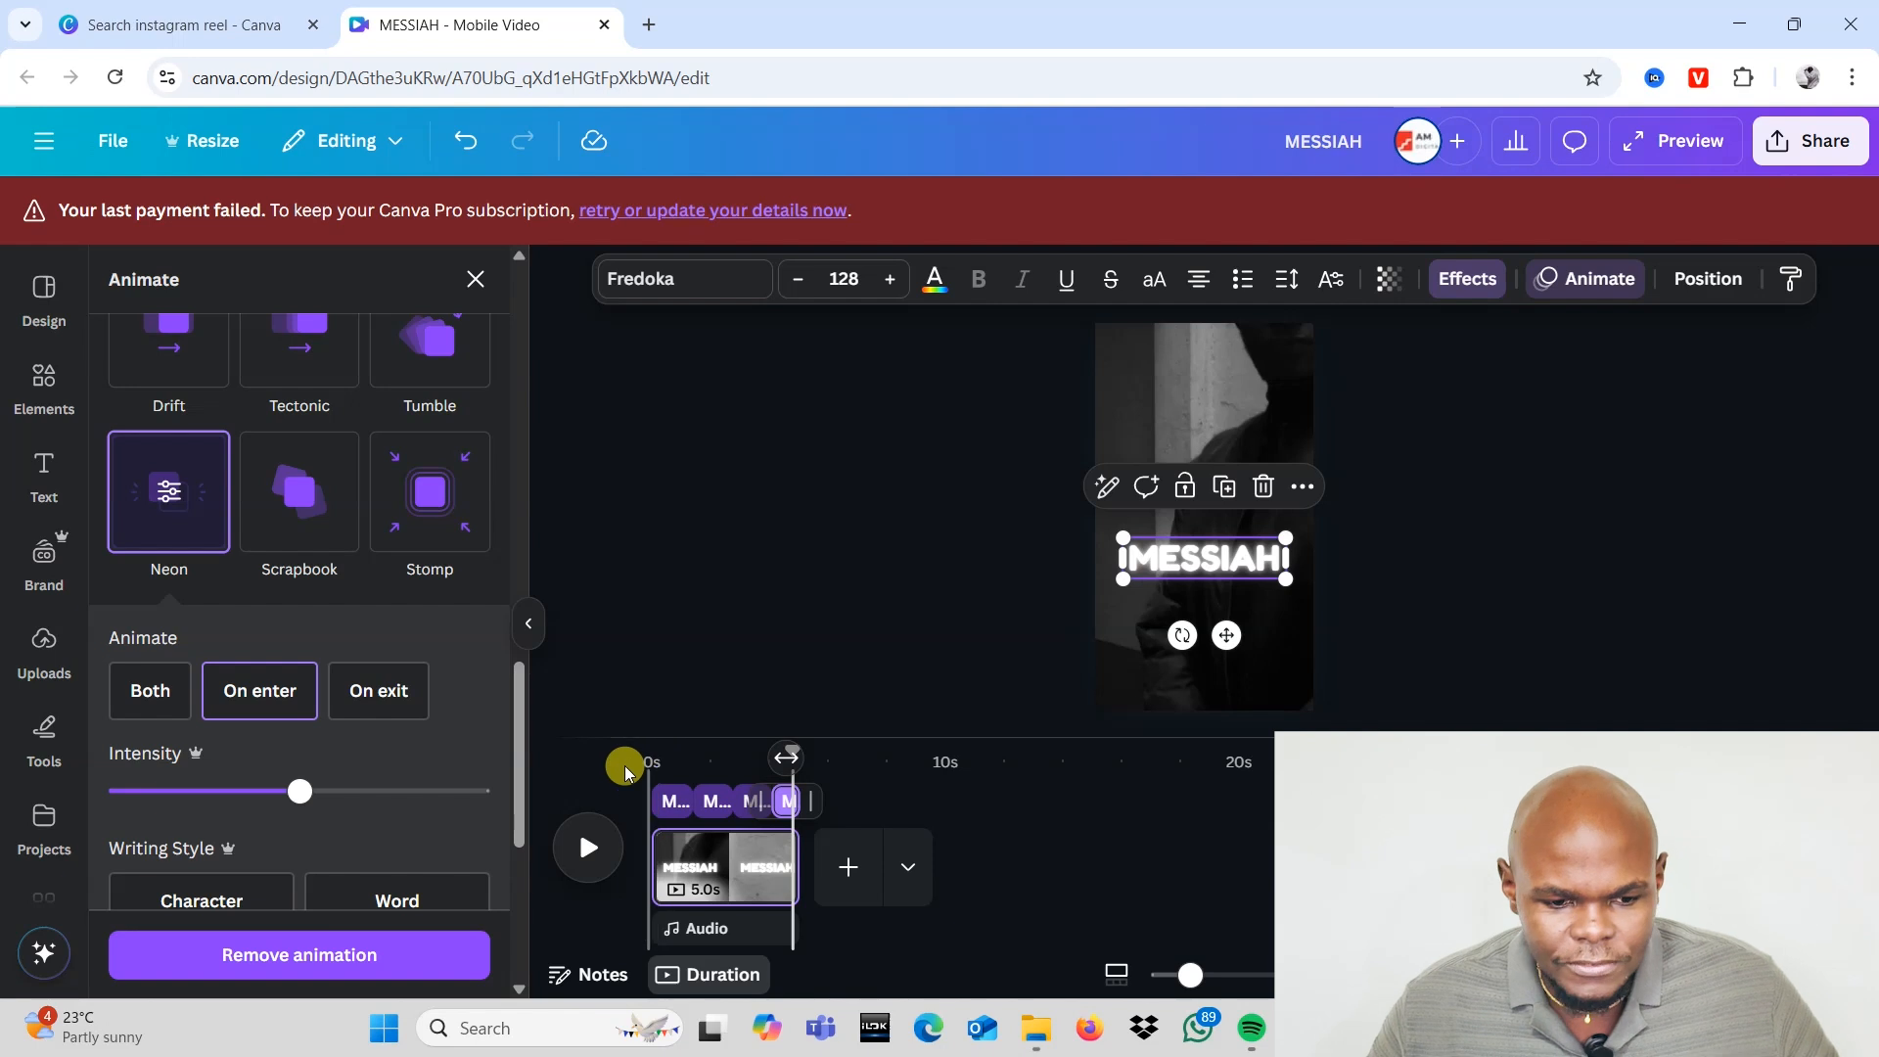
click(137, 689)
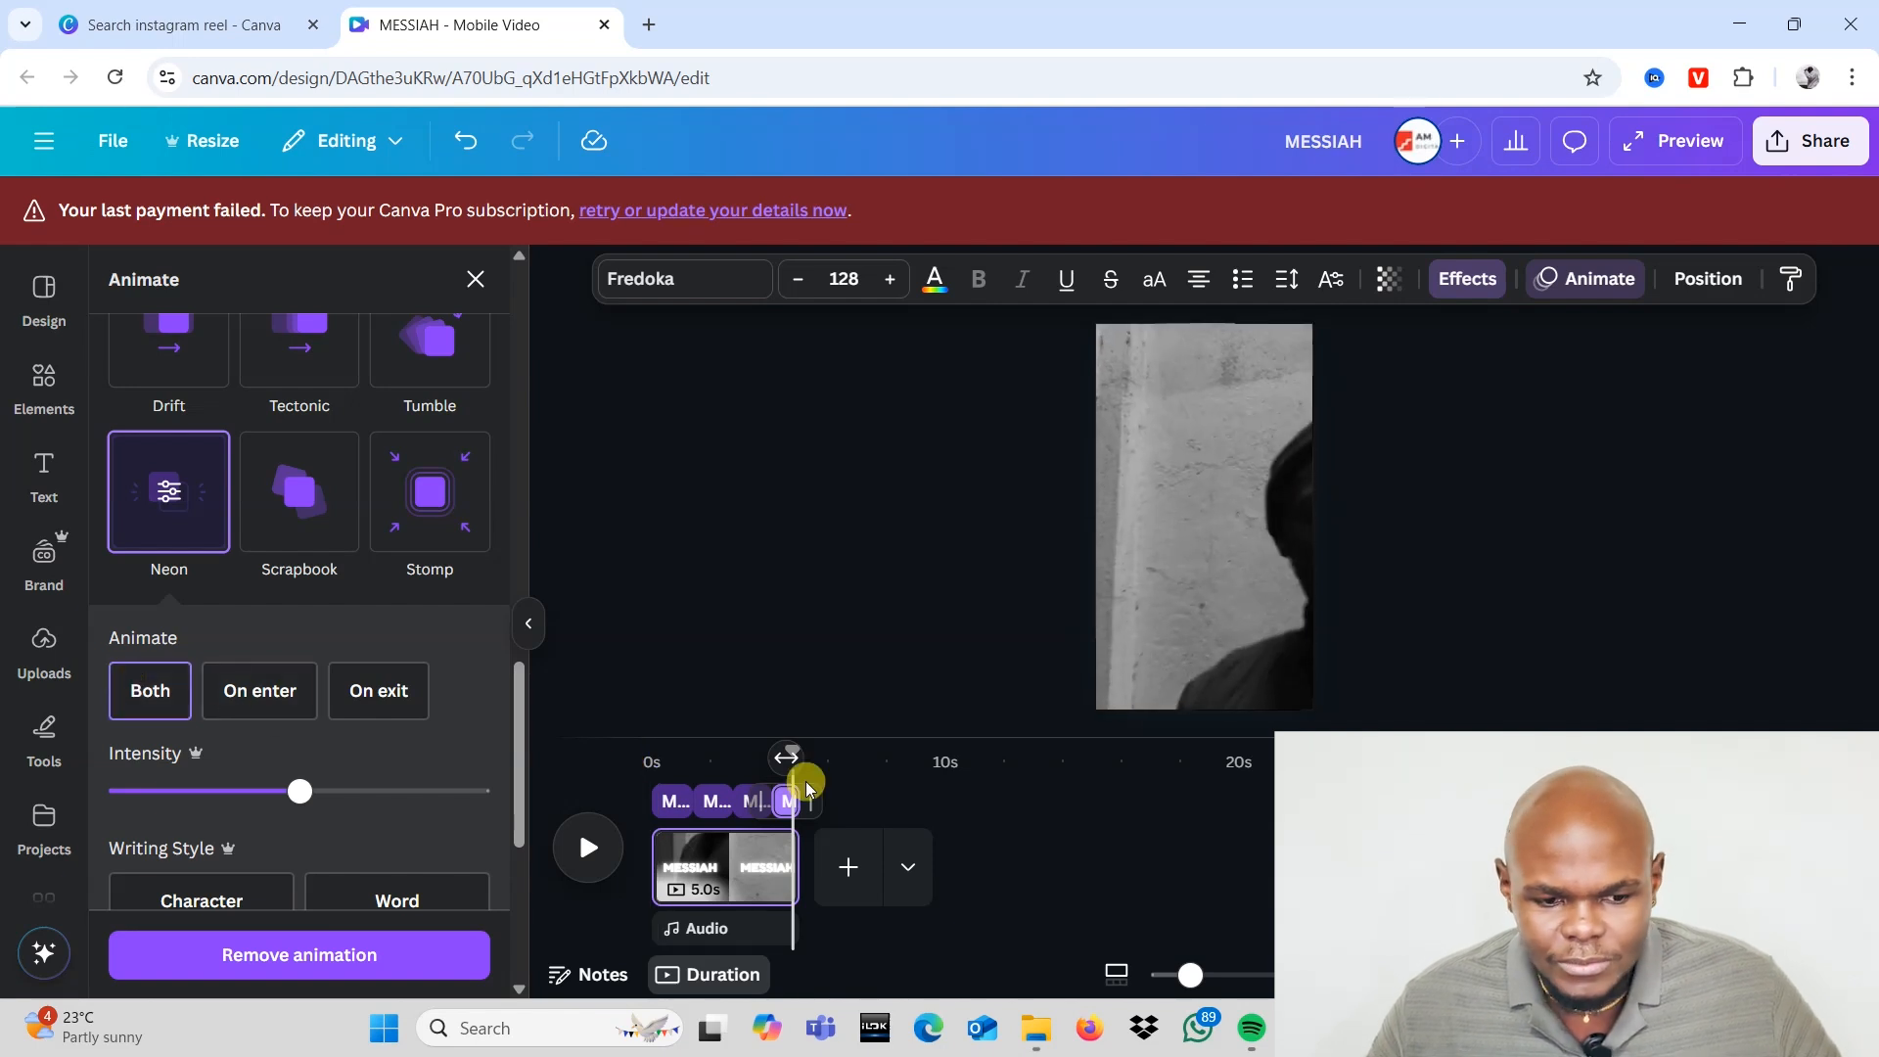
Step: Check the animation settings of the first three MESSIAH texts and play the whole video from the beginning
click(750, 793)
click(745, 797)
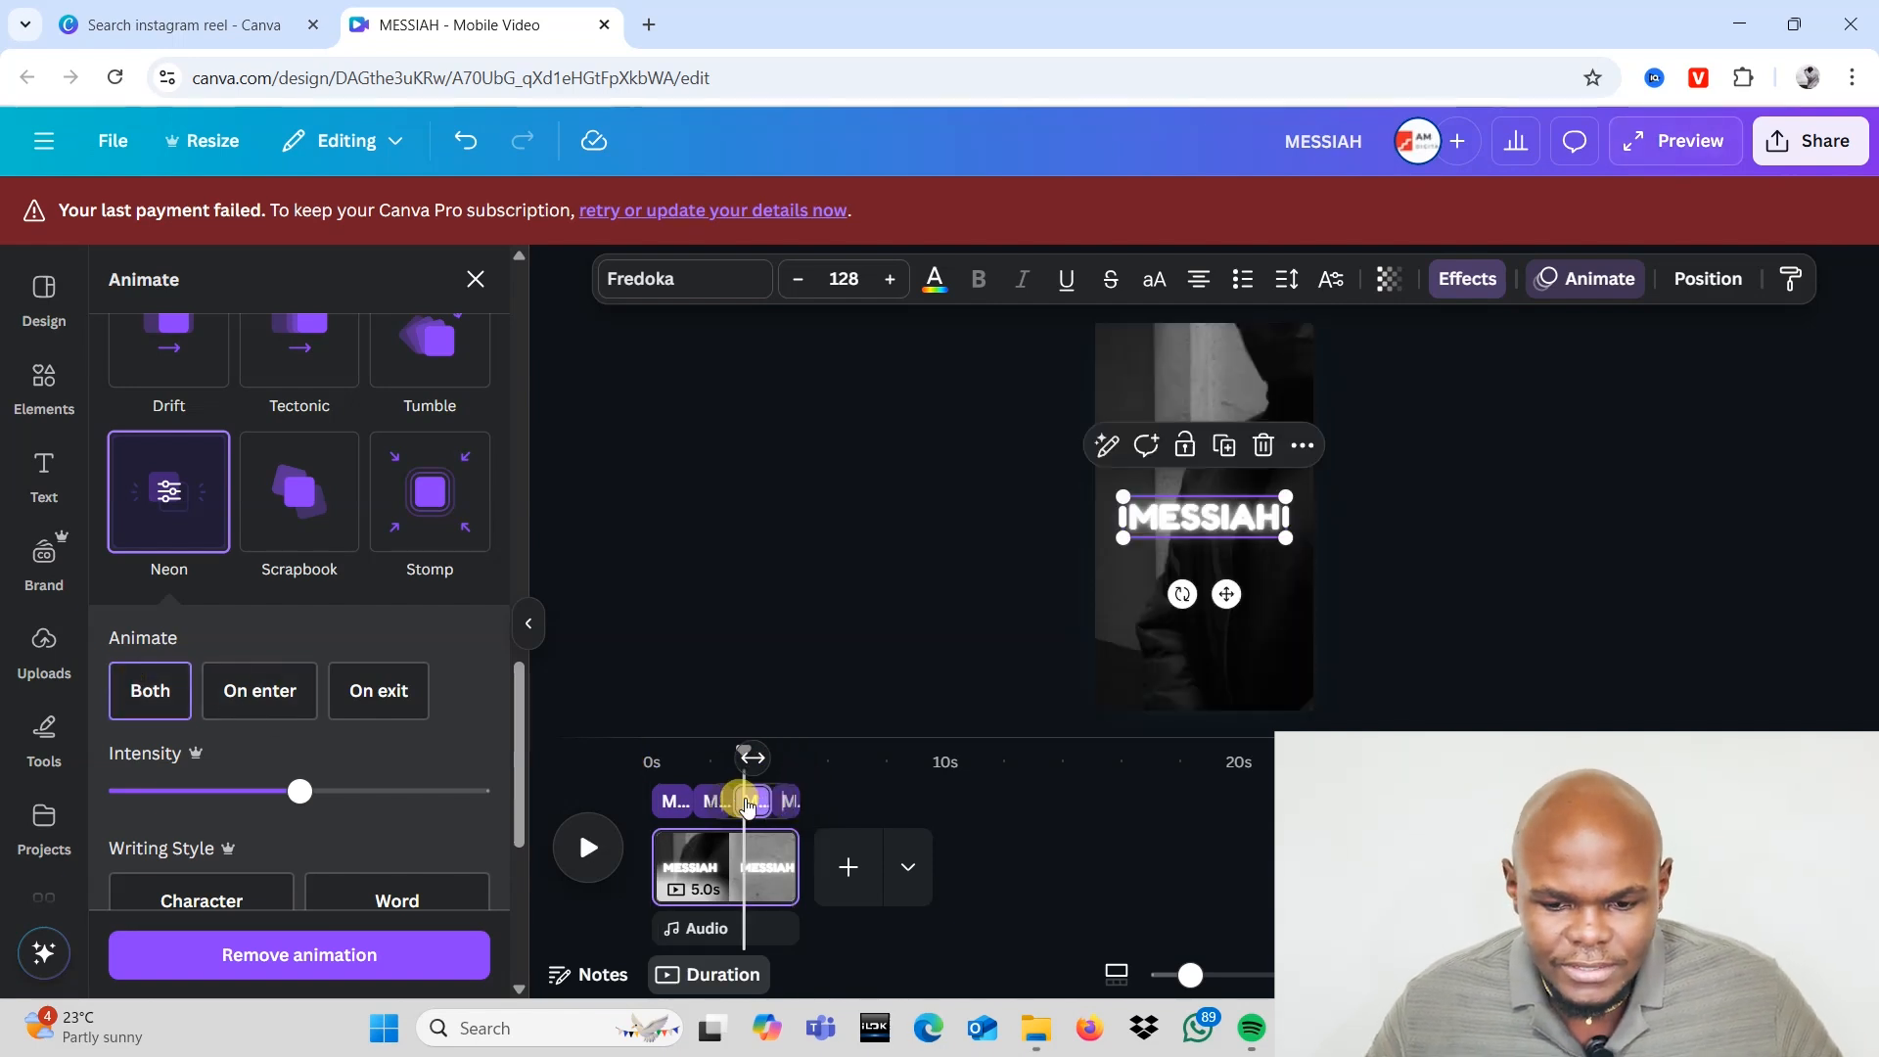
click(710, 768)
click(709, 801)
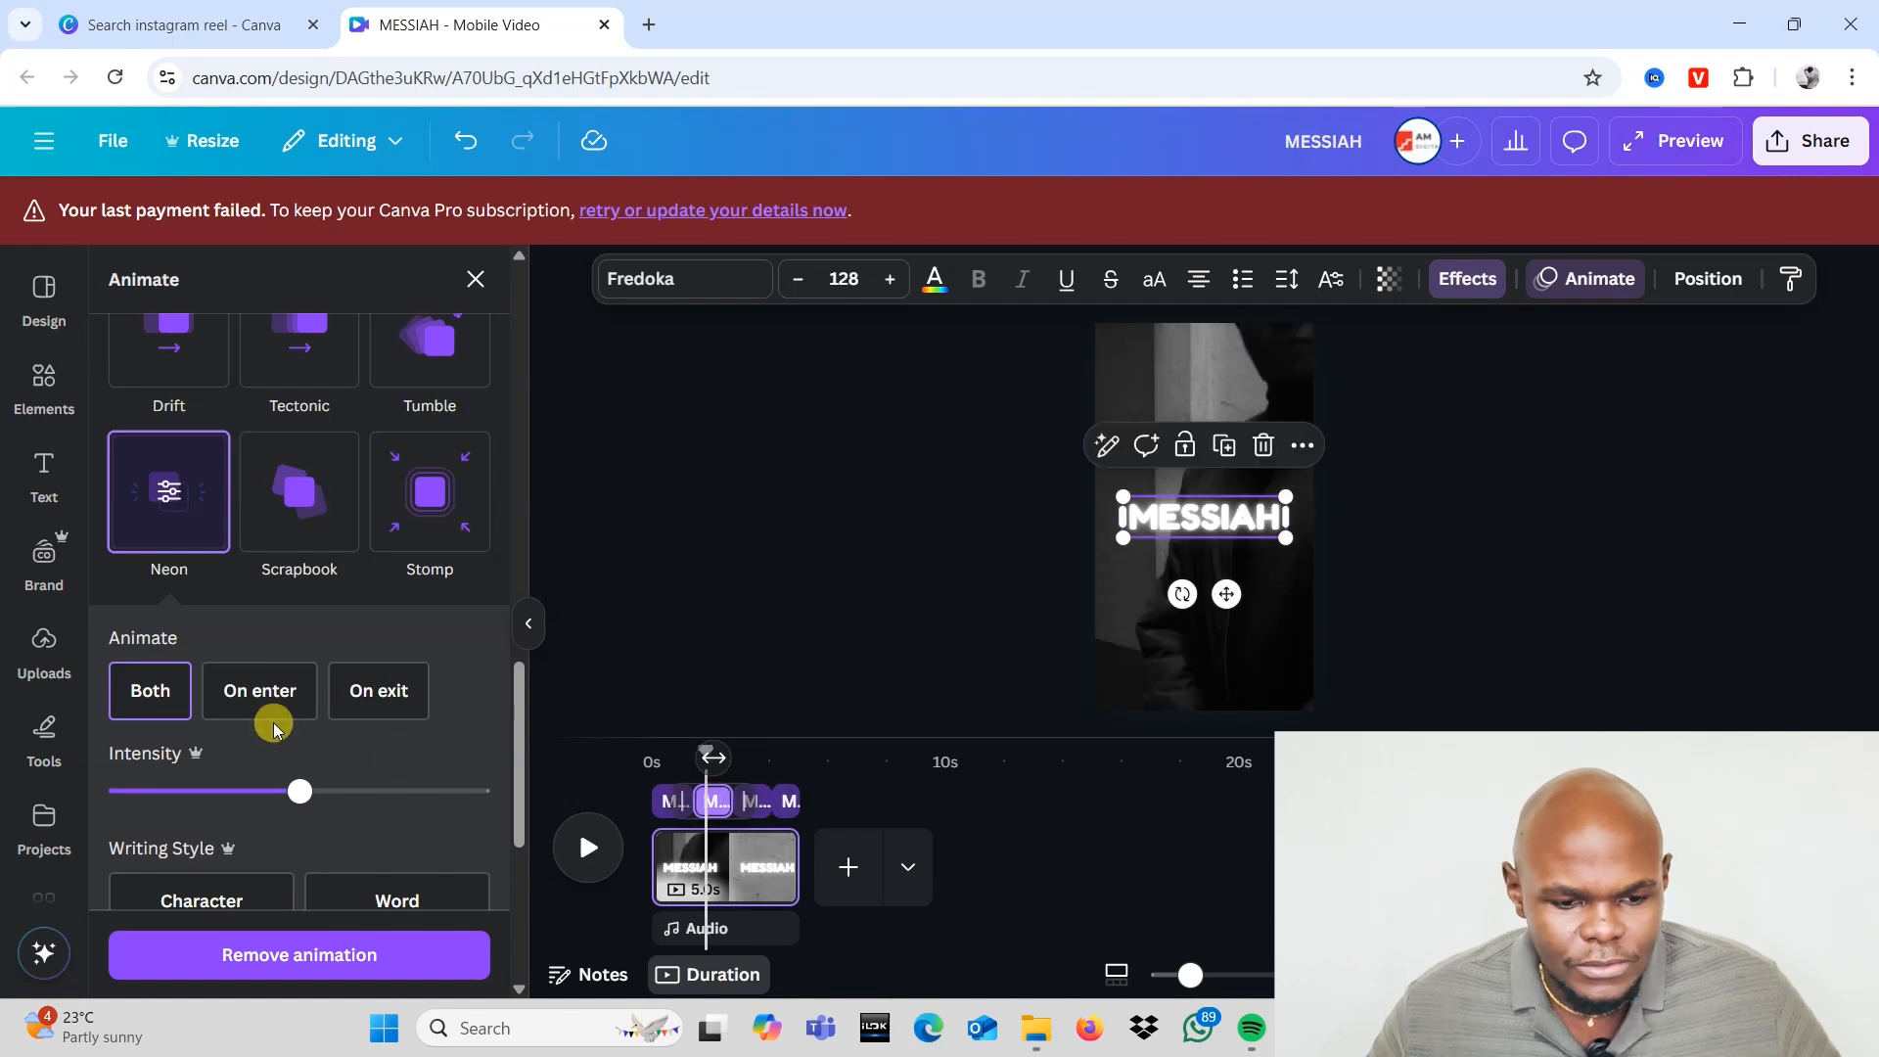
click(672, 769)
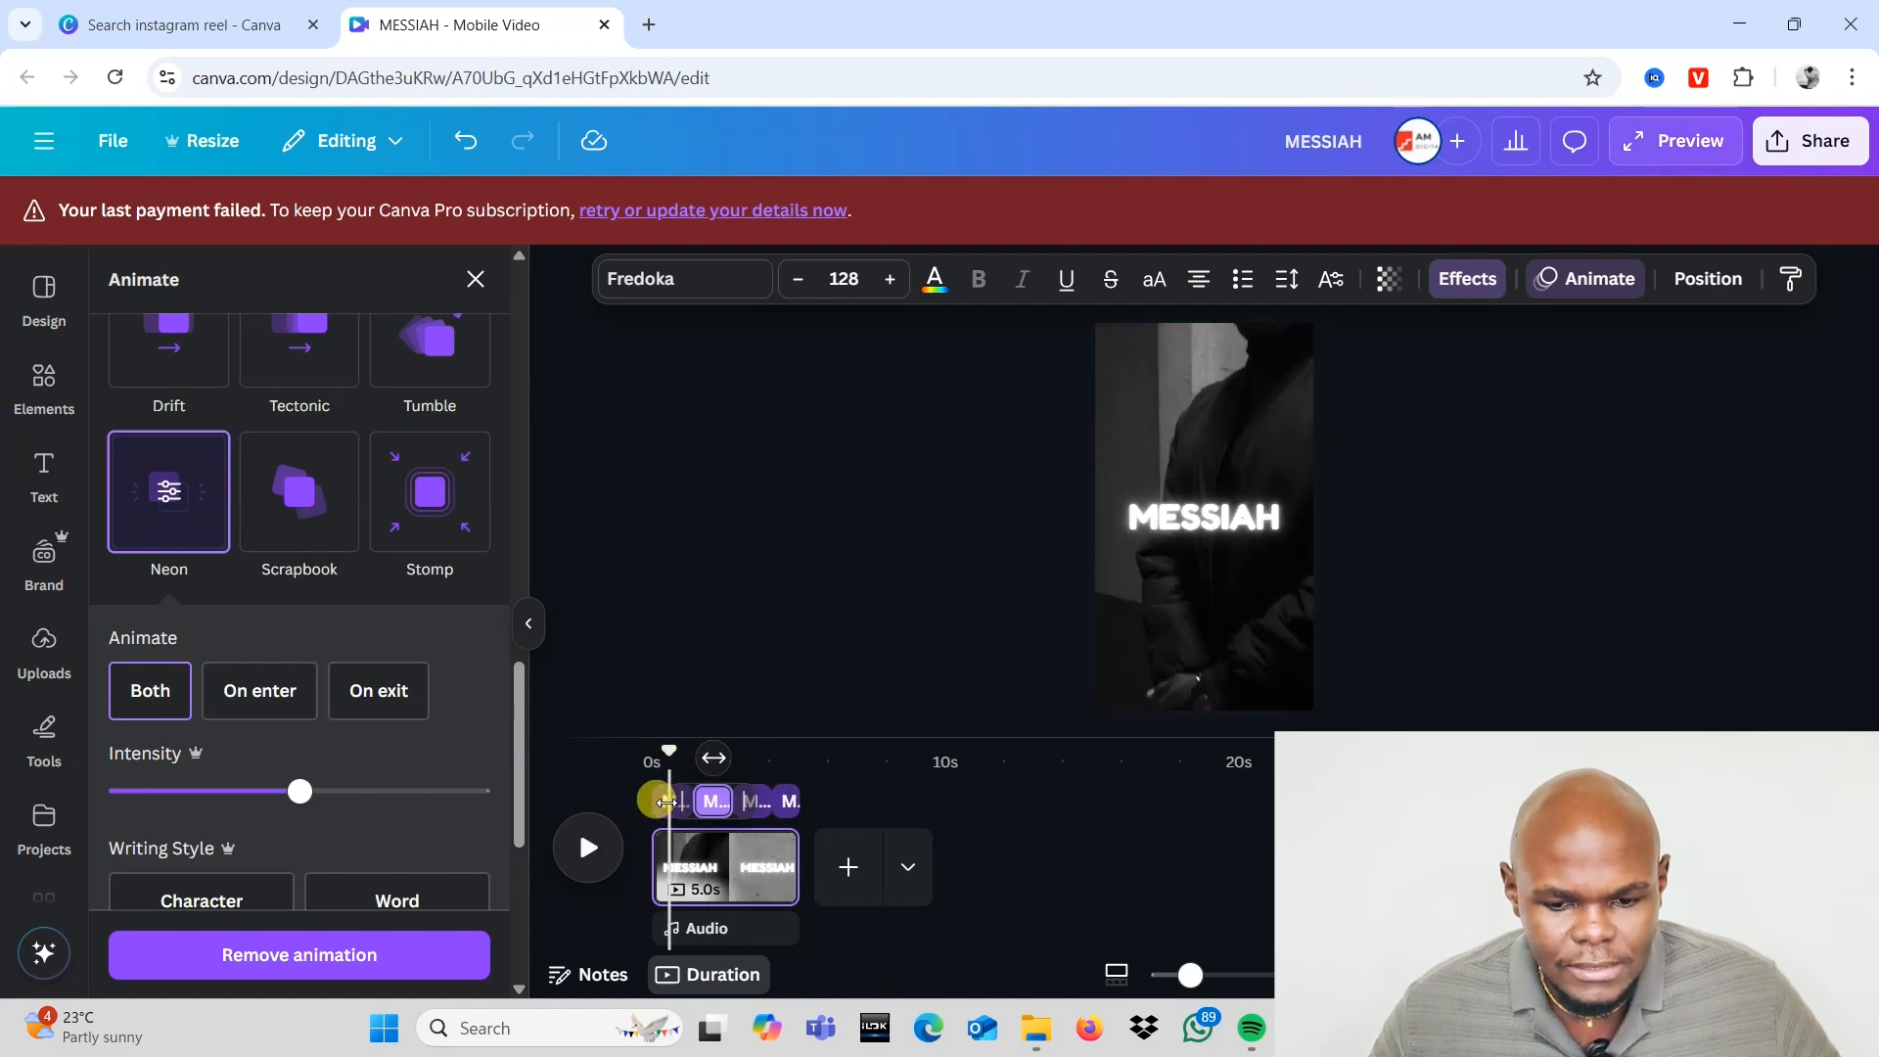
click(668, 802)
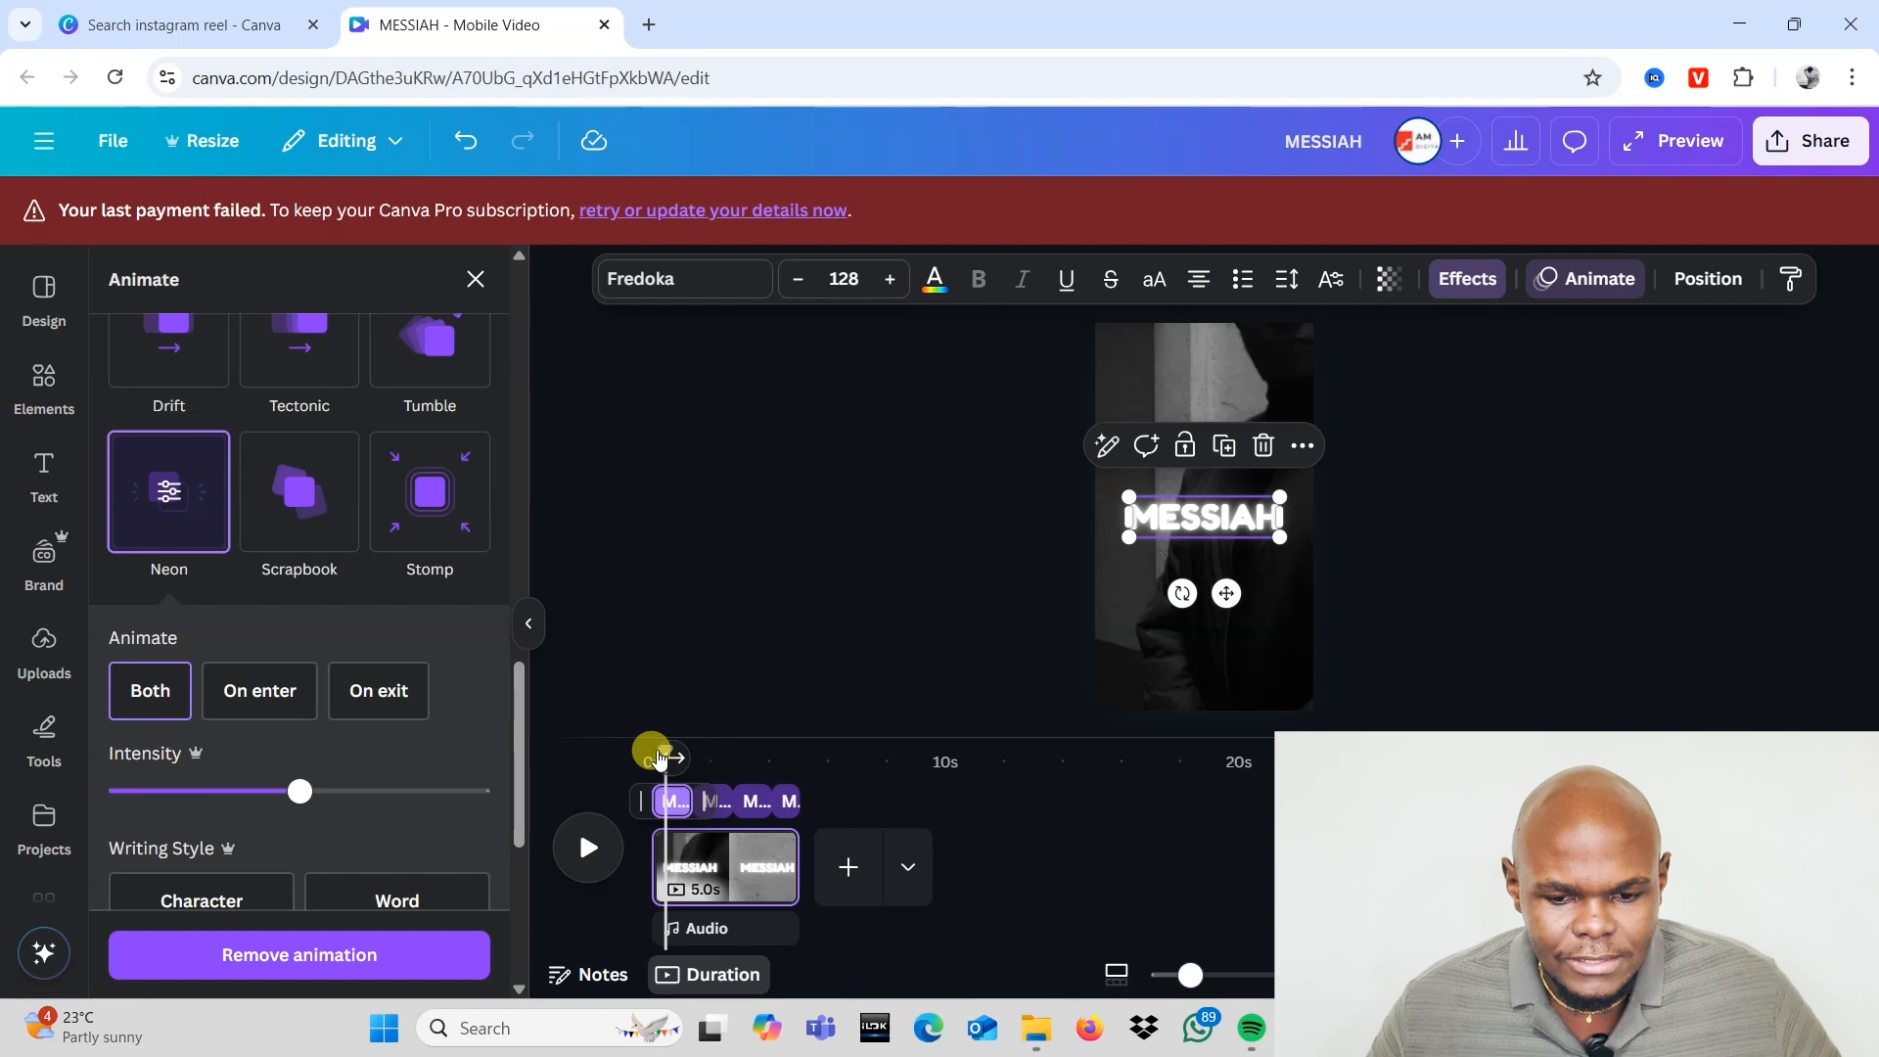
drag(654, 749, 649, 749)
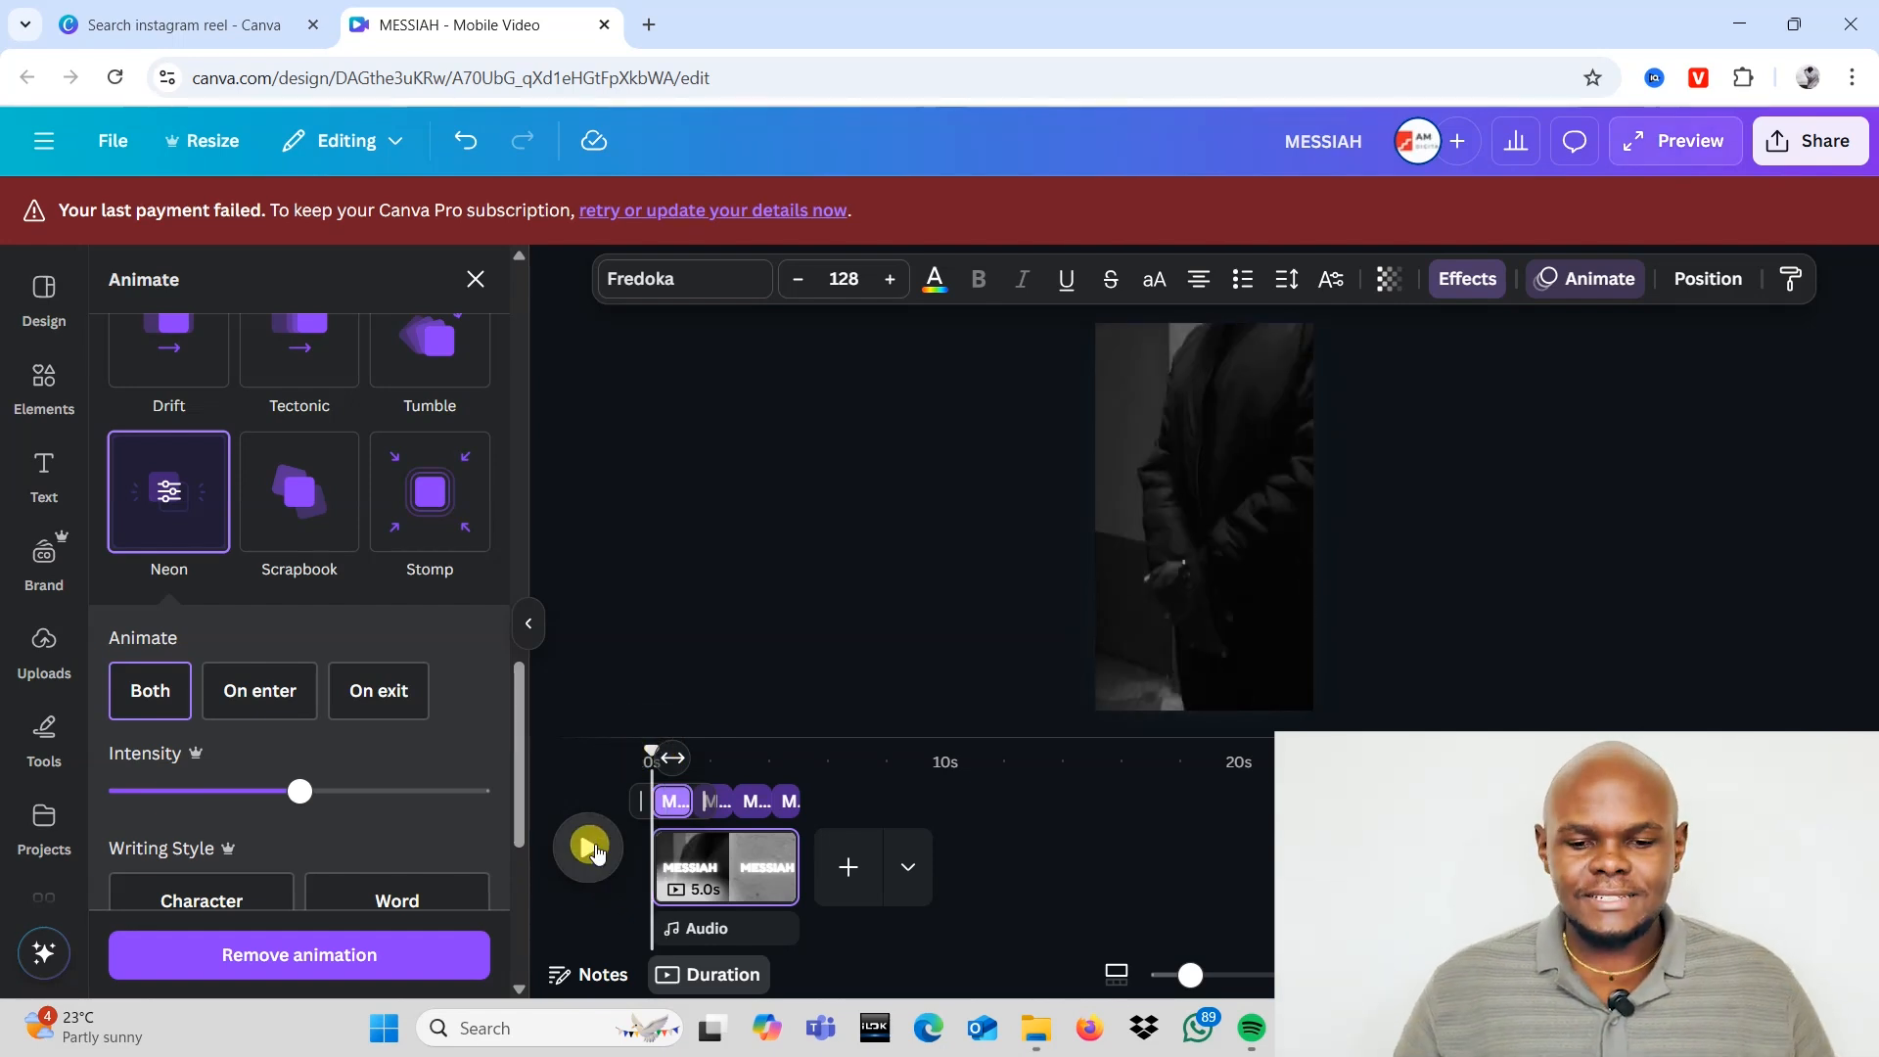
click(596, 849)
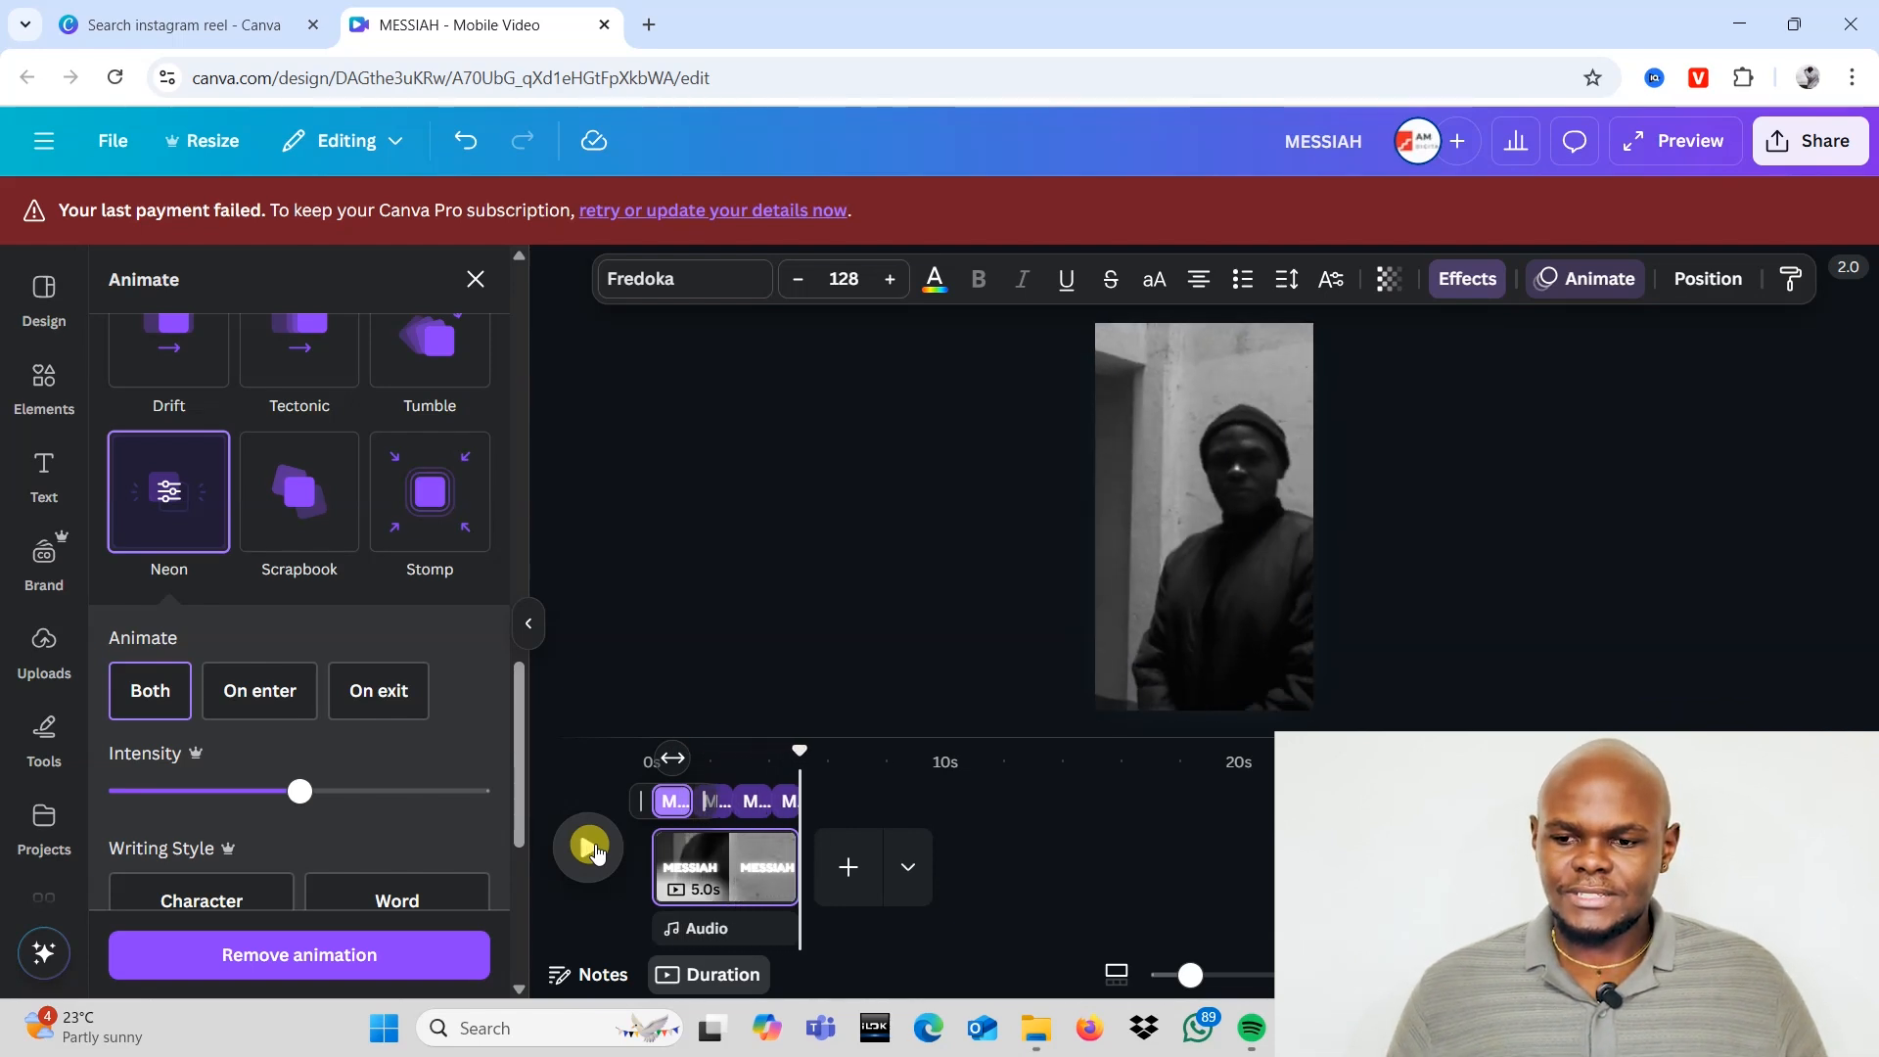
Step: Move the fourth MESSIAH text up to the same position as the earlier ones and play the video from the beginning
click(785, 773)
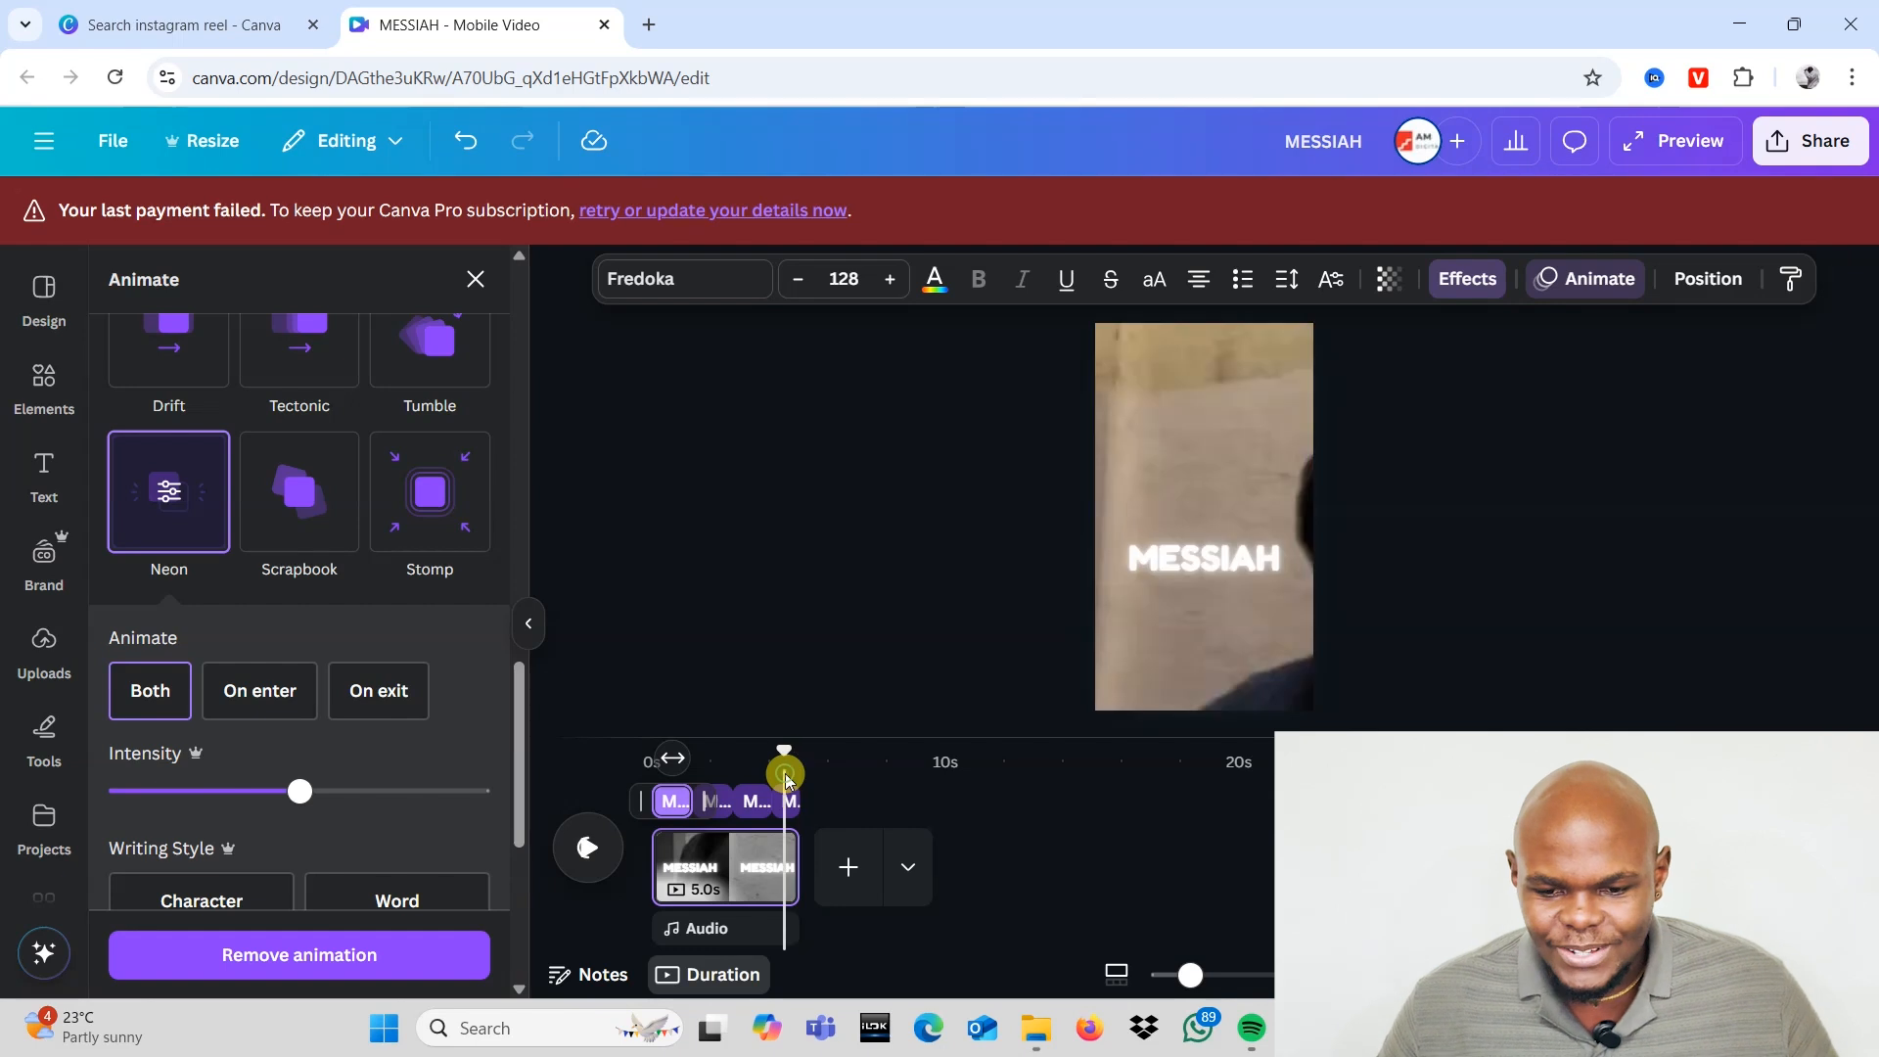
click(1227, 558)
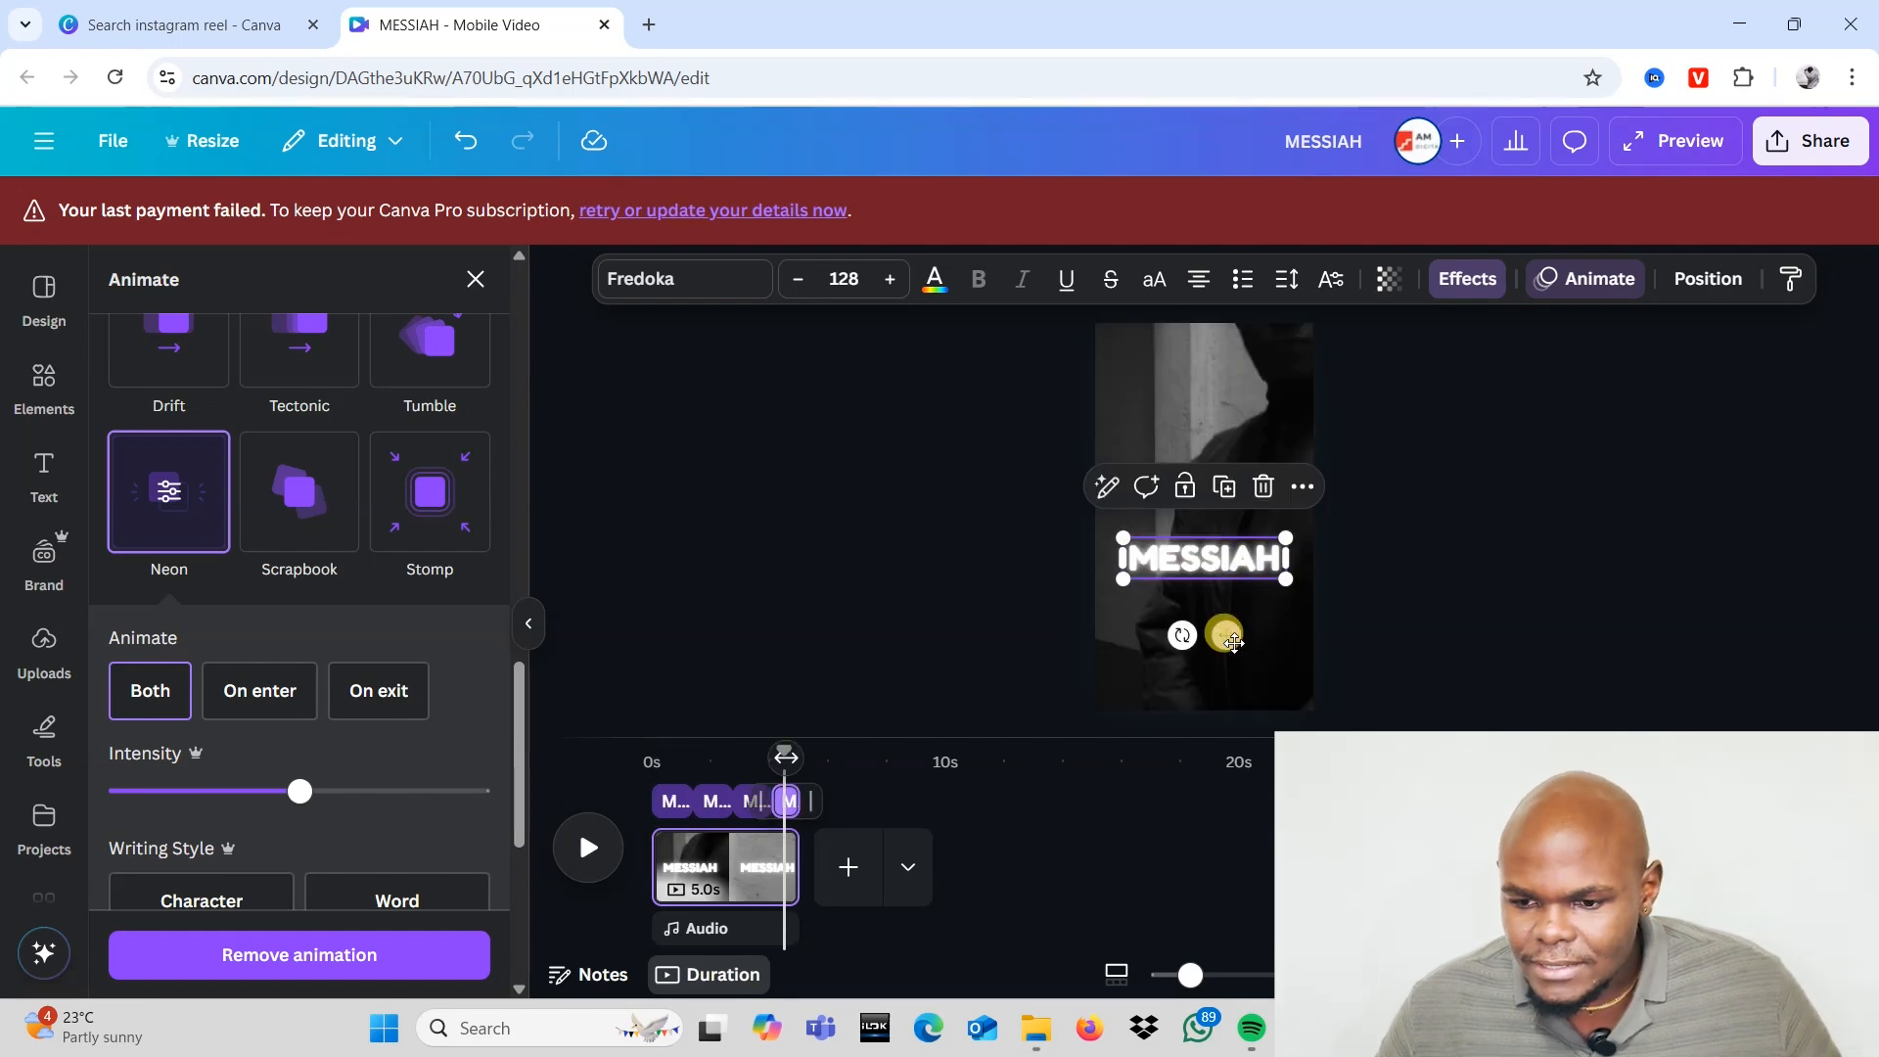
drag(1226, 635, 1230, 594)
click(758, 761)
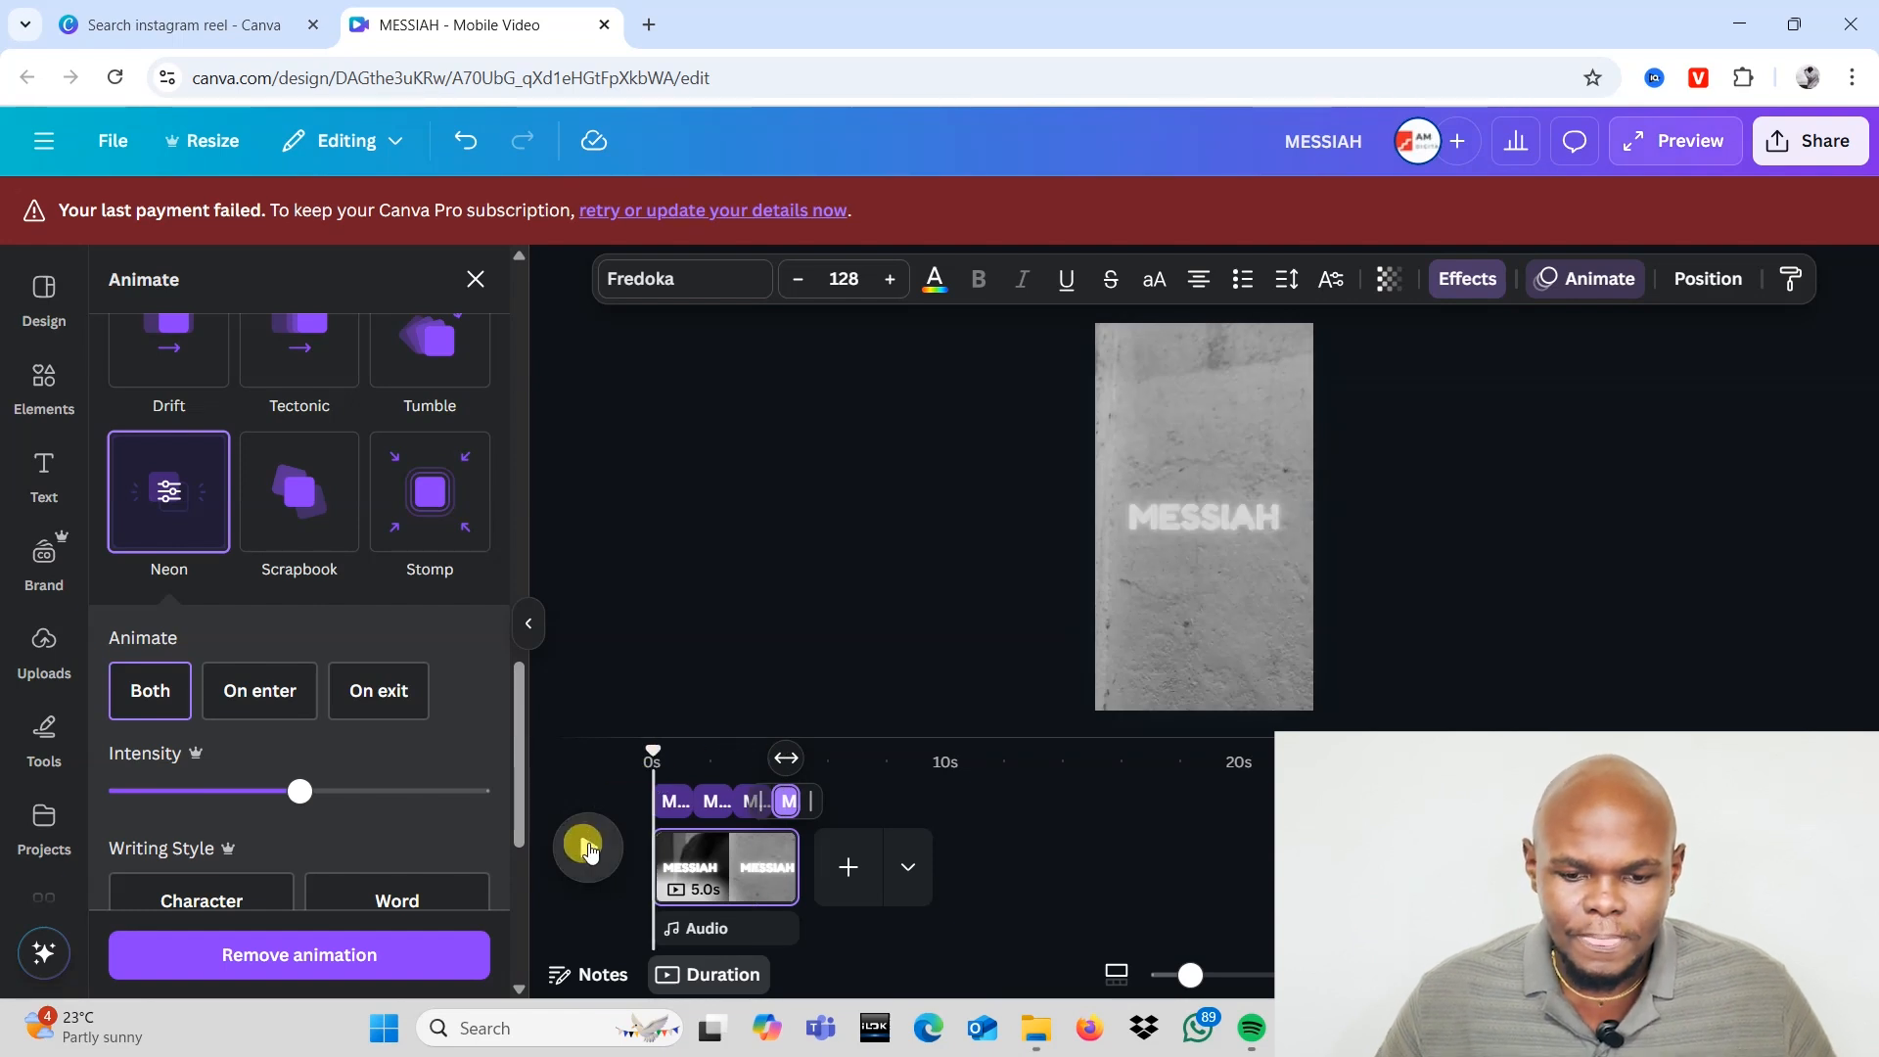
click(587, 847)
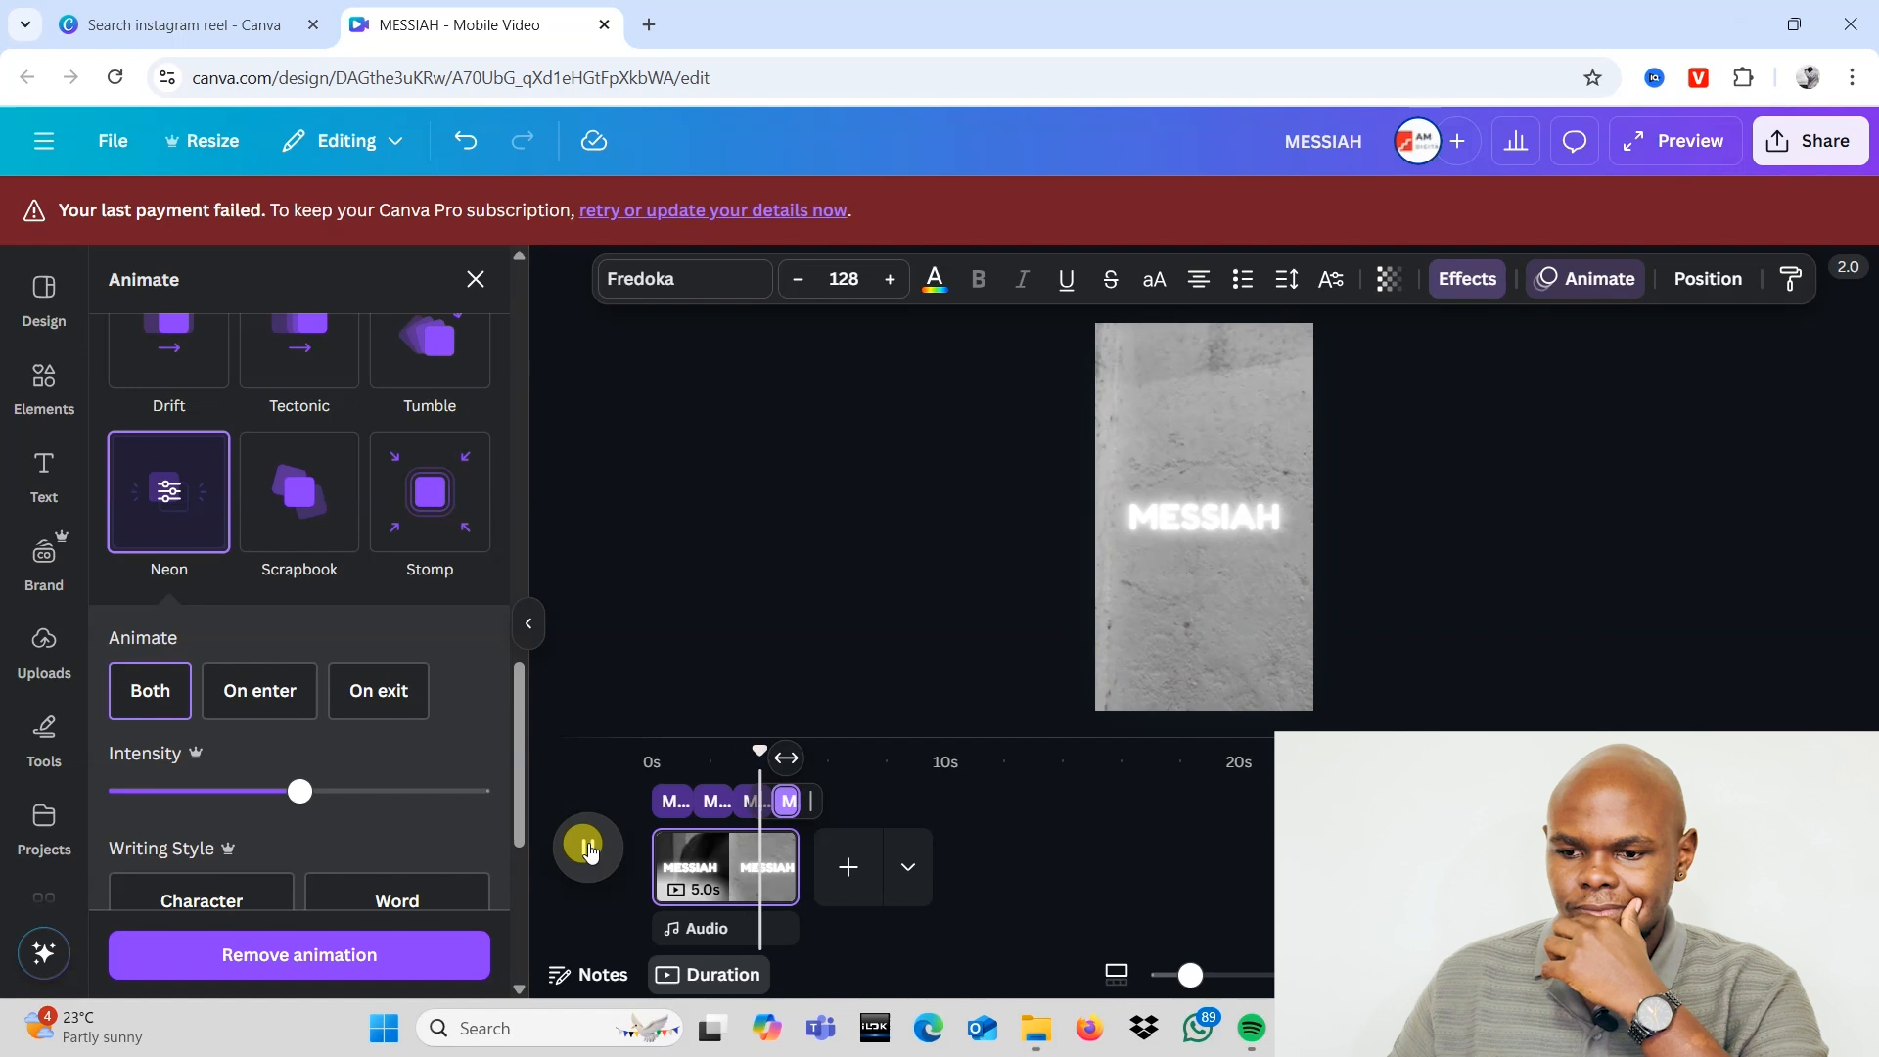
Step: Duplicate the 5-second page and briefly play the video from the beginning
click(769, 850)
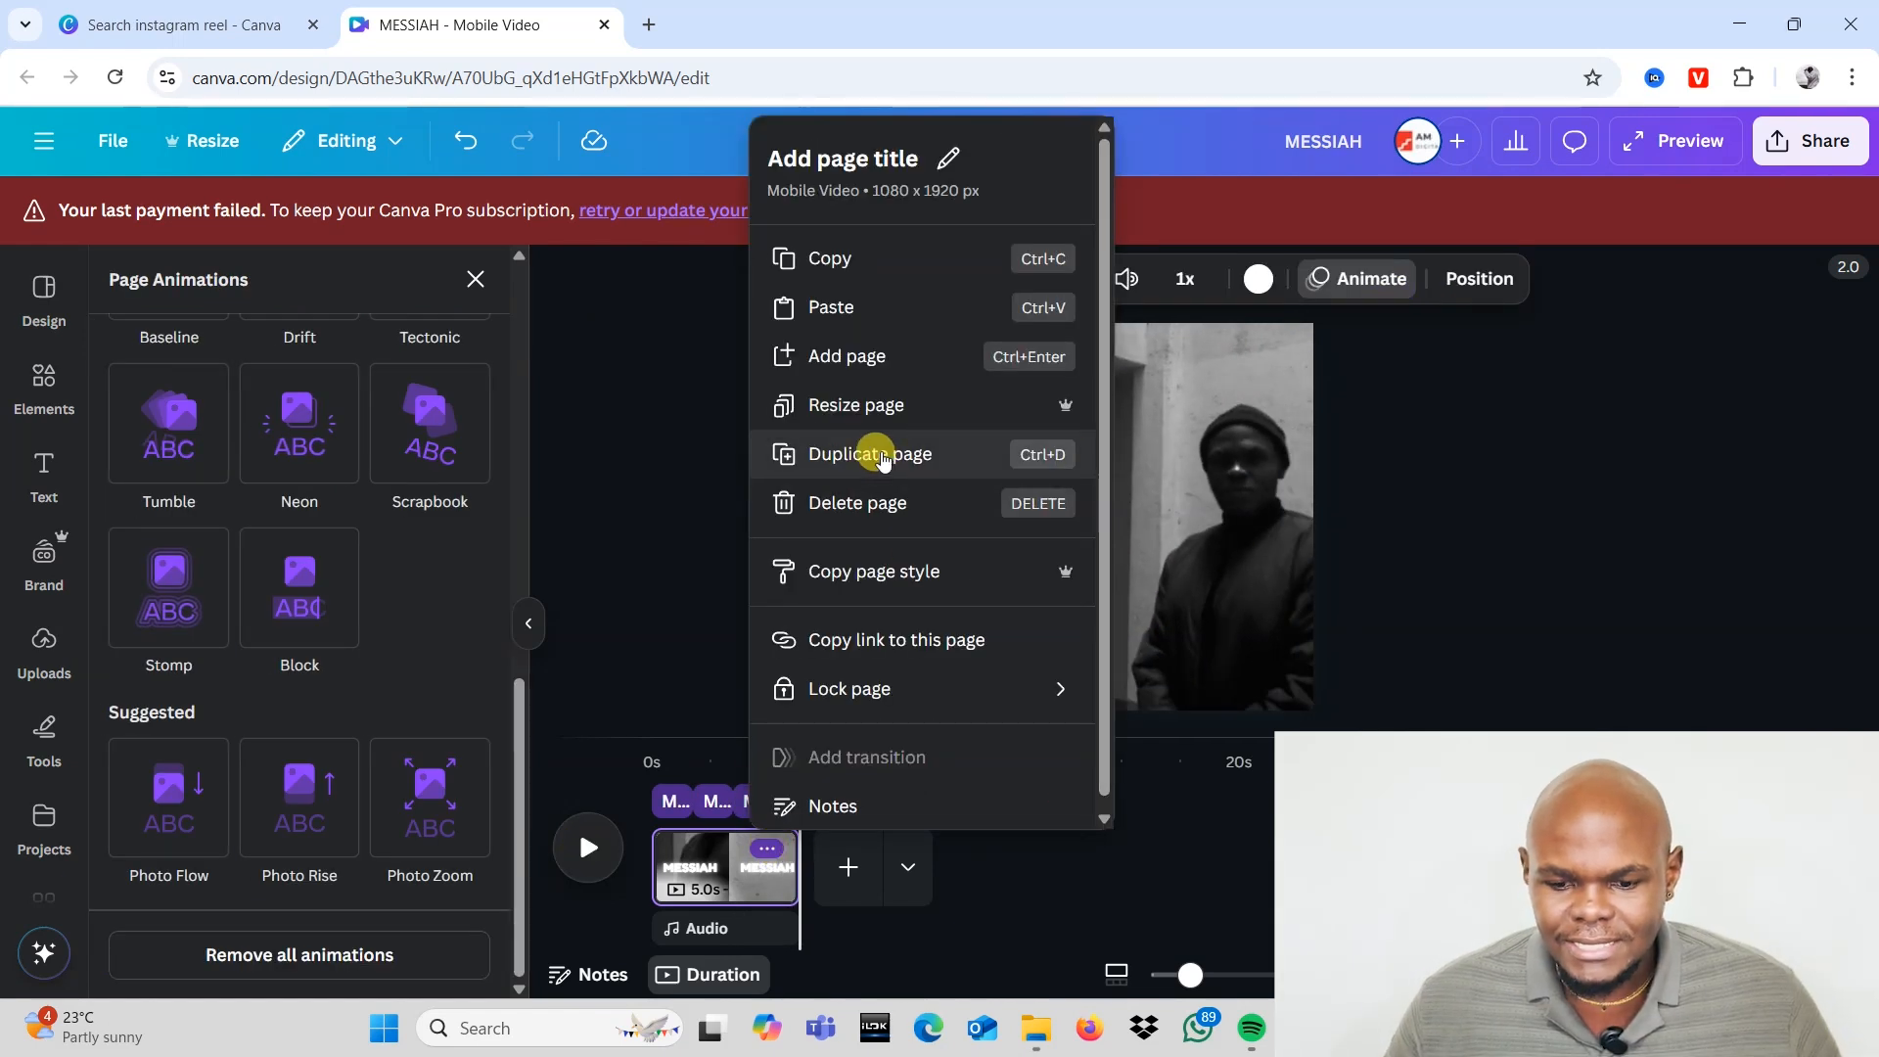
click(882, 460)
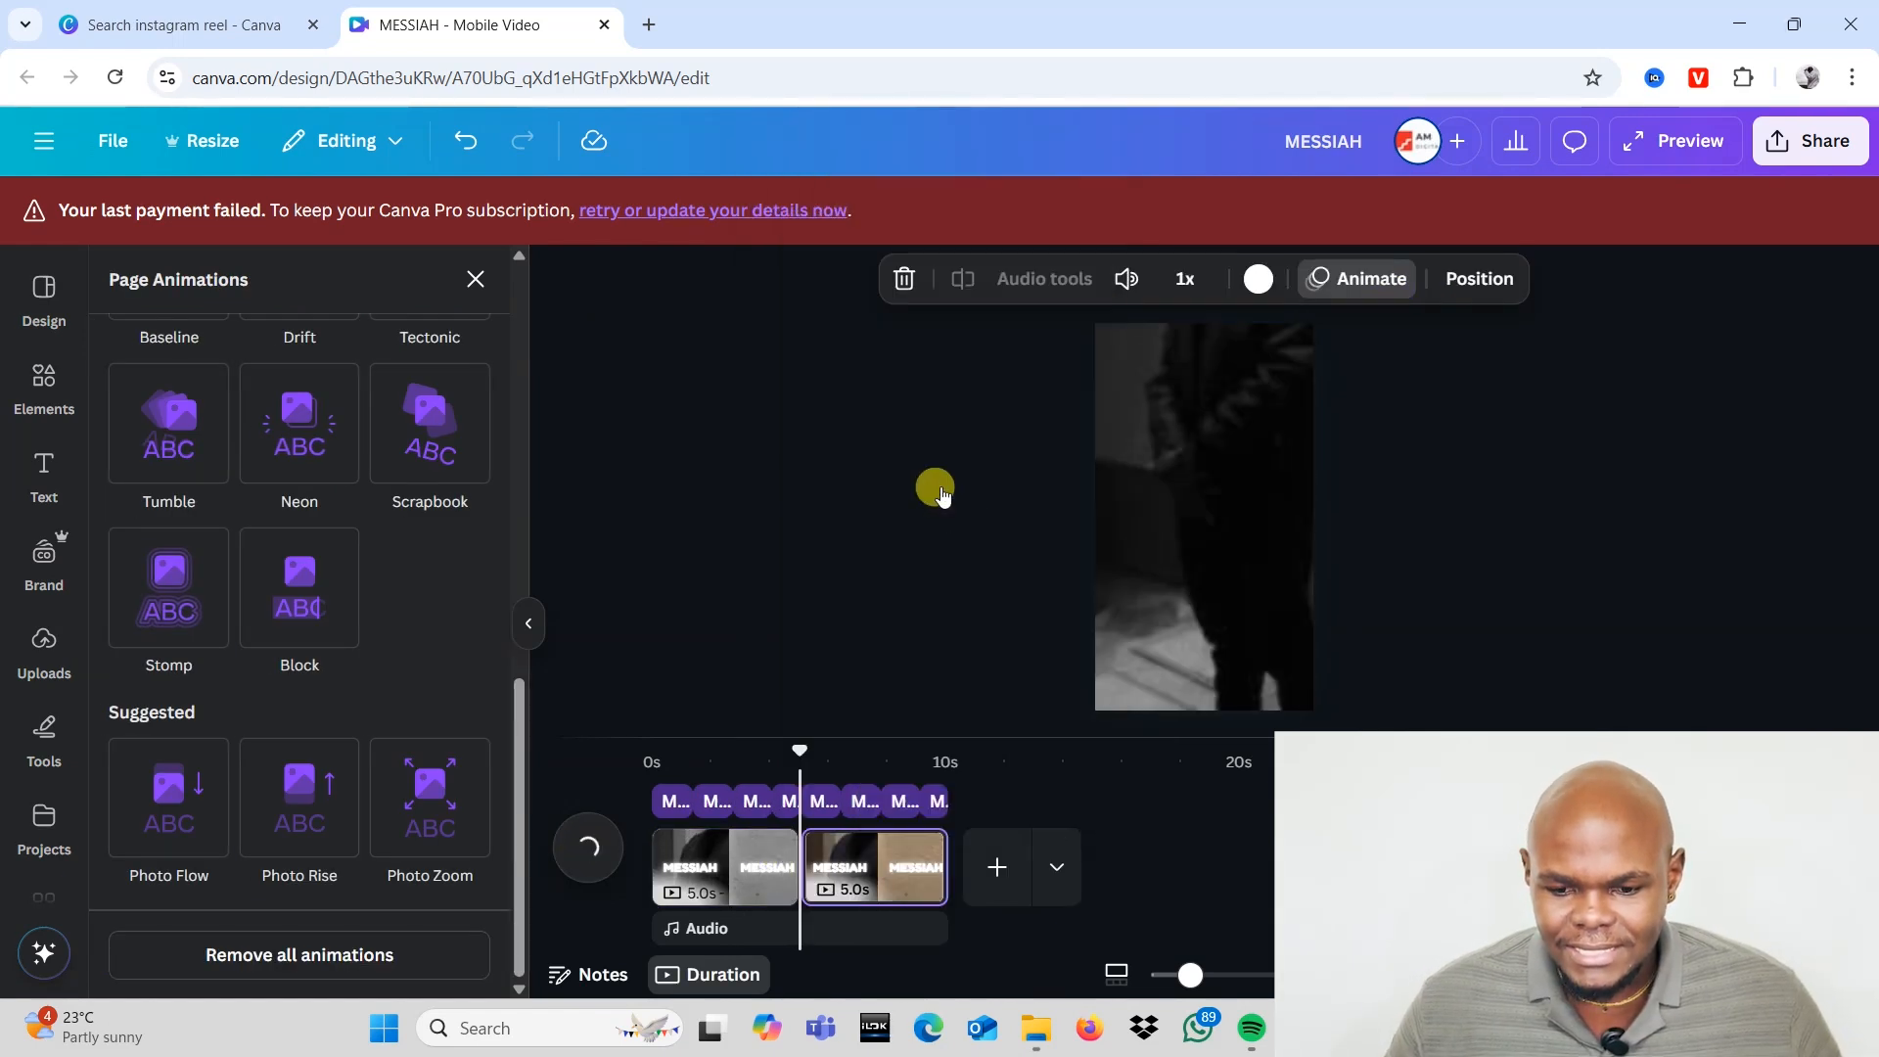
click(653, 769)
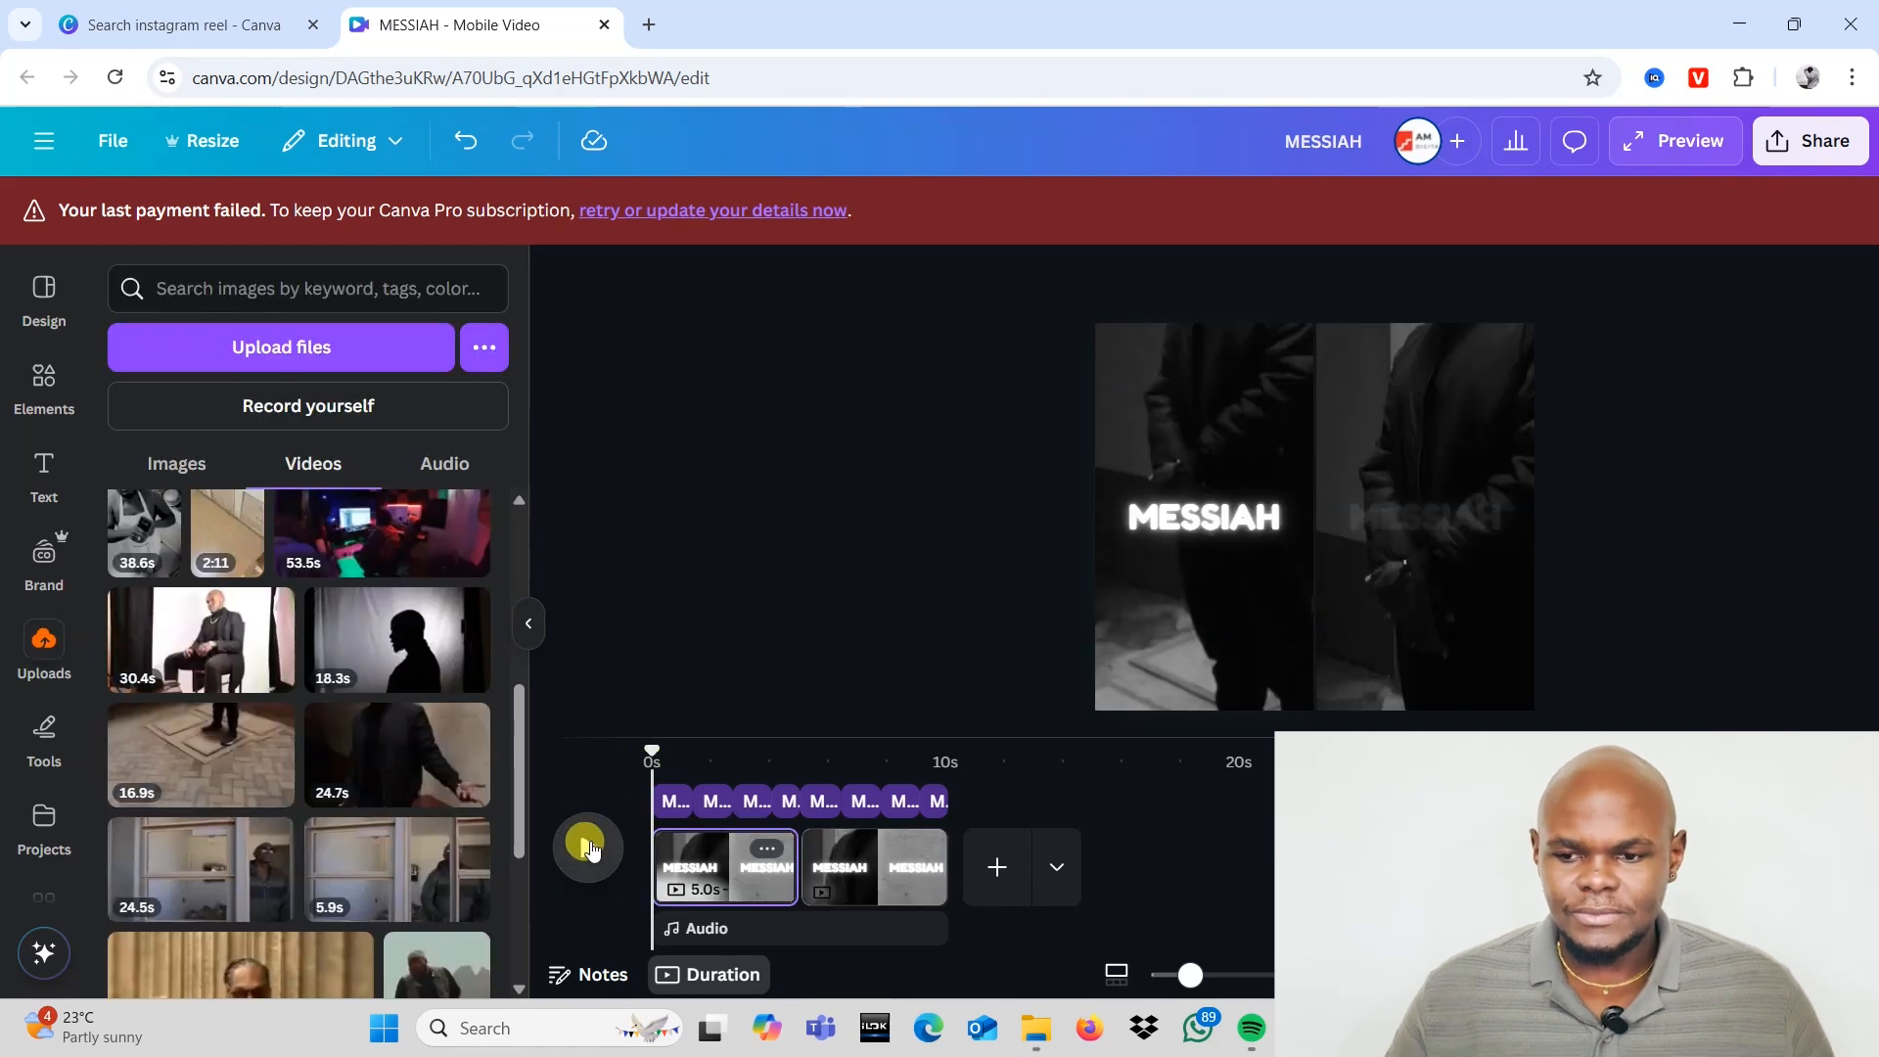
click(587, 848)
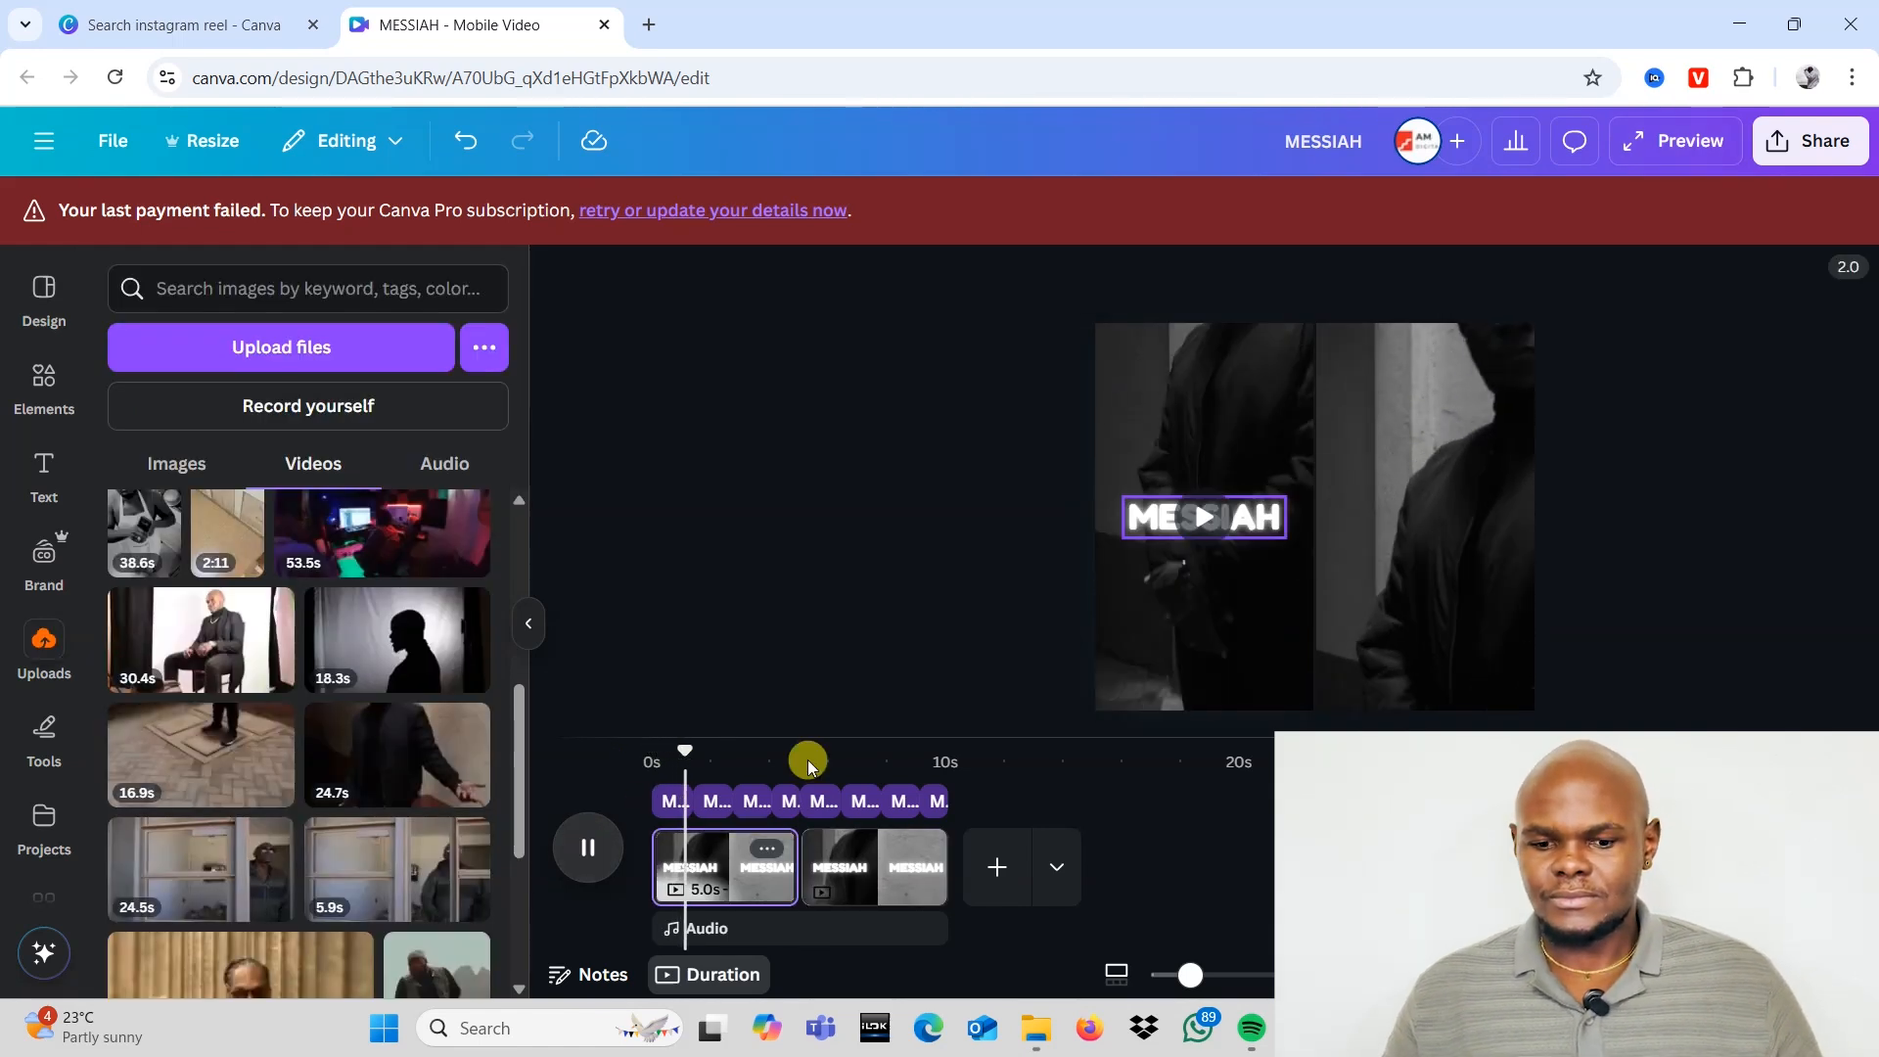
key(space)
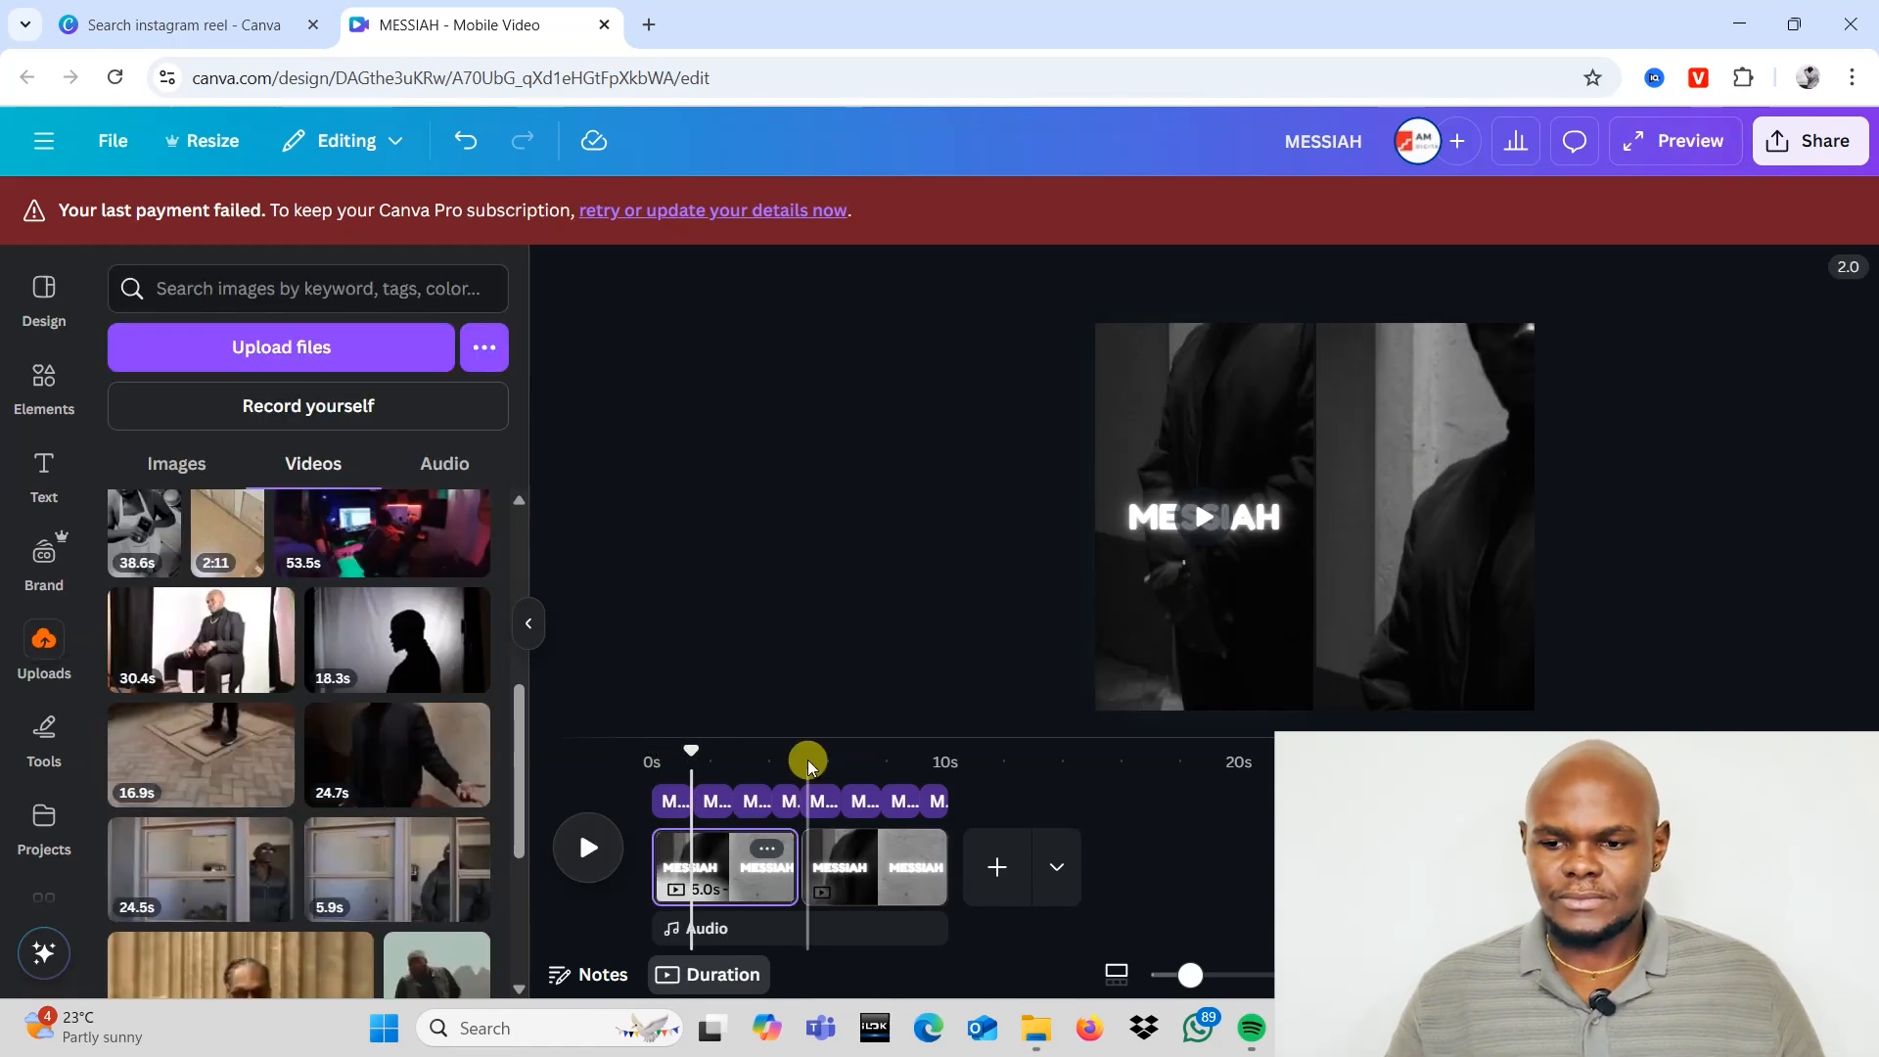
Step: Scrub across the join between the two pages and play the whole video from the beginning
click(658, 764)
drag(658, 765, 665, 751)
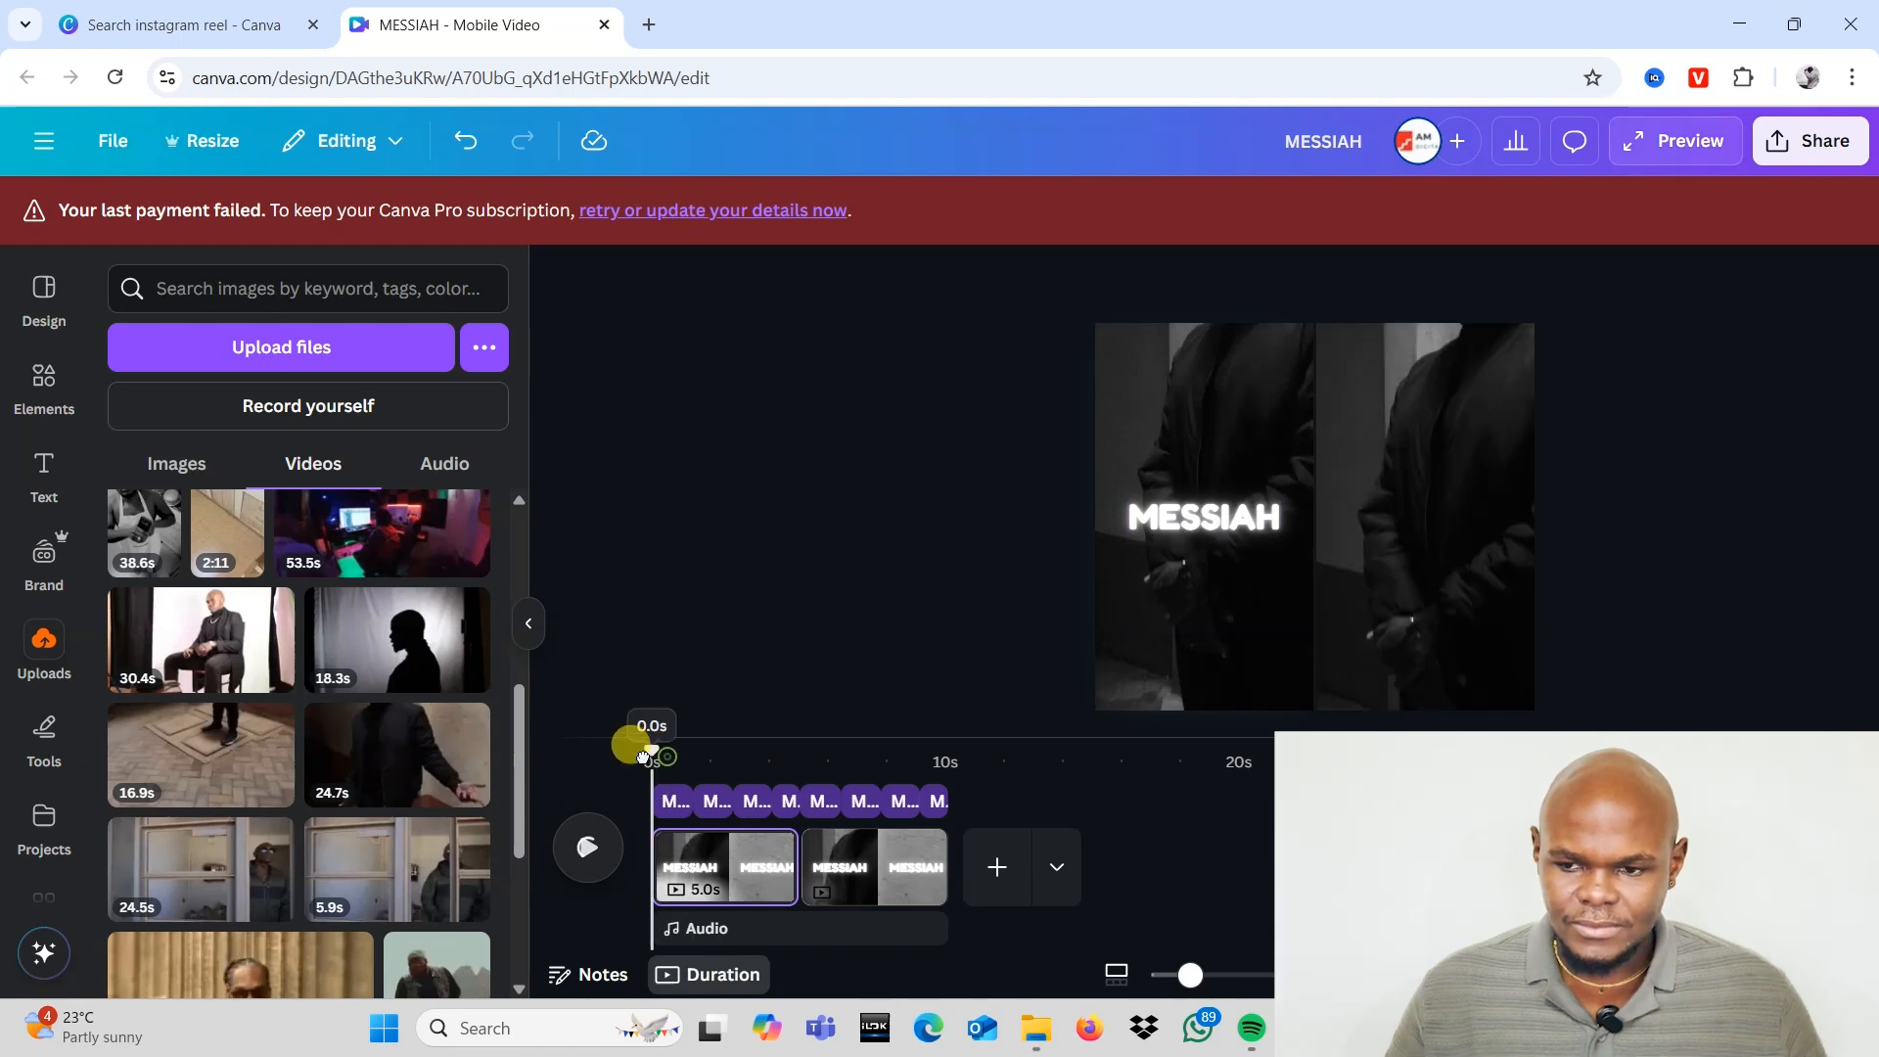
click(789, 770)
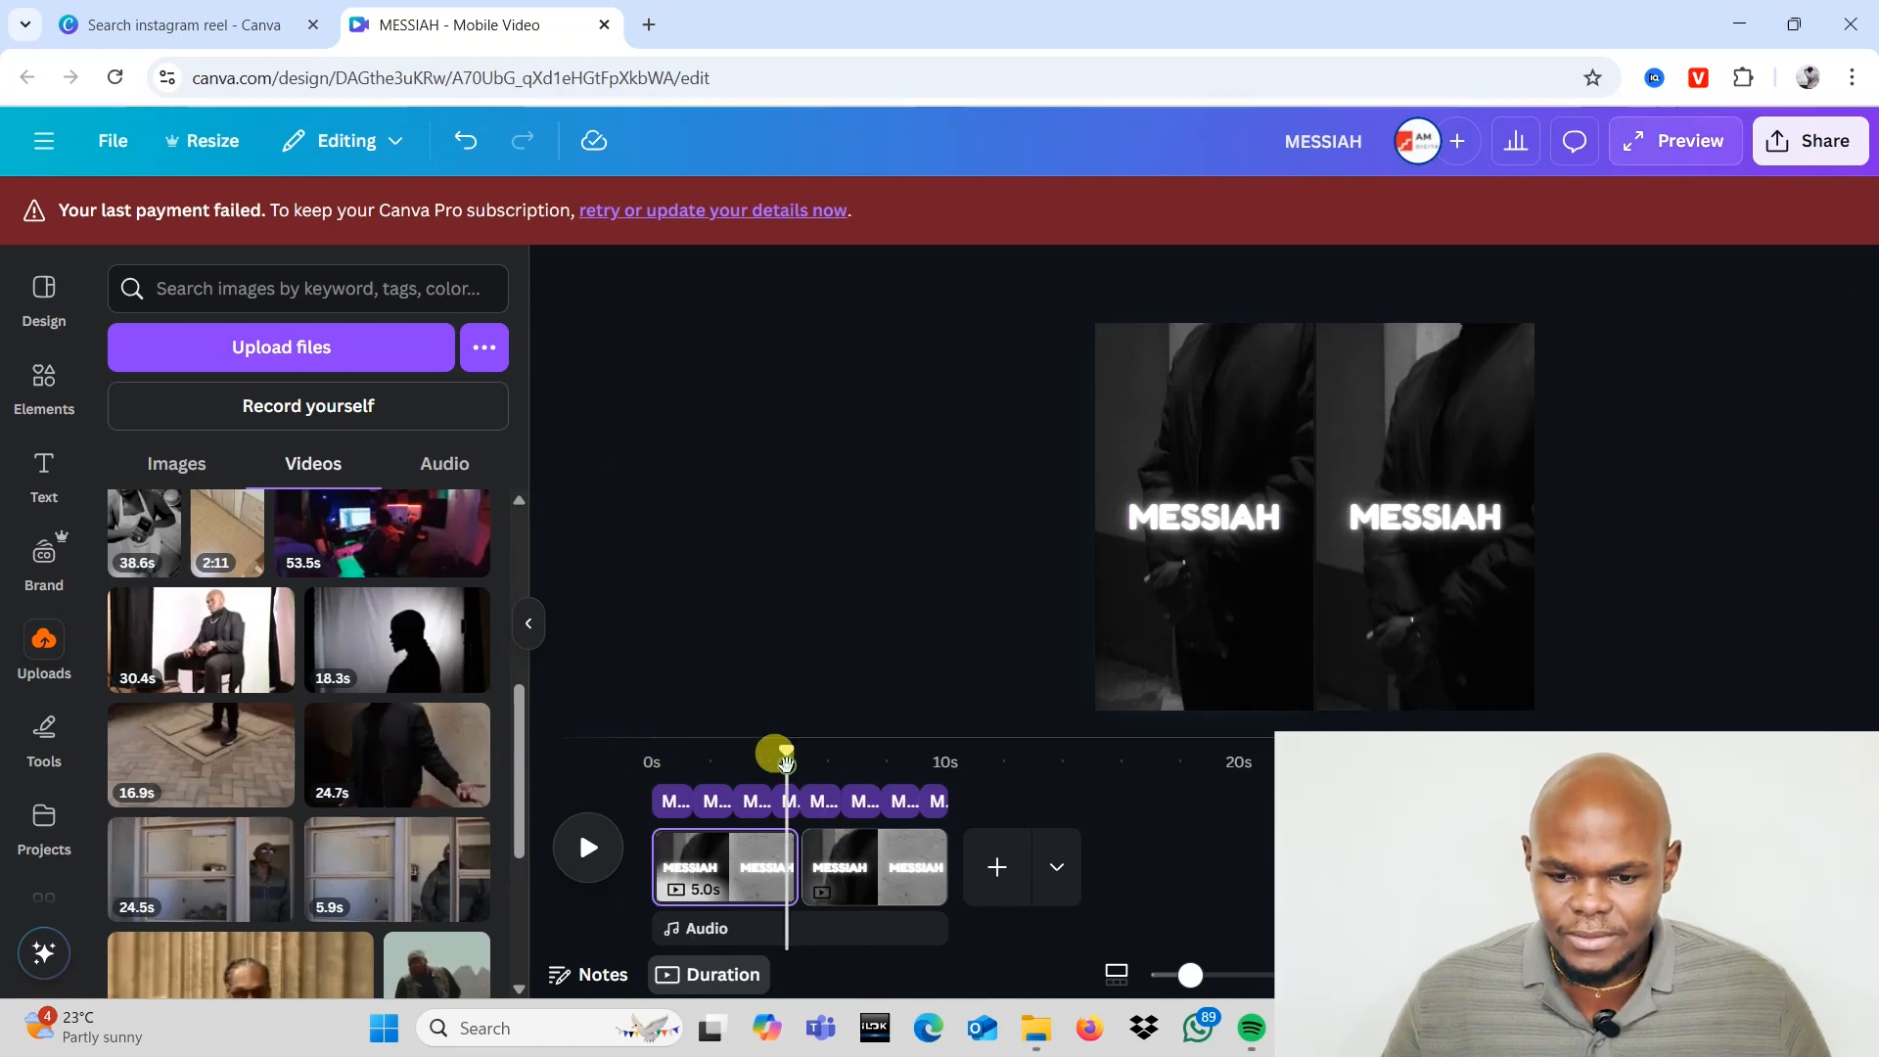
click(823, 769)
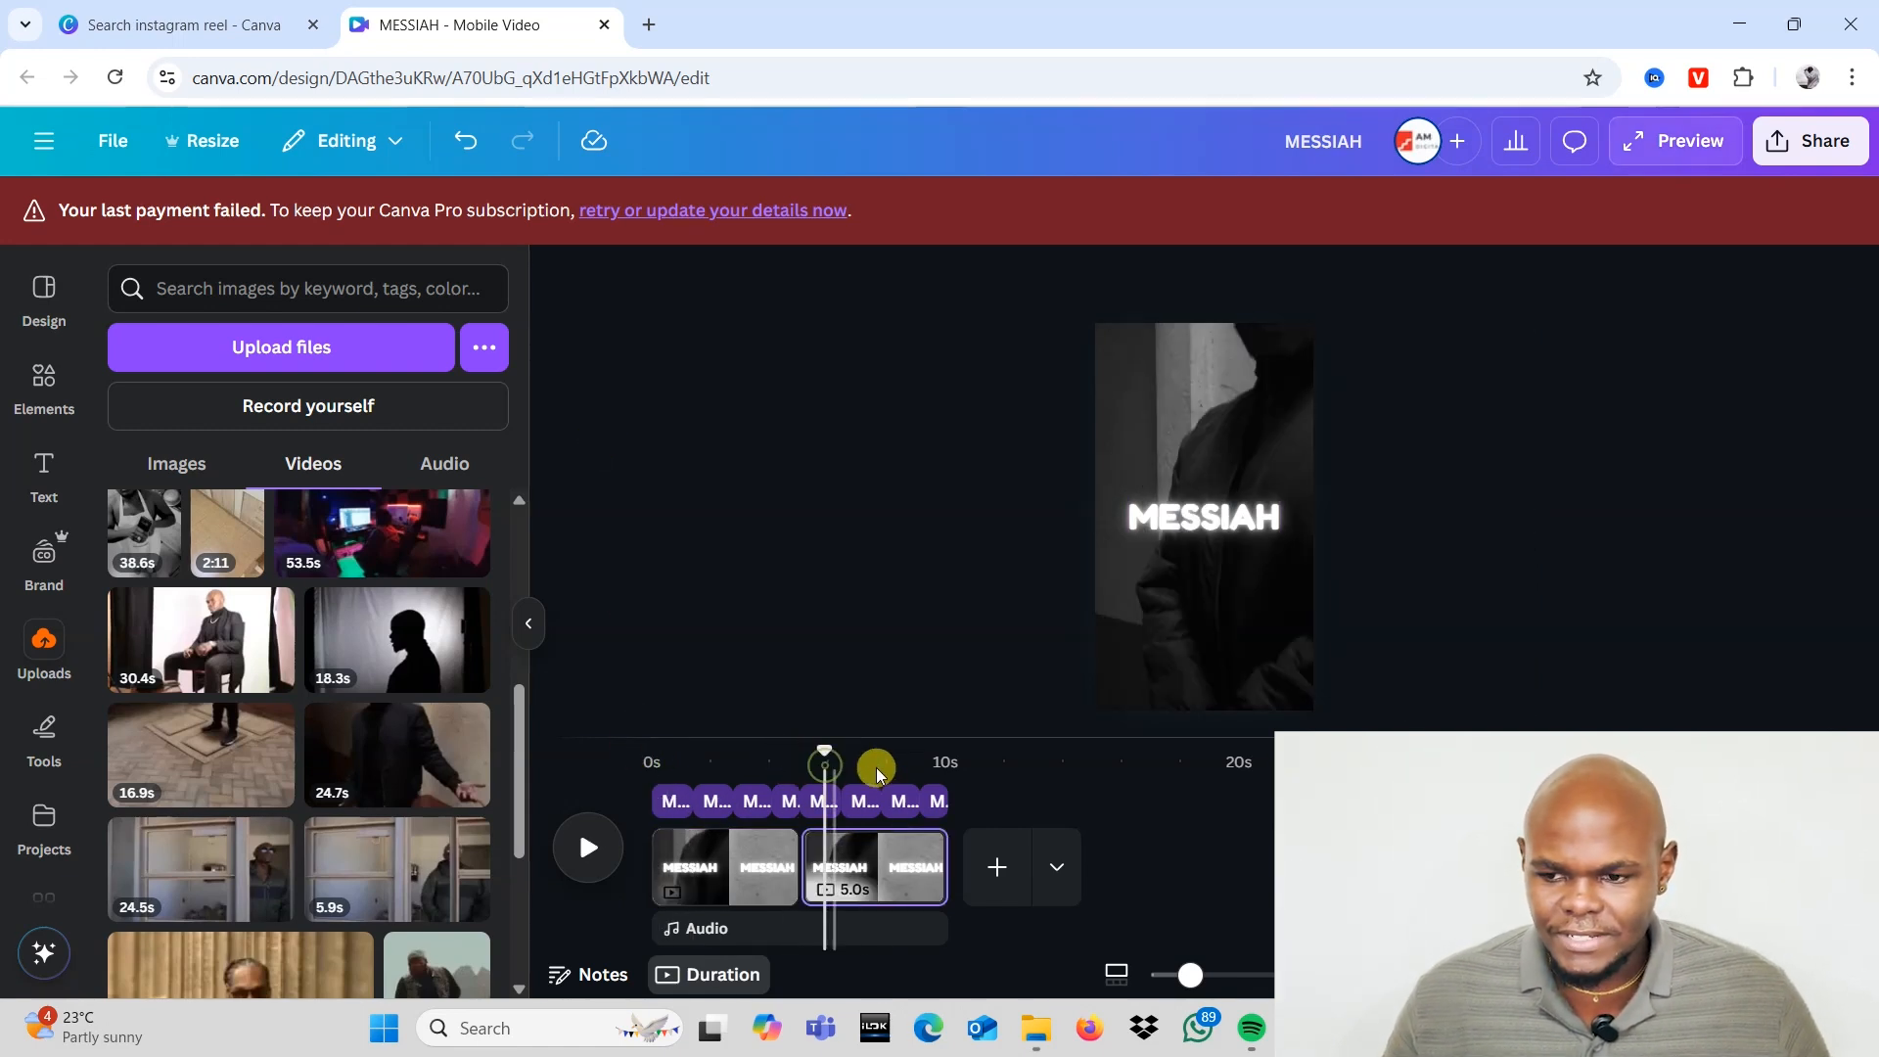
click(707, 770)
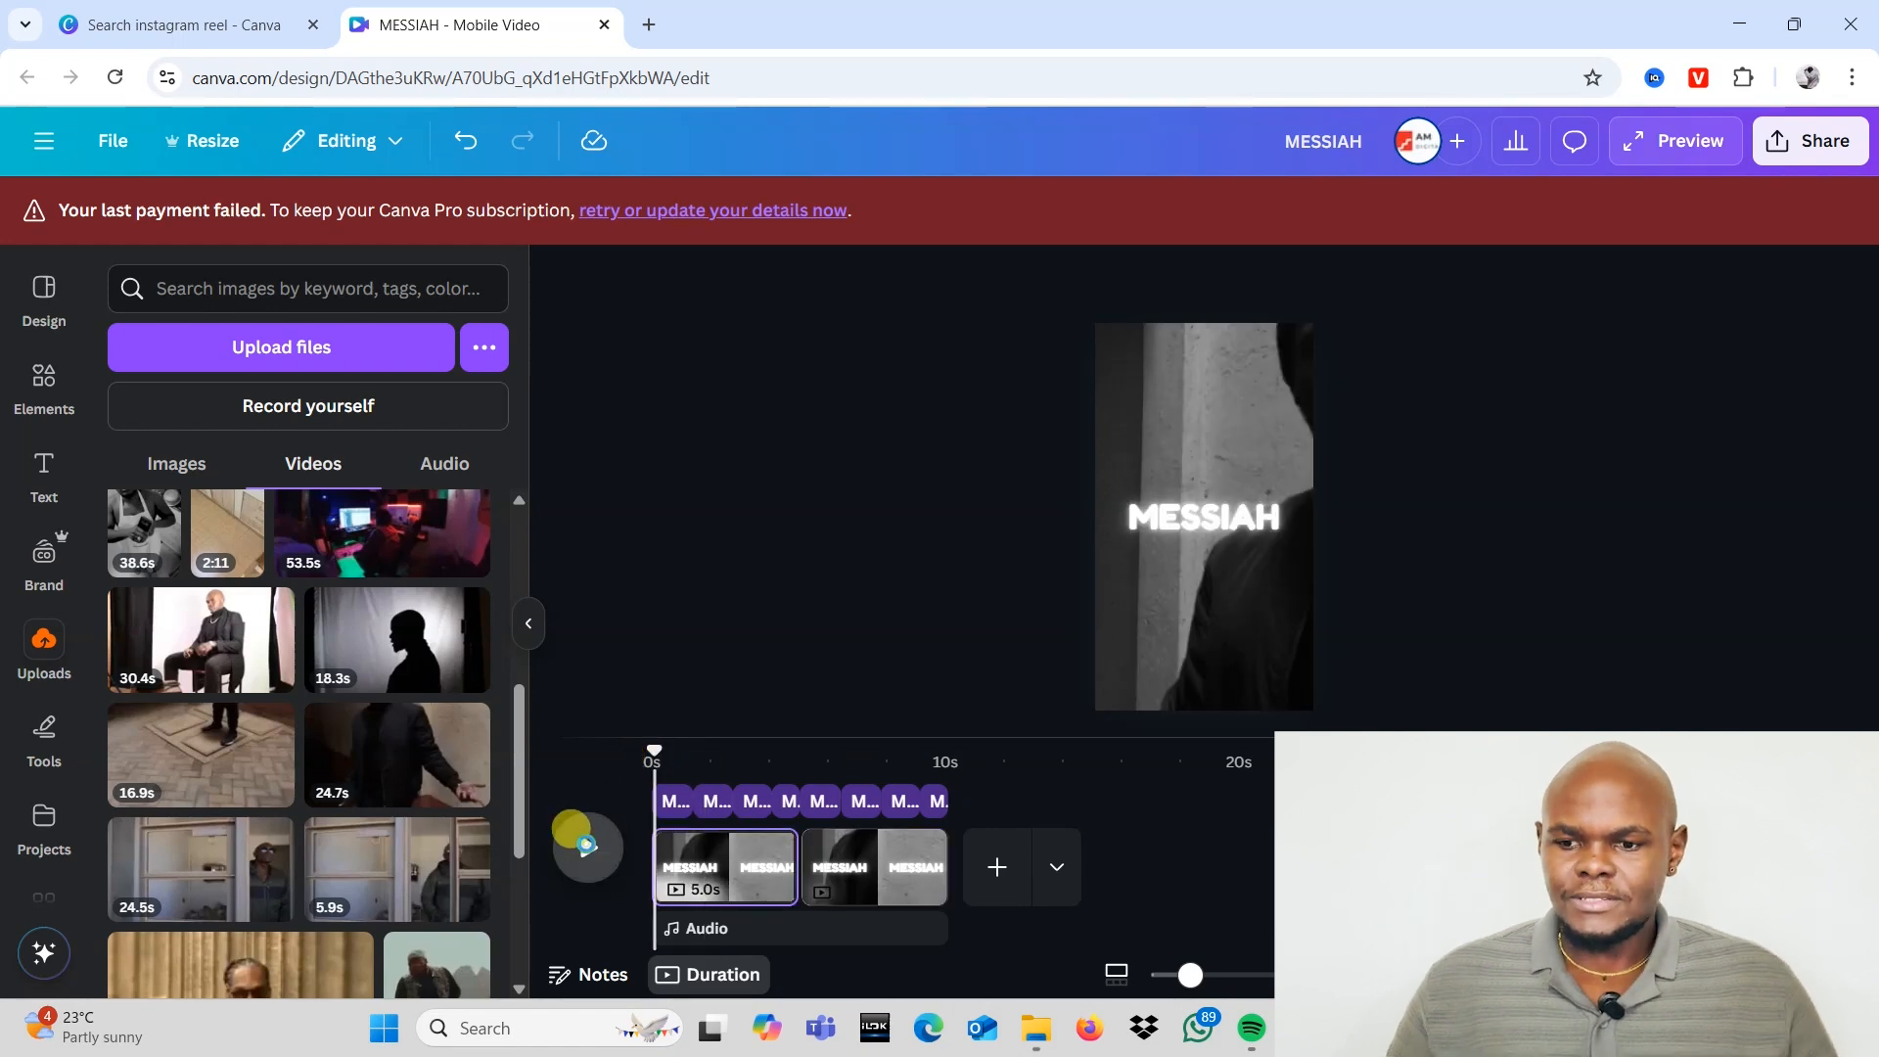
click(586, 846)
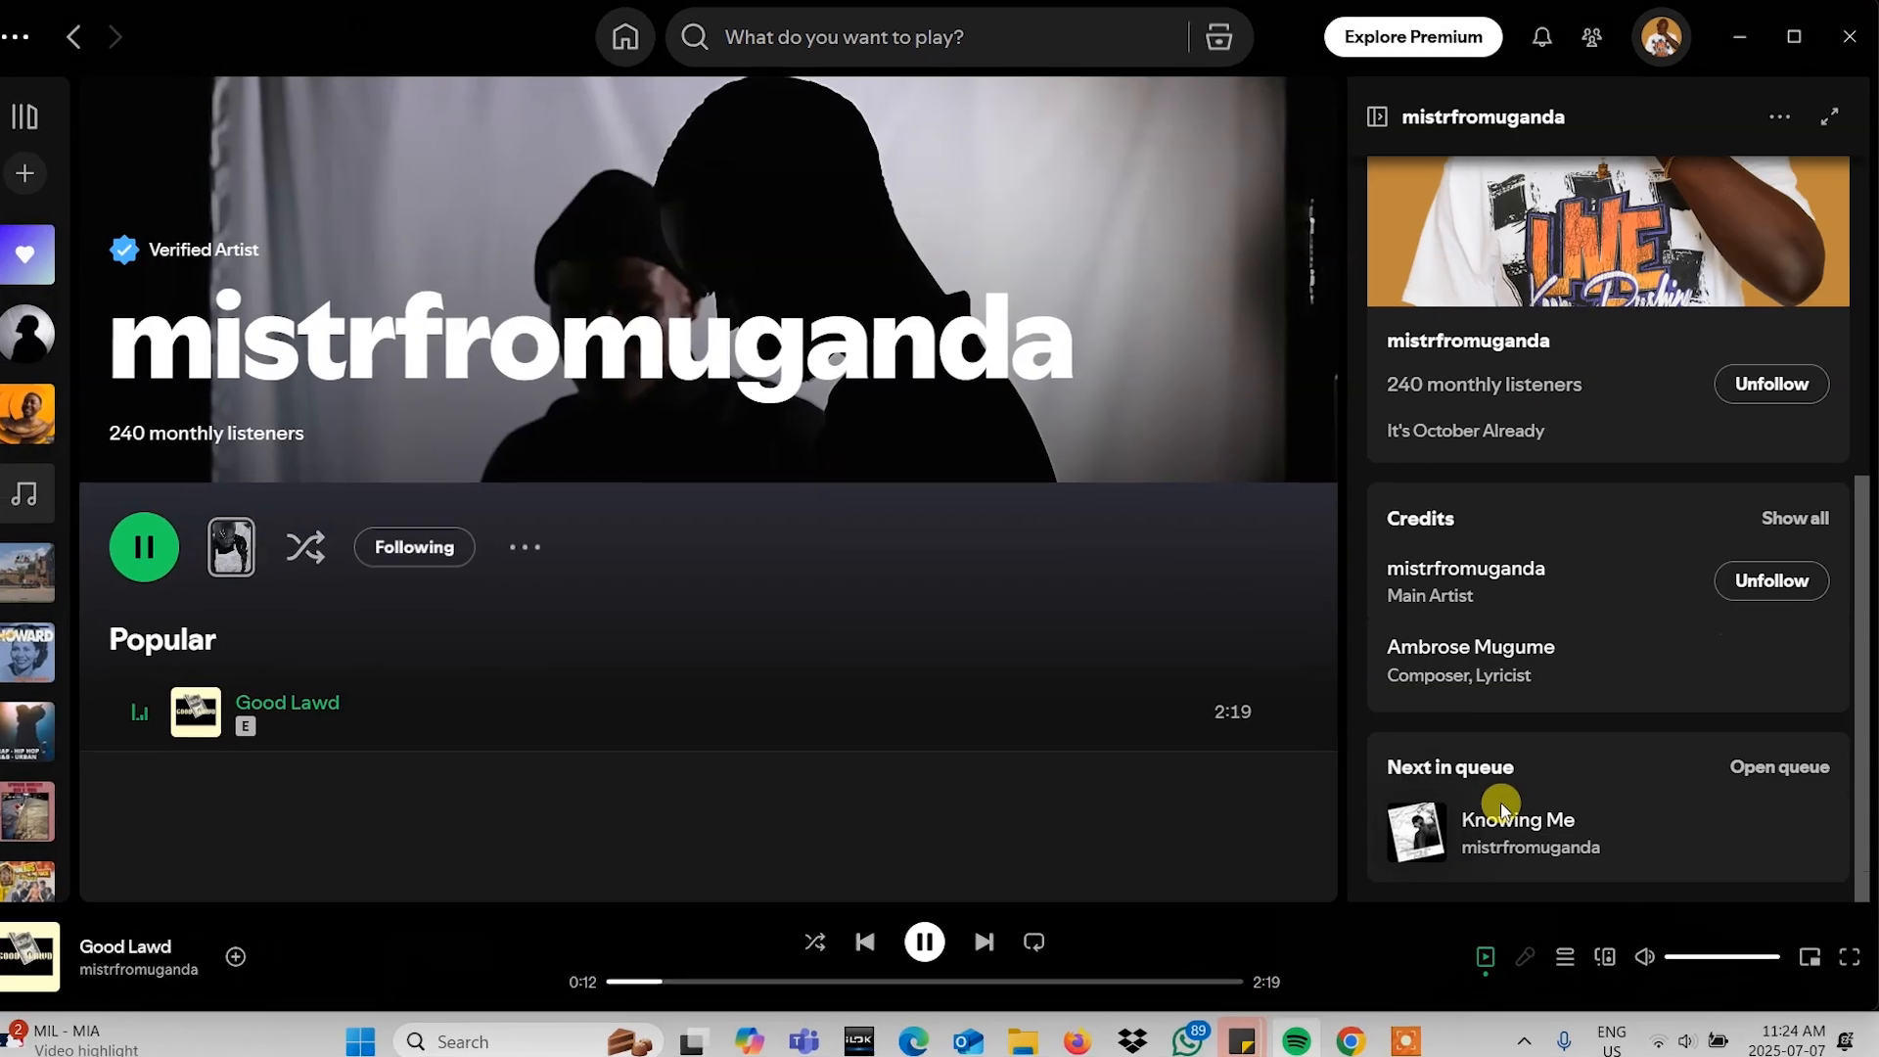
Step: Switch to Spotify and look through the now-playing view of the track Good Lawd
scroll(1487, 837, up, 5)
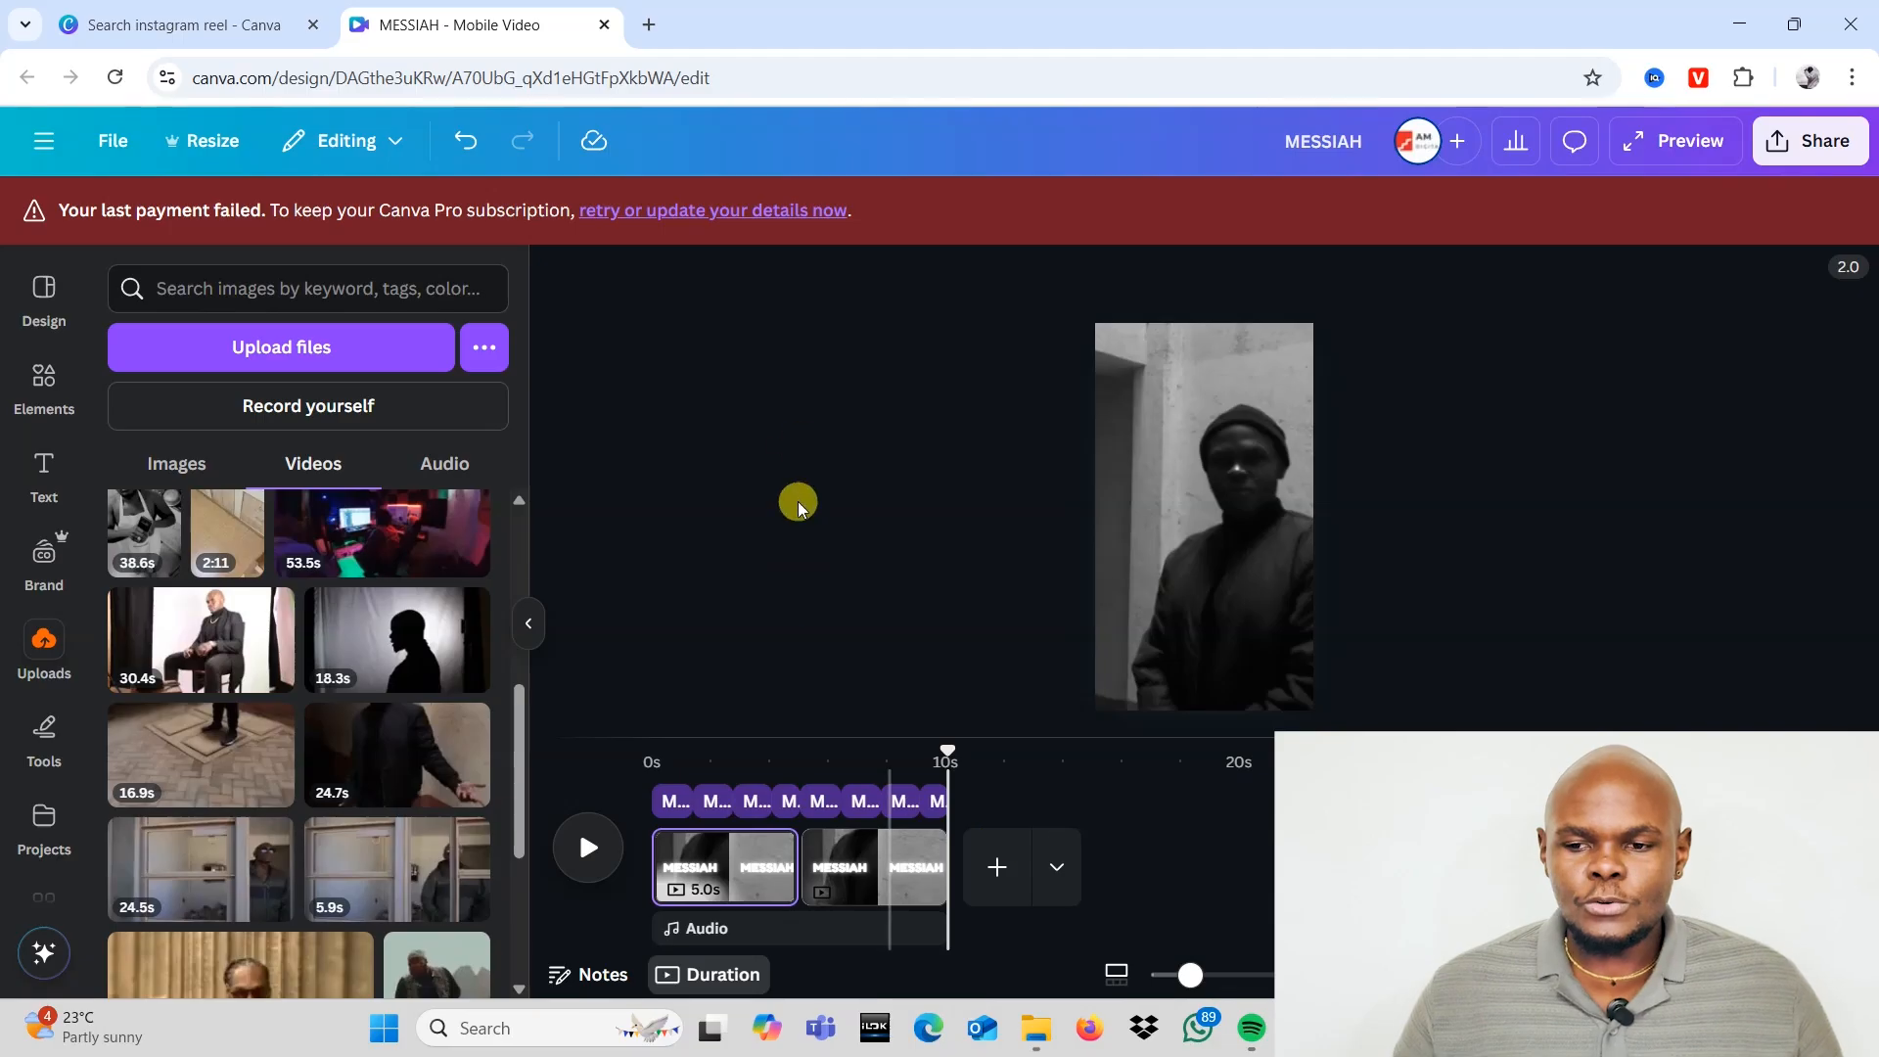
Step: Return to Canva, duplicate the browser tab of the MESSIAH design and switch to the copy
right_click(521, 21)
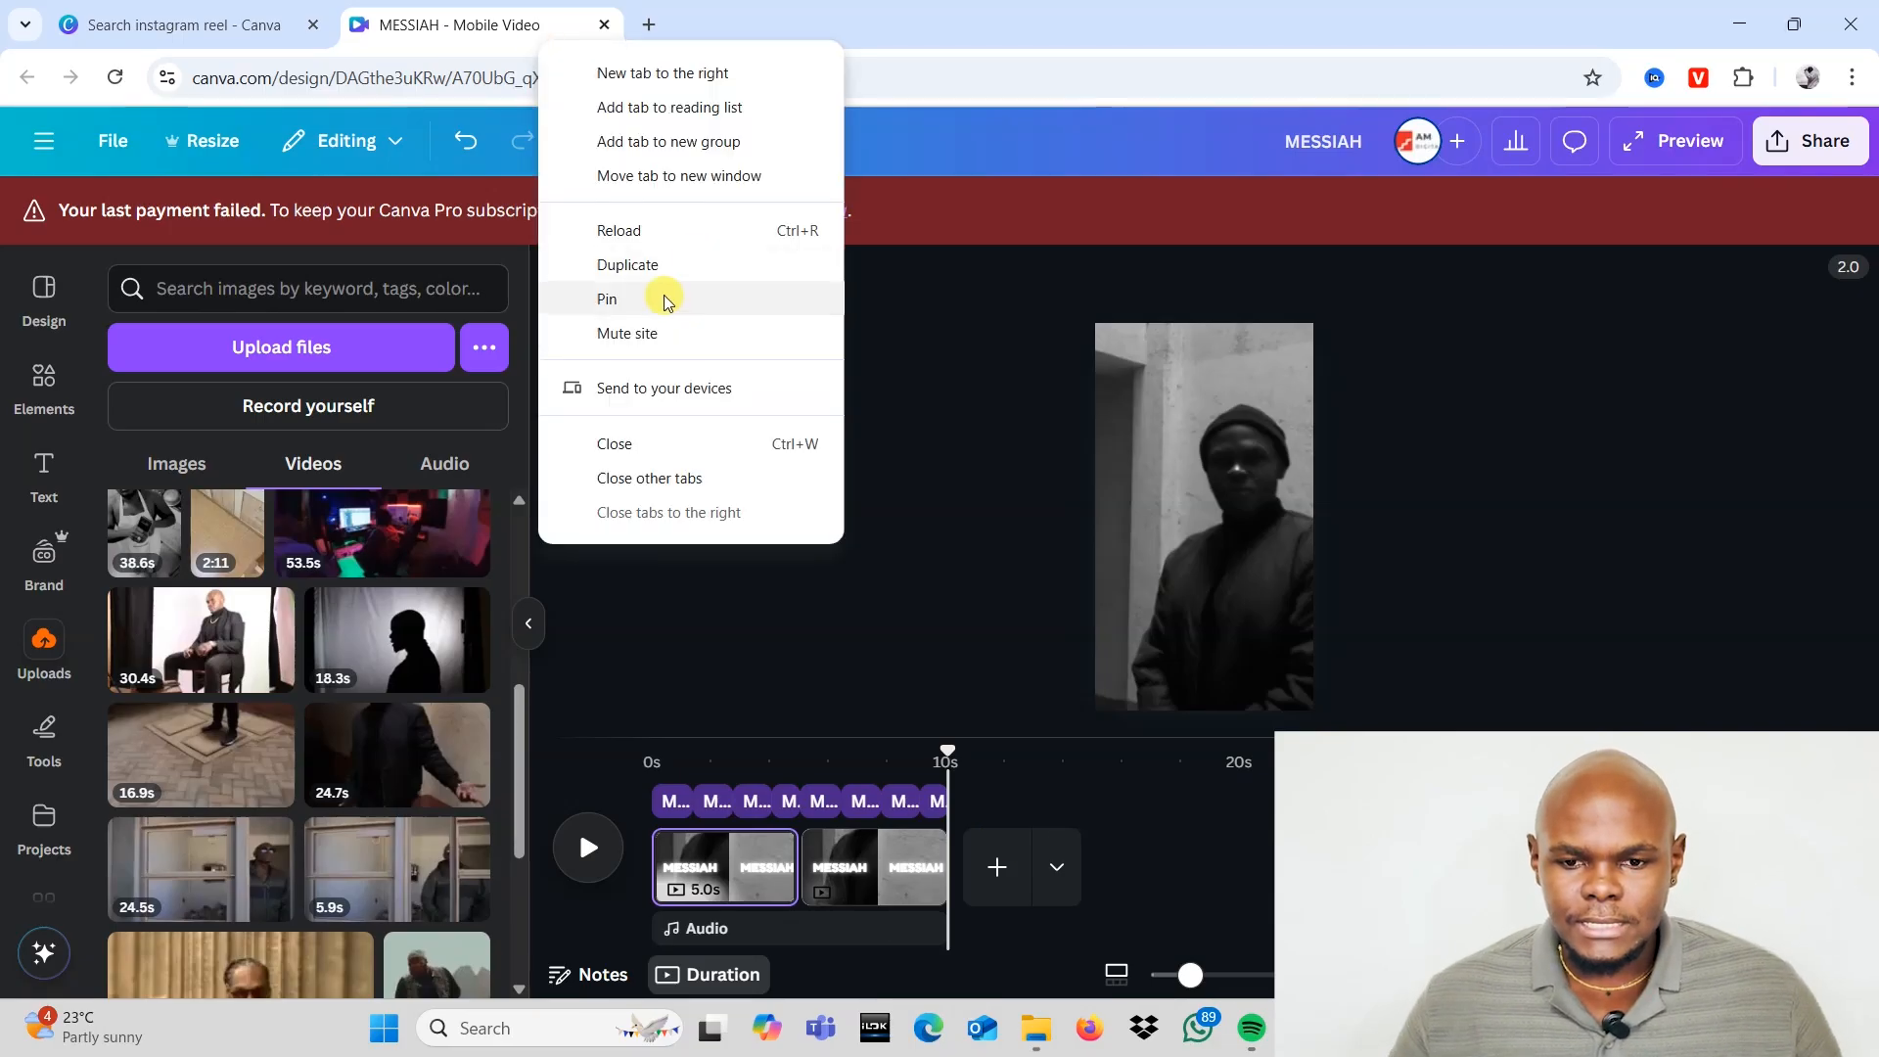
click(658, 264)
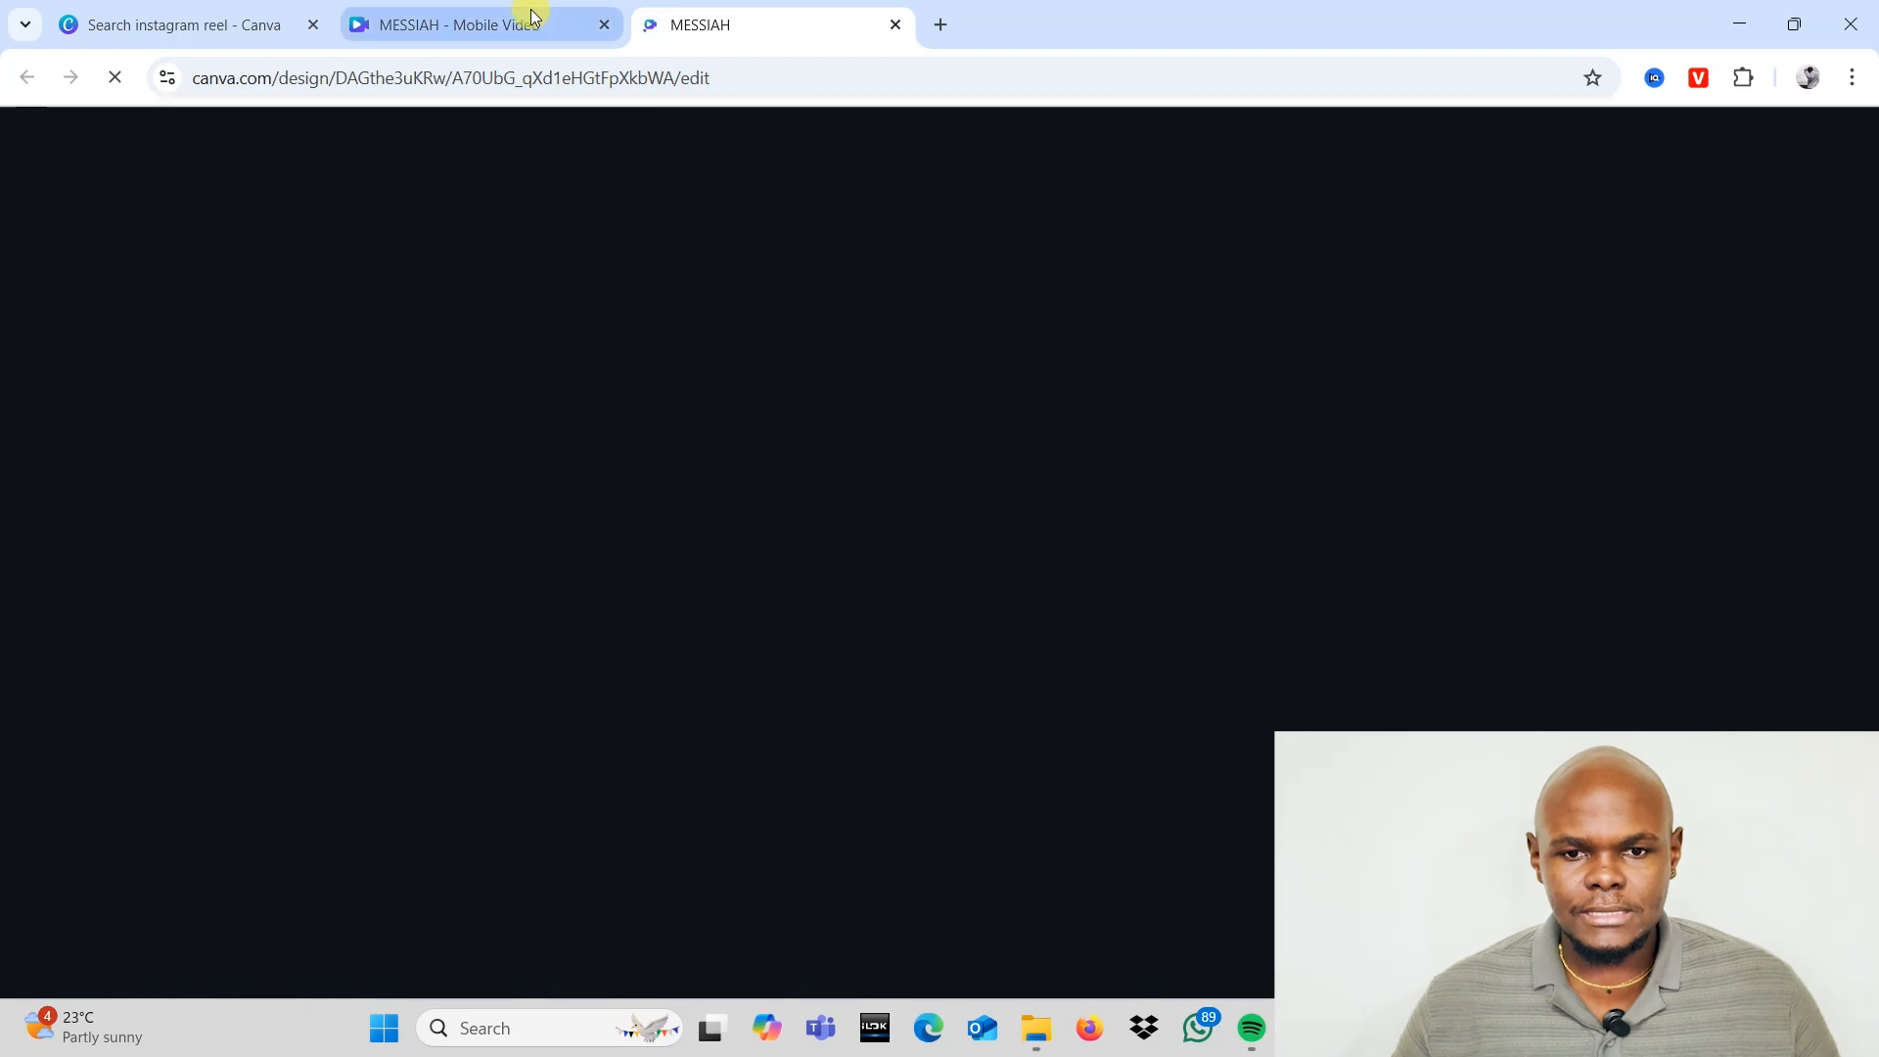
click(522, 14)
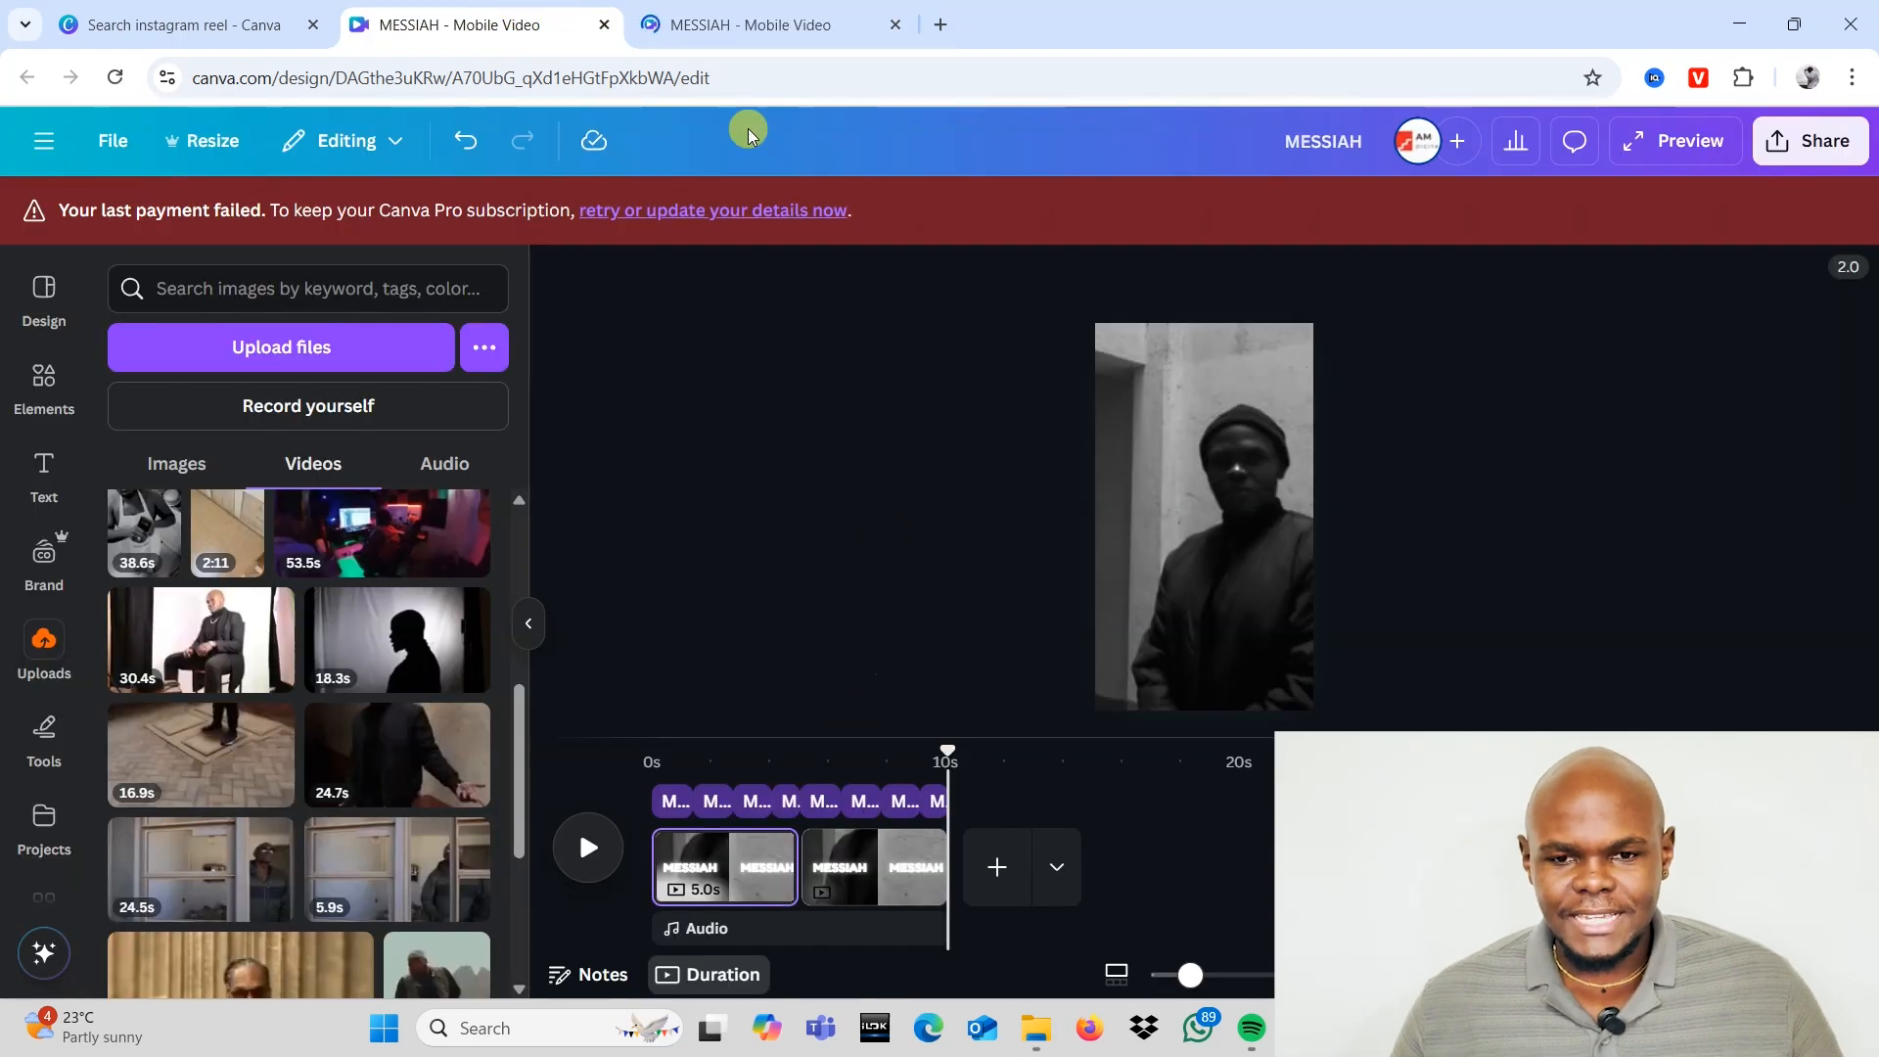
click(765, 21)
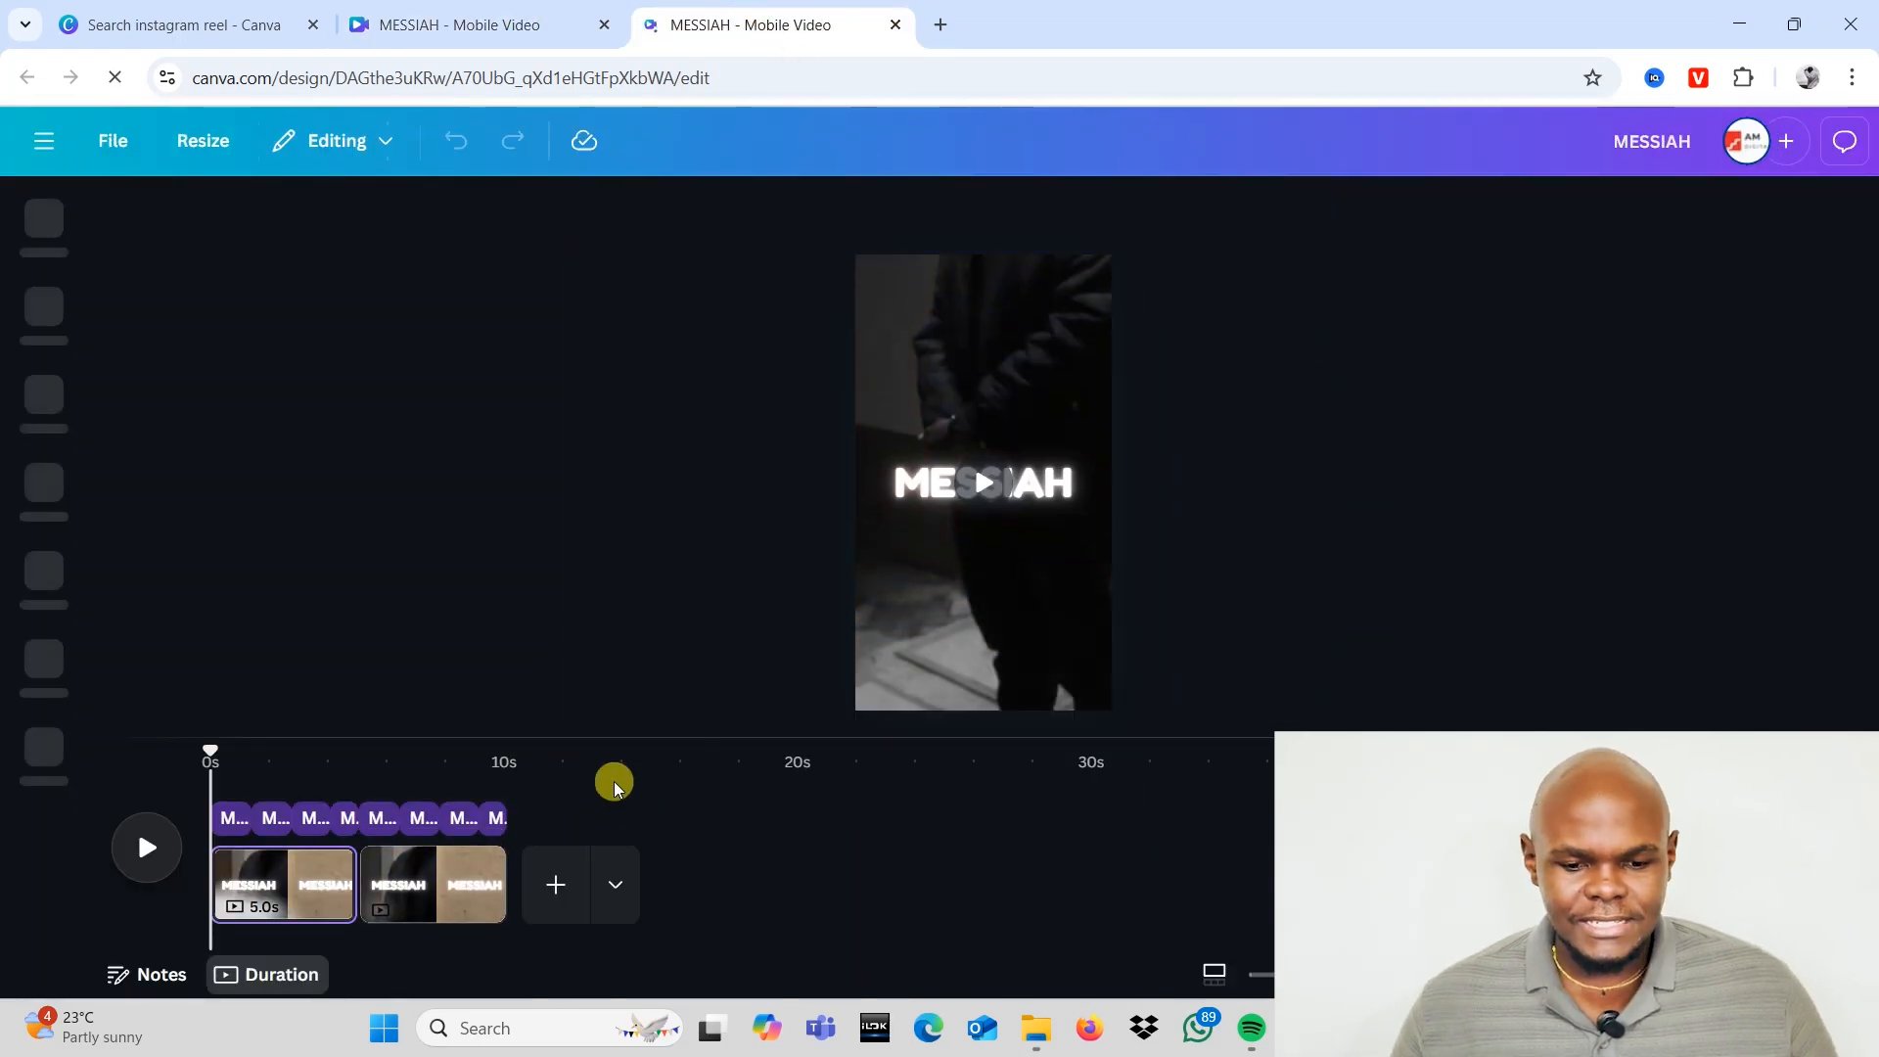
Step: Delete both video pages from the timeline in the duplicated tab
click(418, 855)
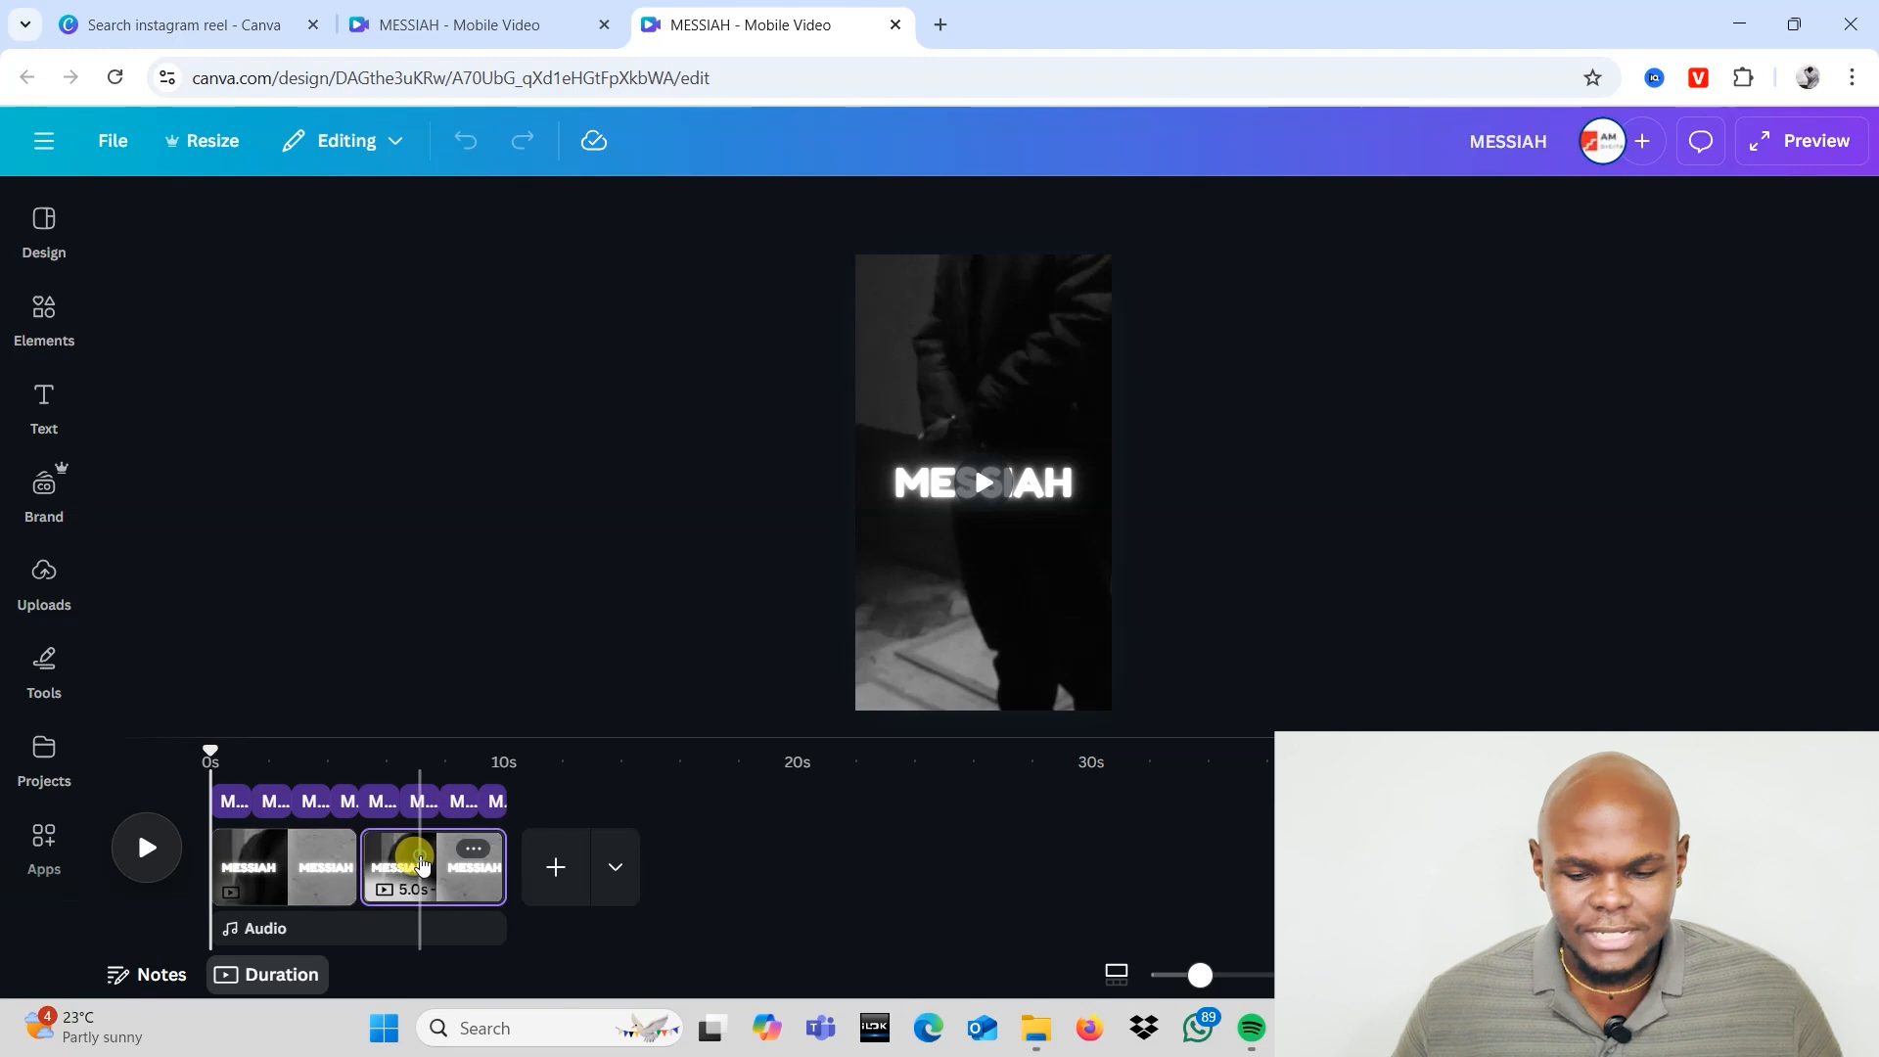
key(Delete)
key(Delete)
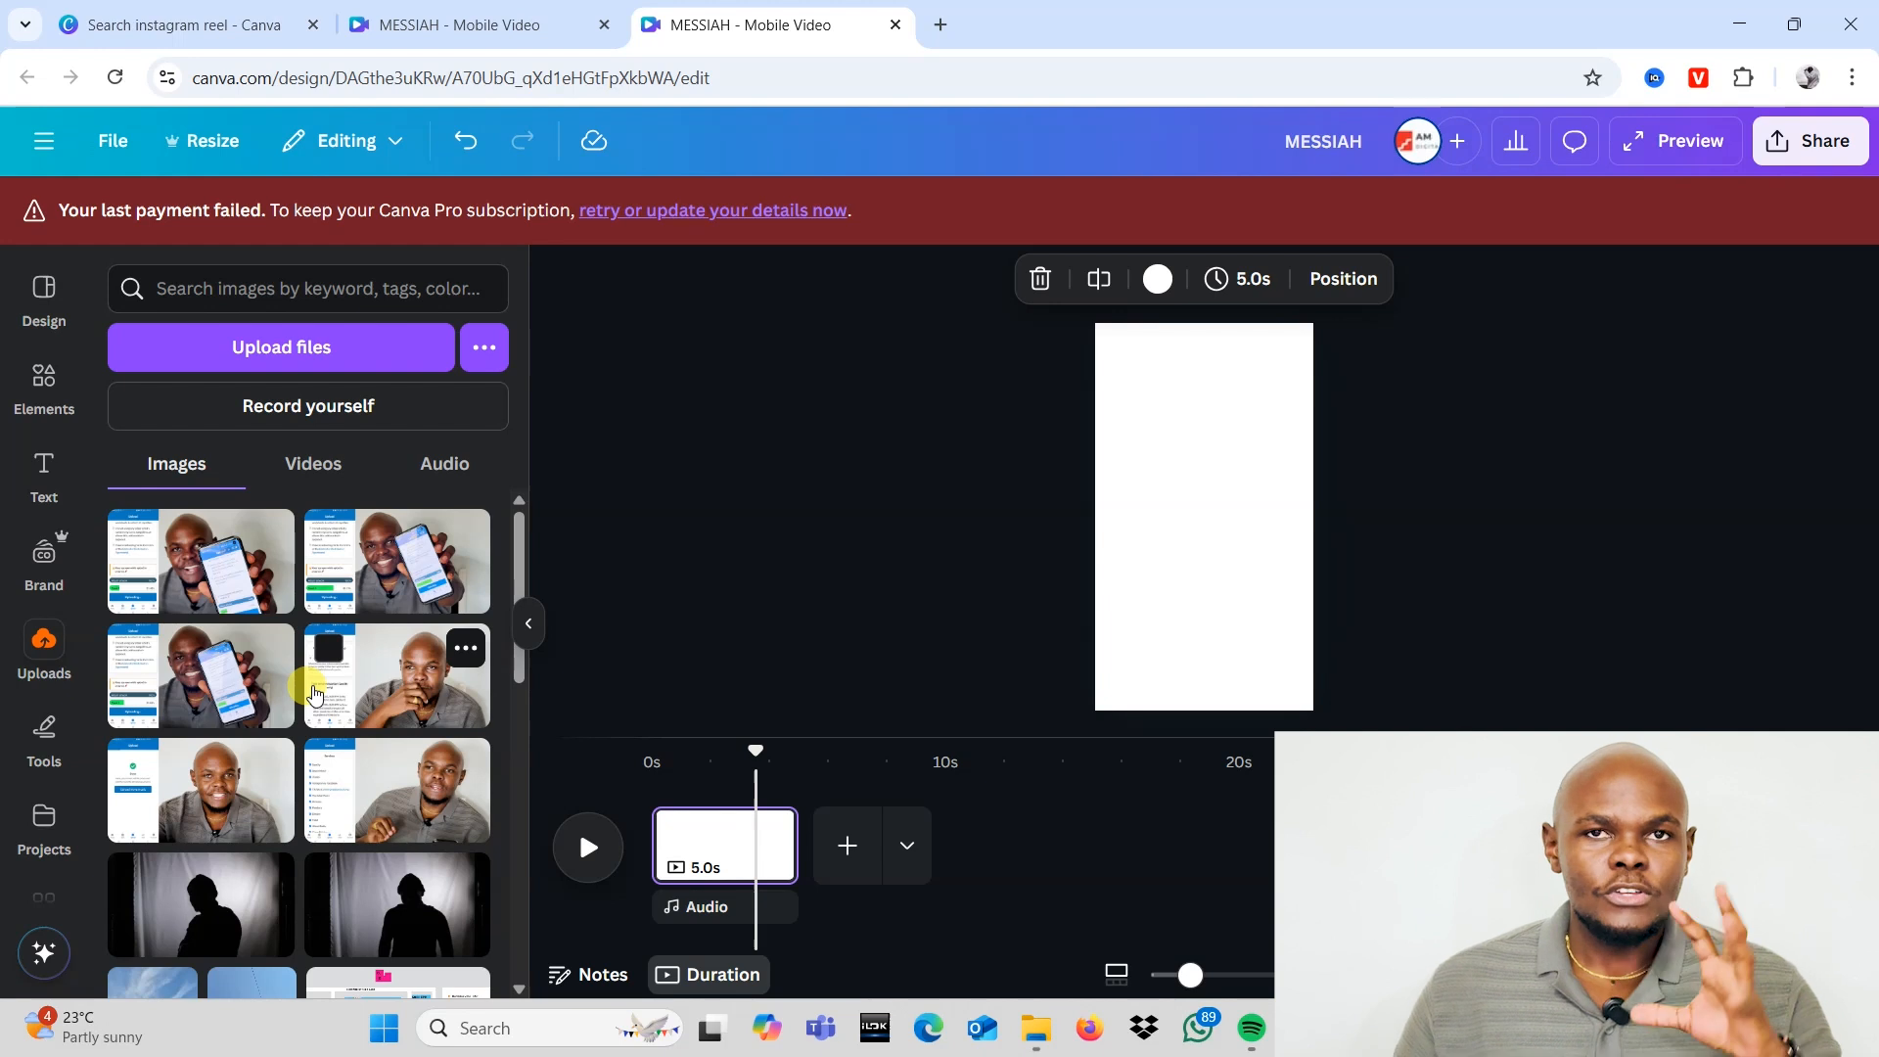
Step: Place the 1:59 black-and-white piano video from the uploaded videos on the blank page
scroll(313, 694, down, 3)
scroll(300, 528, up, 3)
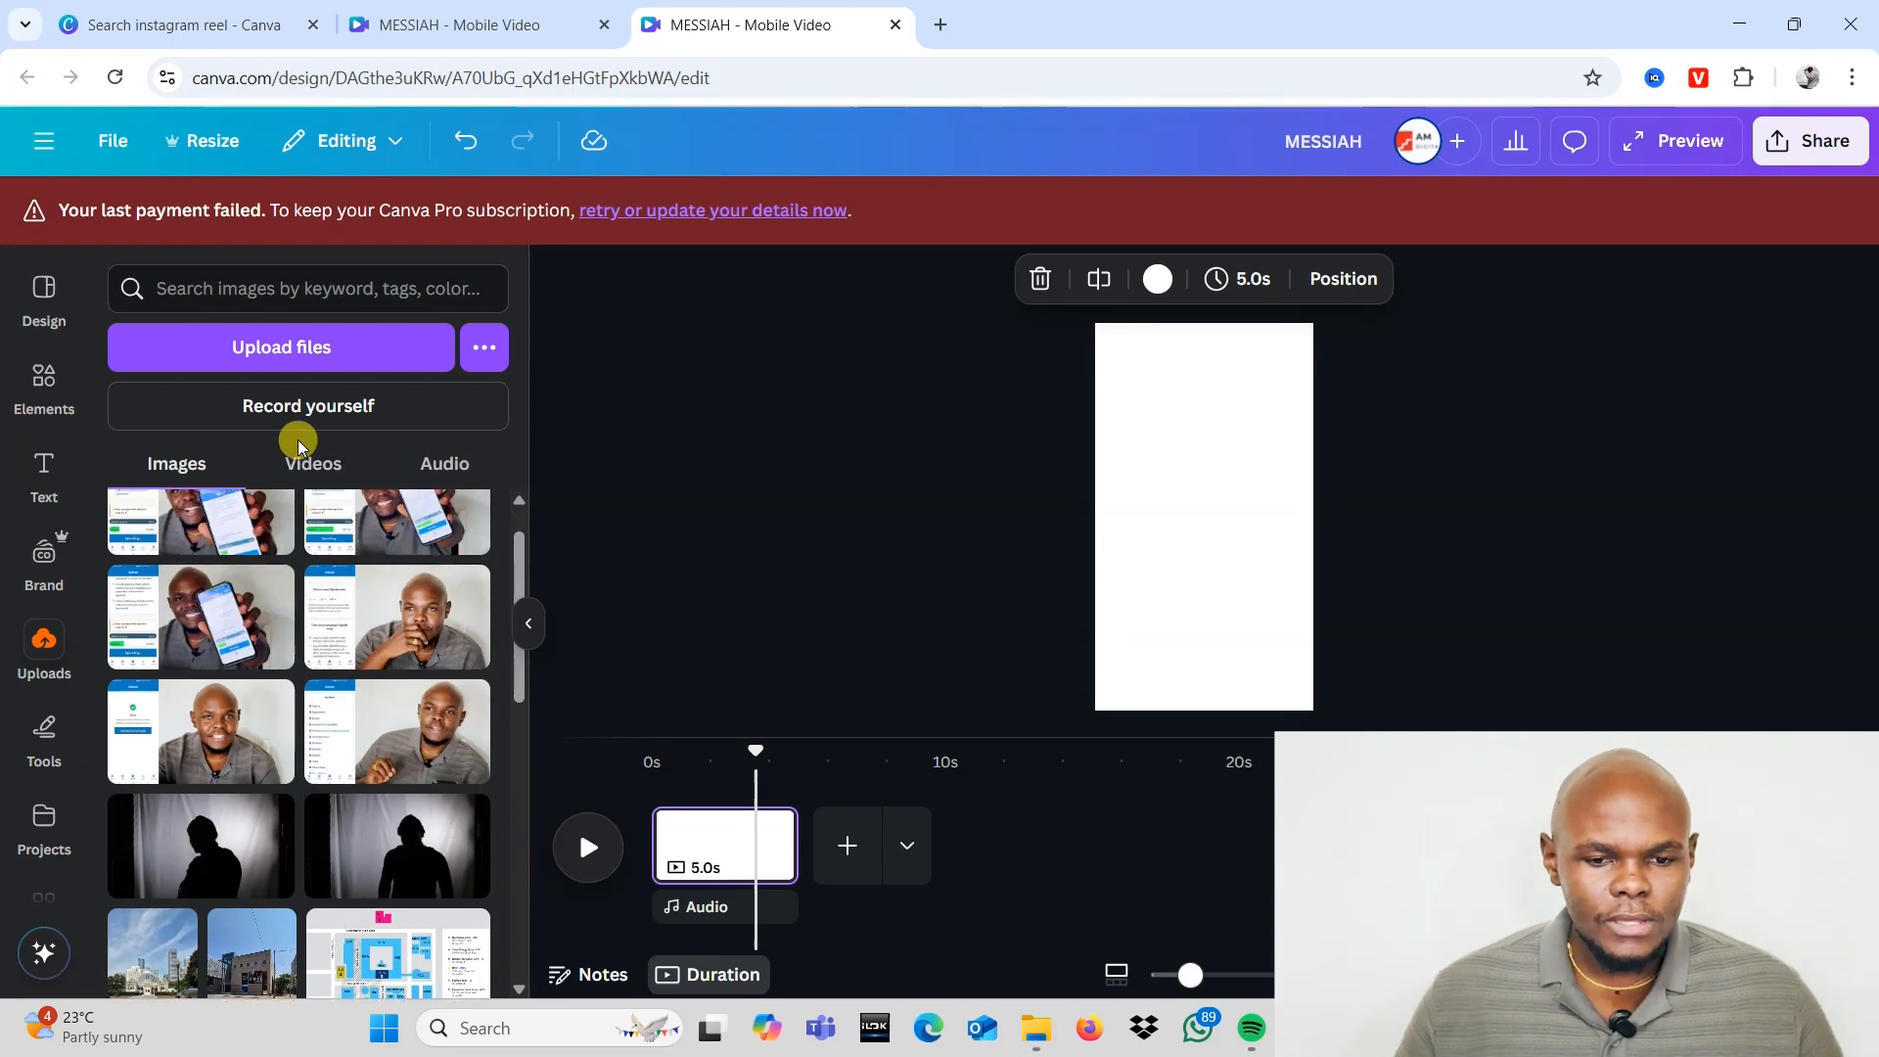
click(304, 465)
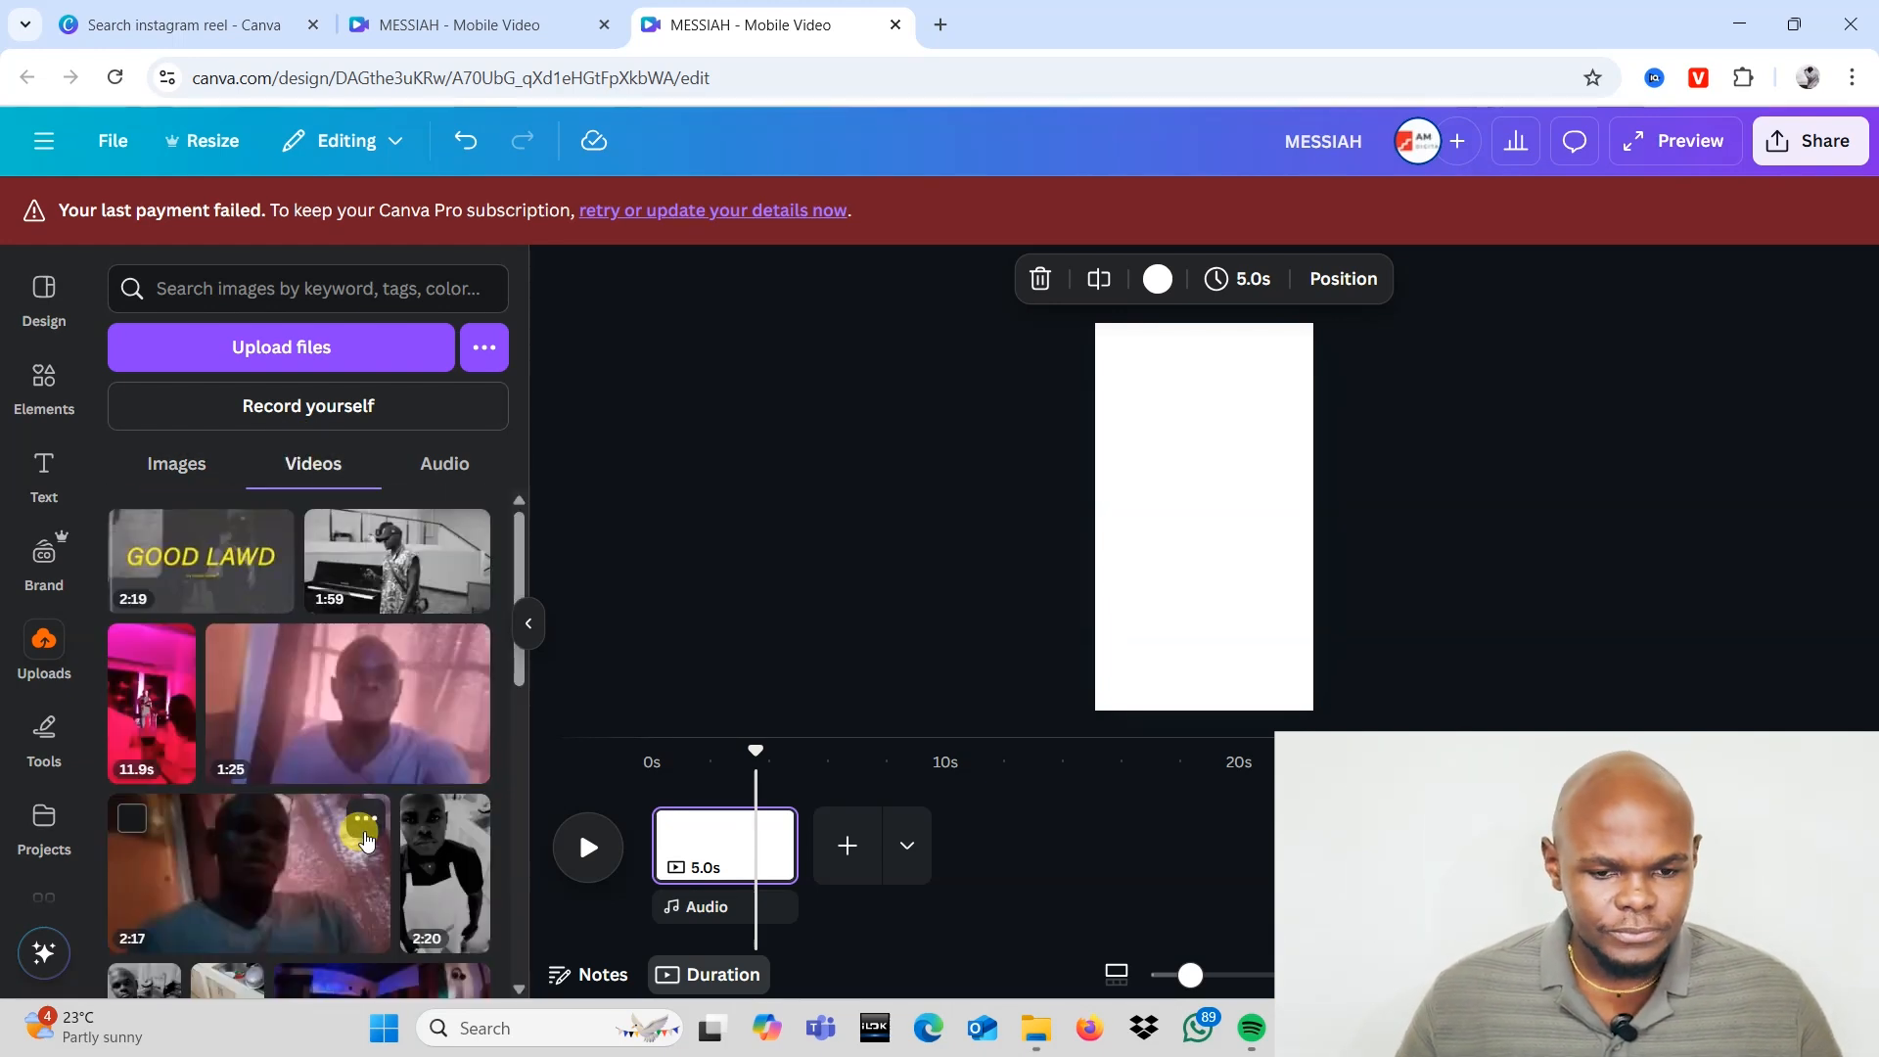
click(377, 551)
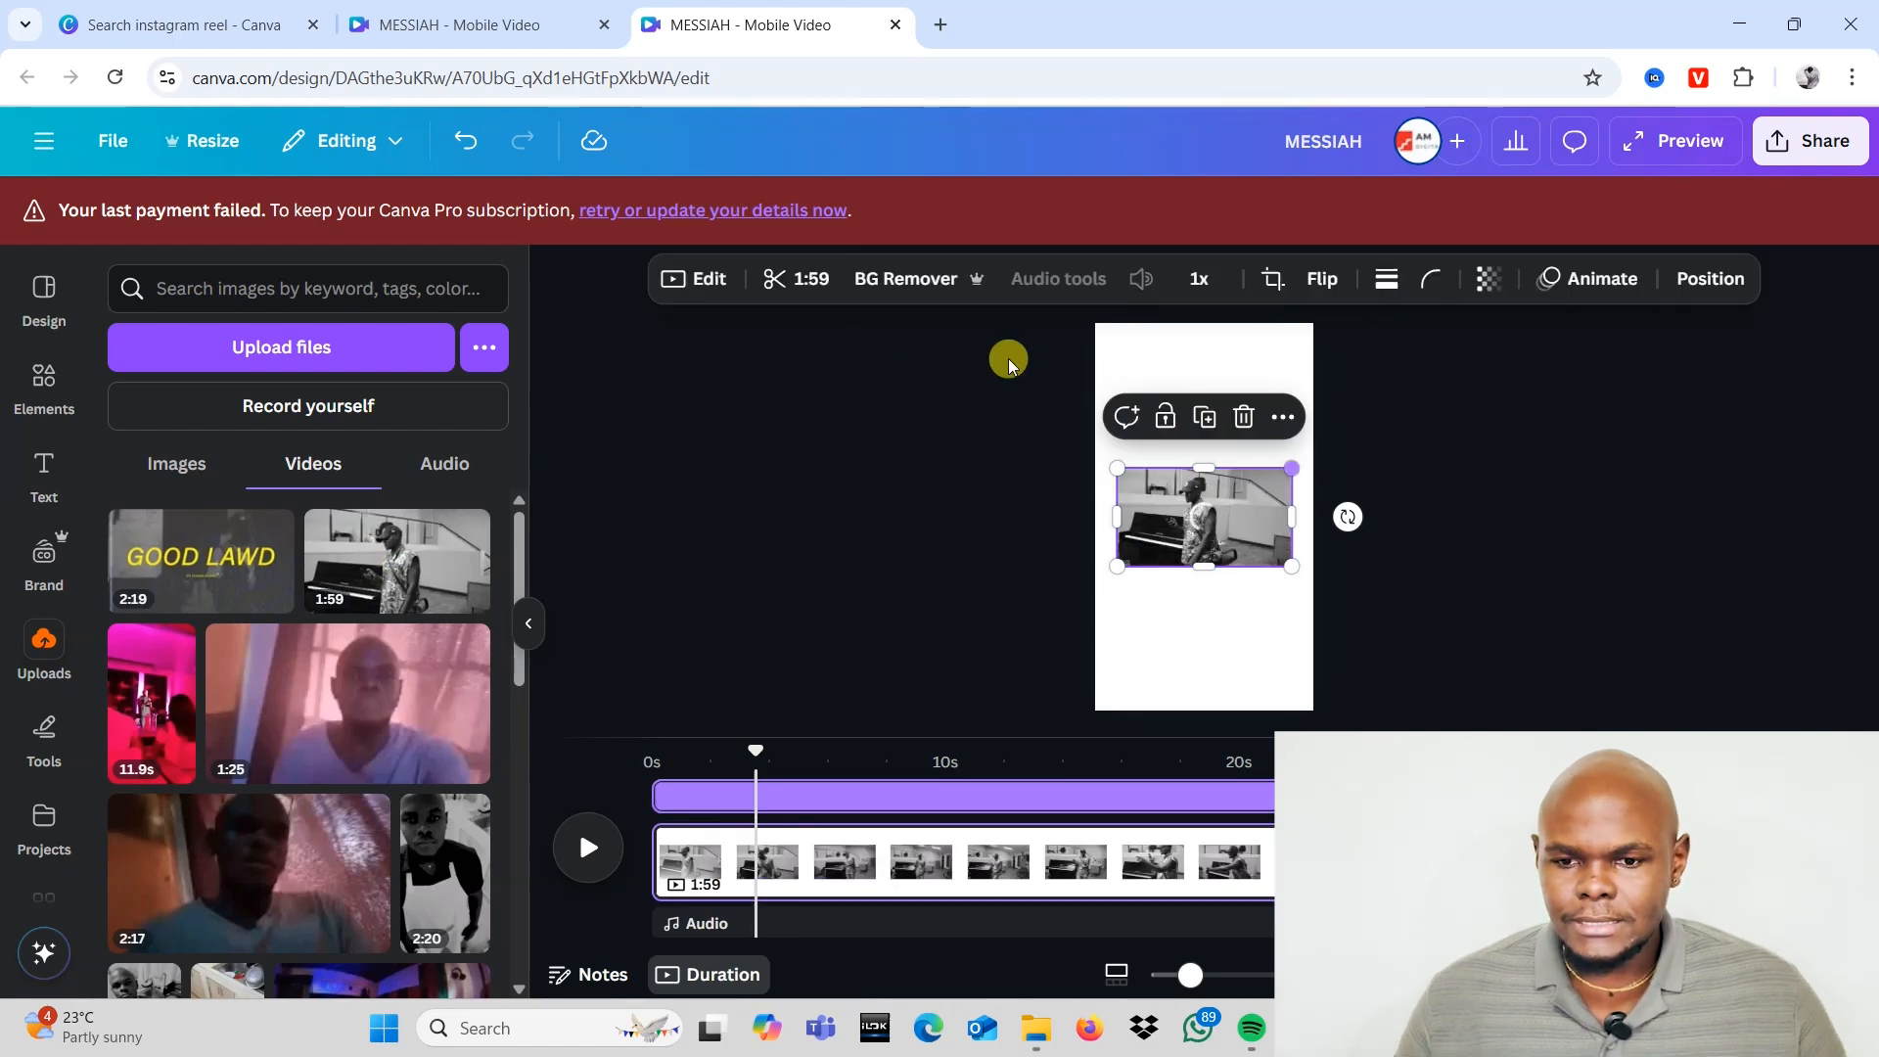
Step: Trim the piano video to a 3.1-second section starting at 22.8 s
click(800, 282)
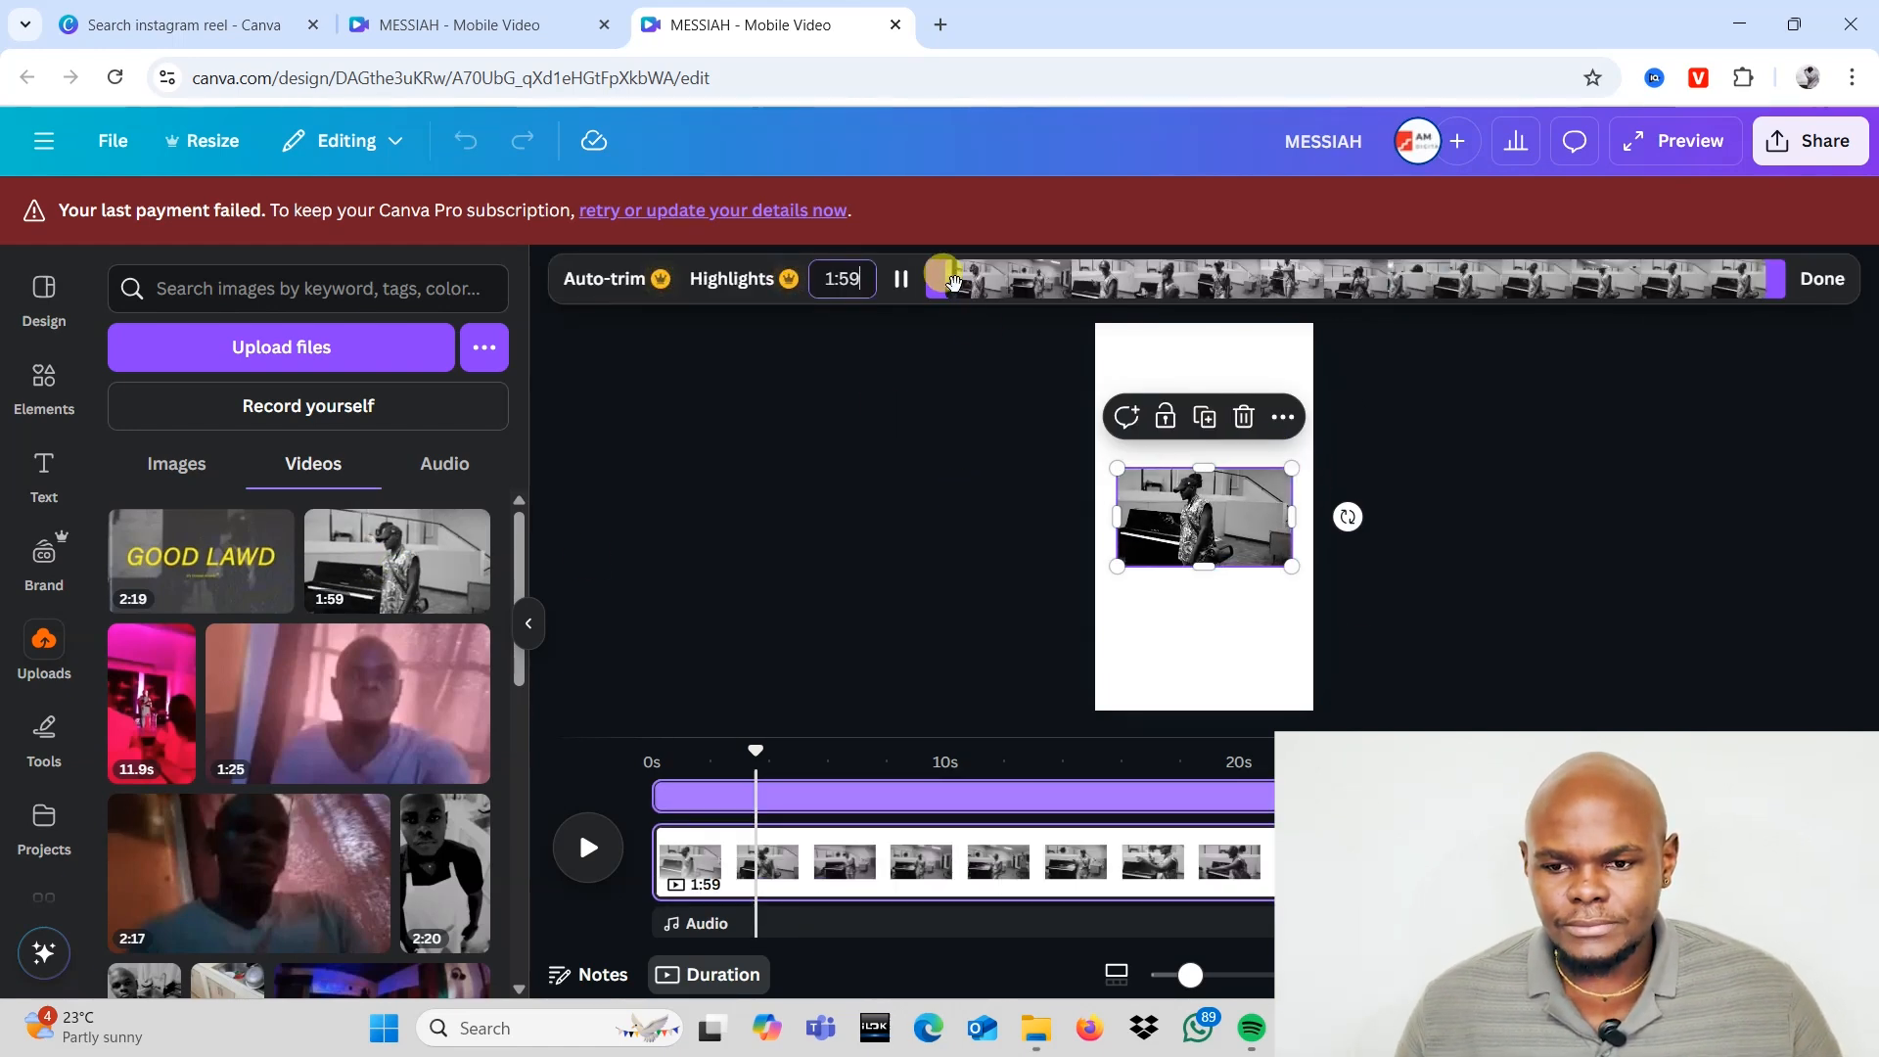
drag(937, 282, 1170, 256)
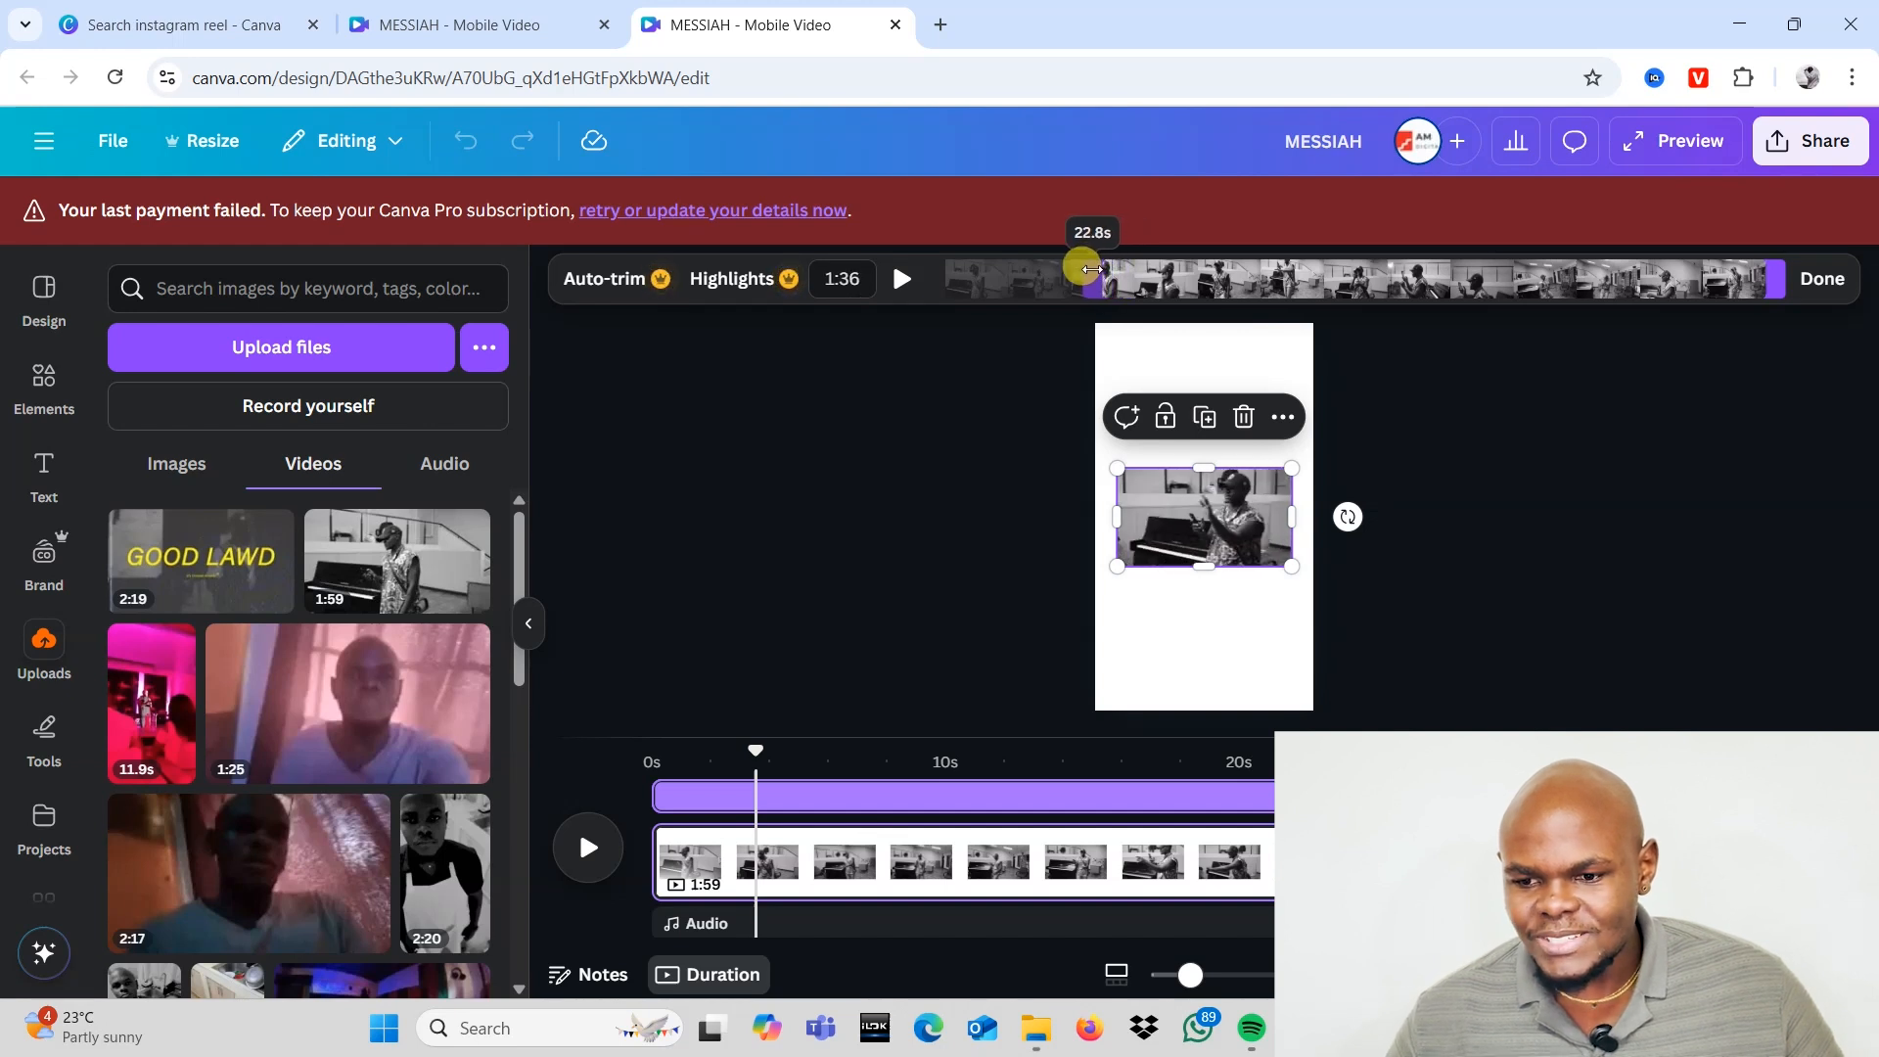
drag(1092, 269, 1092, 269)
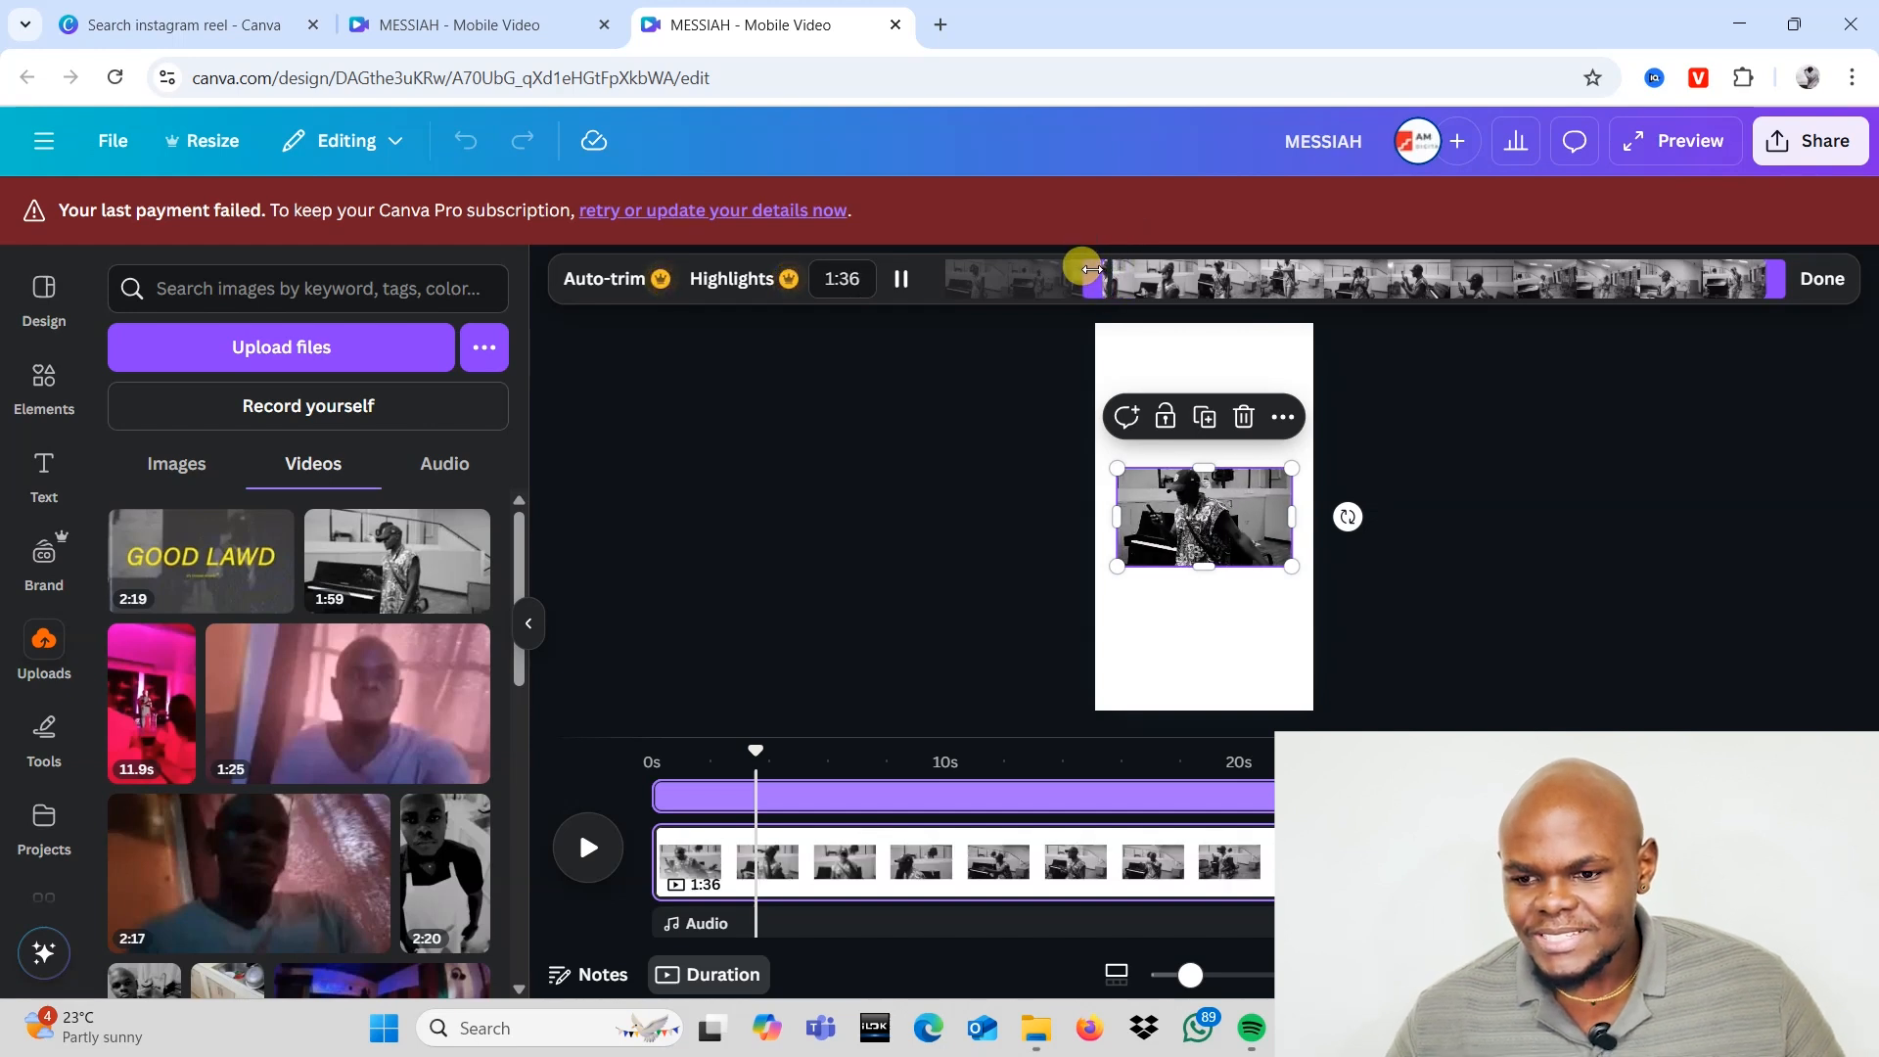
drag(1779, 279, 1131, 297)
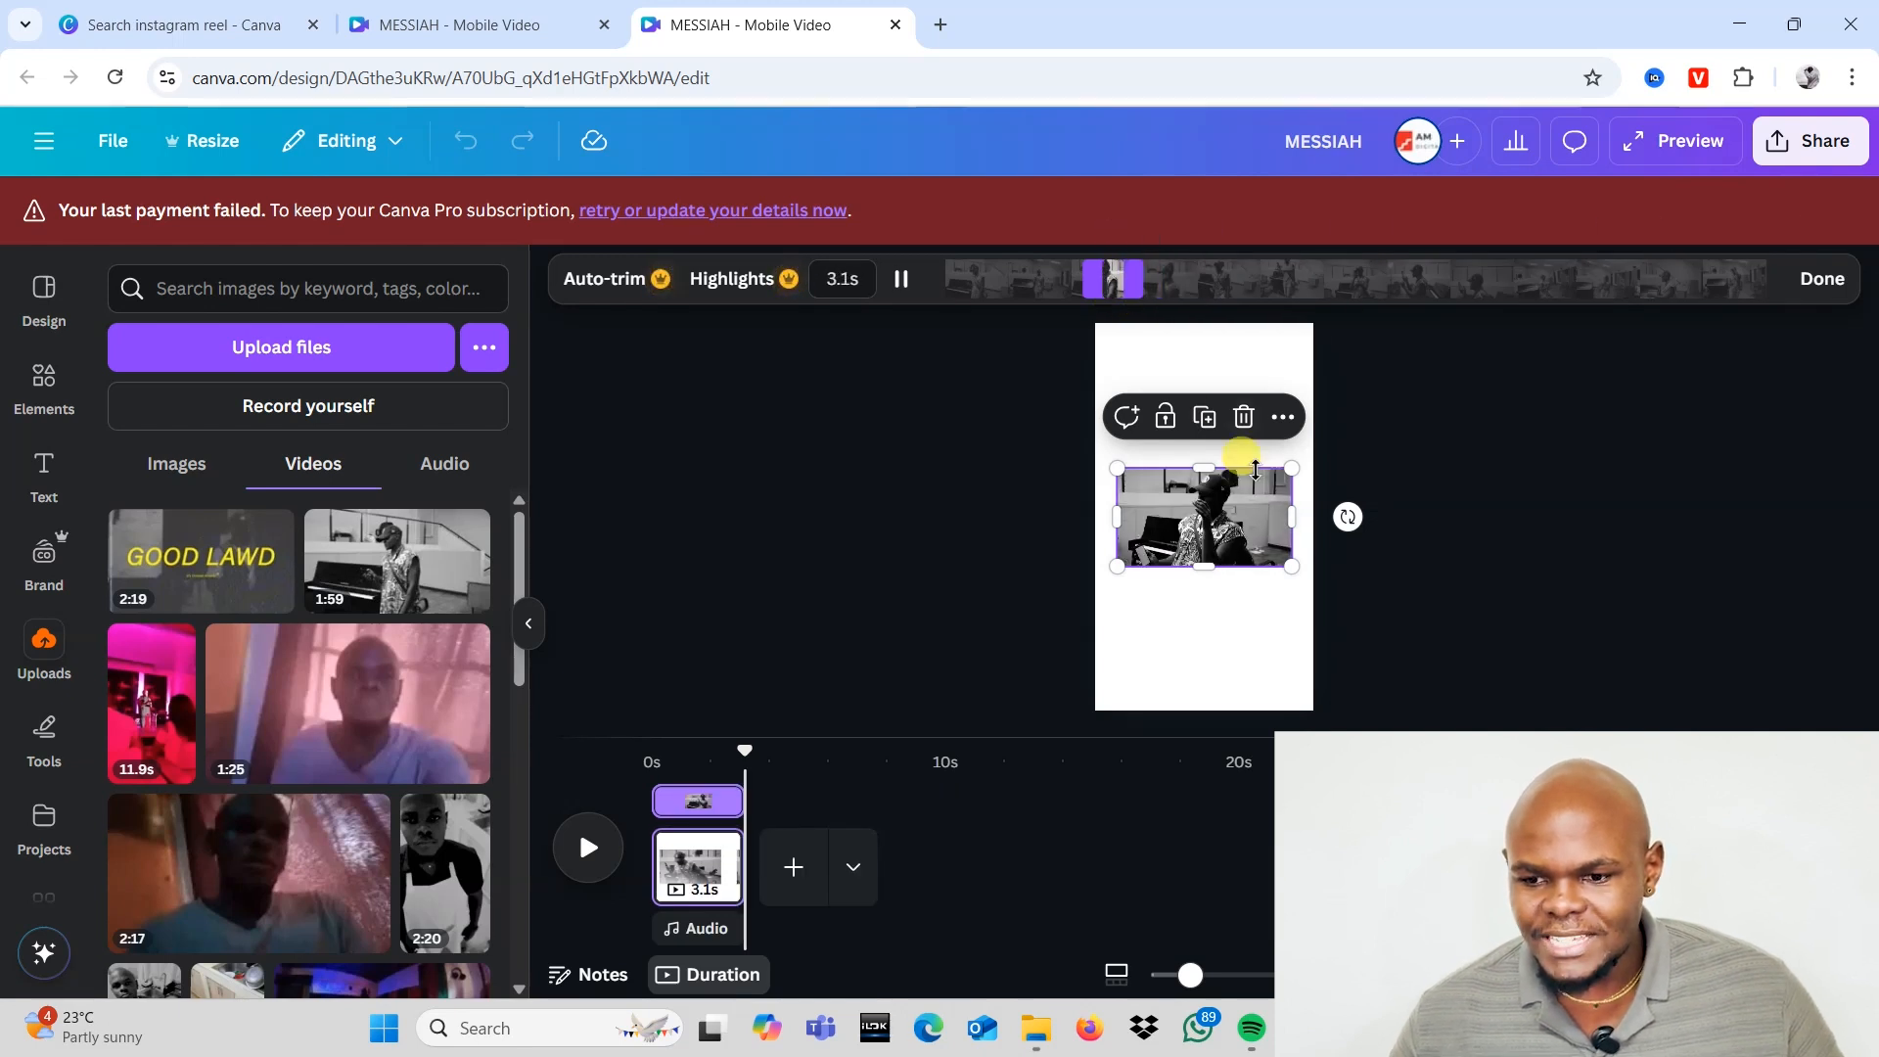
Step: Enlarge the piano video to cover the whole vertical page, reposition it on the performer and finish the trim
drag(1236, 471, 1819, 734)
drag(1266, 590, 1084, 603)
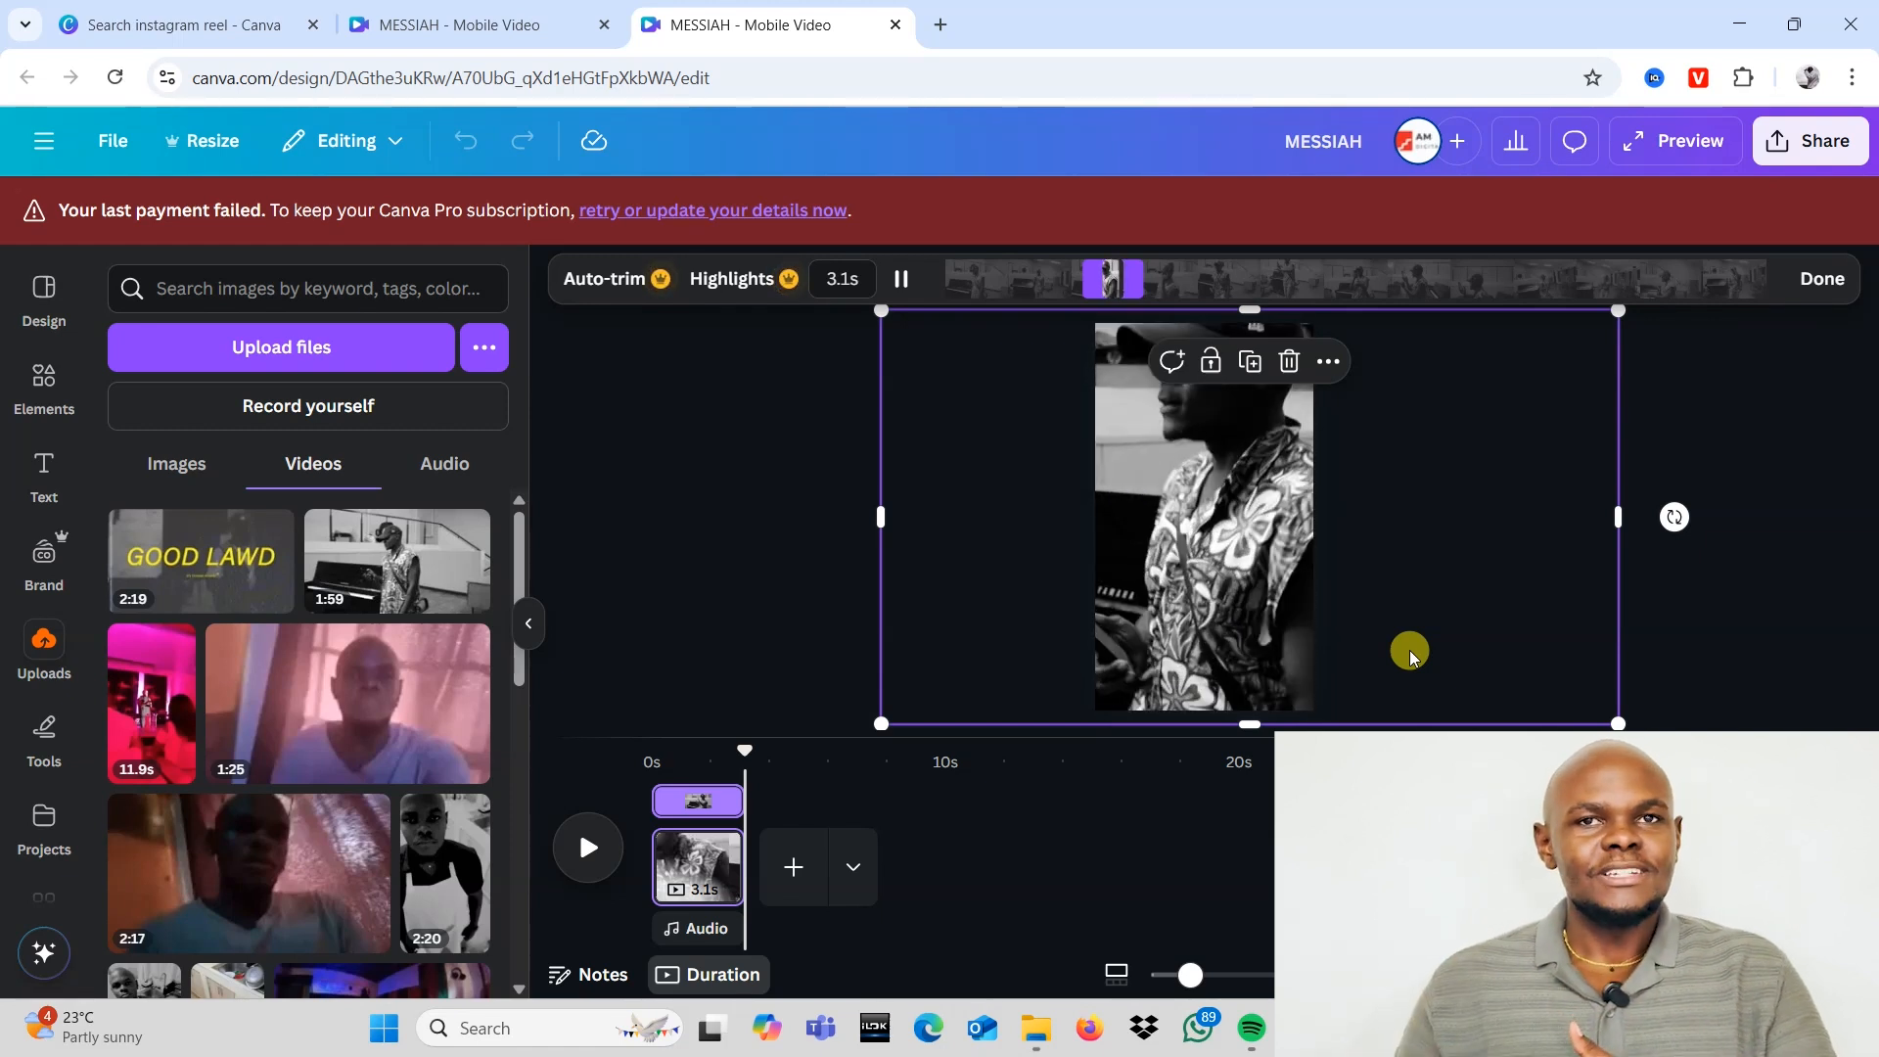
click(1822, 279)
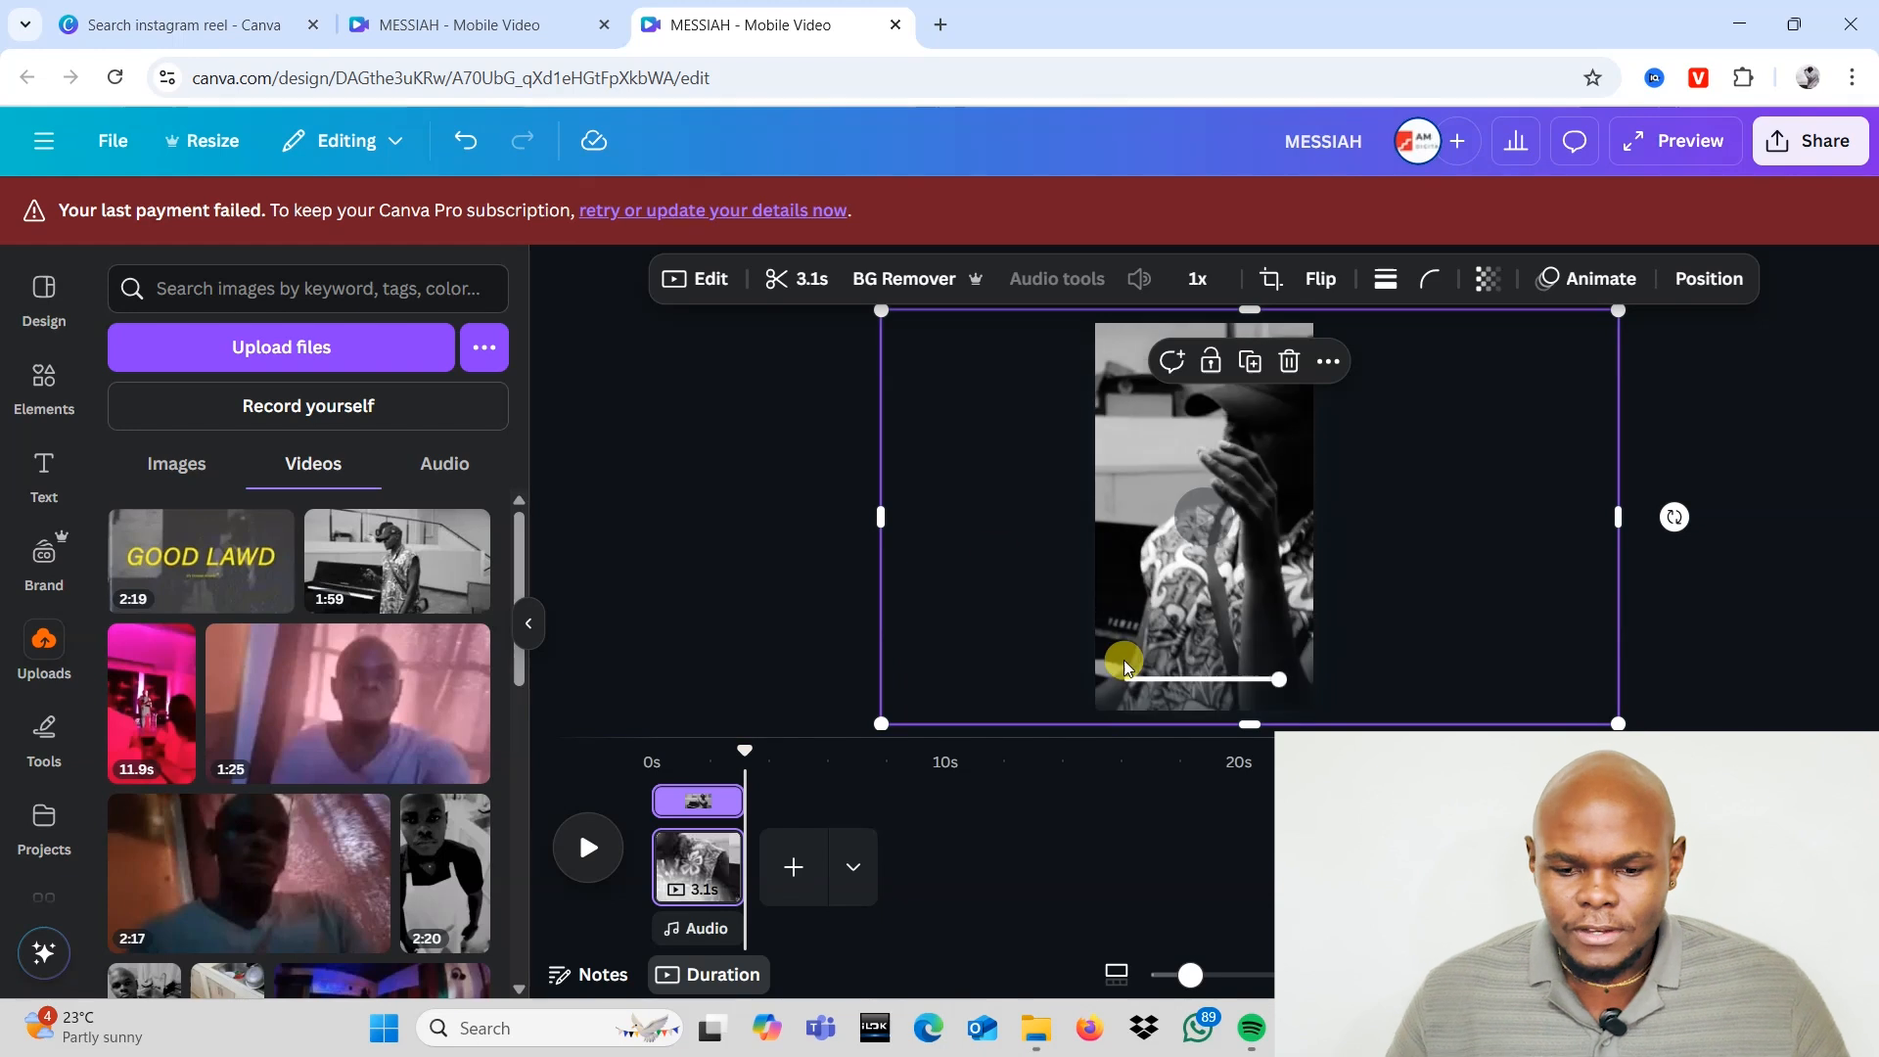
Step: Add a second page and place the uploaded 18.3-second silhouette video on it
click(790, 871)
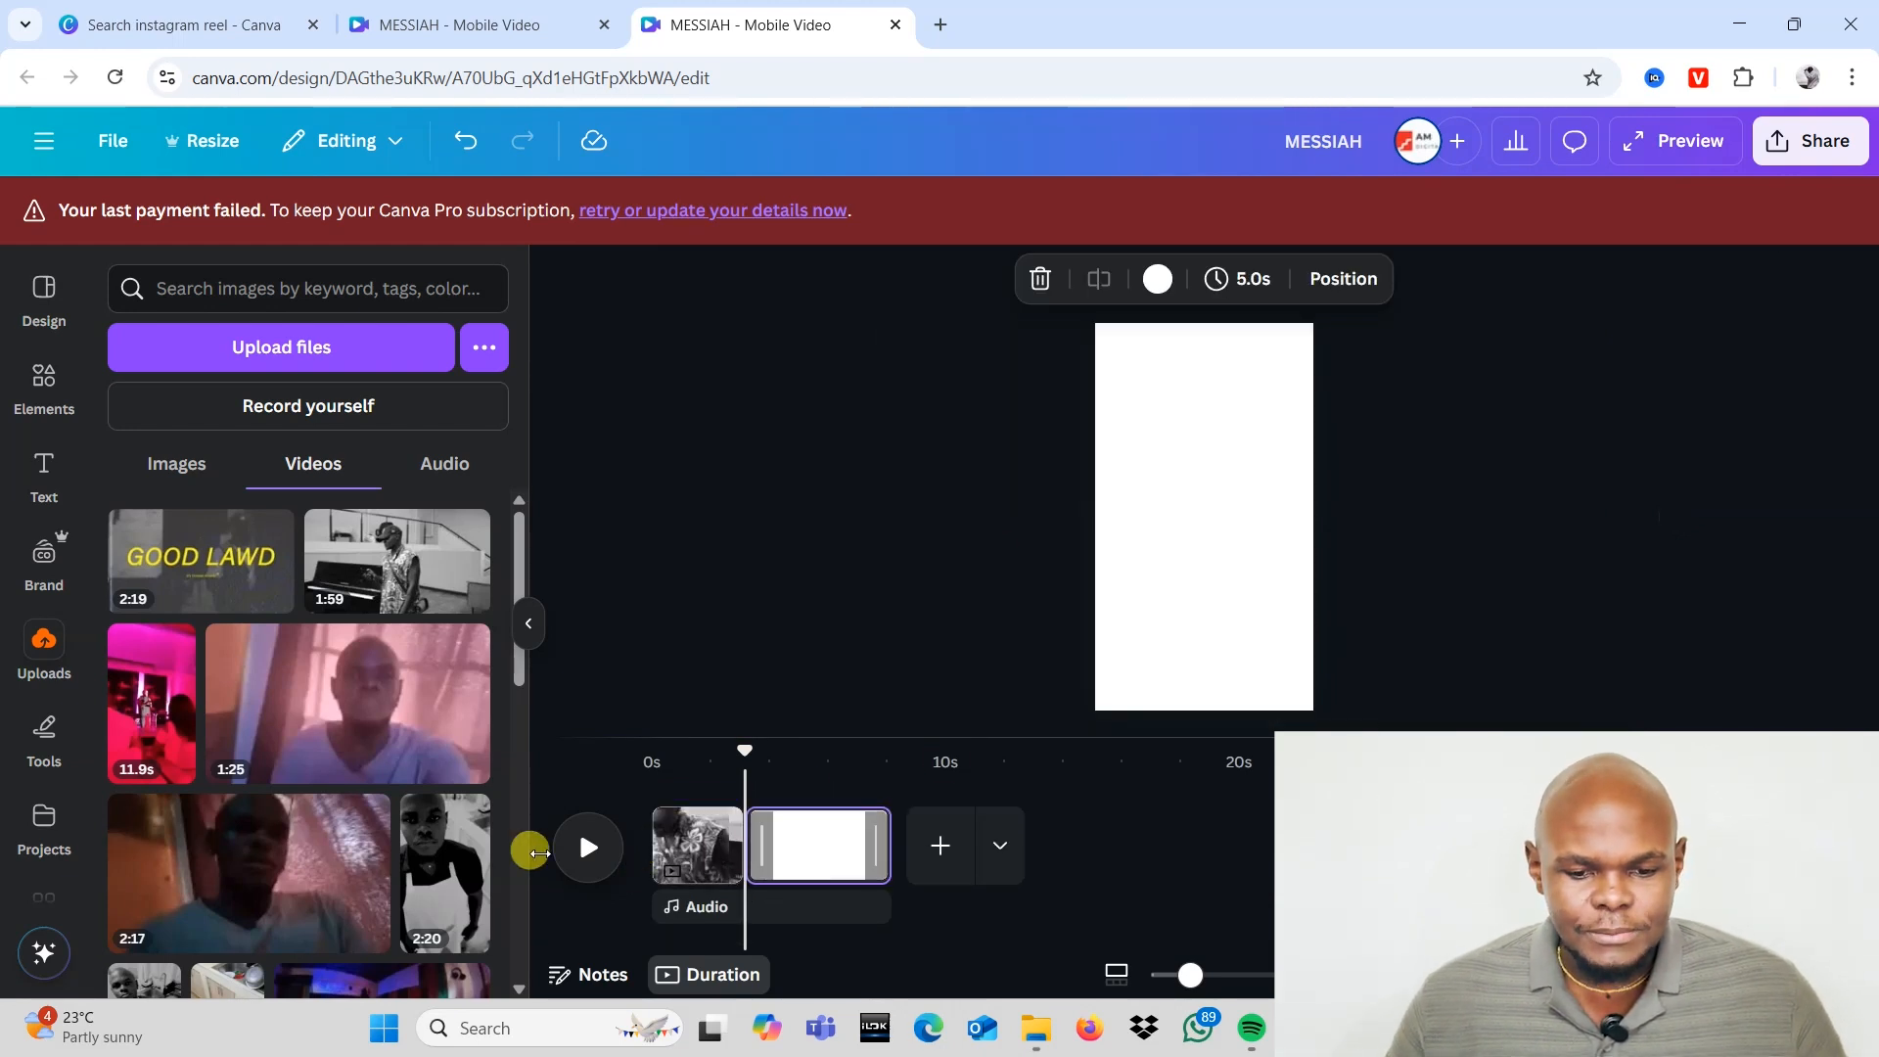
scroll(375, 857, down, 4)
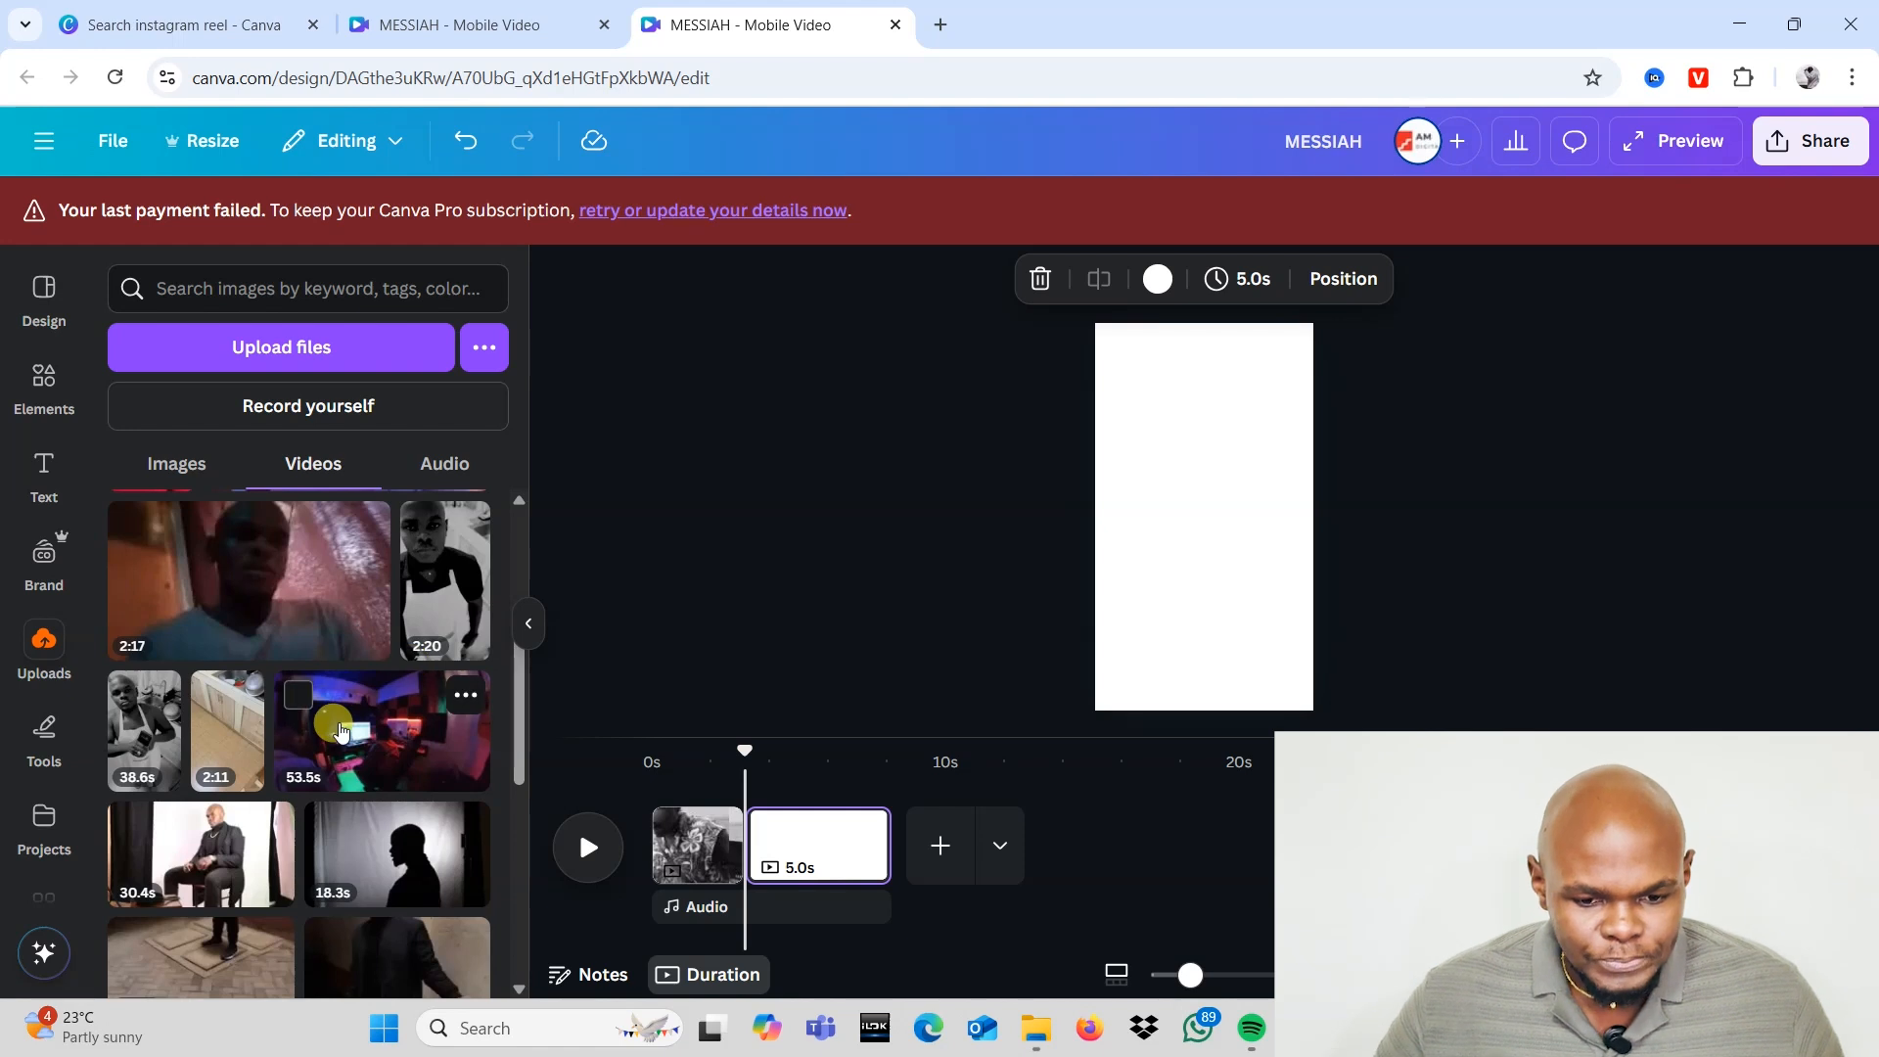
scroll(341, 731, down, 2)
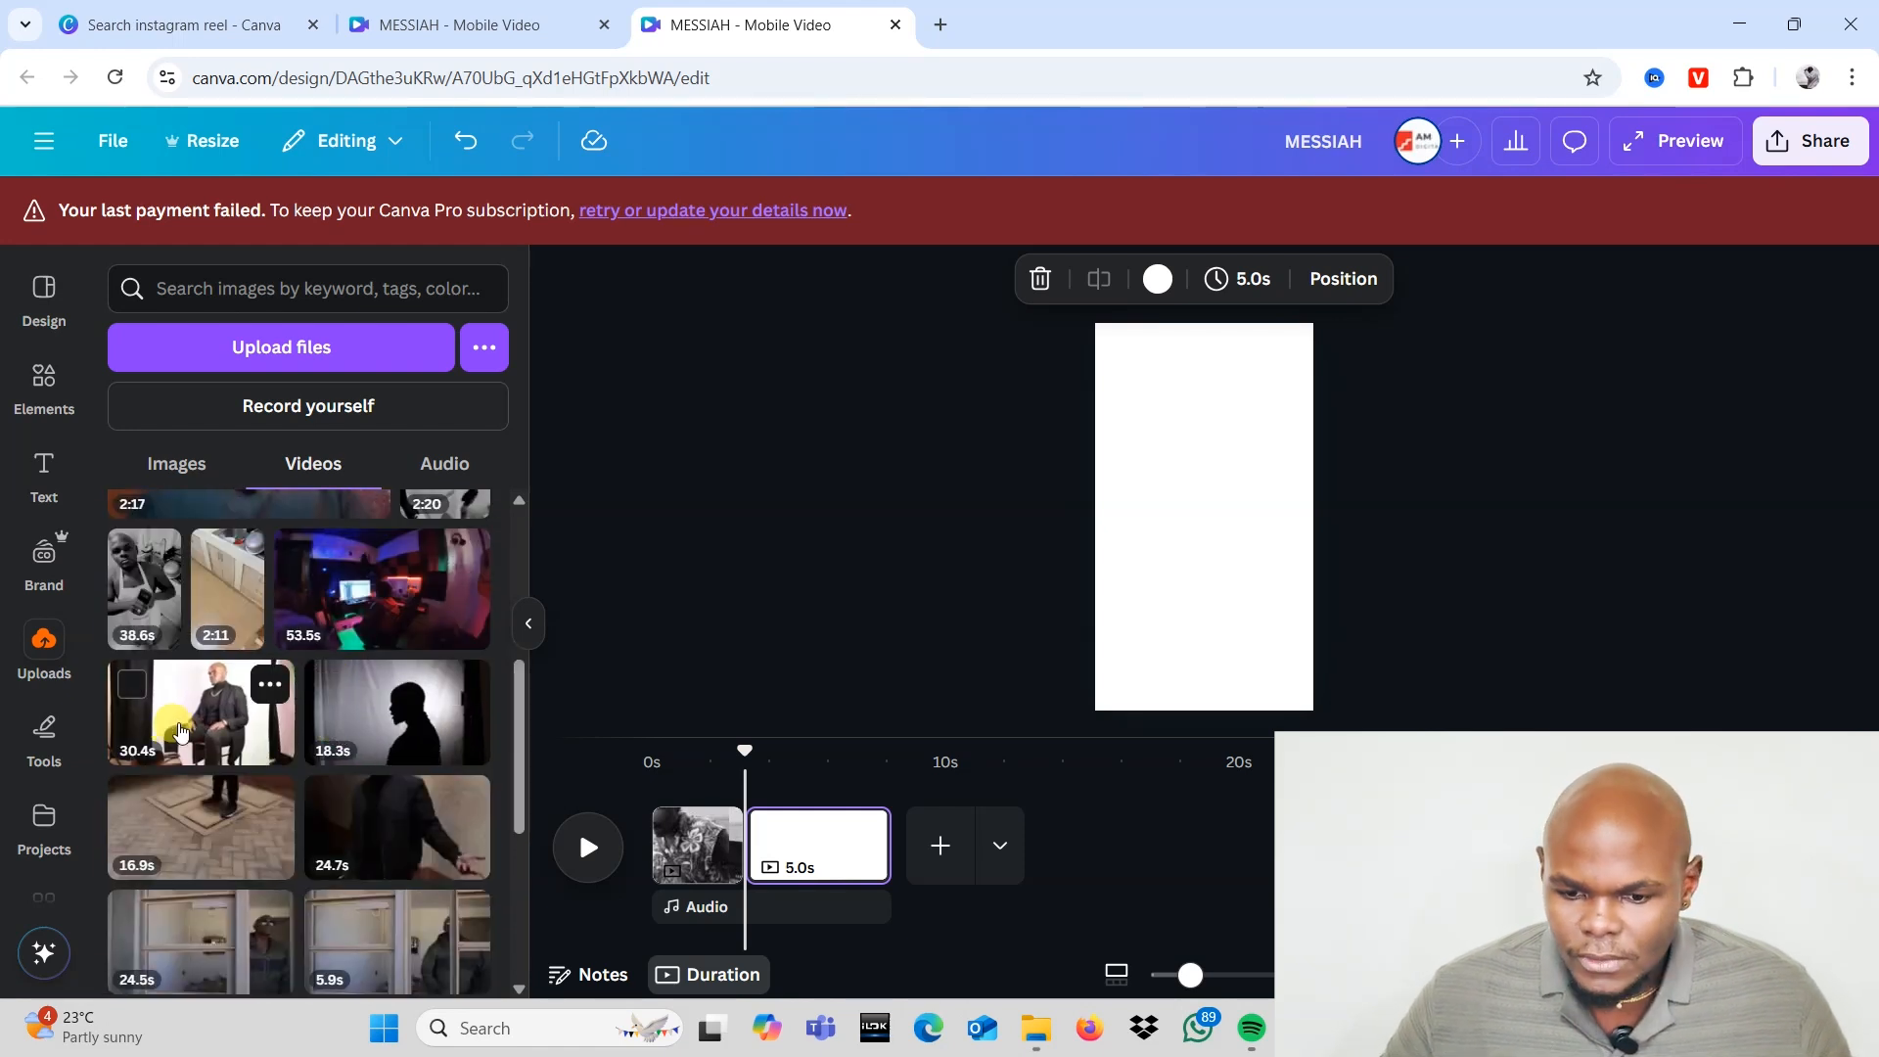
click(392, 719)
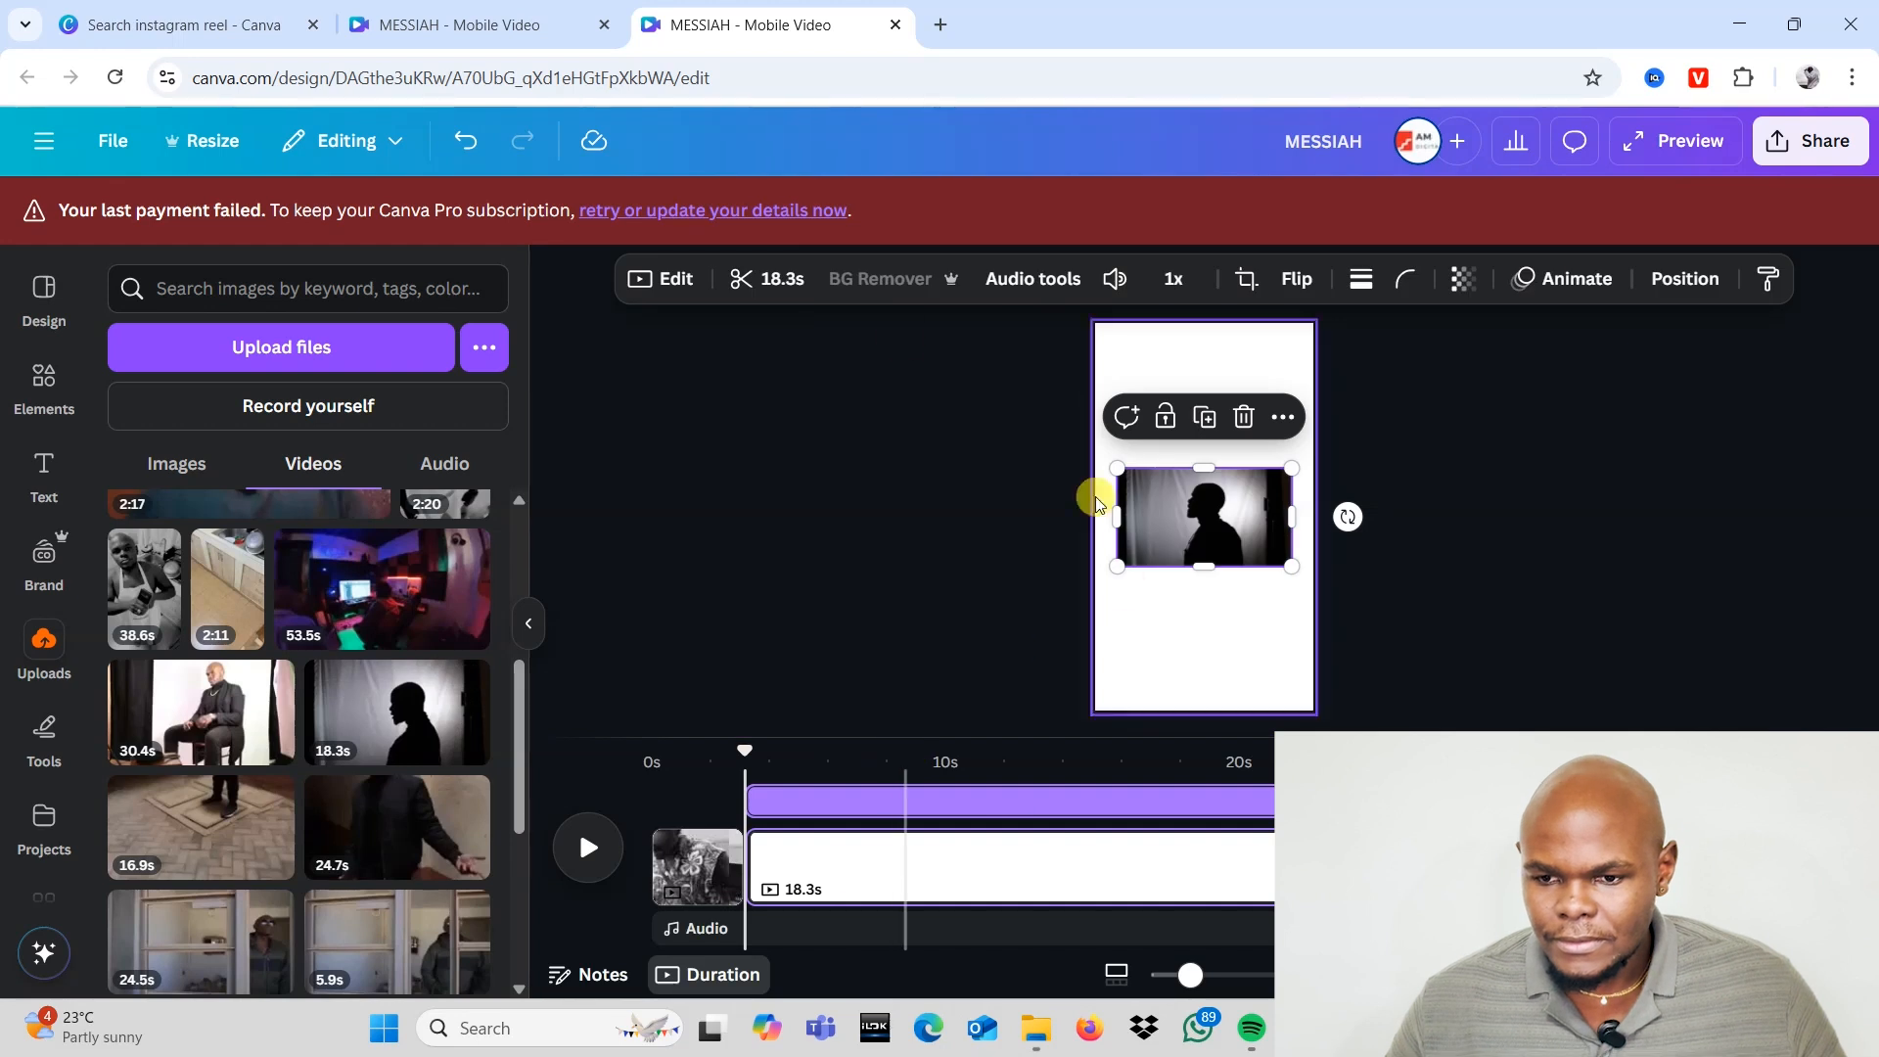
Step: Trim the silhouette video to 1.2 seconds, and enlarge and reposition it so the profile fills the page
click(773, 280)
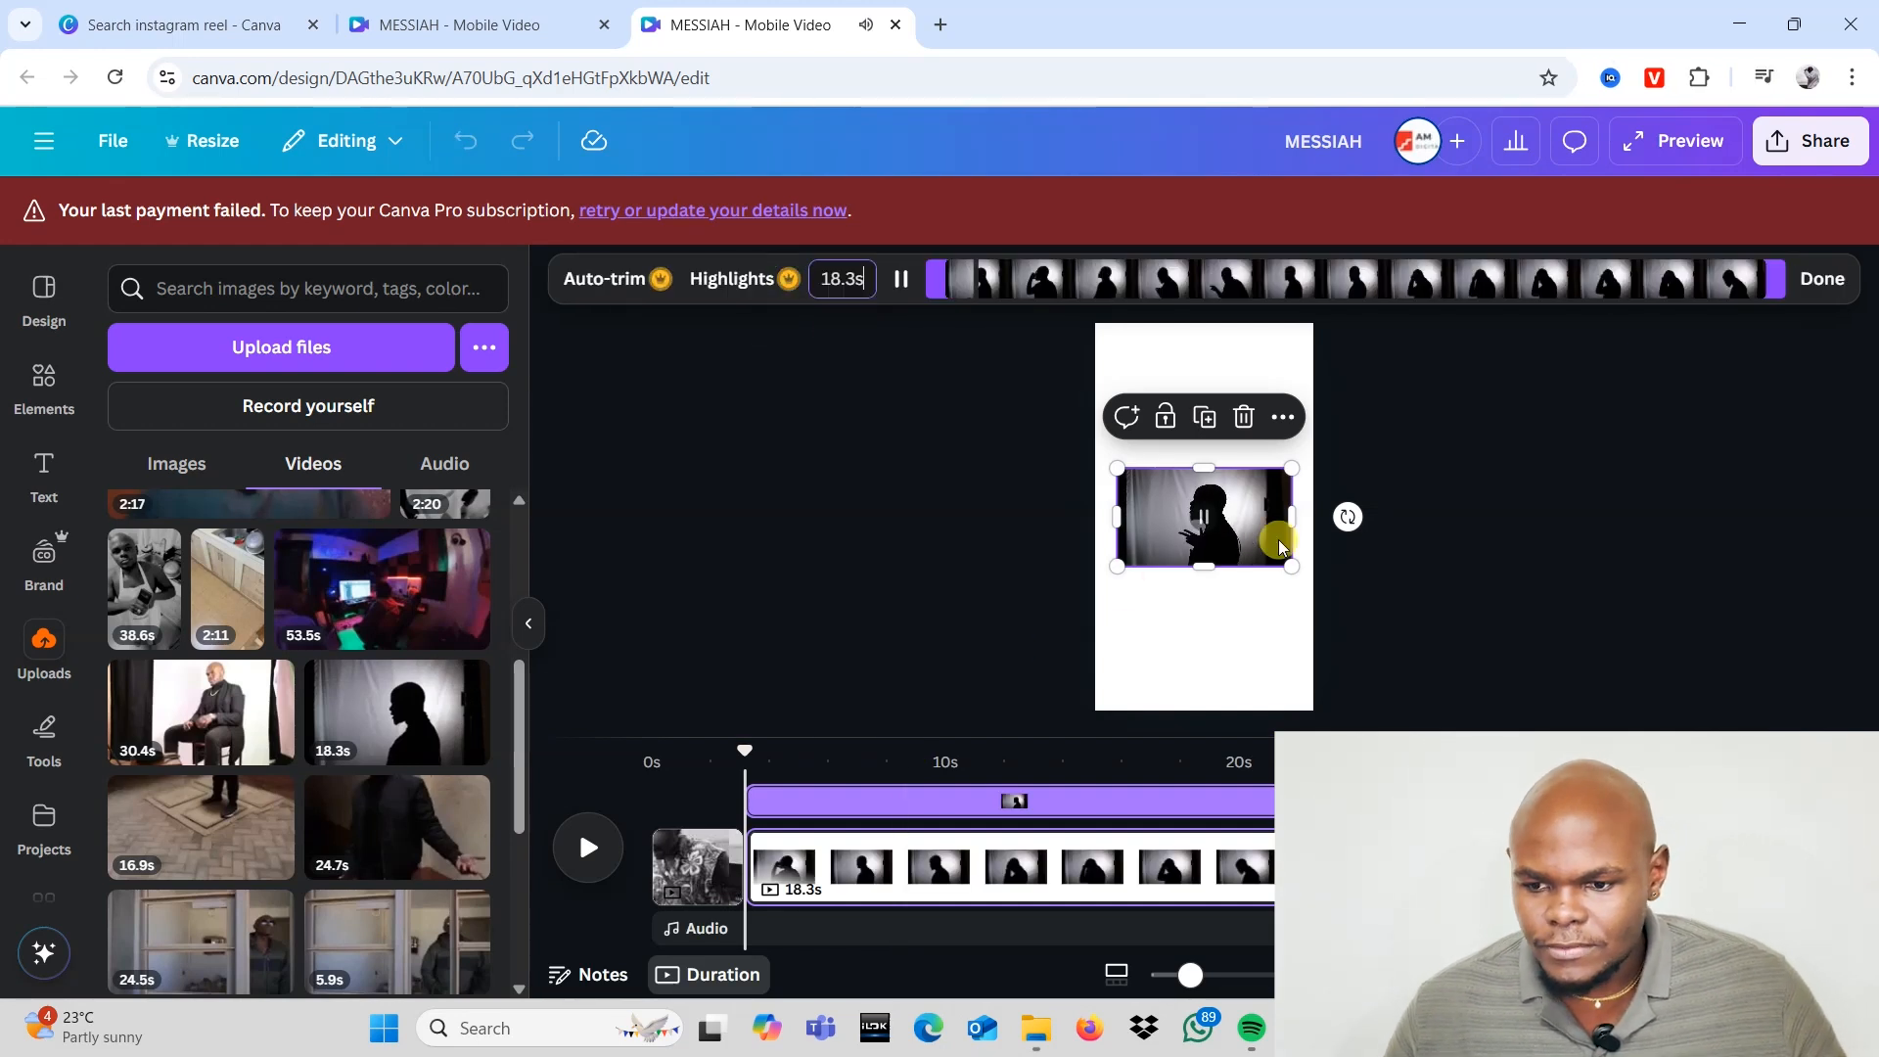
drag(937, 282, 1000, 280)
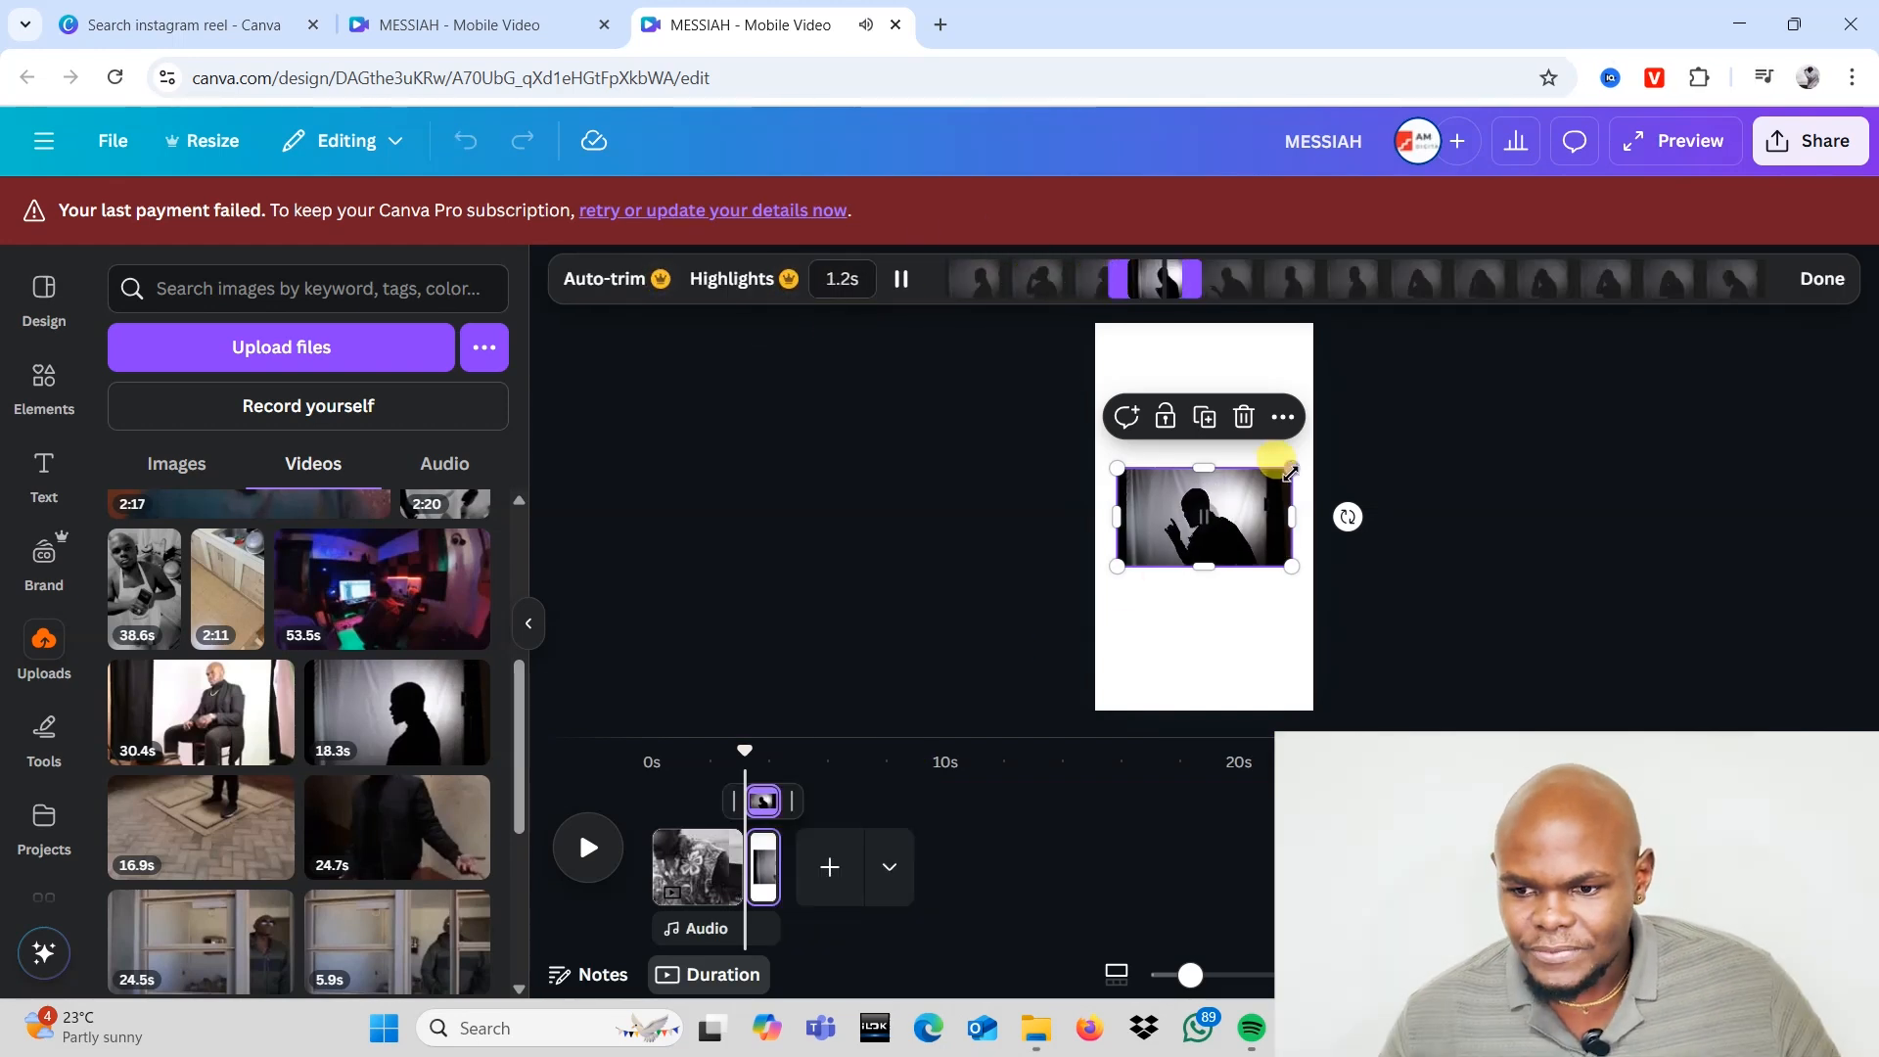
drag(1292, 468, 1585, 302)
drag(1164, 489, 1047, 511)
drag(1470, 588, 1707, 722)
drag(1292, 578, 1216, 563)
drag(1631, 308, 1743, 247)
mouse_move(1321, 440)
mouse_down()
mouse_move(1290, 438)
mouse_move(1306, 444)
mouse_up()
click(660, 773)
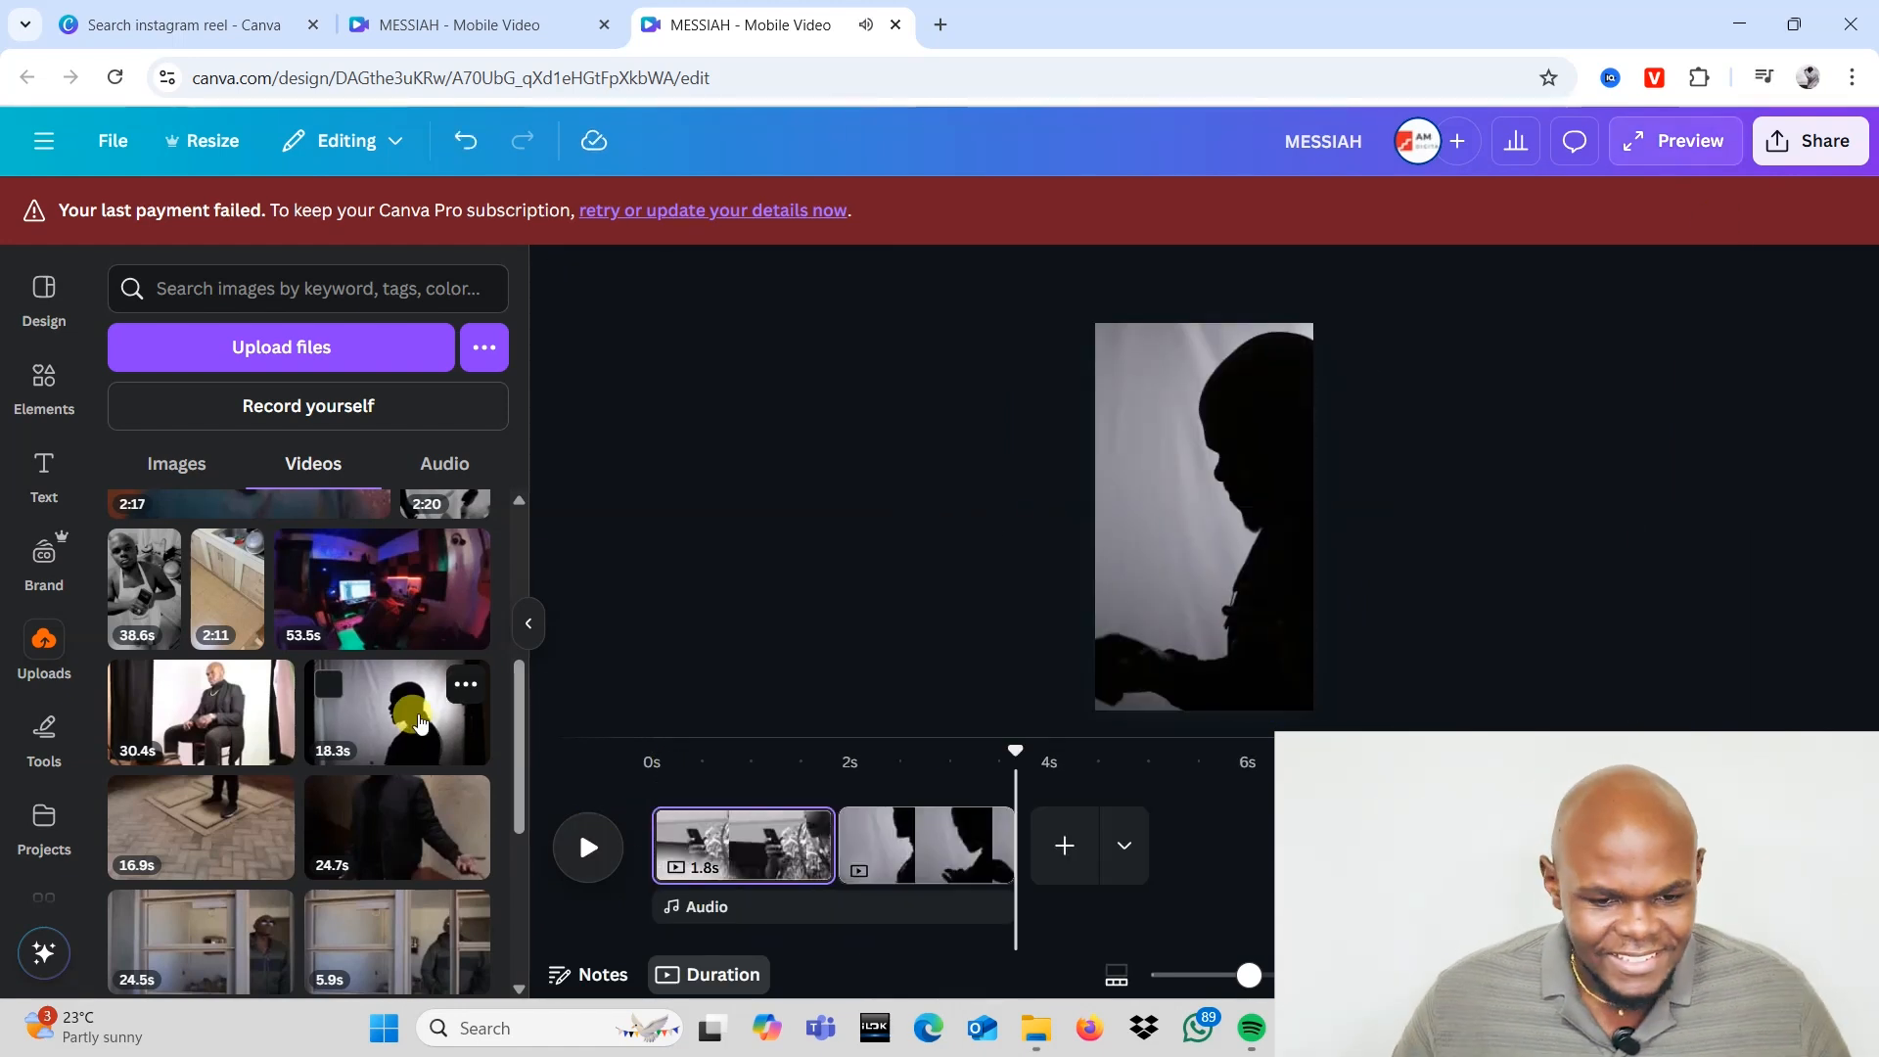
Step: Place the uploaded 30.4-second video of the seated man on a third page and trim it to 1.9 seconds
scroll(348, 726, down, 6)
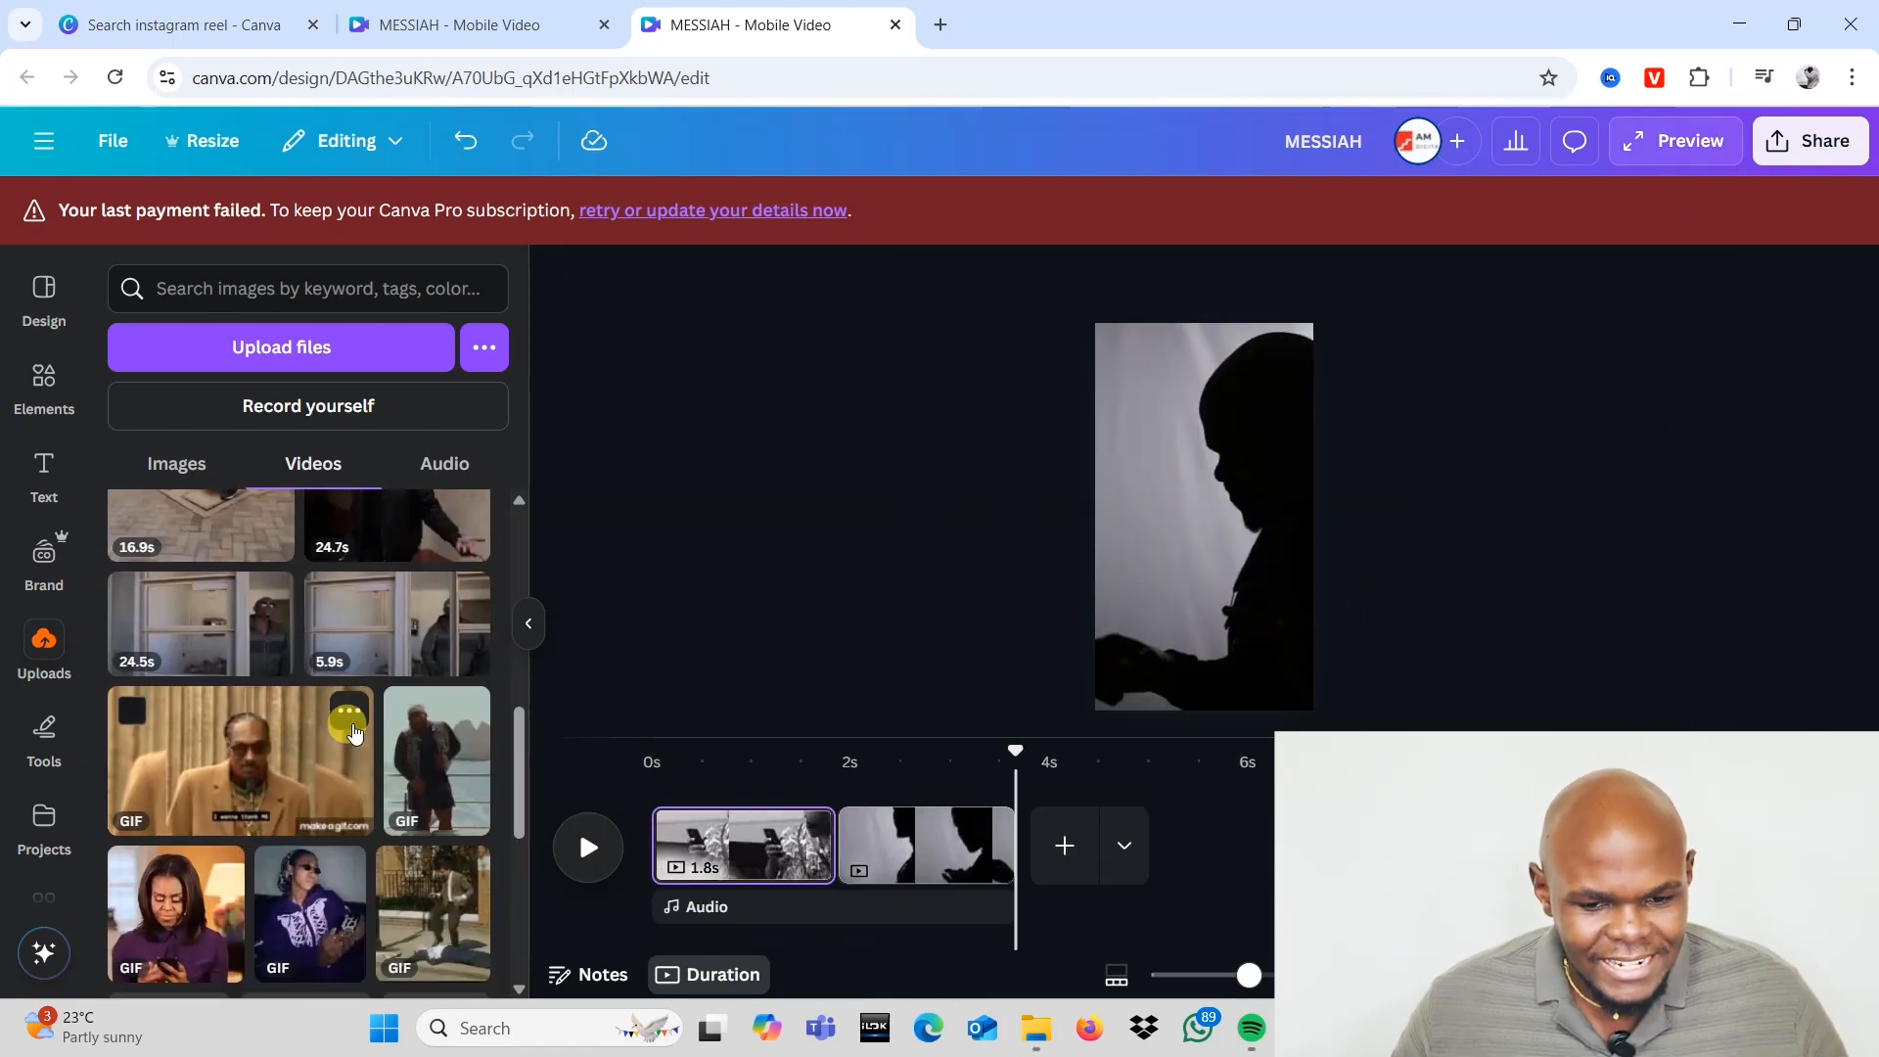
click(227, 671)
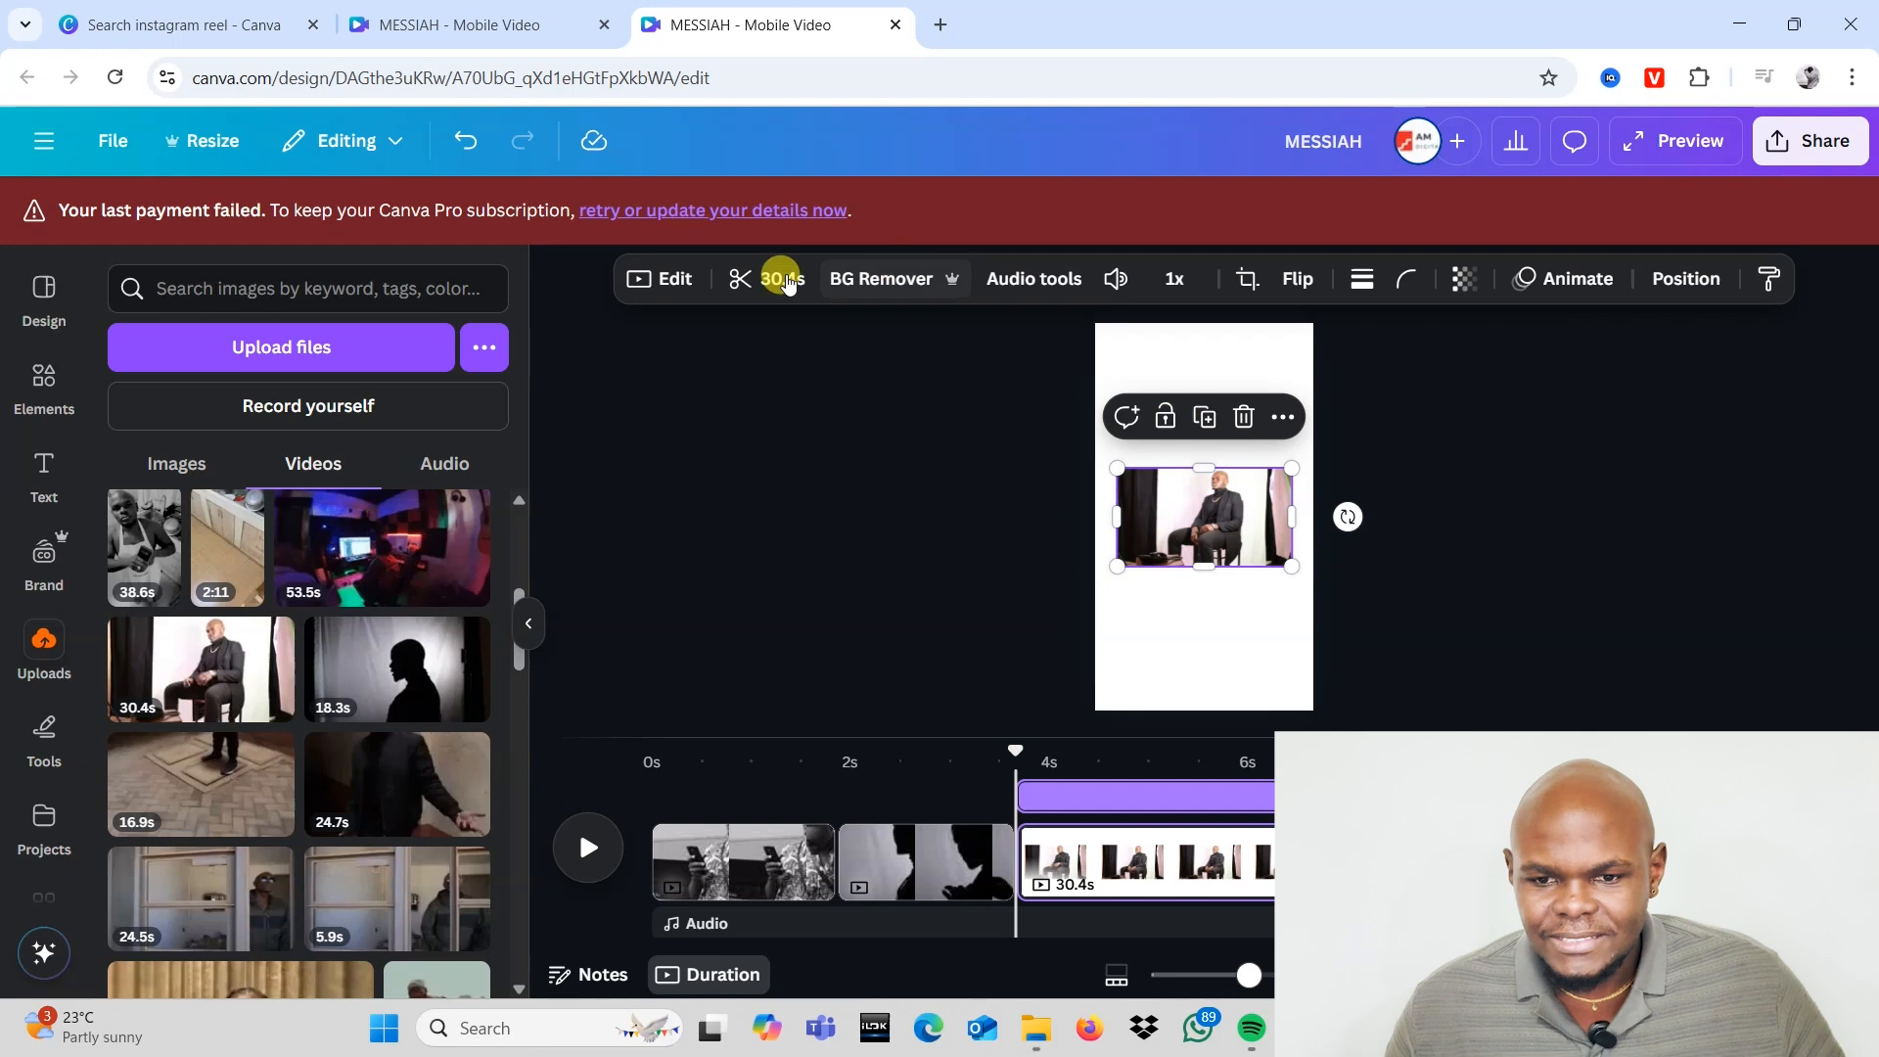
click(780, 278)
drag(937, 279, 1042, 274)
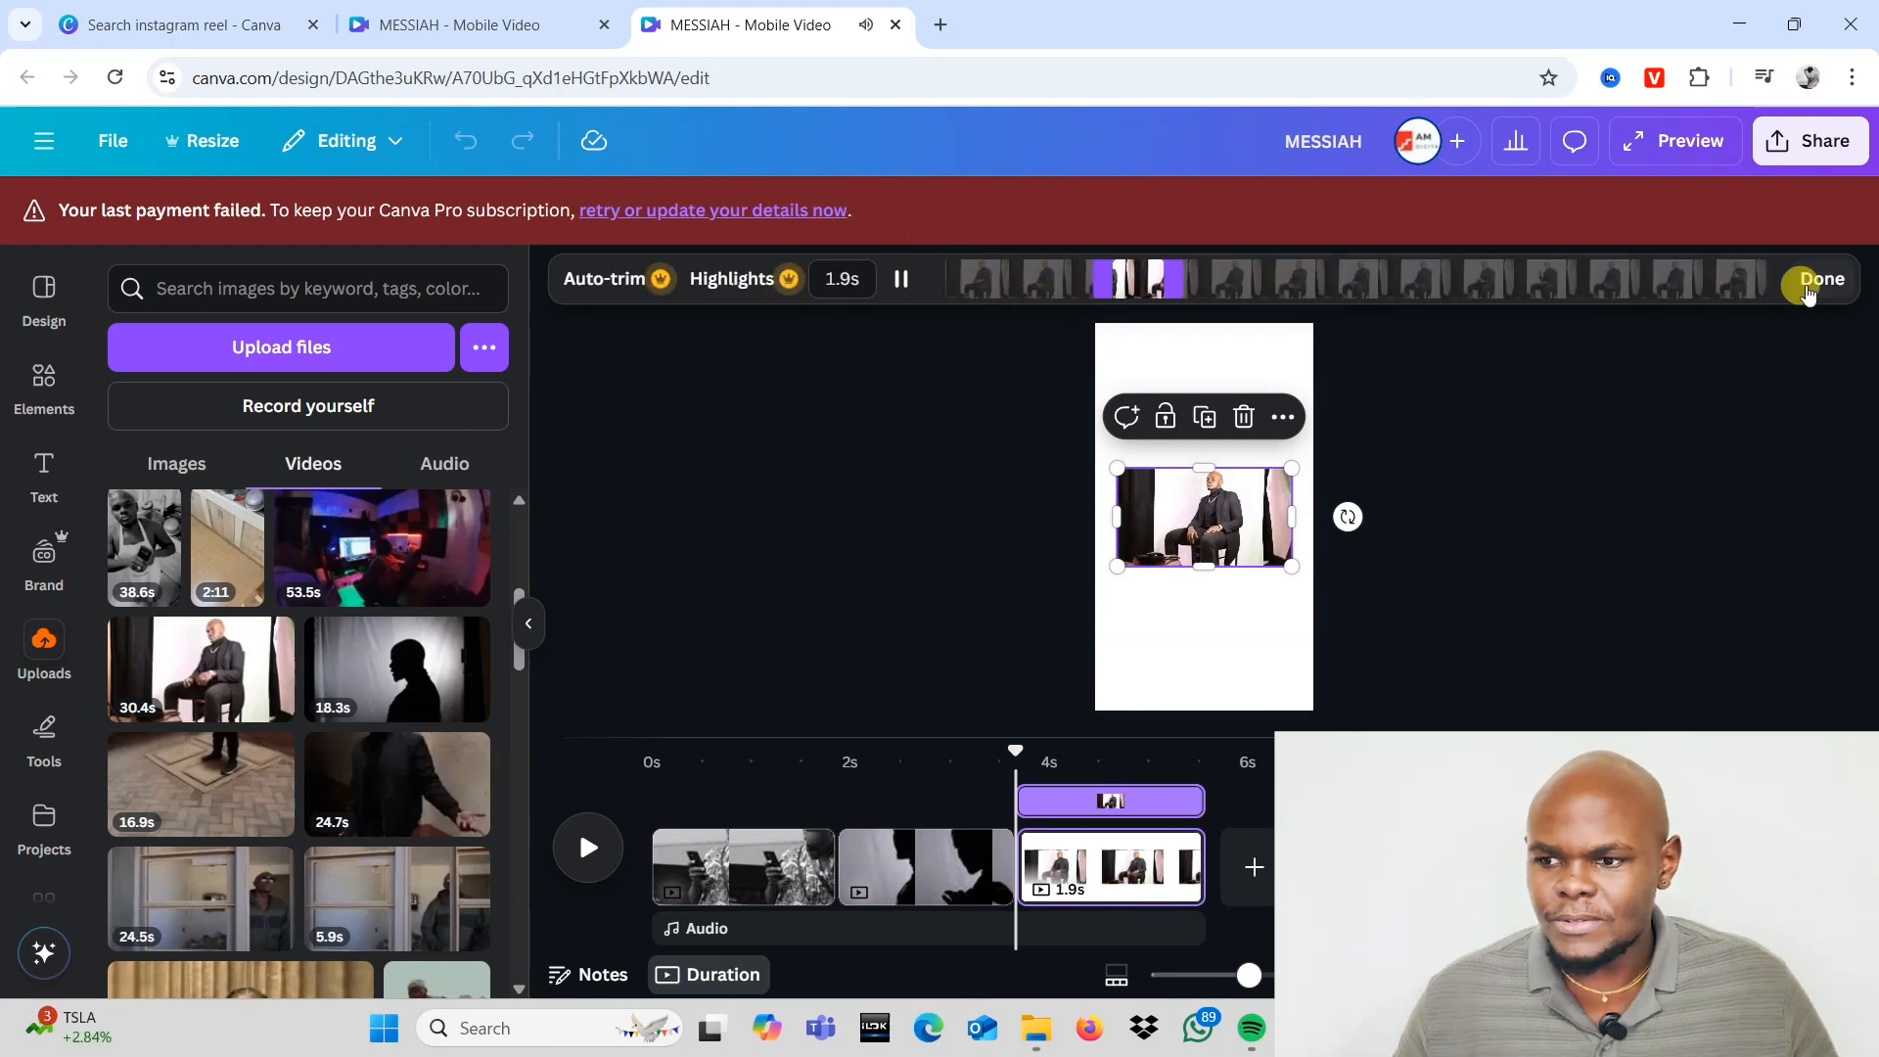
click(1813, 288)
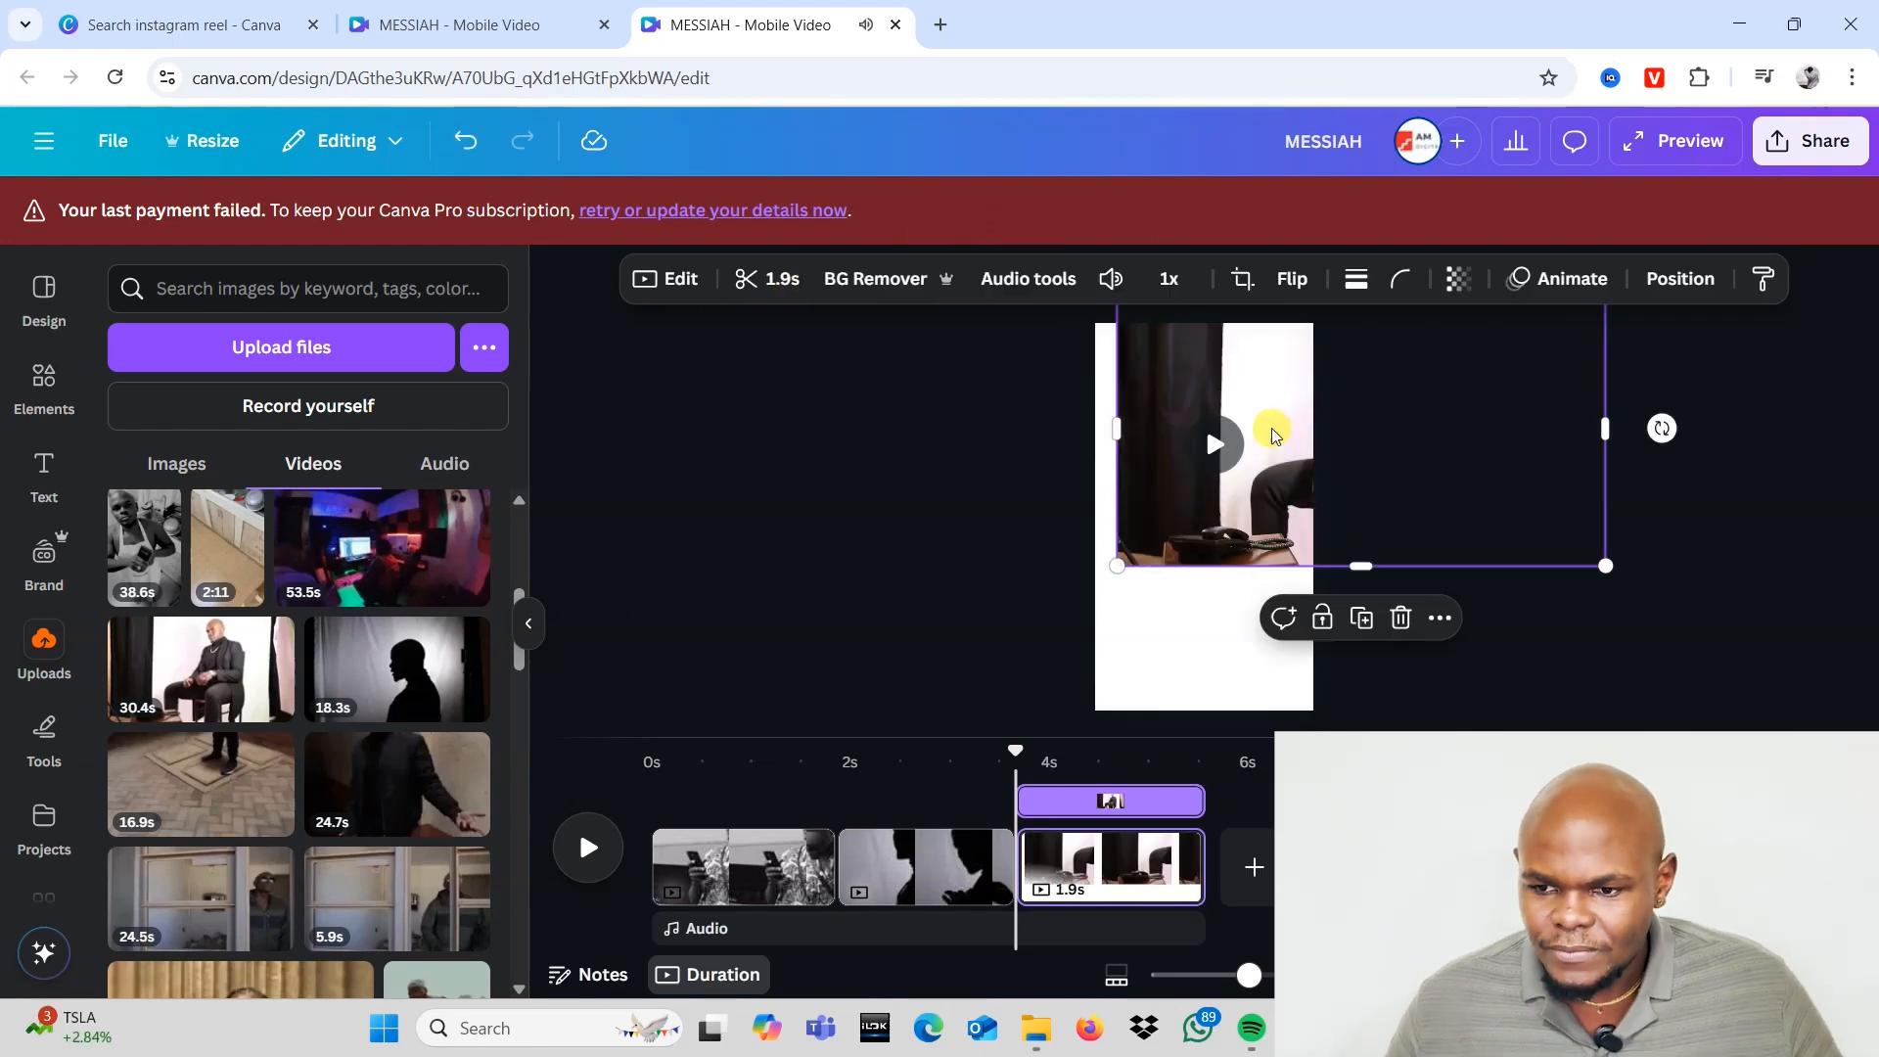
Step: Enlarge and reposition the seated man's video so that it fills the third page with him centred
drag(1274, 431, 1134, 461)
drag(1465, 597, 1695, 726)
drag(1354, 561, 1192, 550)
Step: Turn the seated man's video black and white by setting its saturation to -100
click(688, 284)
click(238, 349)
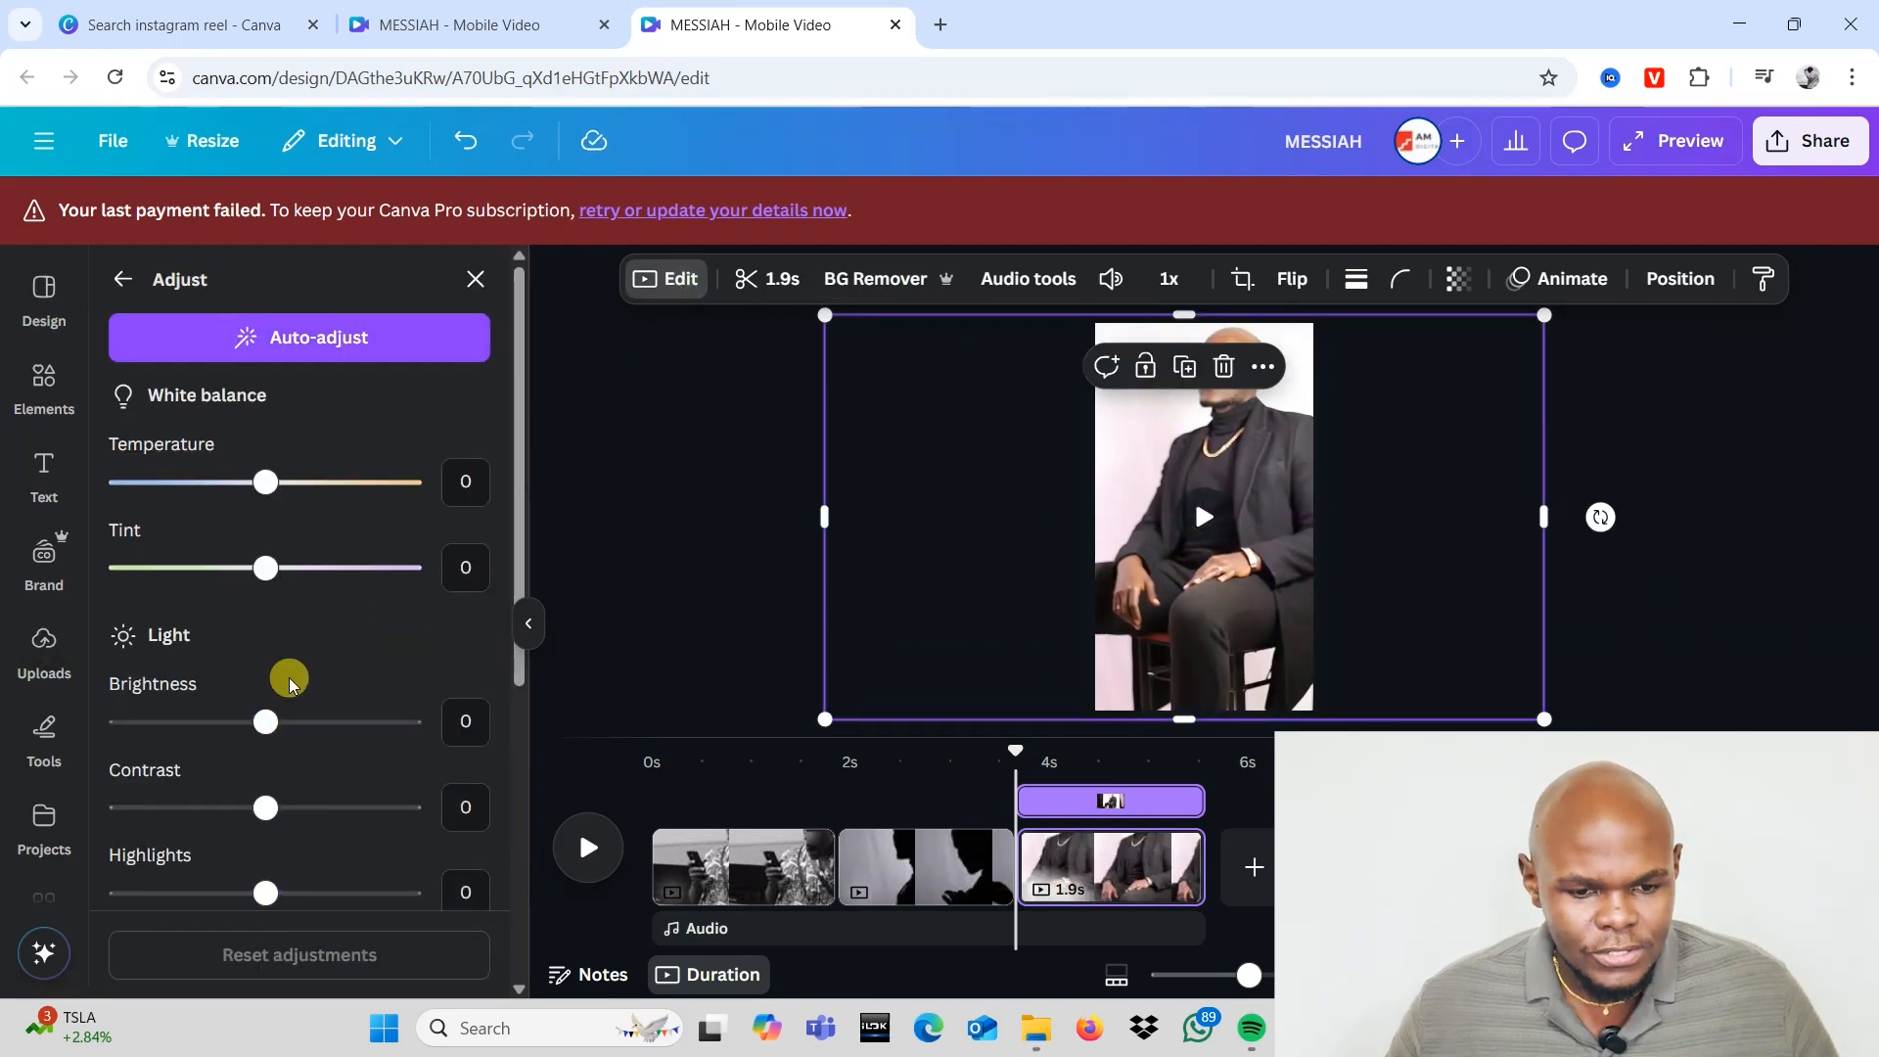
scroll(290, 683, down, 5)
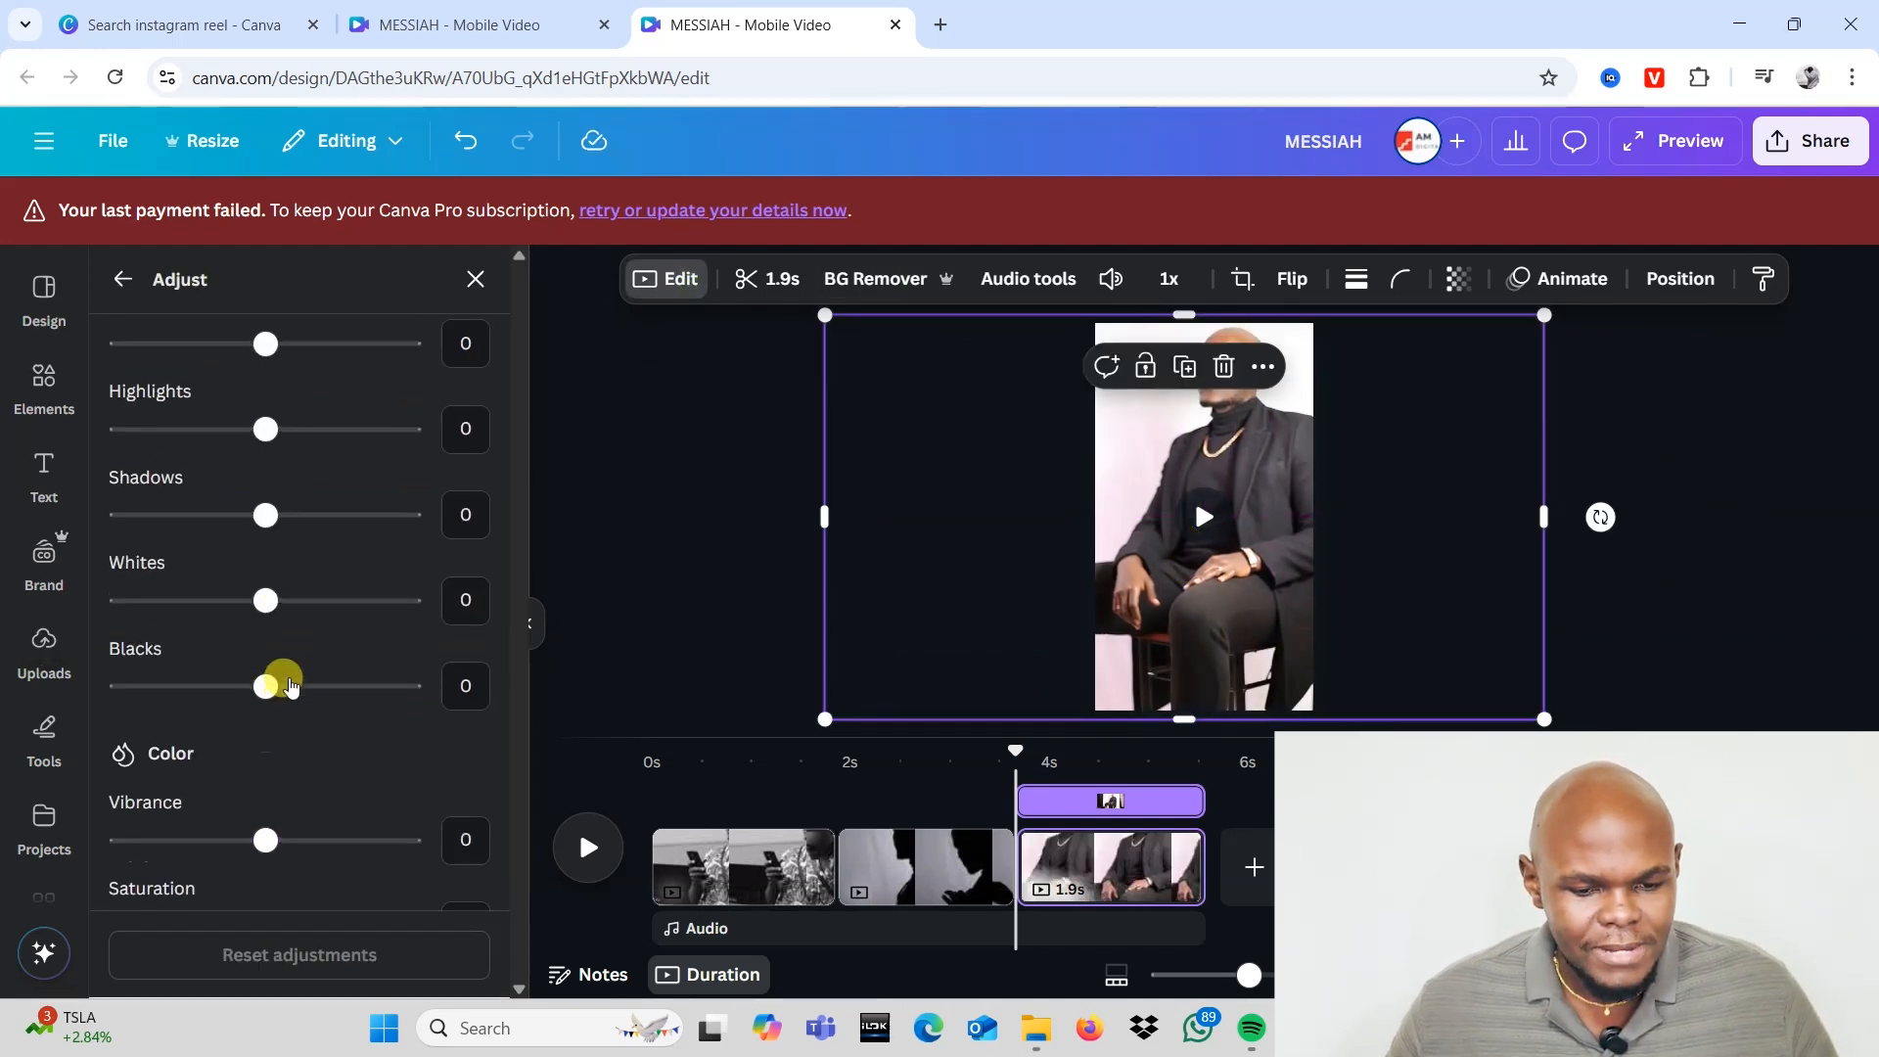
drag(264, 865, 3, 838)
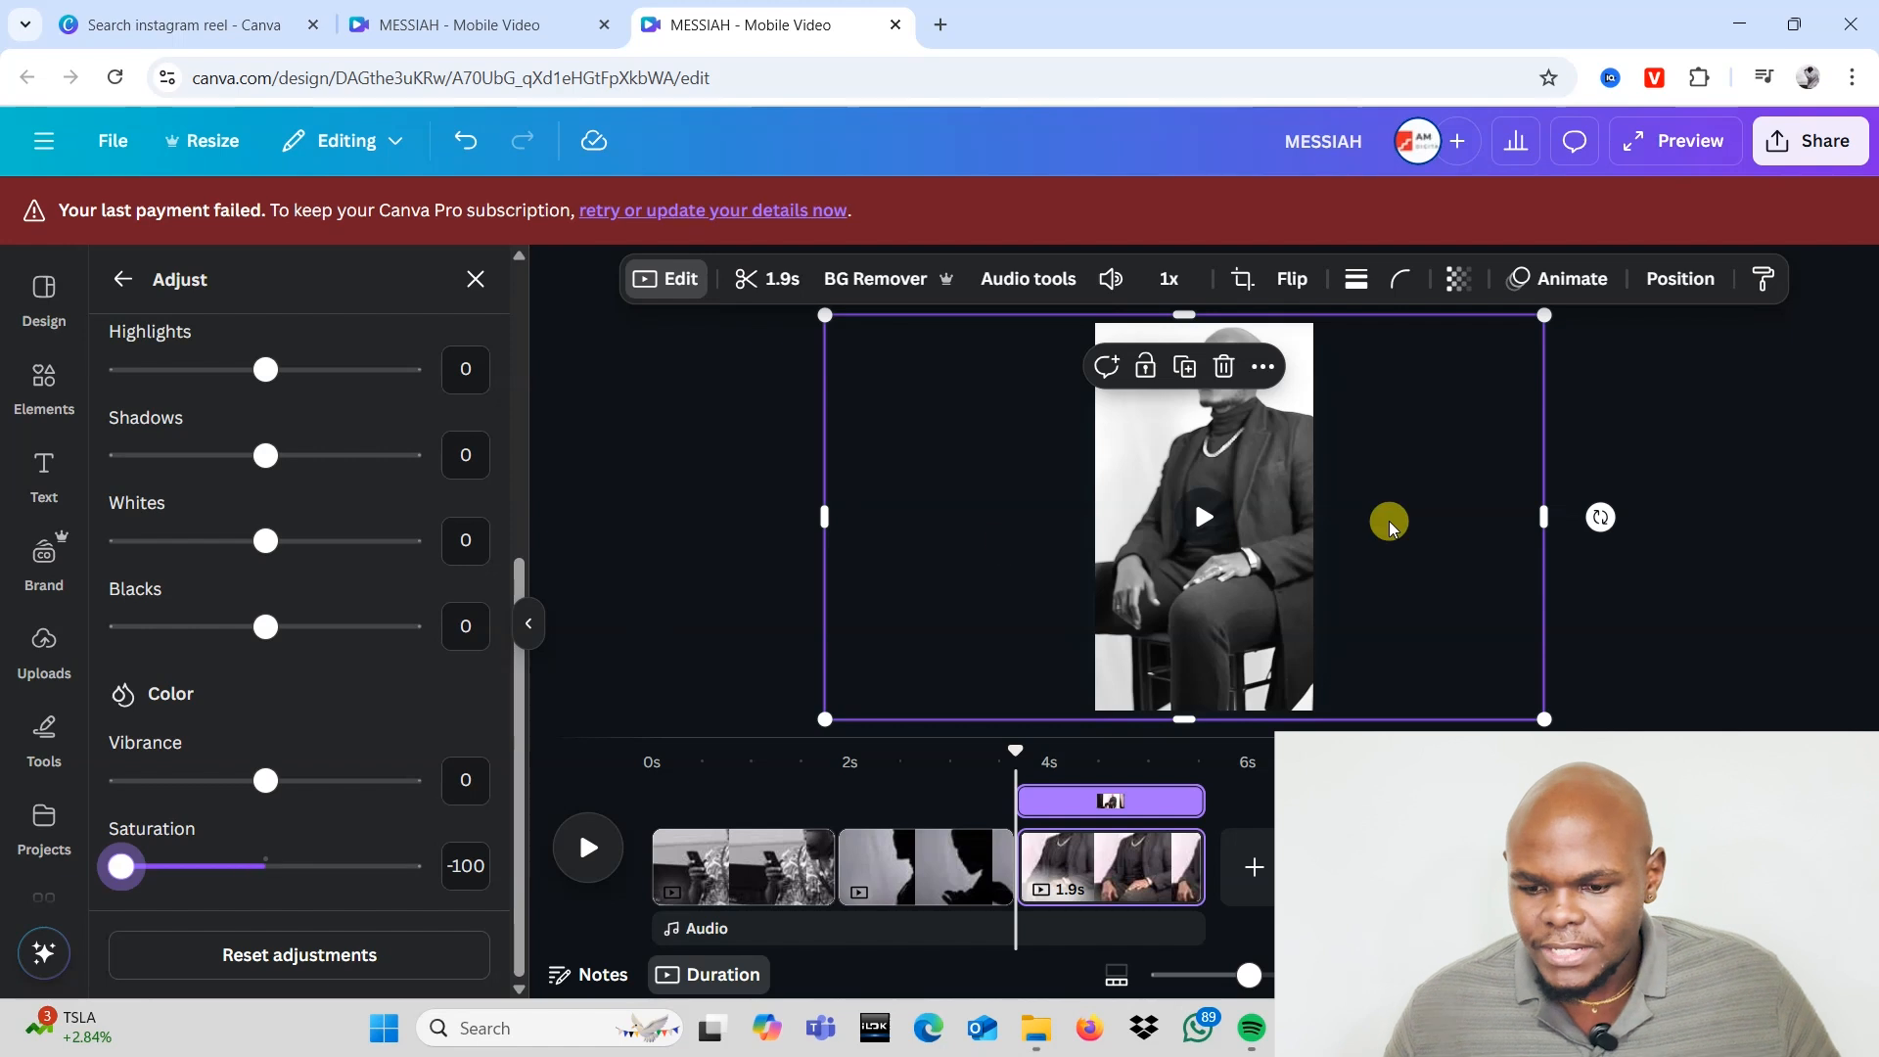
key(Escape)
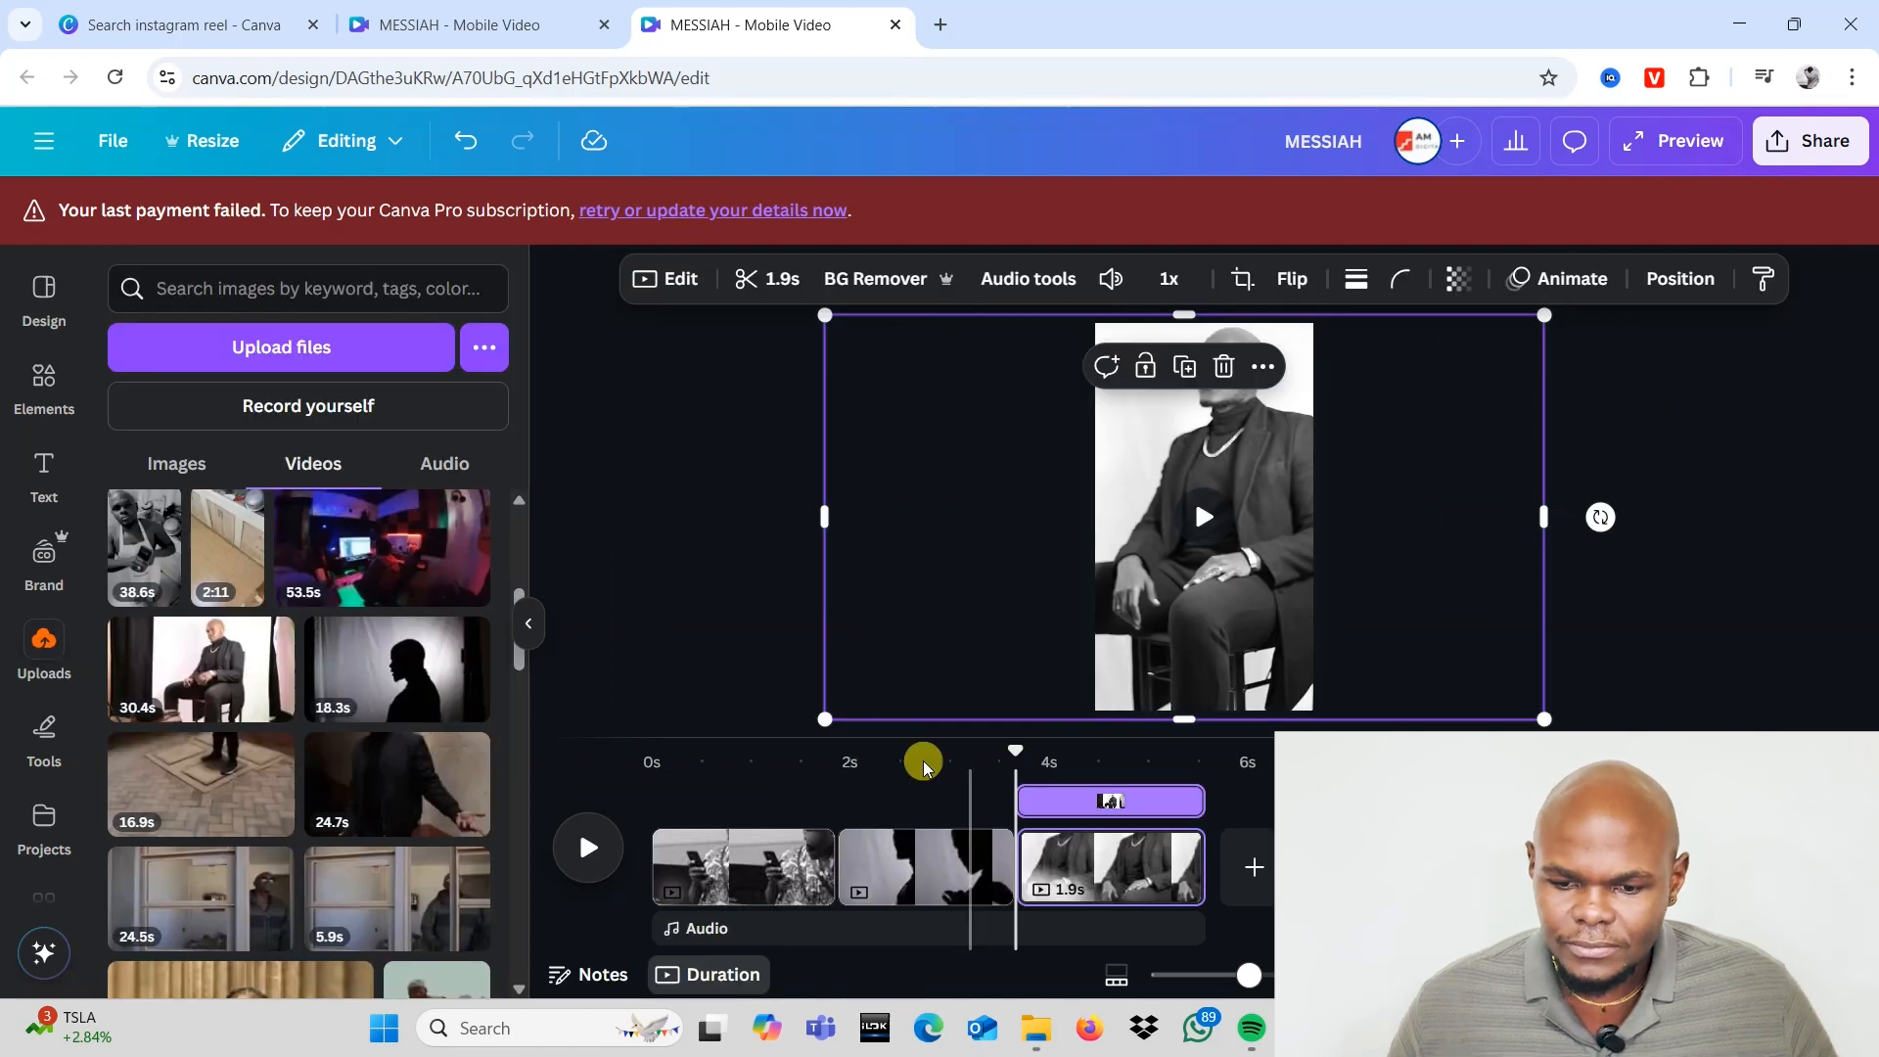
Step: Compare the first and last frames of the timeline and play the three-page sequence from the beginning
click(659, 763)
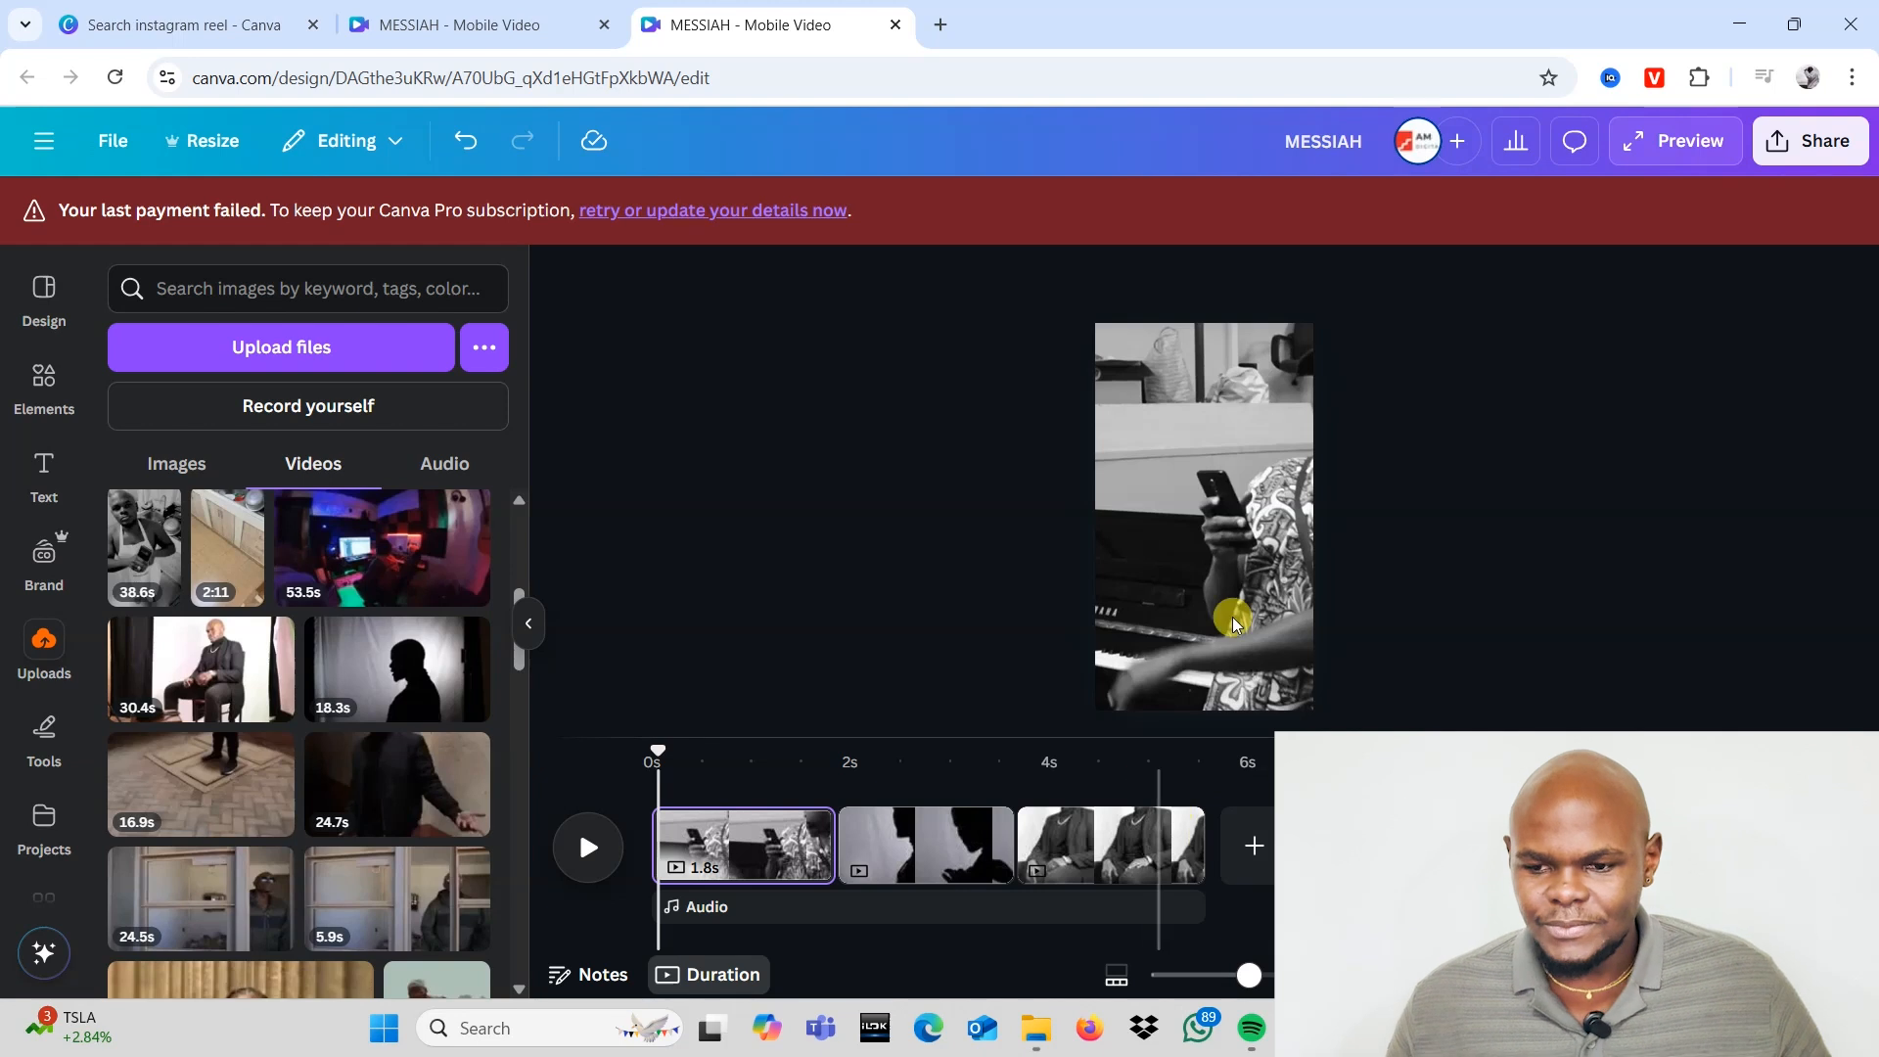
click(1273, 478)
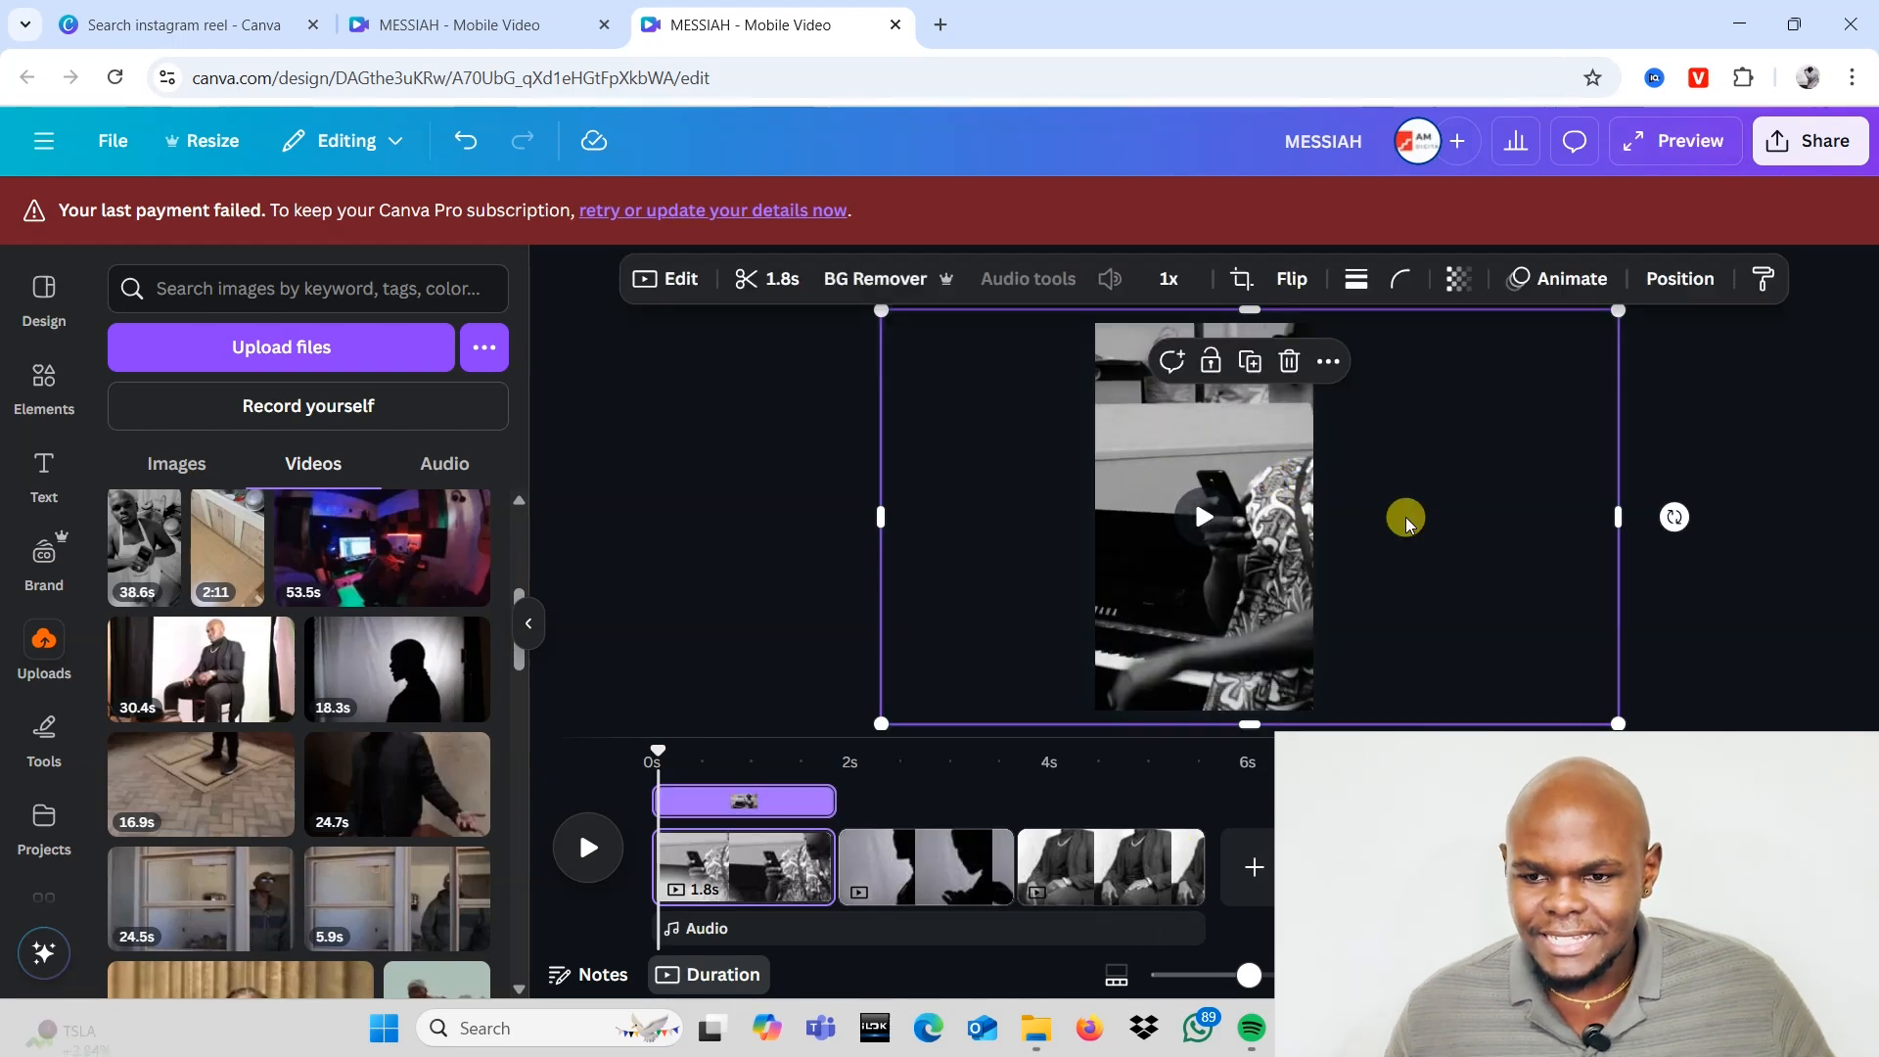
click(1188, 763)
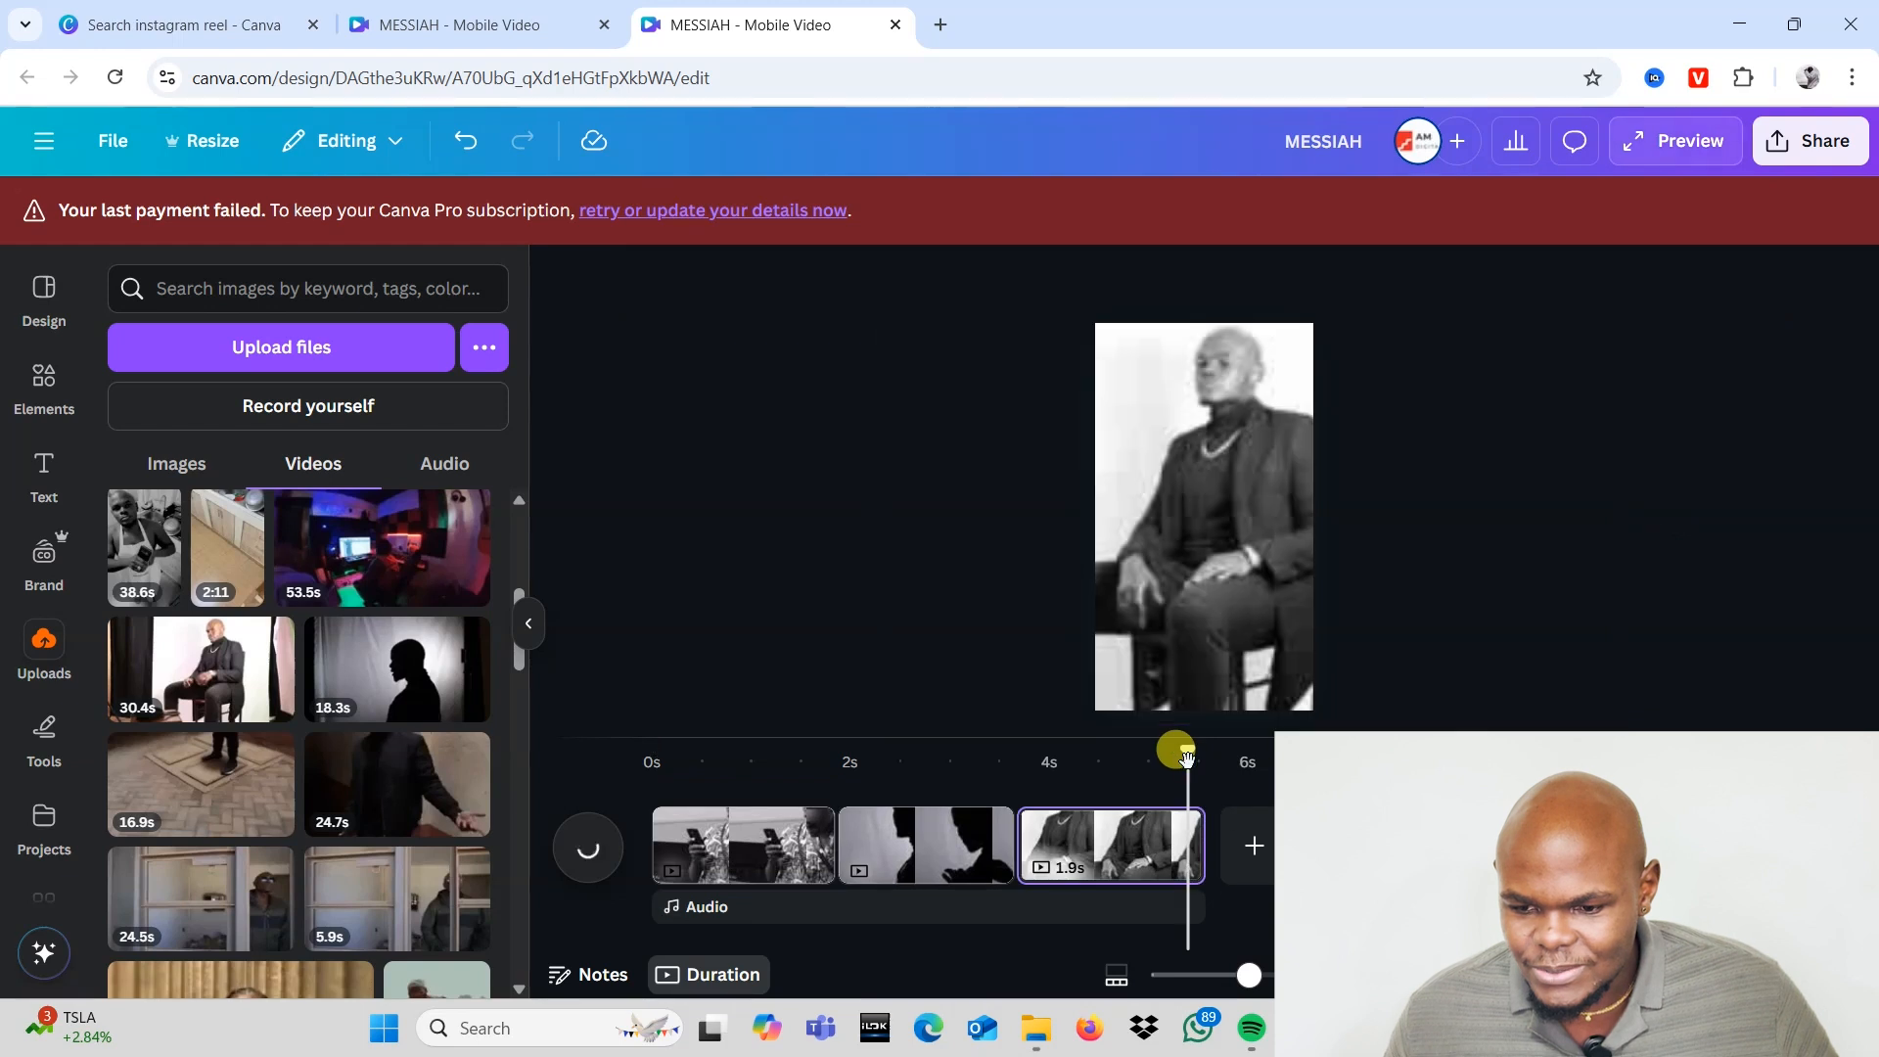
drag(1179, 756, 571, 805)
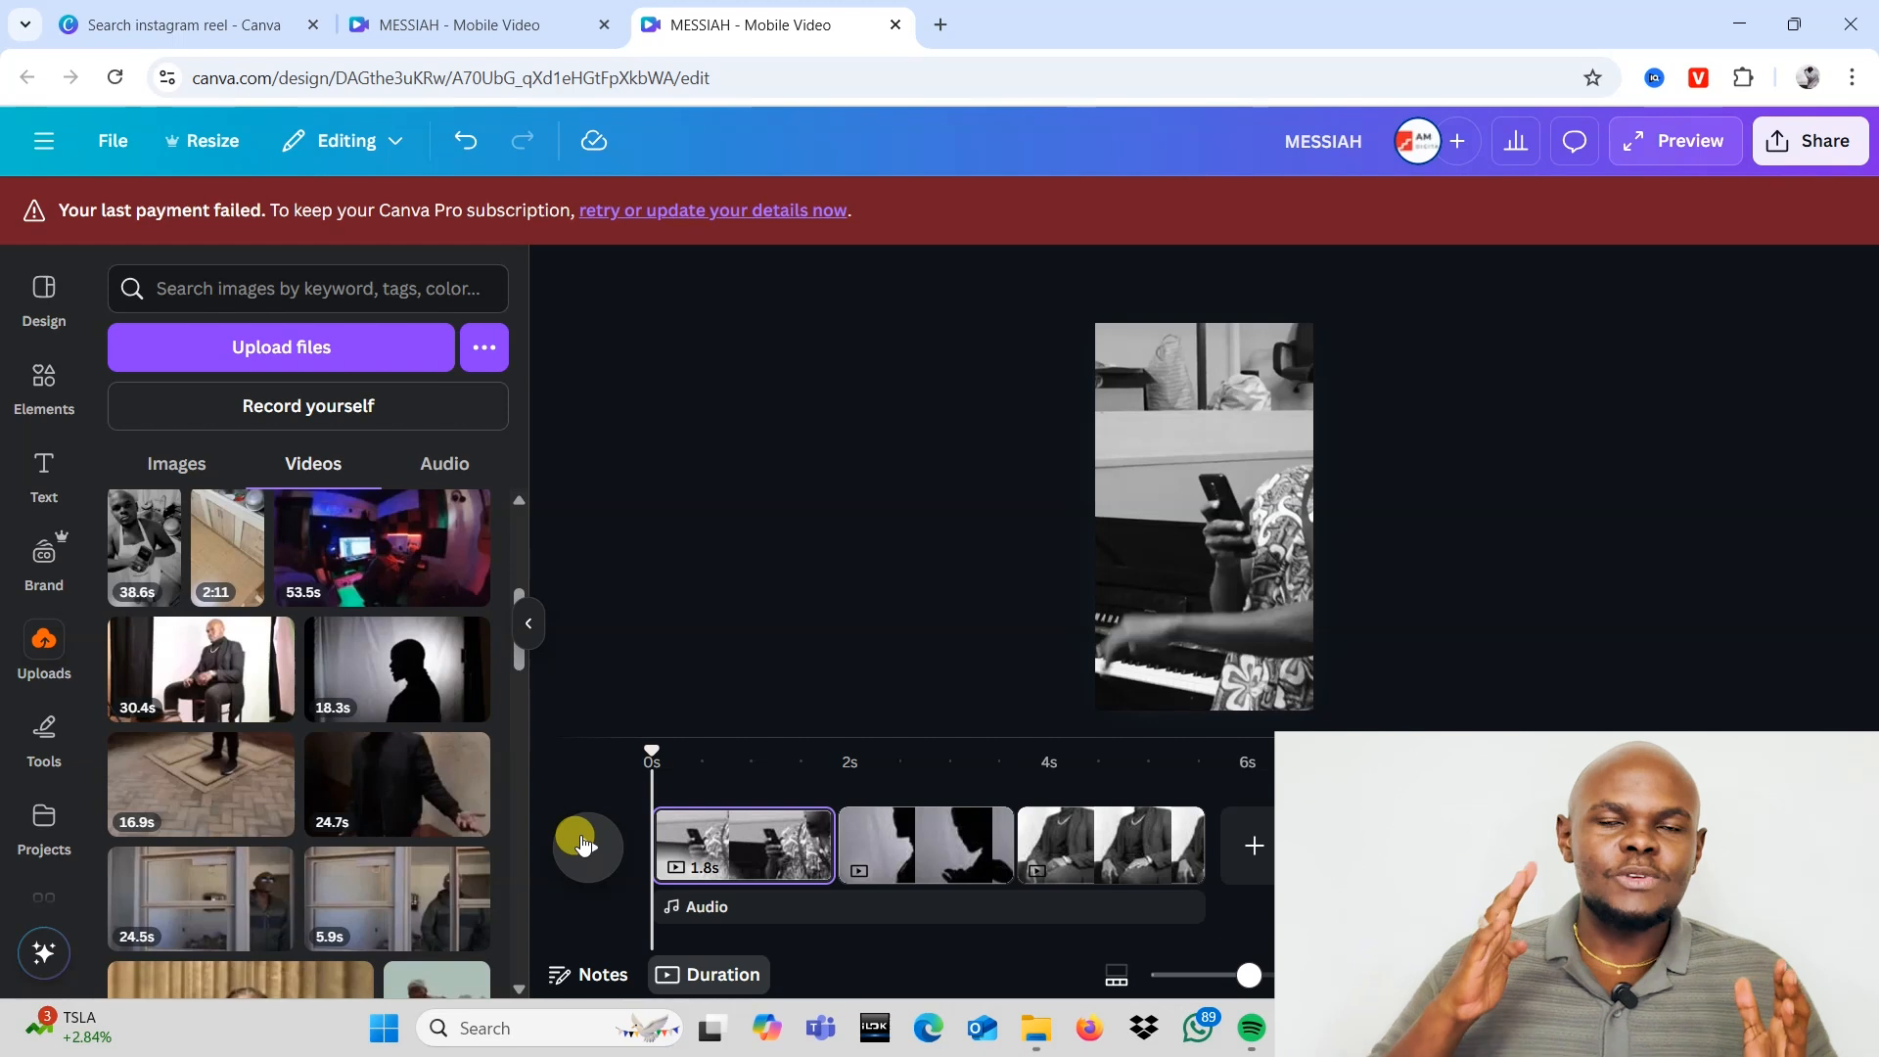
click(581, 844)
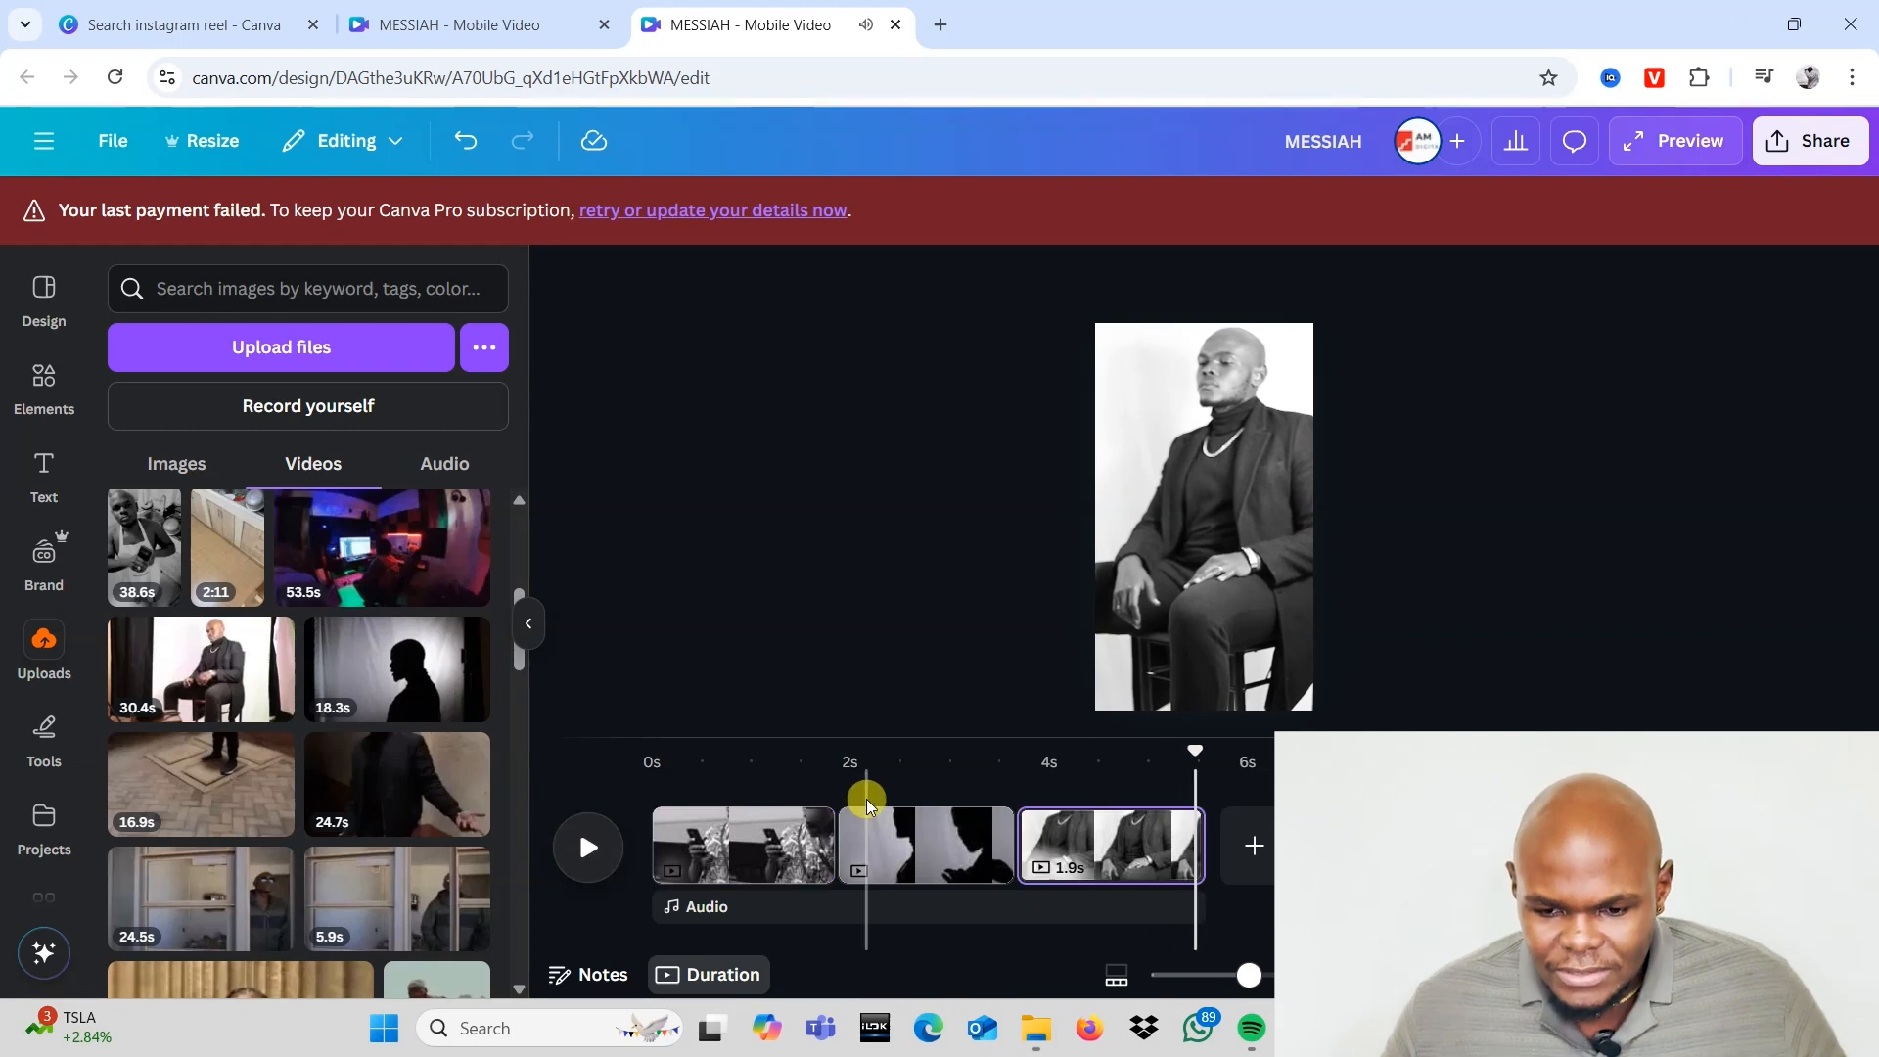
Step: Apply the Flow transition between the first and second pages and play the sequence to check it
click(840, 859)
click(837, 857)
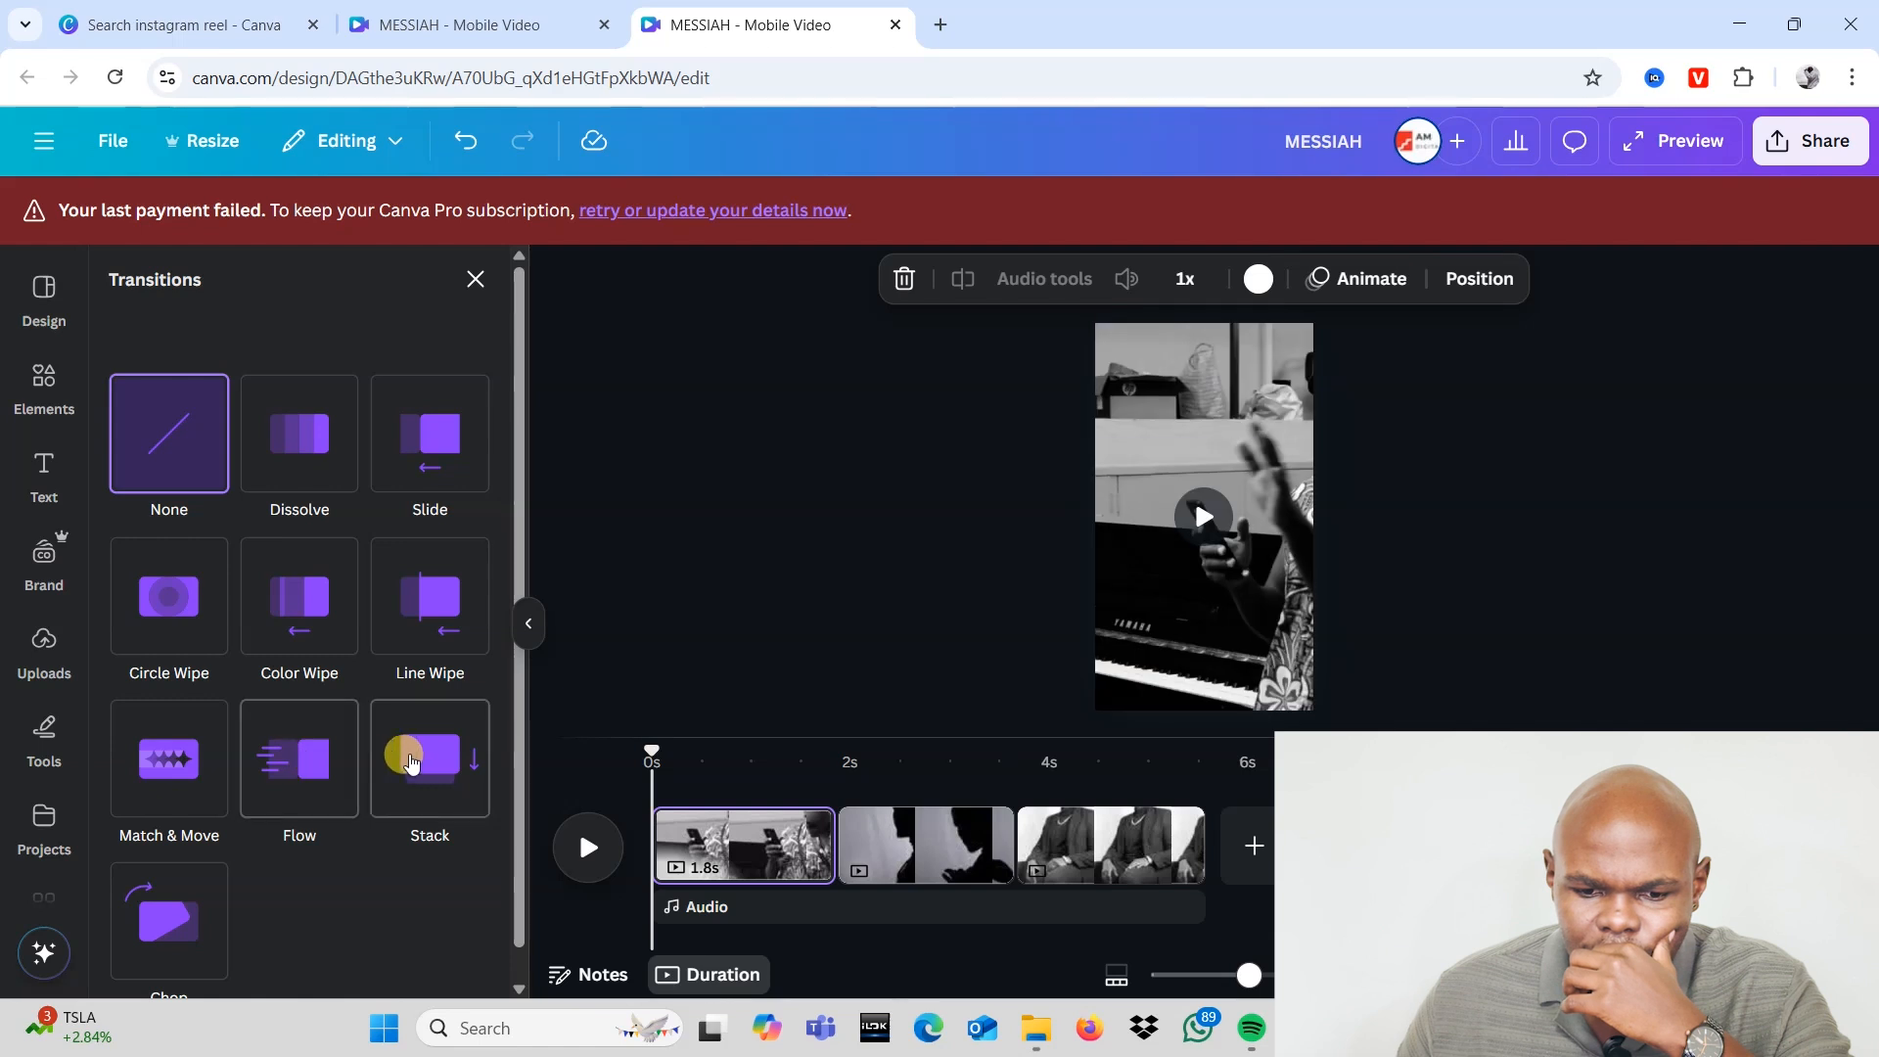
scroll(274, 773, down, 1)
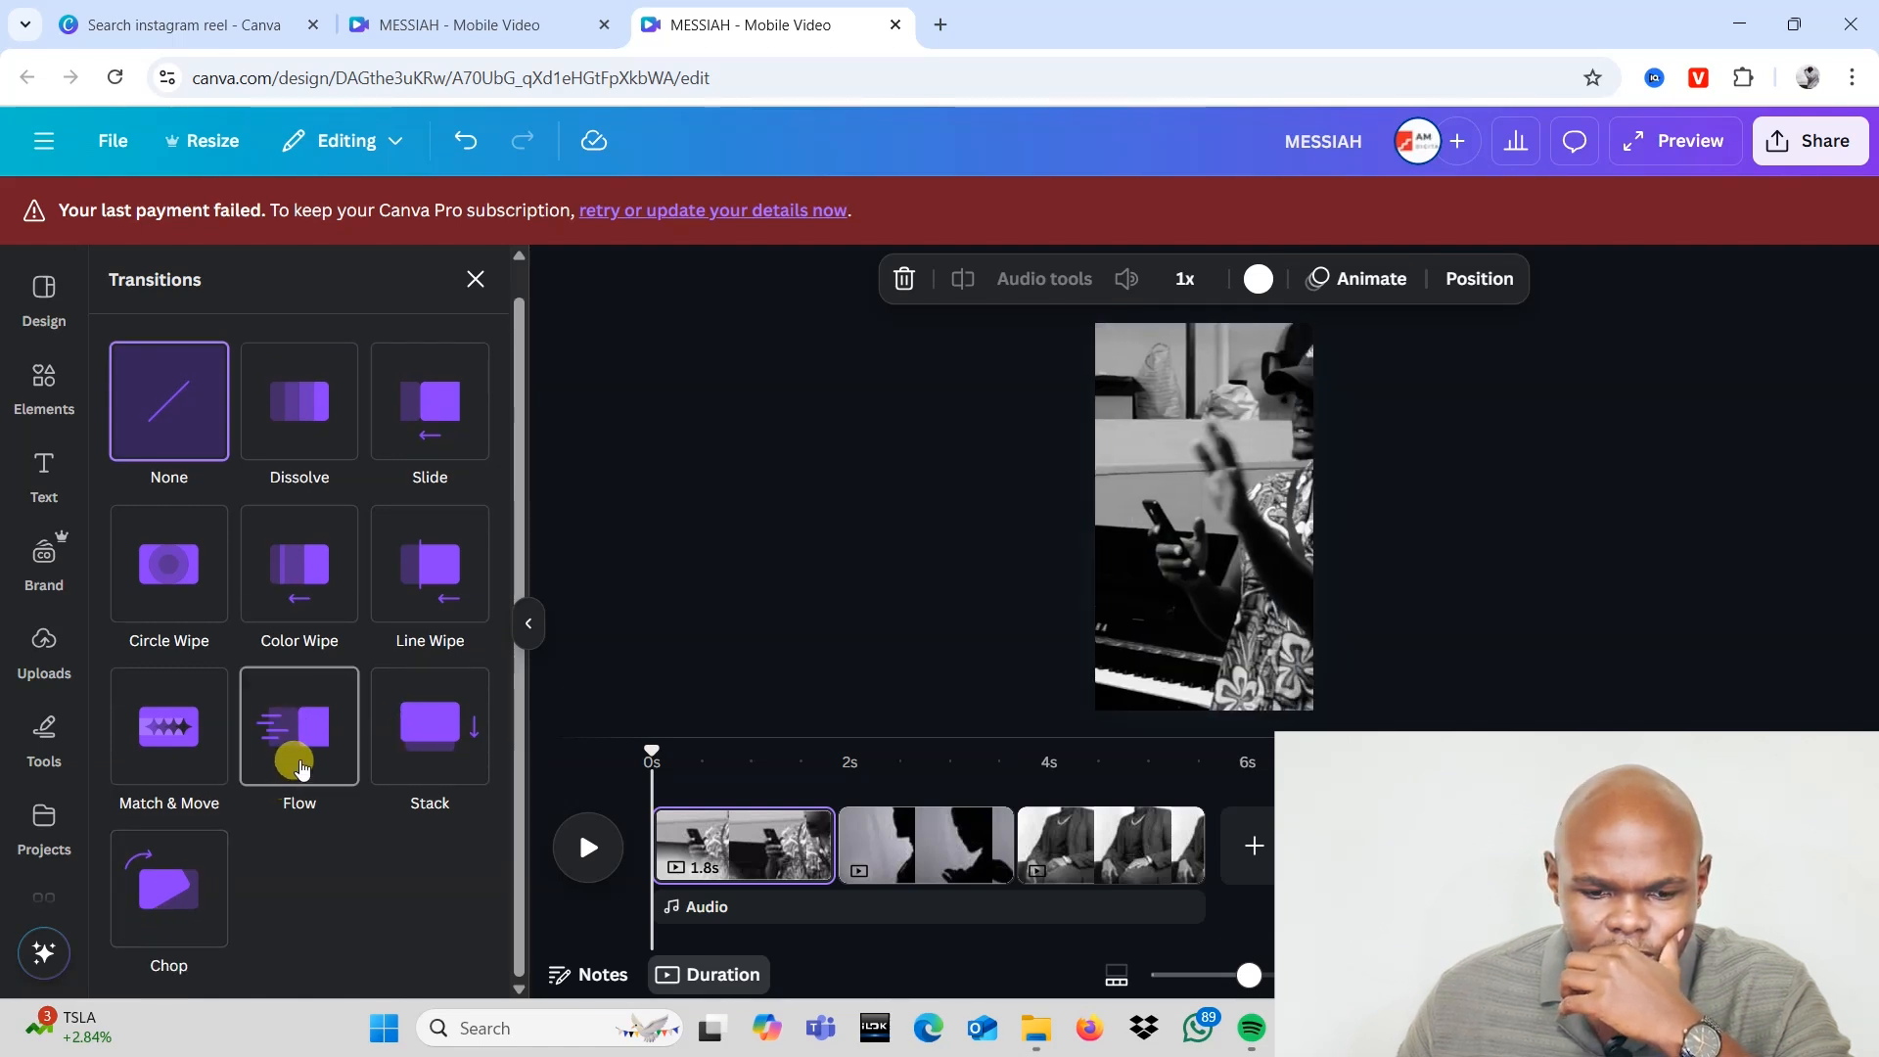
click(302, 757)
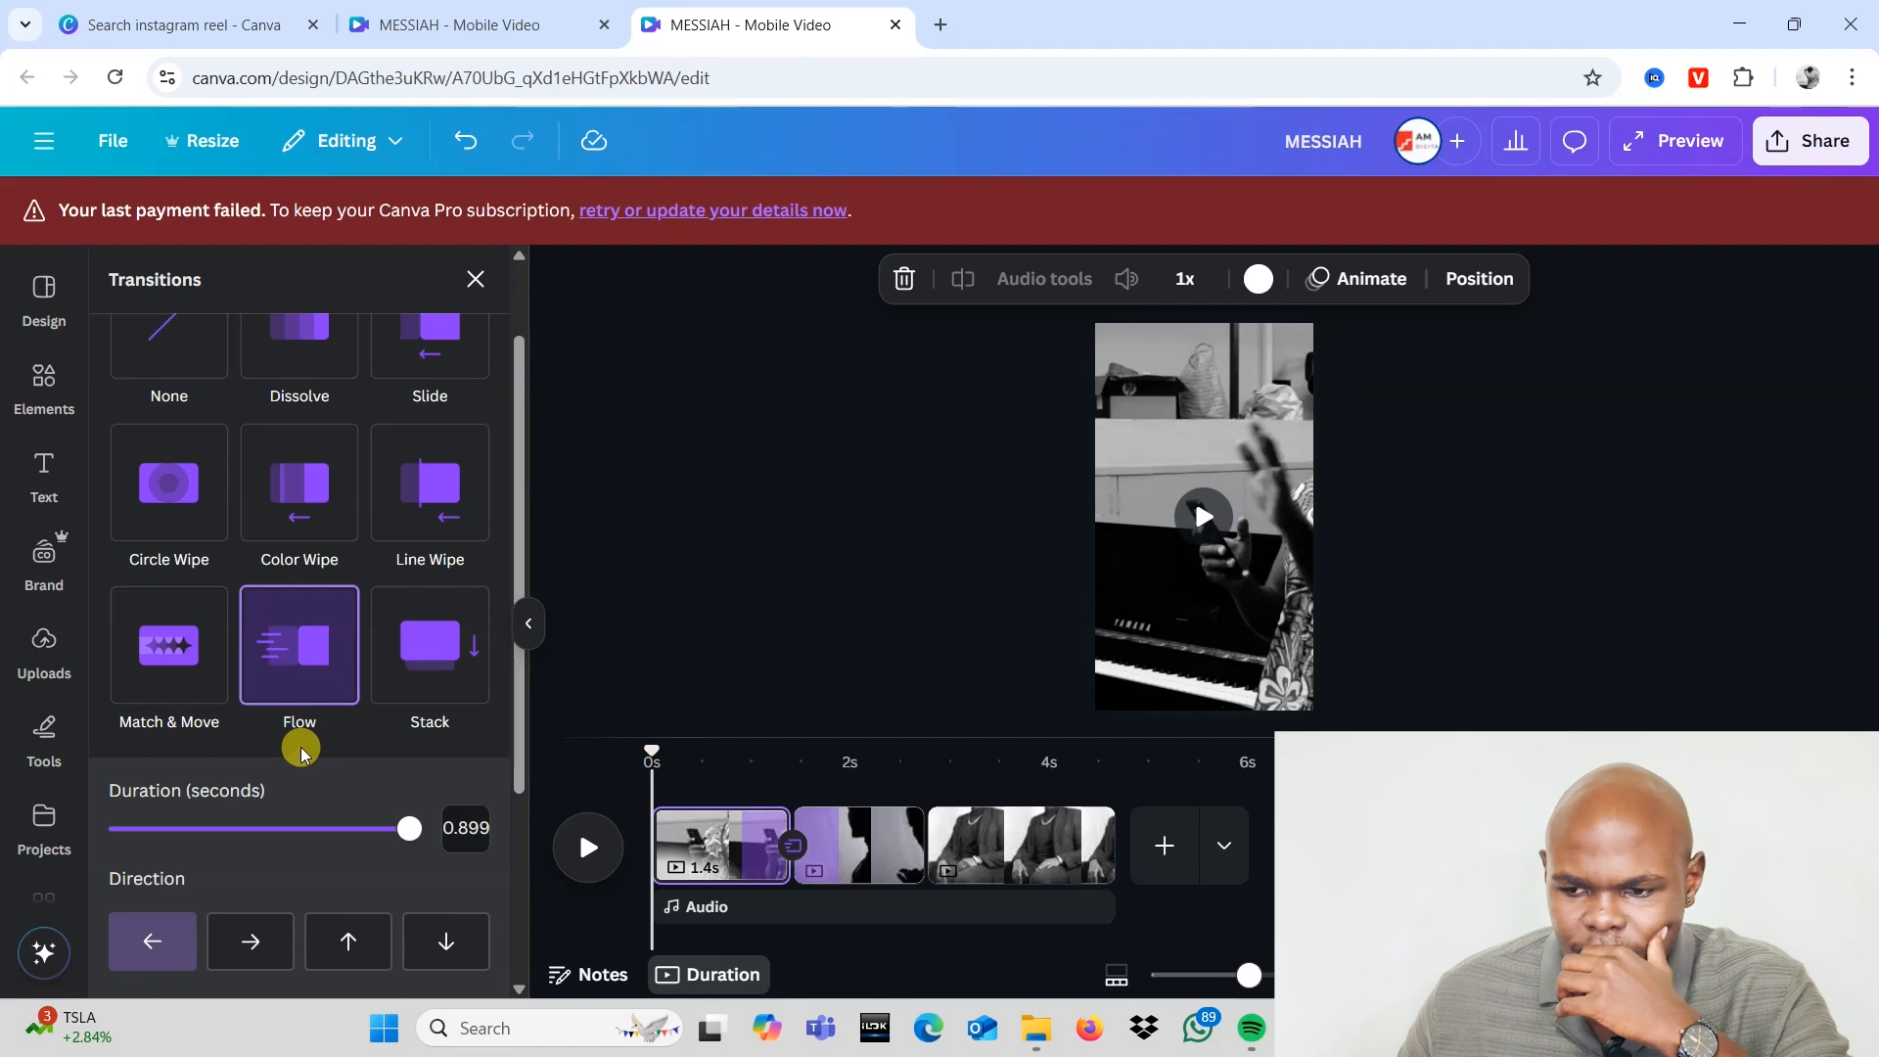
click(595, 844)
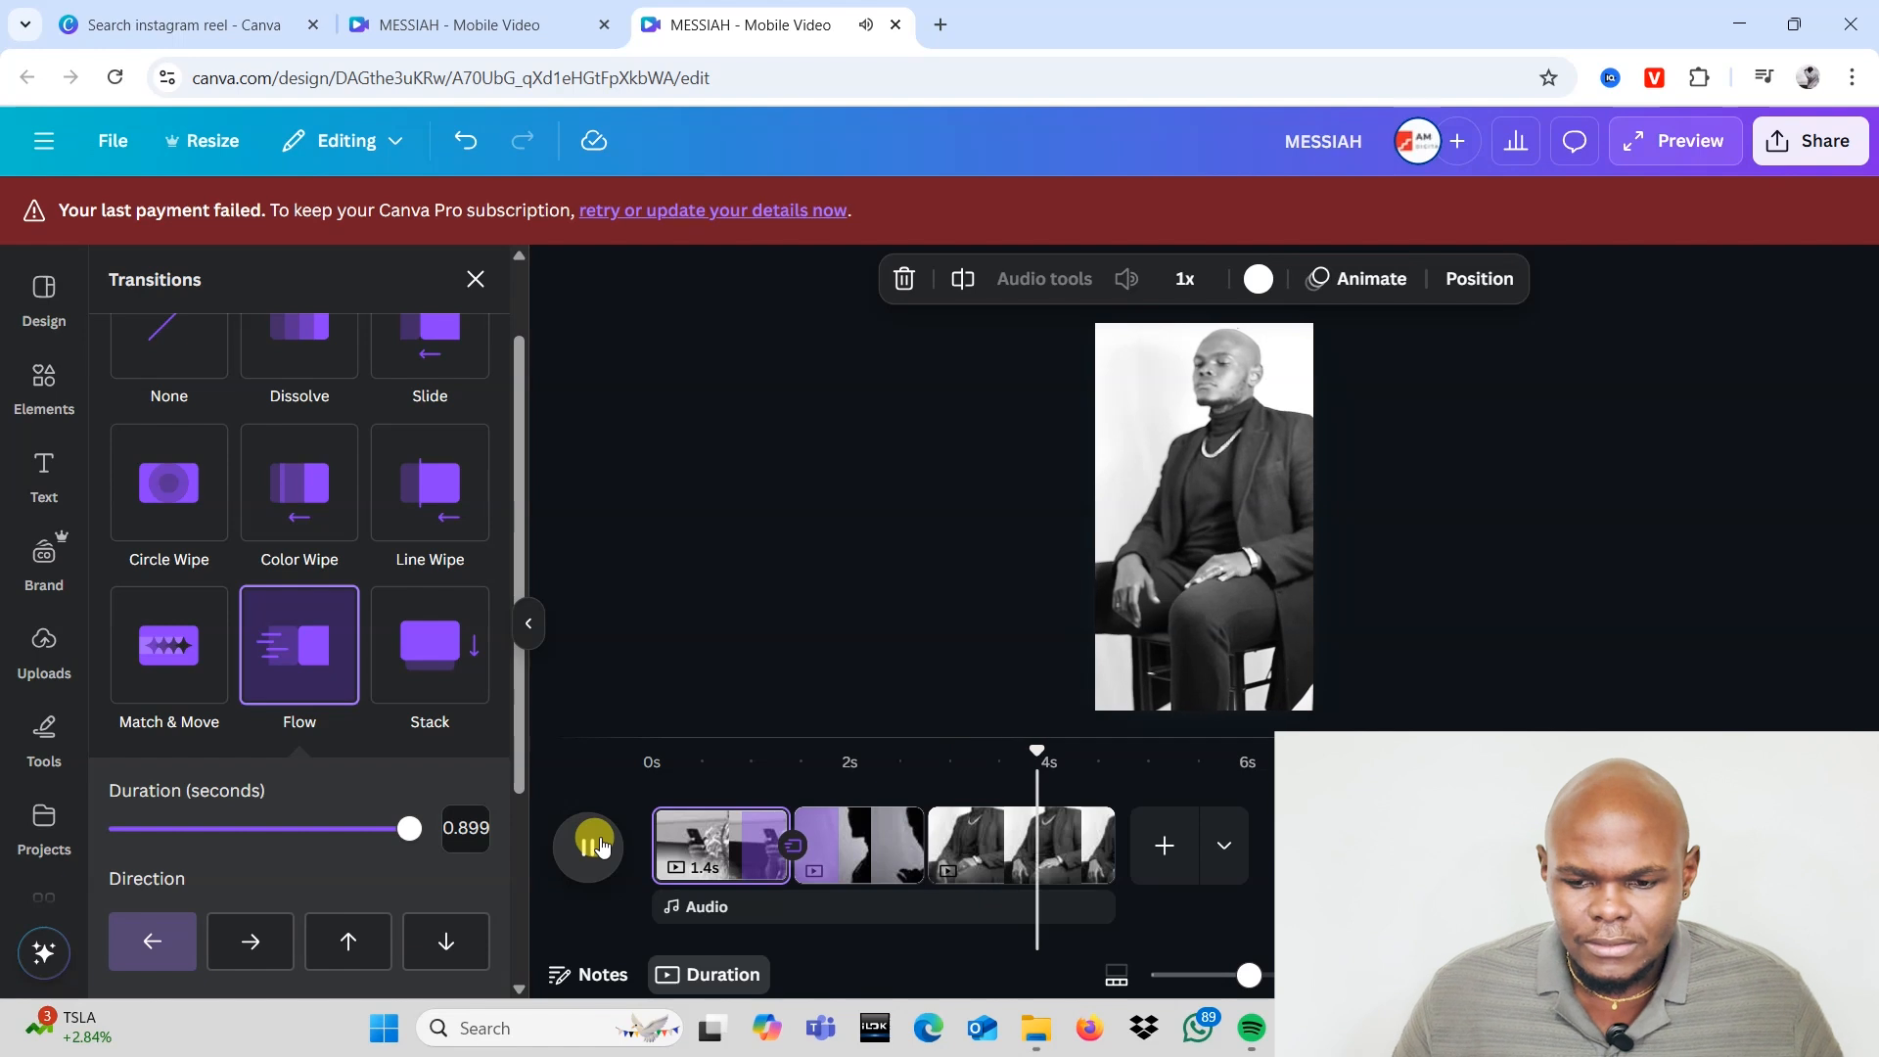
click(599, 846)
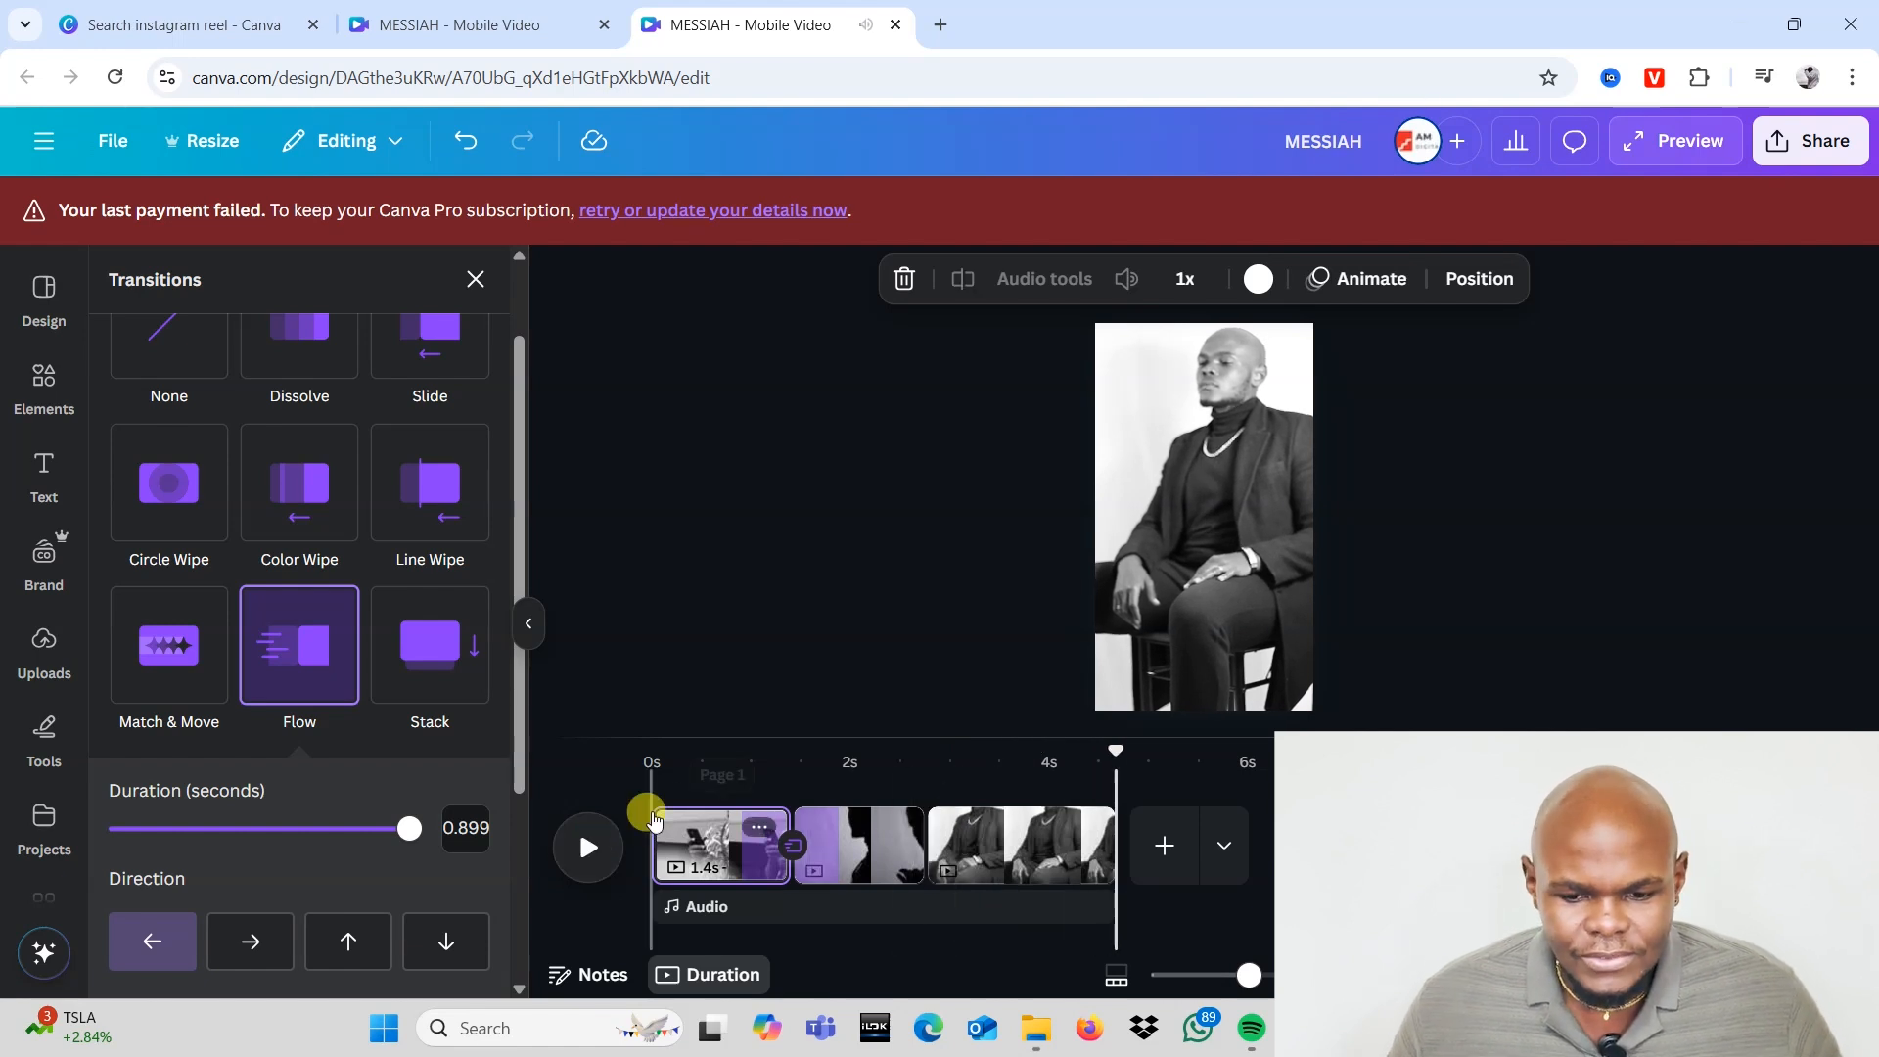
Step: Change the transition between the first and second pages to Match & Move
click(219, 668)
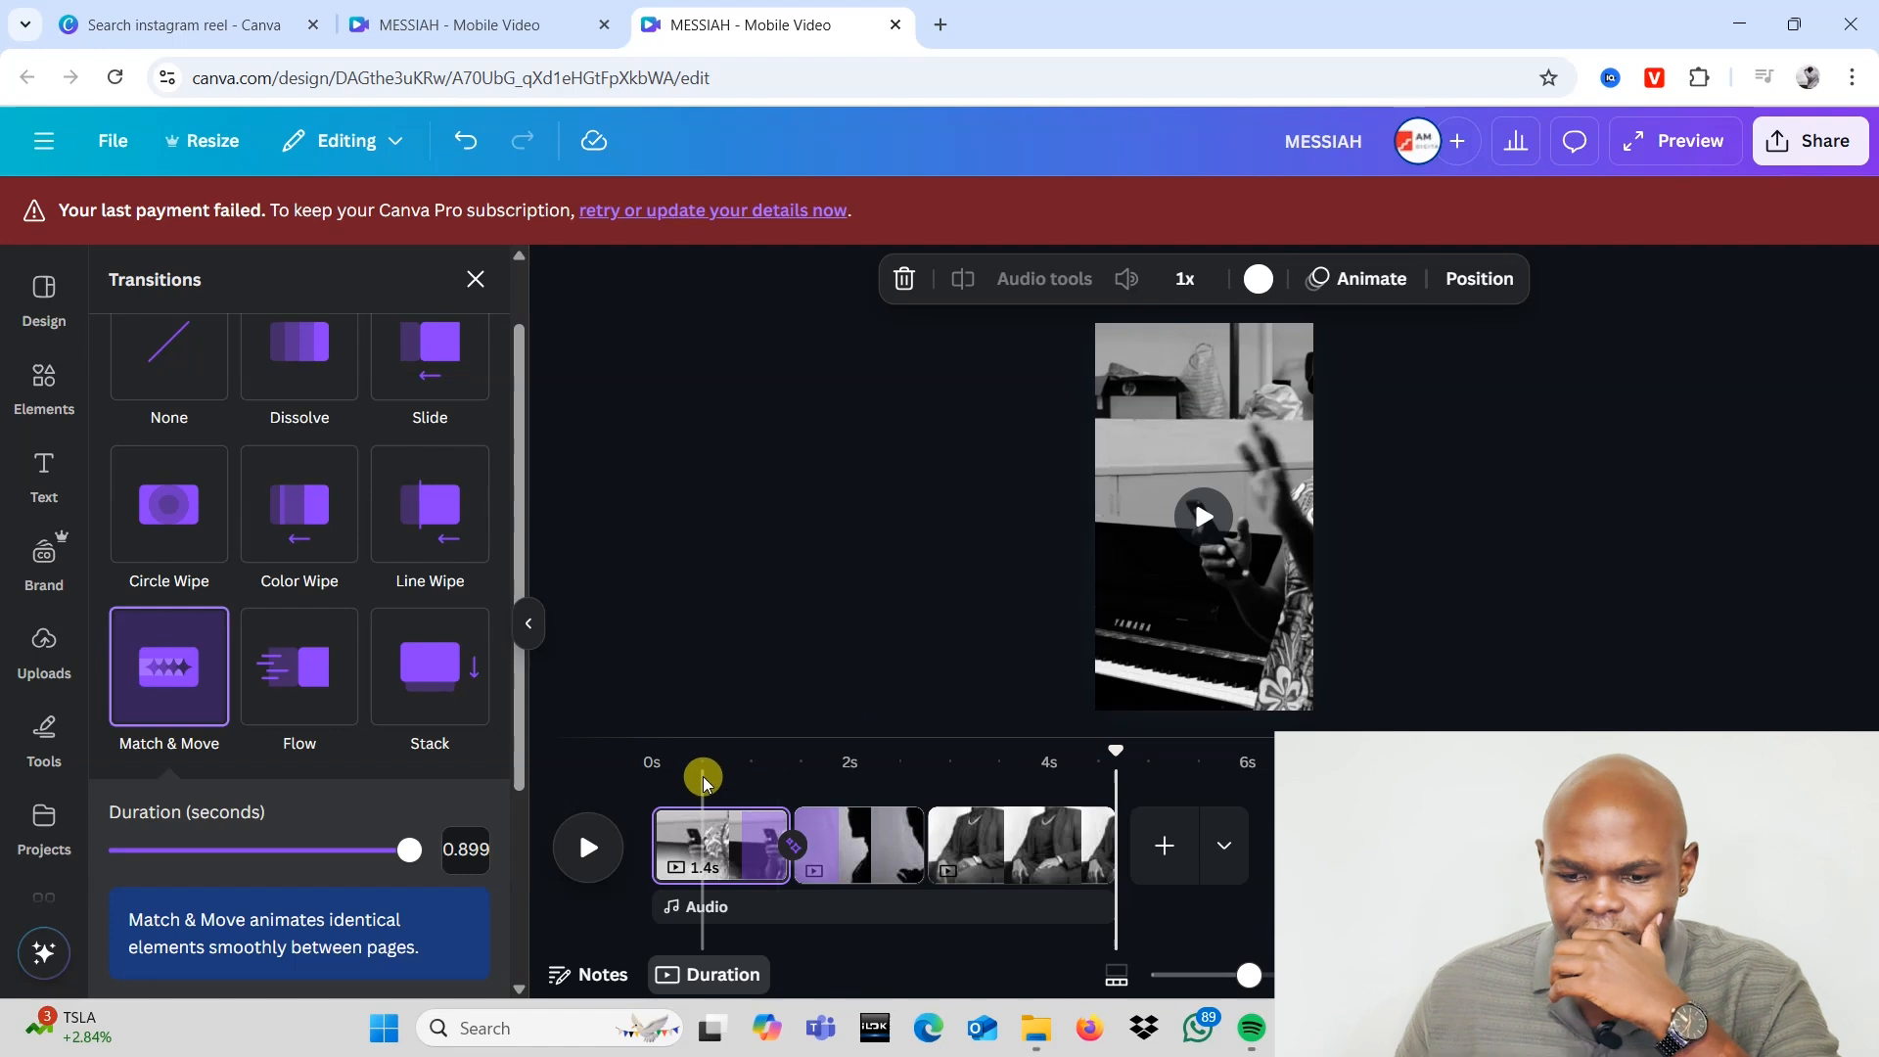
Step: Play back the Match & Move transition, and apply Flow between the first and second pages and between the second and third pages
click(587, 847)
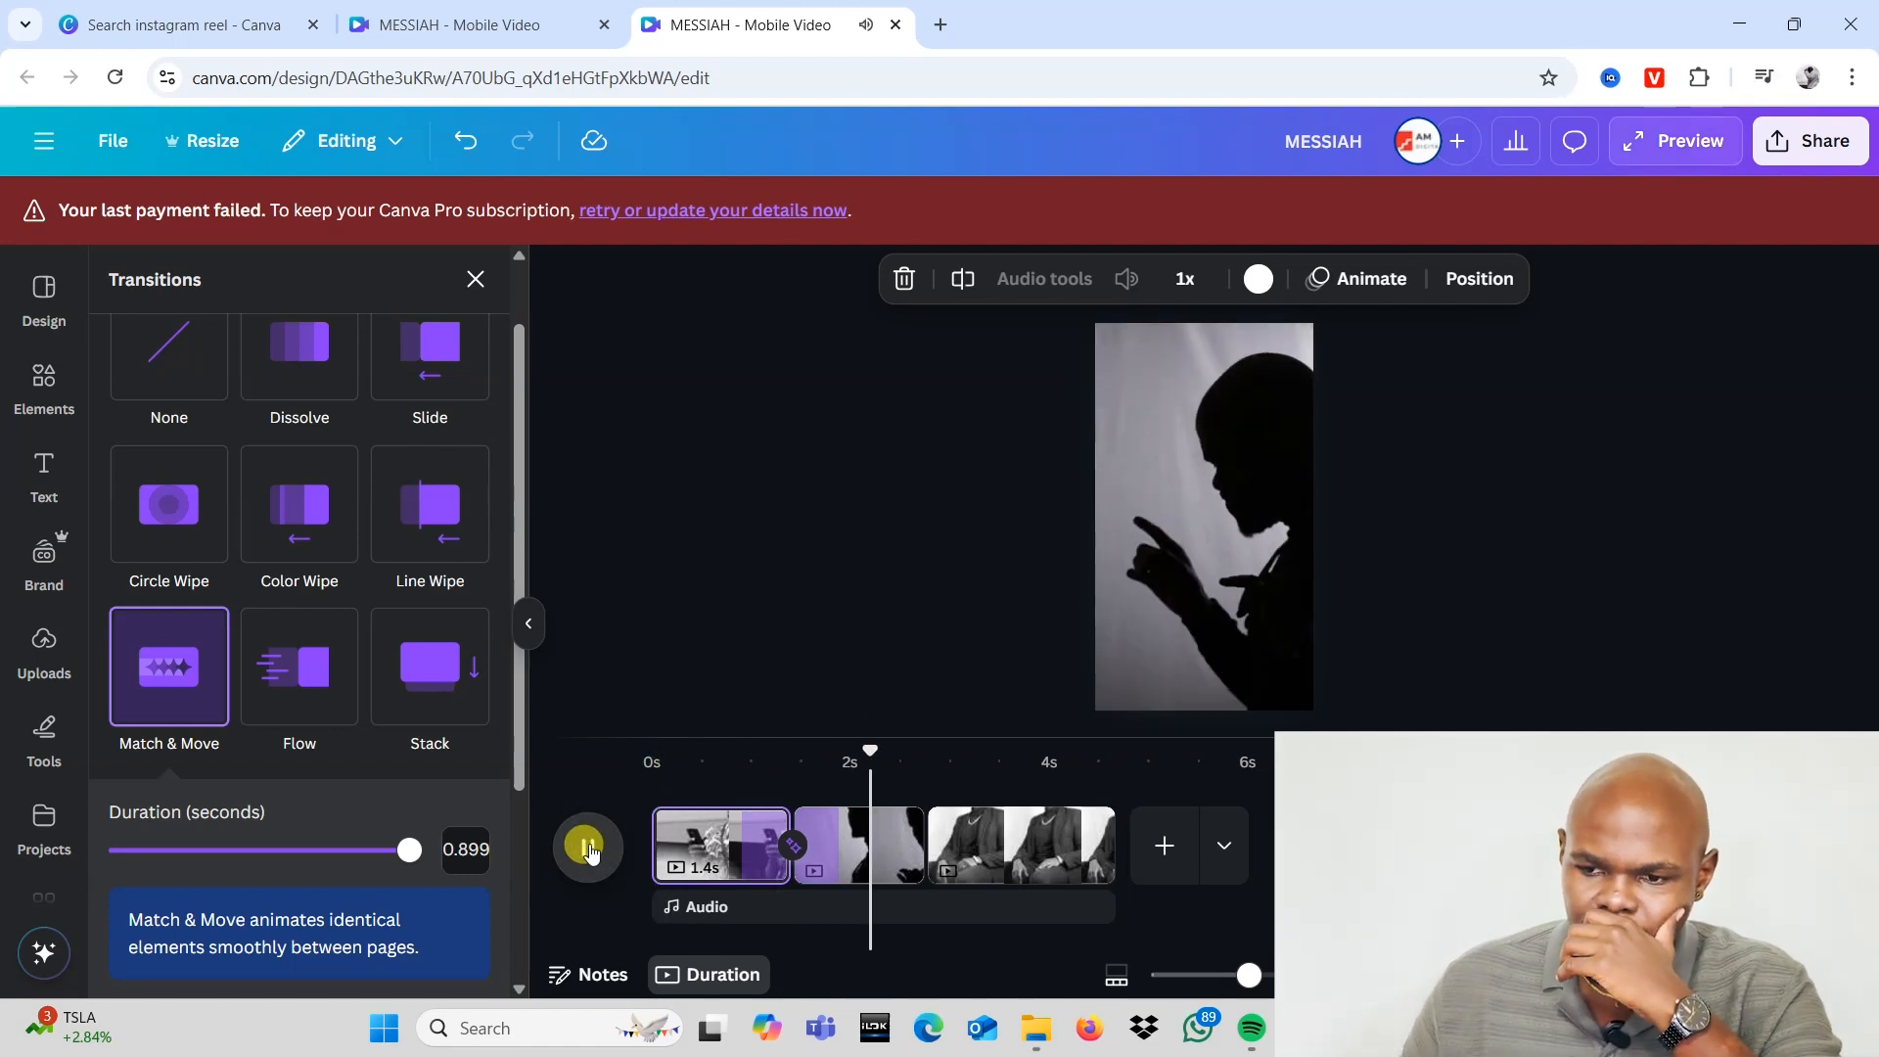
click(587, 846)
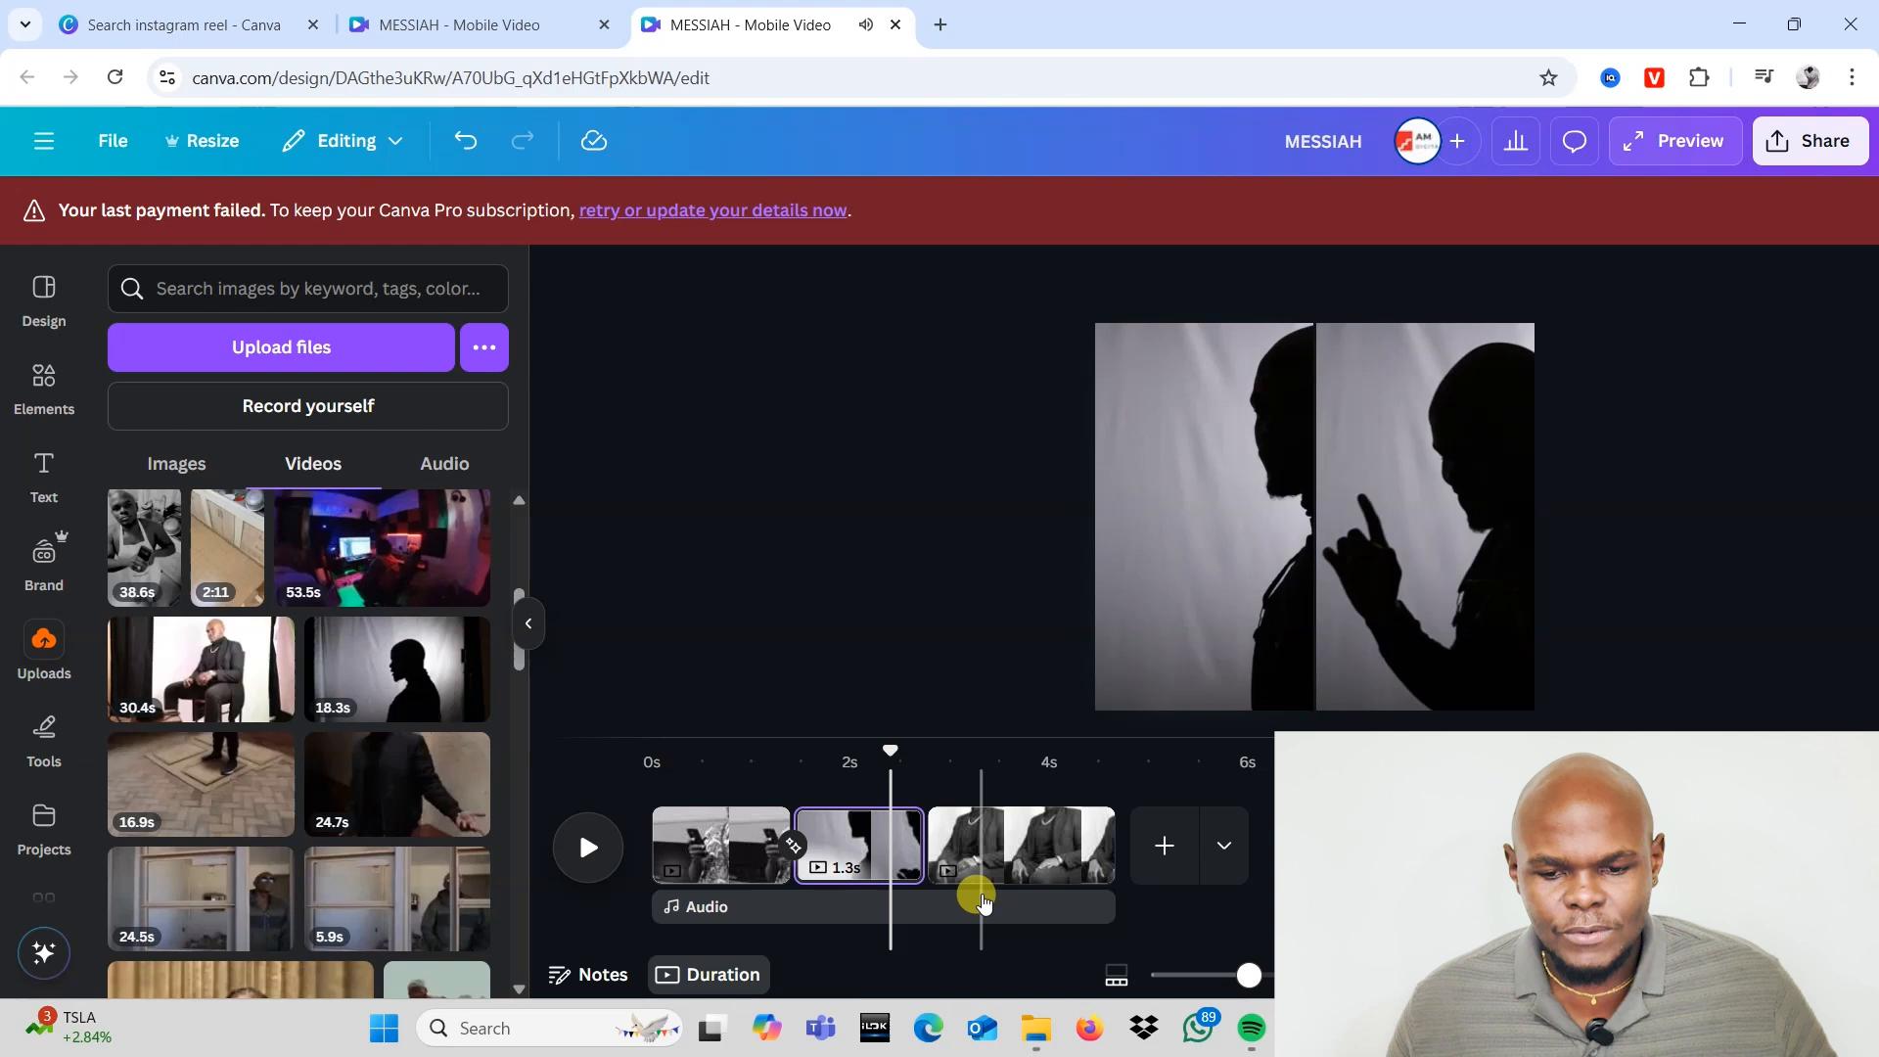
click(792, 845)
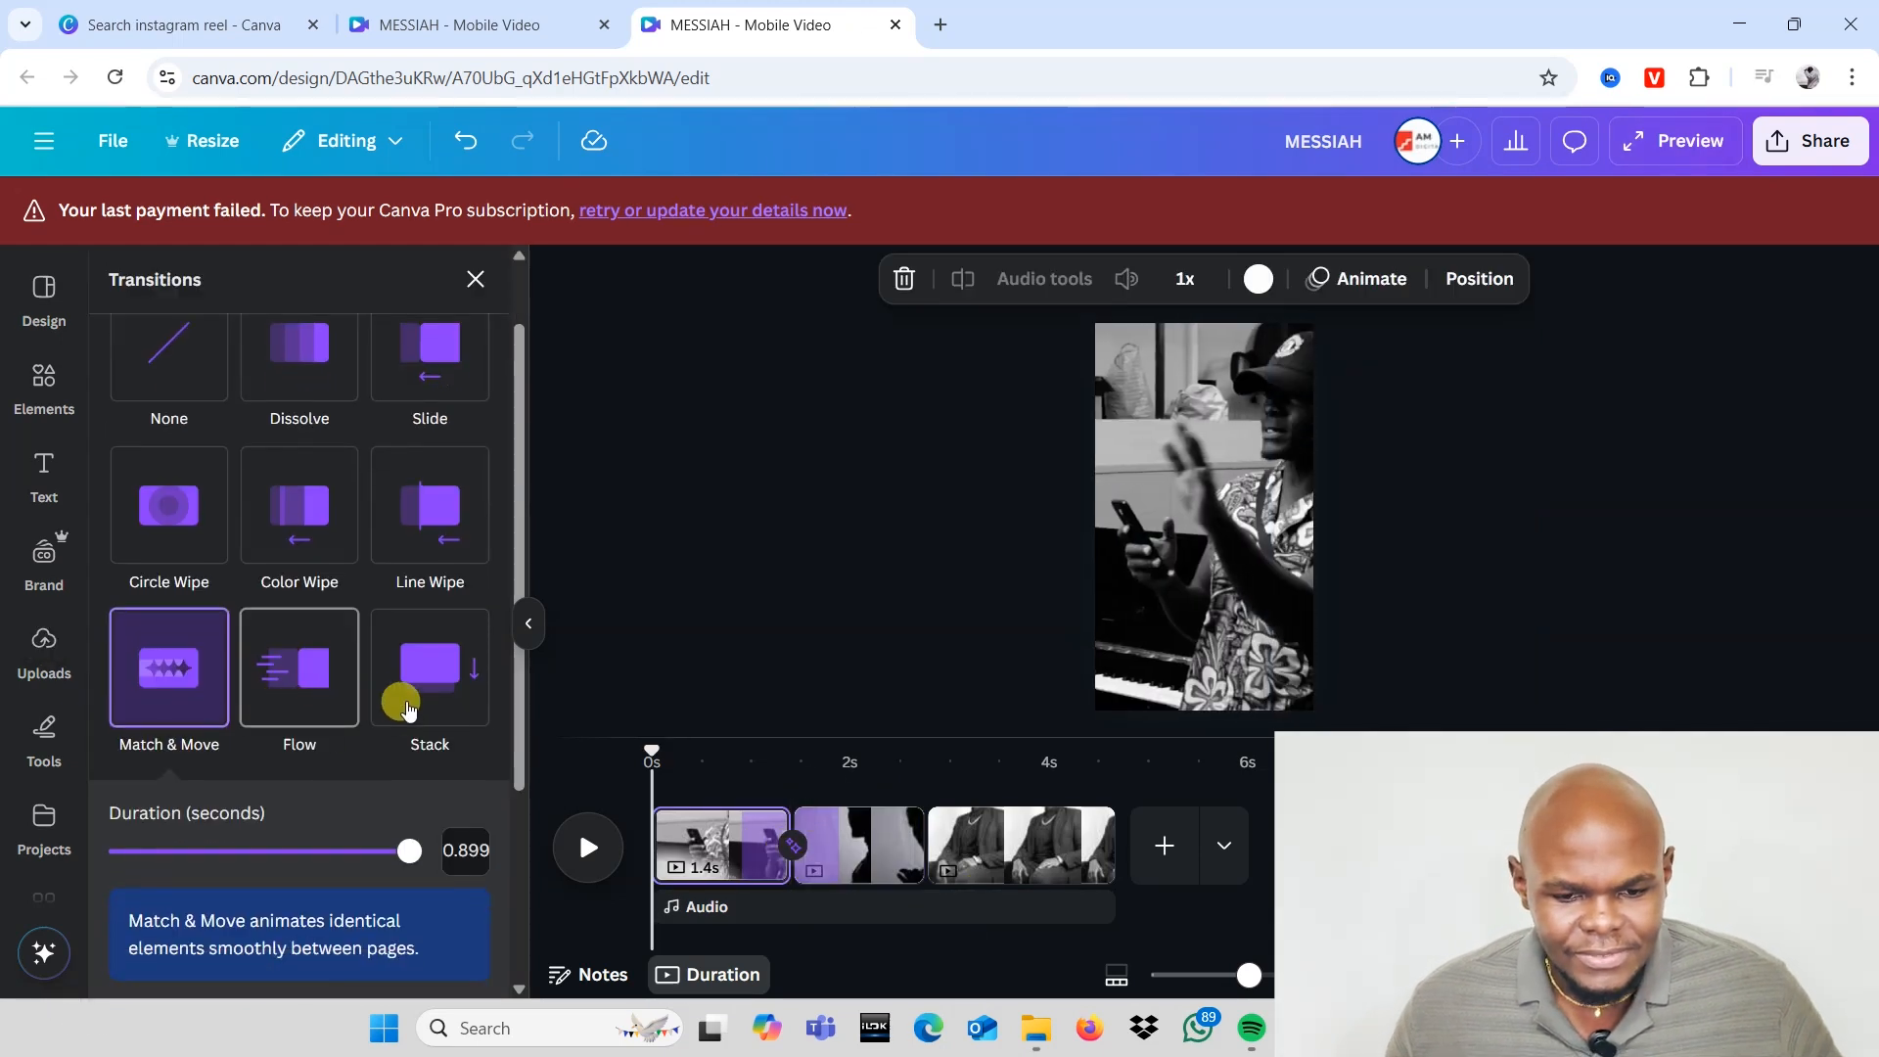
click(277, 682)
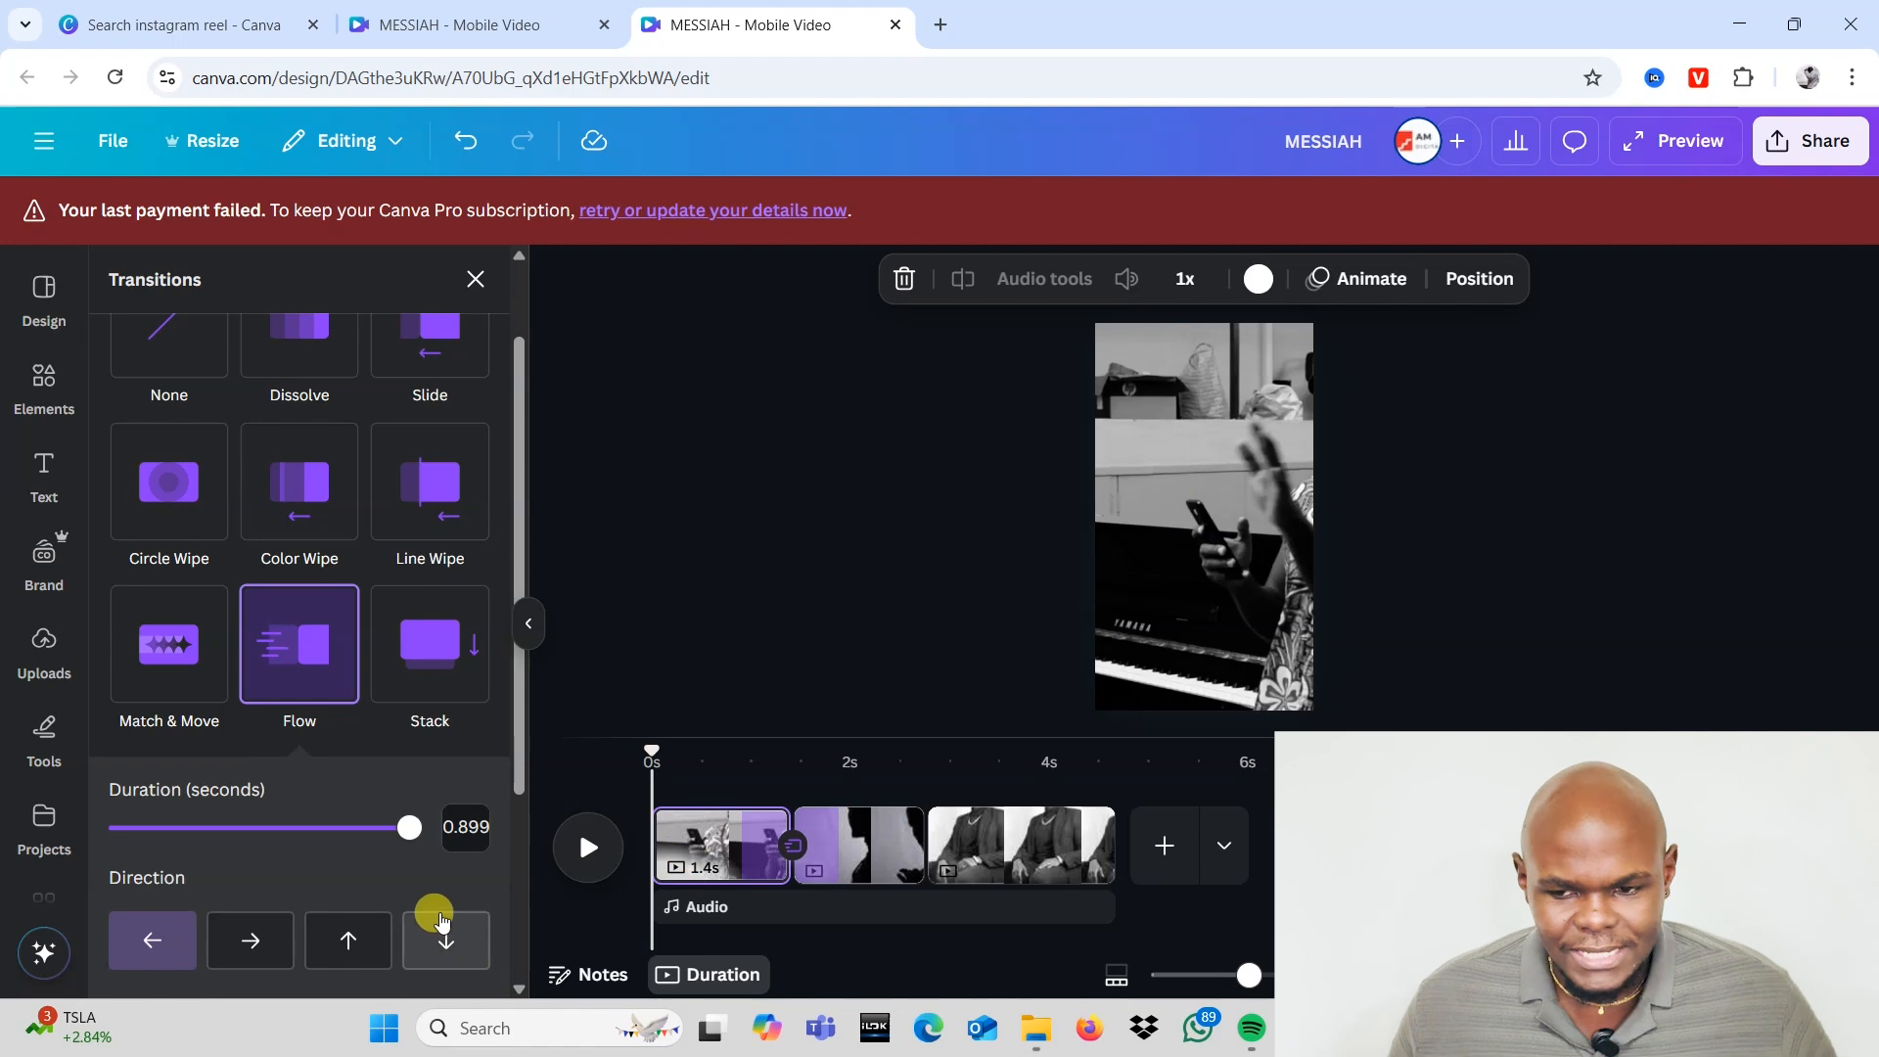
click(926, 865)
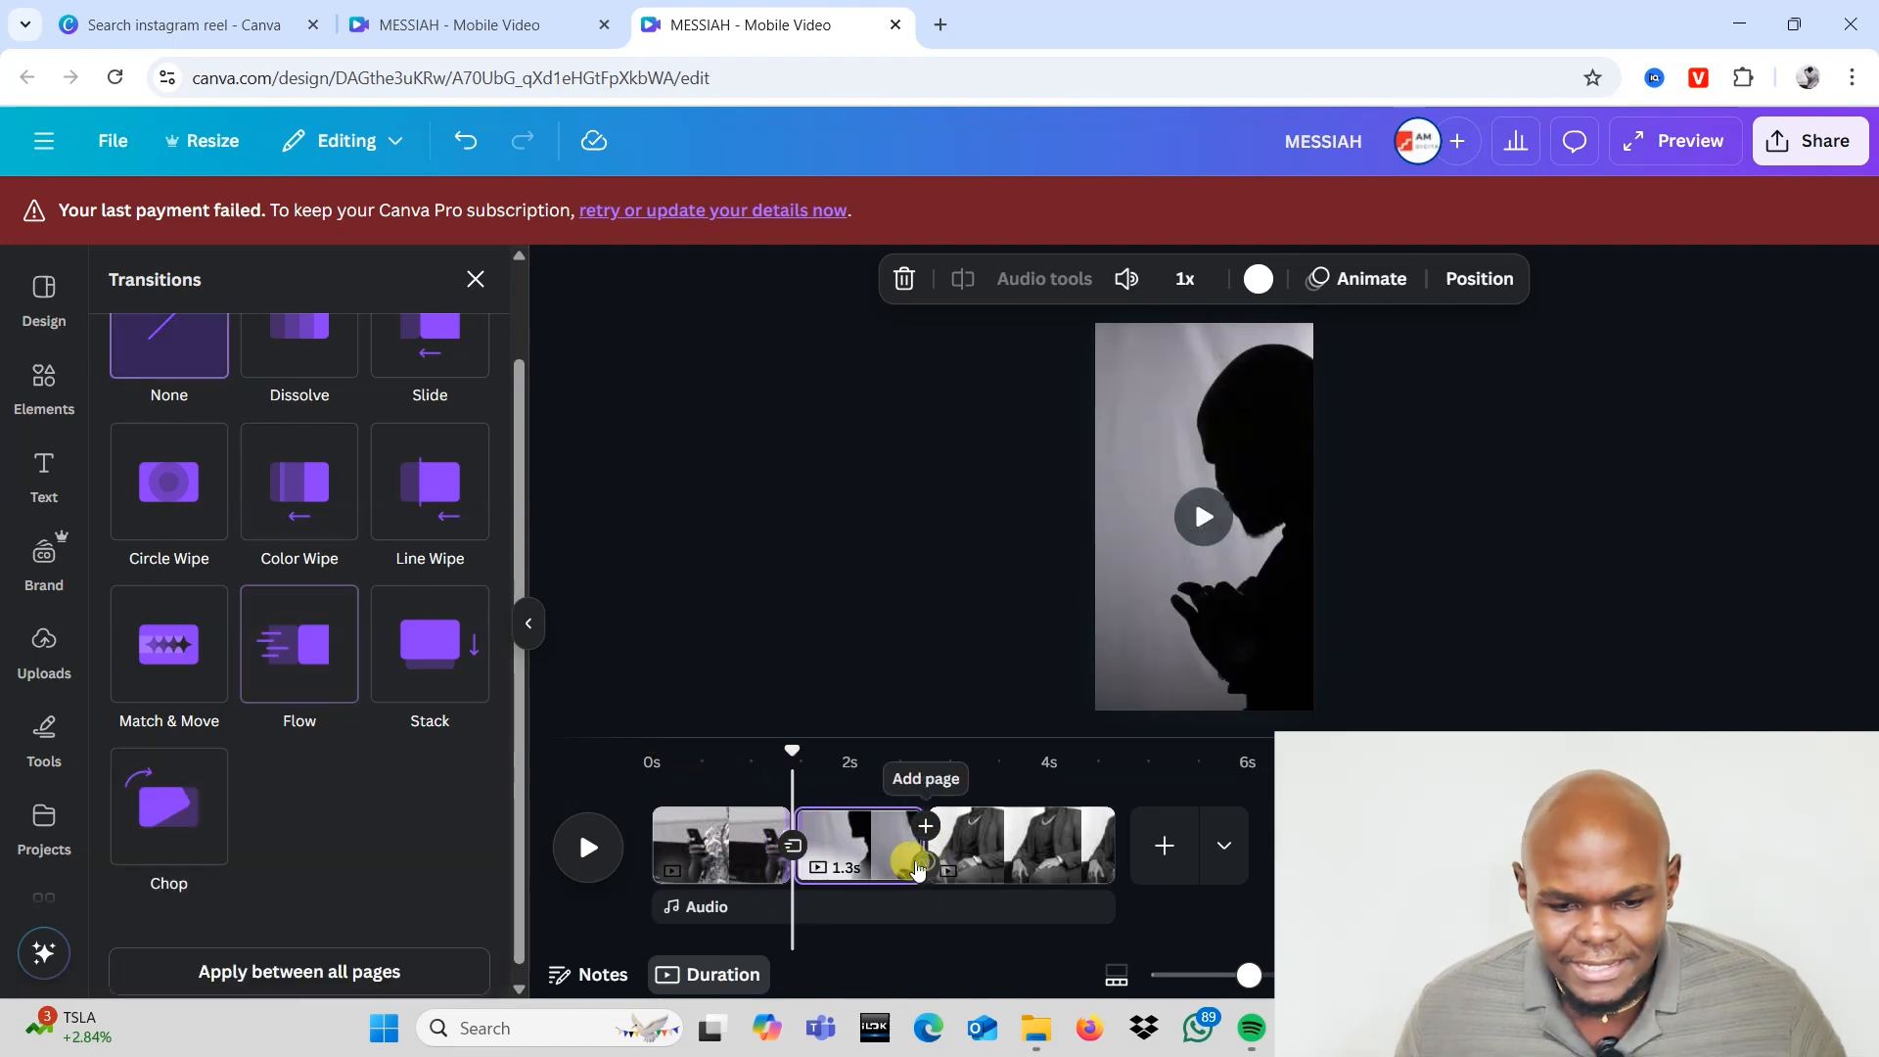
click(277, 659)
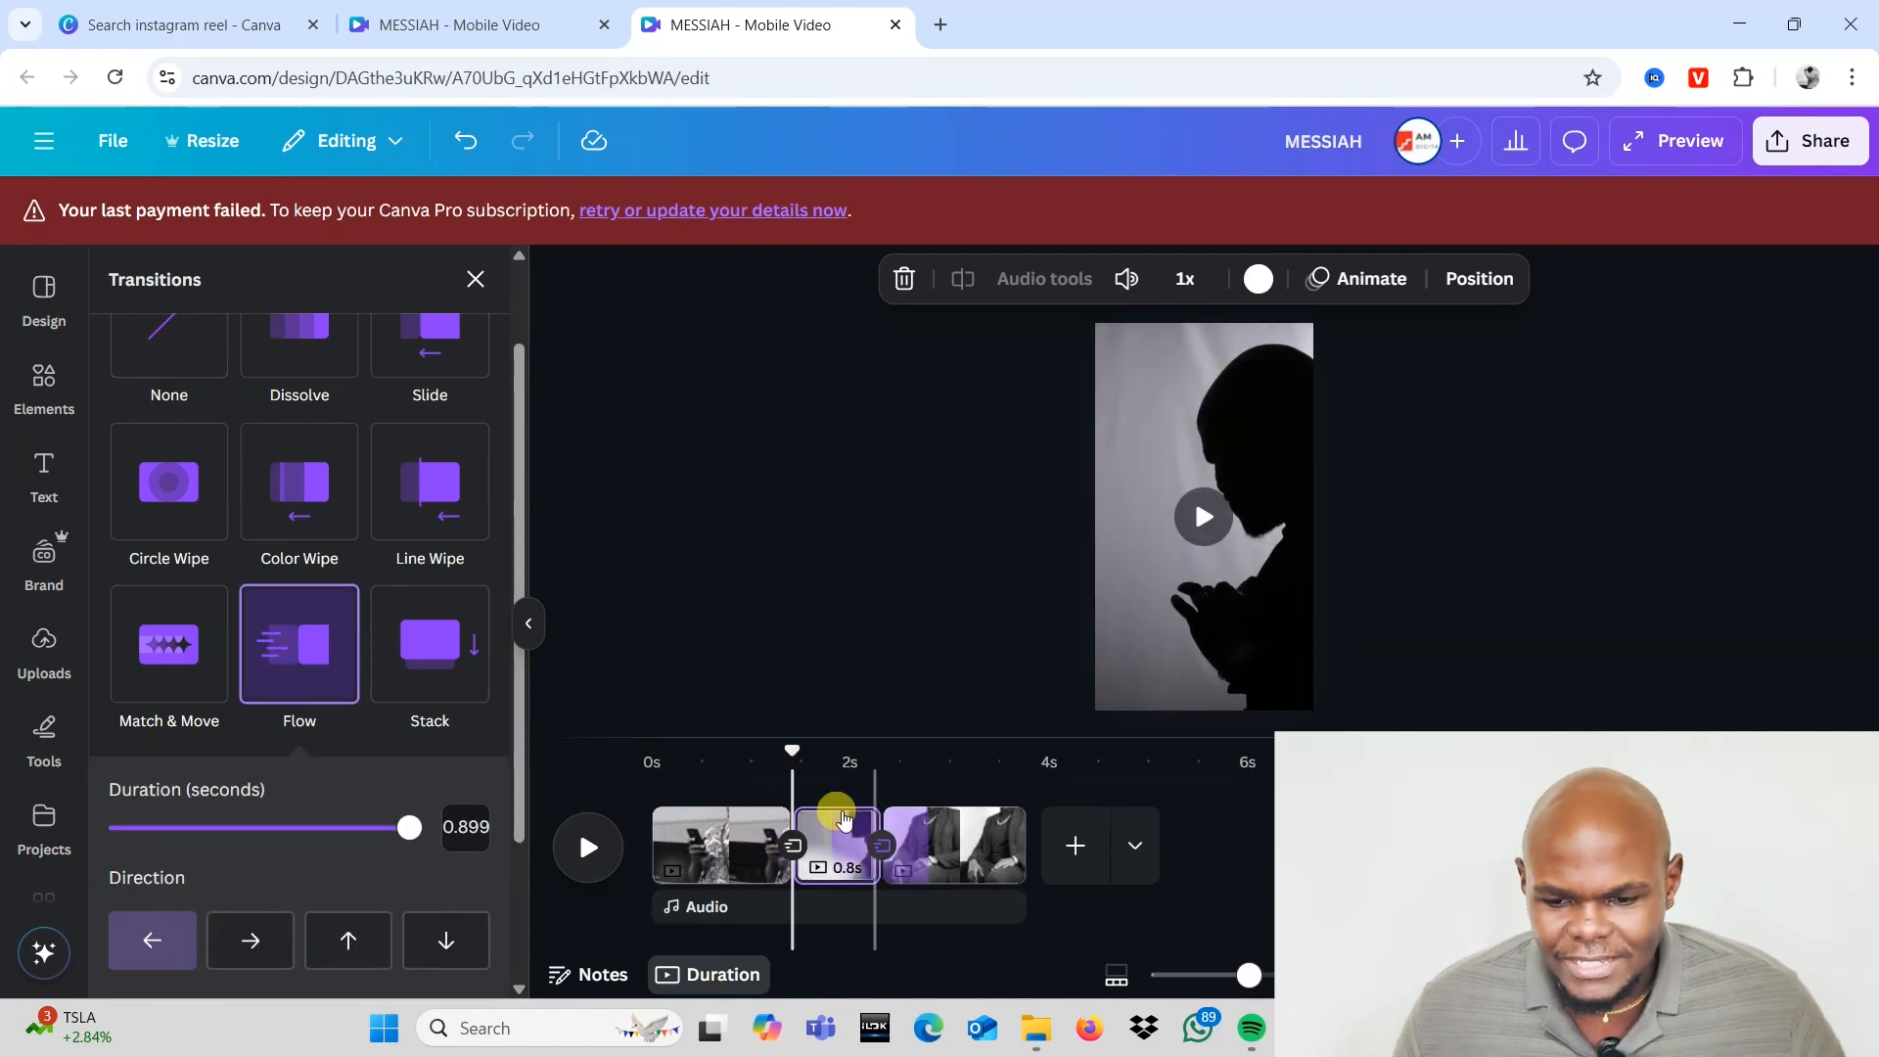
Step: Play the three-page sequence from the beginning to check both Flow transitions
click(652, 778)
click(587, 847)
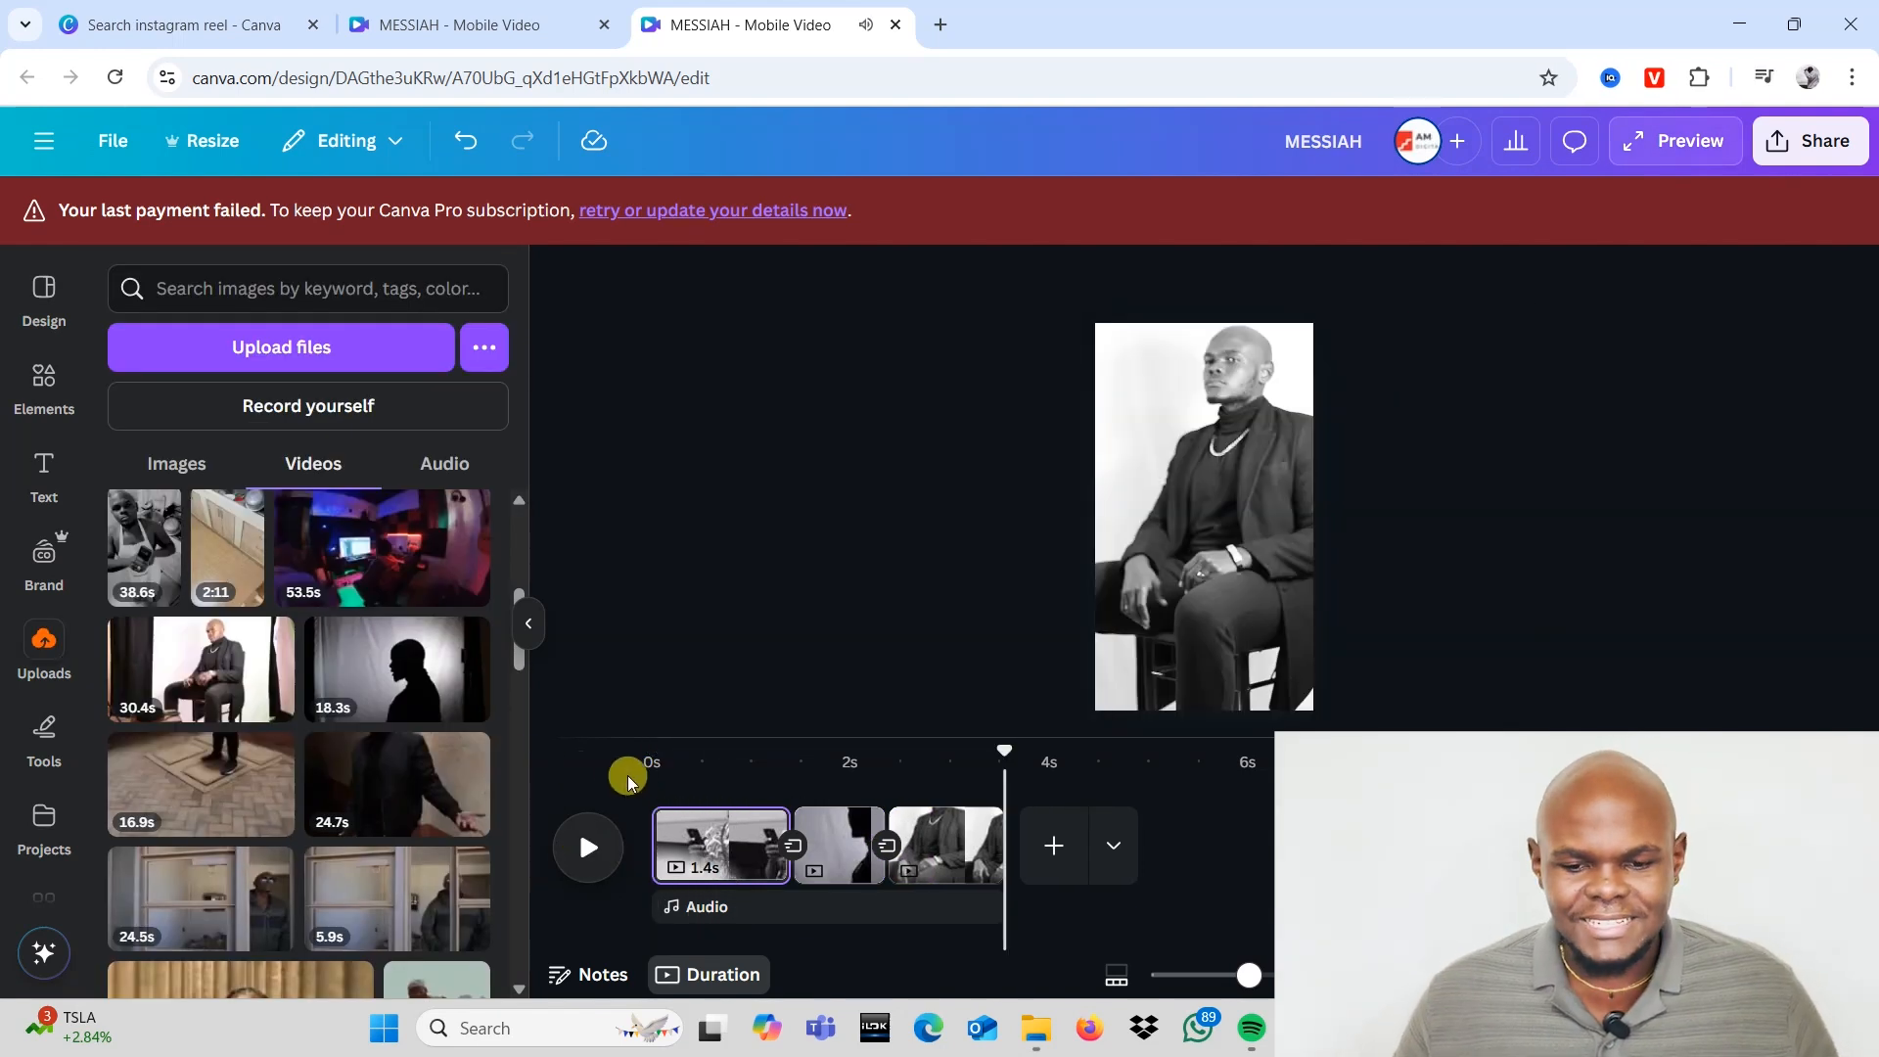
key(space)
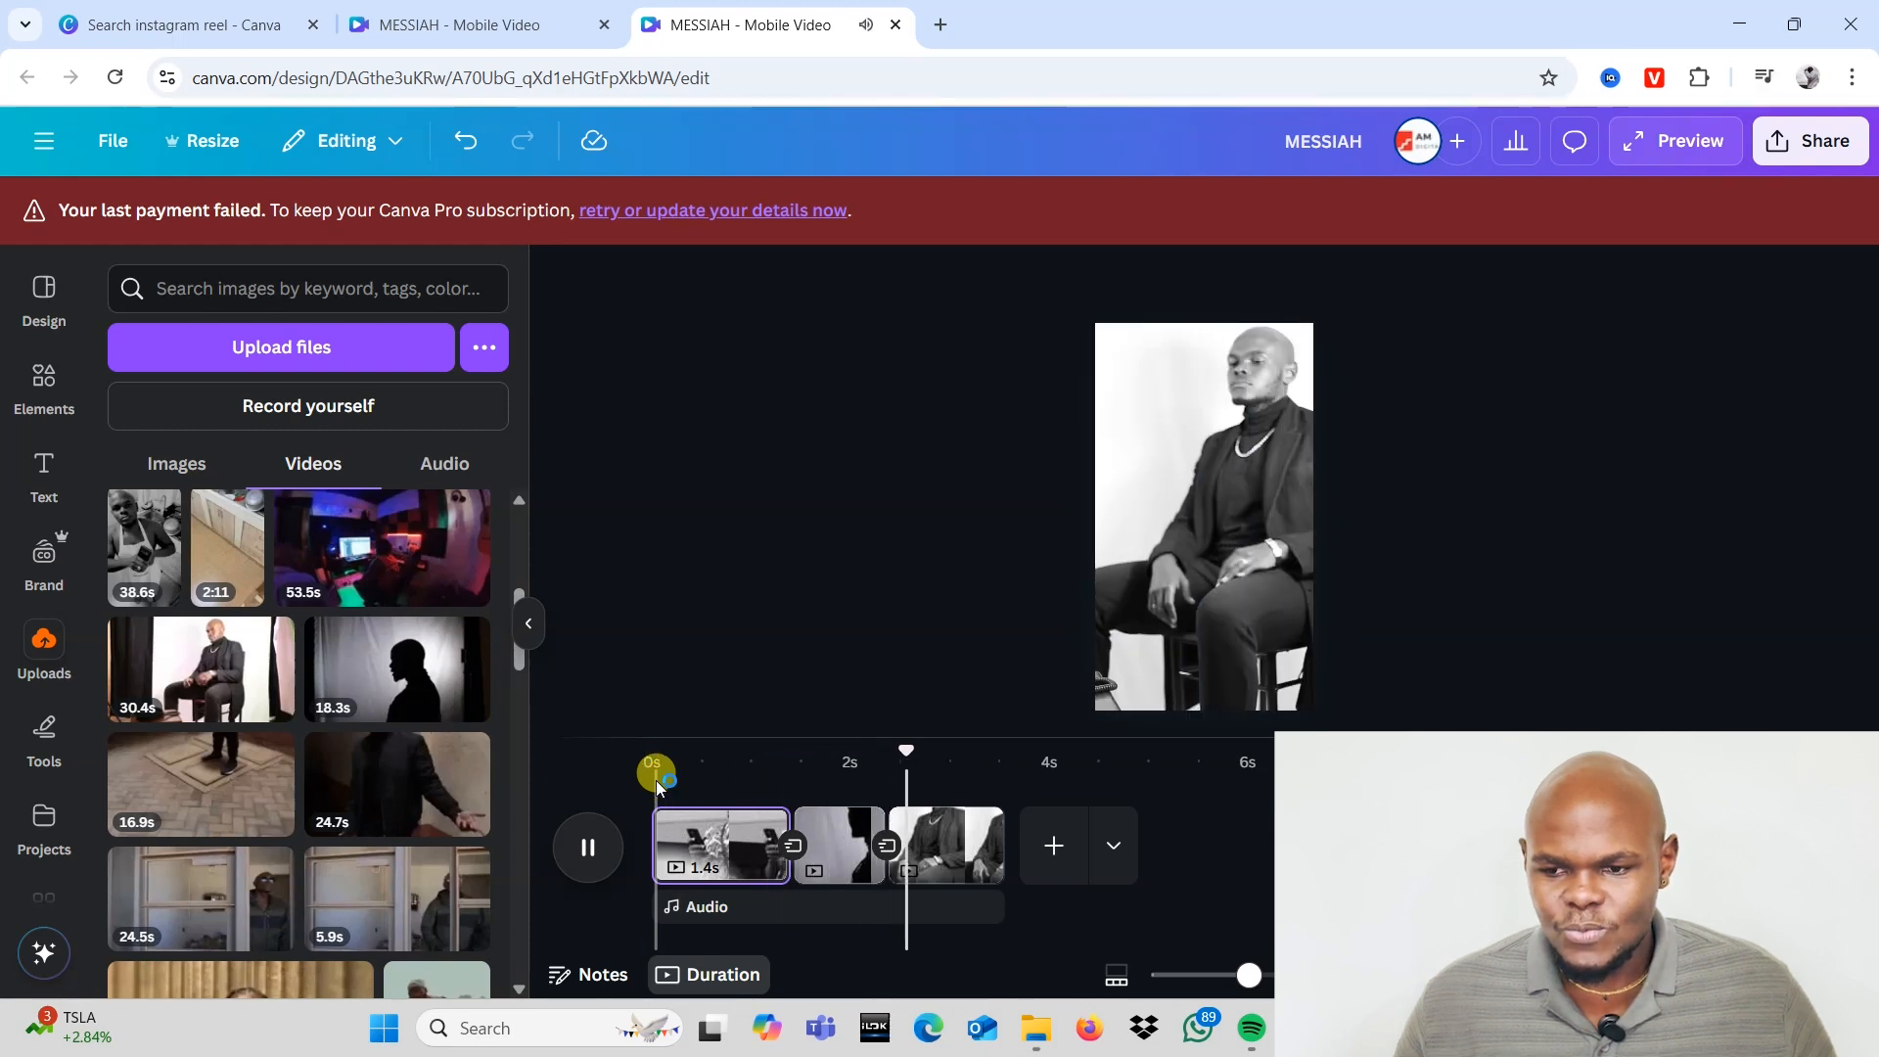
click(656, 783)
click(585, 844)
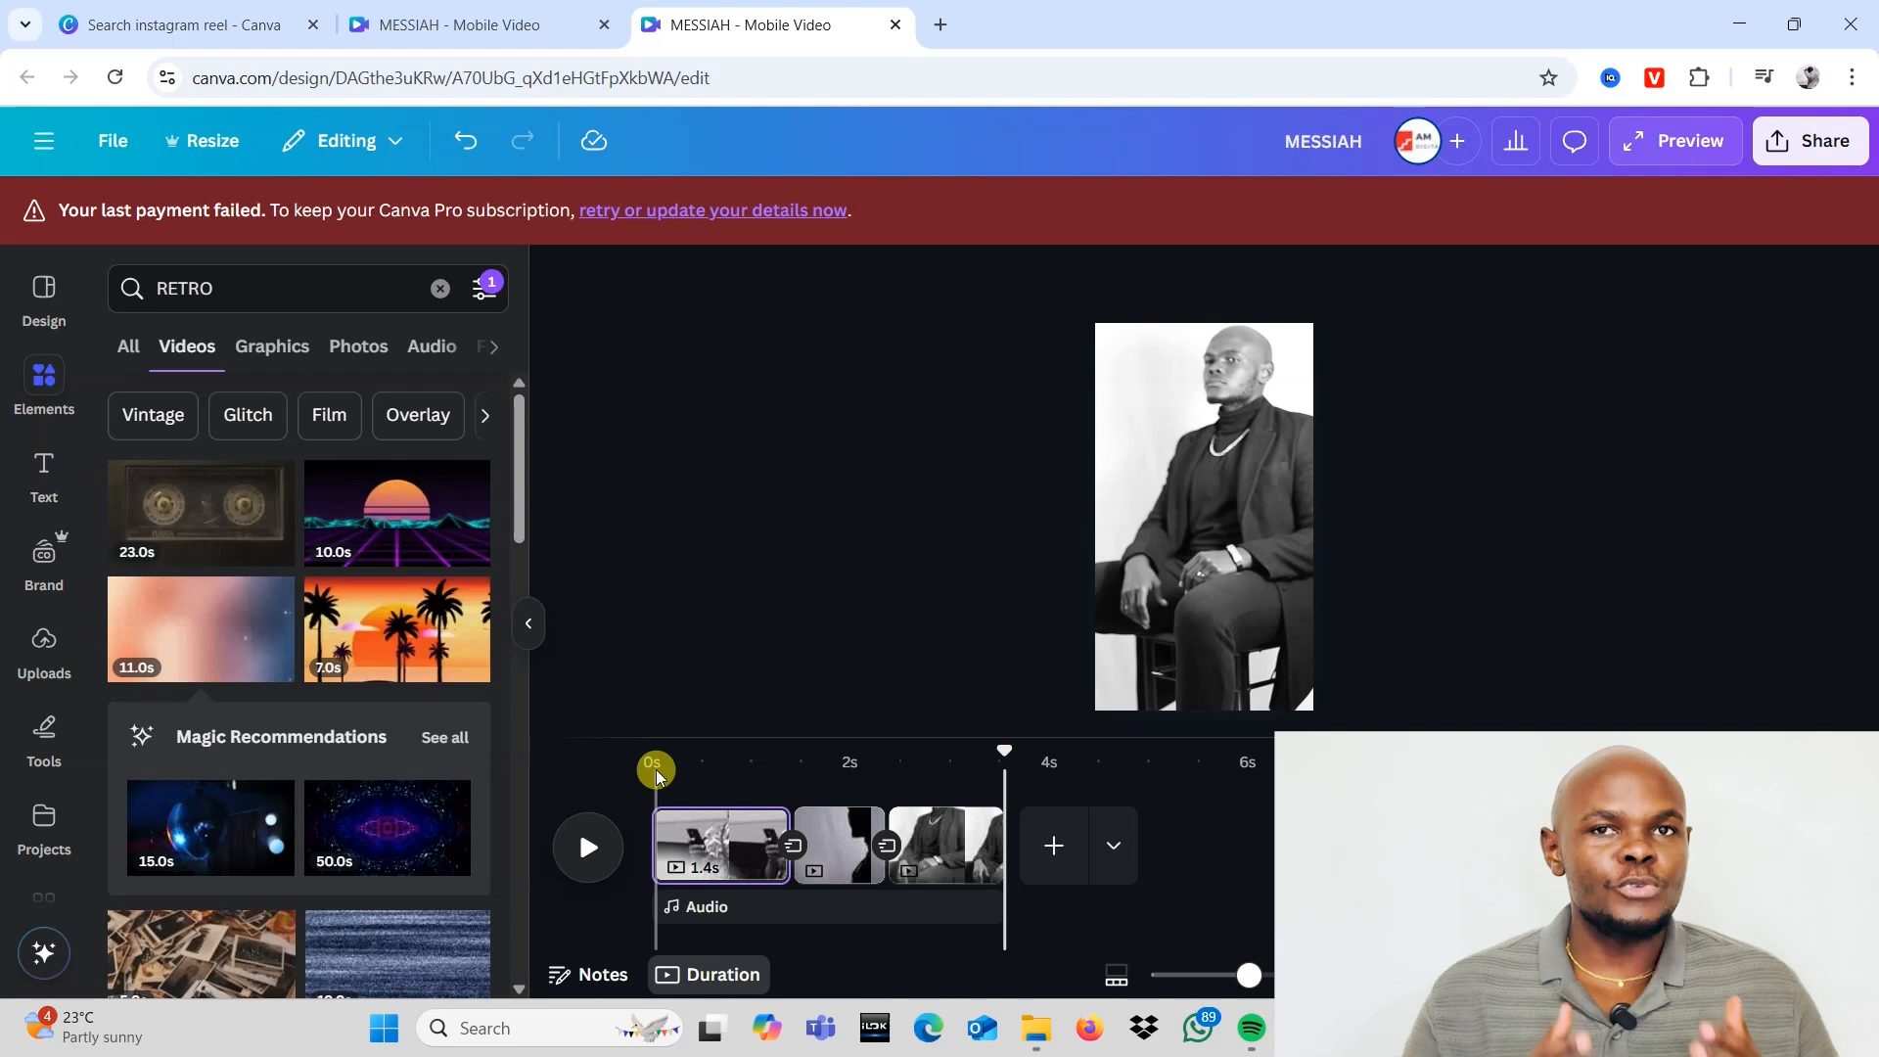
mouse_move(798, 783)
mouse_down()
mouse_move(894, 784)
mouse_move(816, 789)
mouse_up()
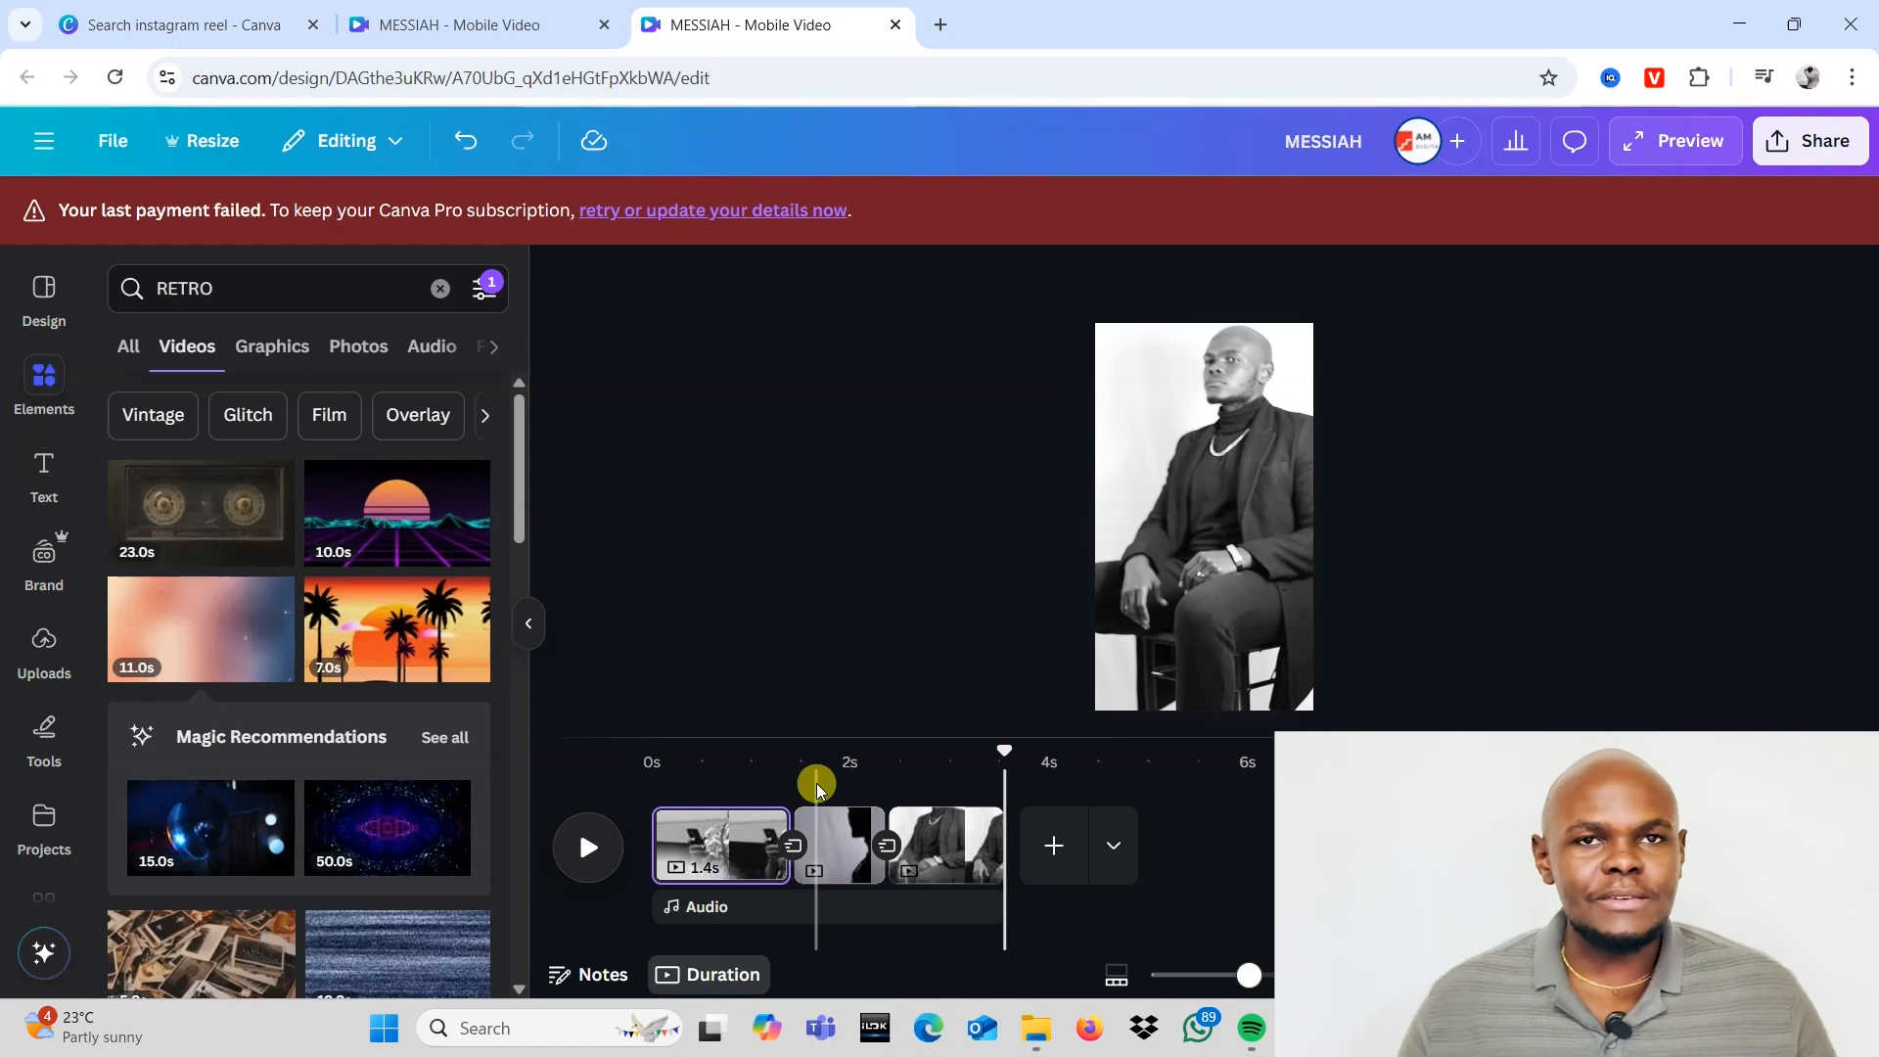
drag(819, 788, 861, 789)
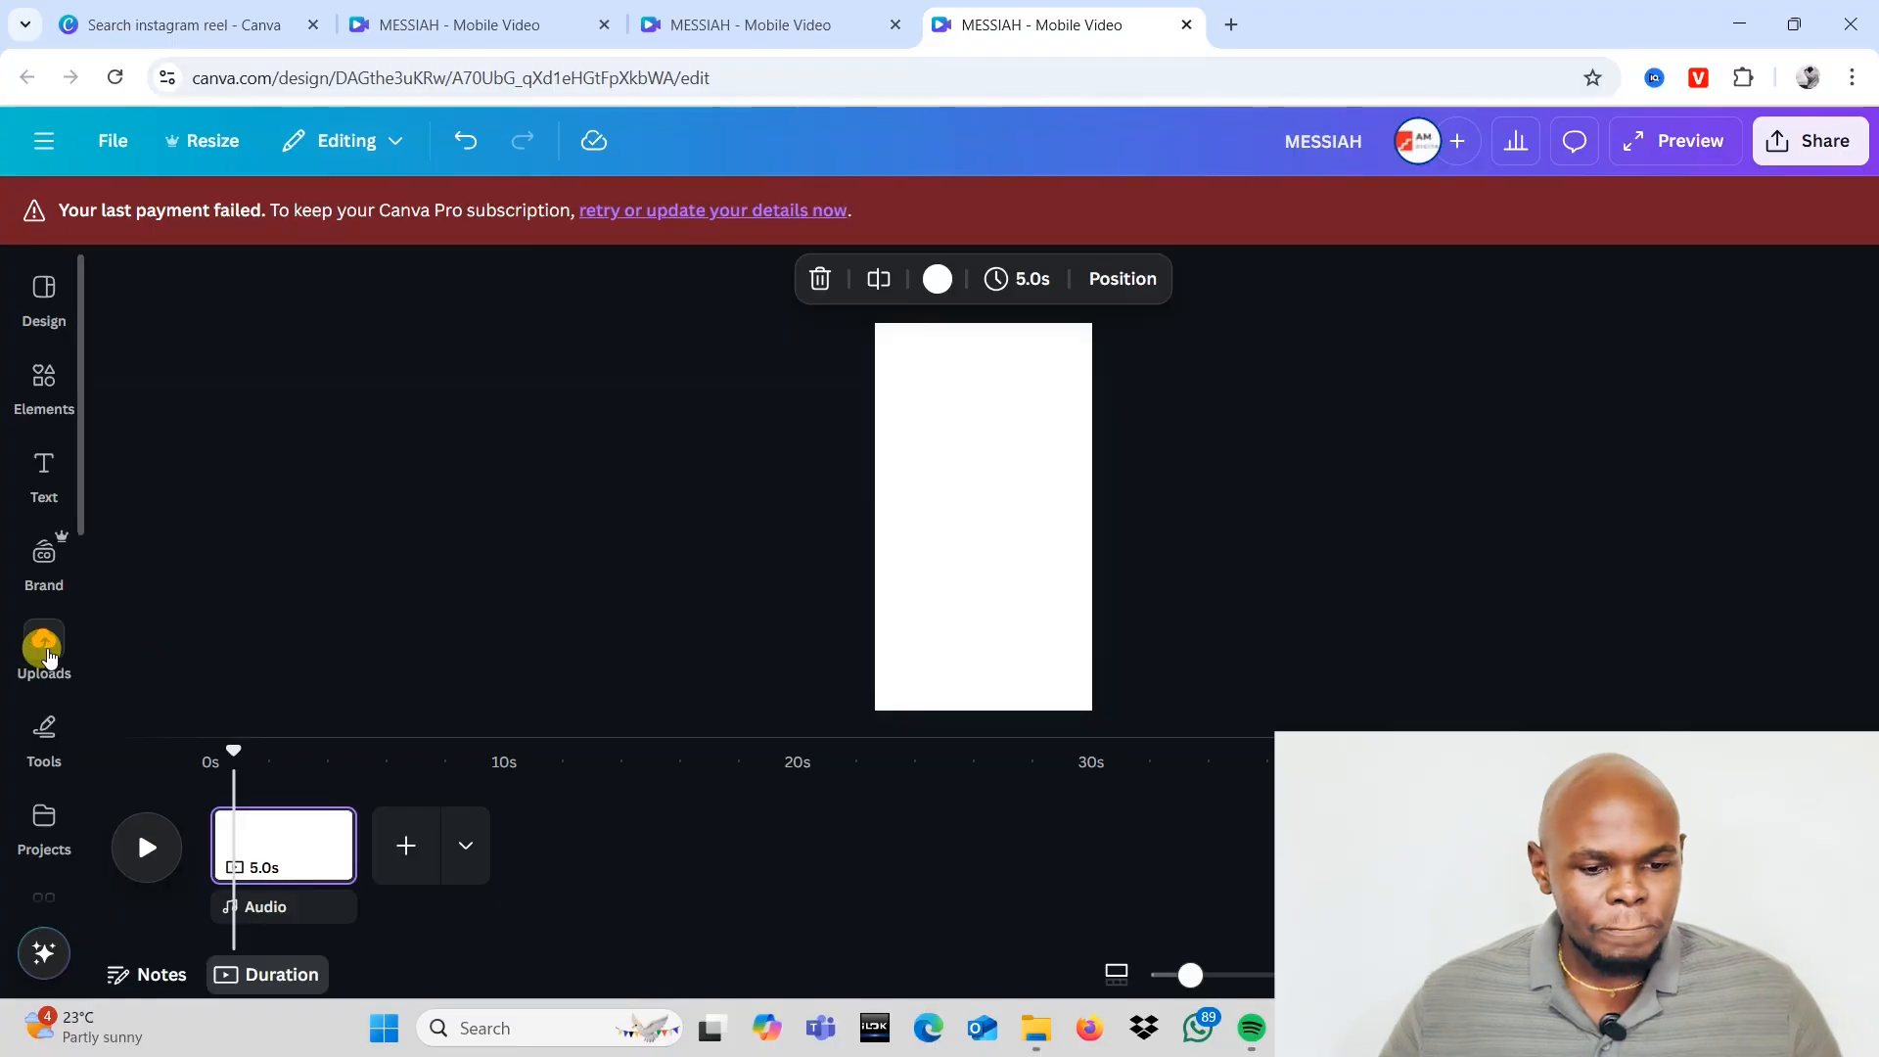
Step: Add the uploaded silhouette photo in the beanie to the blank page and enlarge it to cover the whole canvas
click(43, 645)
scroll(381, 626, down, 3)
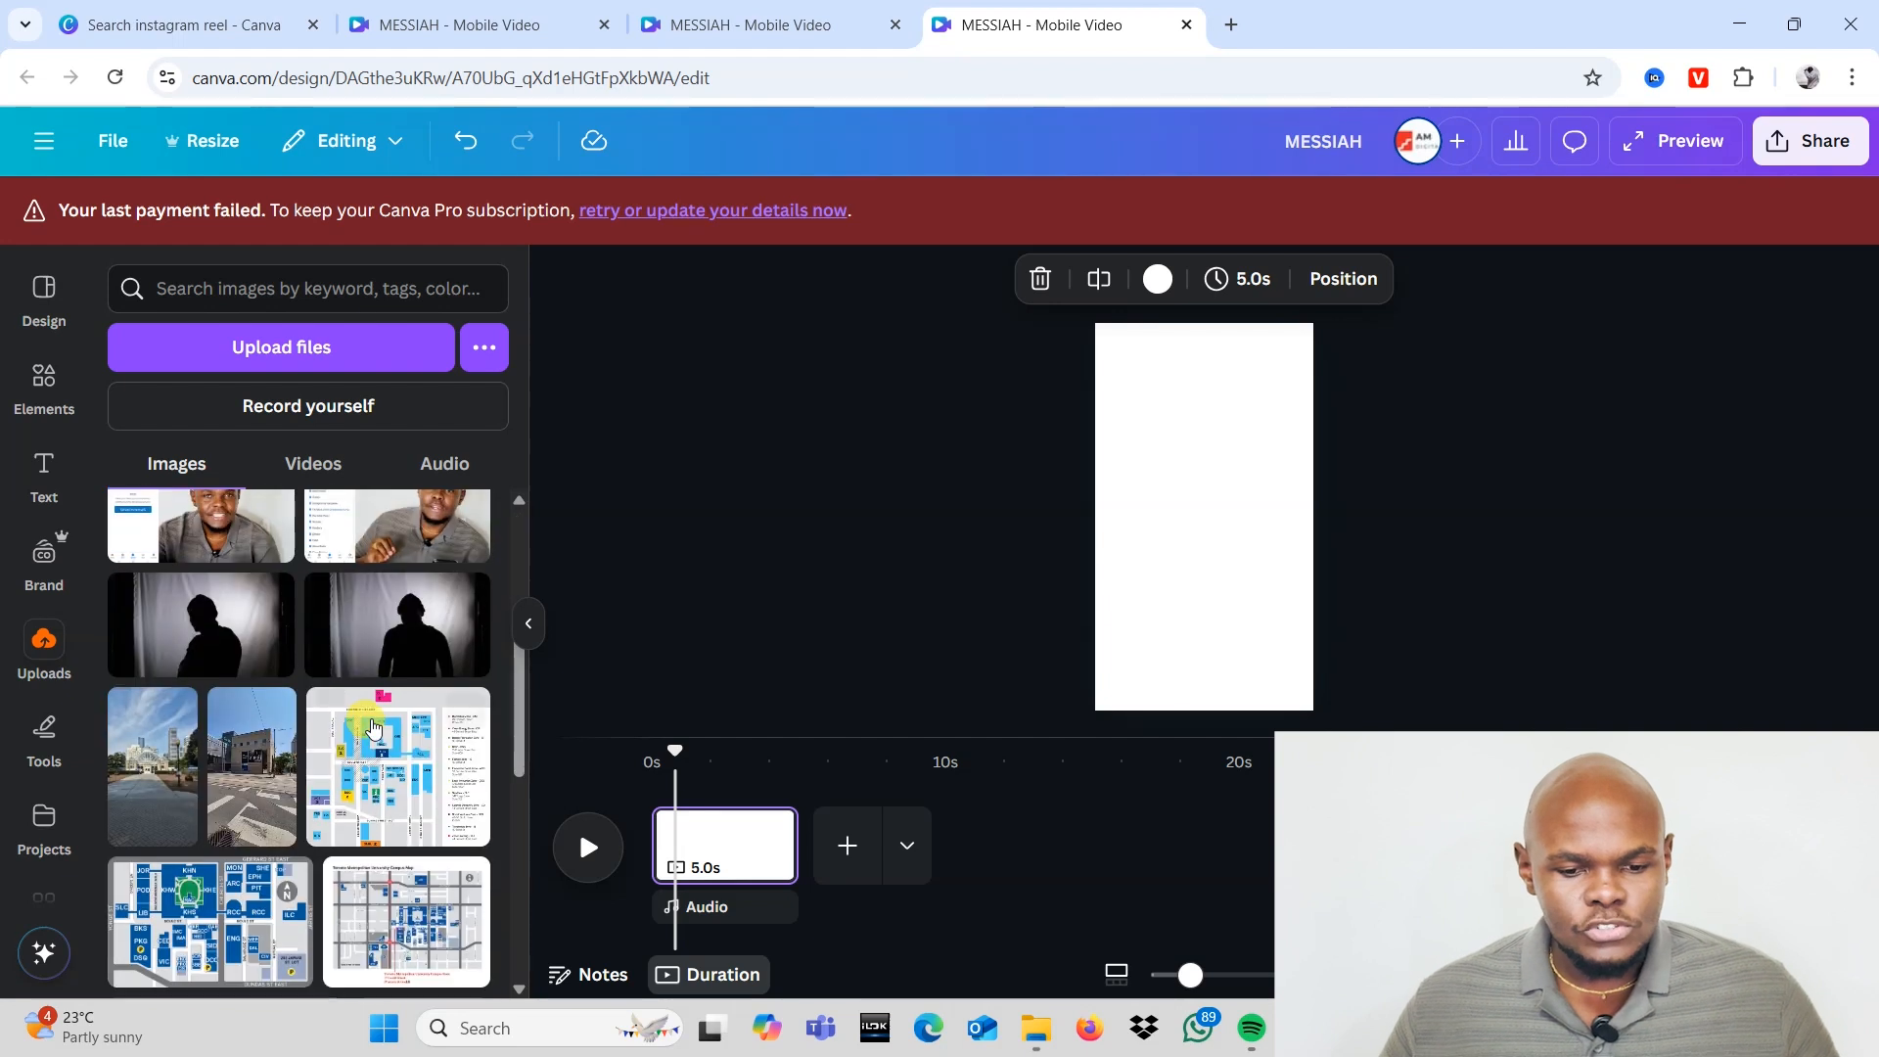
click(394, 623)
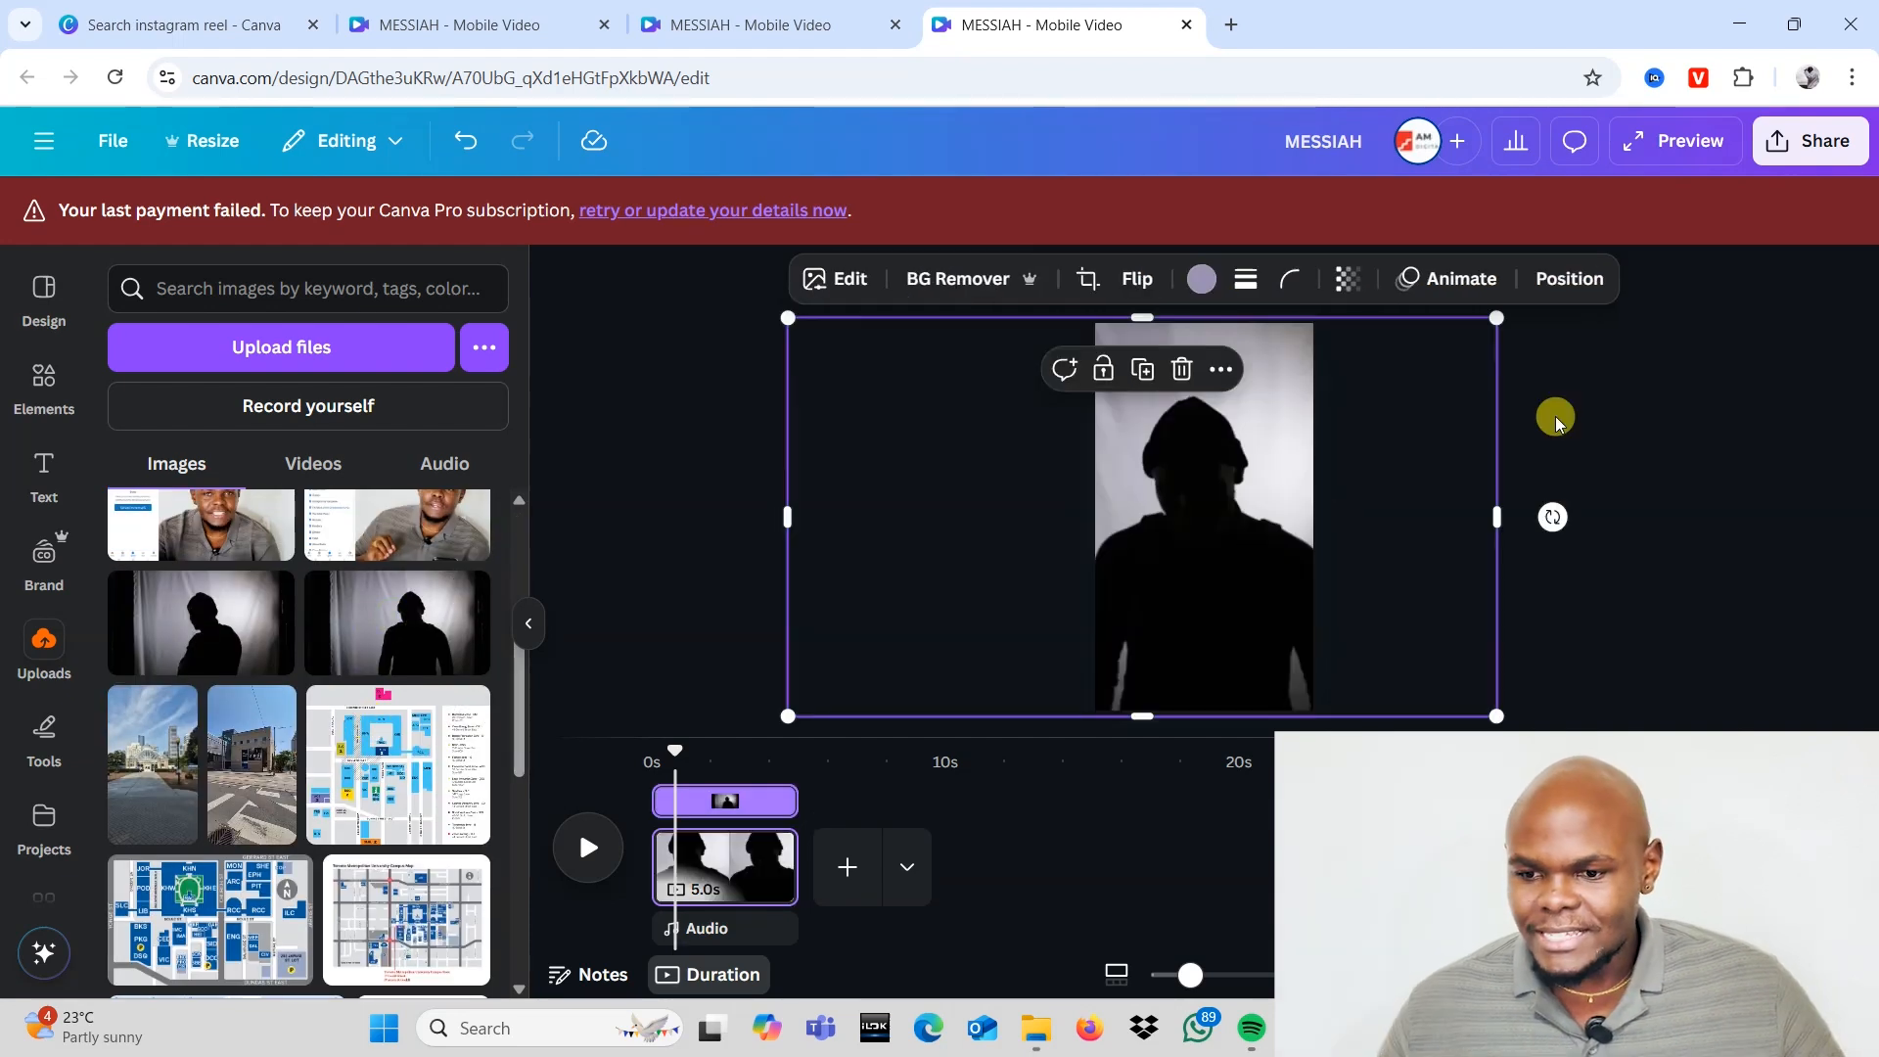
drag(1497, 318, 1636, 166)
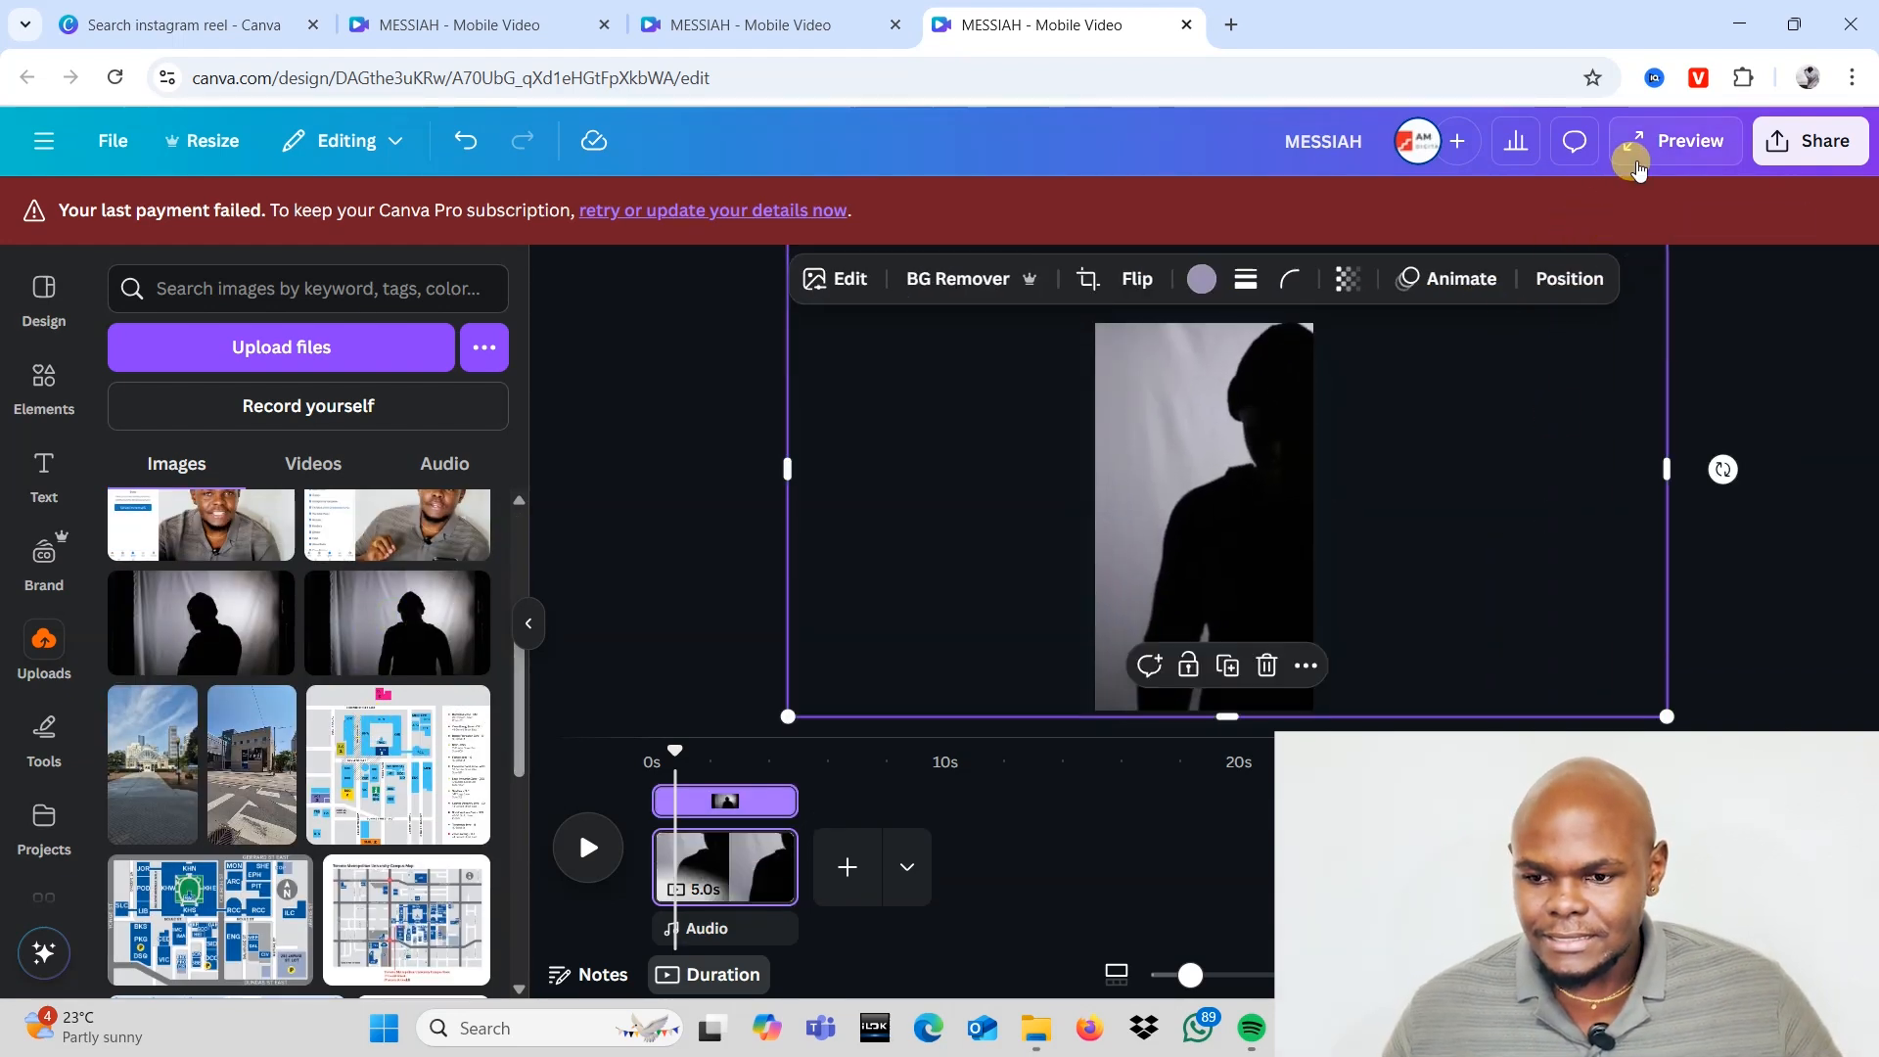
key(ctrl+z)
key(ctrl+z)
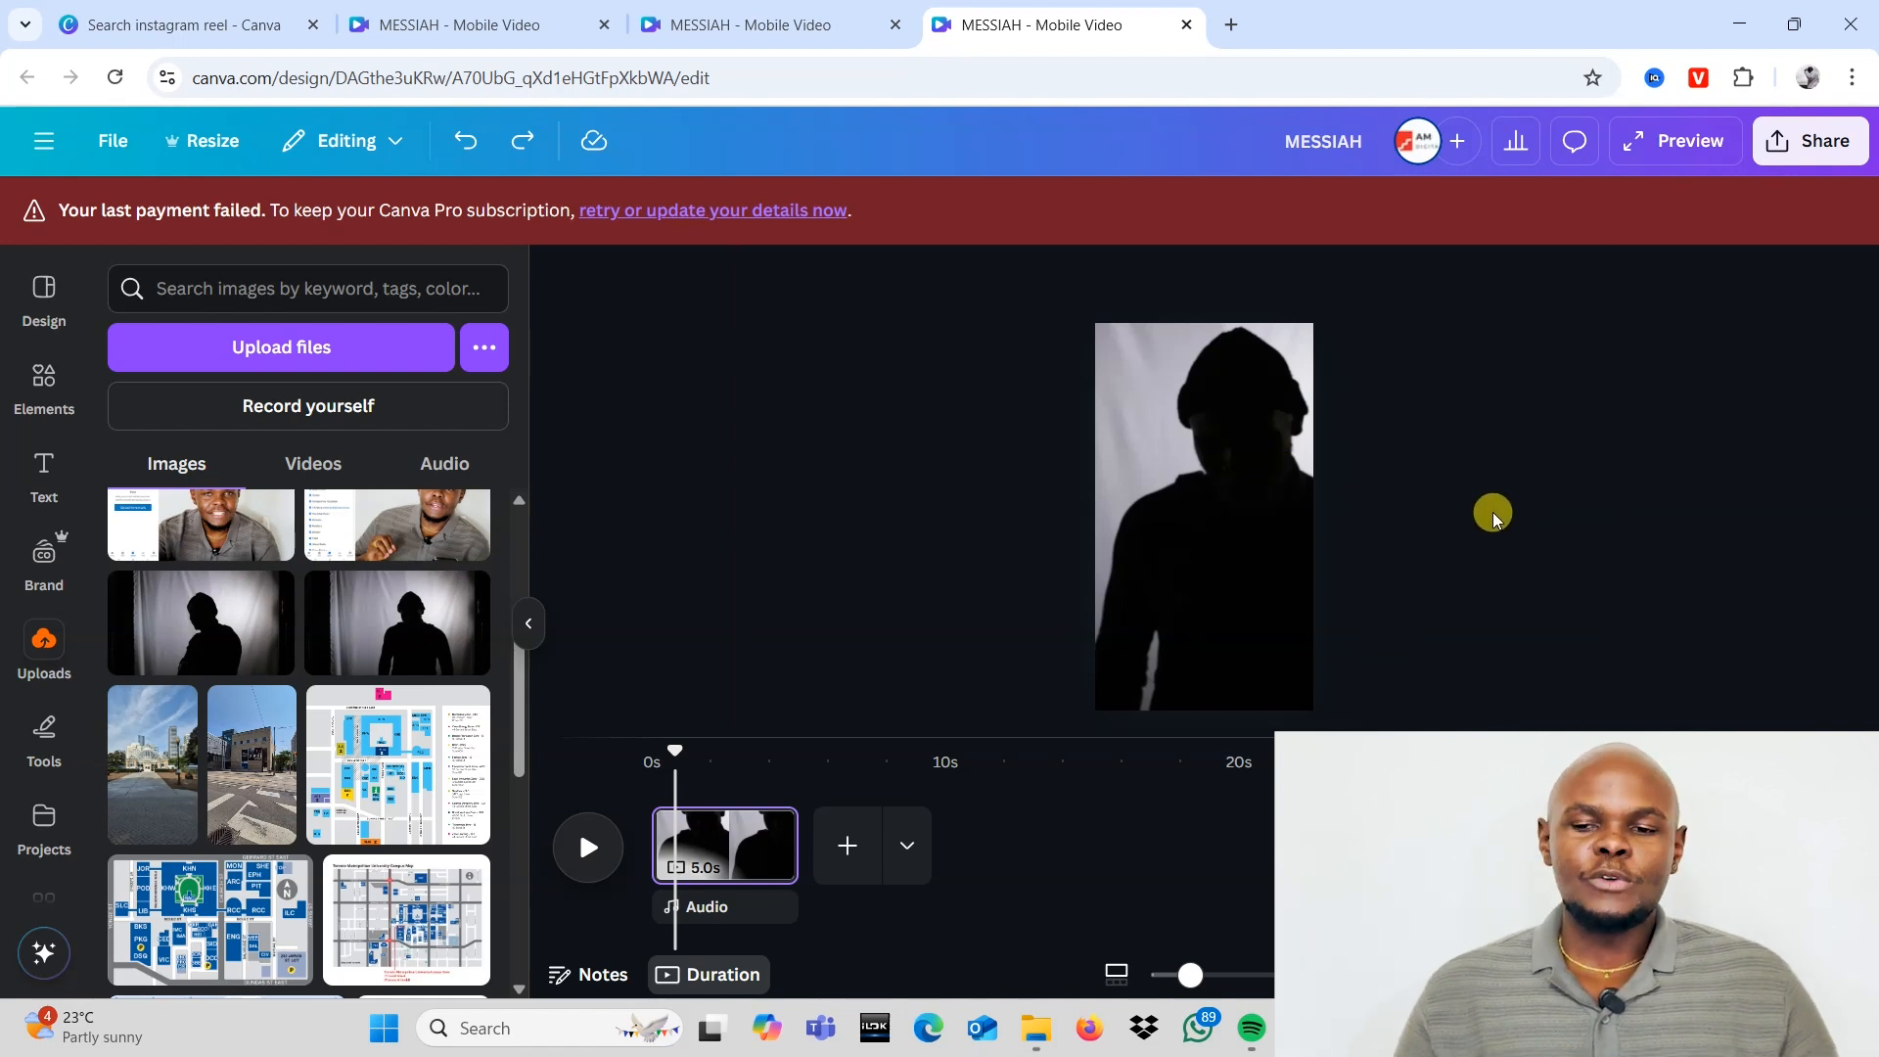
Step: Add the text MESSIAH over the silhouette in Fredoka at size 123 and look through the available fonts
key(t)
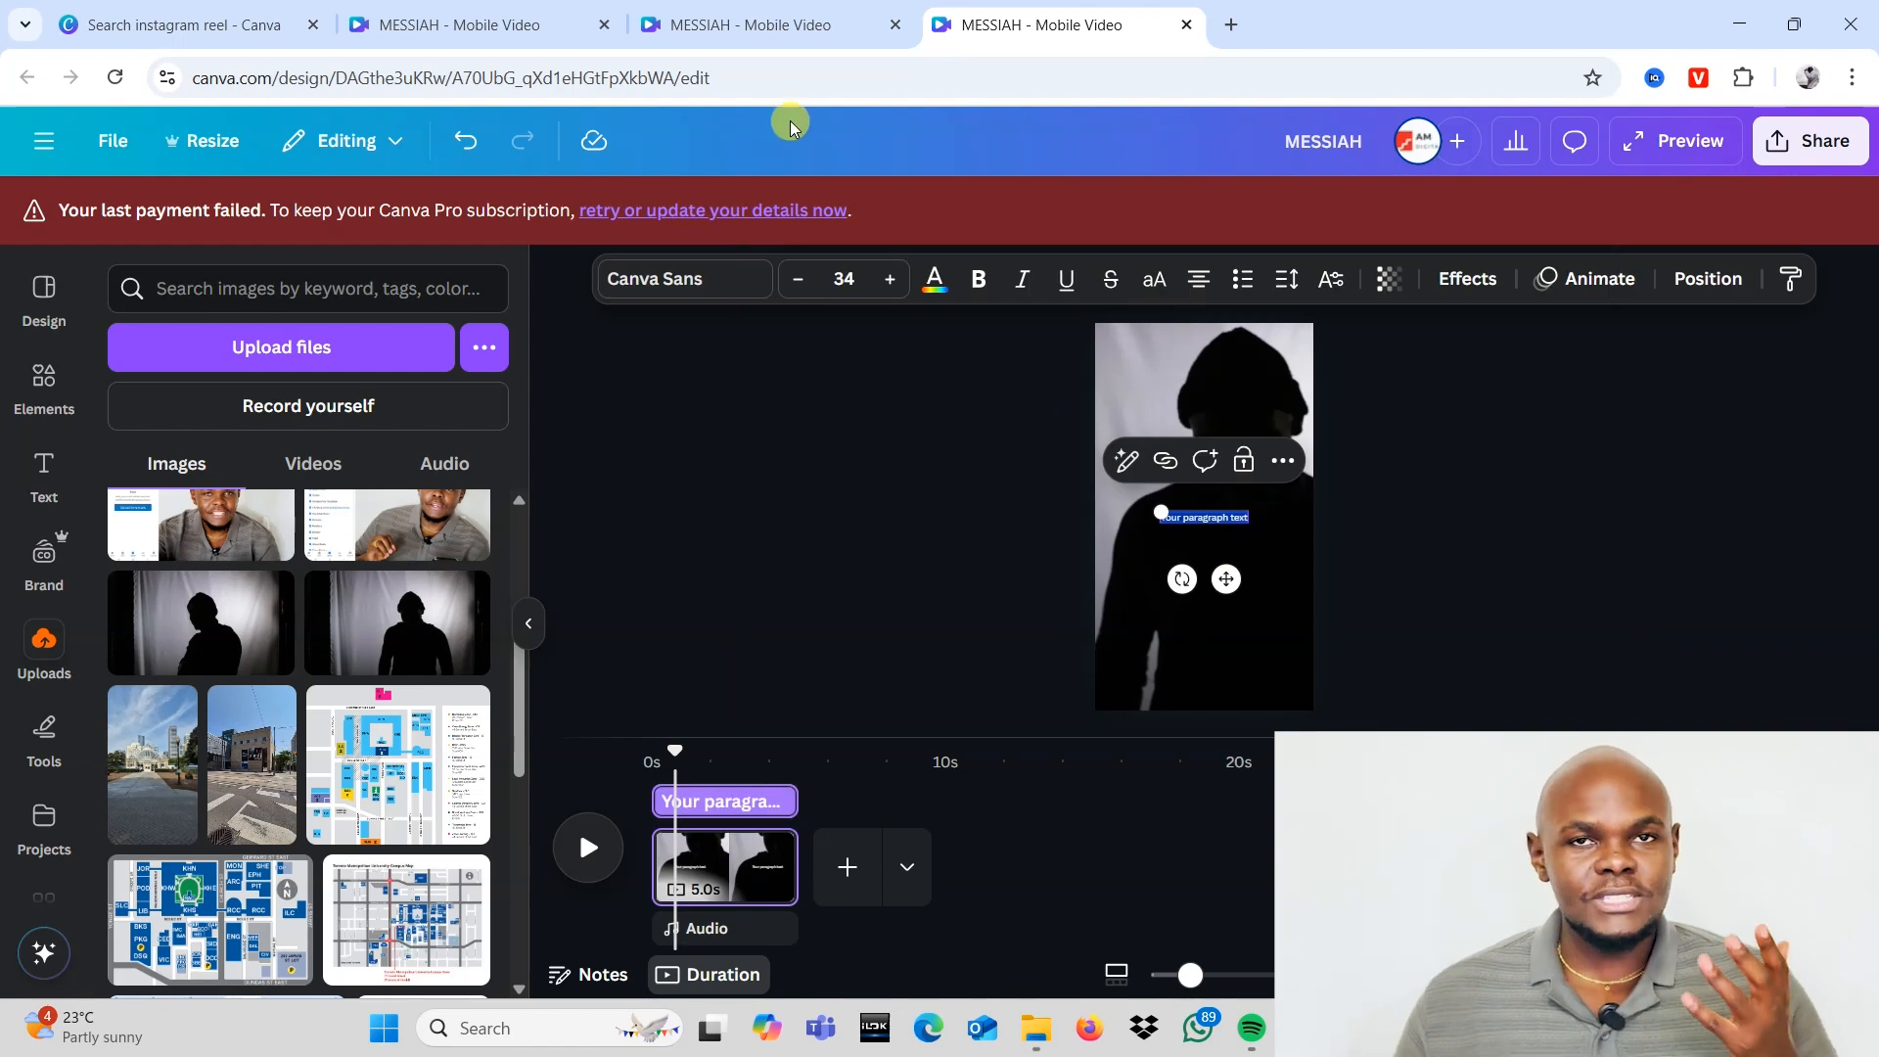
click(690, 278)
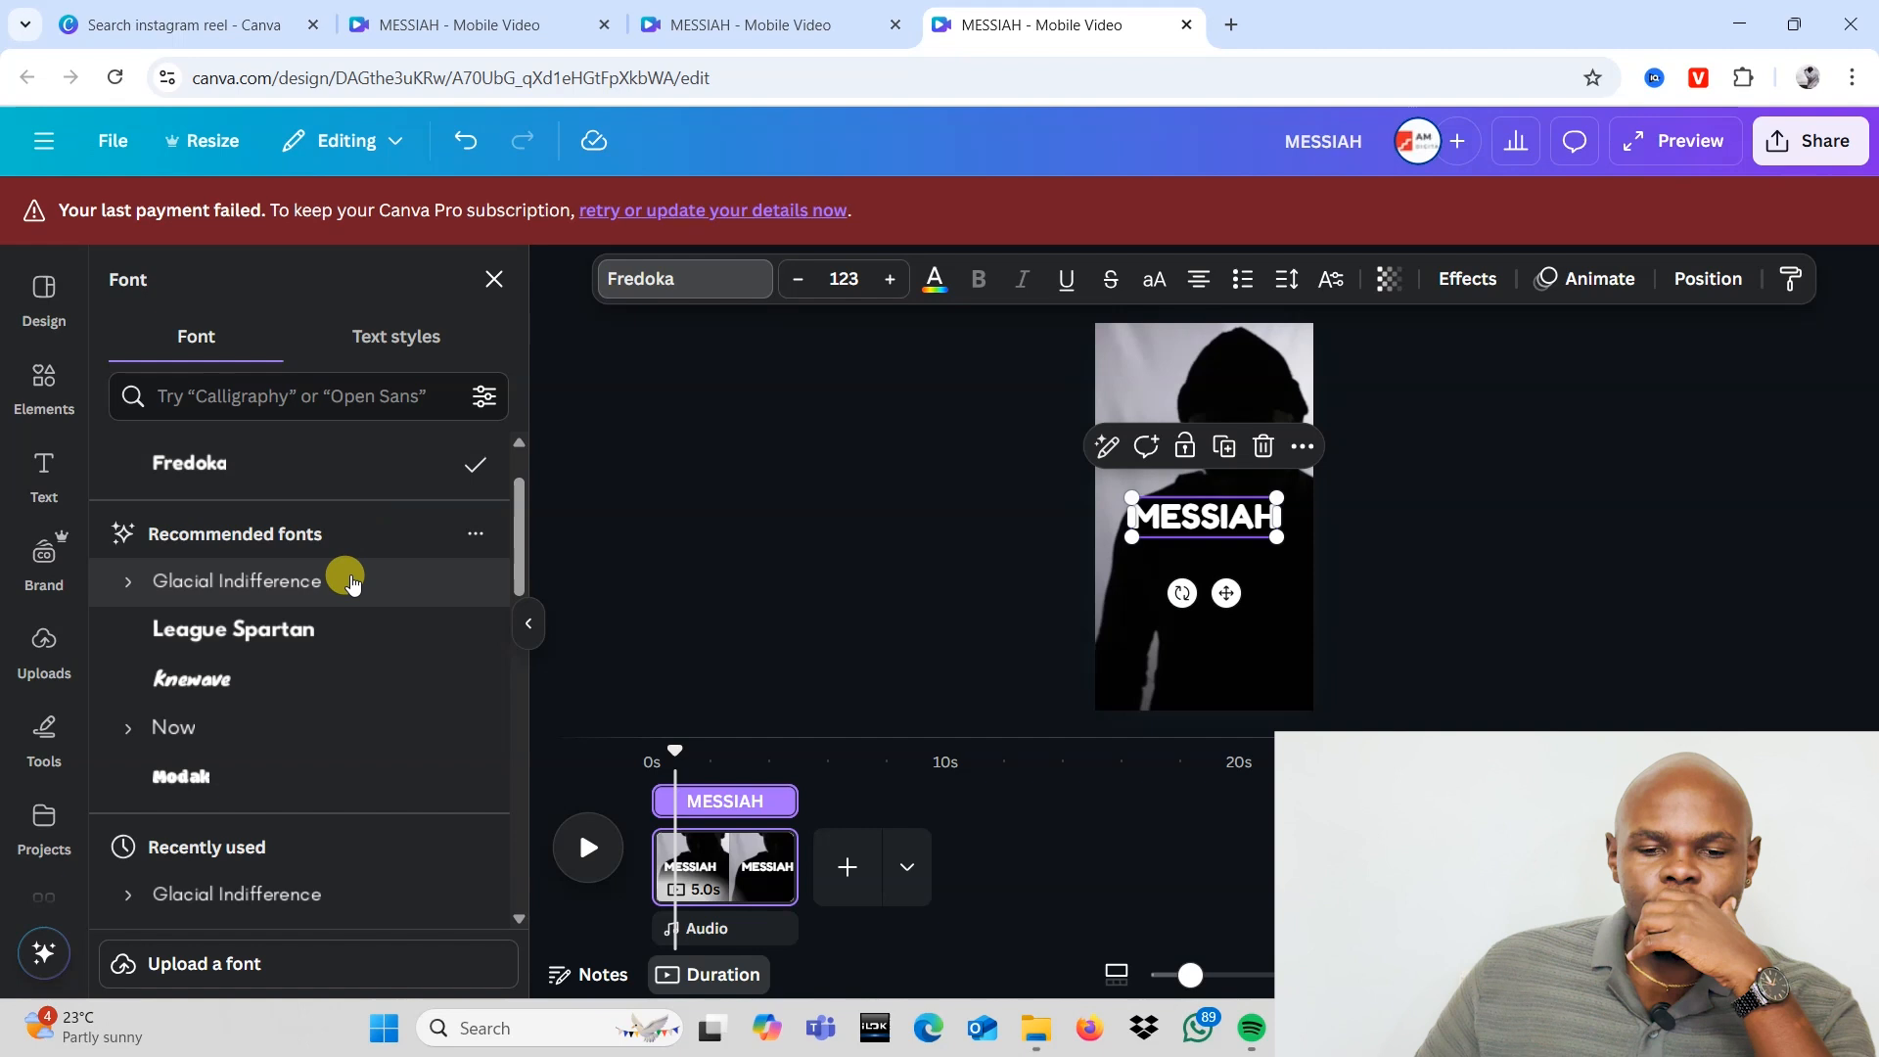
scroll(356, 677, down, 3)
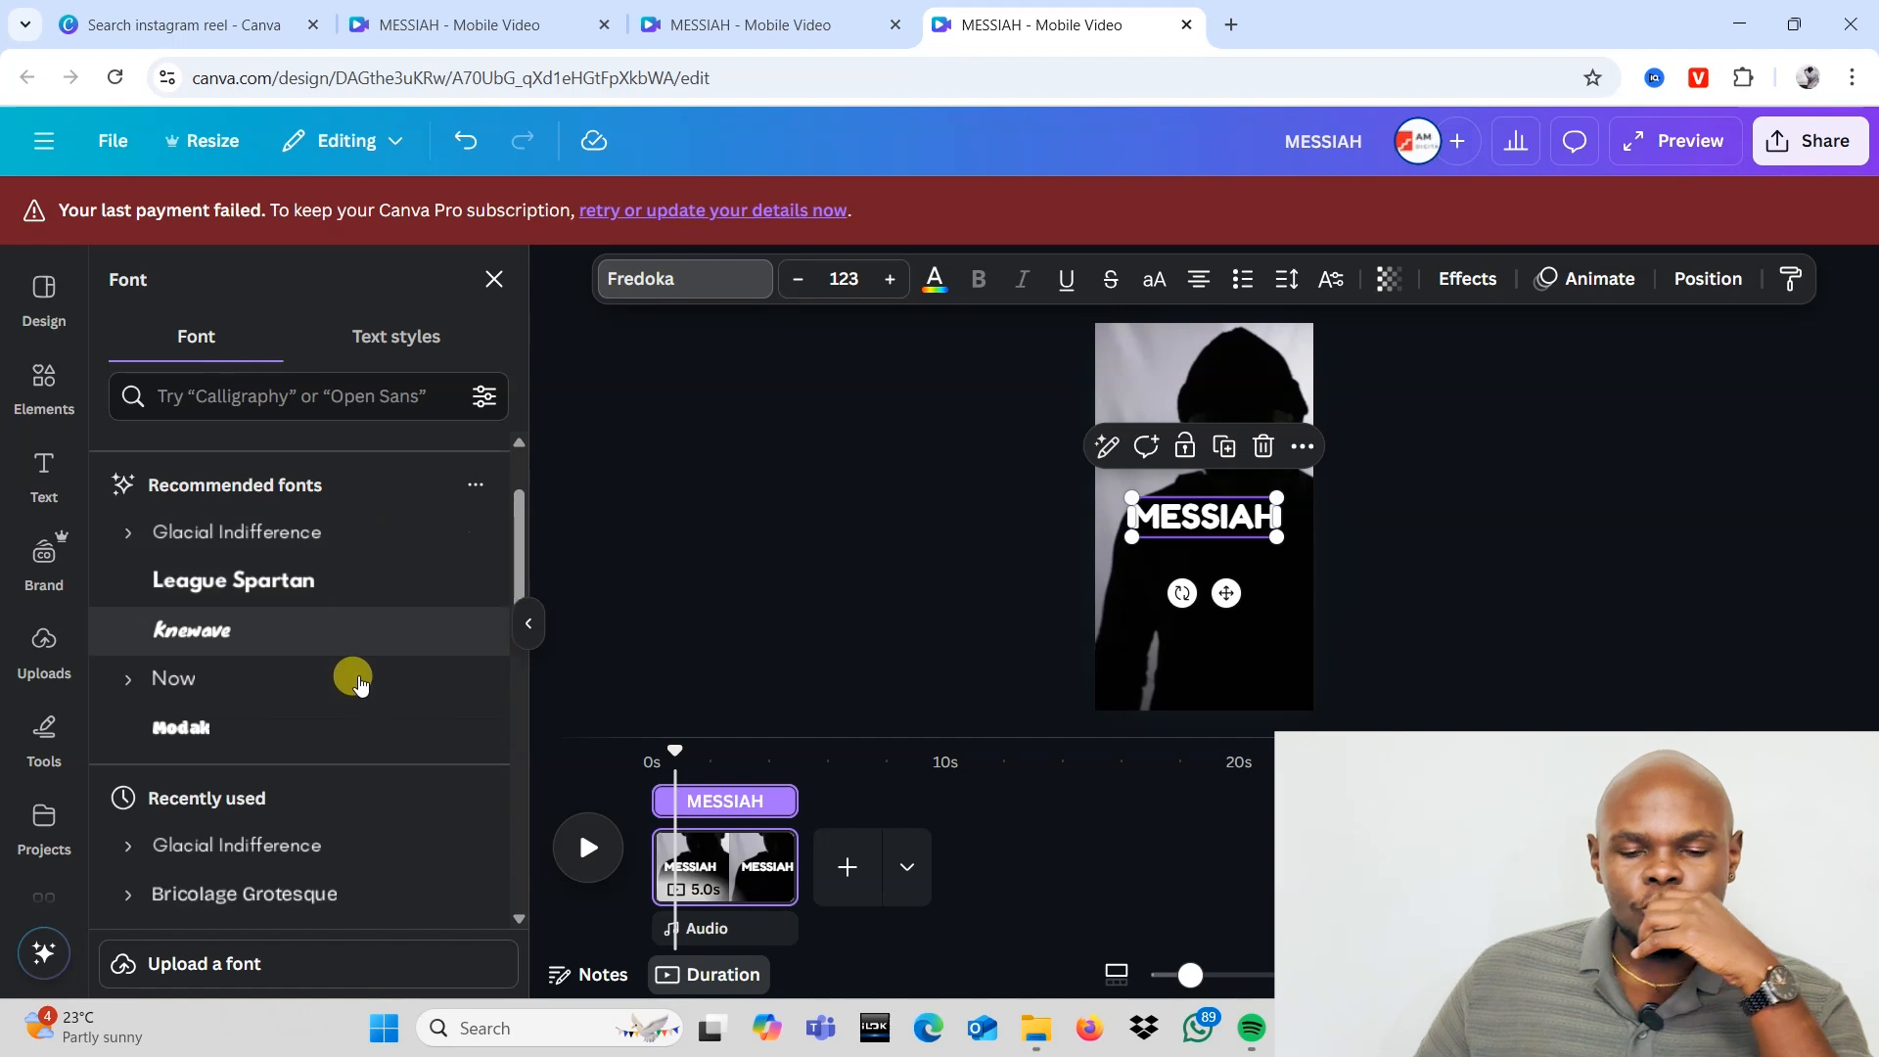
scroll(357, 681, down, 1)
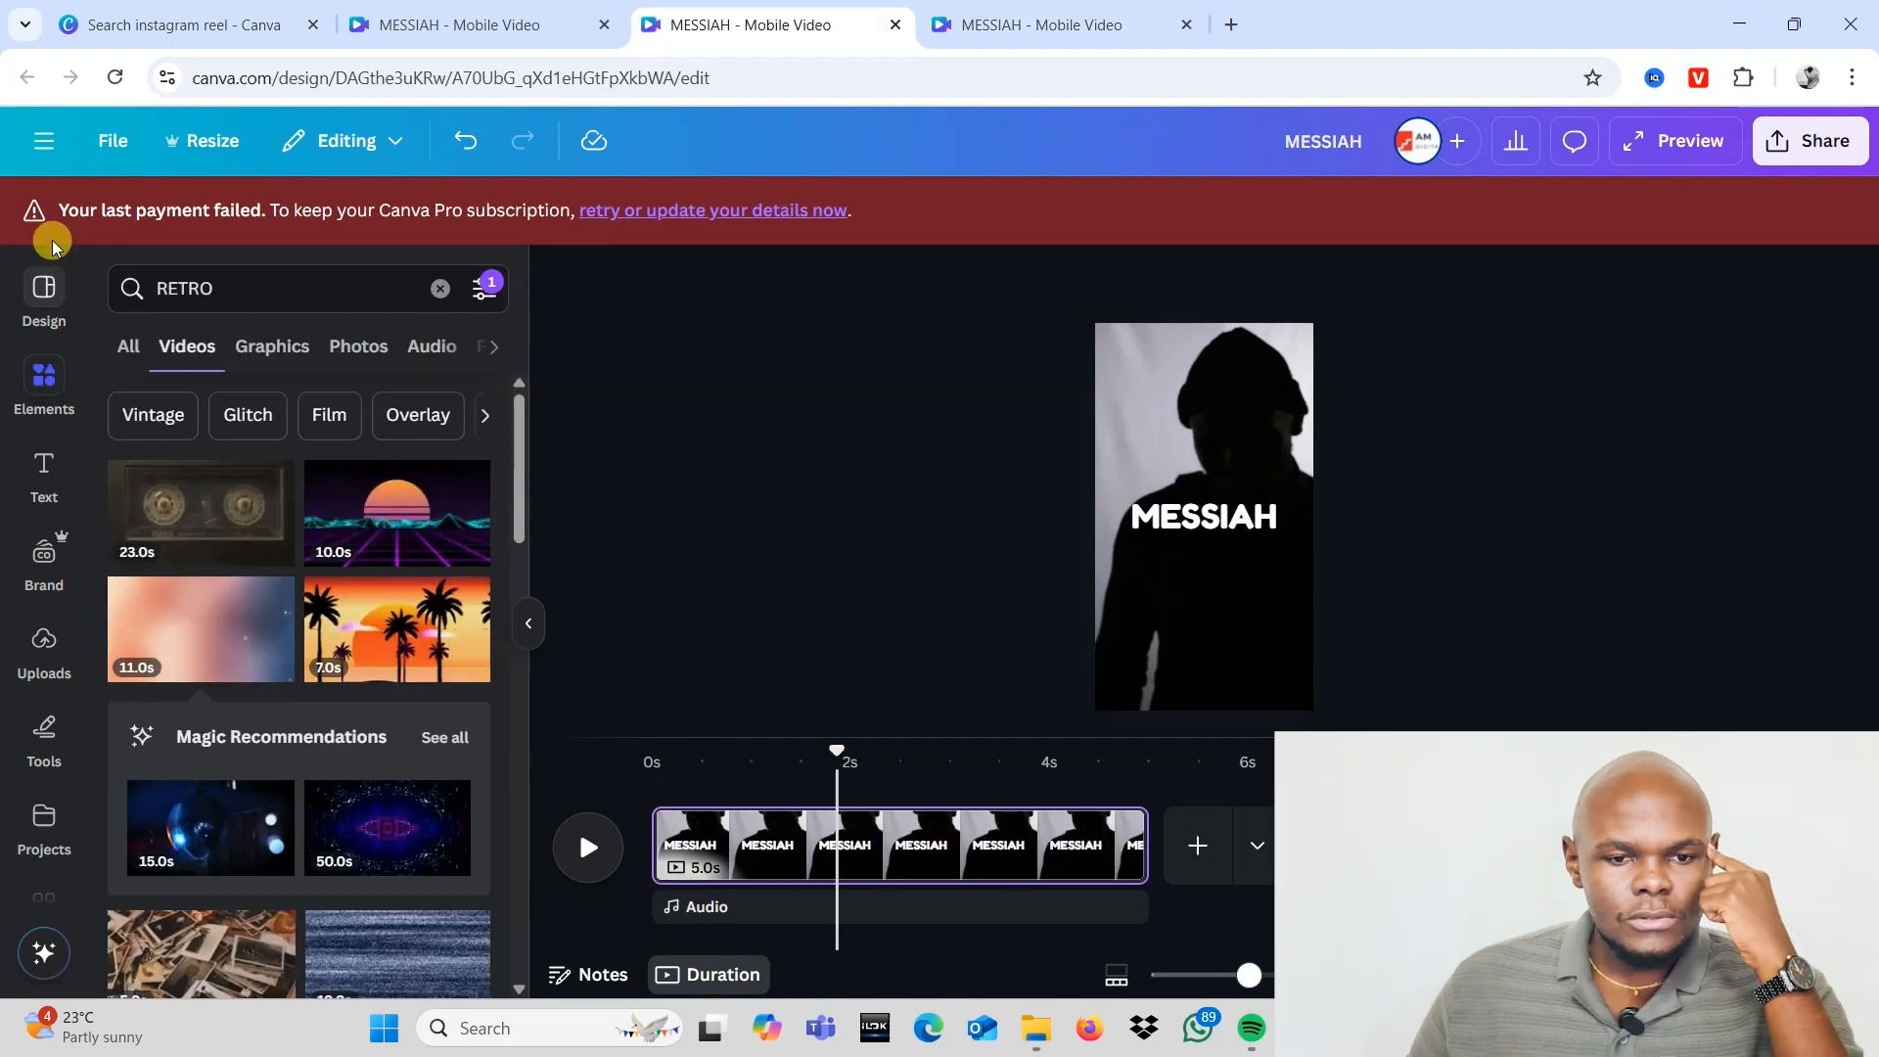
Step: Open the recent design Raven Gothic Music Album Cover Art and check which font its red raven title uses
click(47, 143)
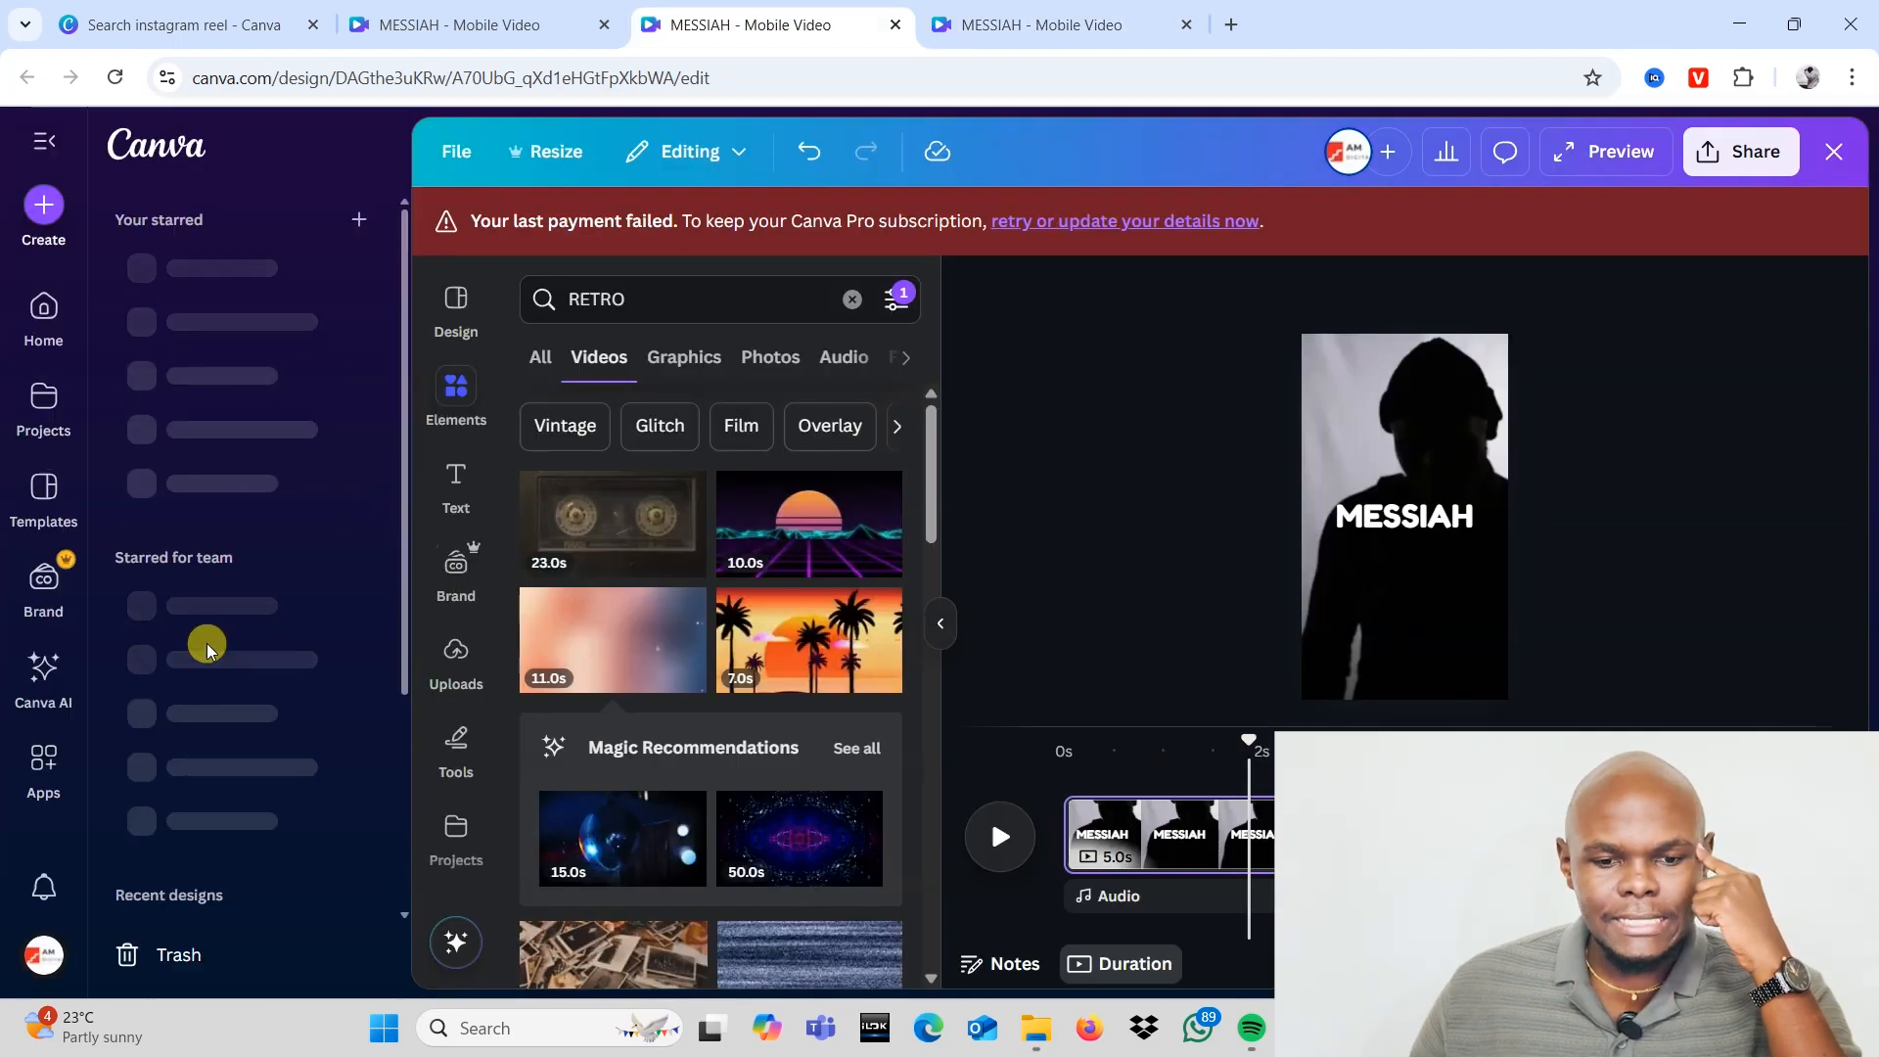
click(184, 870)
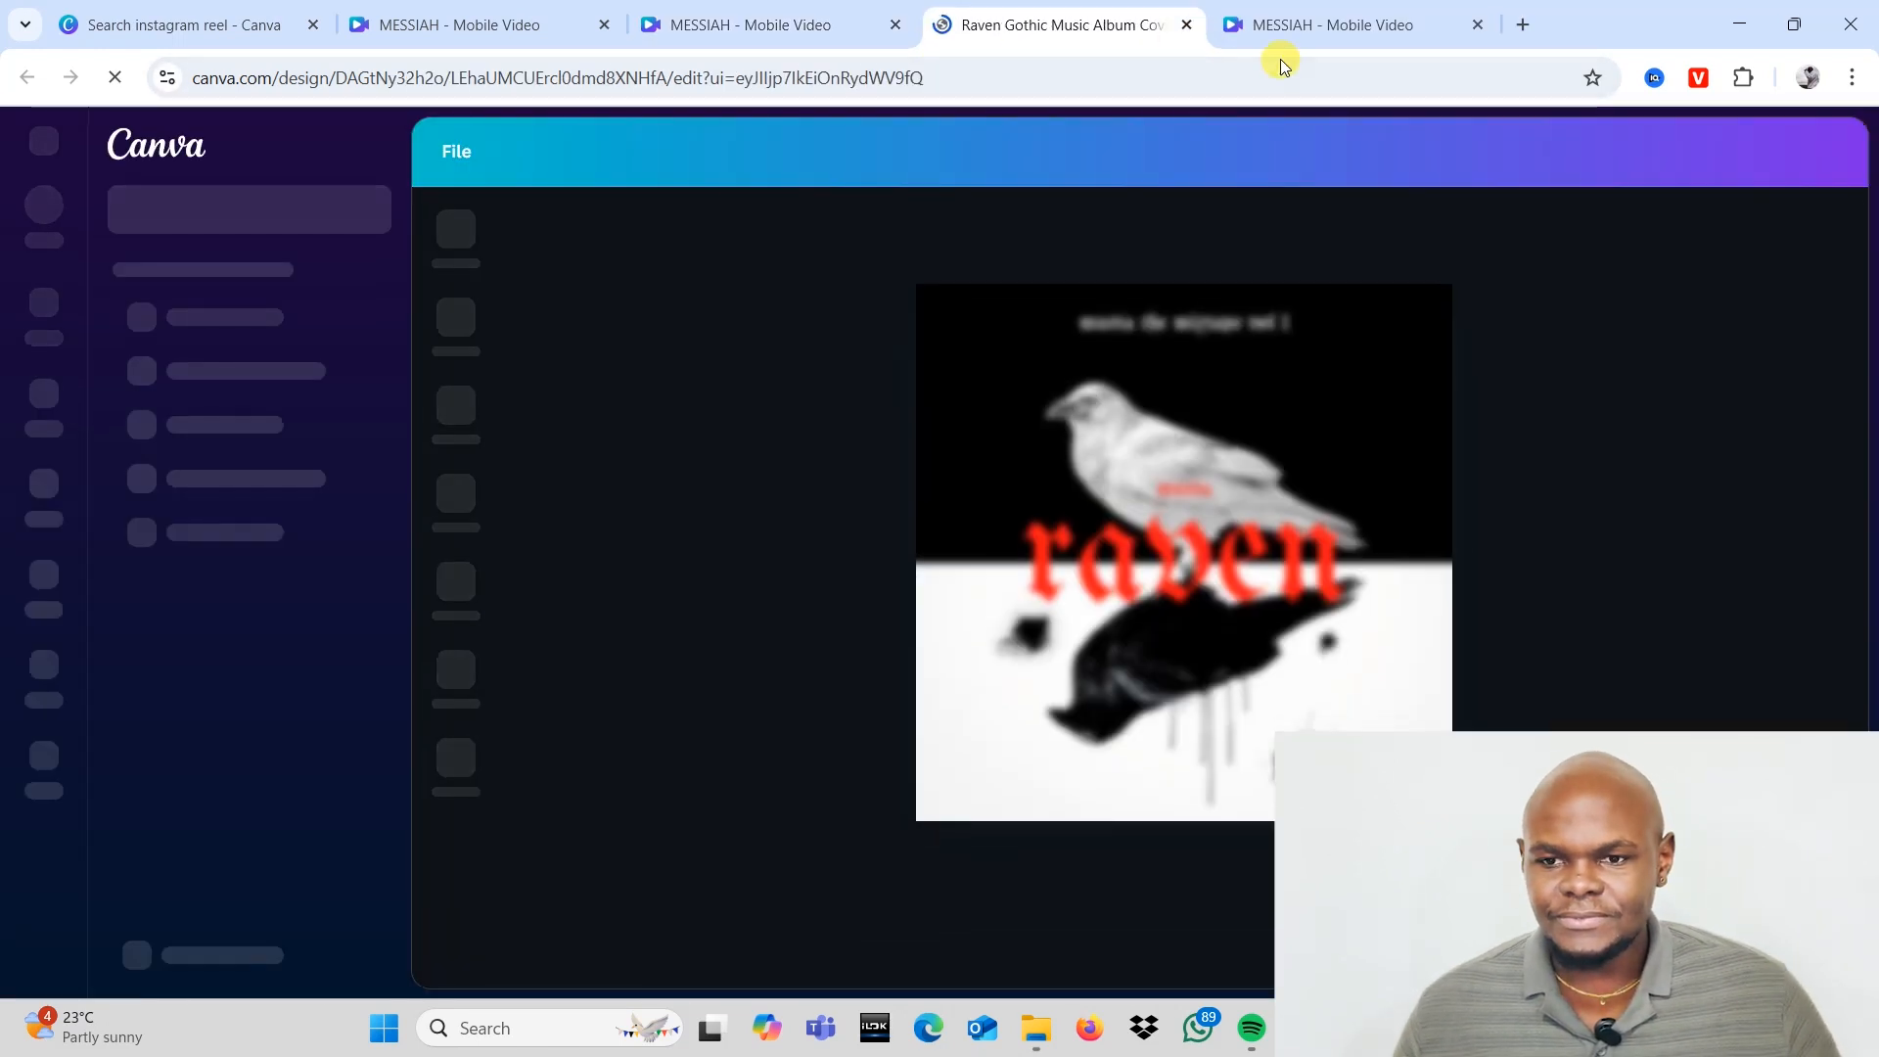
click(1184, 548)
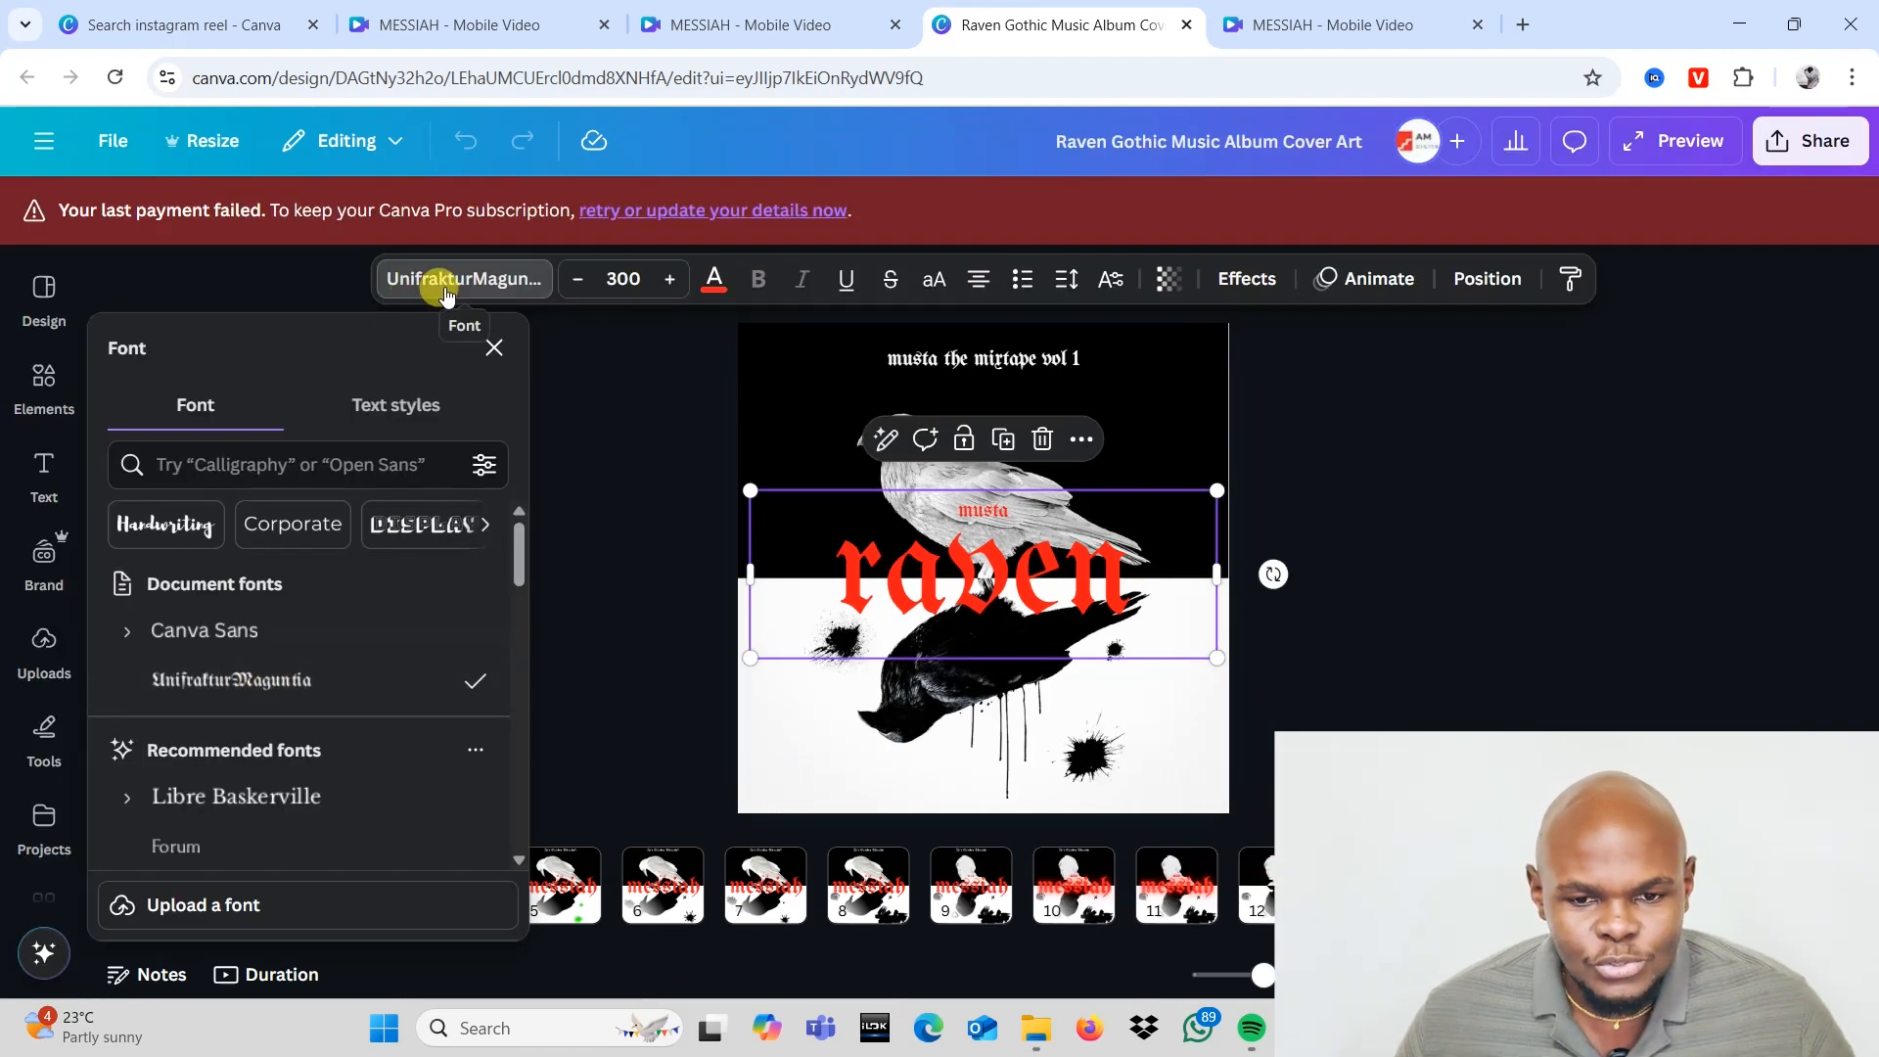
Step: Return to the silhouette video design and change the MESSIAH title's font to UnifrakturMaguntia
click(1306, 30)
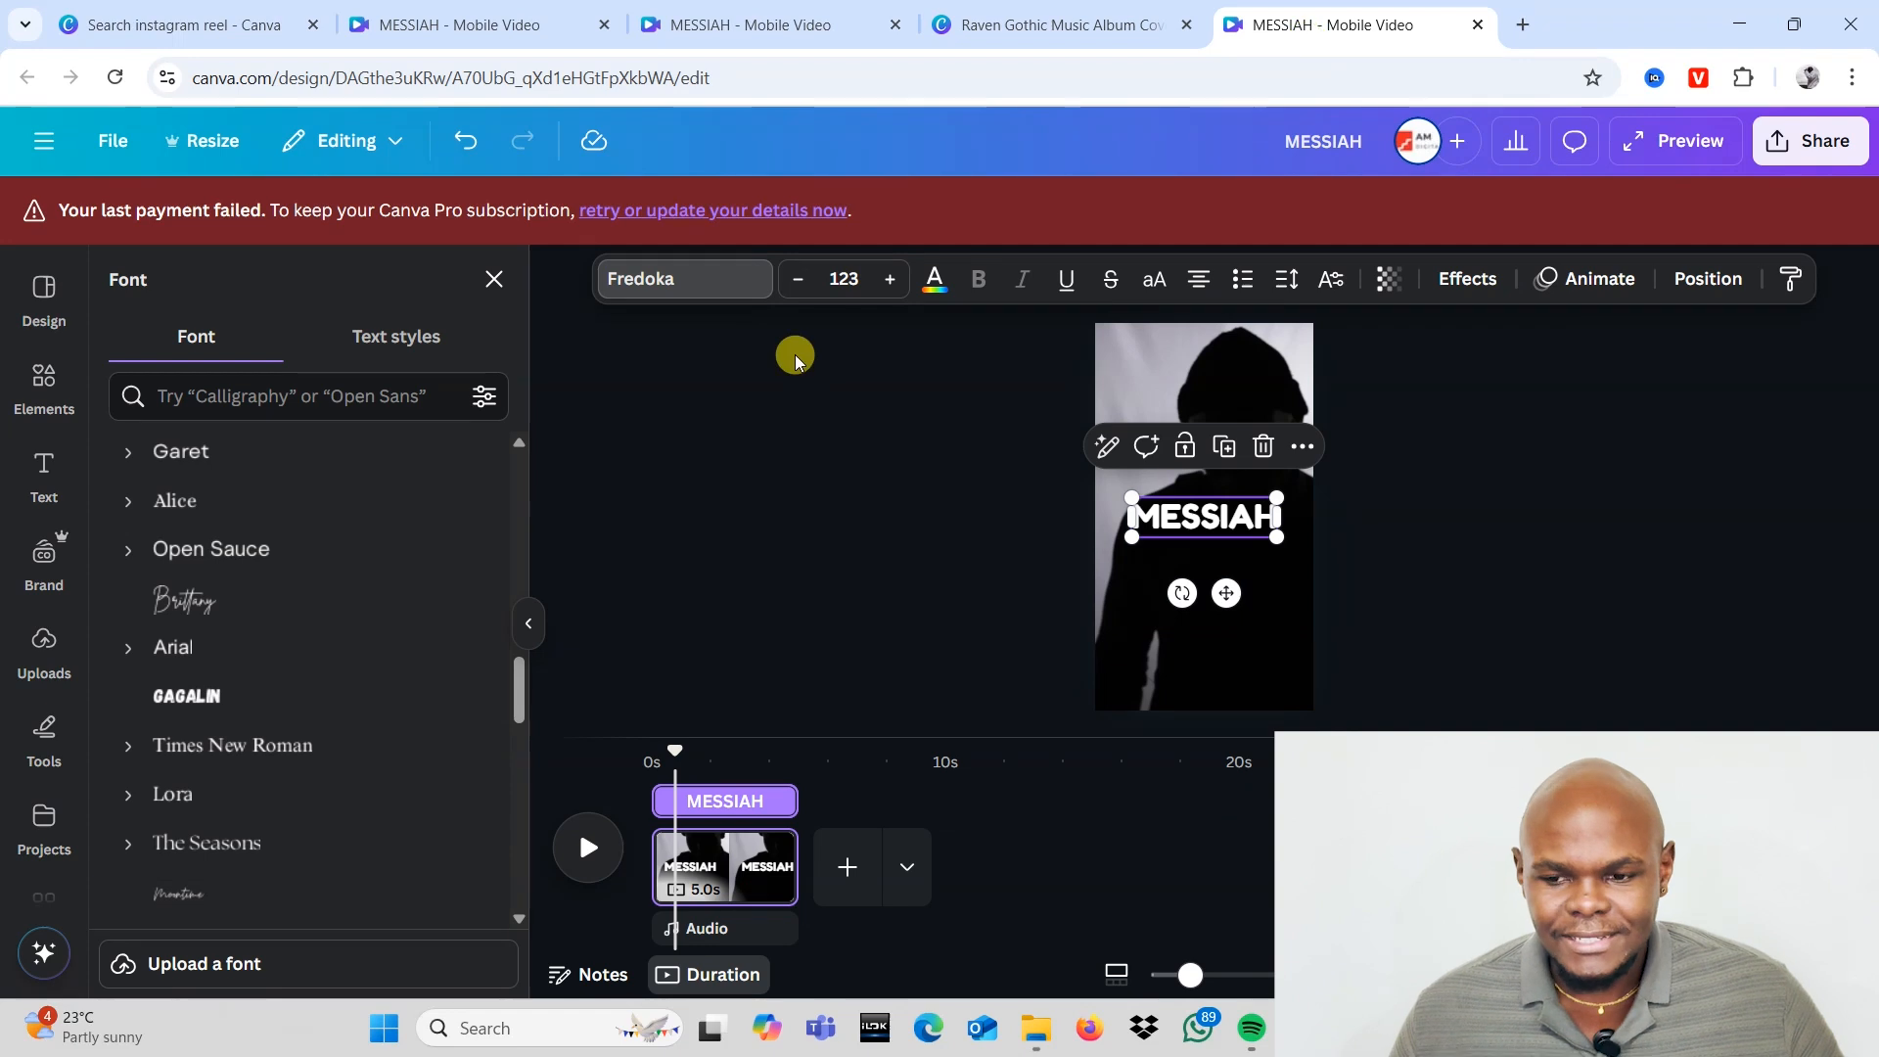
click(280, 396)
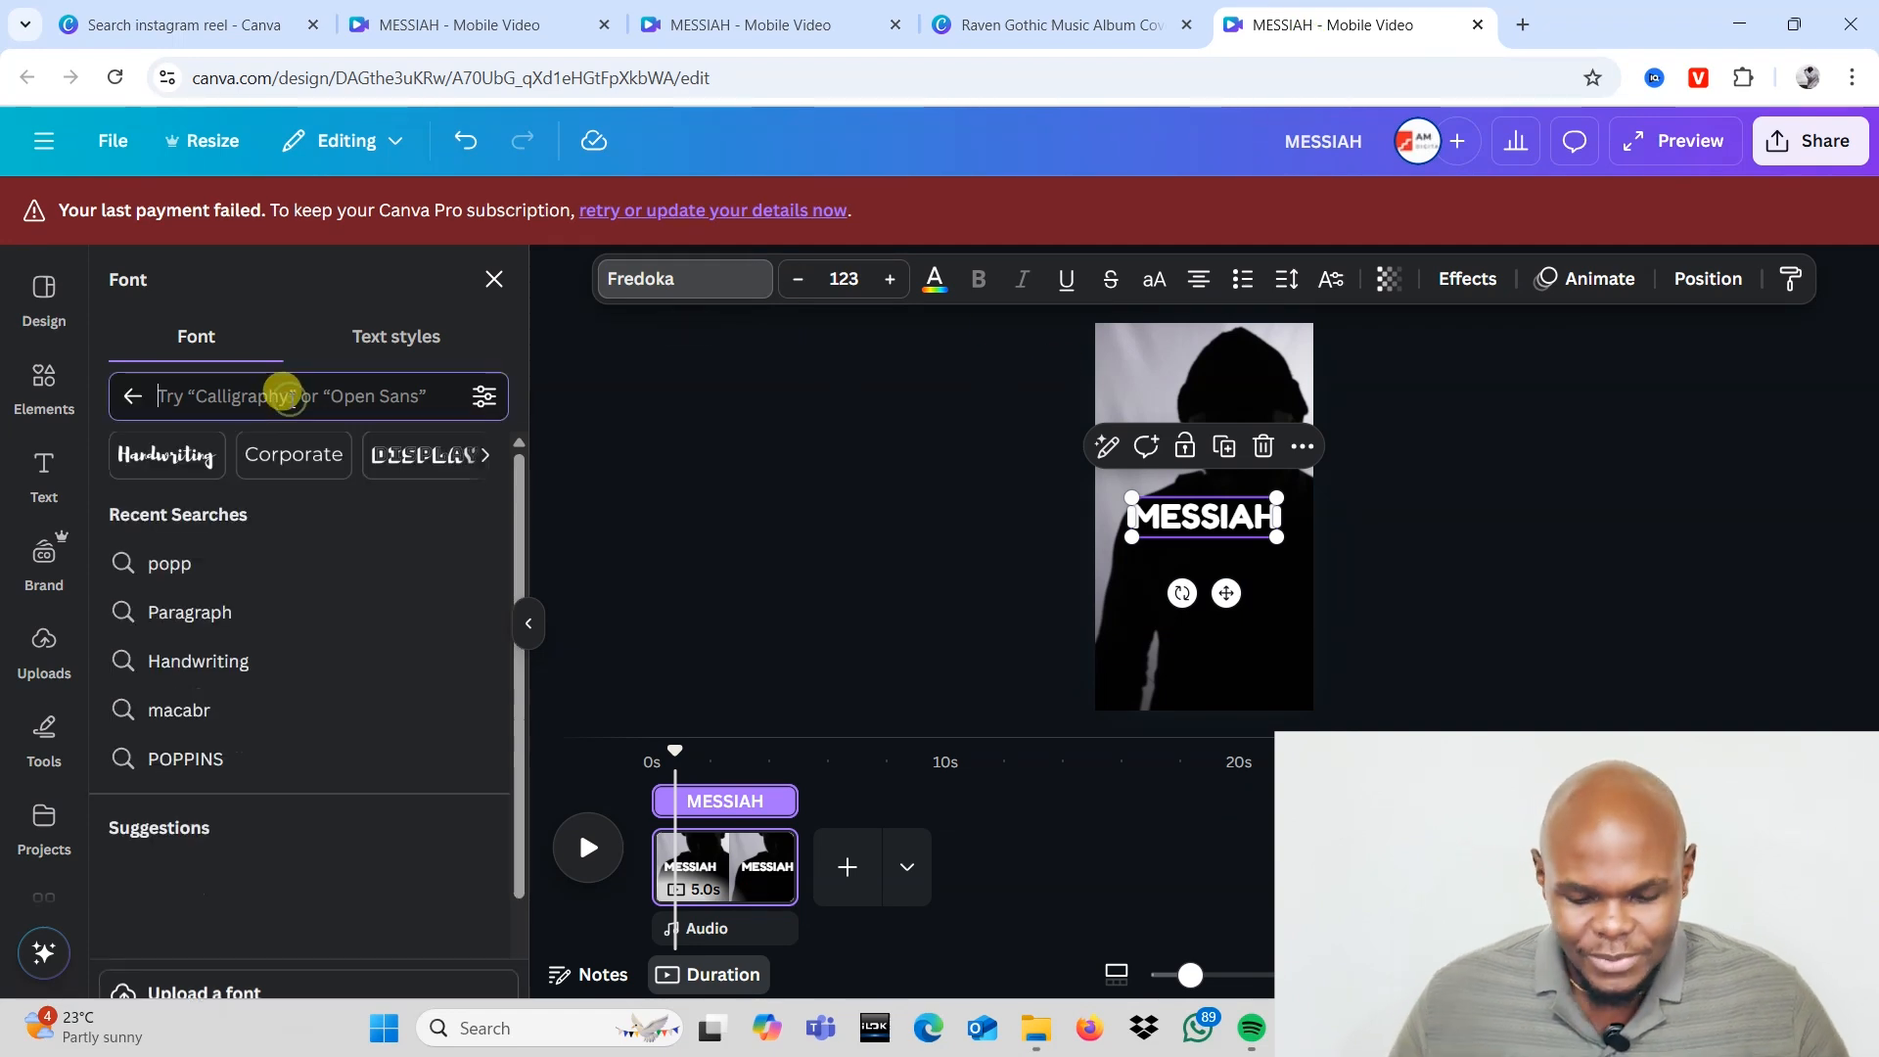
text(UNIFRAK)
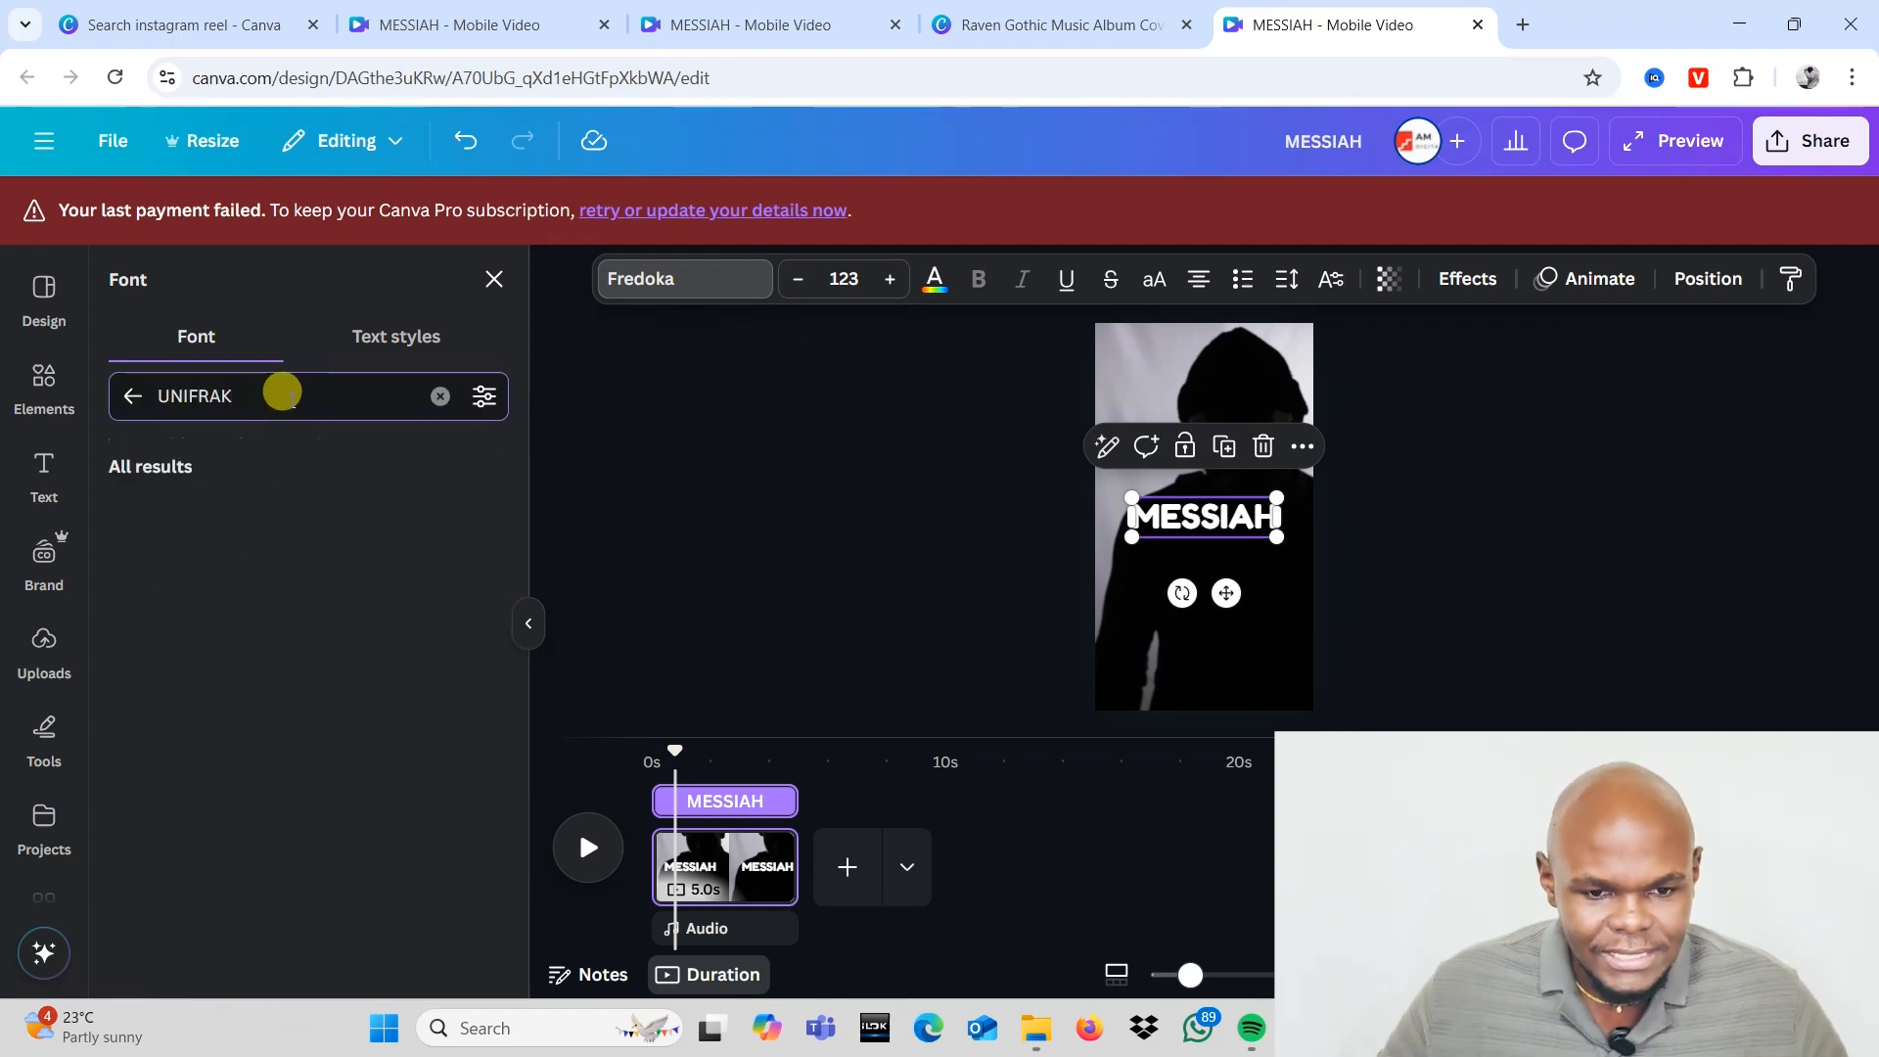
click(198, 510)
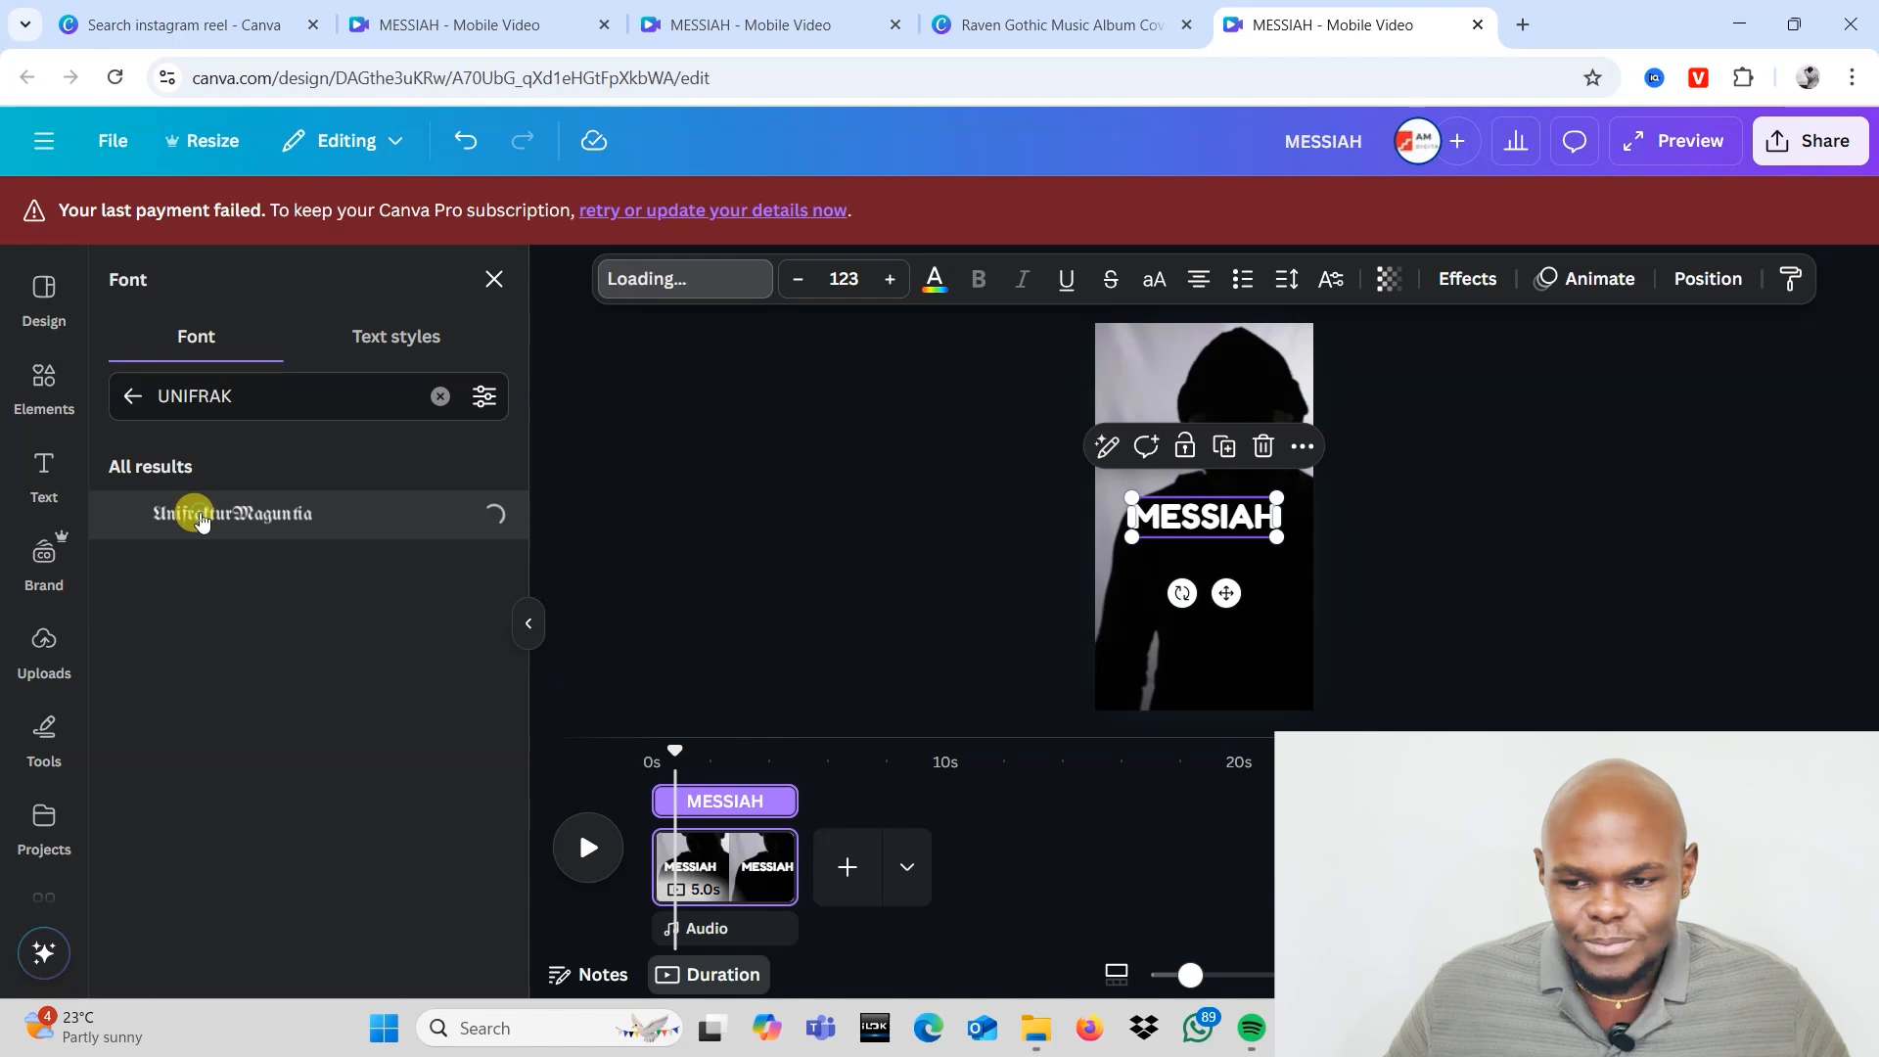
Step: Replace the title text with lowercase messiah
double_click(1282, 525)
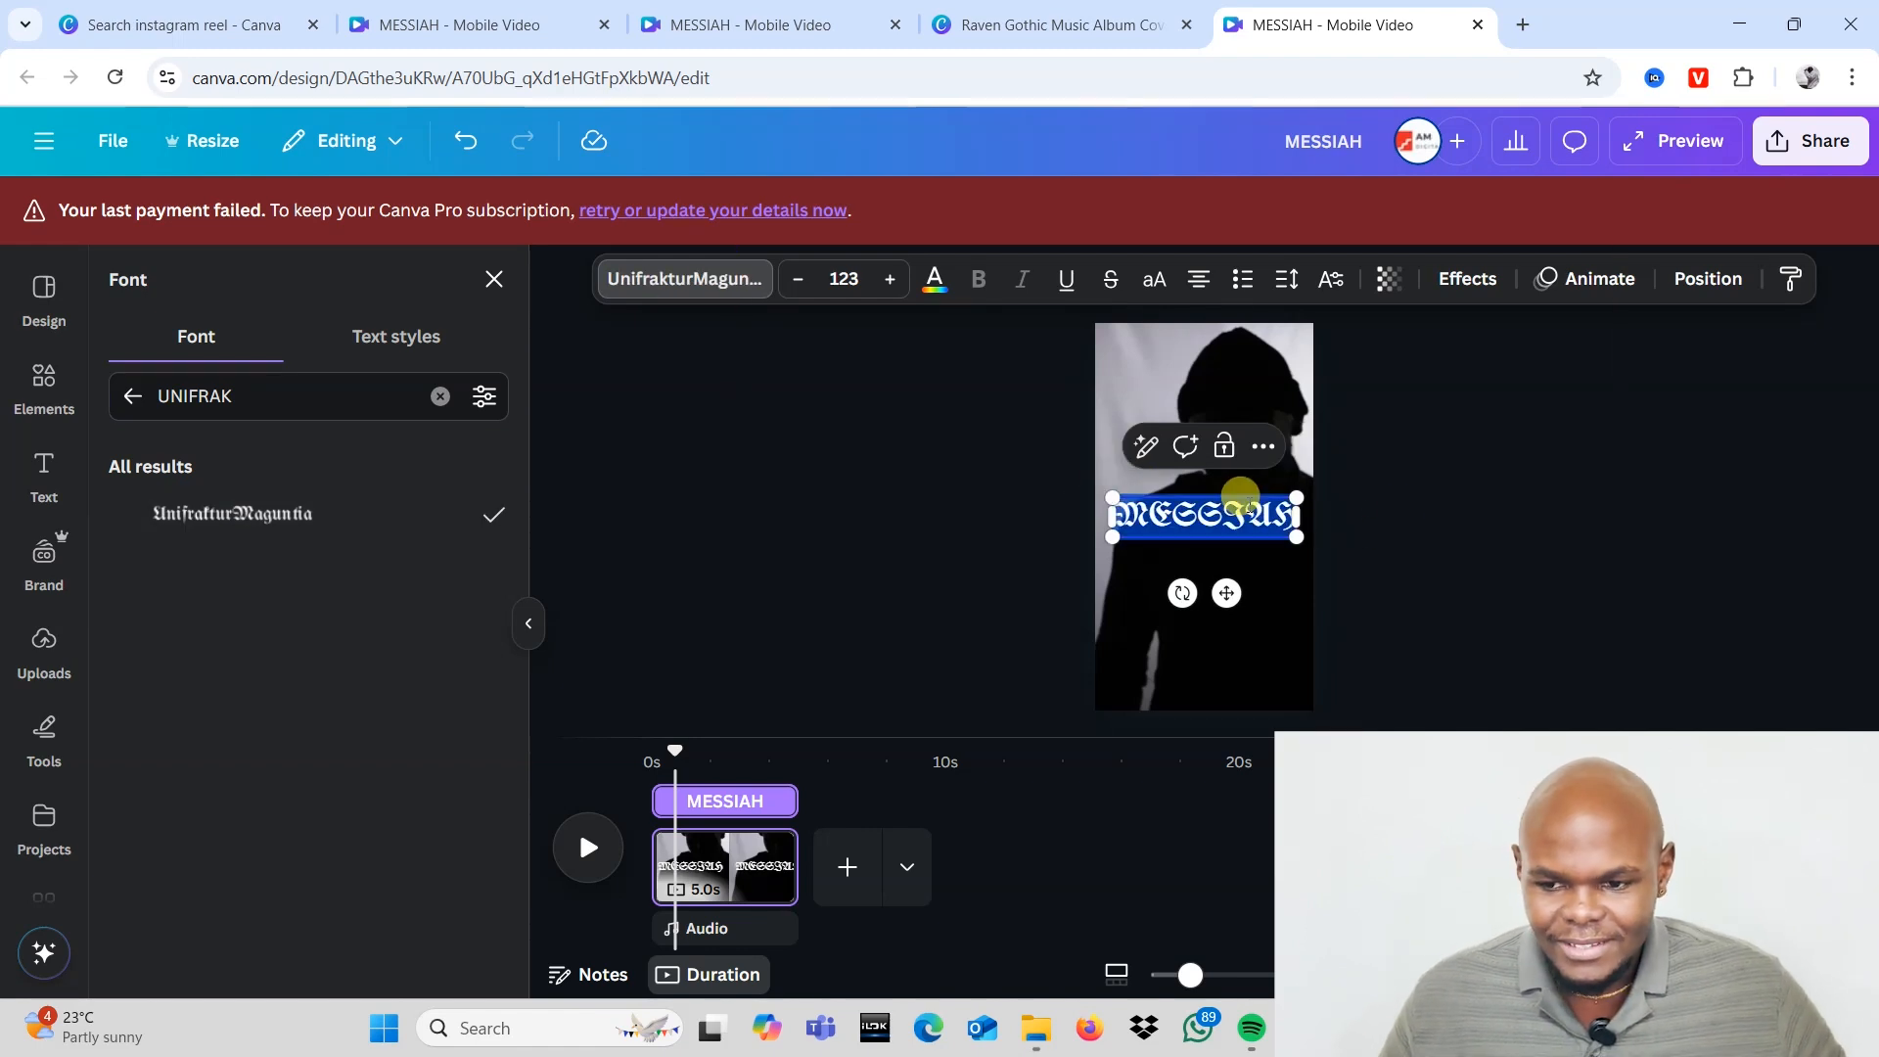
text(MES)
key(BackSpace)
key(BackSpace)
key(BackSpace)
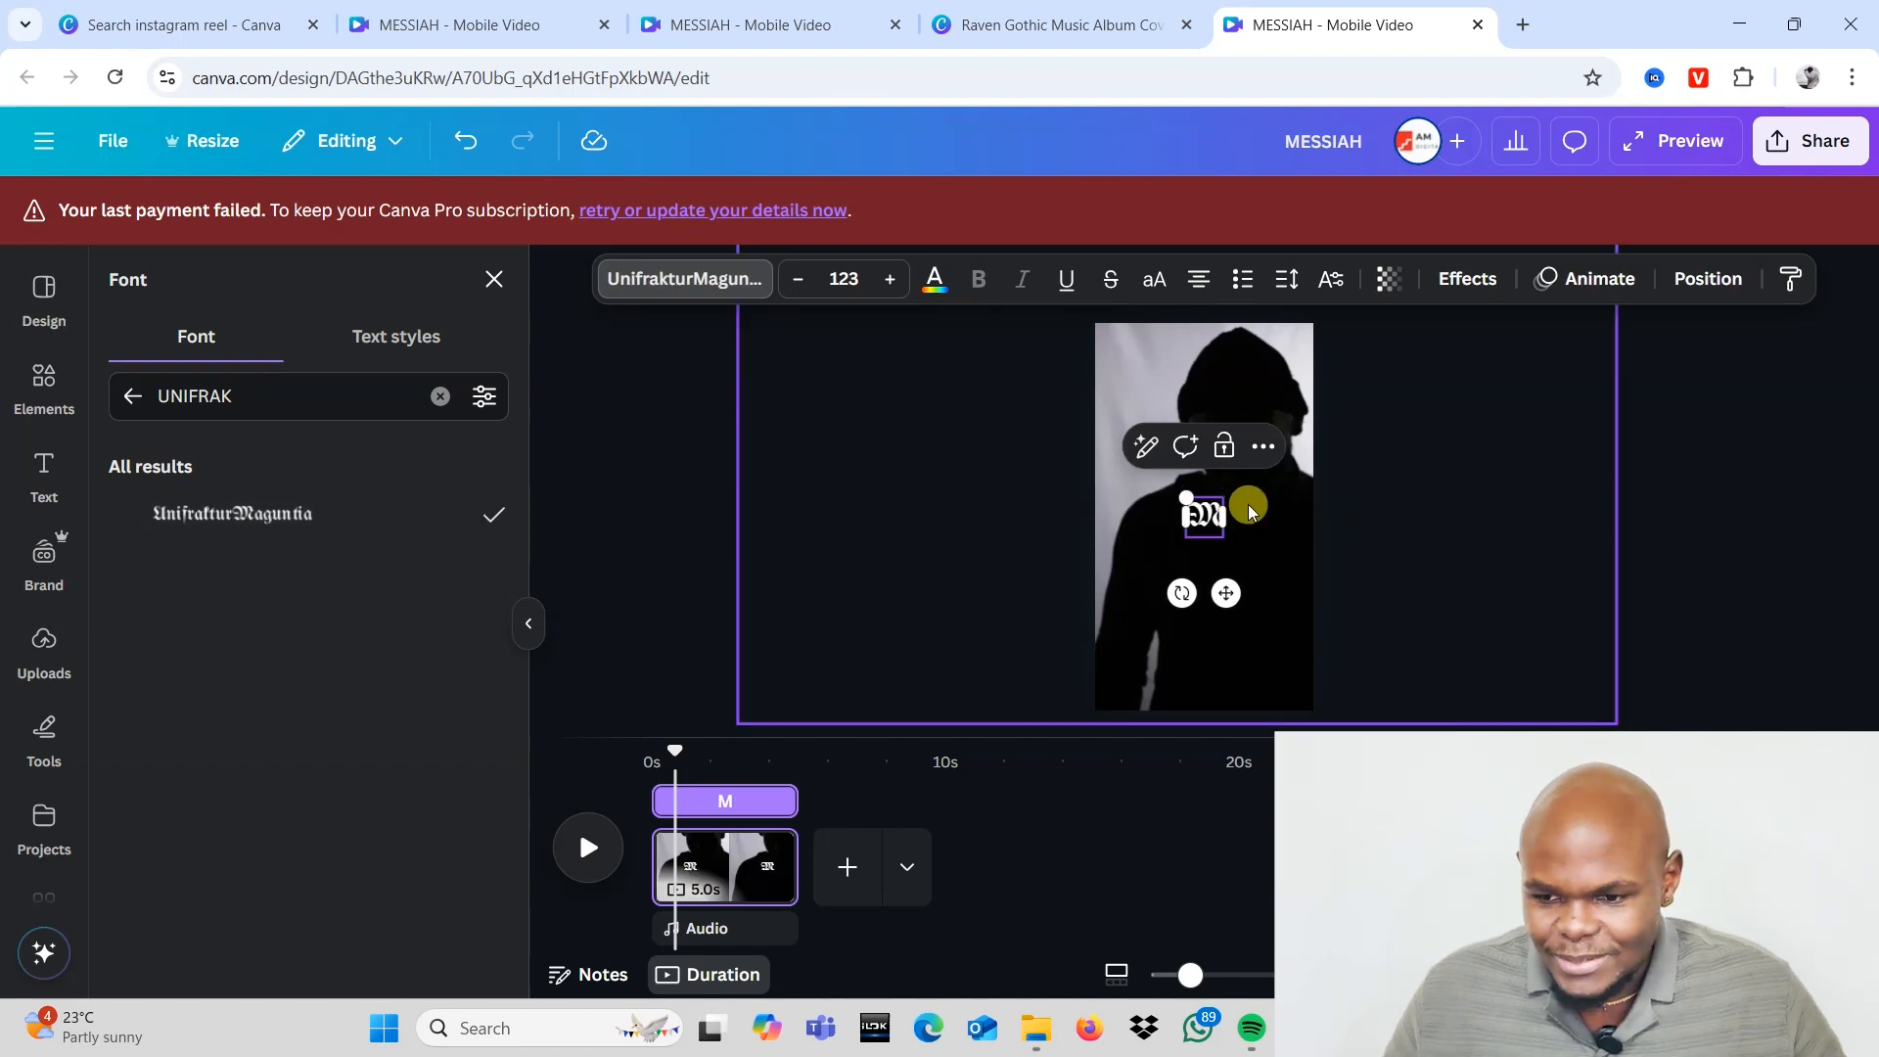
key(Caps_Lock)
text(messiah)
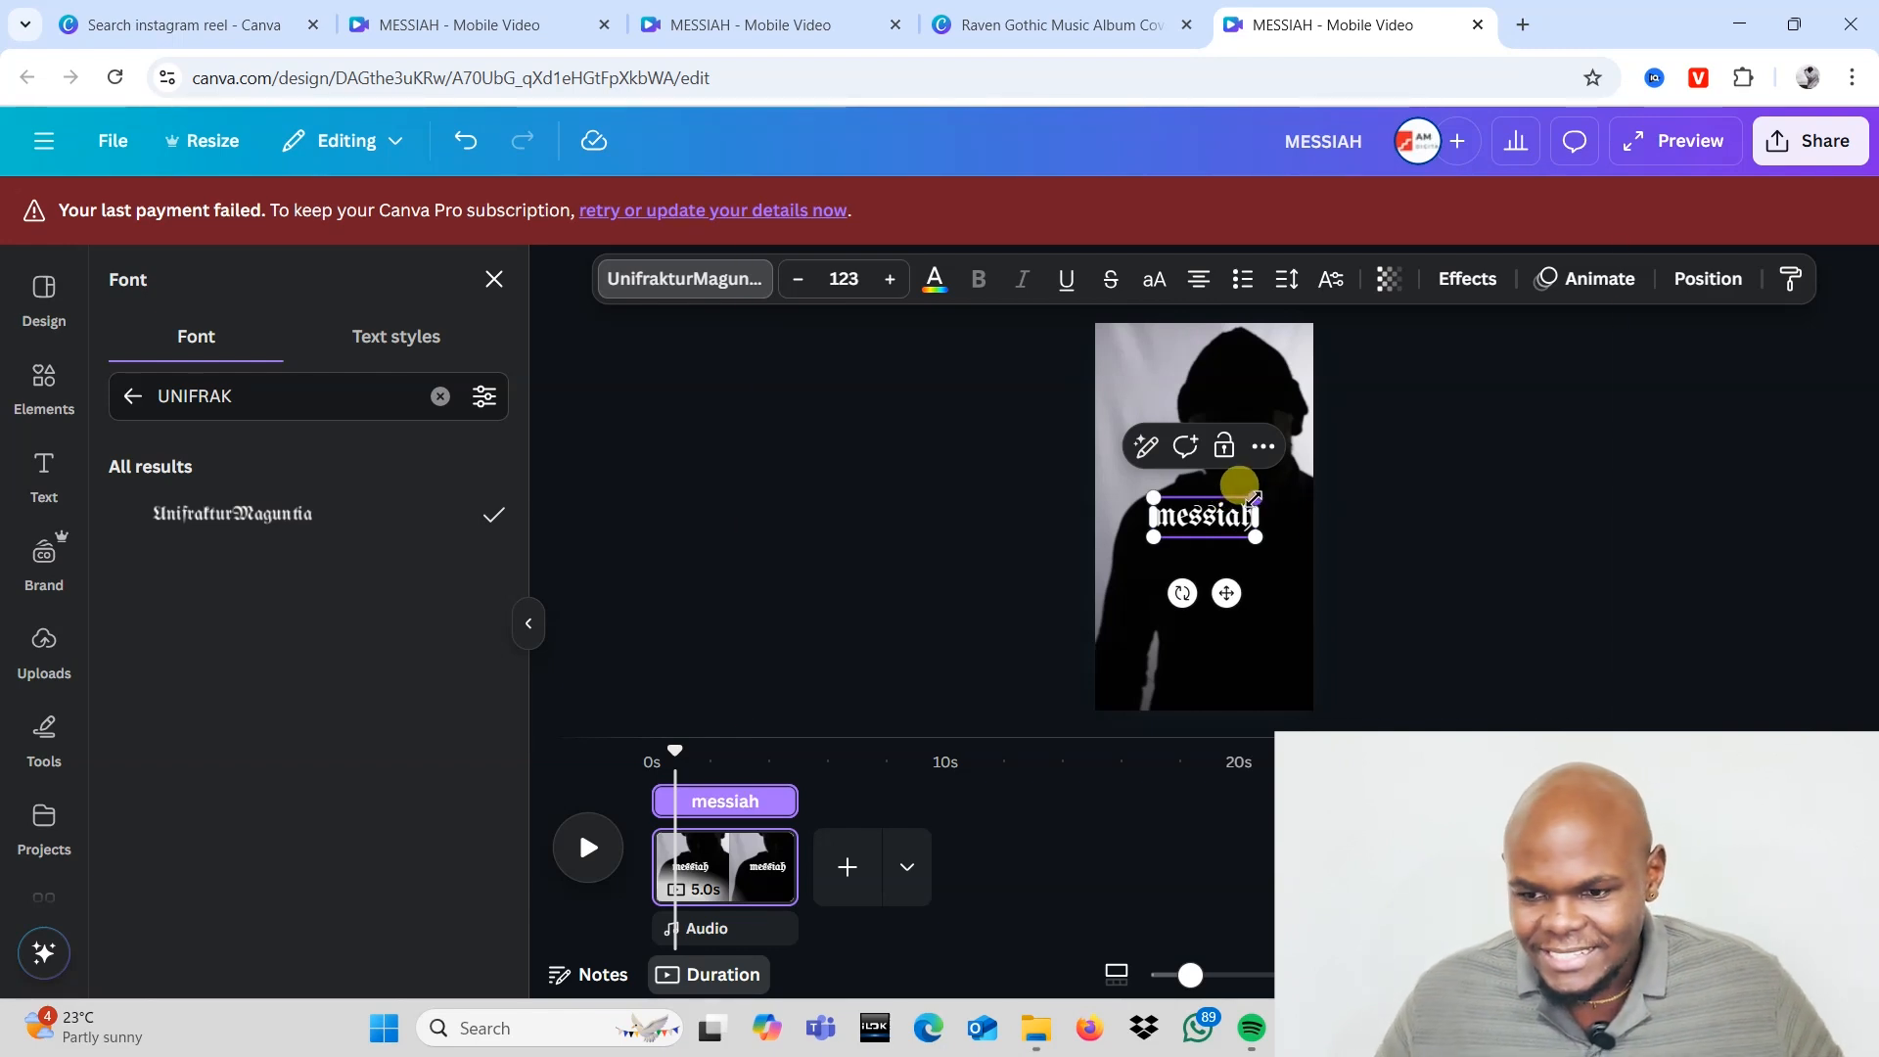
Step: Enlarge the messiah title to size 187 and centre it on the page
drag(1255, 499, 1218, 514)
click(1447, 433)
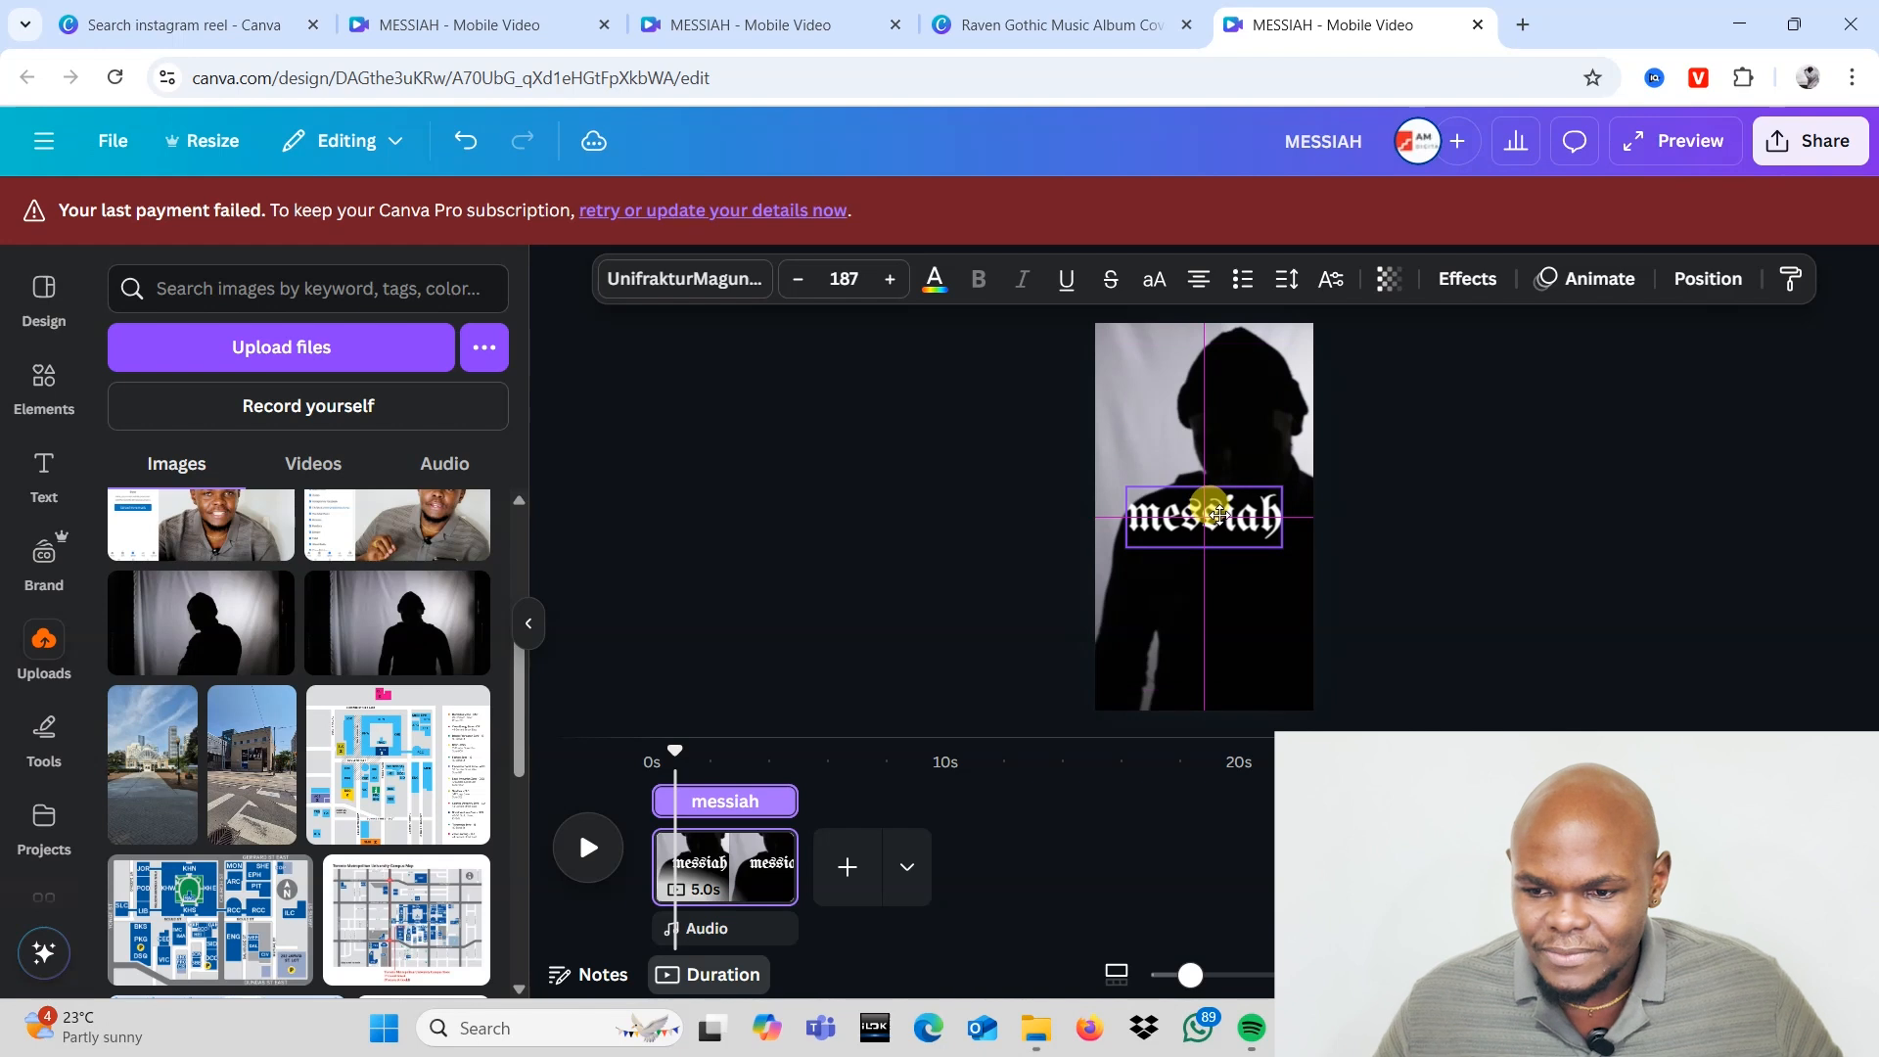
click(1426, 485)
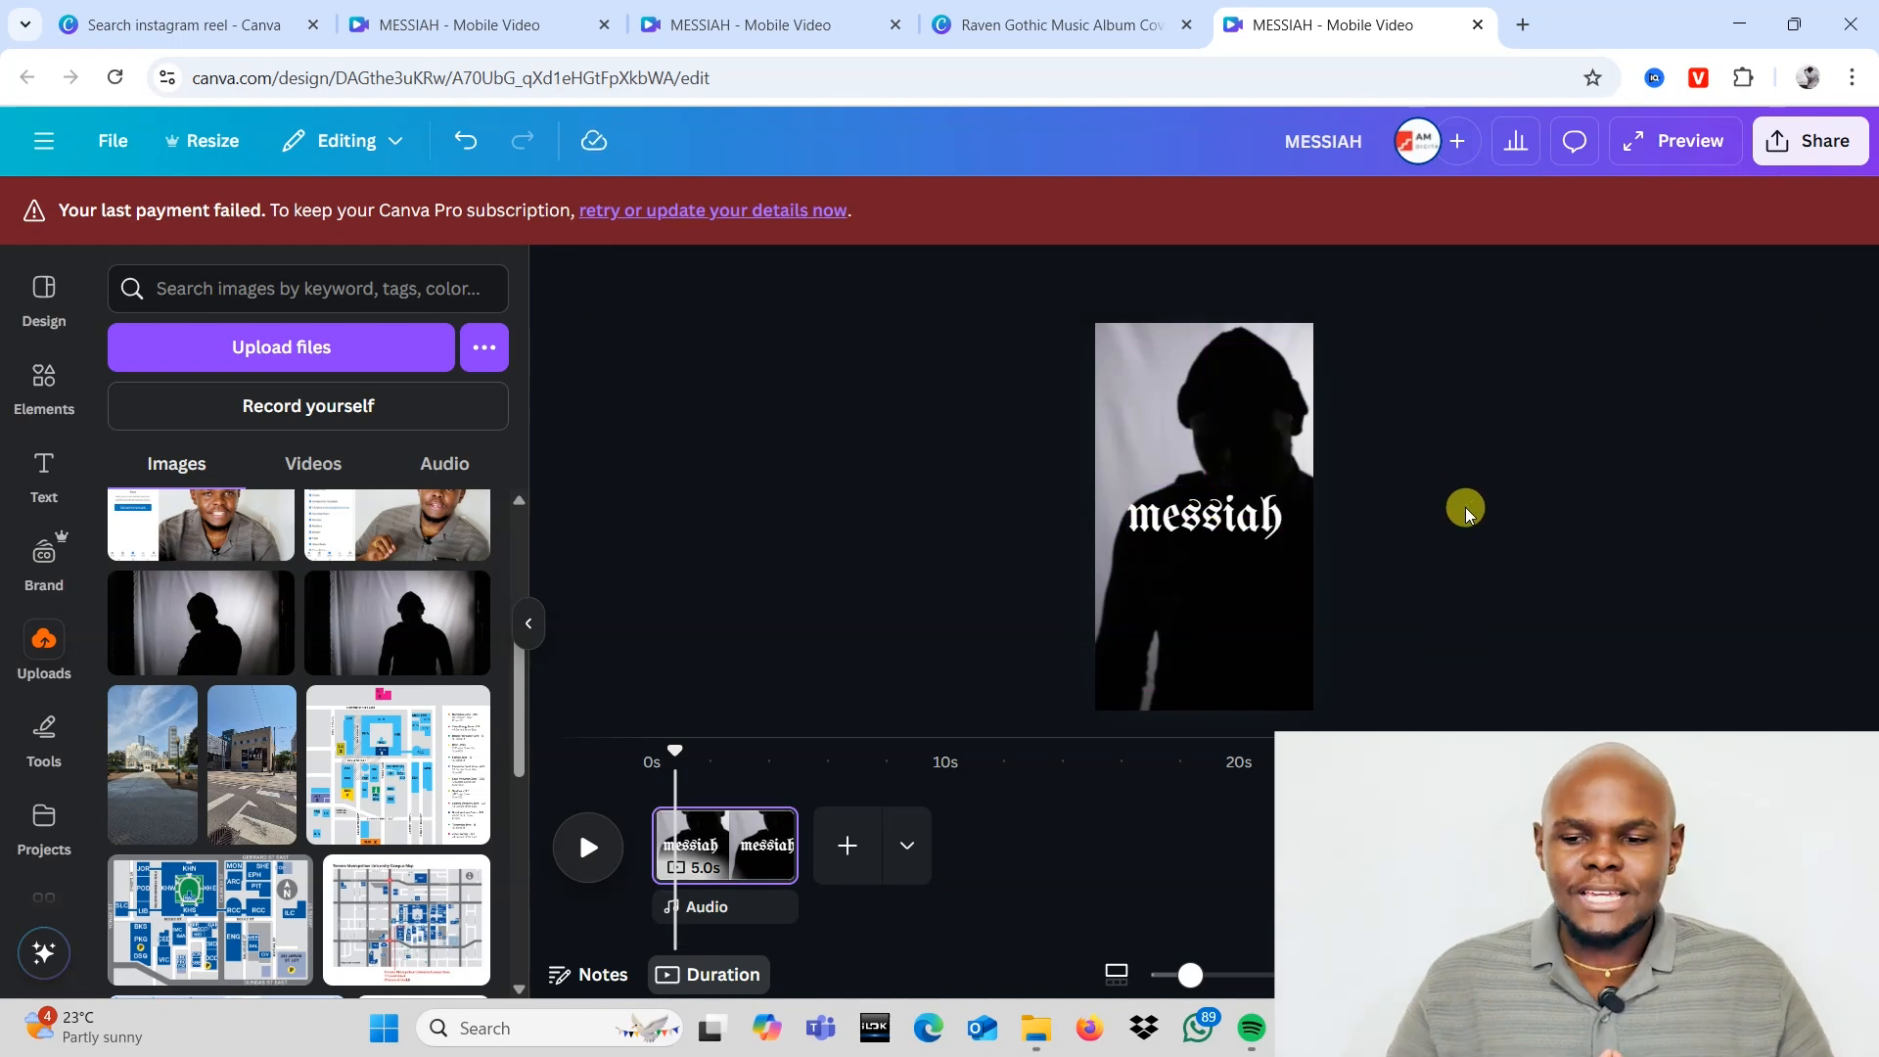
Step: Duplicate the silhouette page and remove the messiah title from the first page
click(1282, 536)
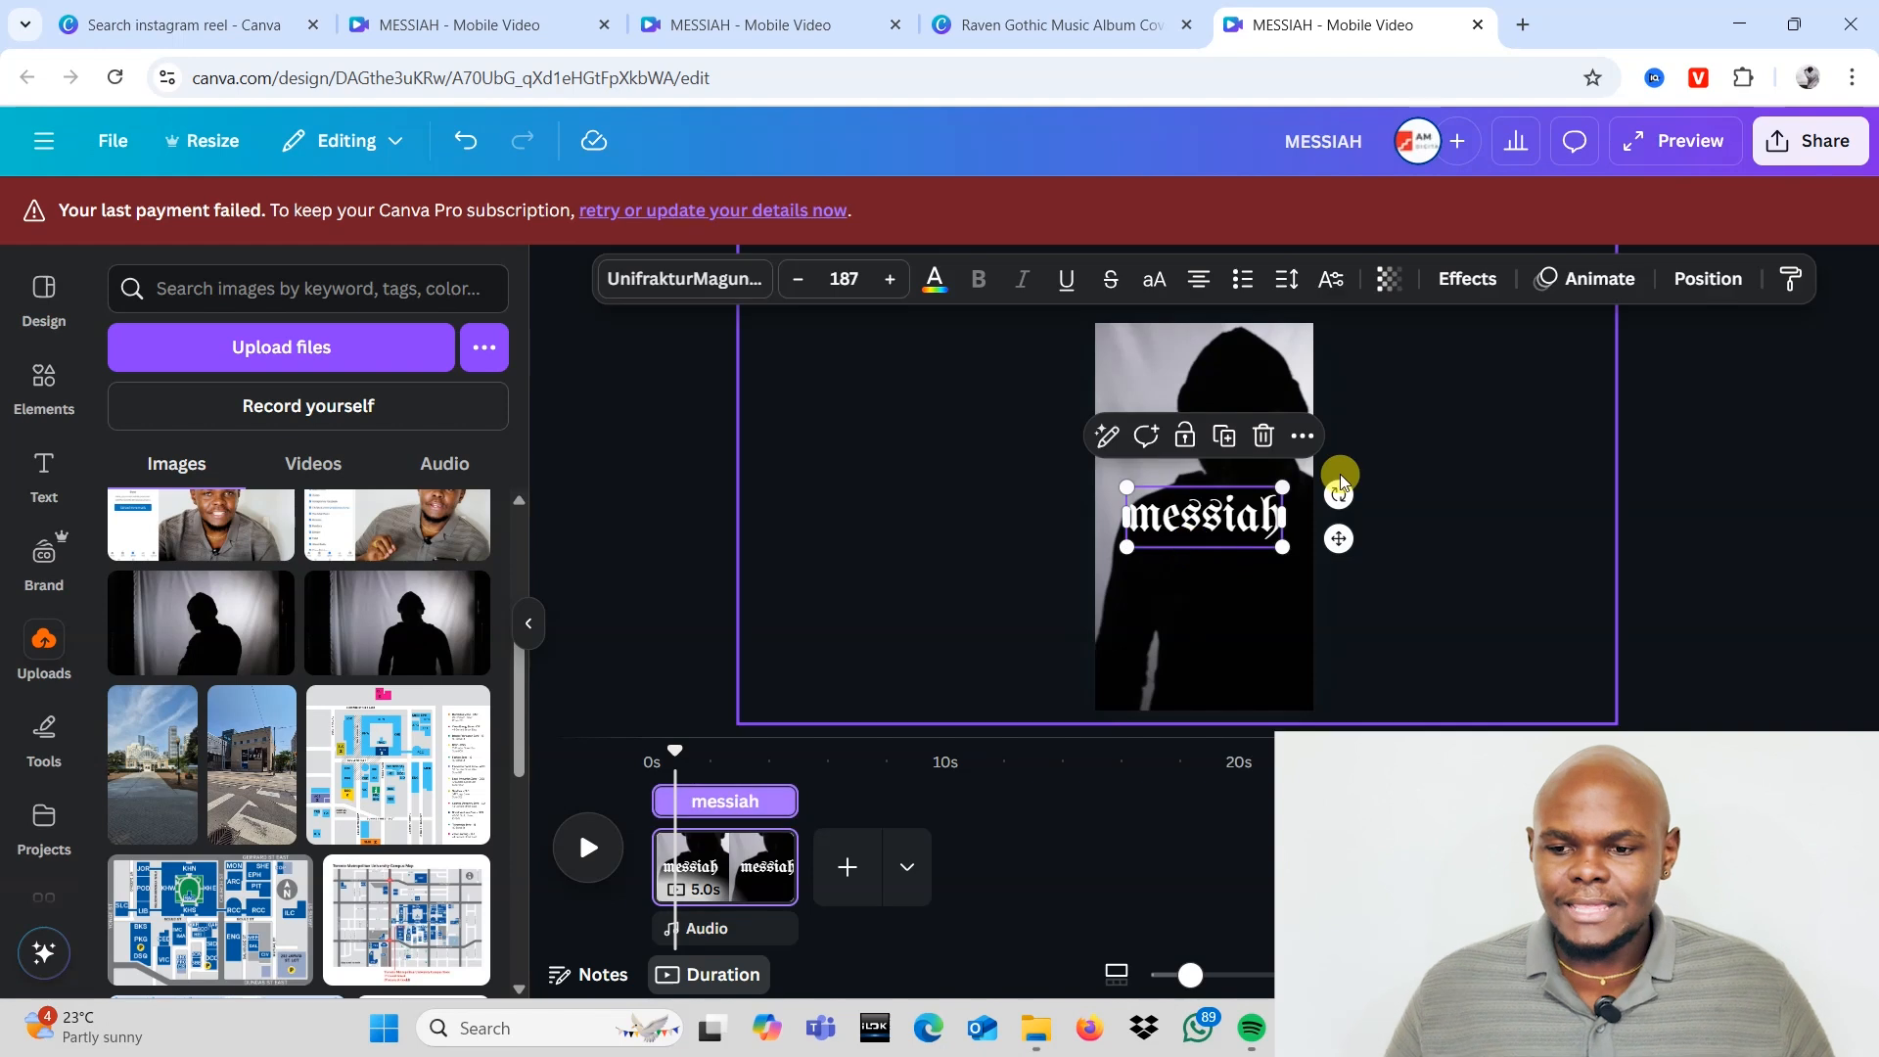
click(1262, 378)
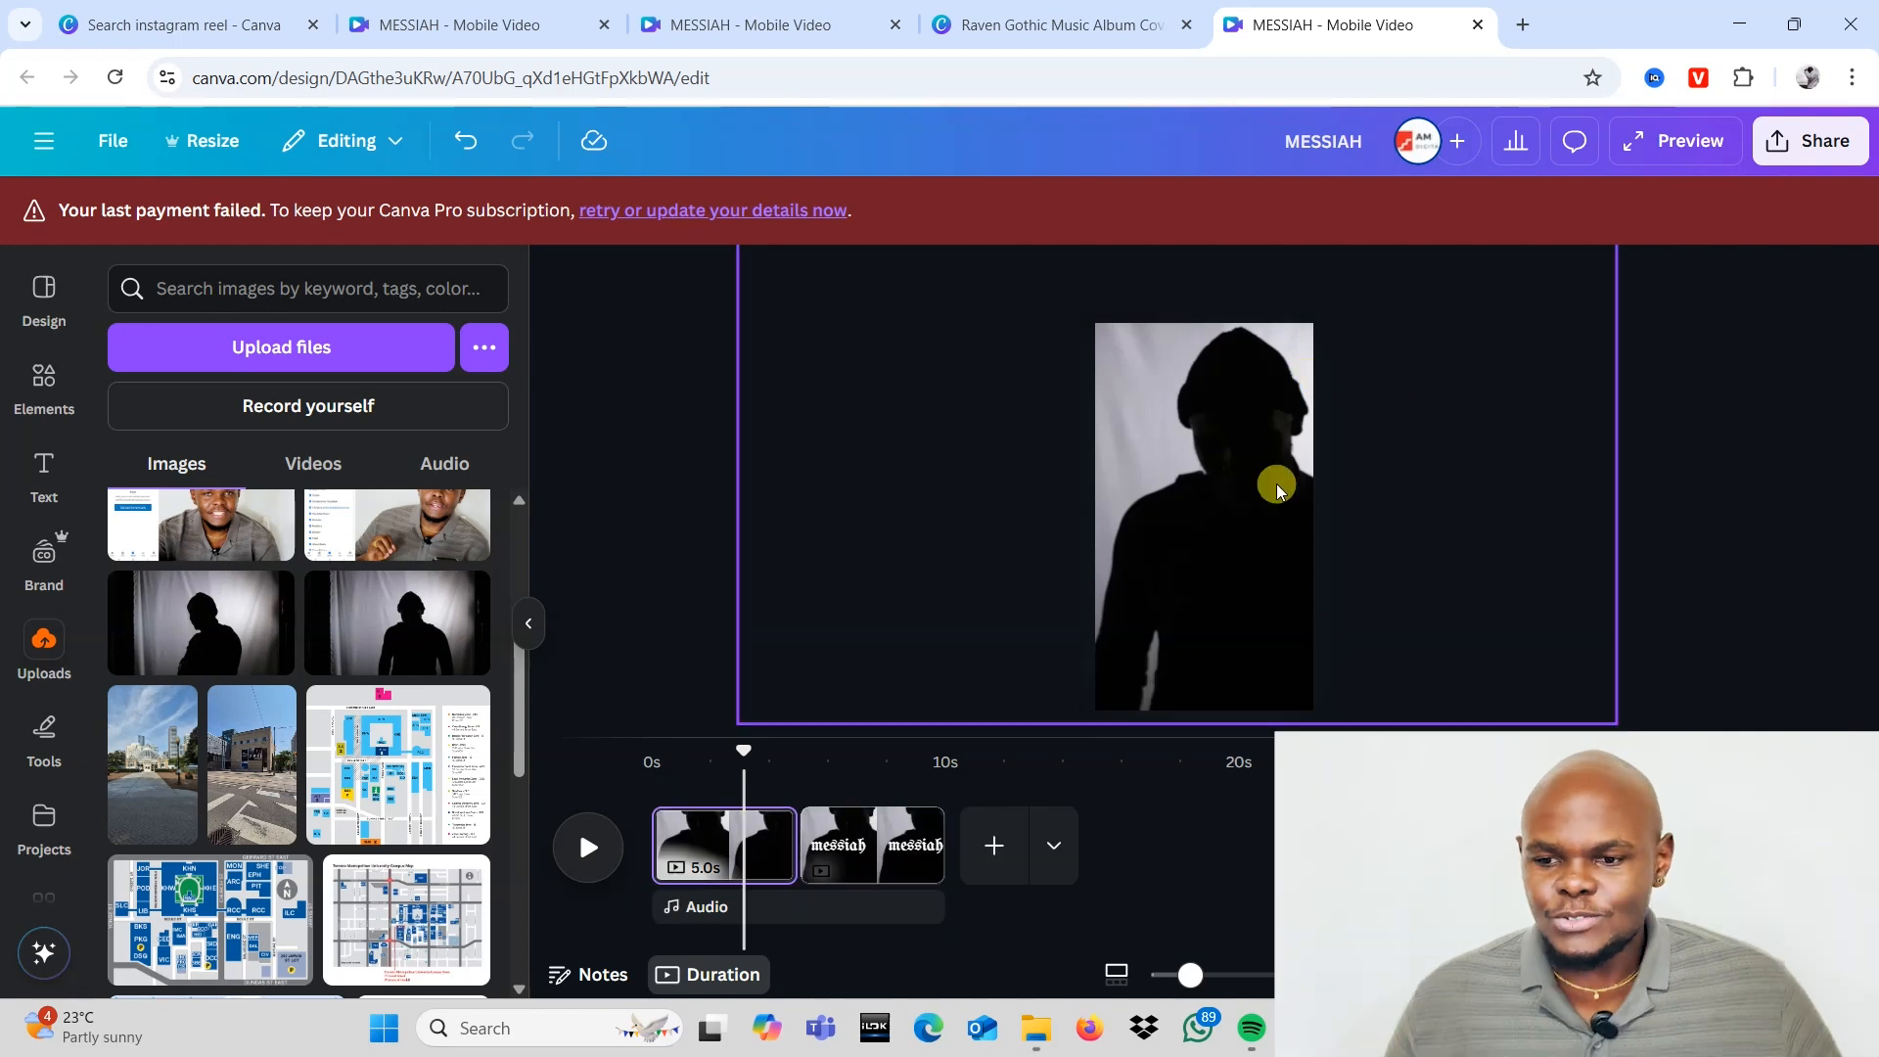
Step: Apply the Whip Slide photo animation to the silhouette on the first page and play it from the start
click(1276, 485)
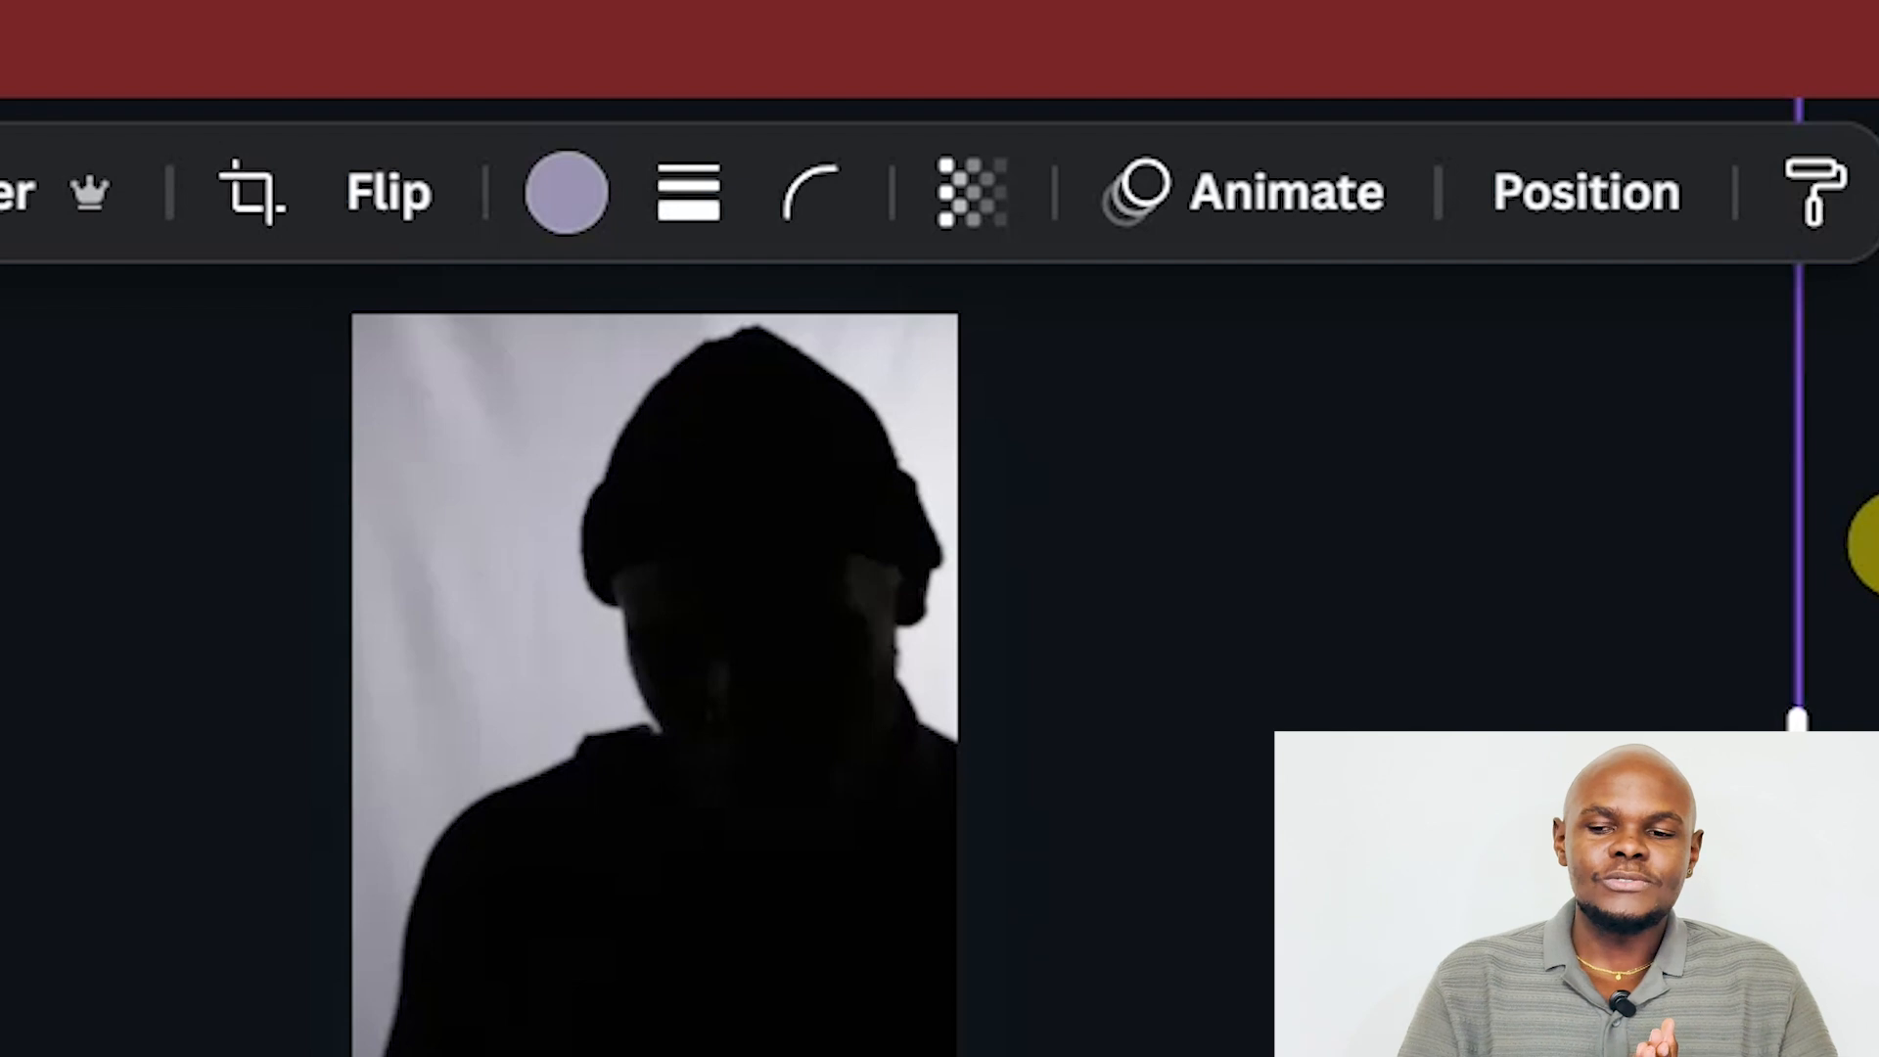
click(1313, 189)
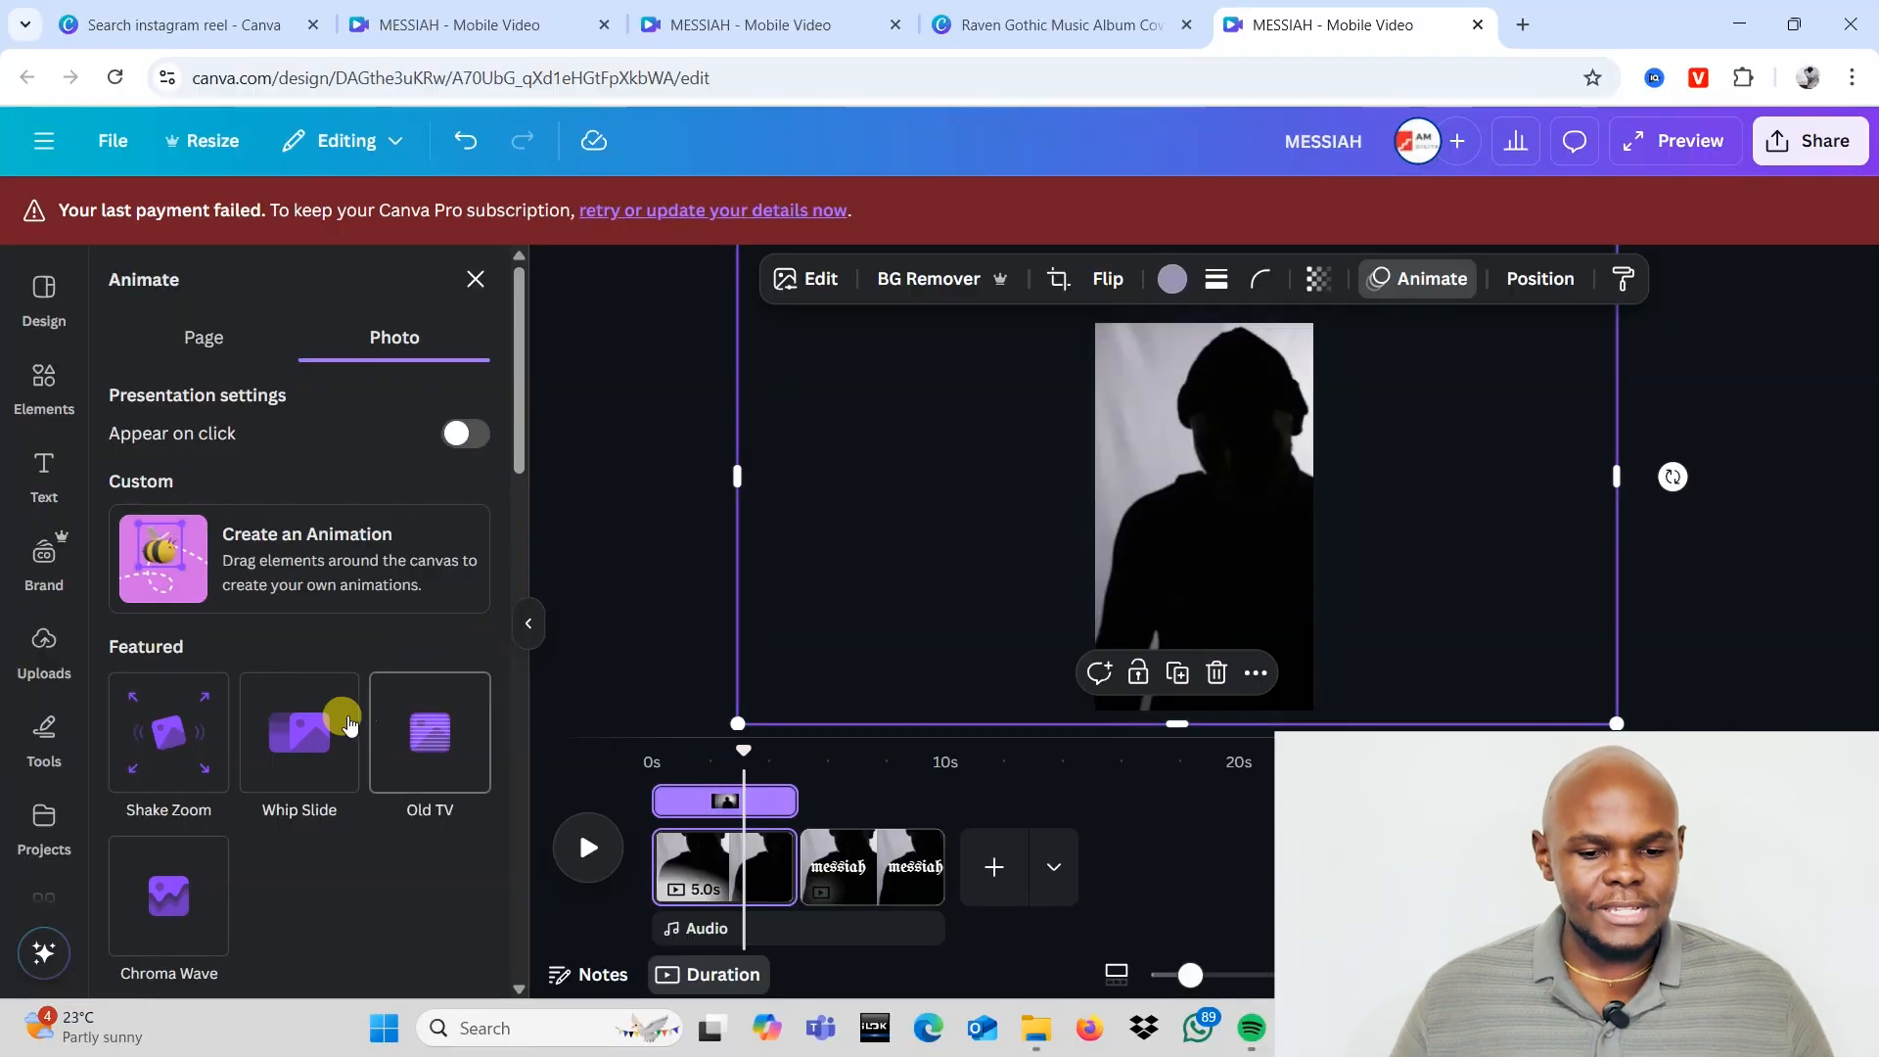
click(349, 724)
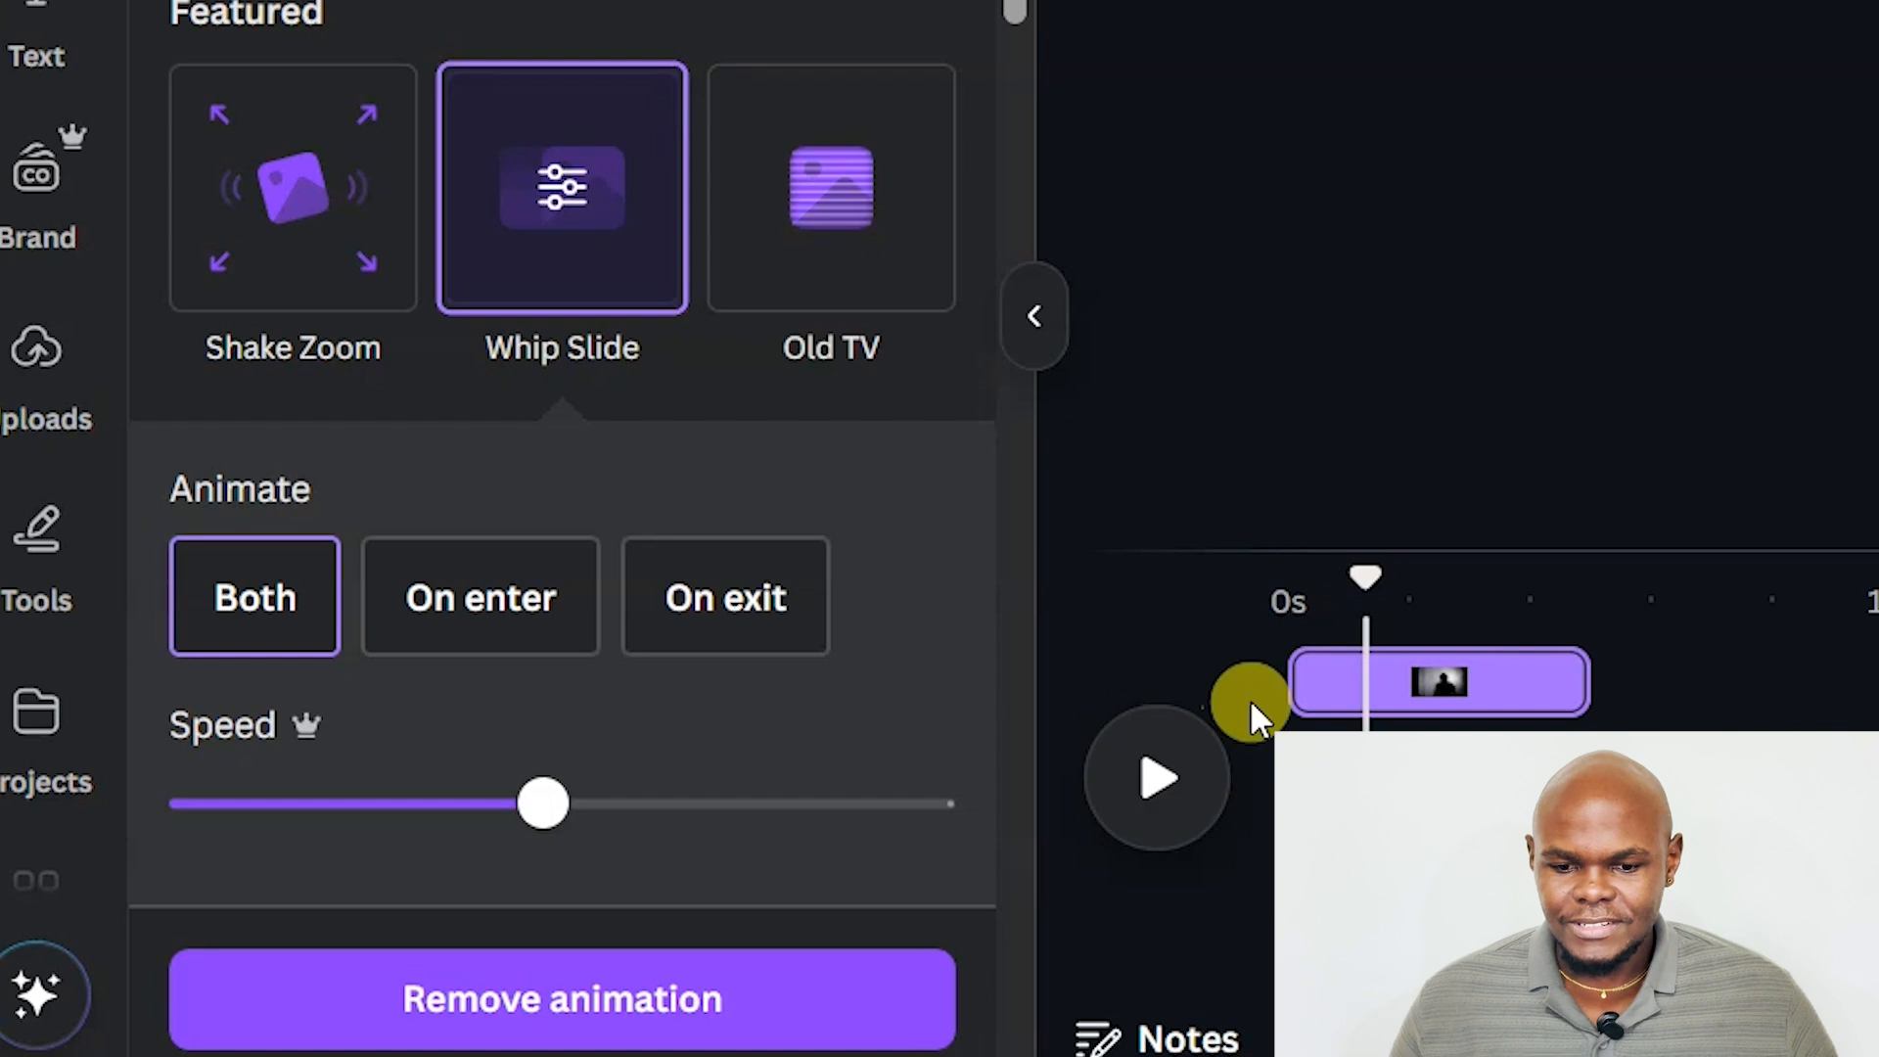
click(1301, 614)
click(1153, 783)
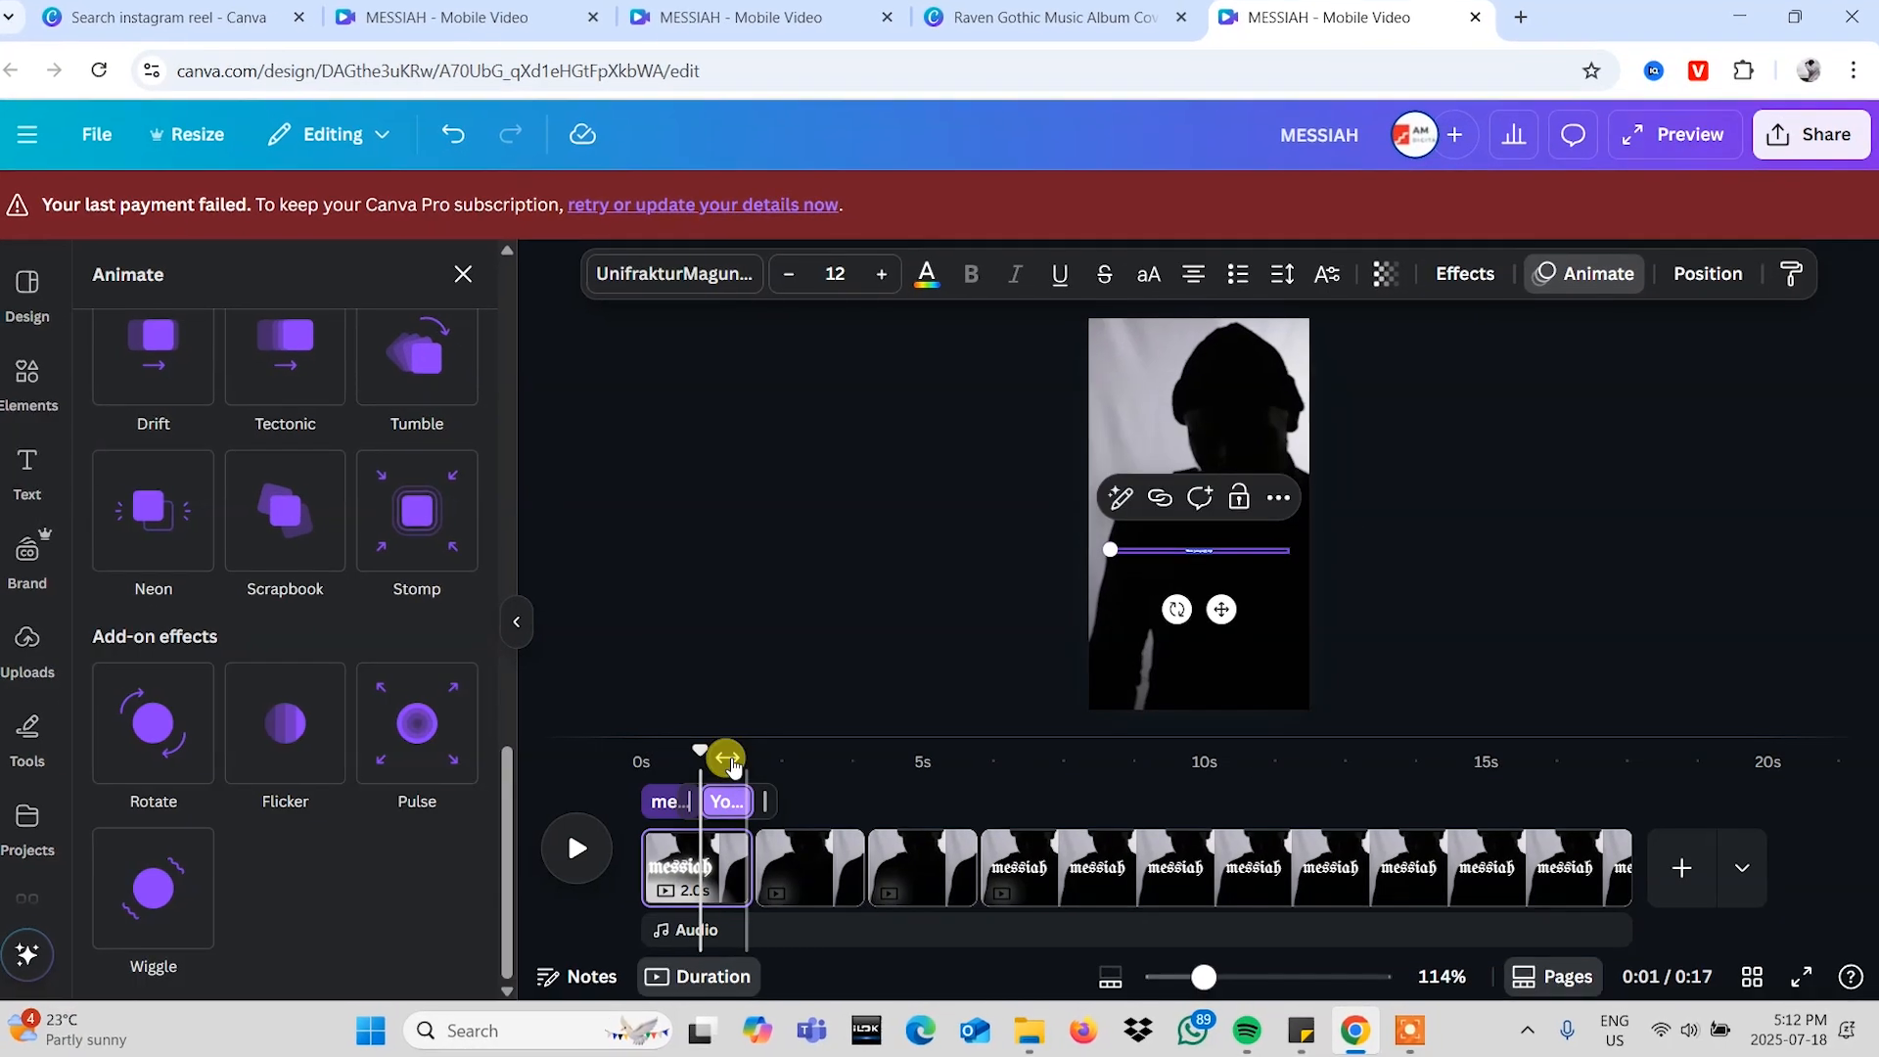
Step: Open the font size of the small text box on the first page for editing
click(826, 261)
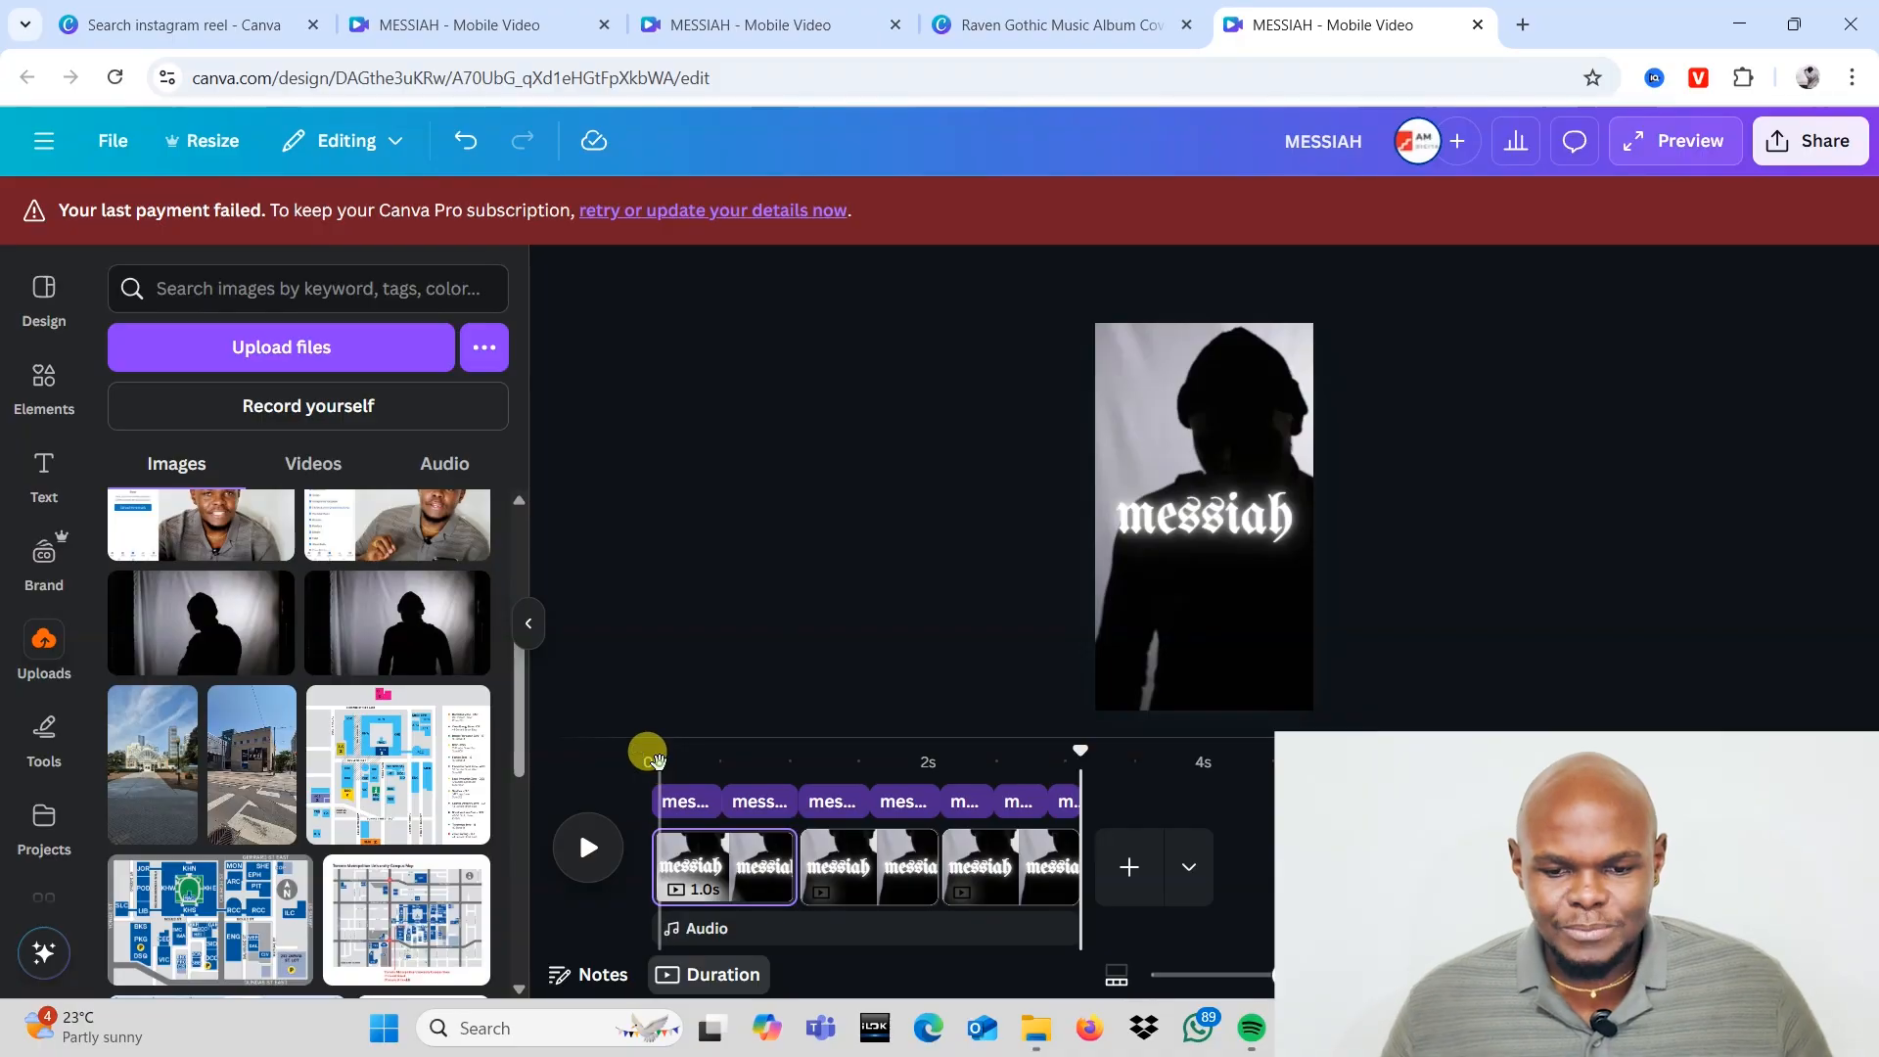
Step: Play the three-page messiah video from the beginning several times to review its looping animation
click(655, 761)
click(588, 848)
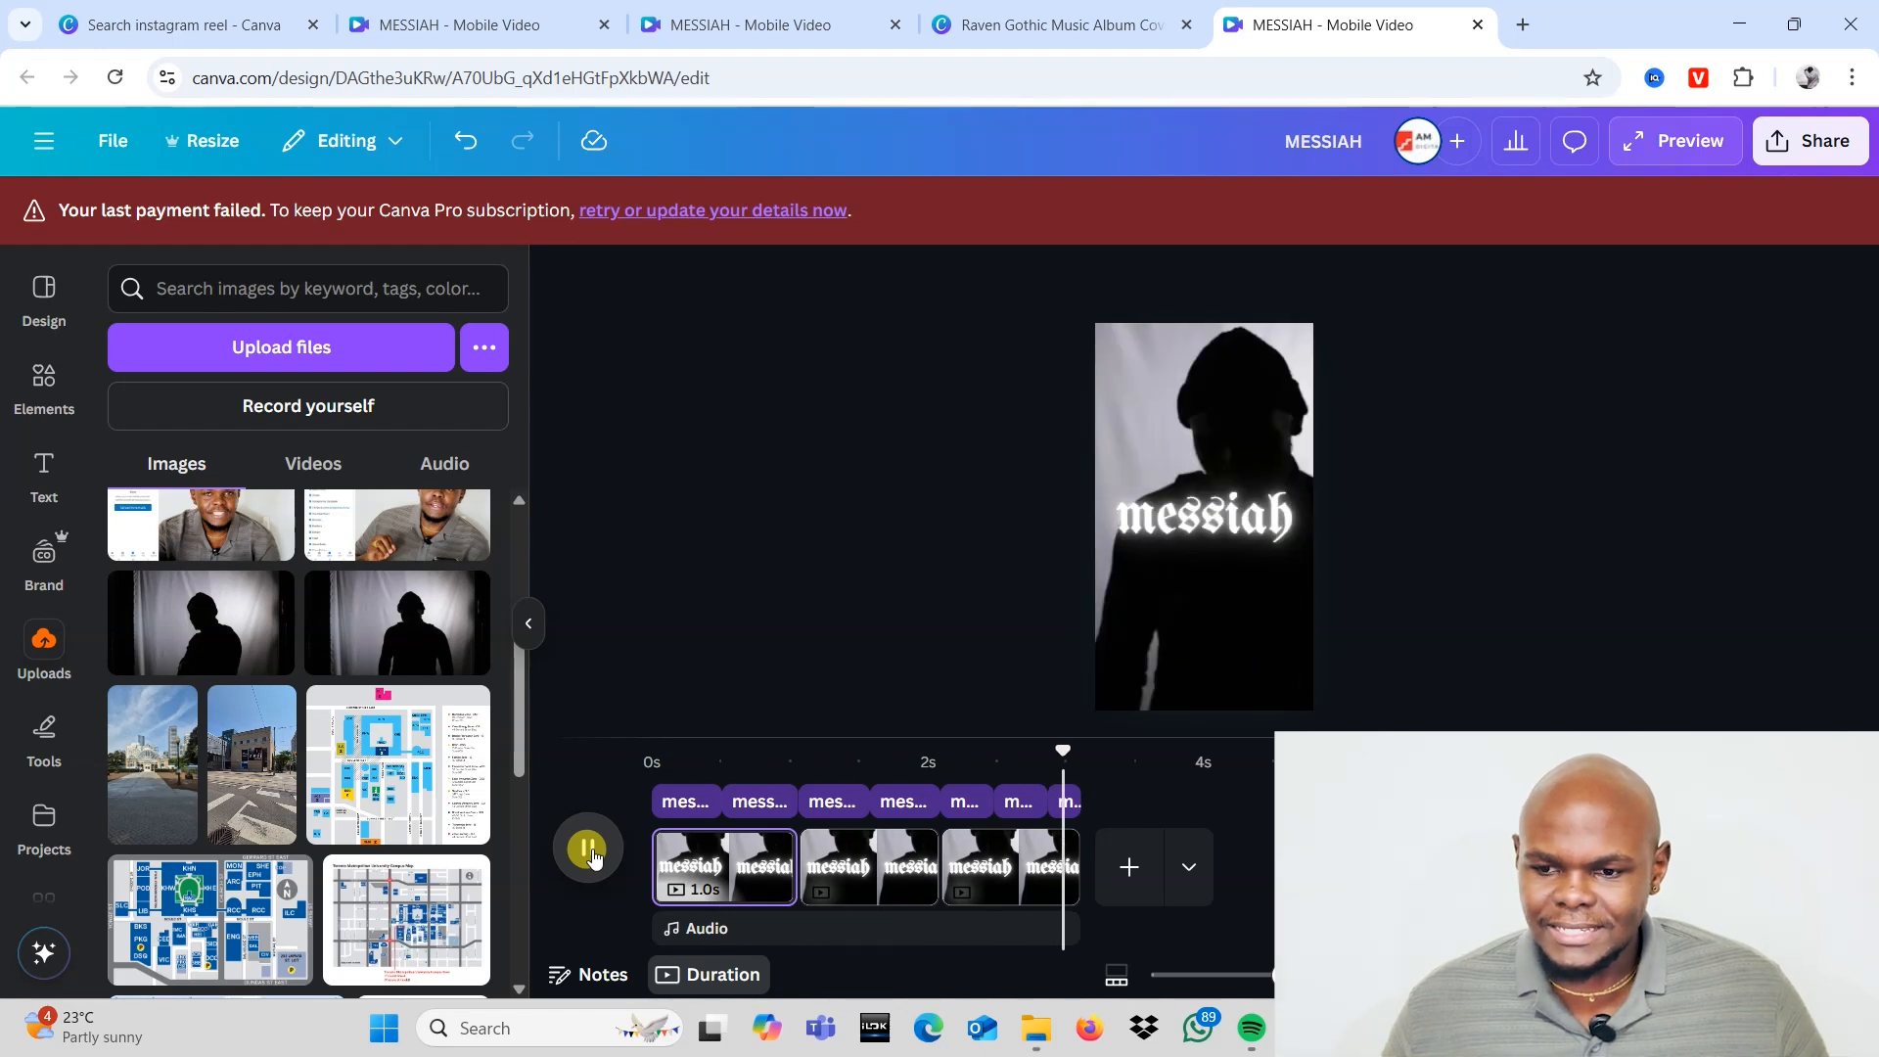
click(655, 765)
click(588, 848)
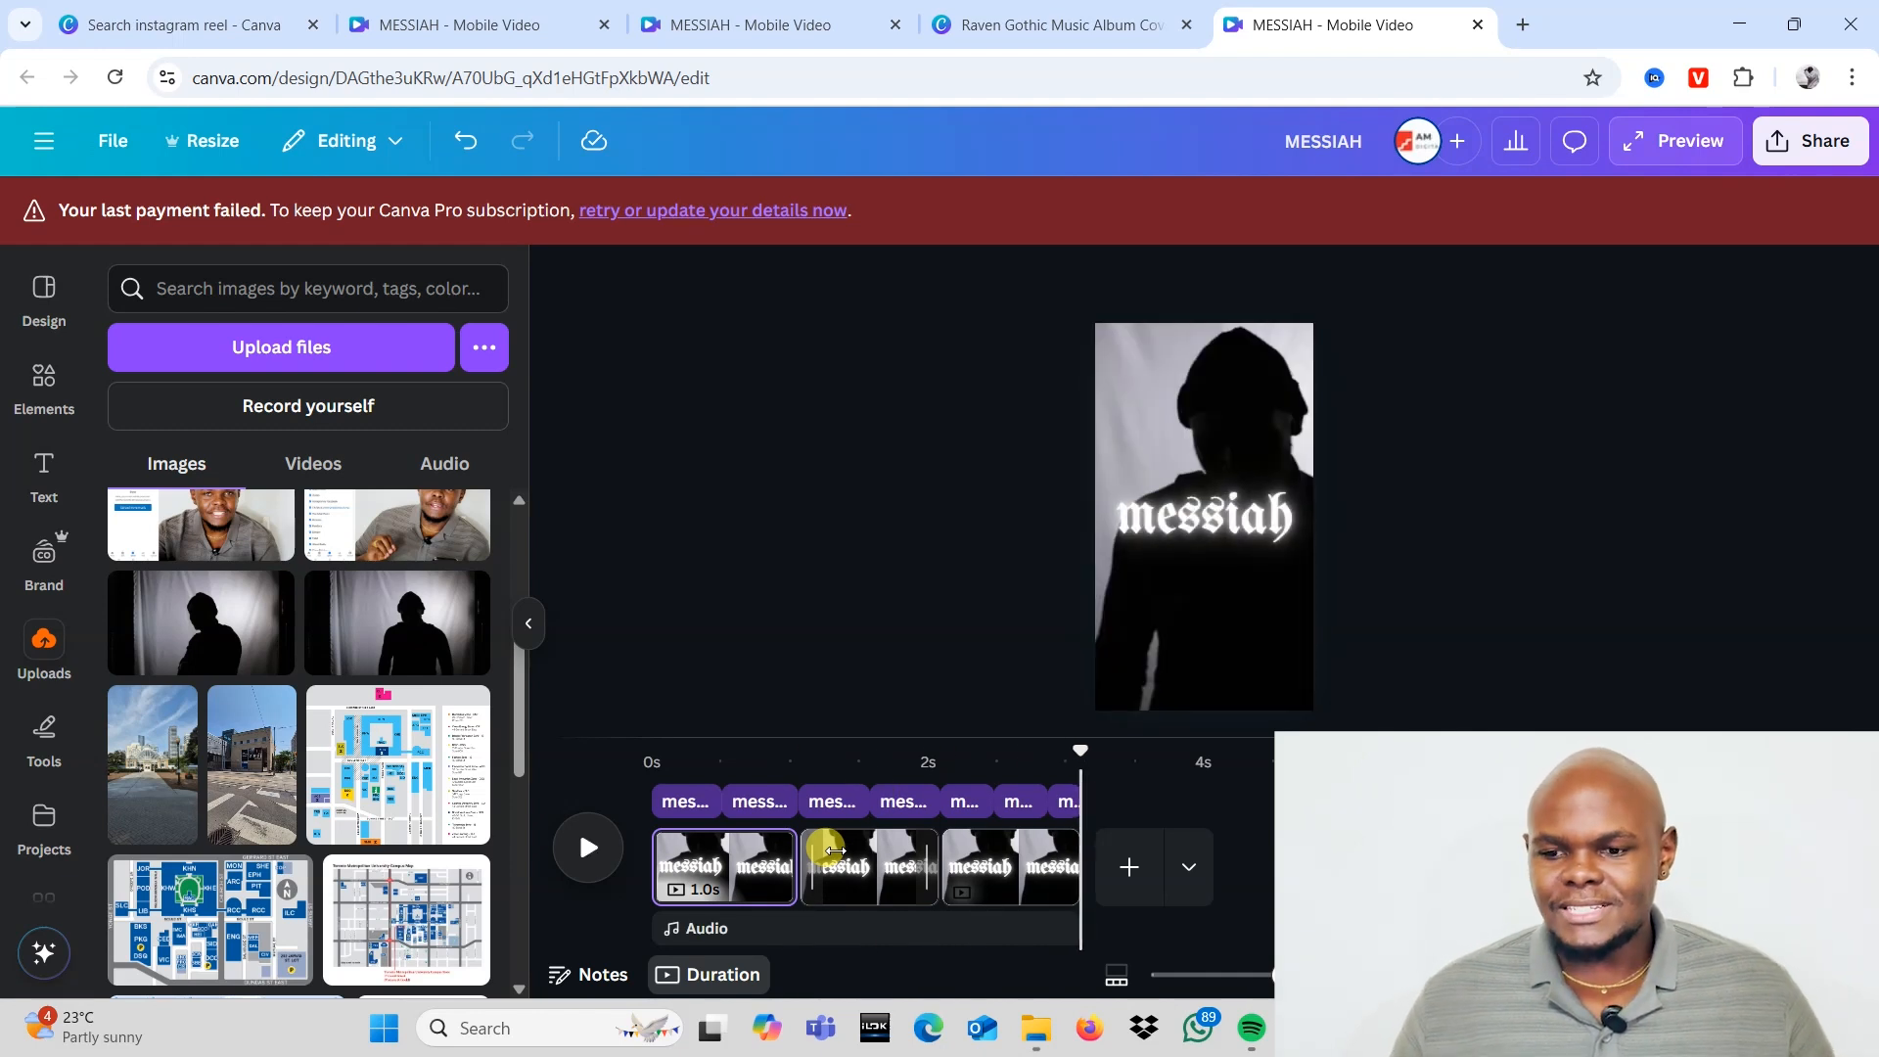
click(656, 766)
click(592, 846)
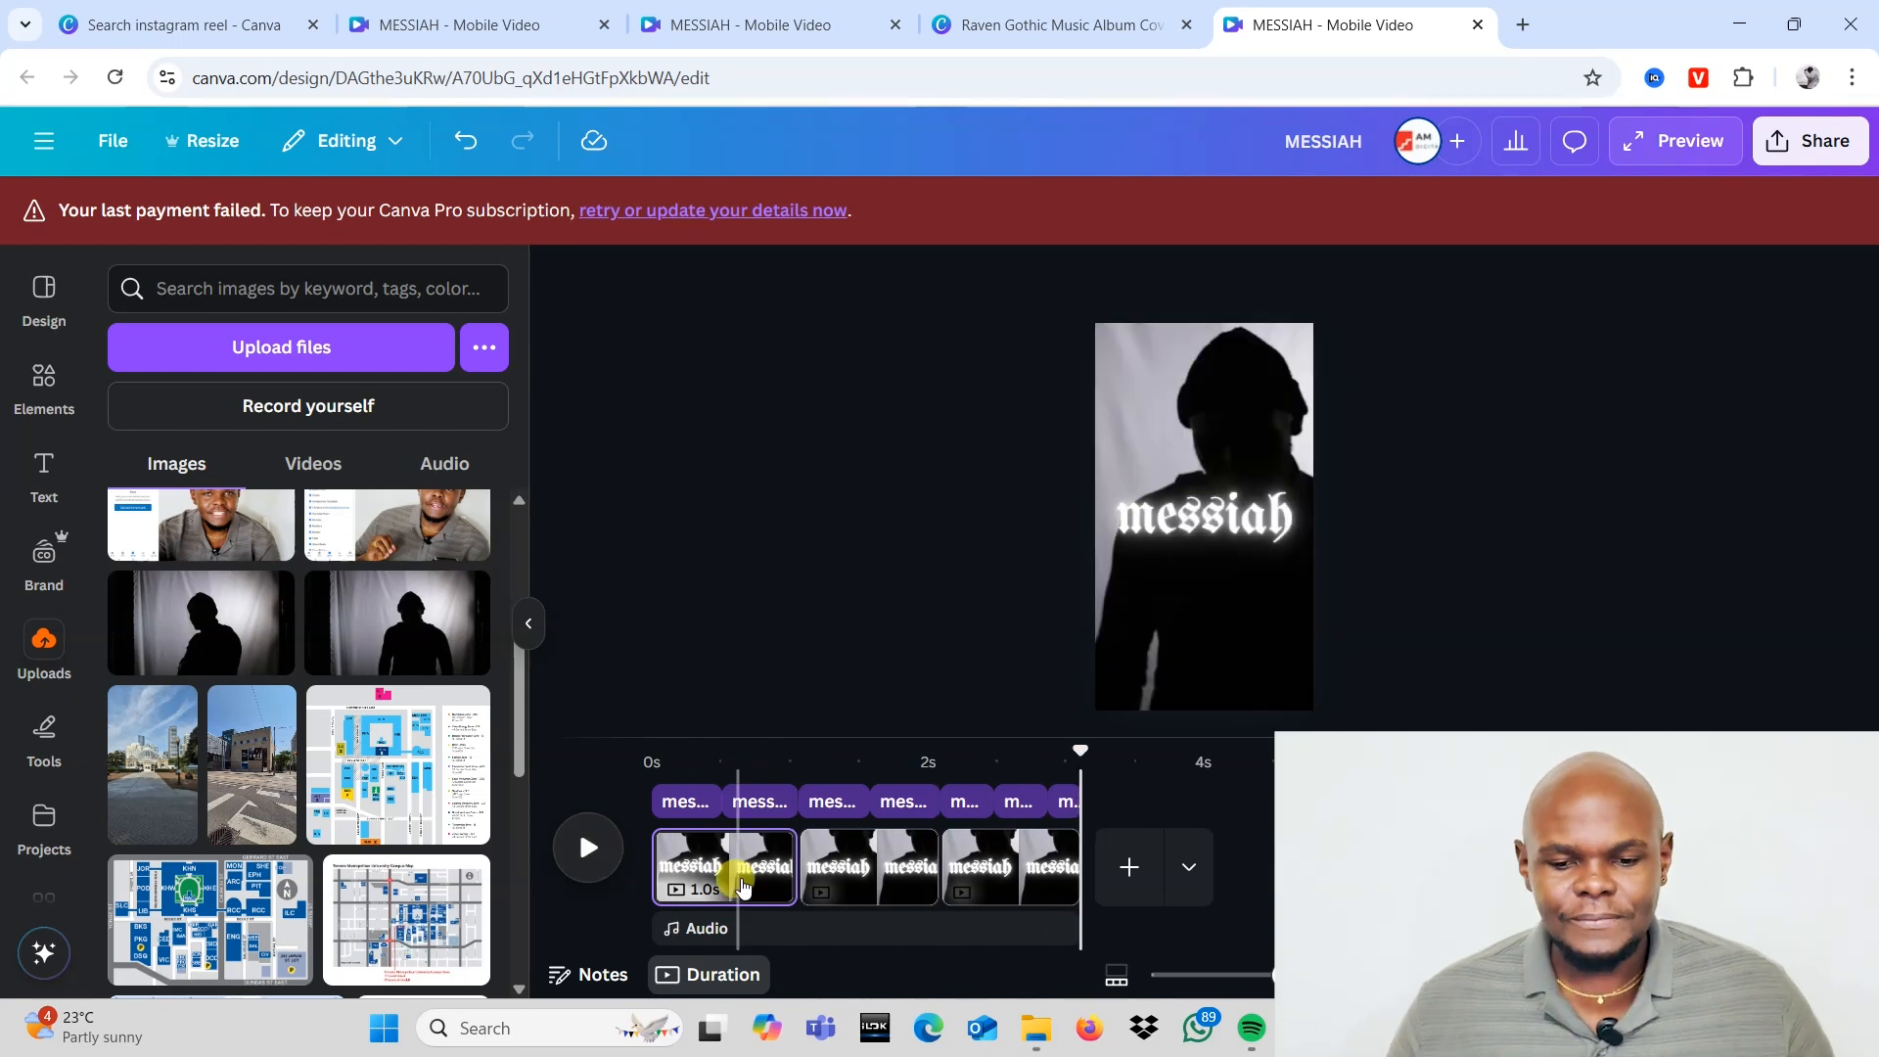
Step: Remove the Whip Slide animation from the silhouette photo on the third page
click(1246, 604)
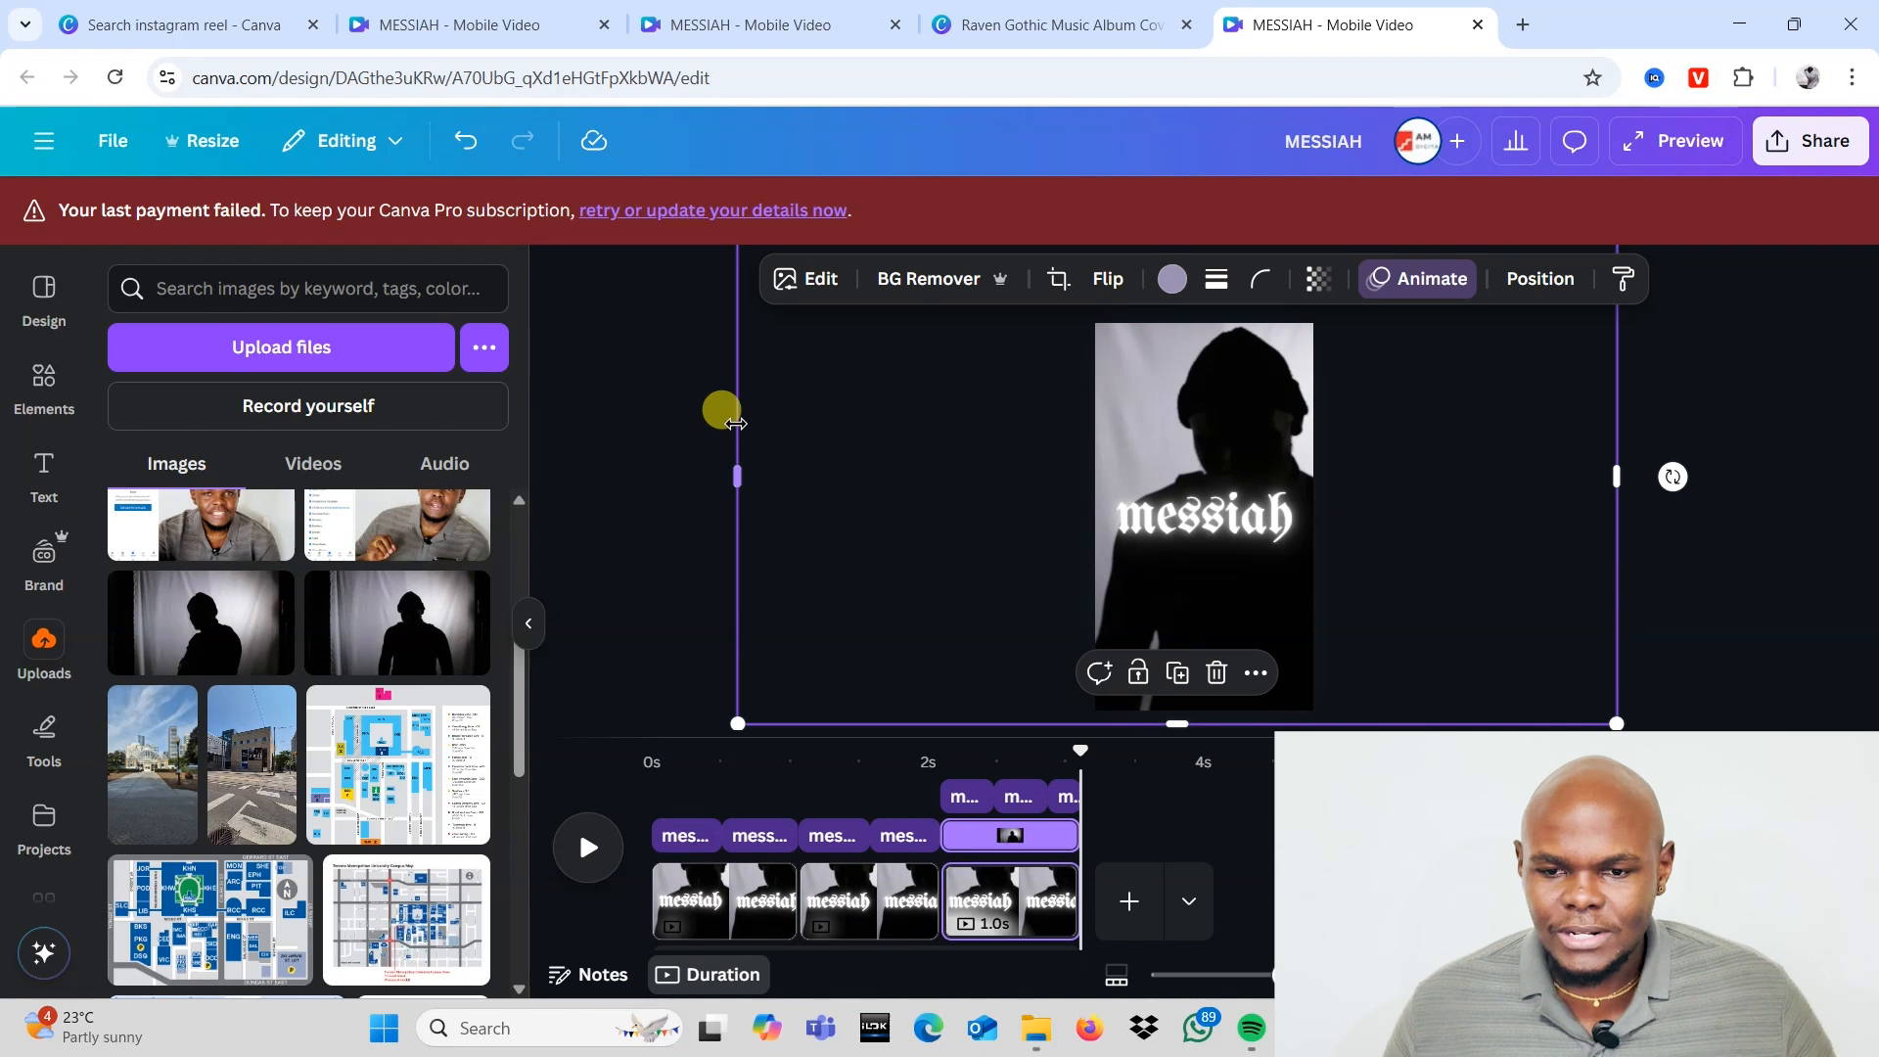
click(1406, 279)
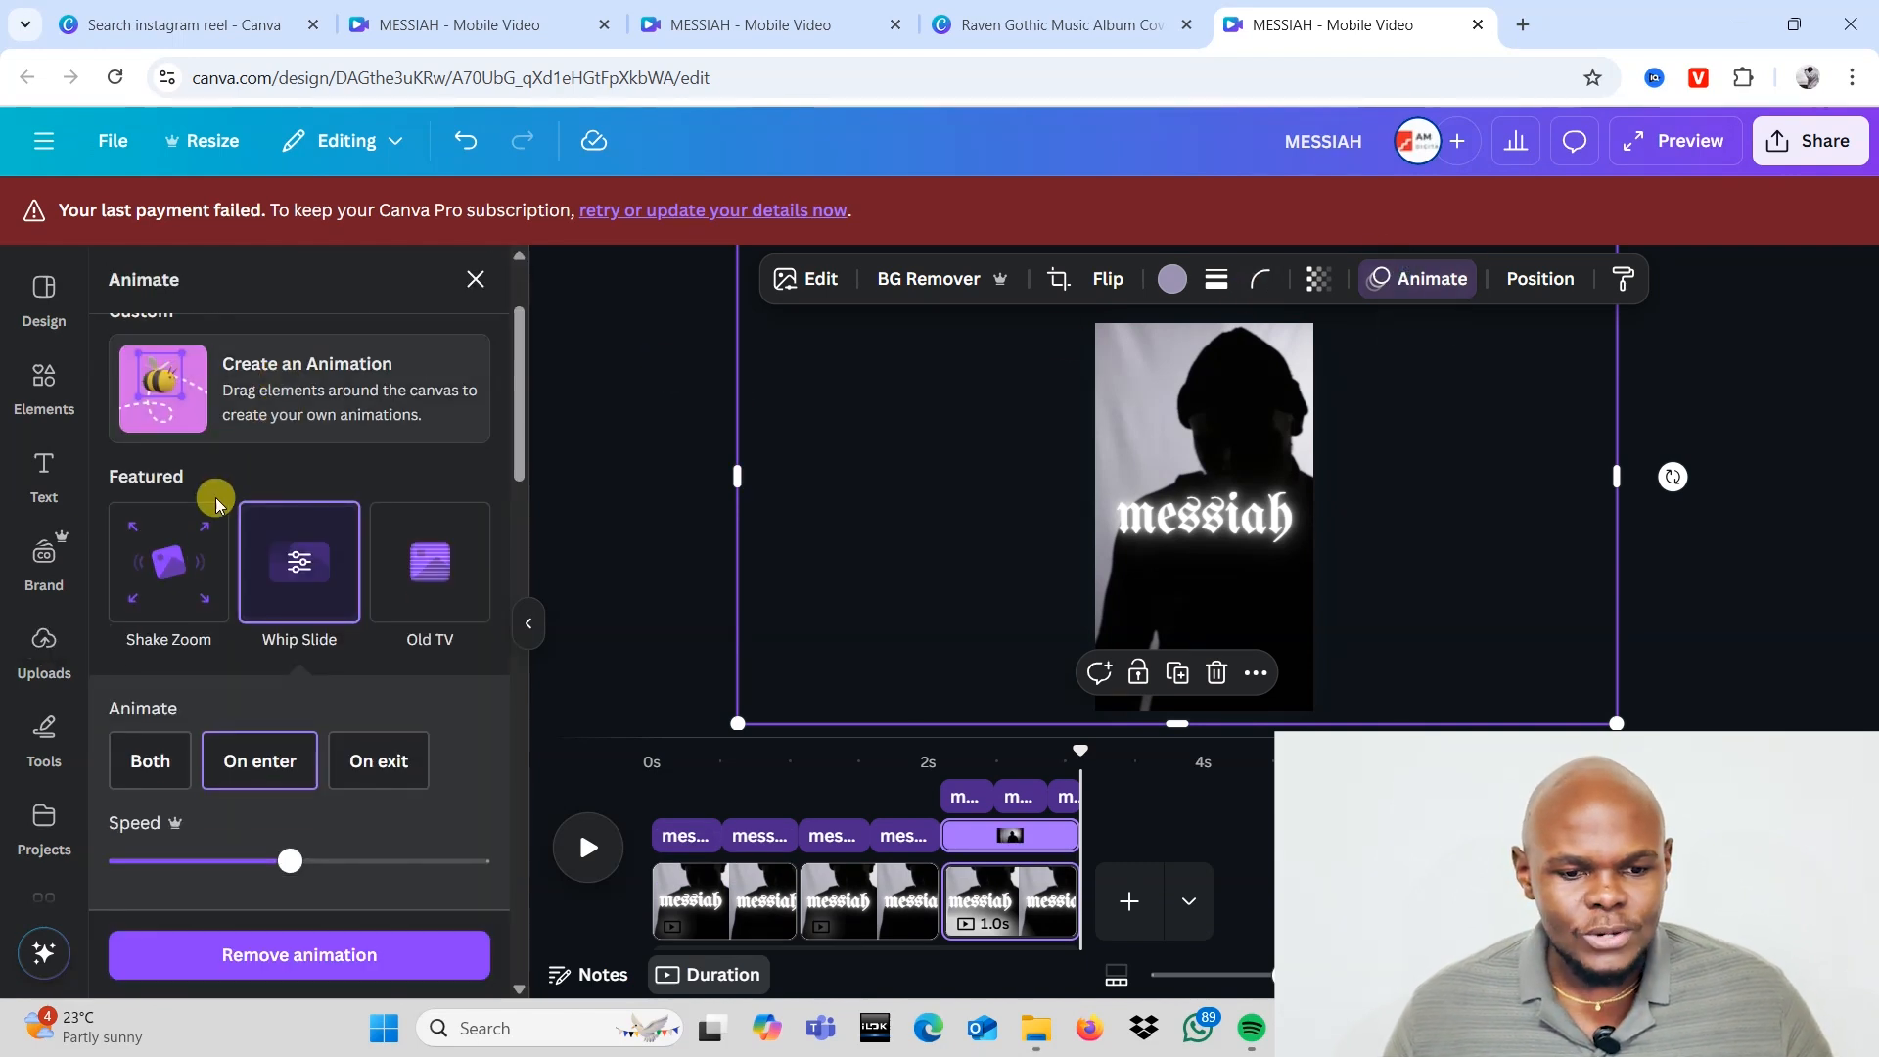
scroll(210, 494, up, 2)
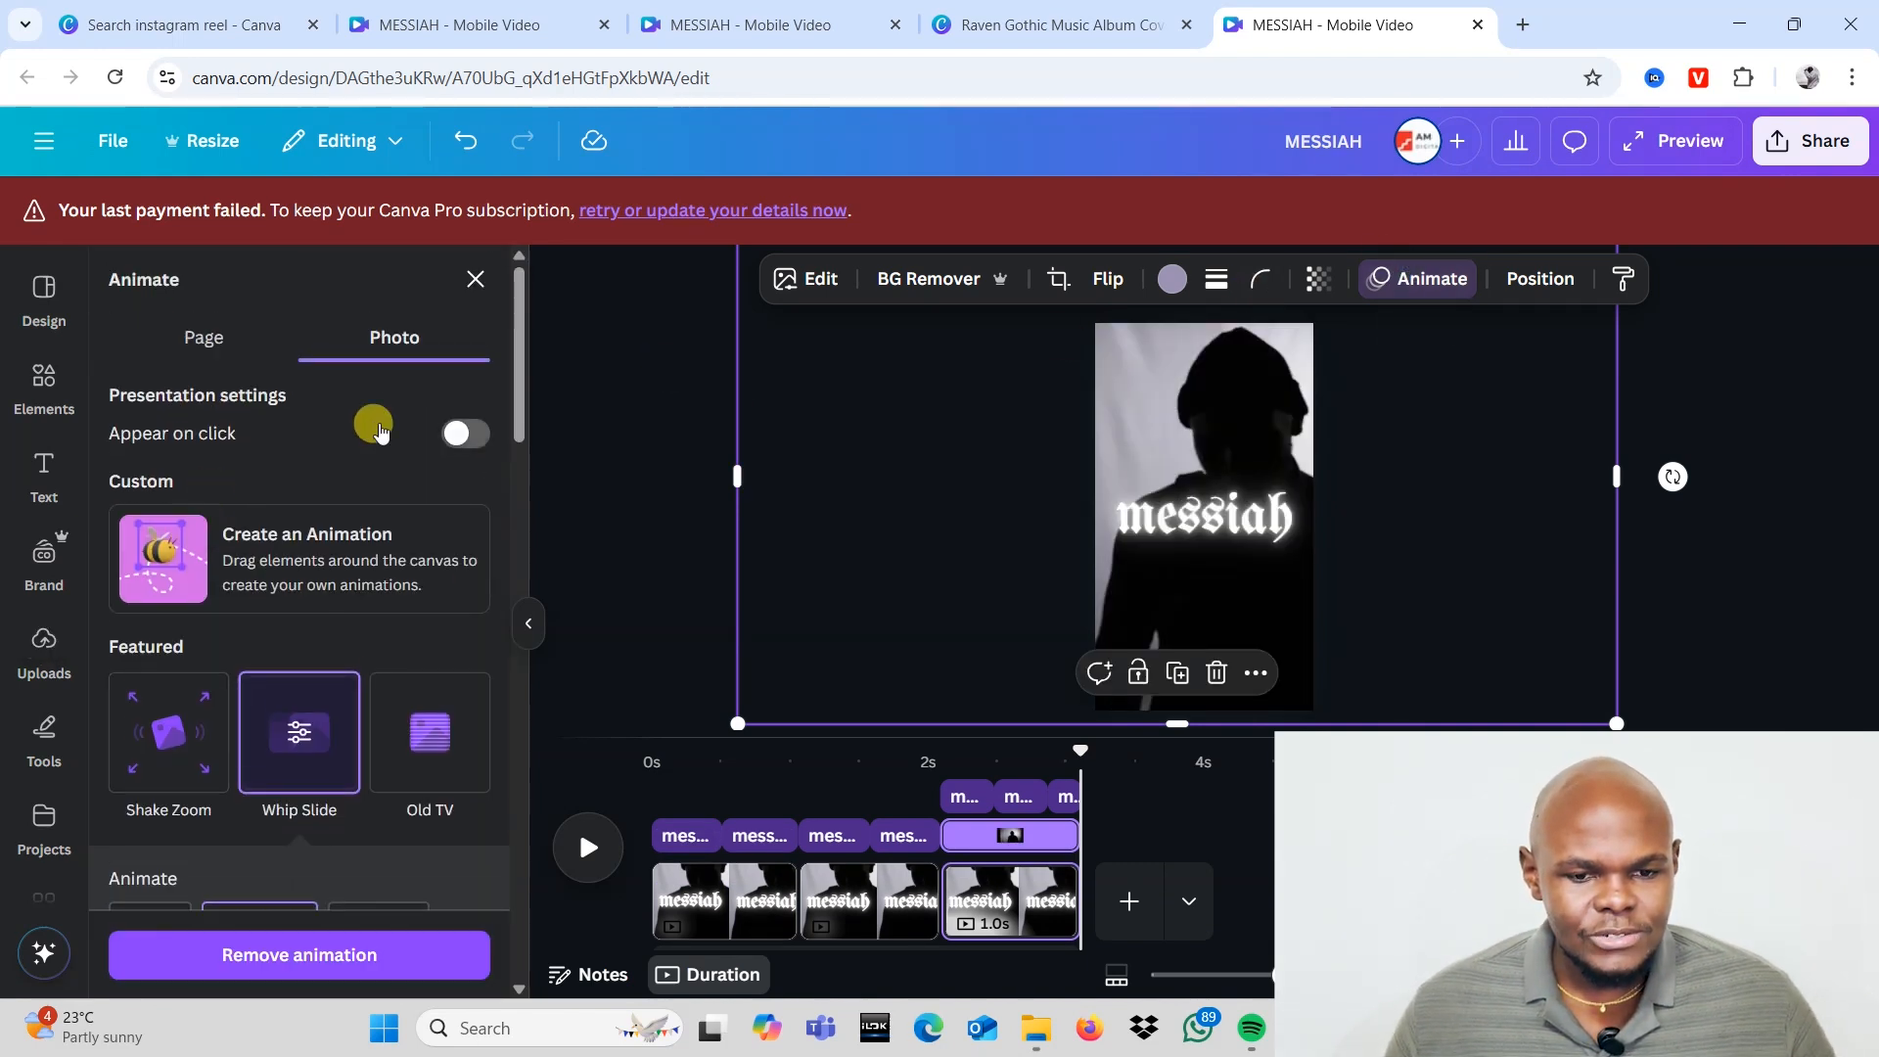
click(274, 956)
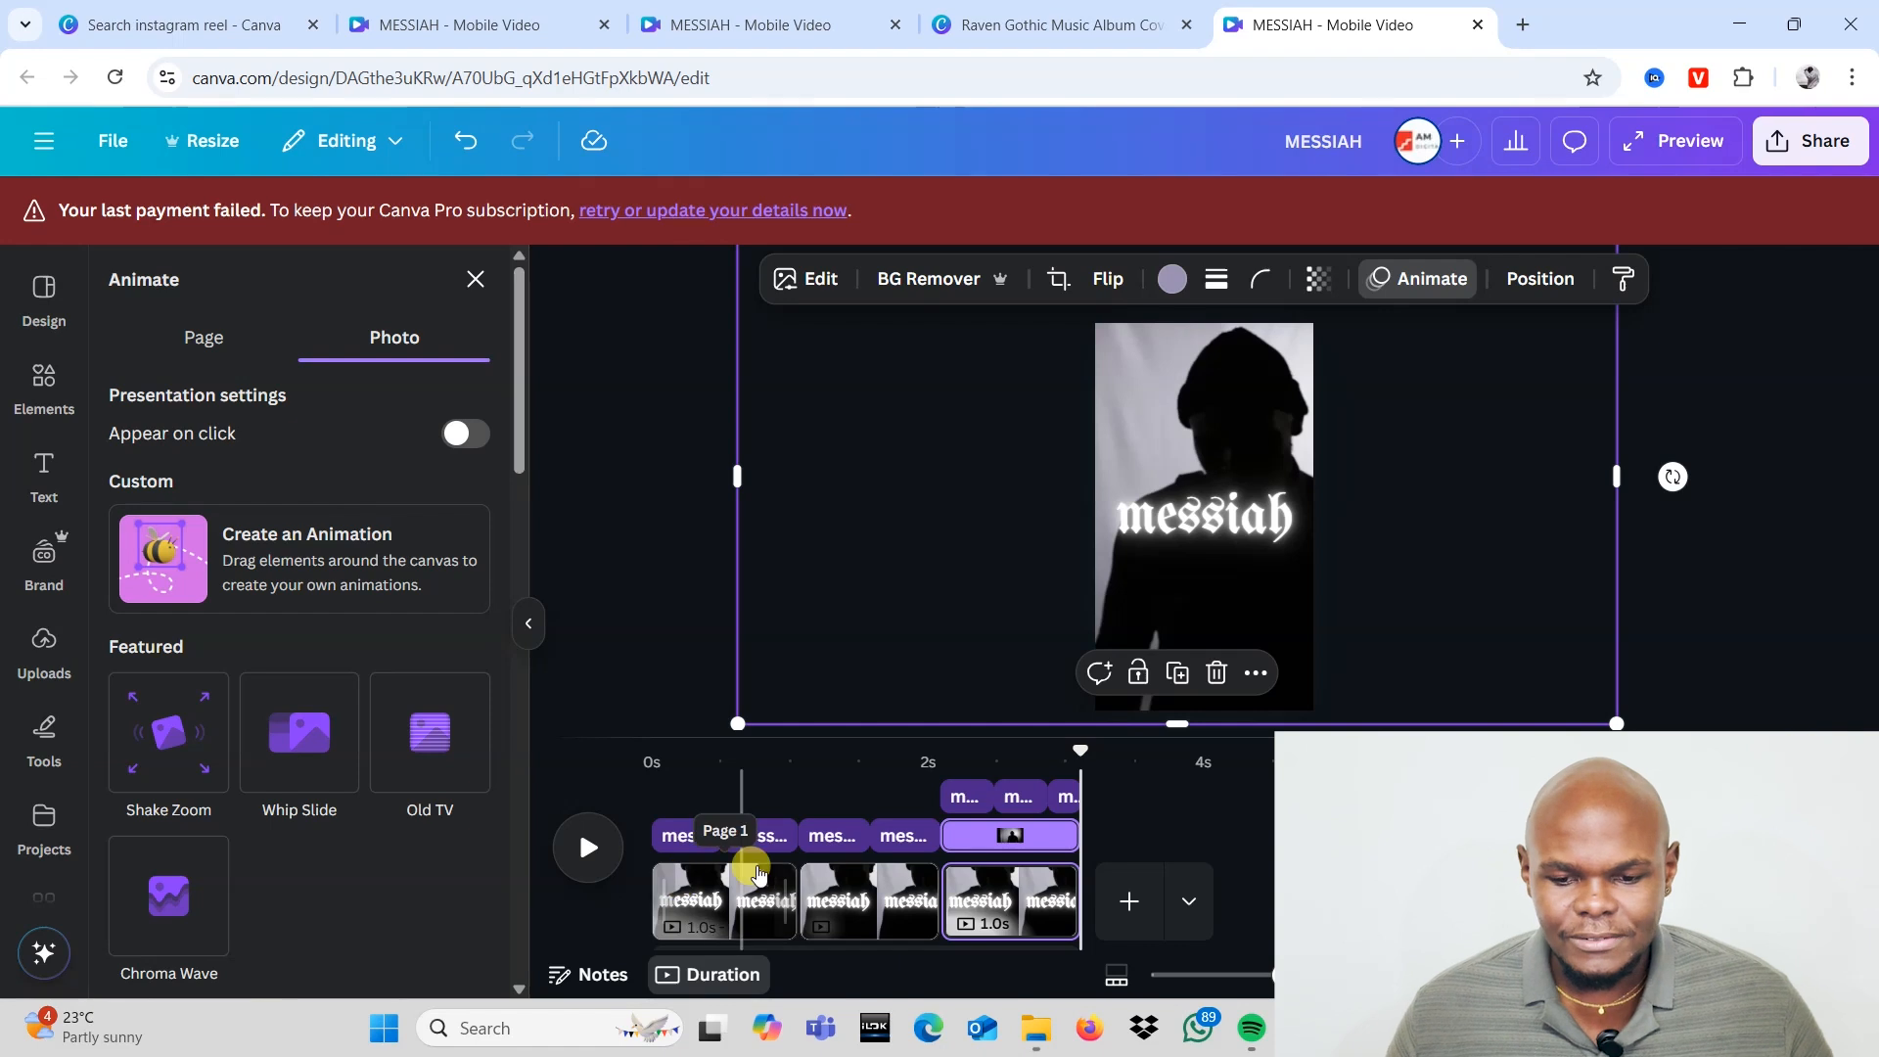
Step: Inspect the animation settings of the silhouette photos on the second and third pages
click(859, 922)
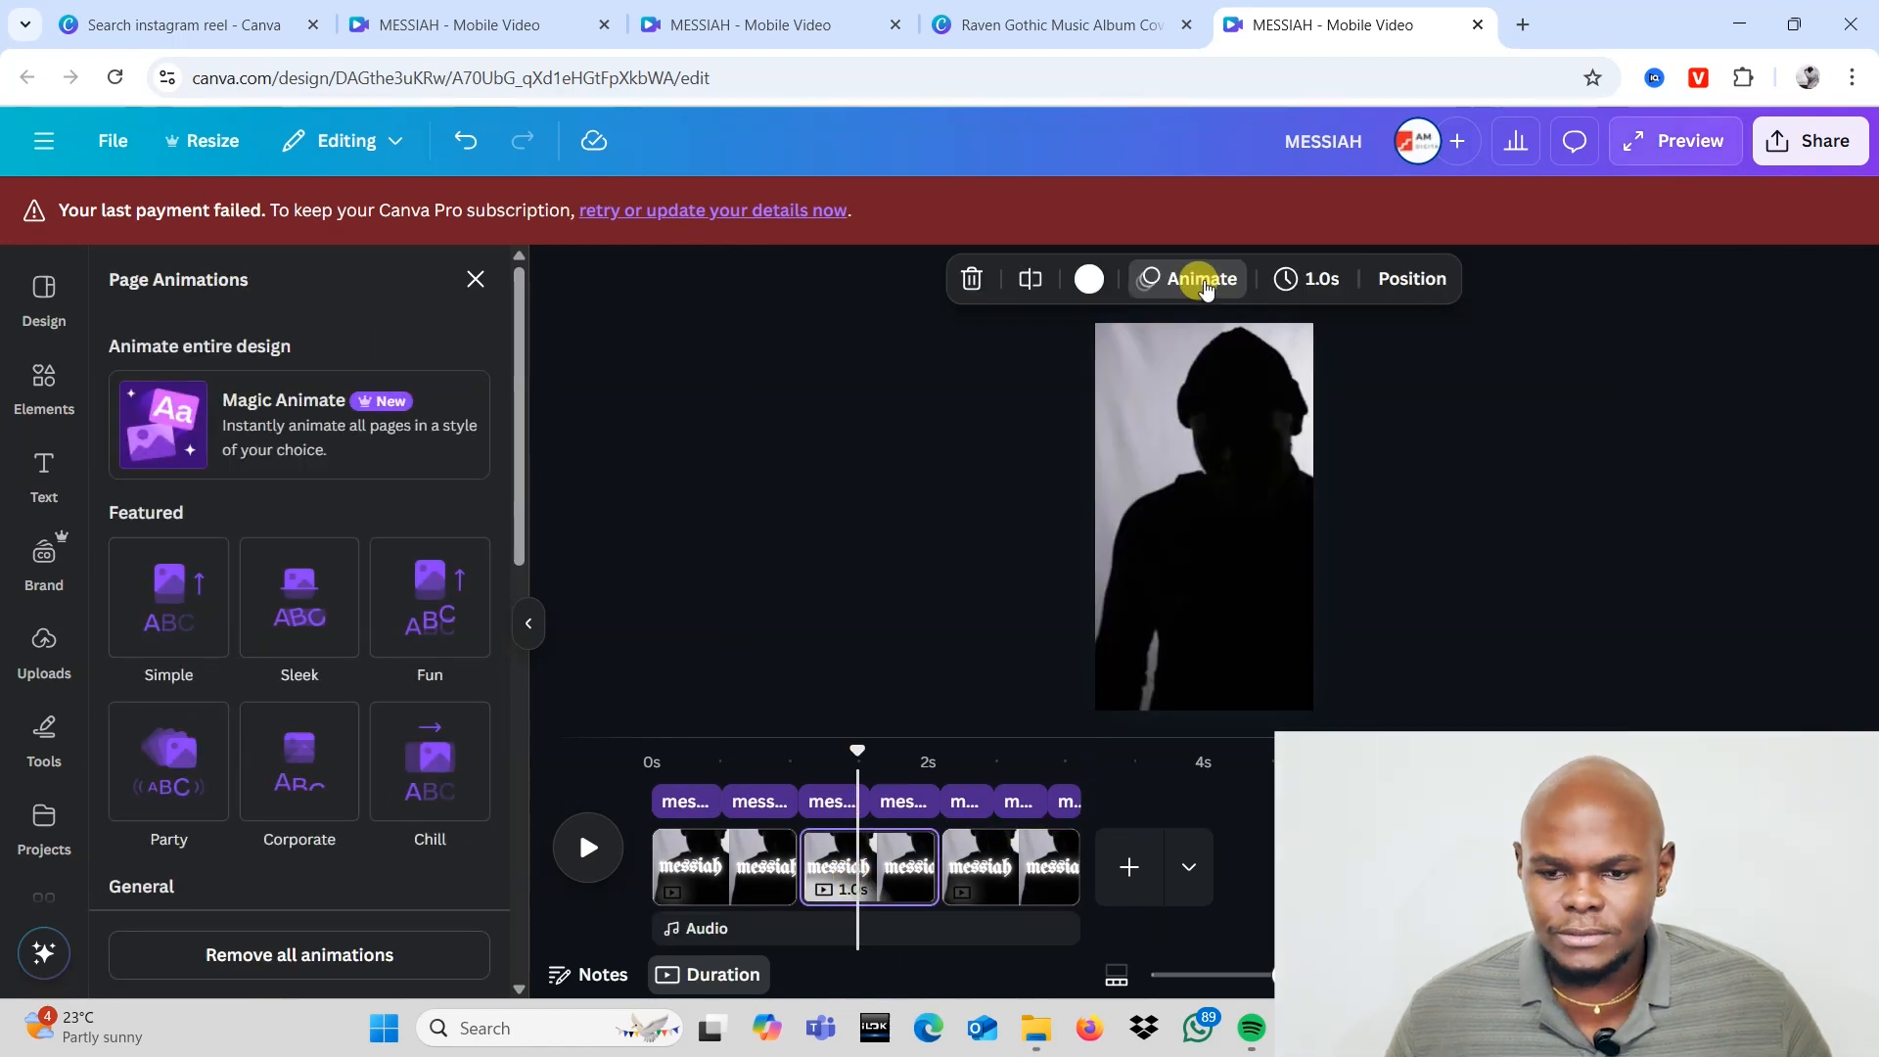
click(44, 646)
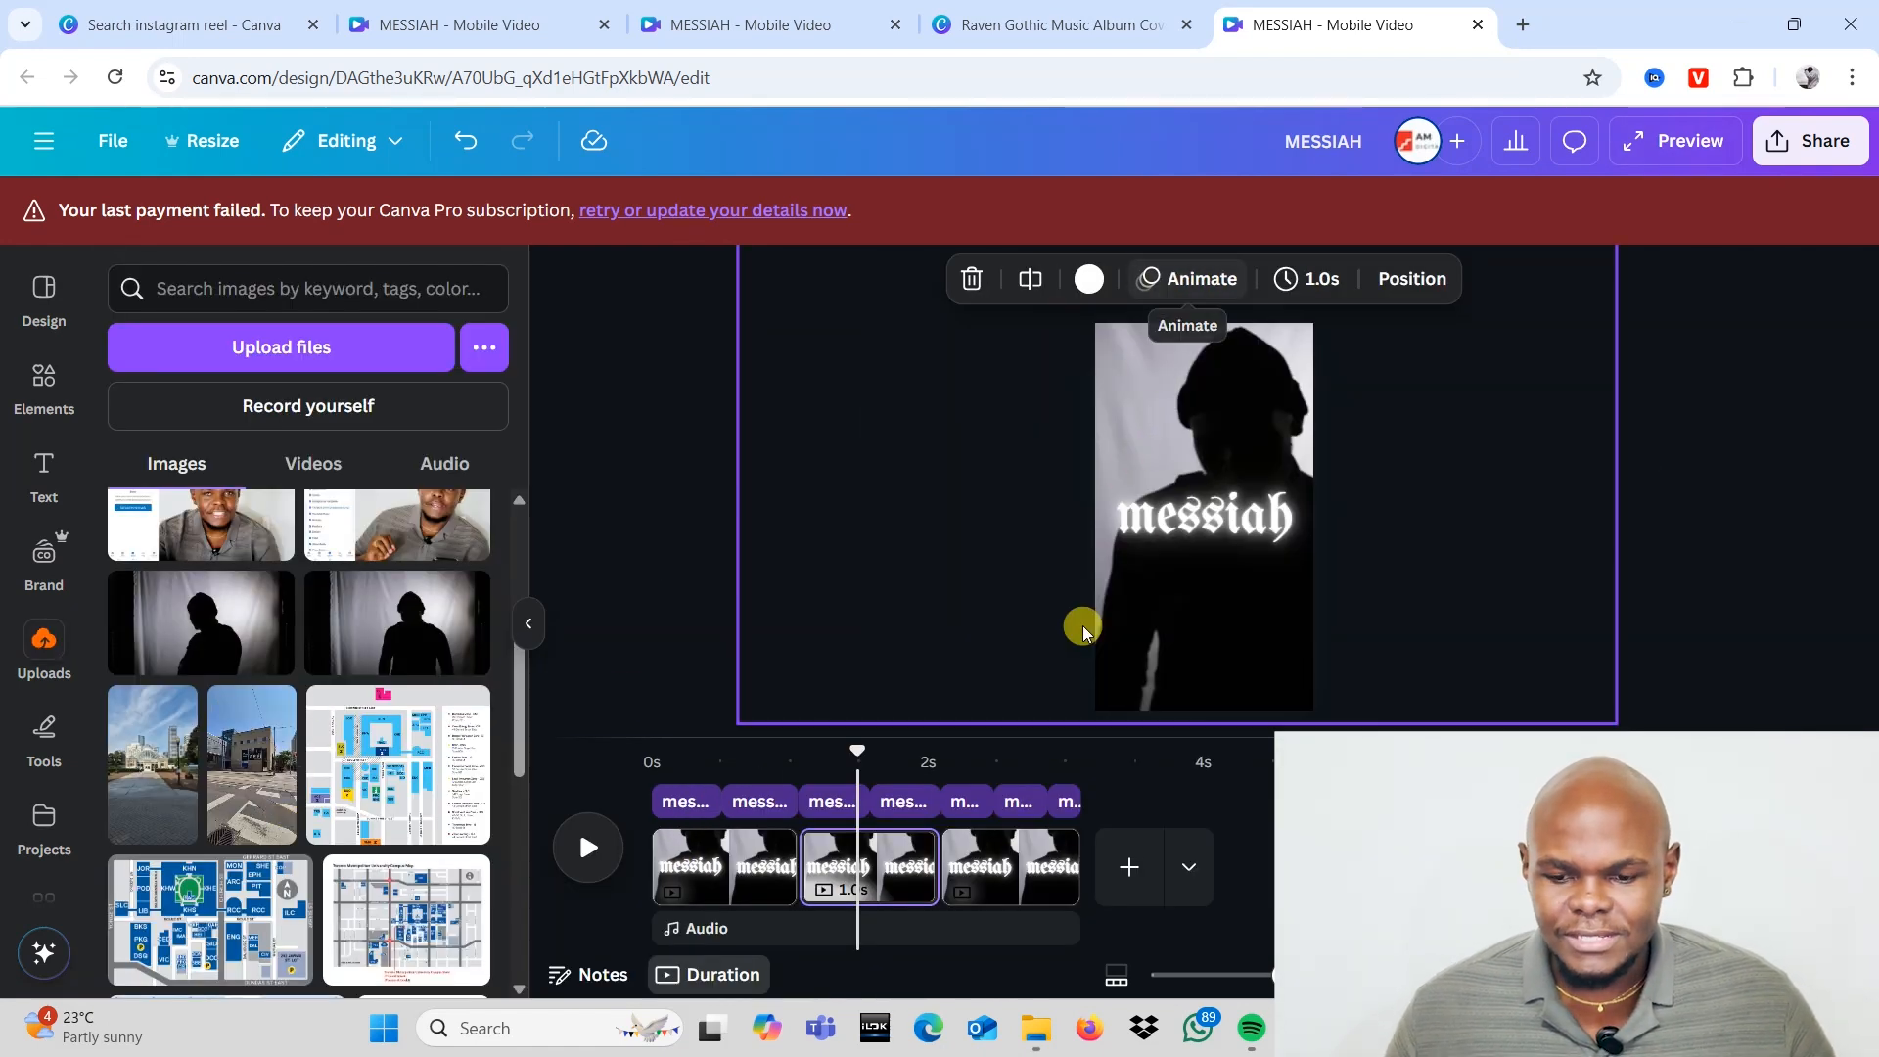
click(1011, 886)
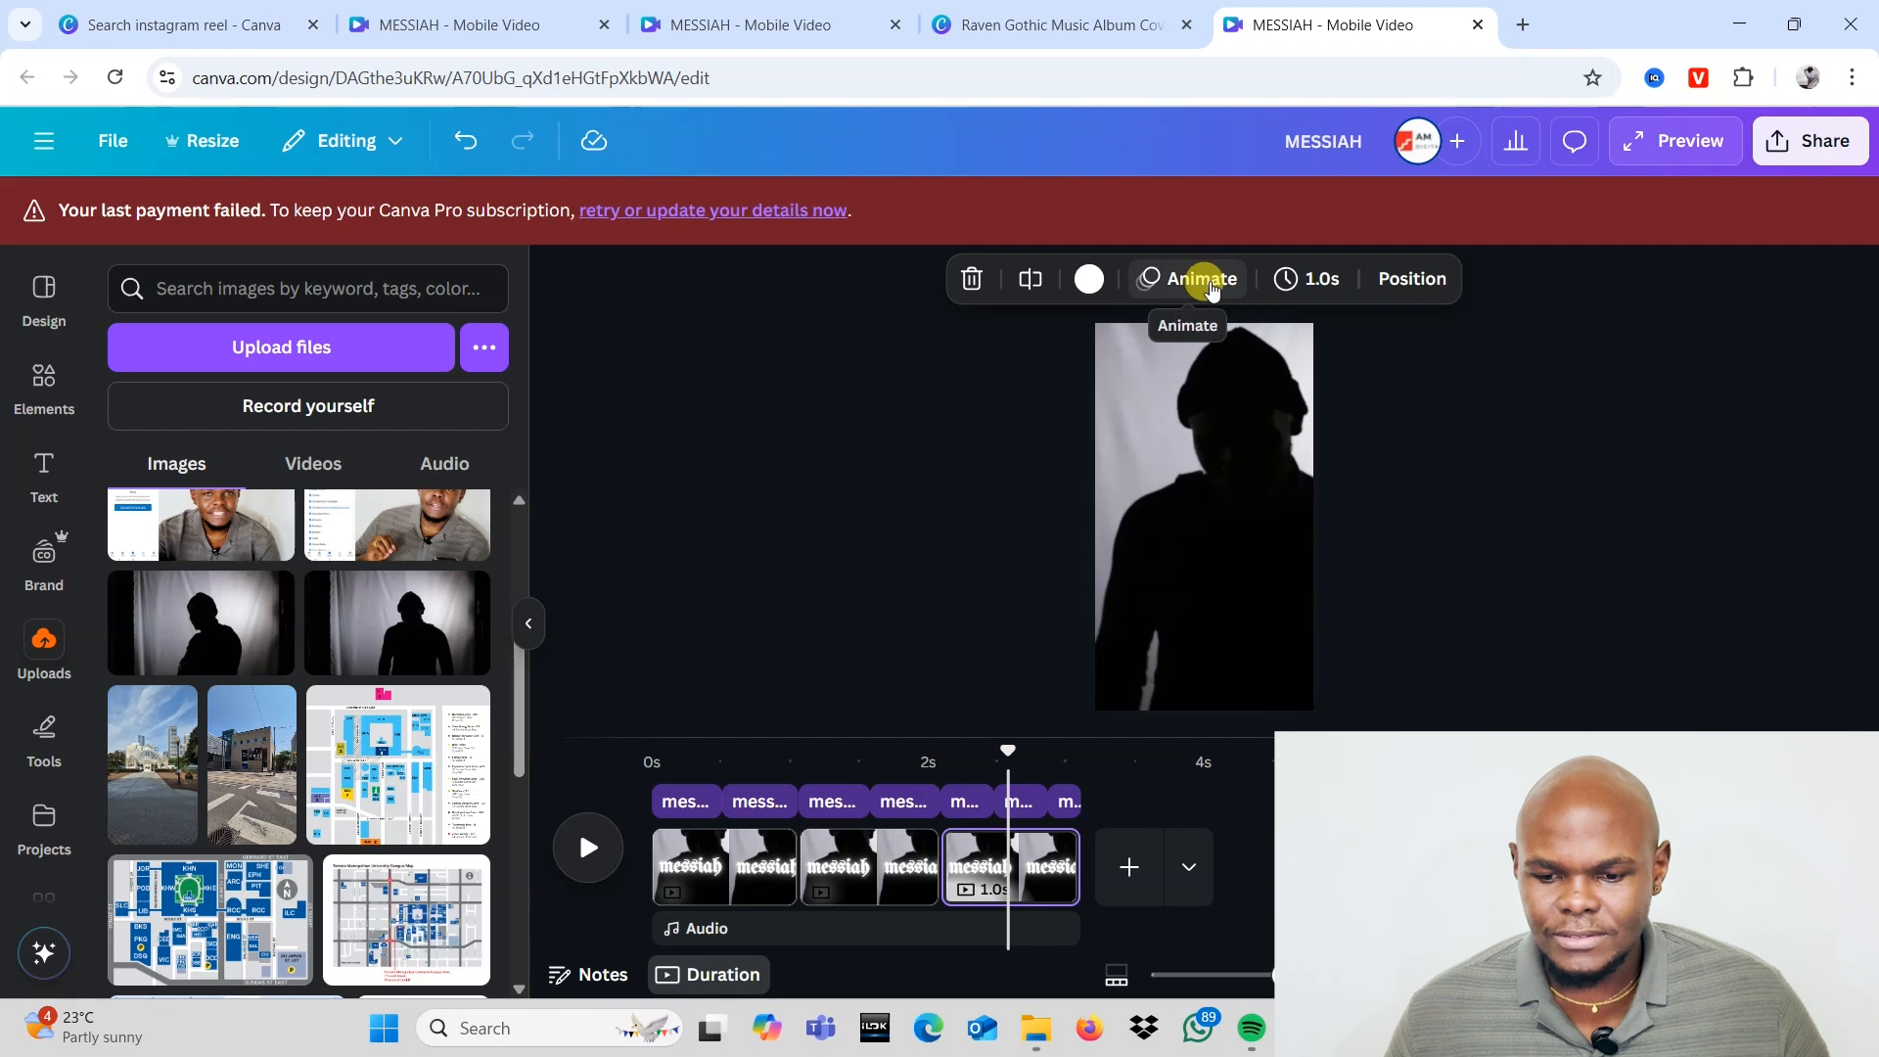
click(871, 871)
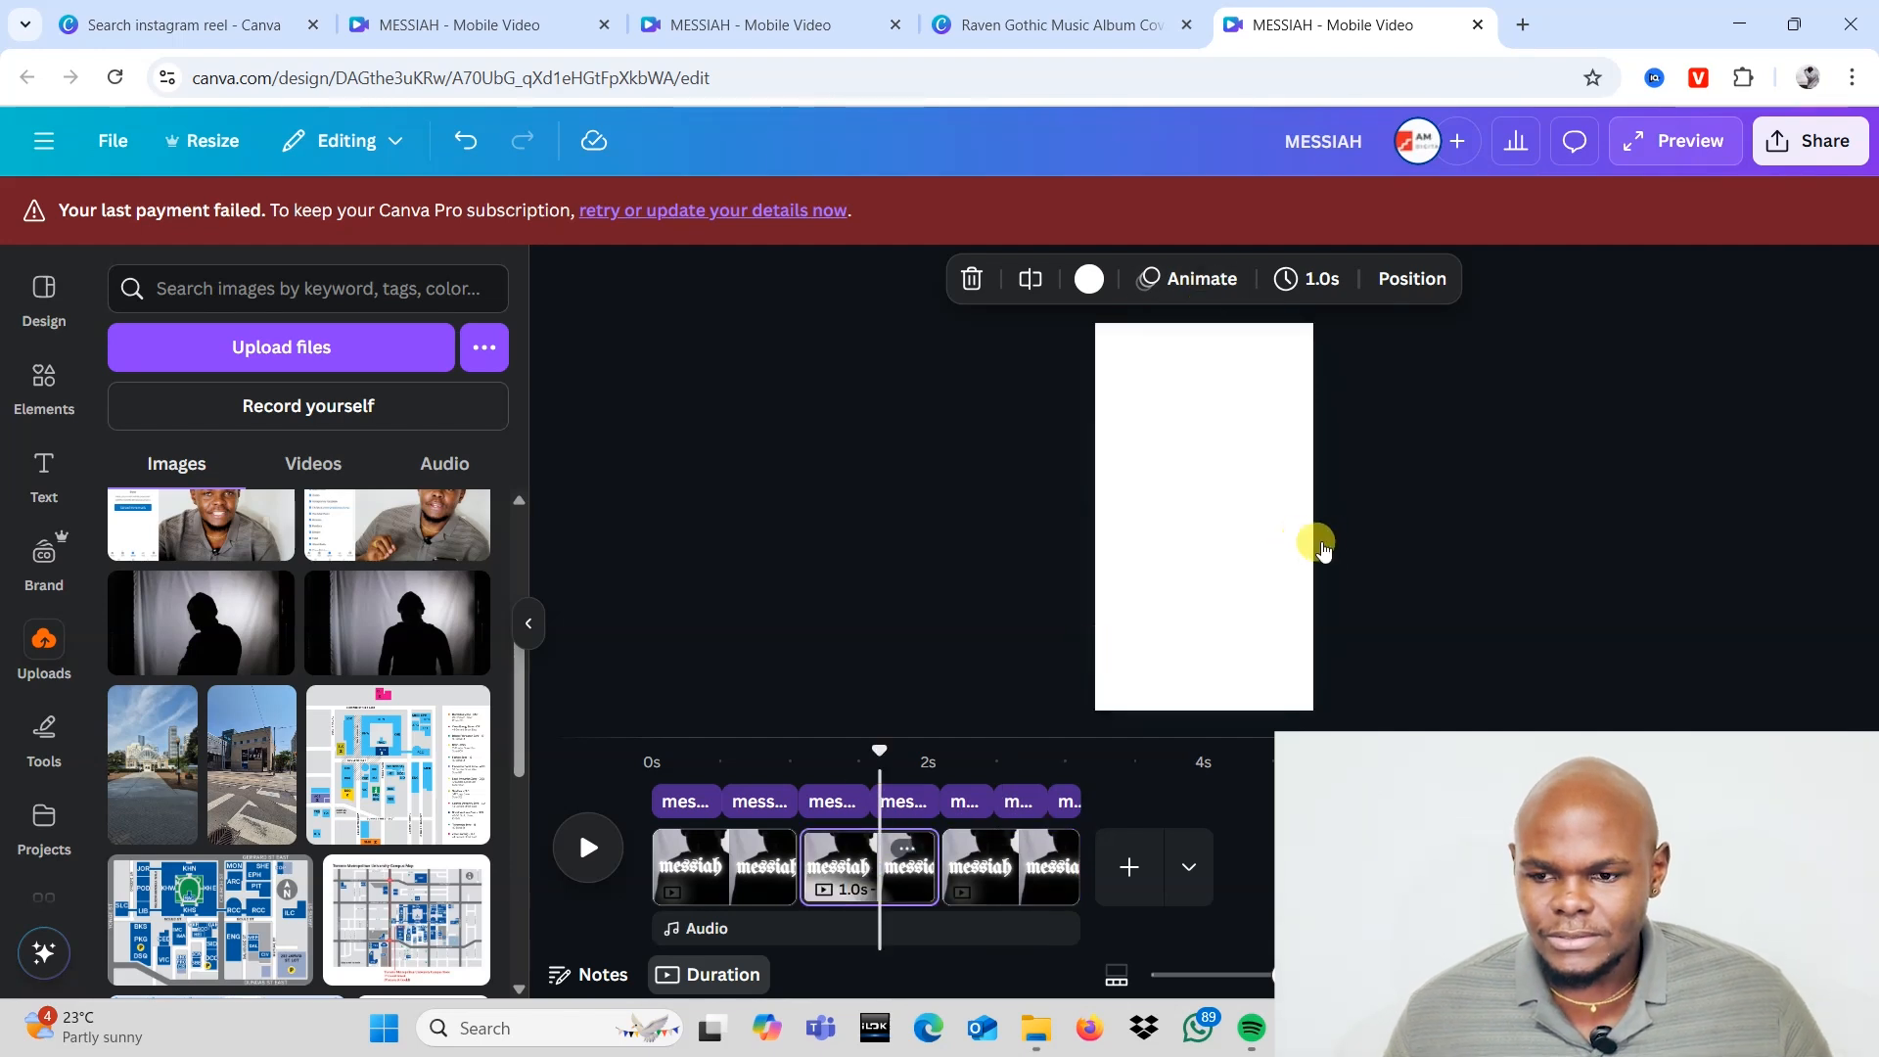
click(1272, 617)
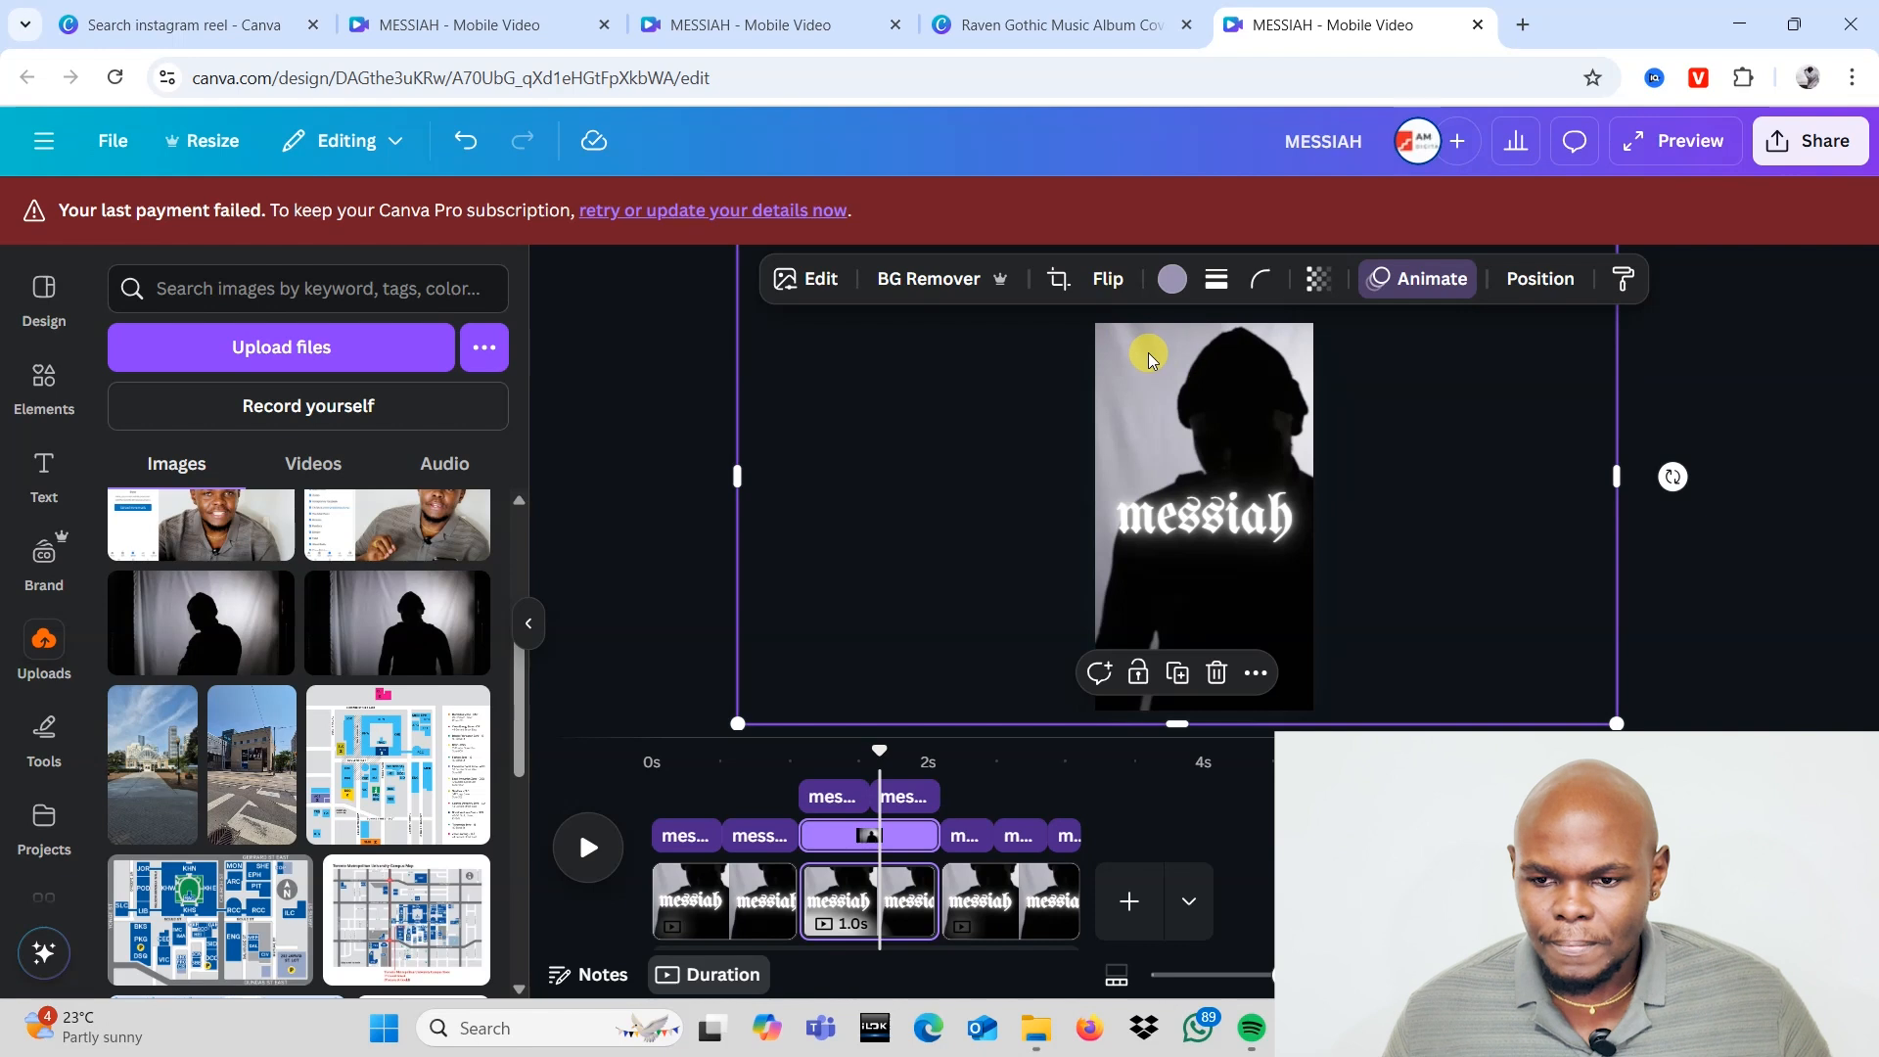
click(1390, 277)
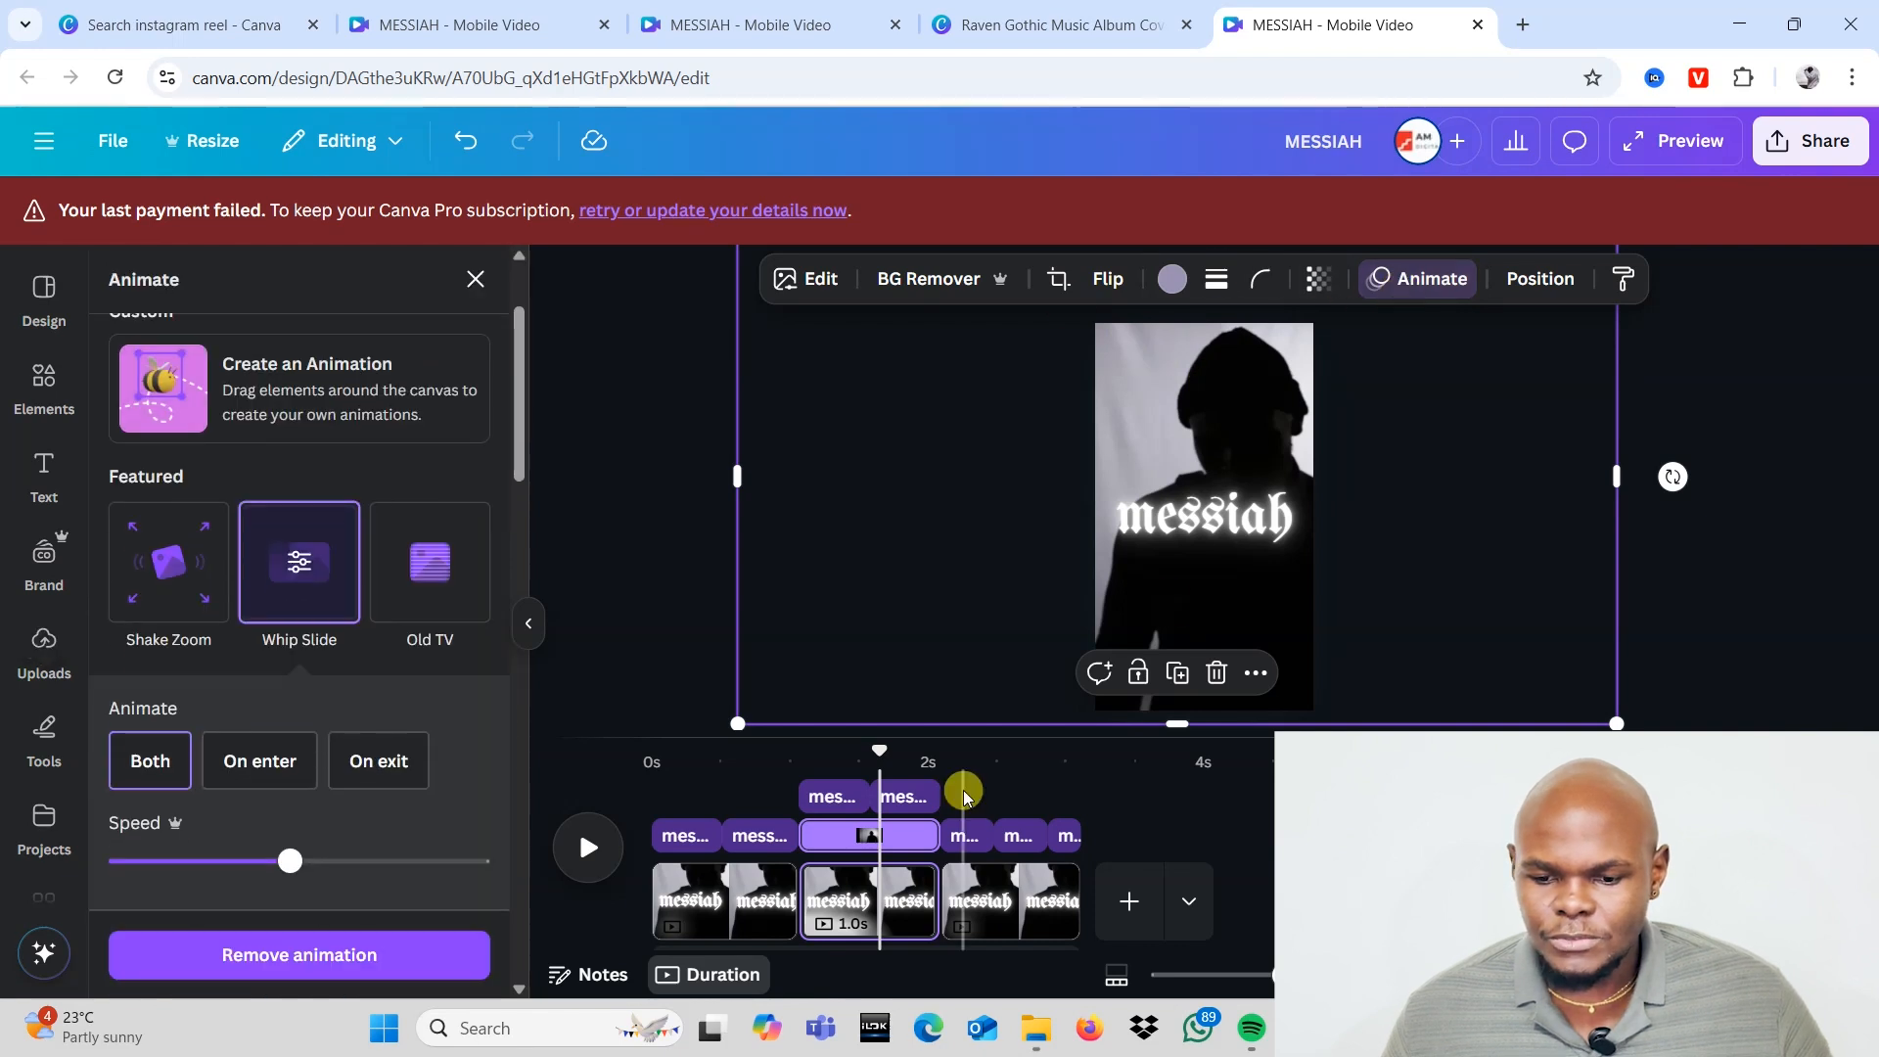
click(1028, 905)
click(1271, 421)
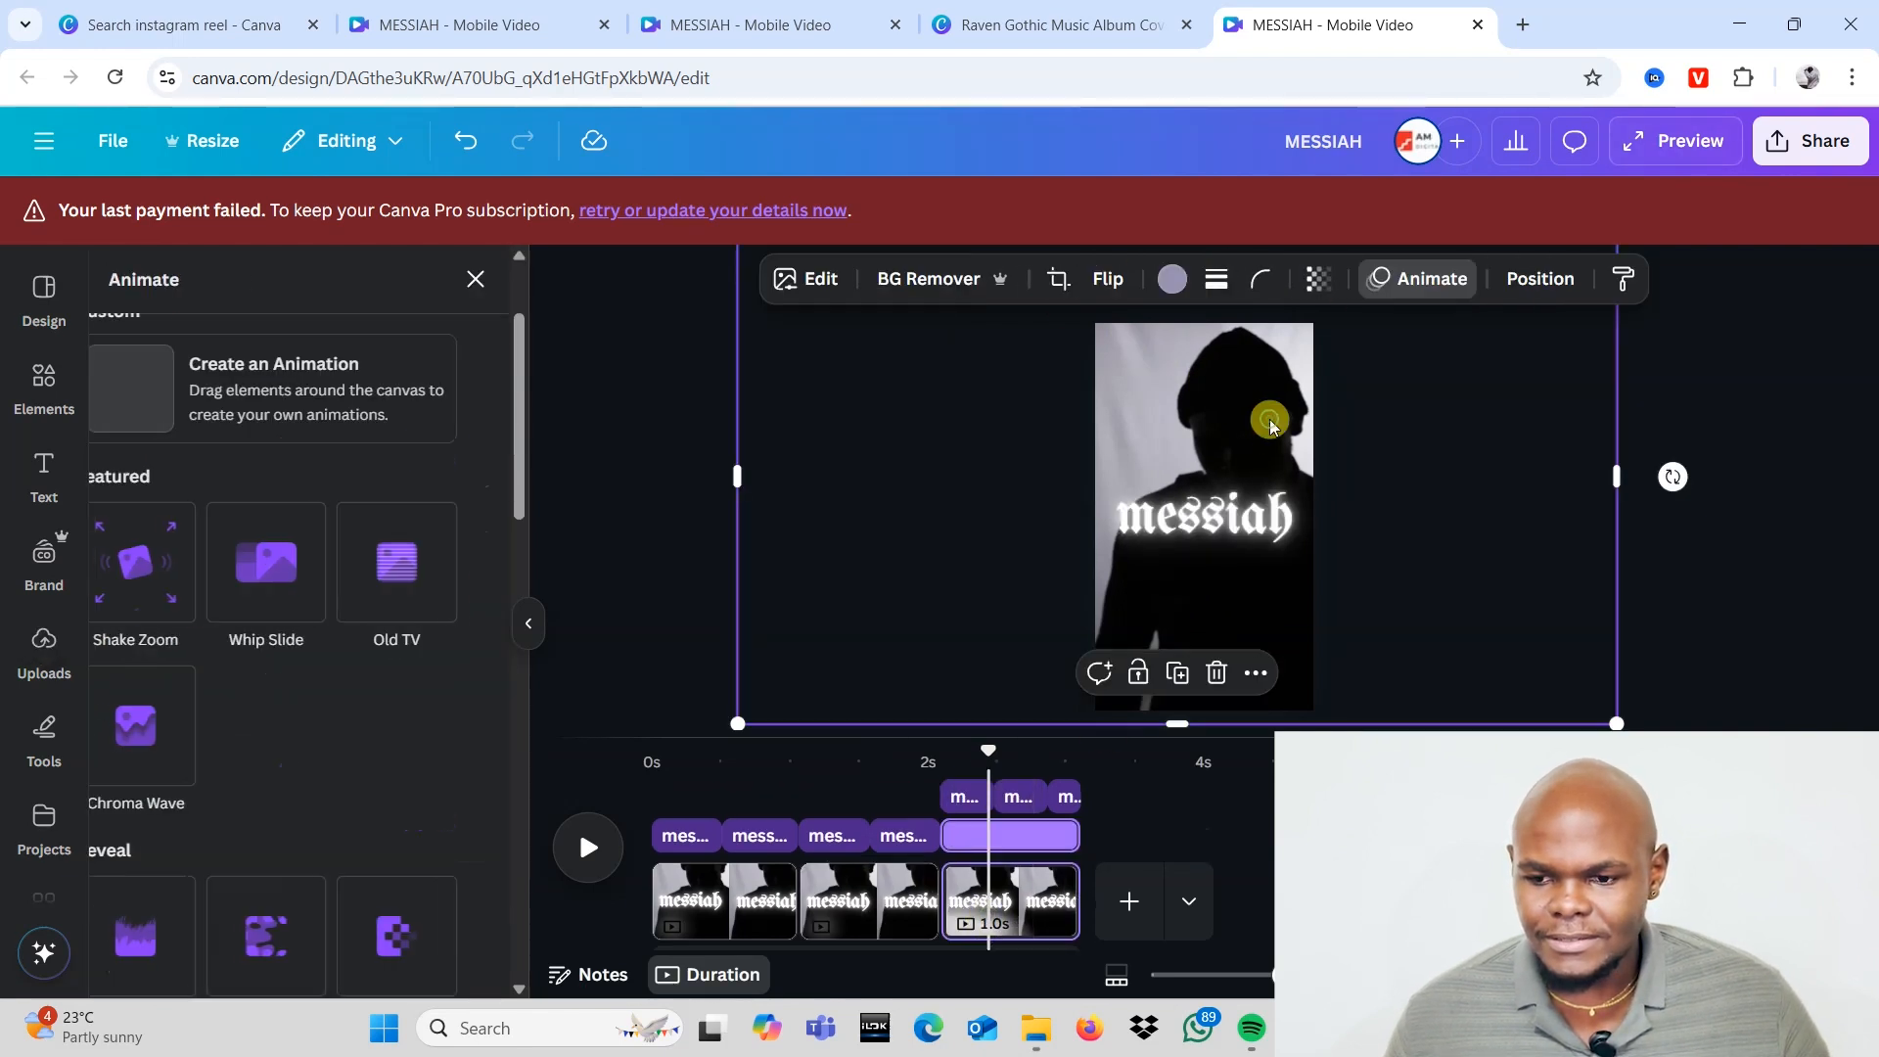
click(1394, 278)
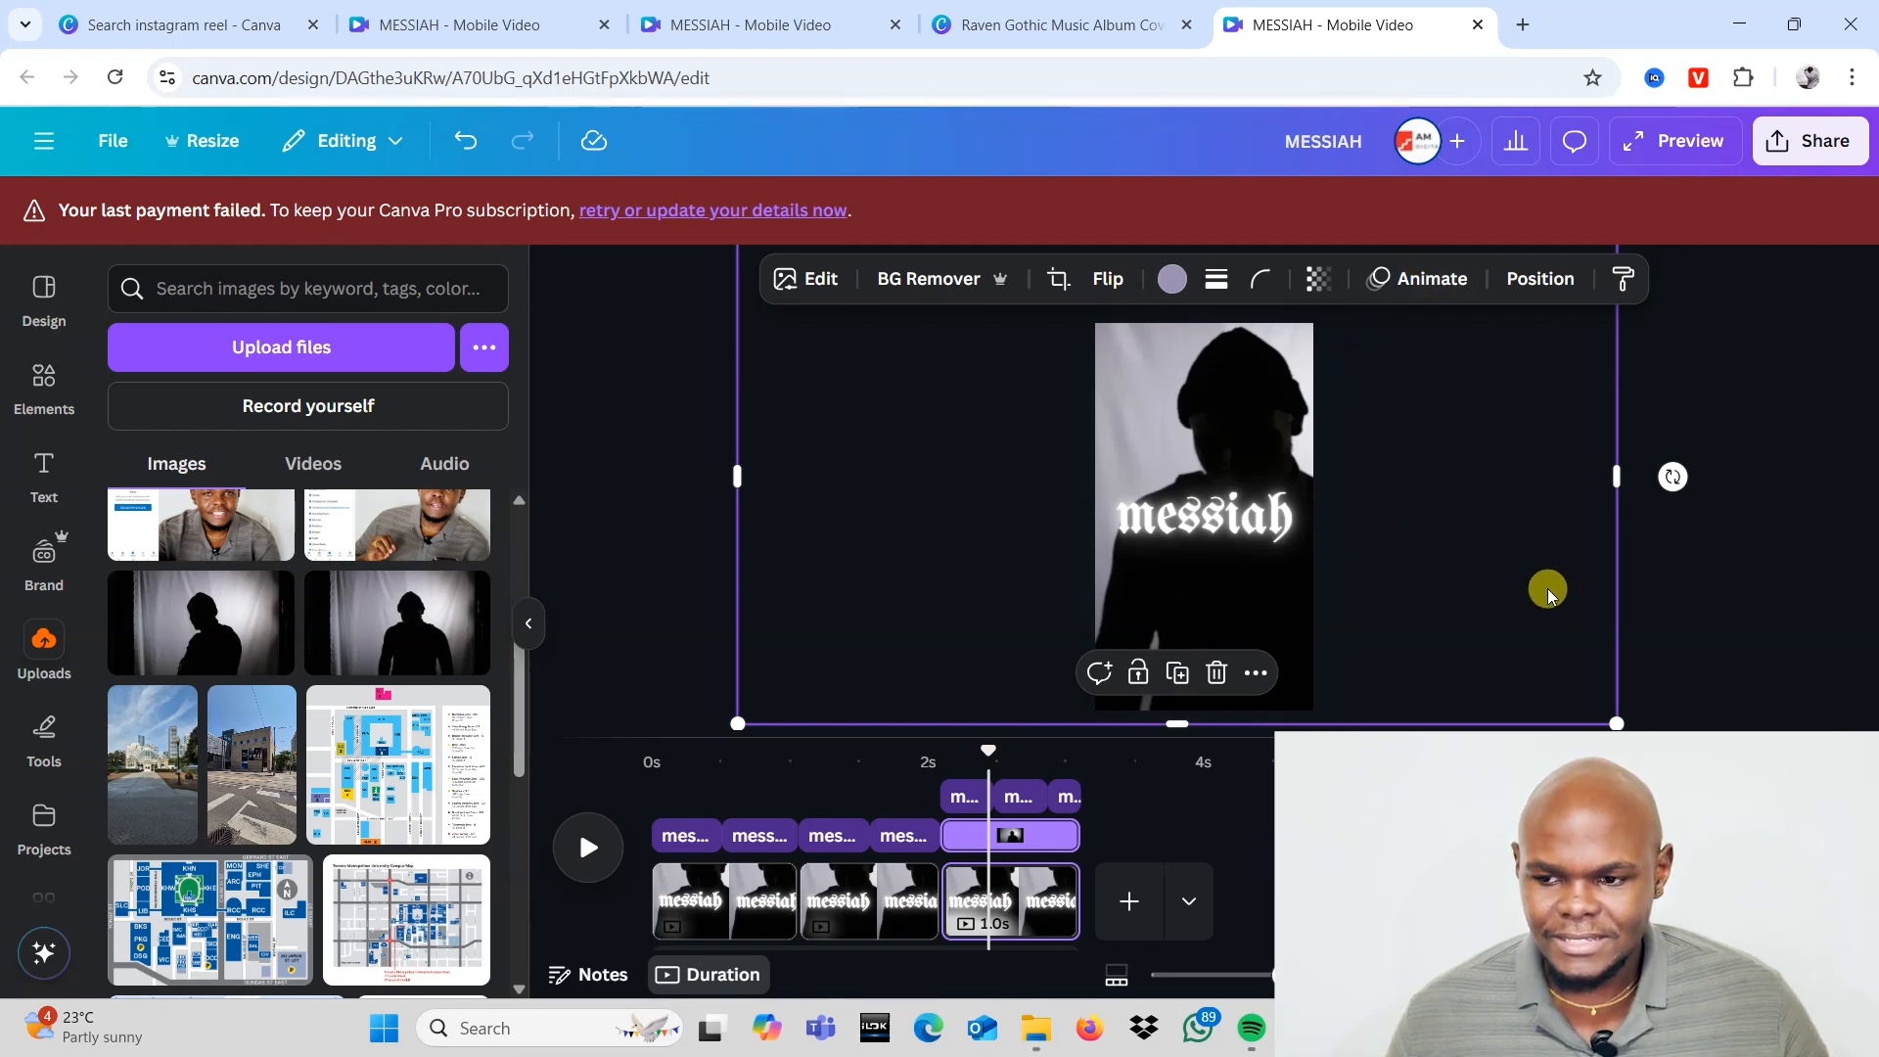
click(1752, 562)
click(1353, 596)
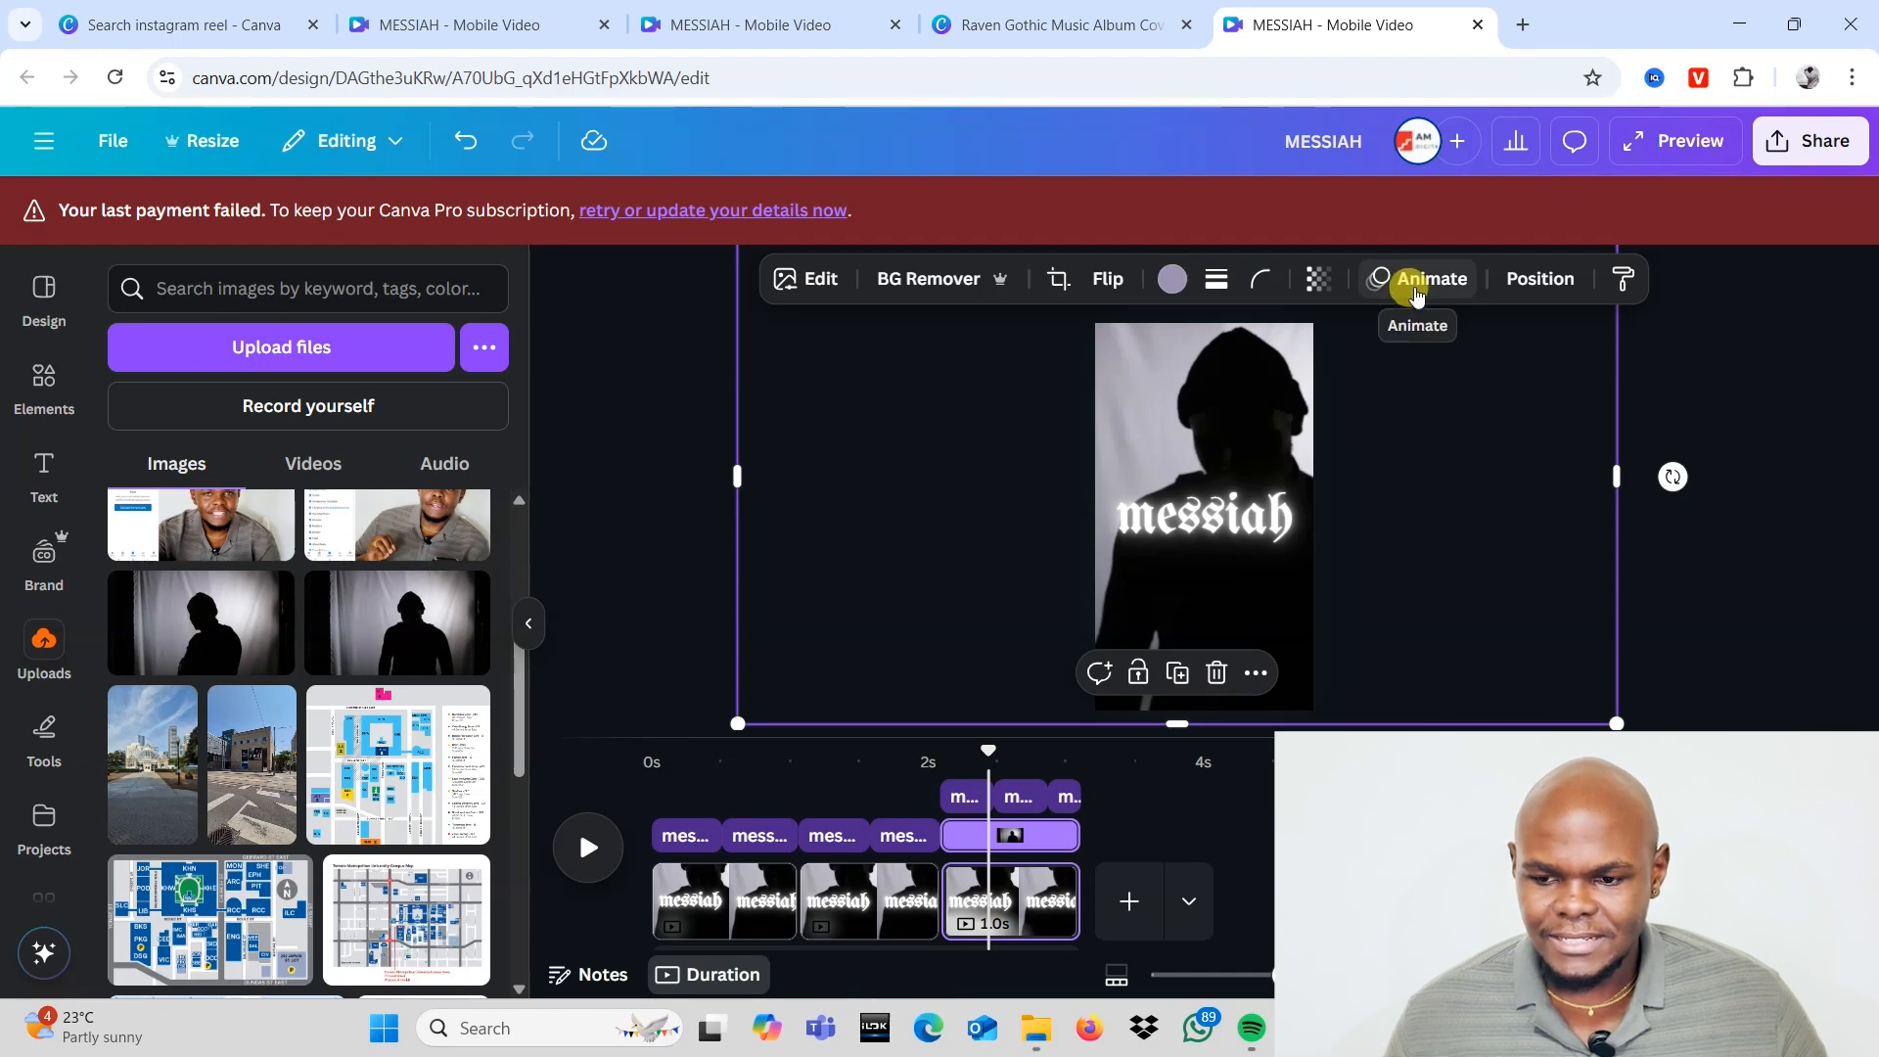
click(914, 784)
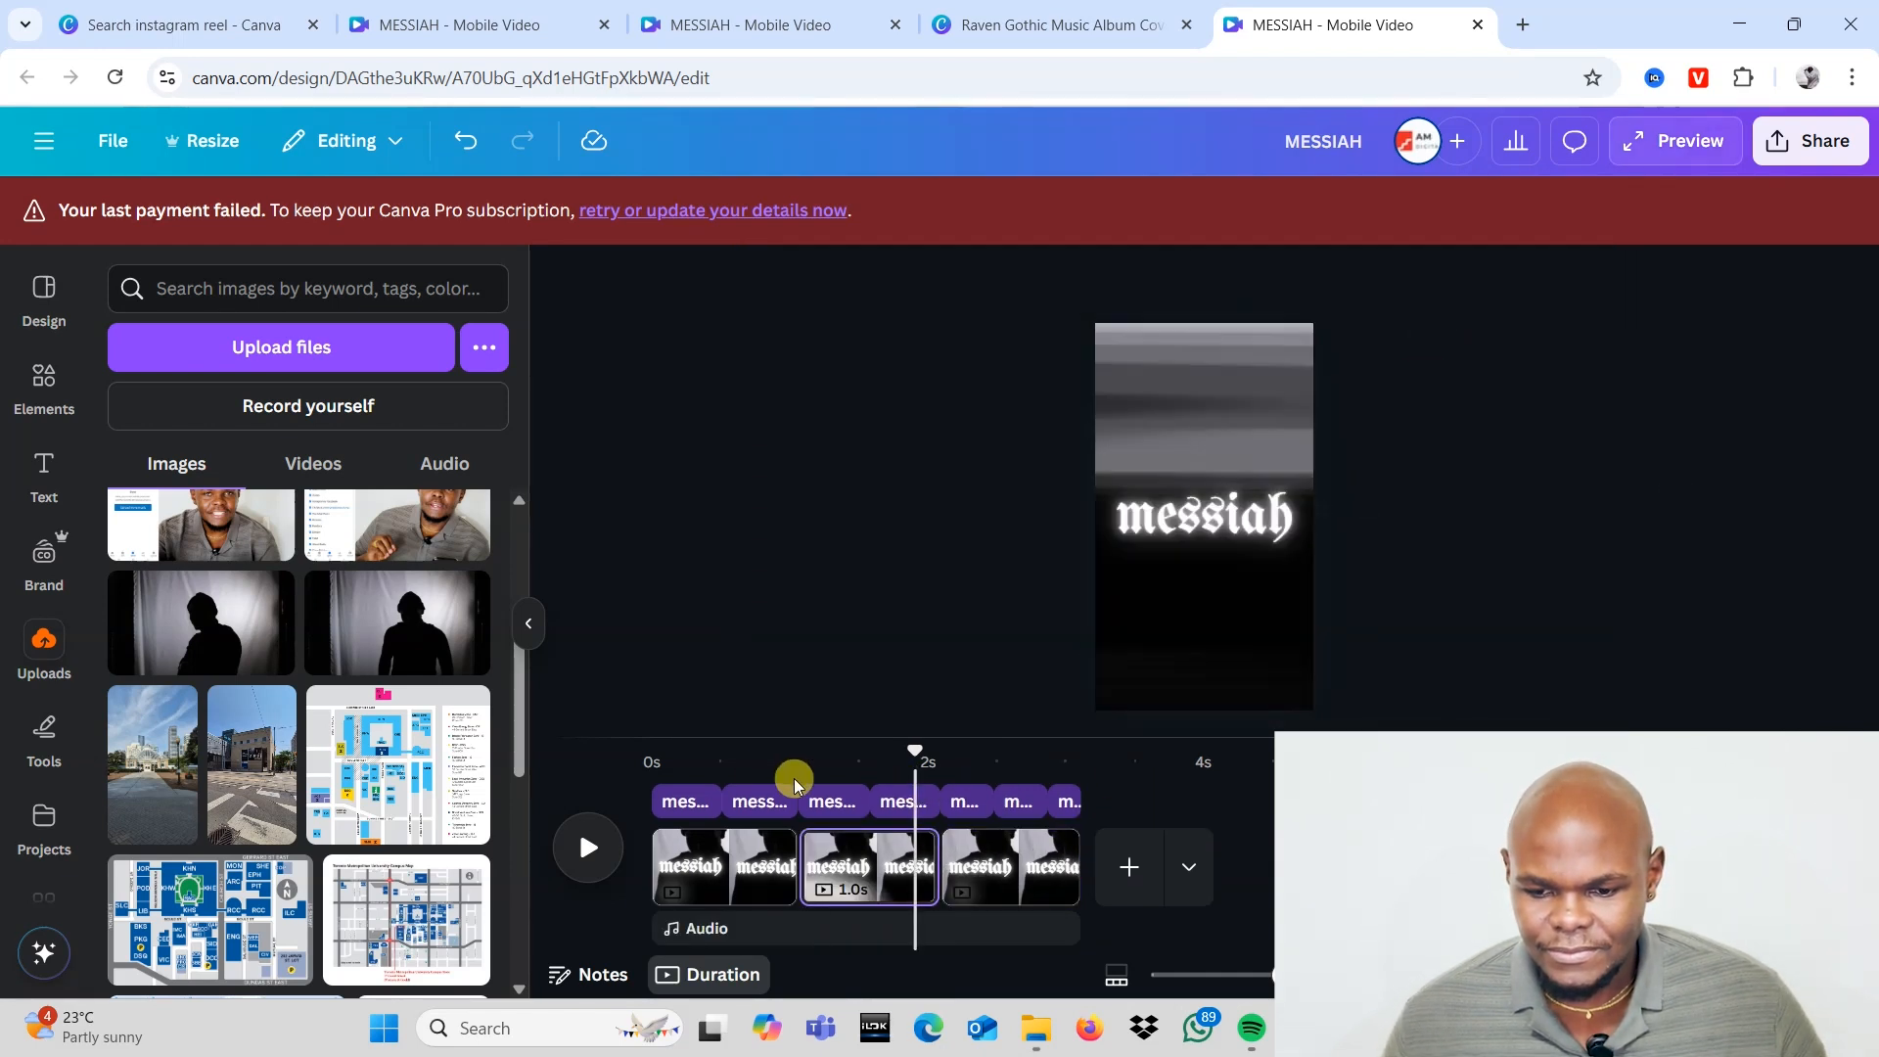
Step: Play the video from the start to check the photo motion, and stop playback partway through
click(656, 759)
click(588, 846)
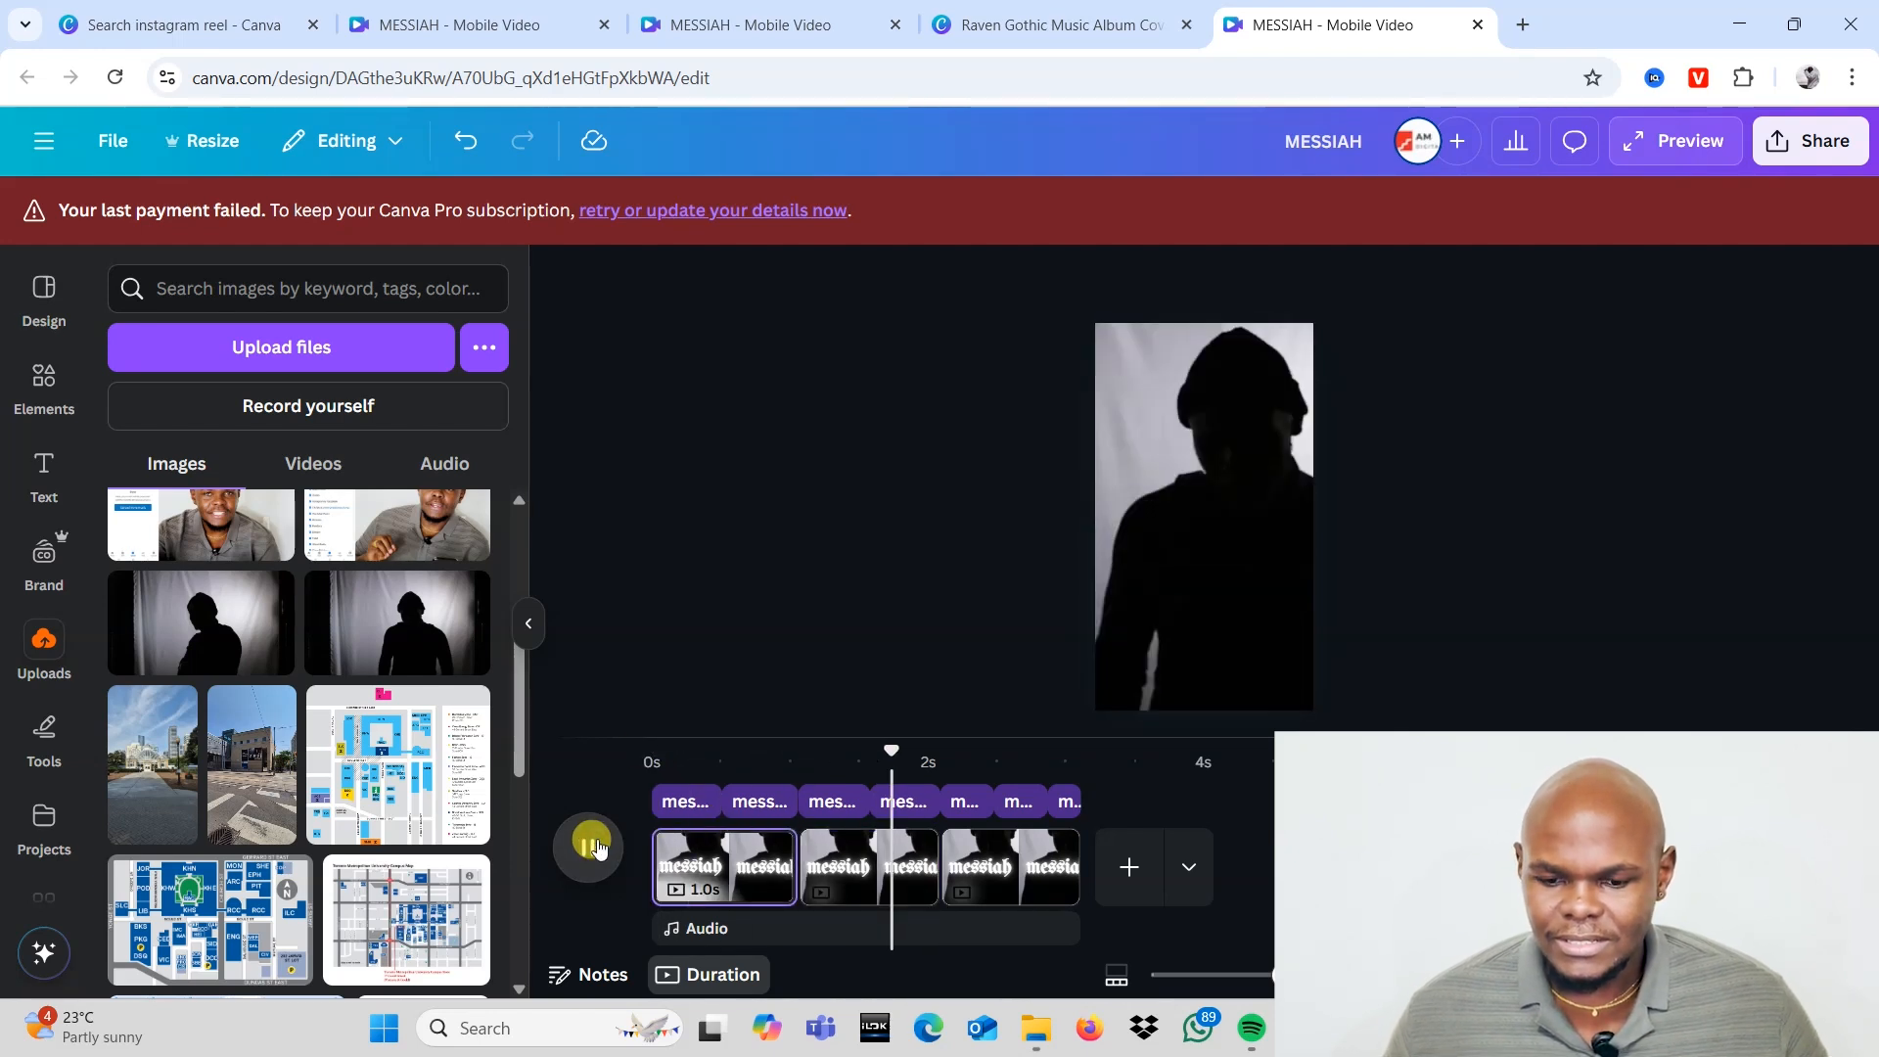
click(592, 844)
Step: Remove the Whip Slide animation from the silhouette photo on the first page
click(725, 801)
click(730, 880)
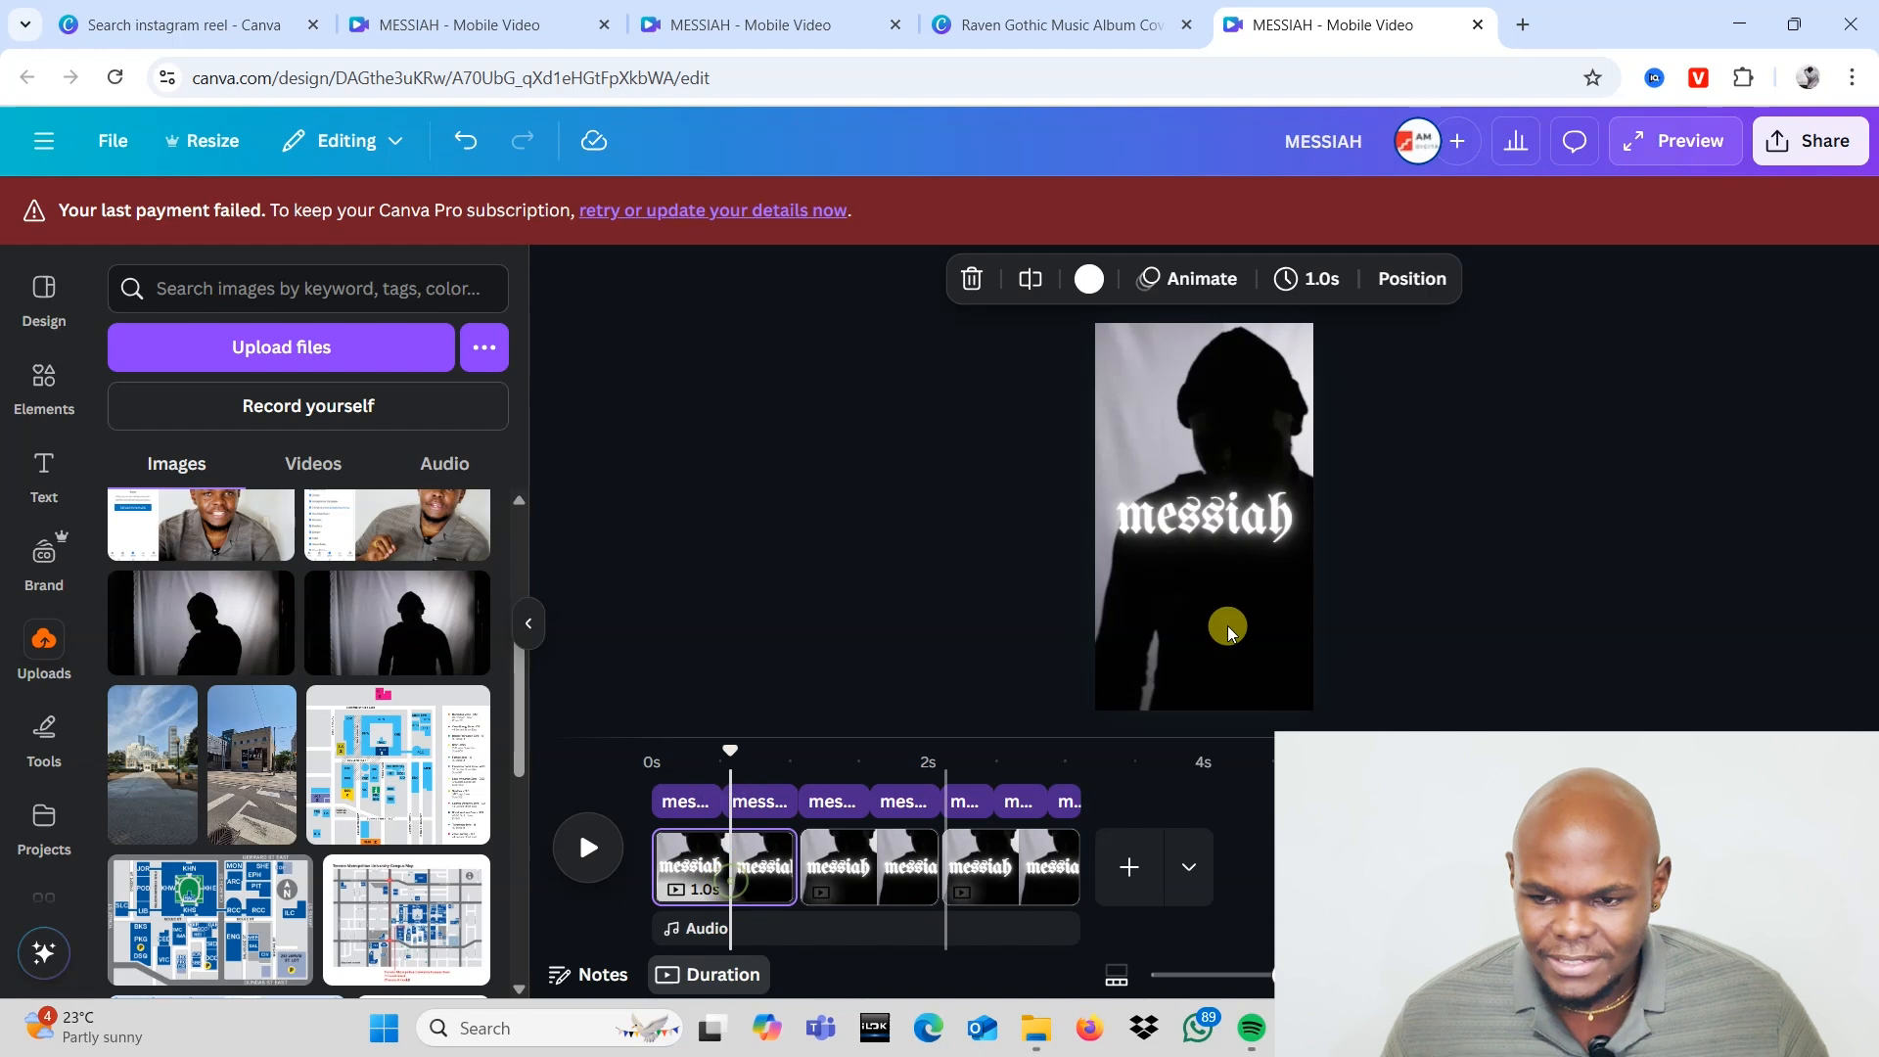
click(1253, 401)
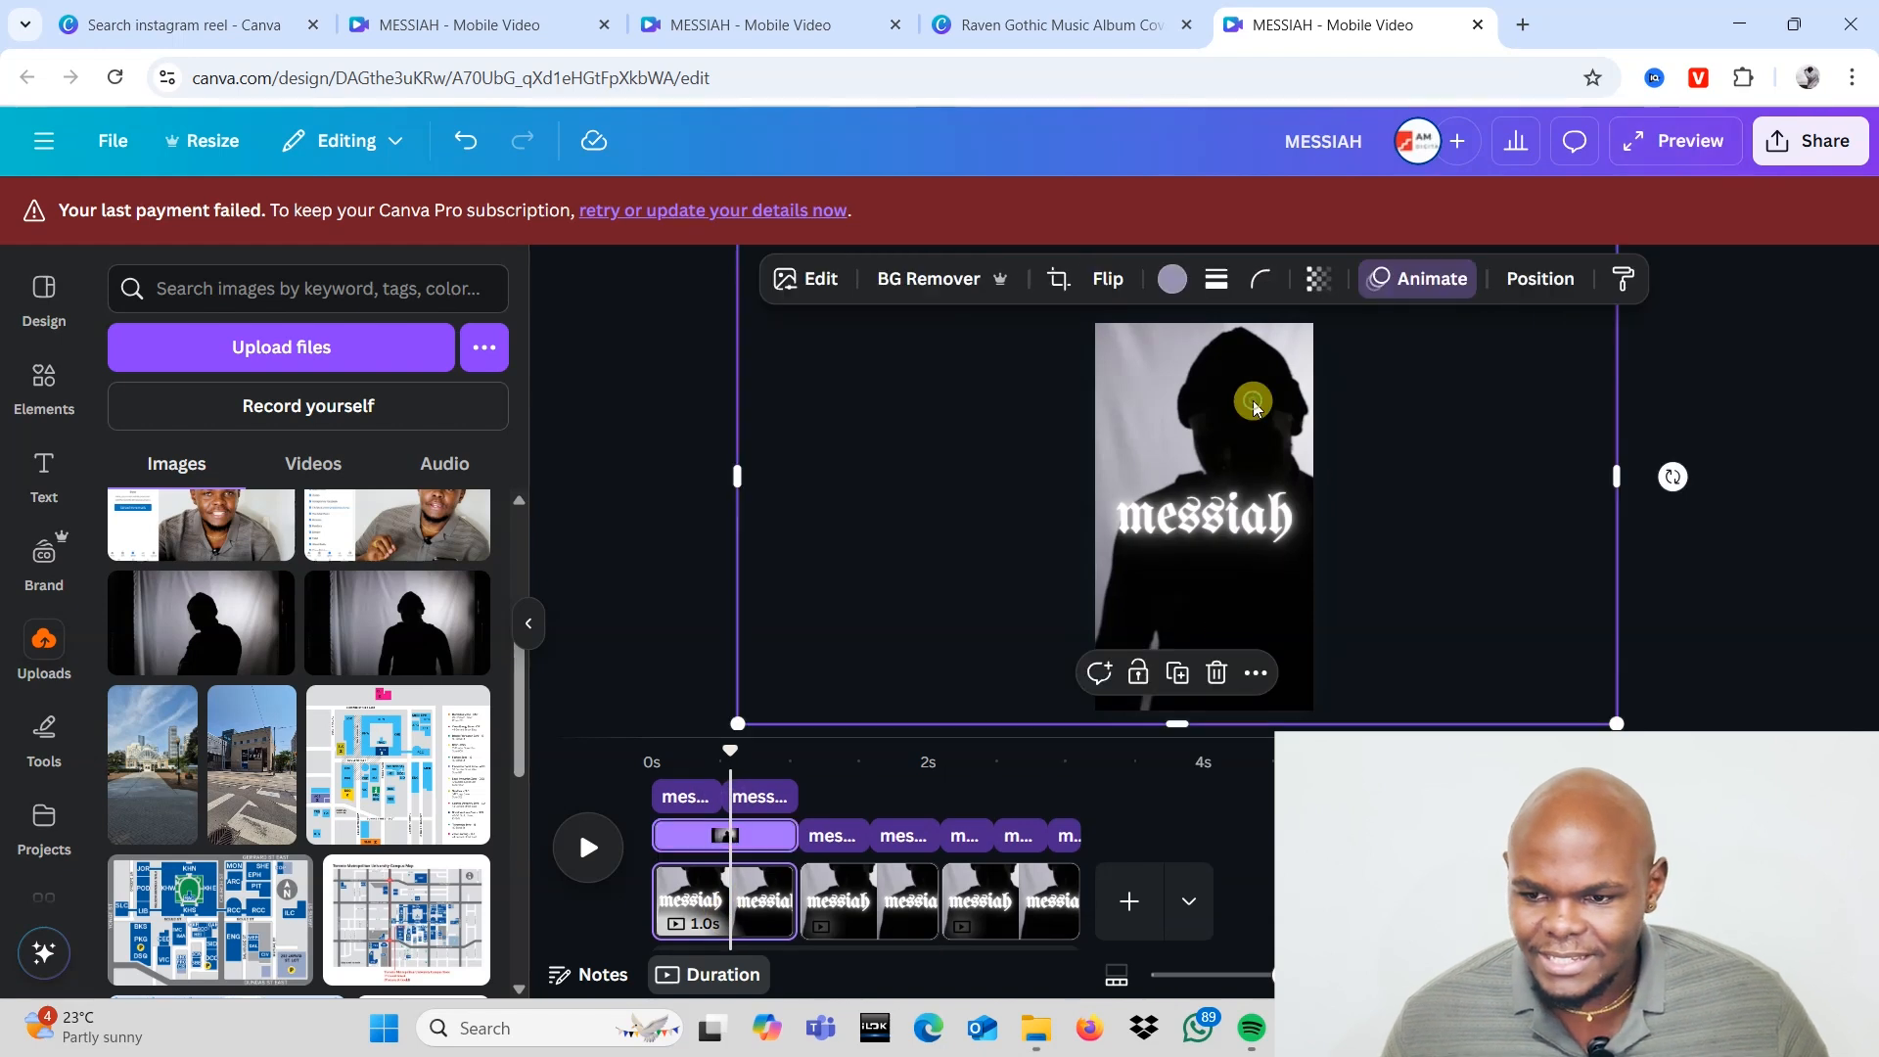
click(1404, 274)
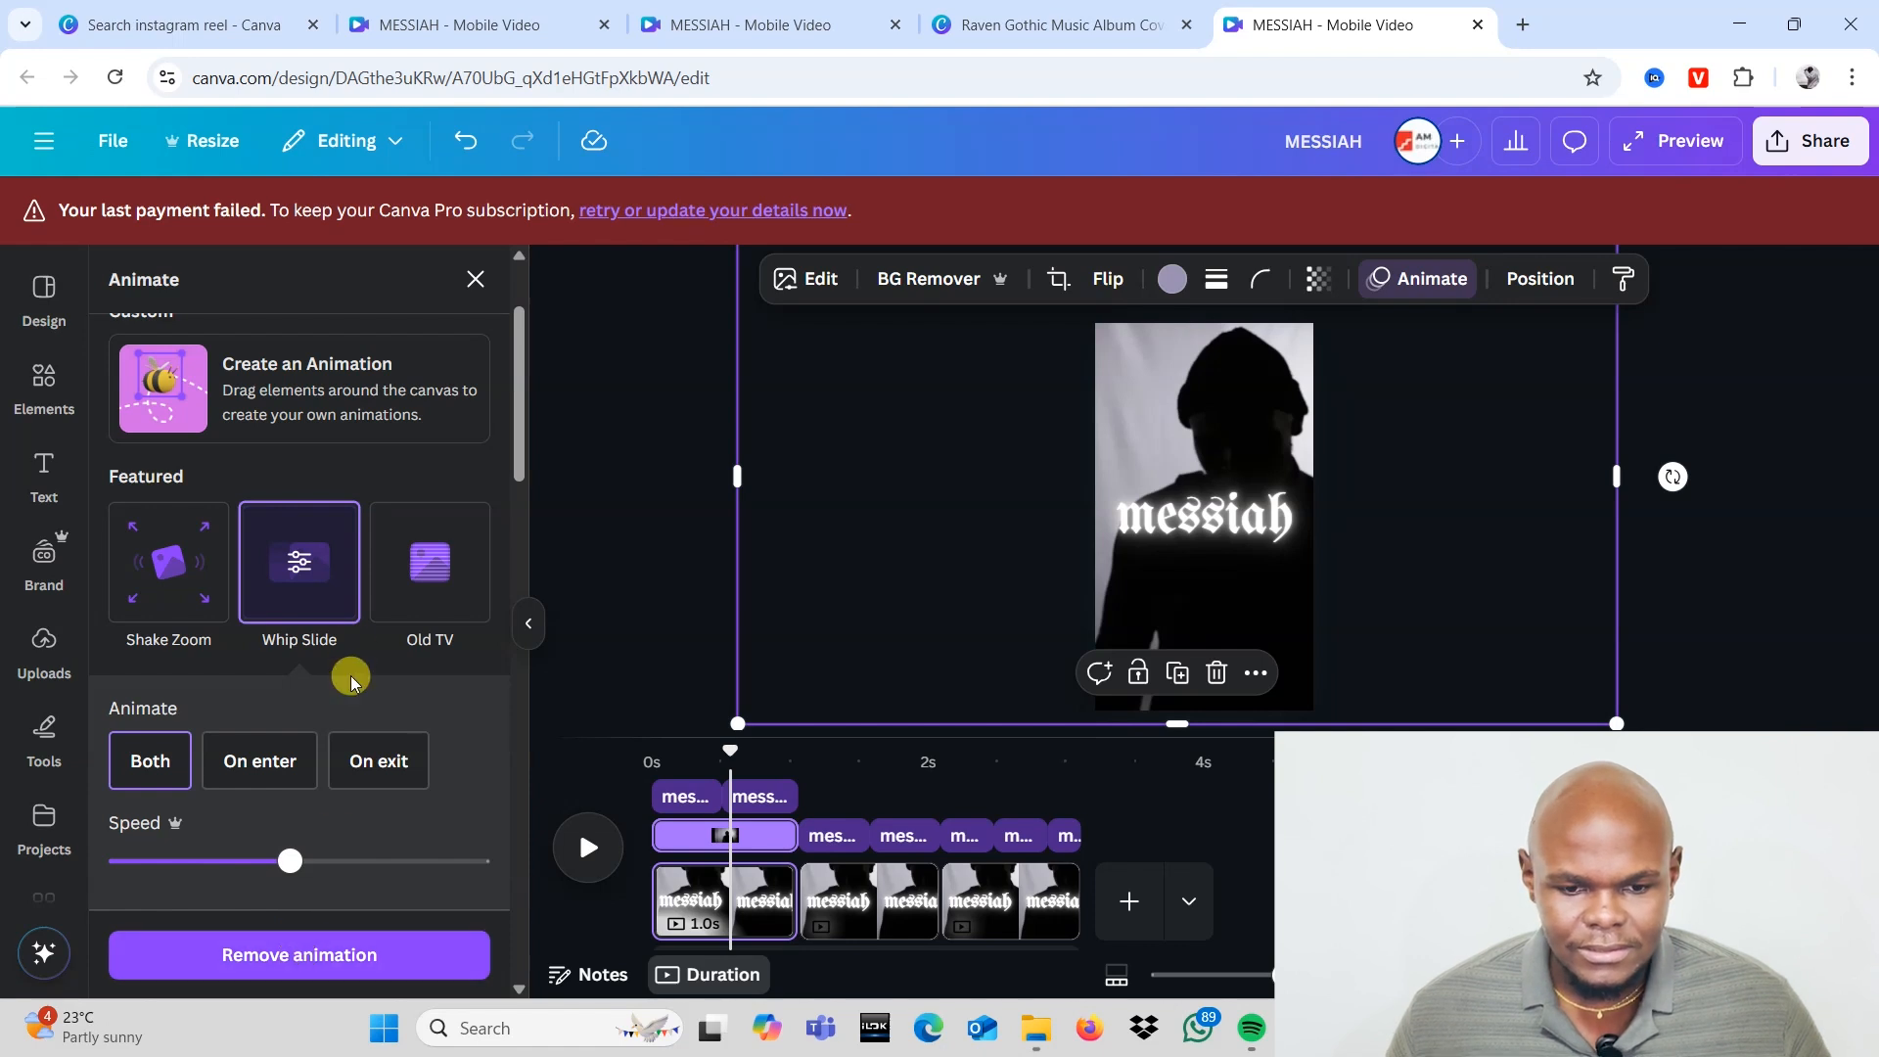
scroll(354, 646, down, 8)
scroll(358, 649, up, 10)
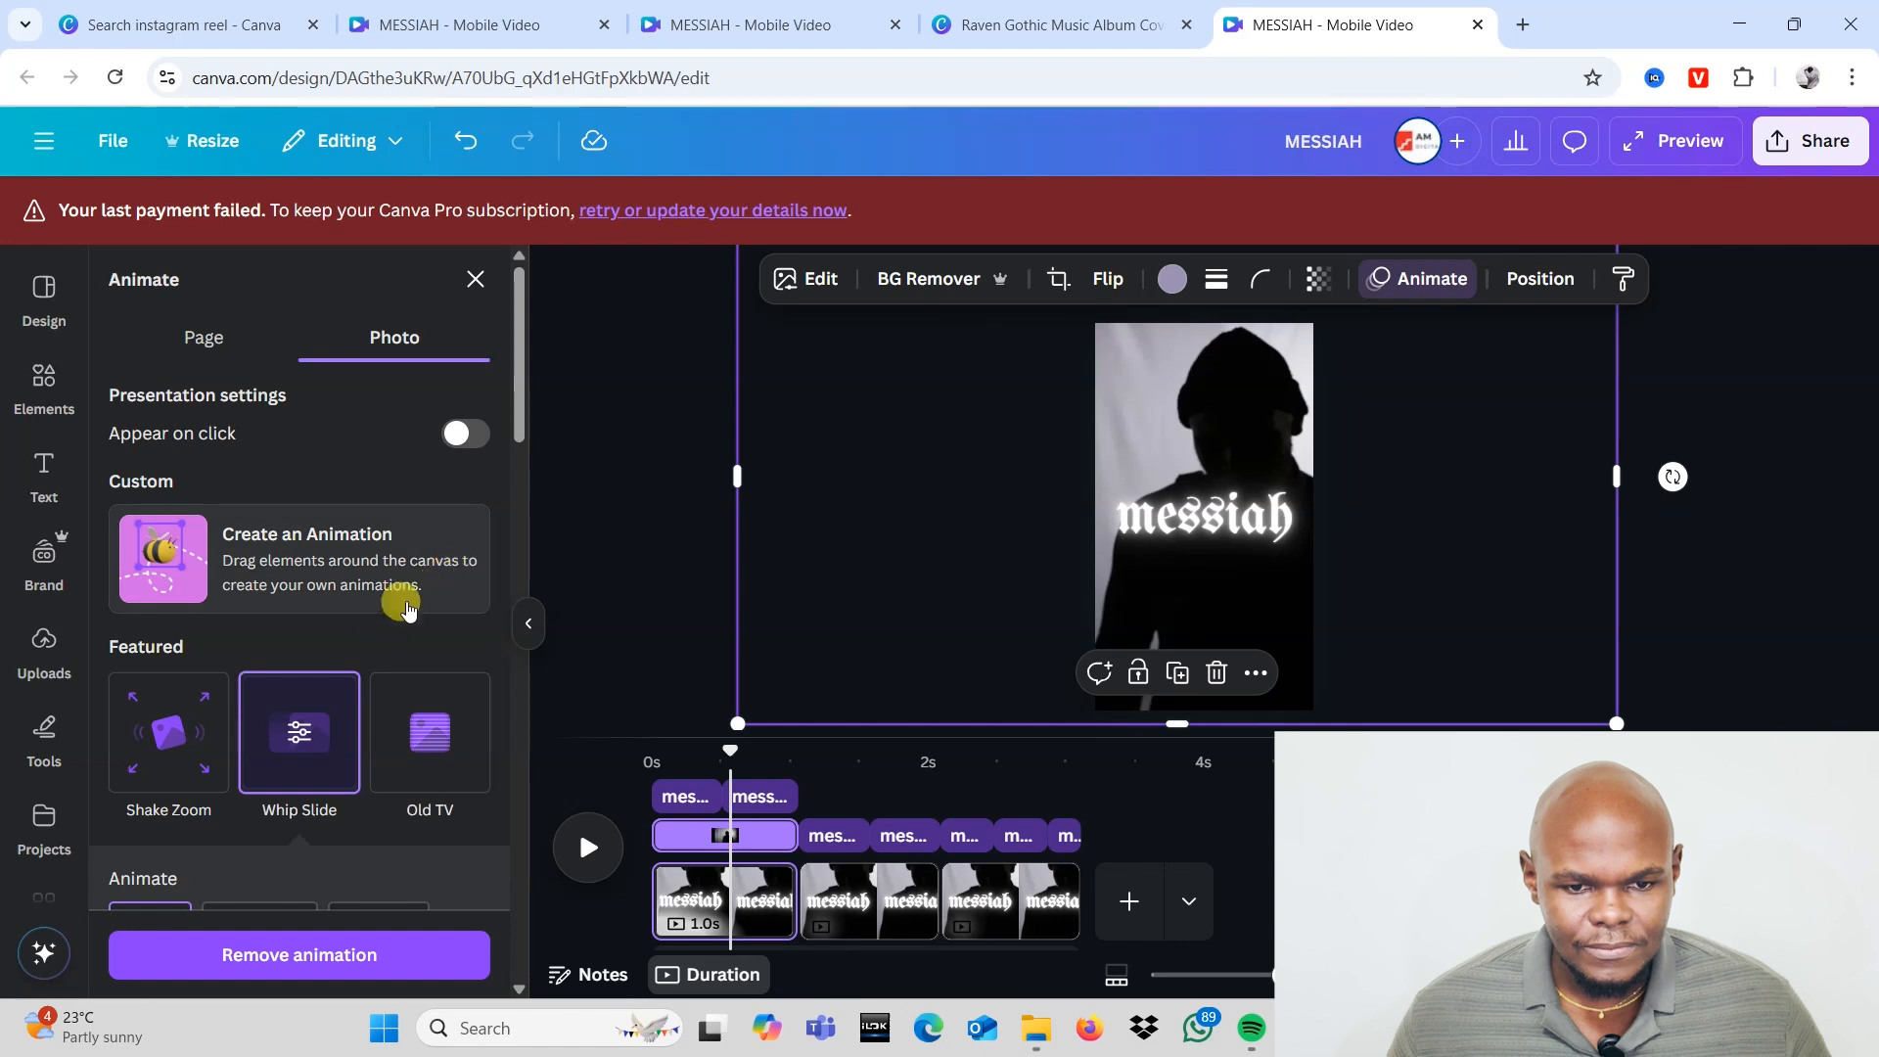
click(264, 955)
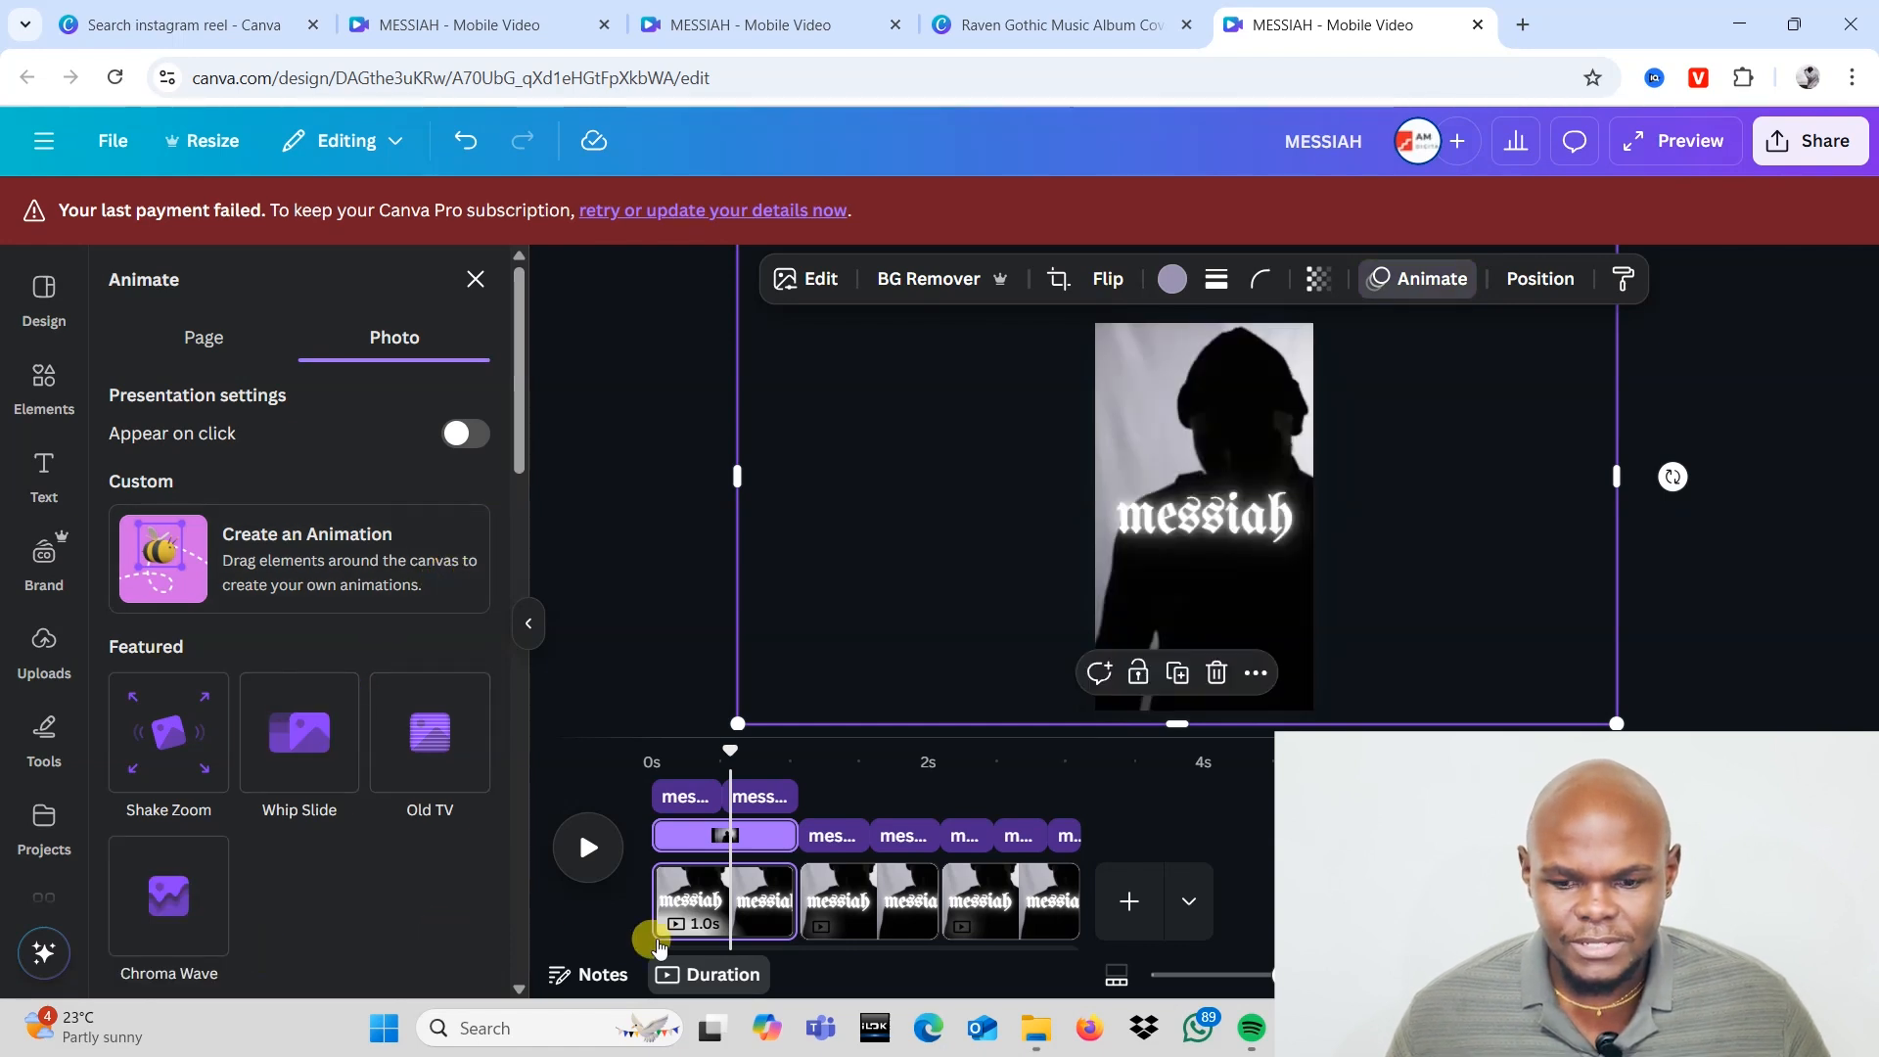
Step: Remove the Whip Slide animation from the silhouette photo on the second page
click(865, 901)
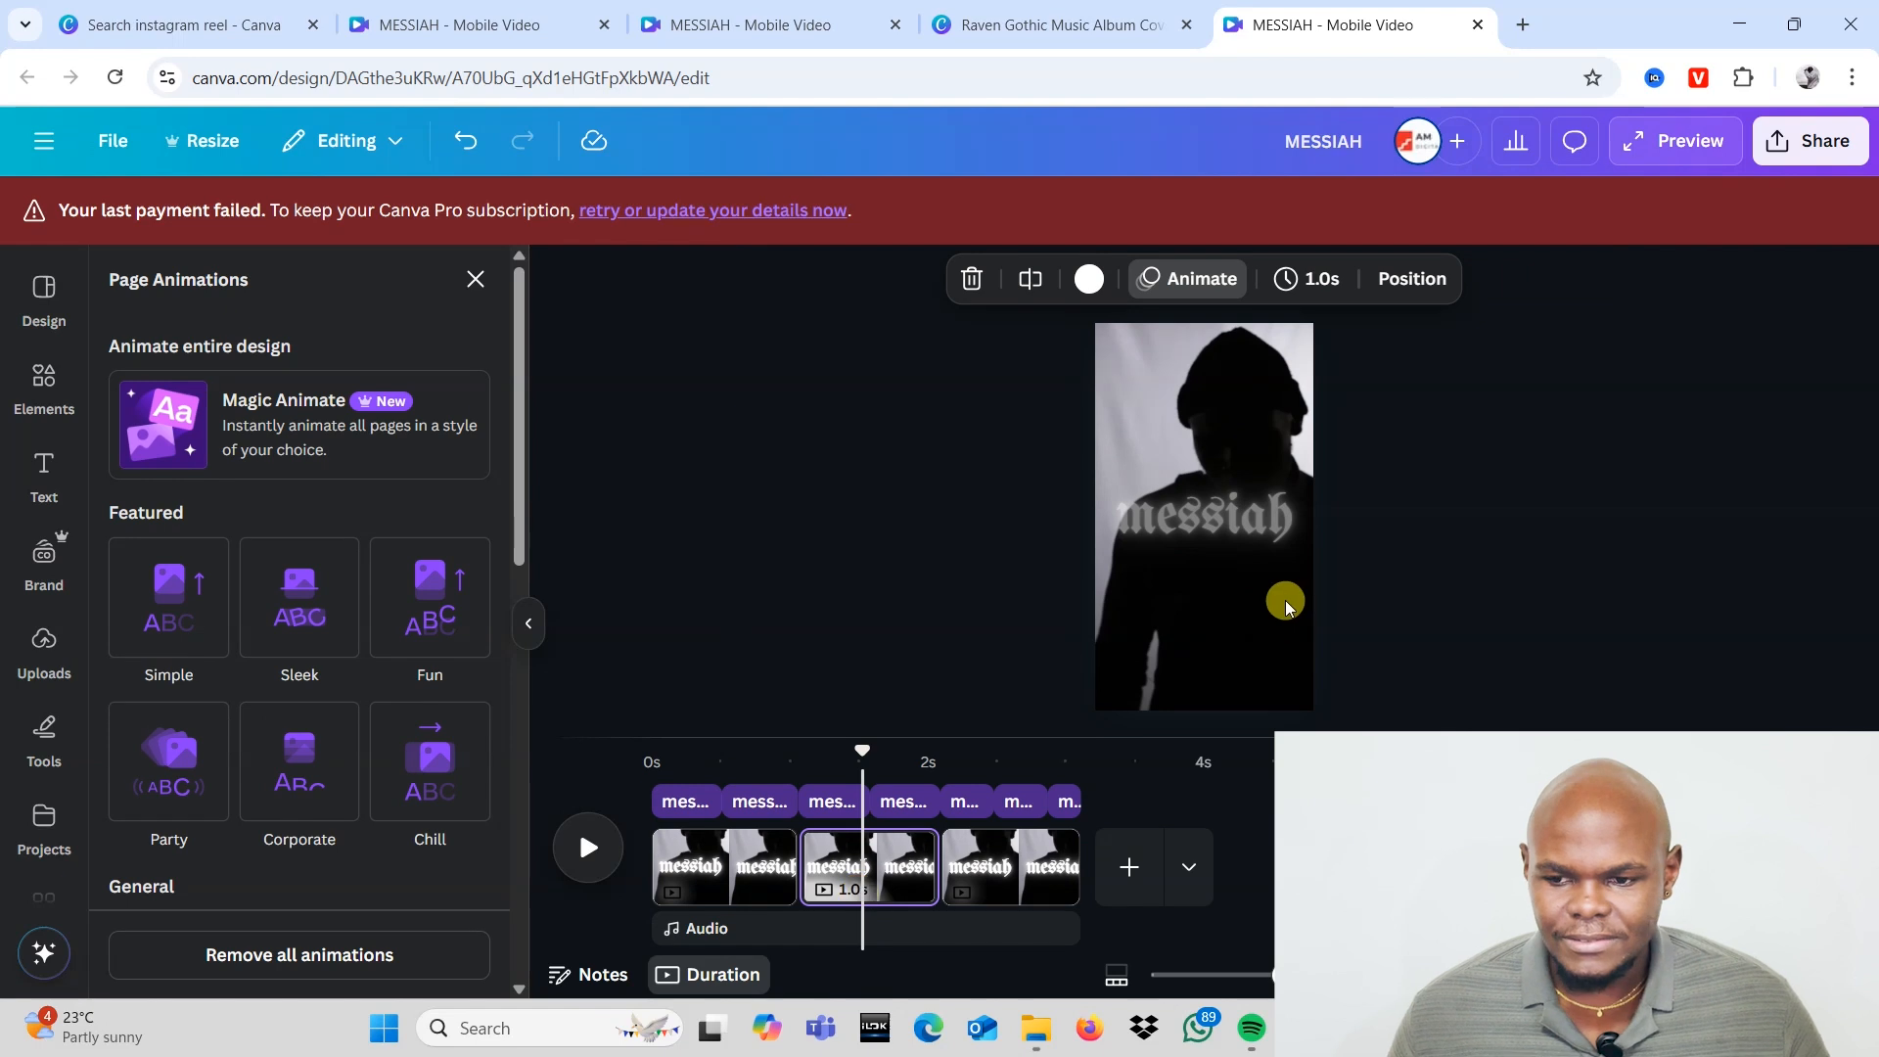
click(1271, 653)
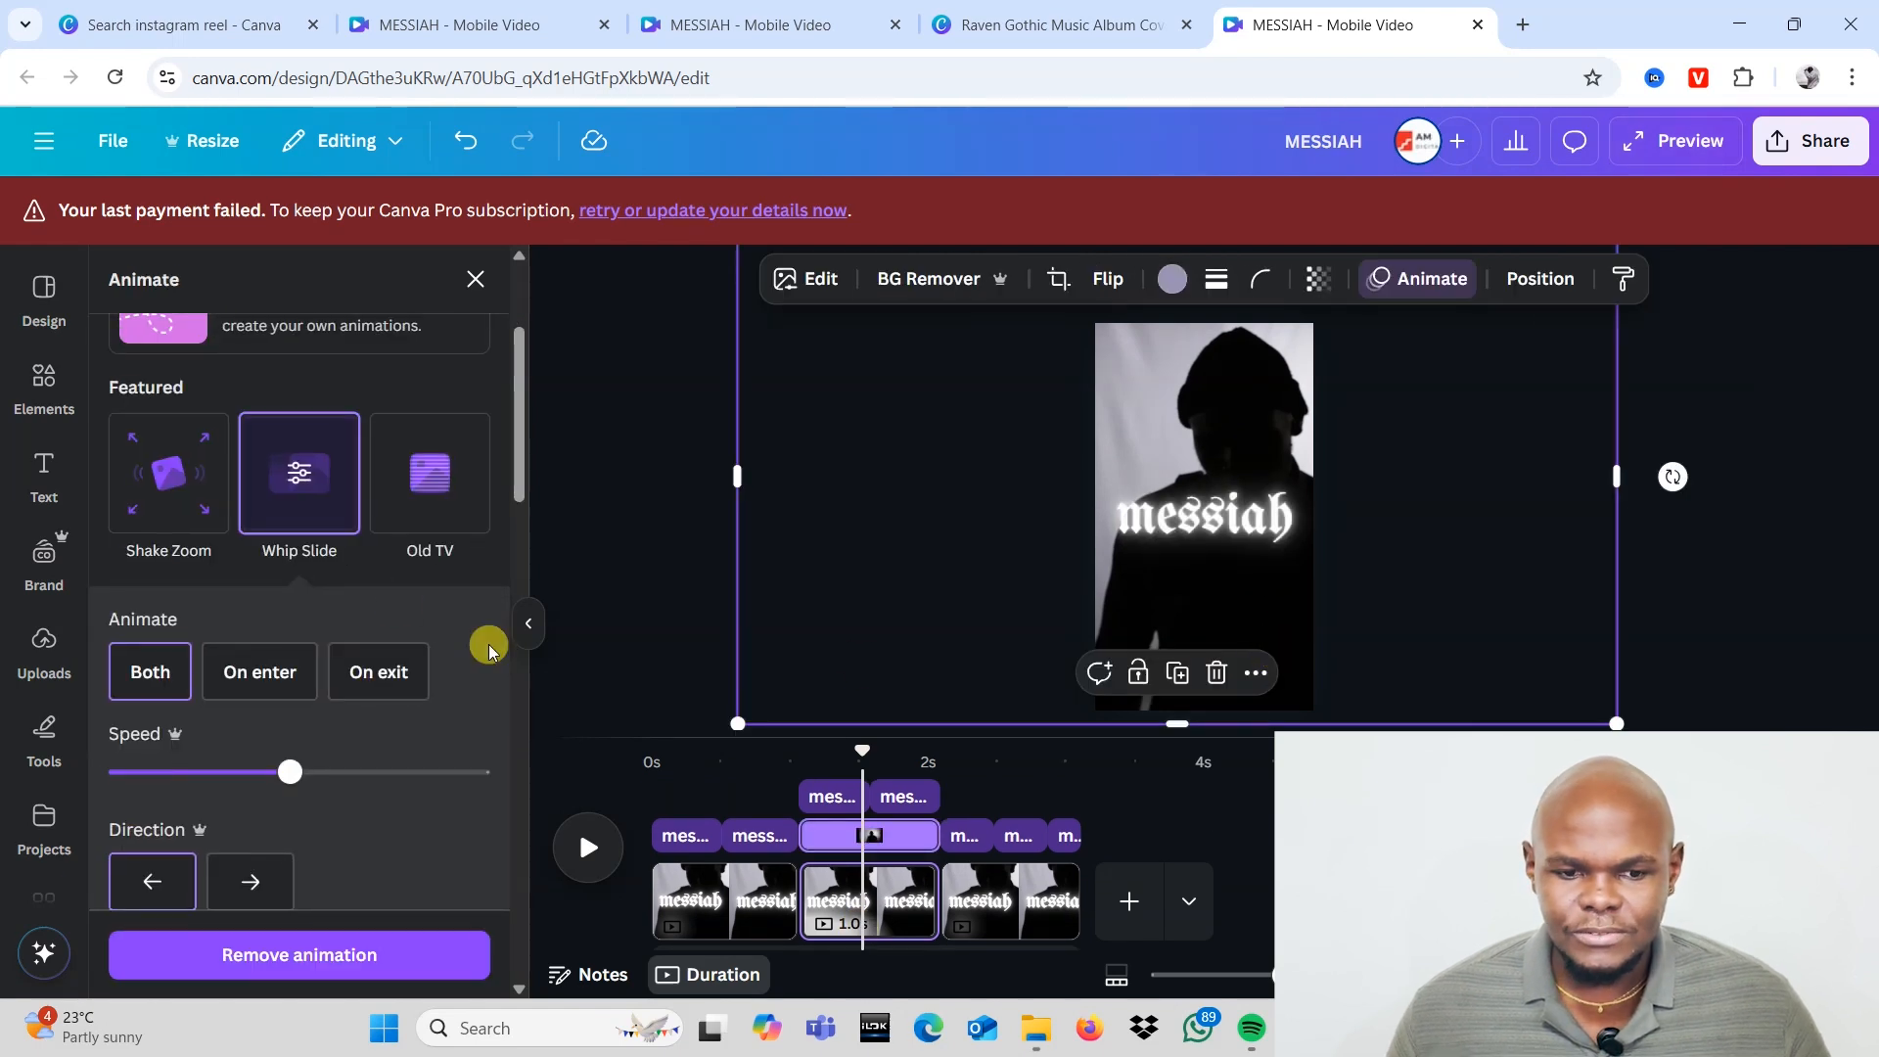
click(303, 951)
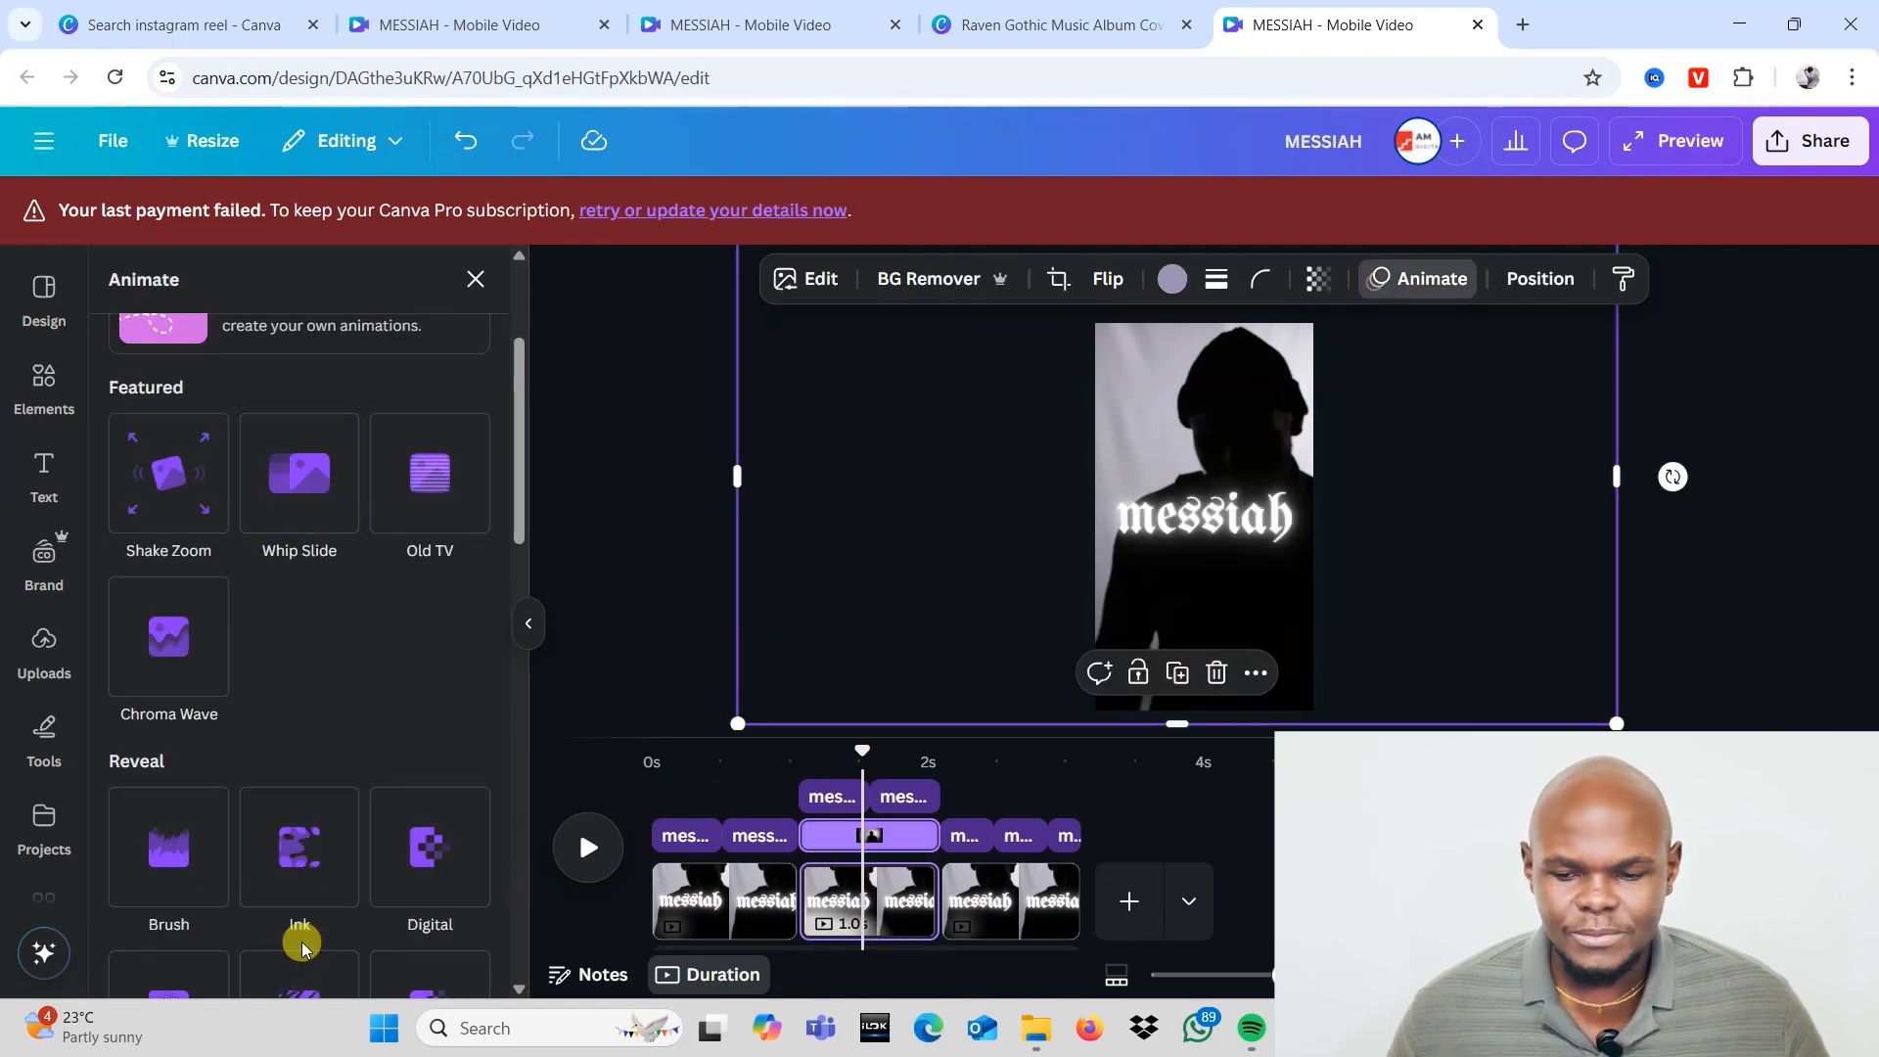
Step: Check the third page's silhouette photo for an applied animation and return the playhead to the start of the timeline
click(998, 889)
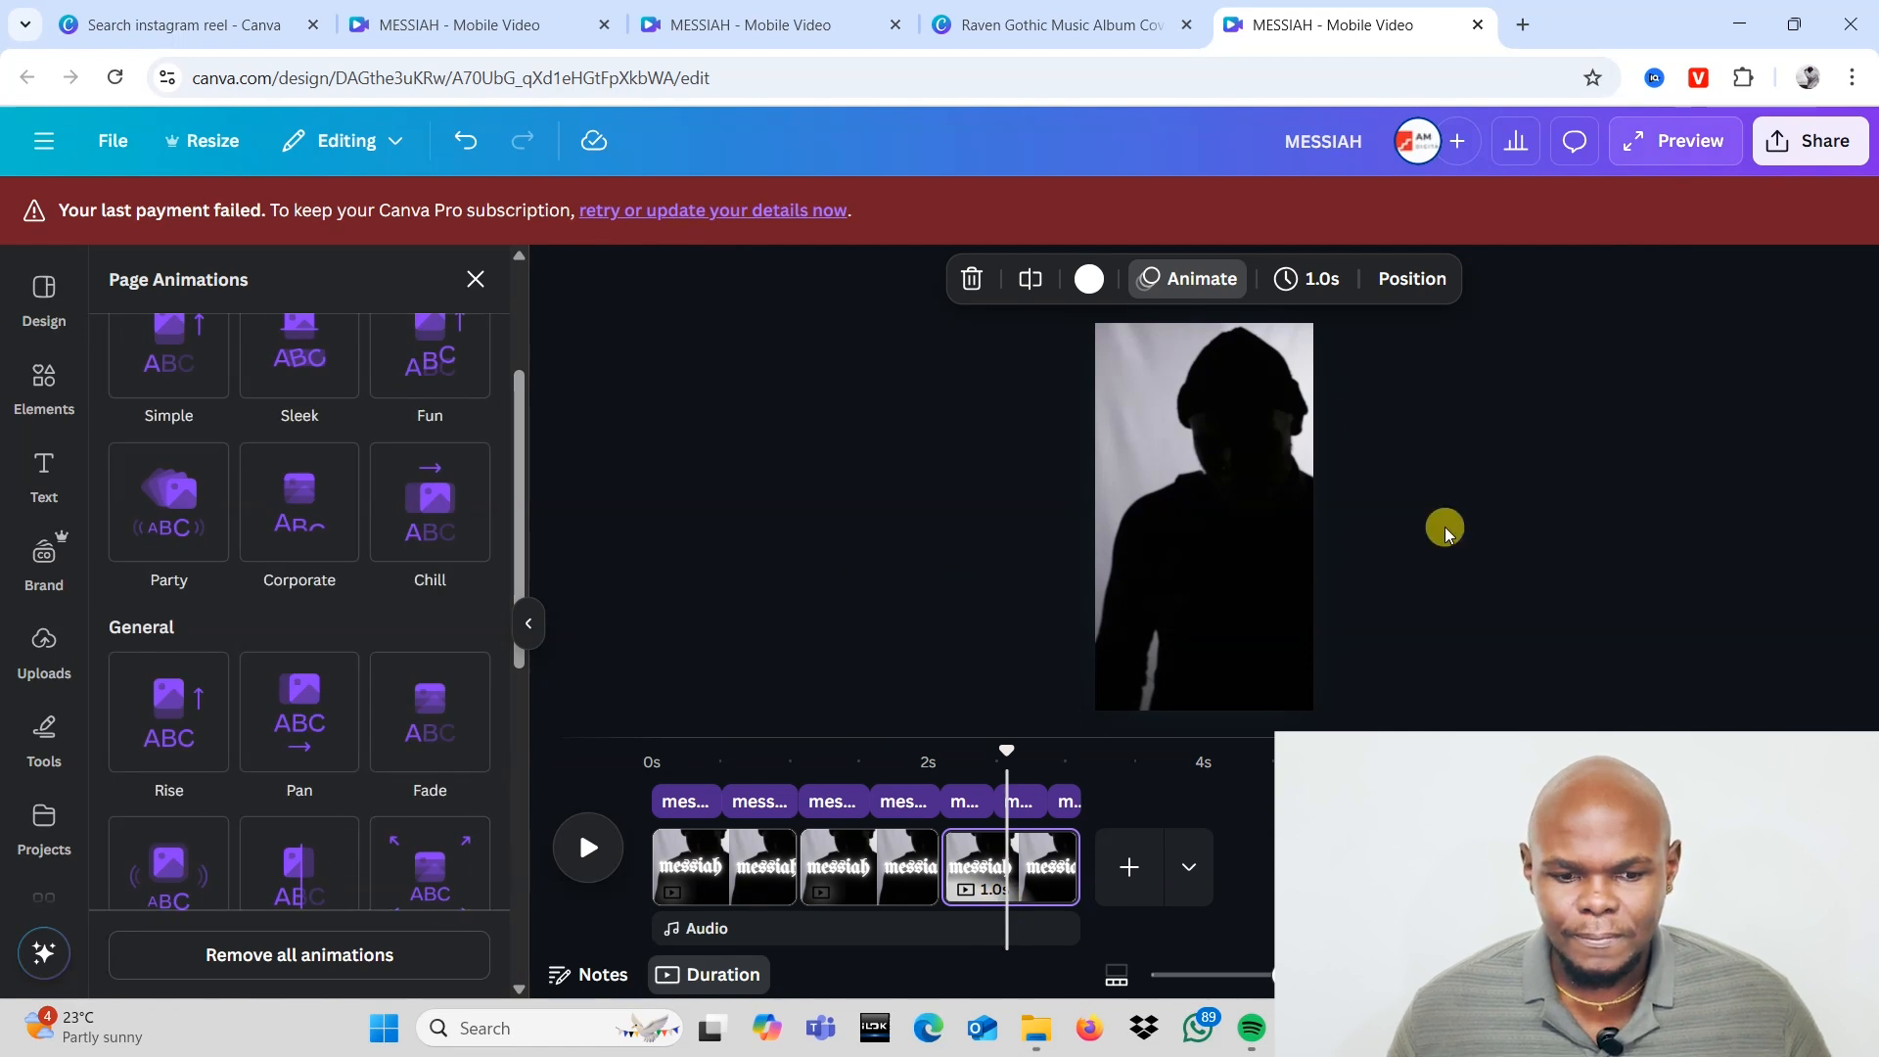
click(1271, 626)
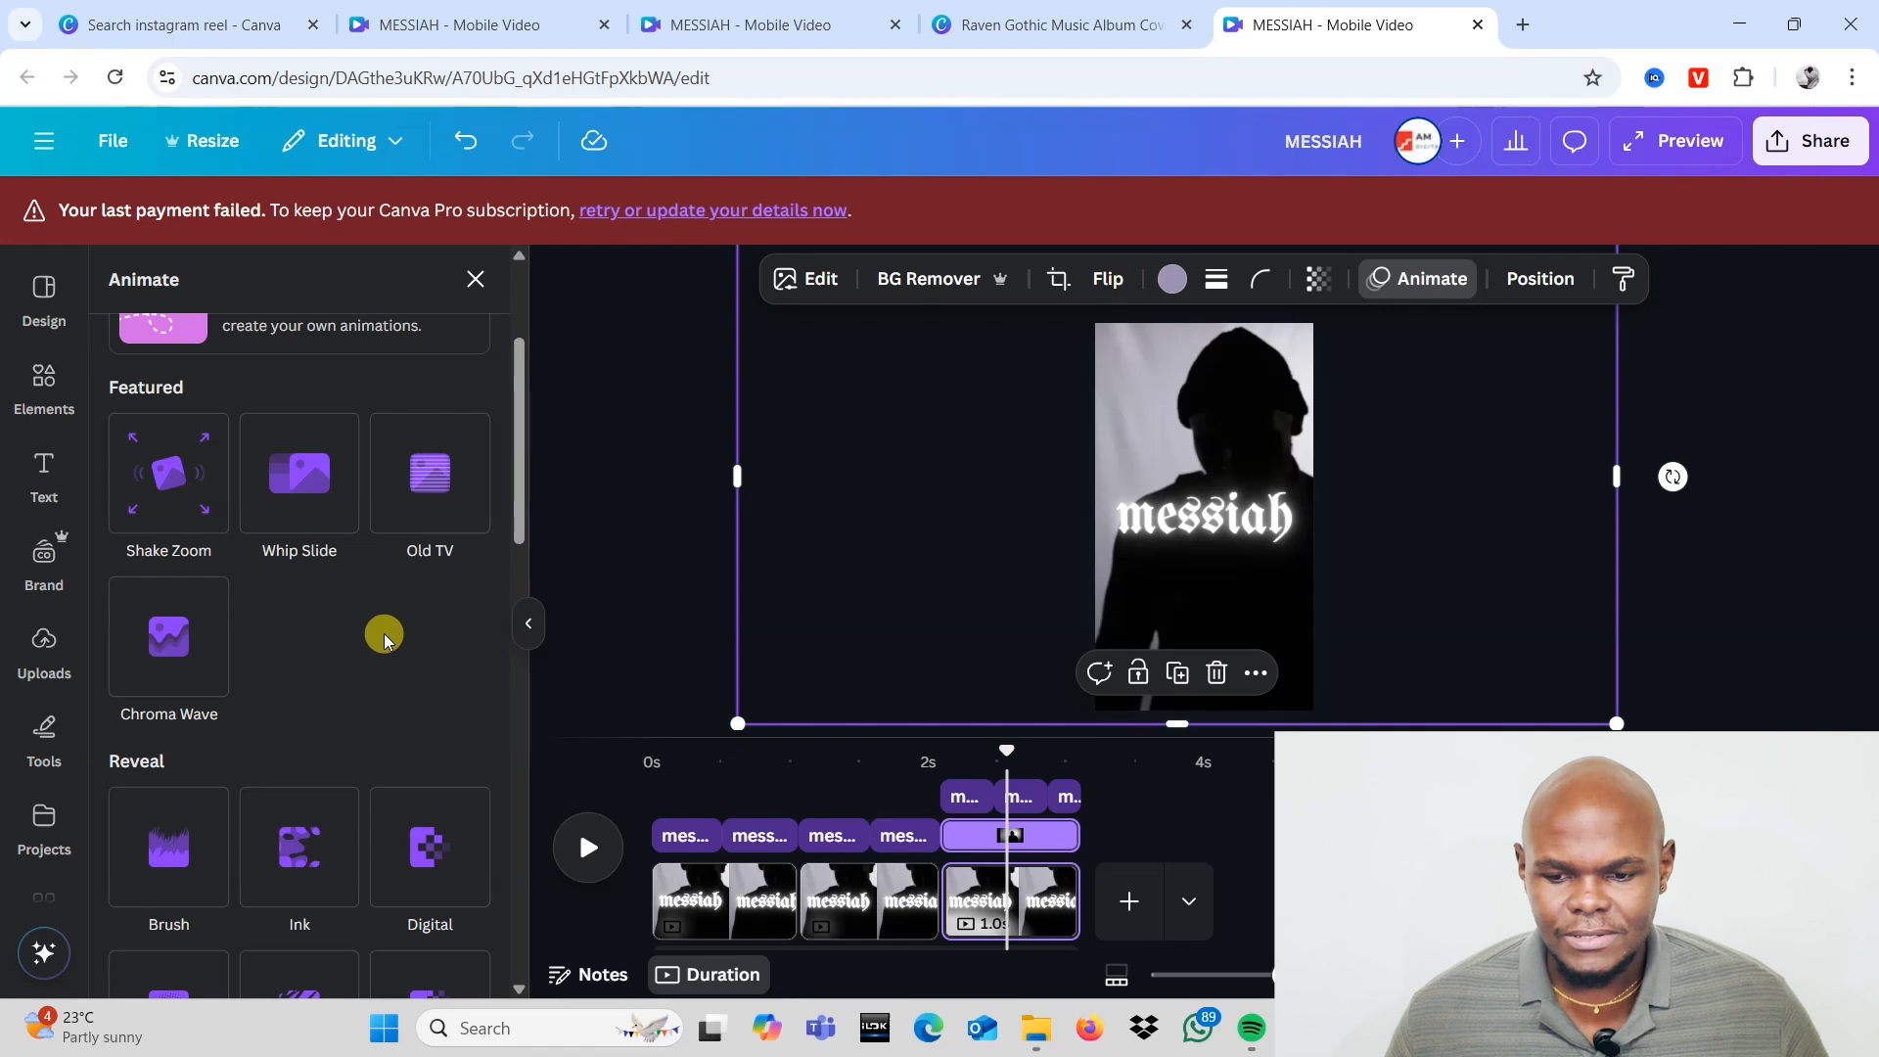
scroll(385, 641, up, 3)
scroll(385, 641, down, 3)
scroll(384, 641, up, 3)
scroll(385, 638, down, 5)
scroll(385, 641, up, 5)
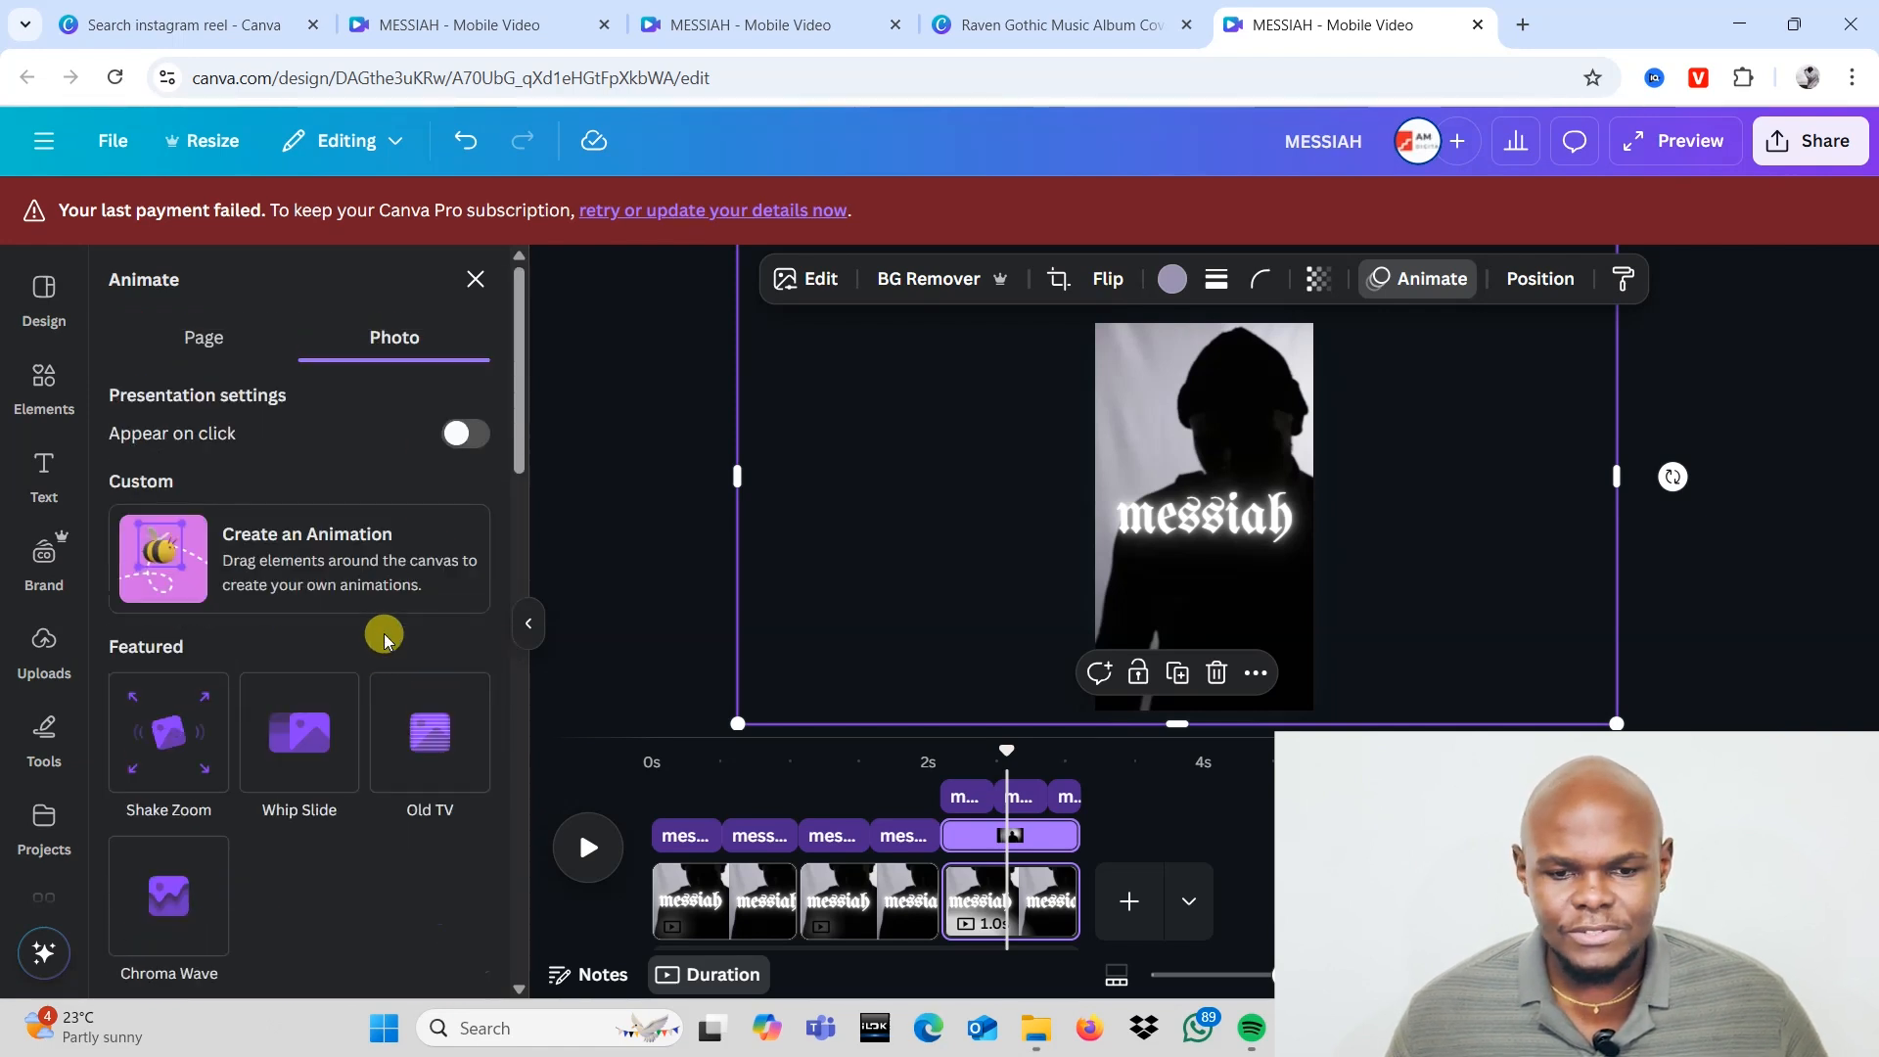
click(653, 771)
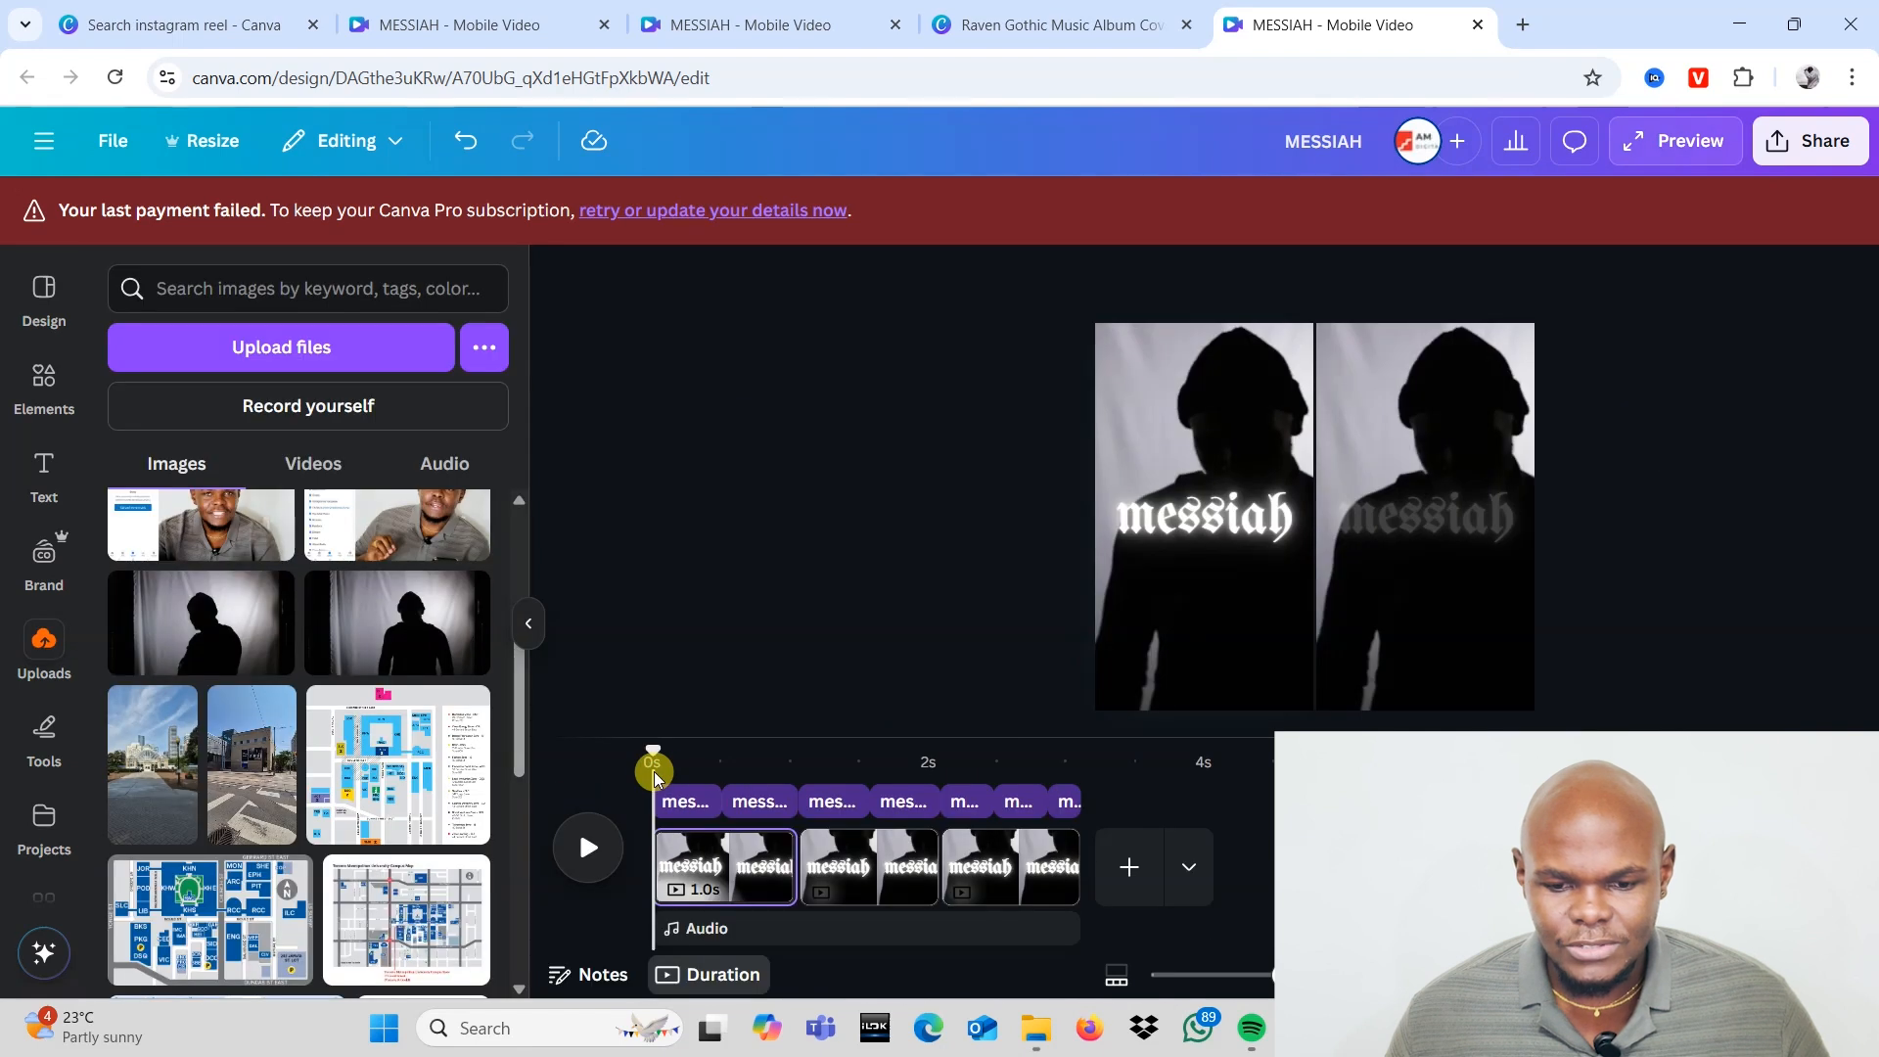
Step: Check the title on the third page, and play the video from the start to review the loop without the photo animations
click(1024, 775)
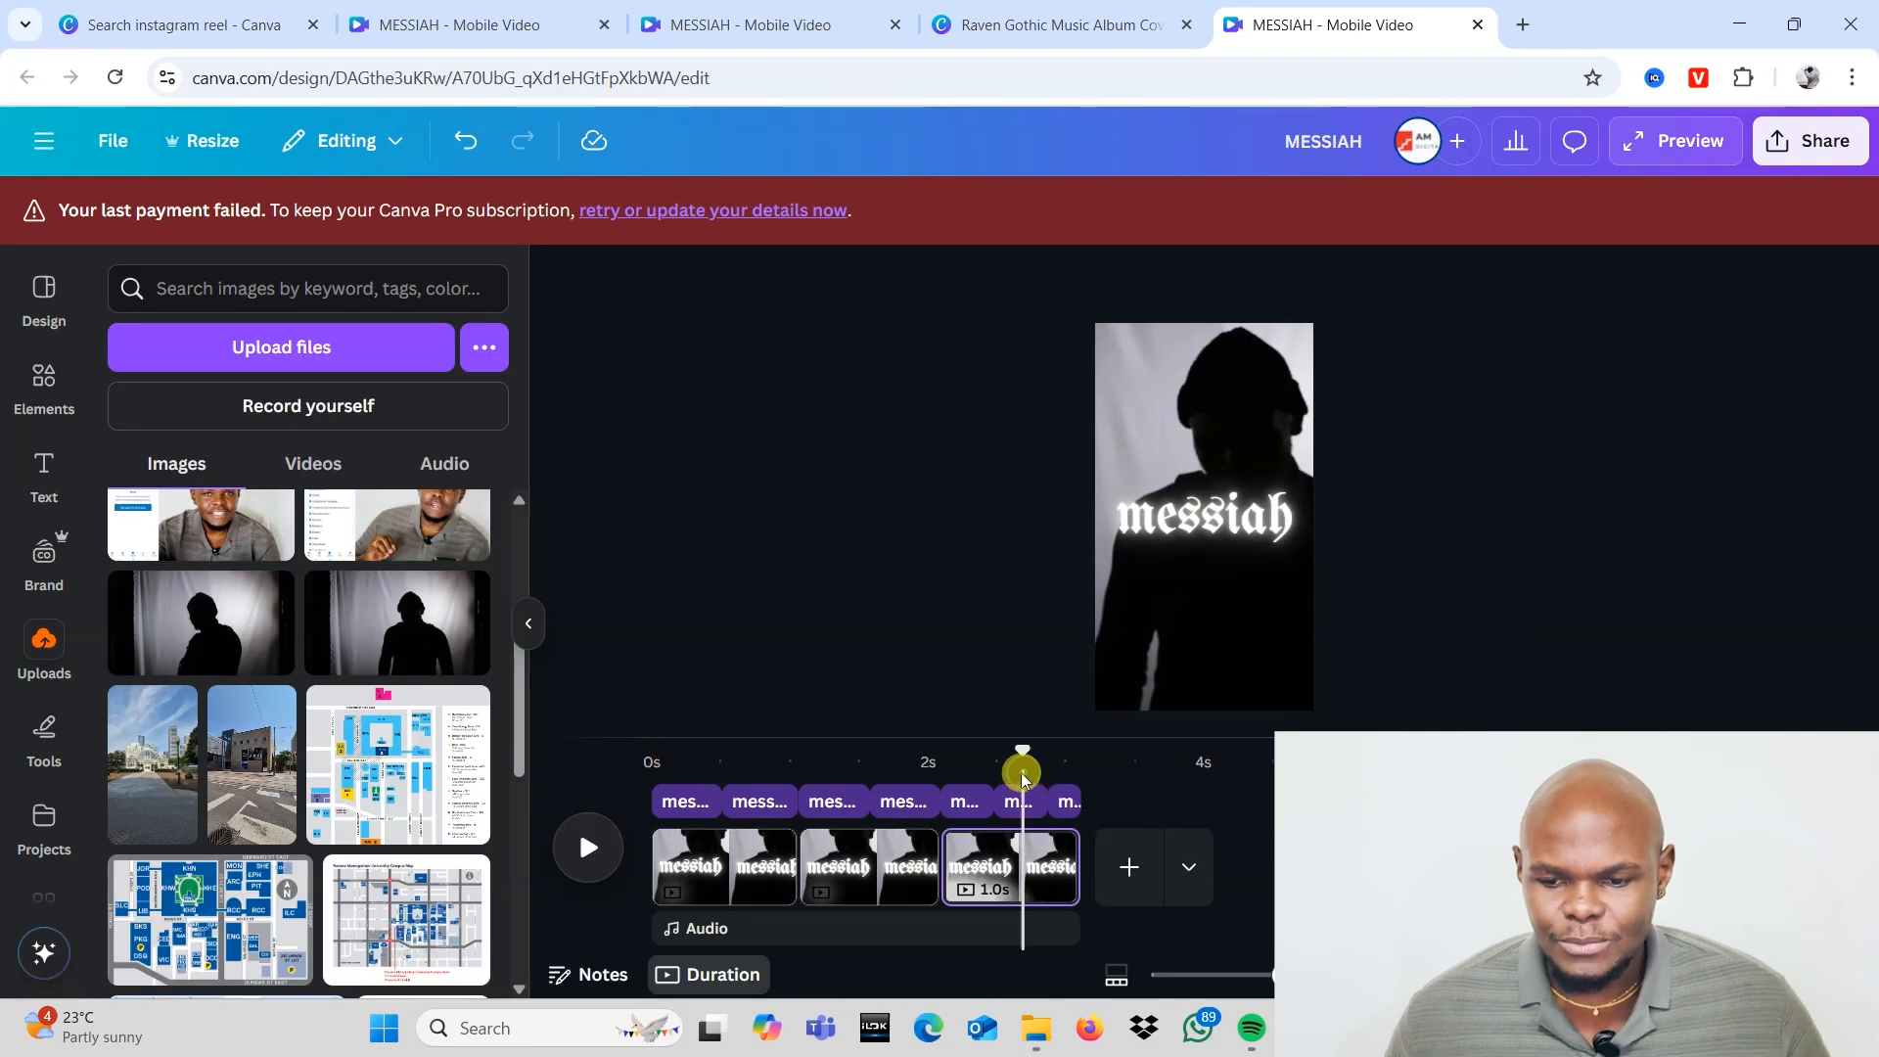
click(659, 759)
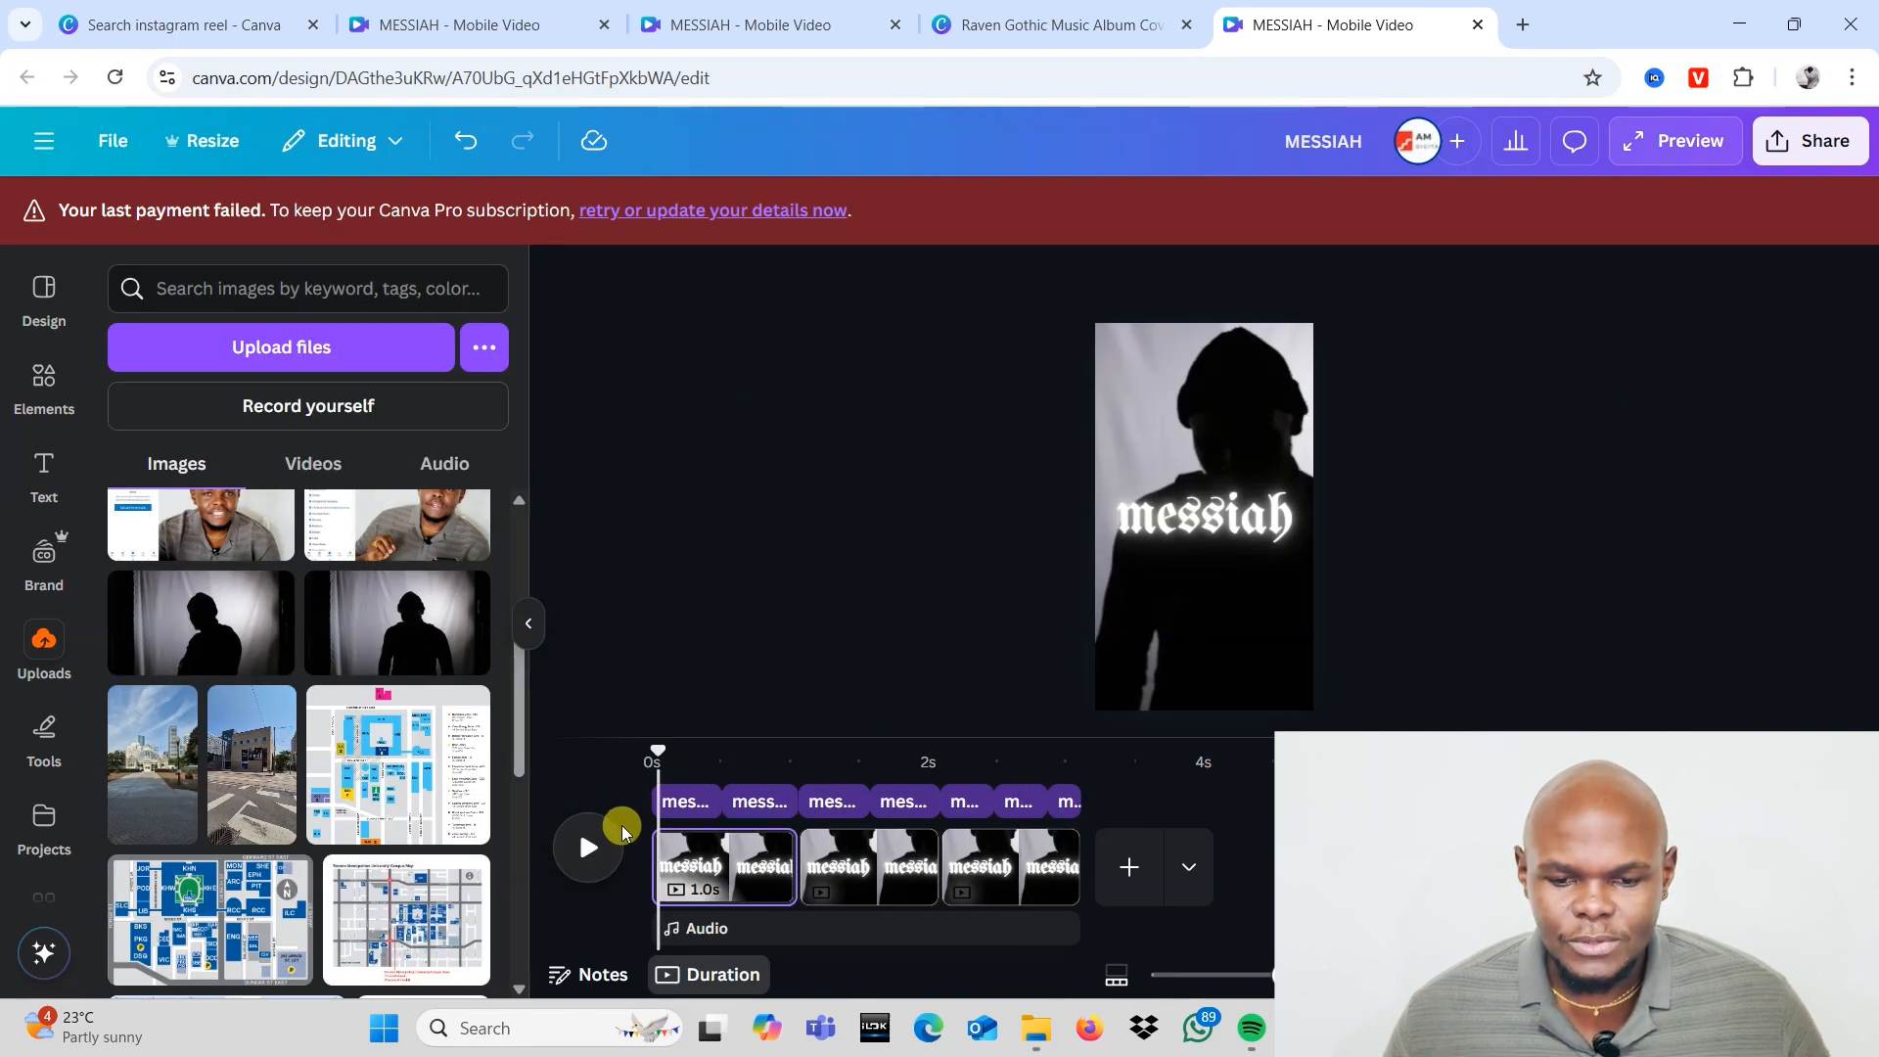
click(590, 862)
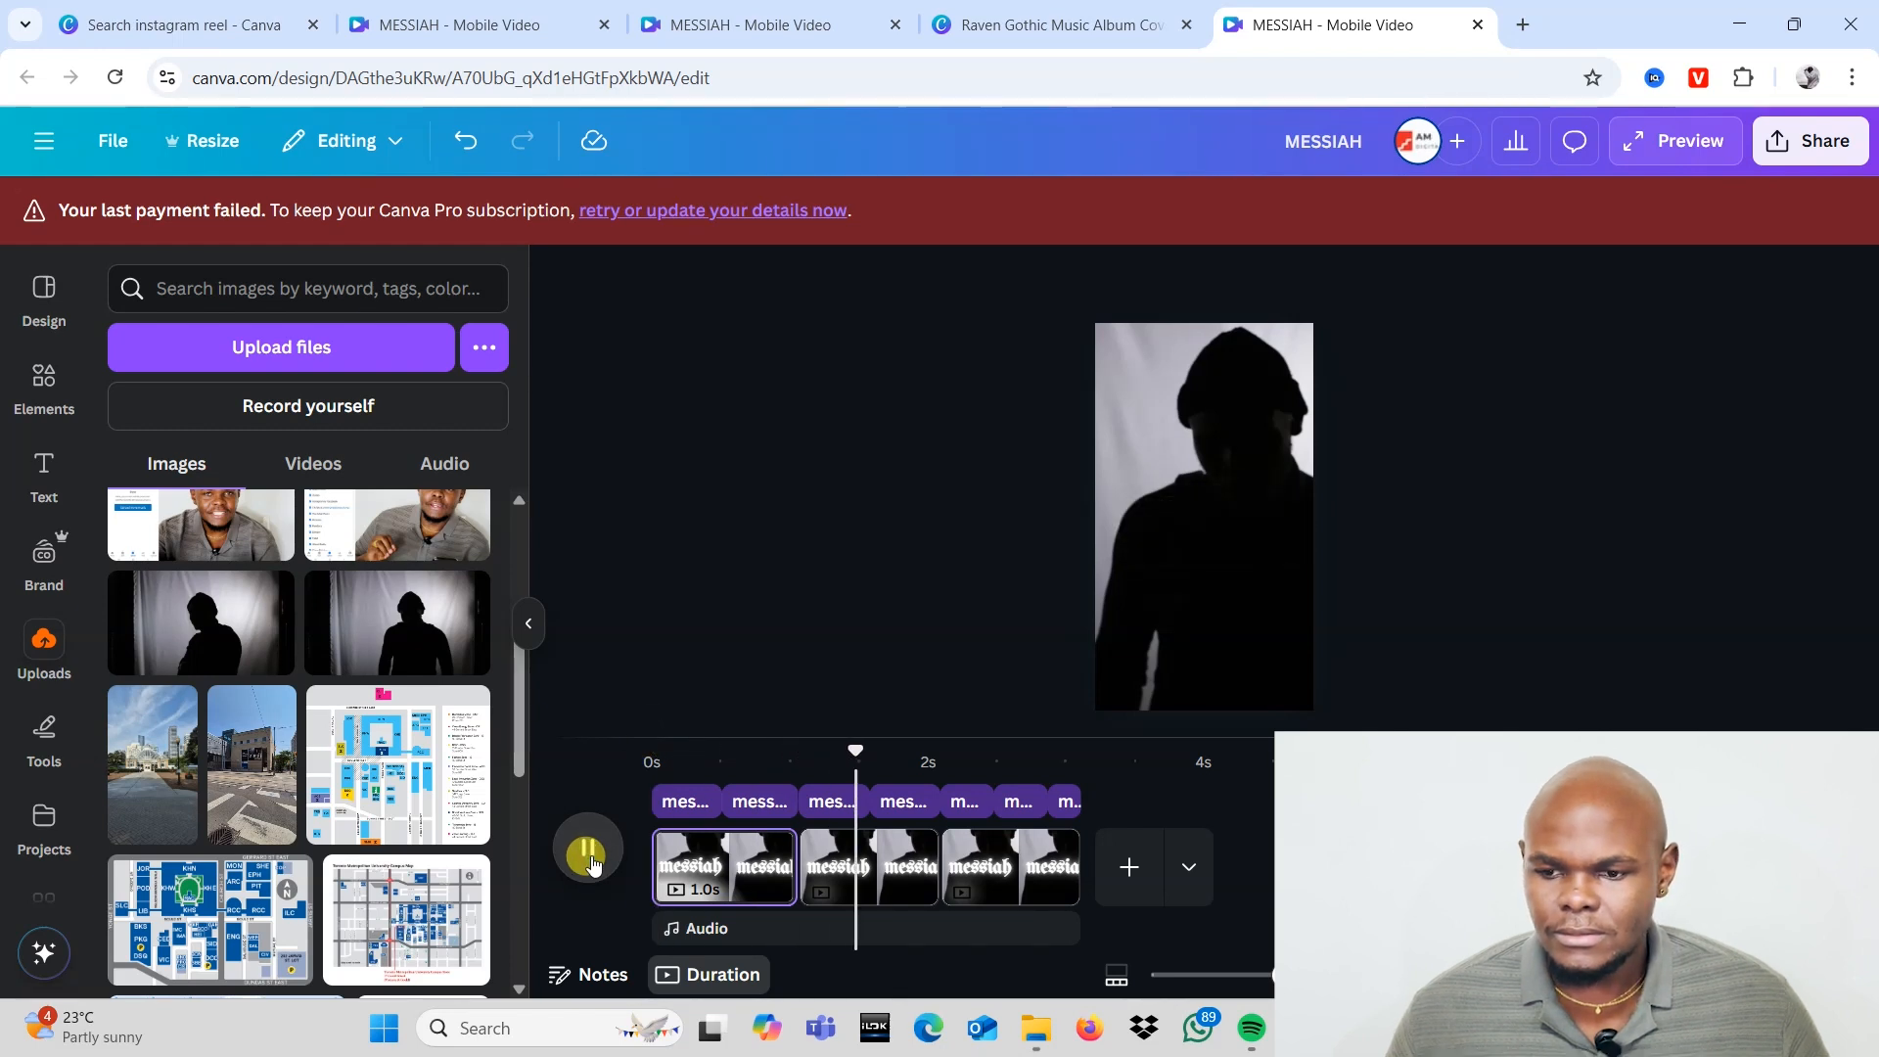
click(590, 855)
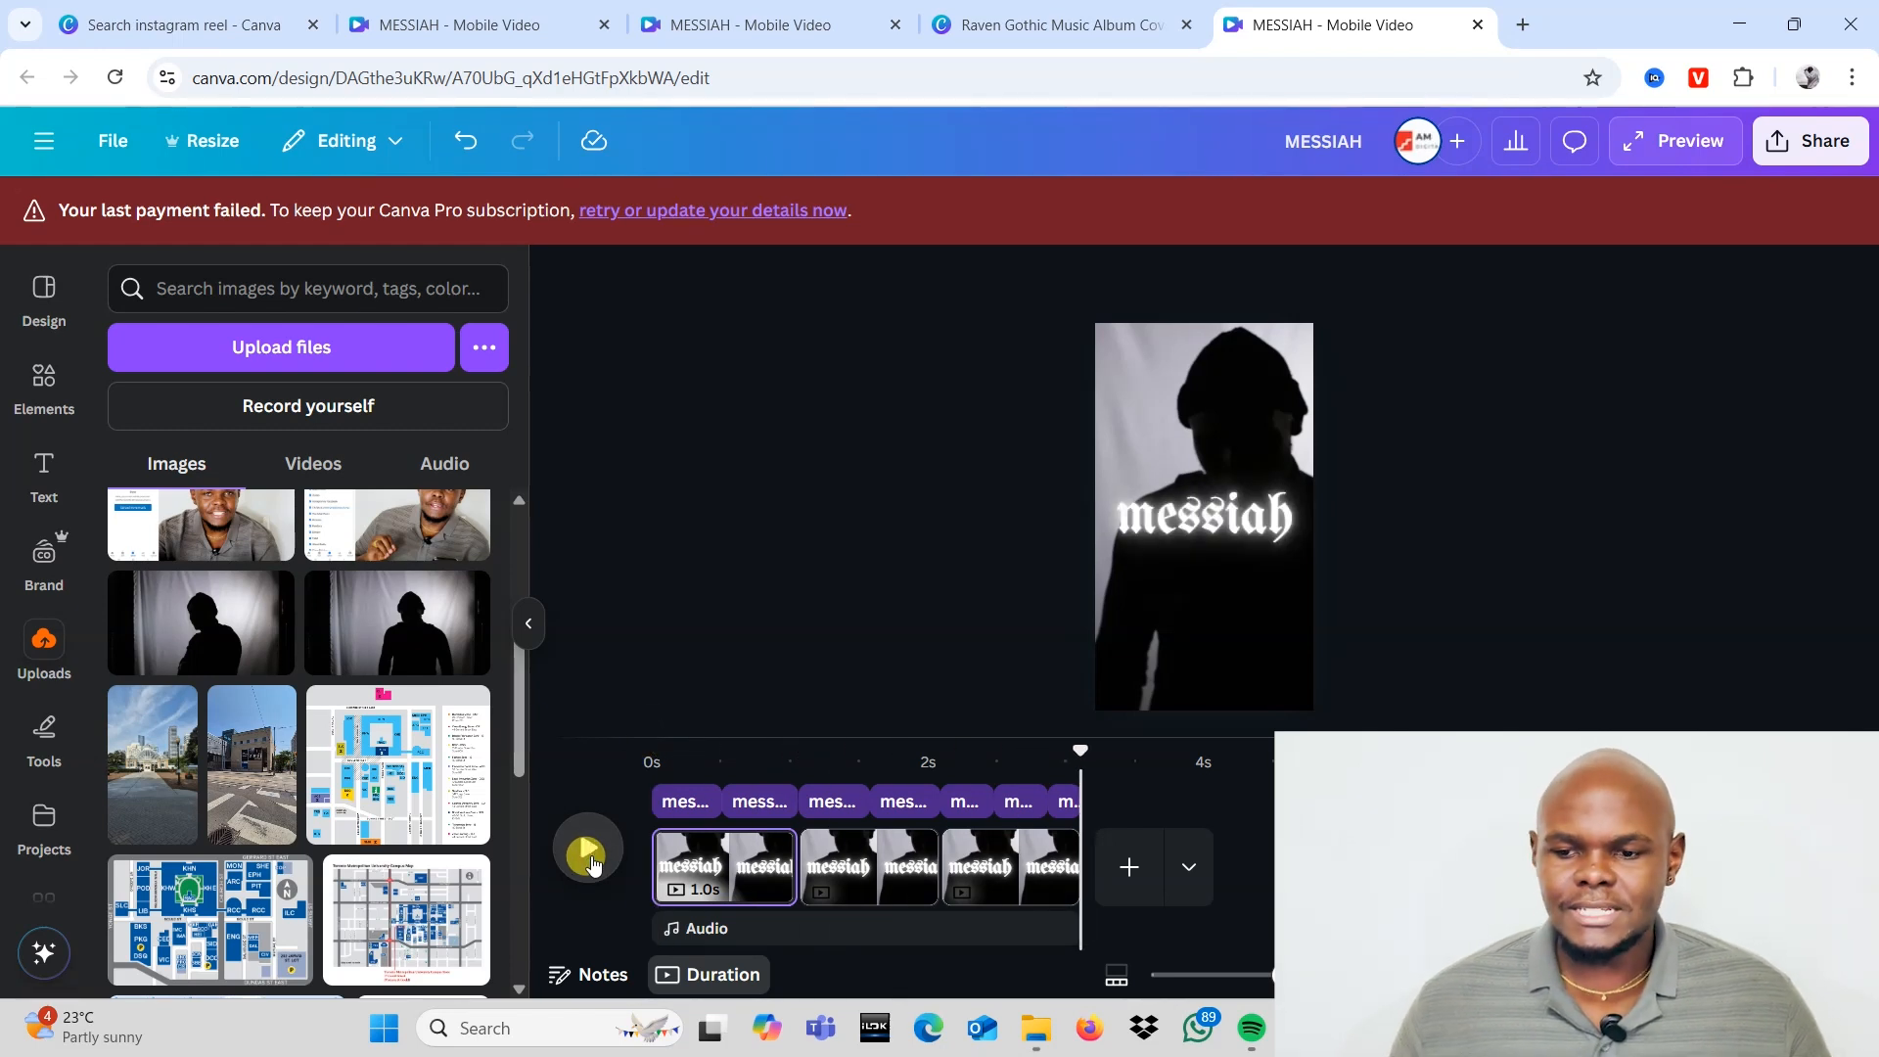
Step: Return the playhead to 0s and replay the video to review the flickering messiah title once more
click(655, 766)
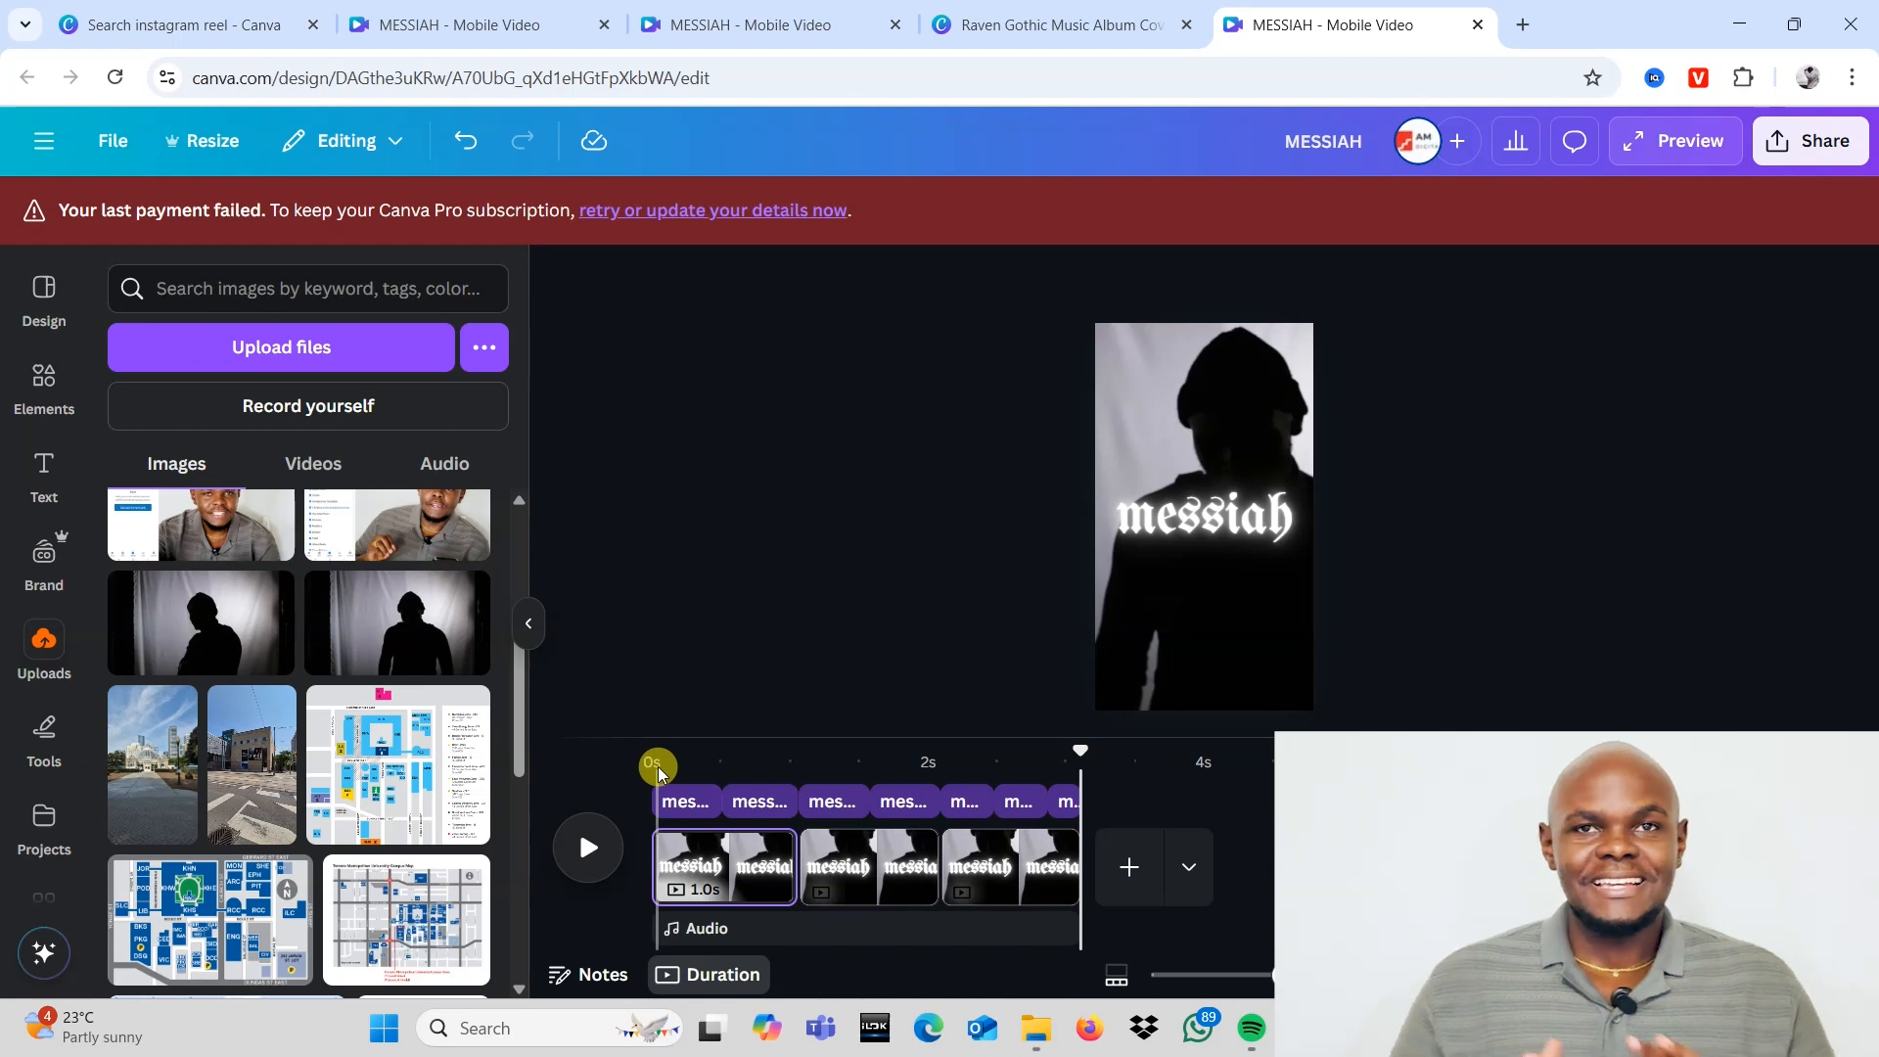
click(650, 759)
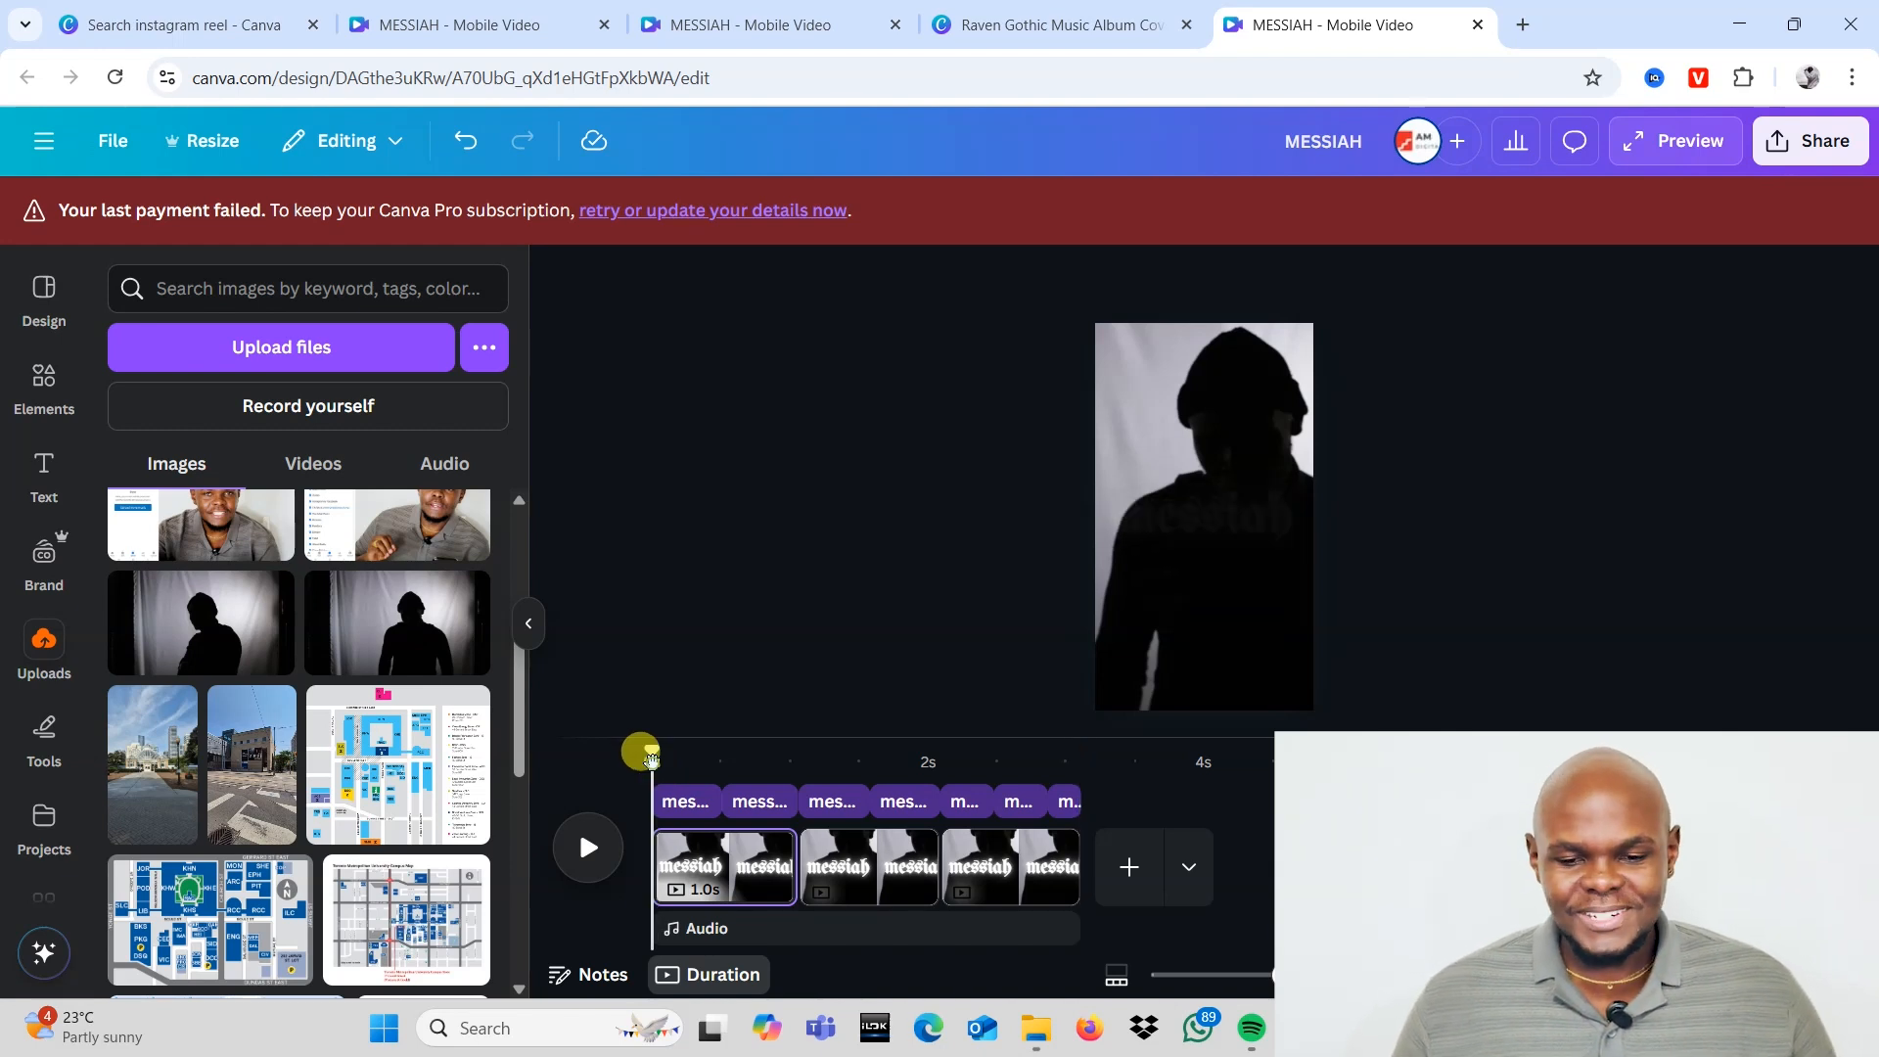
click(591, 844)
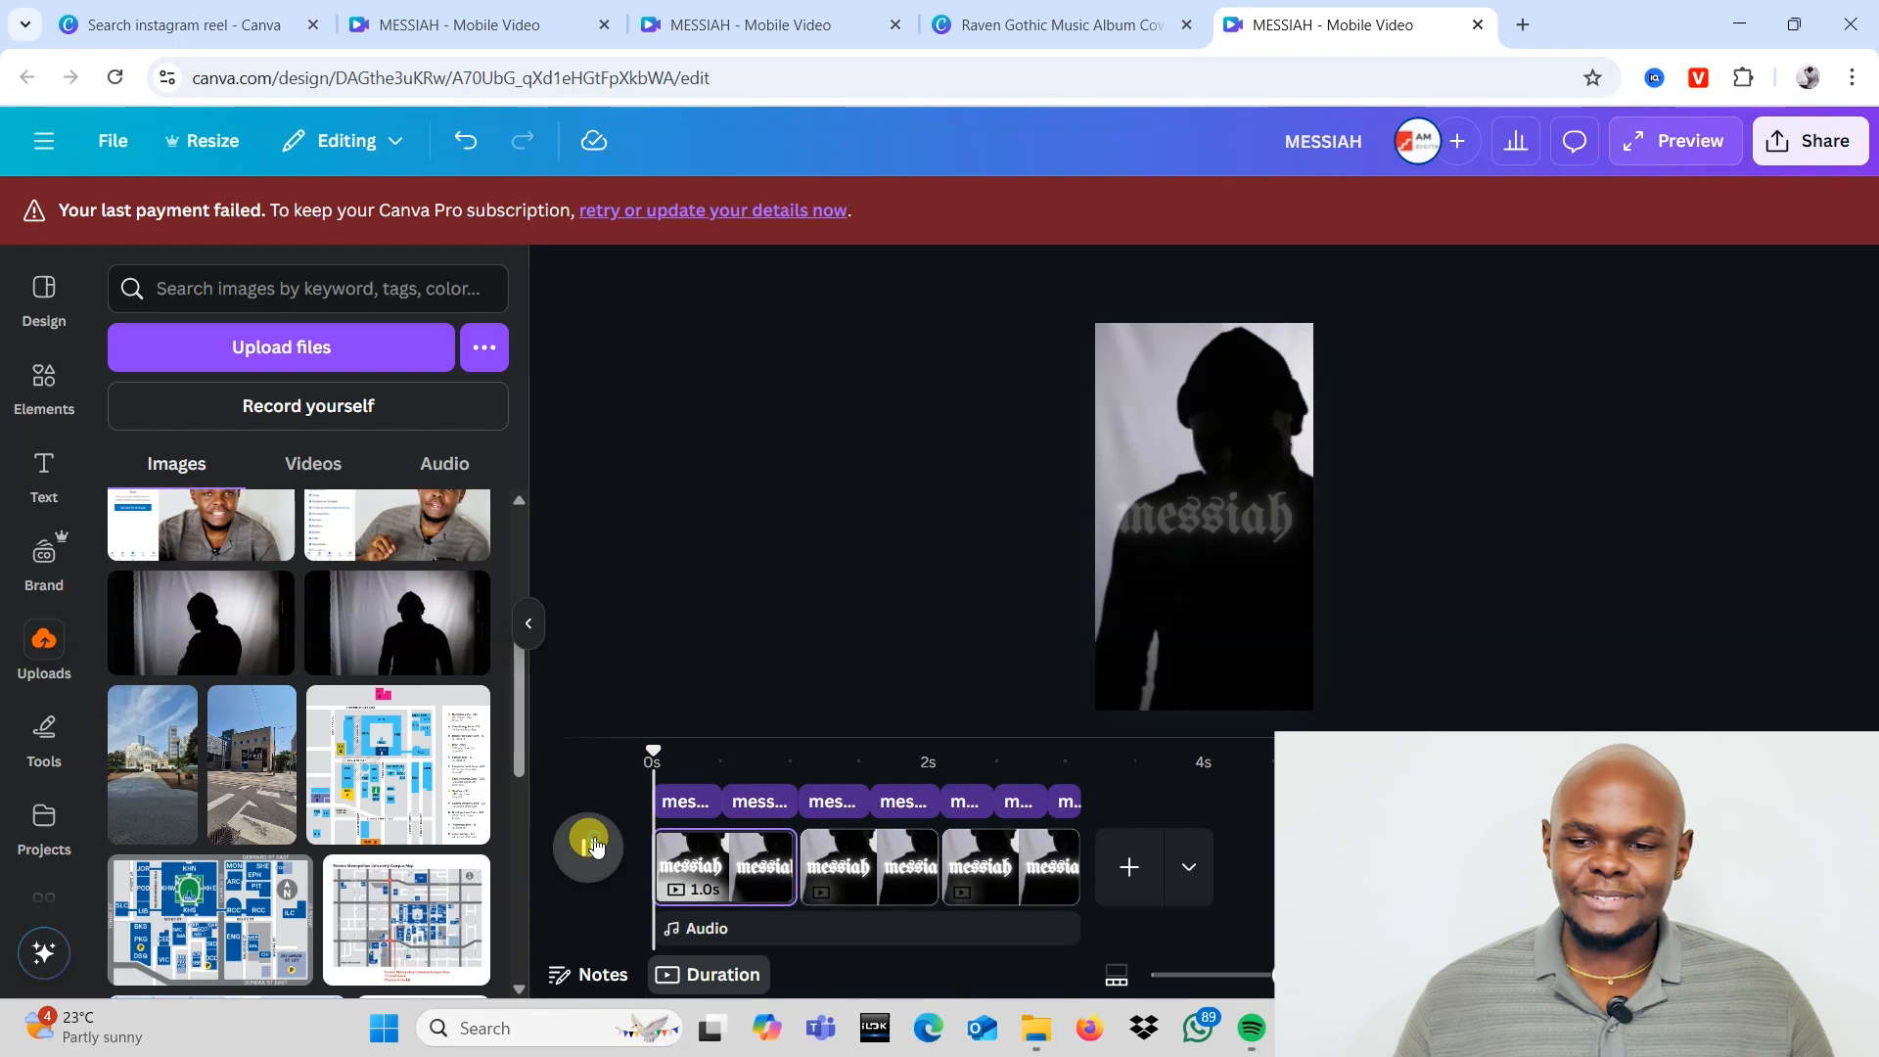